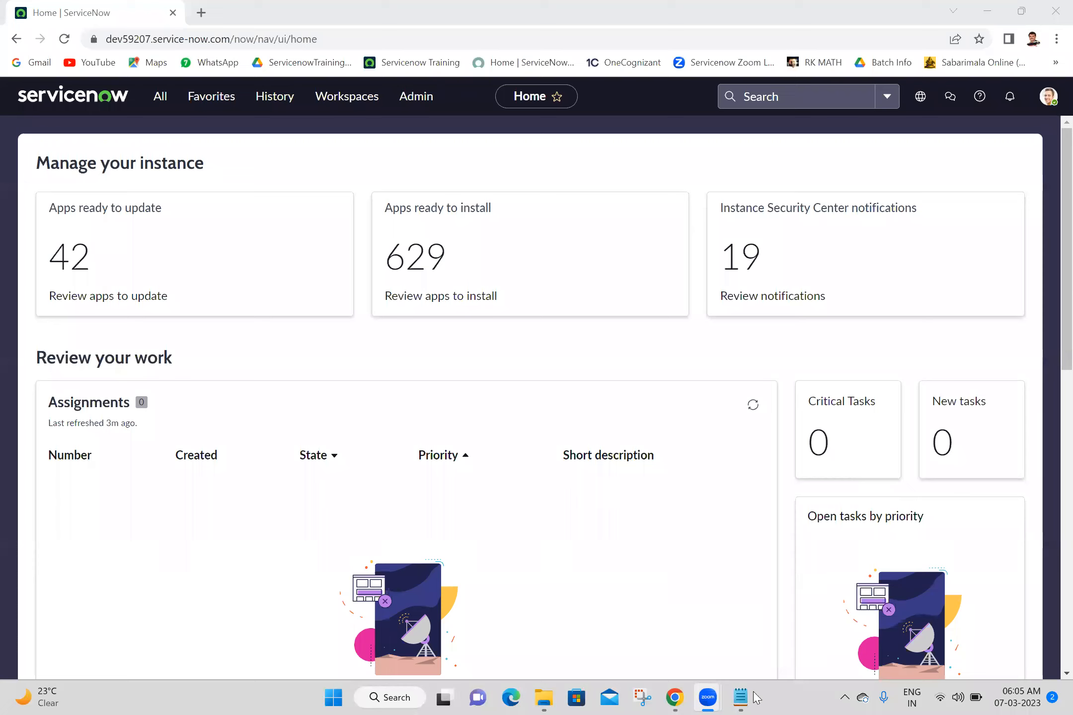
- Add a dashed 'Application:' heading to the Batch 18 notes, save, and open a blank browser tab
mouse_move(739, 697)
key(alt+Tab)
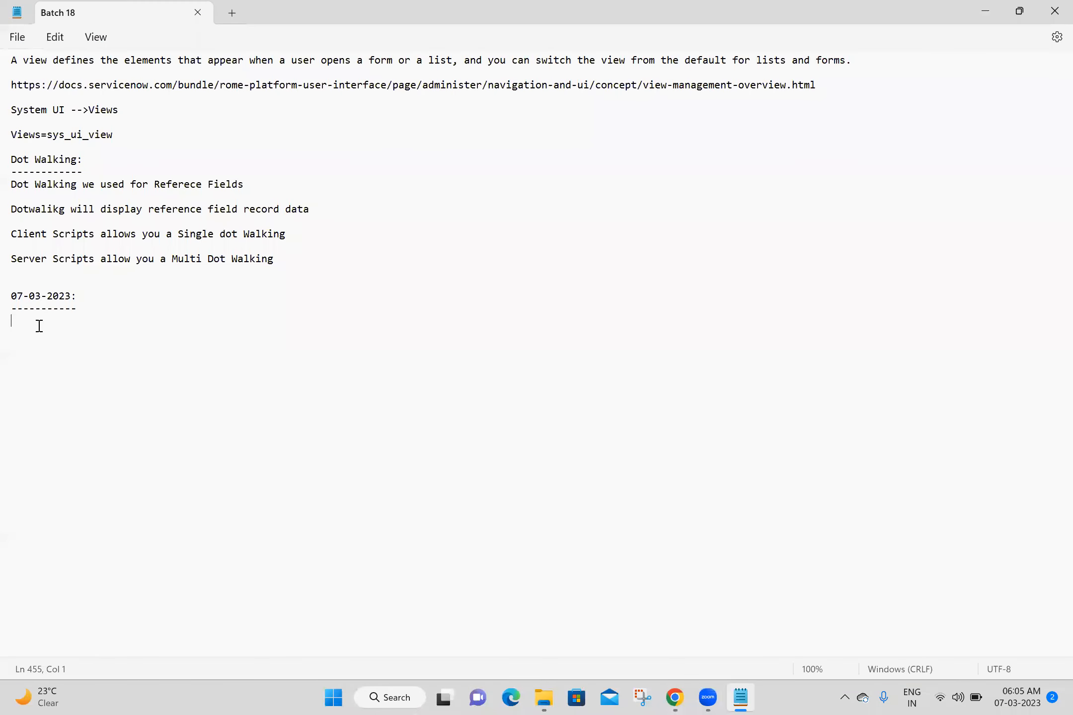
text(Appli)
text(cation: )
text(----------)
text(--)
key(Return)
key(ctrl+s)
click(199, 11)
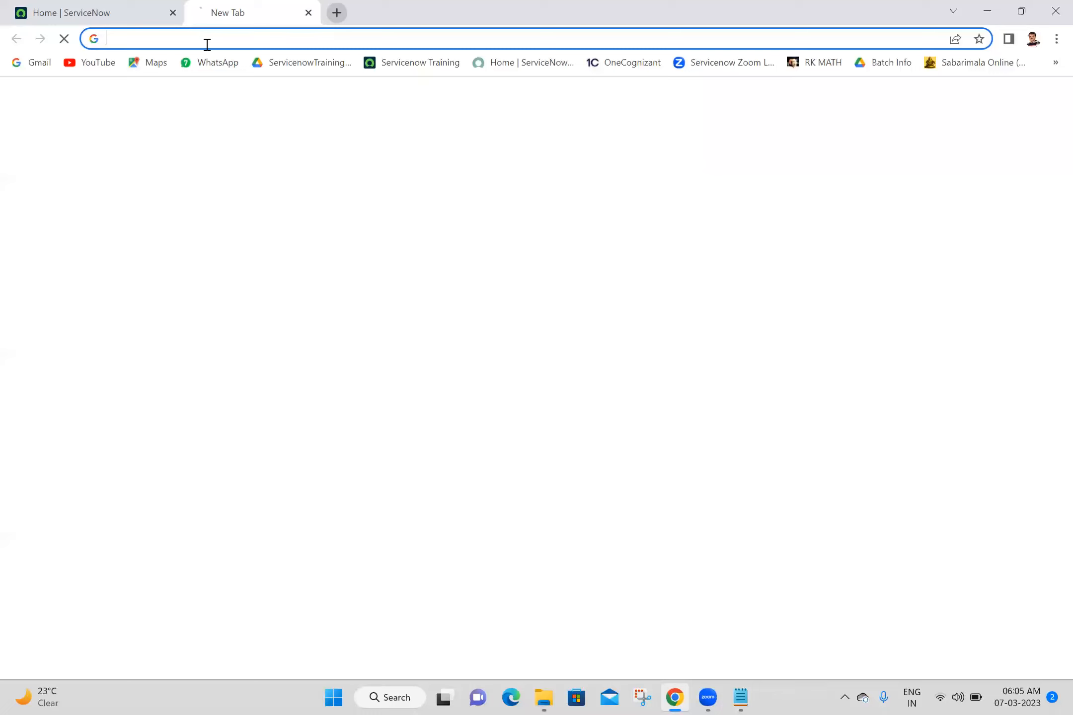
- Search Google for 'application in servicenow'
click(209, 46)
text(a)
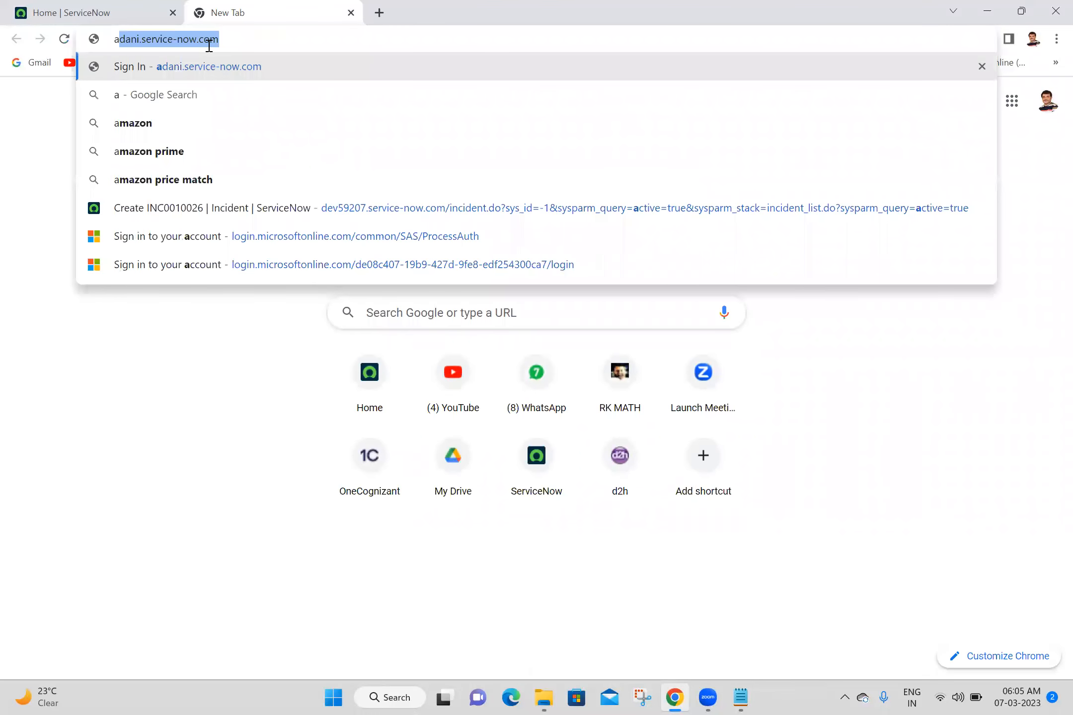
text(pplication oi)
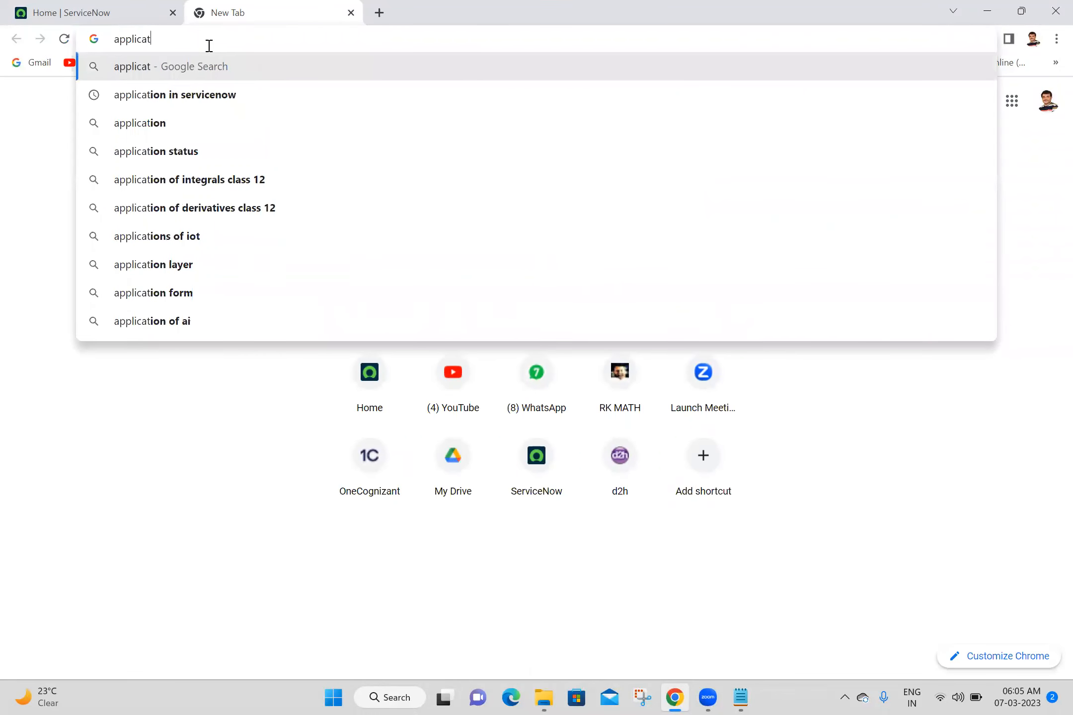
key(BackSpace)
key(BackSpace)
text(pin)
key(BackSpace)
key(BackSpace)
key(BackSpace)
text(in ser)
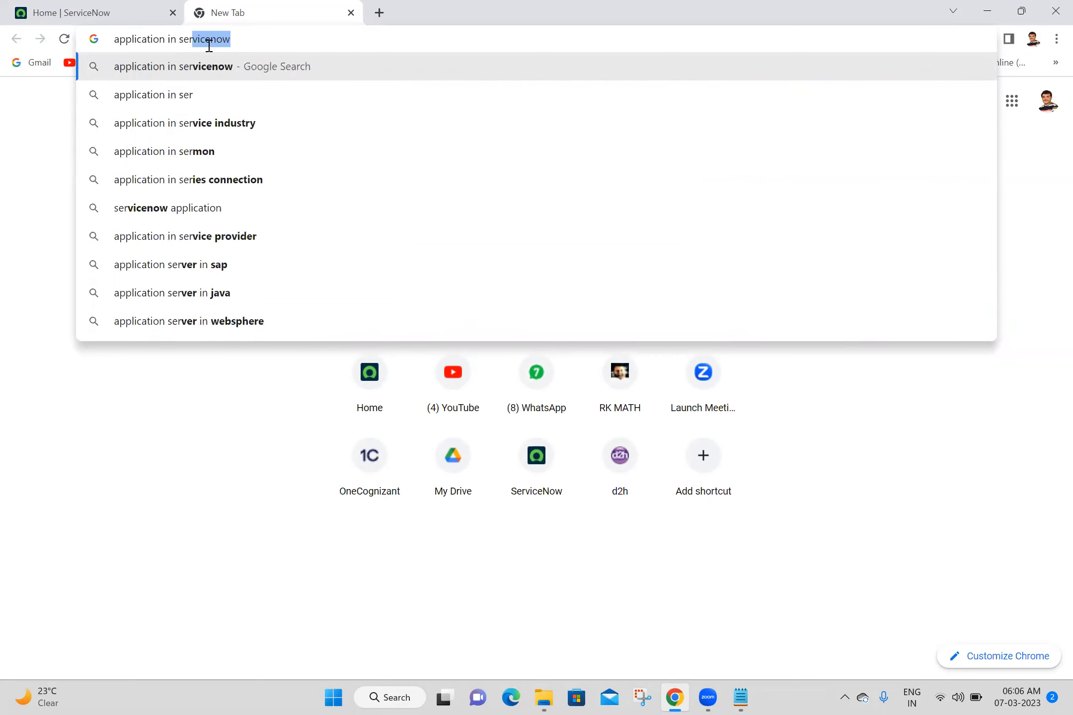
key(Return)
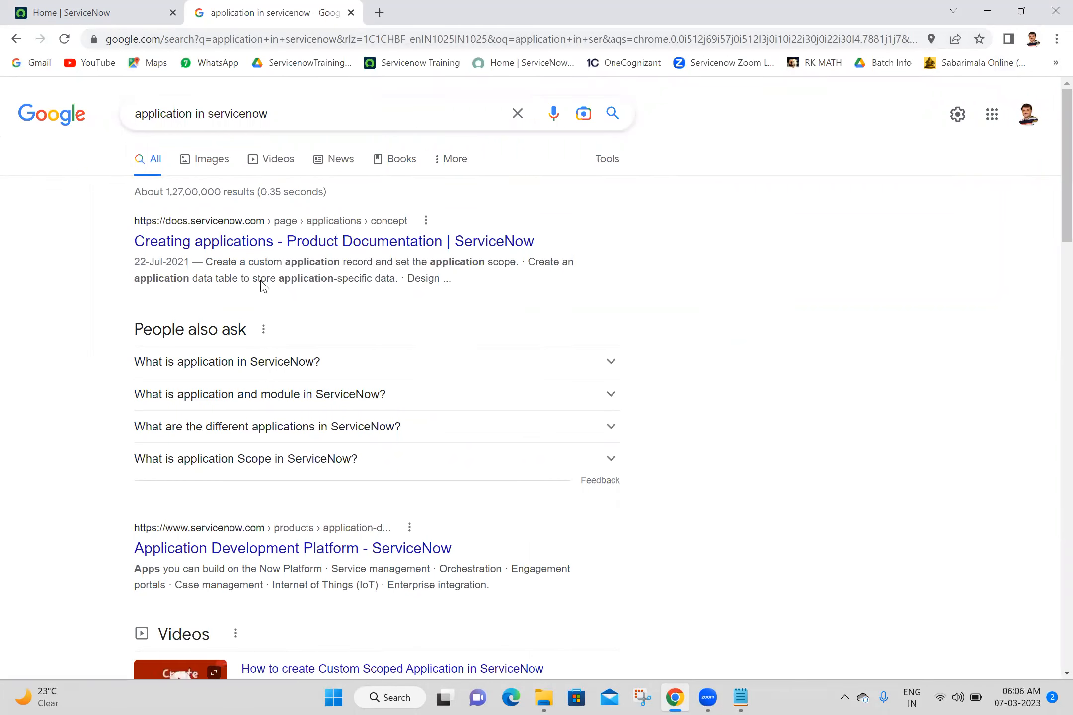
- Open and read the Creating applications documentation, dismissing its login prompt, then return to the results
middle_click(274, 247)
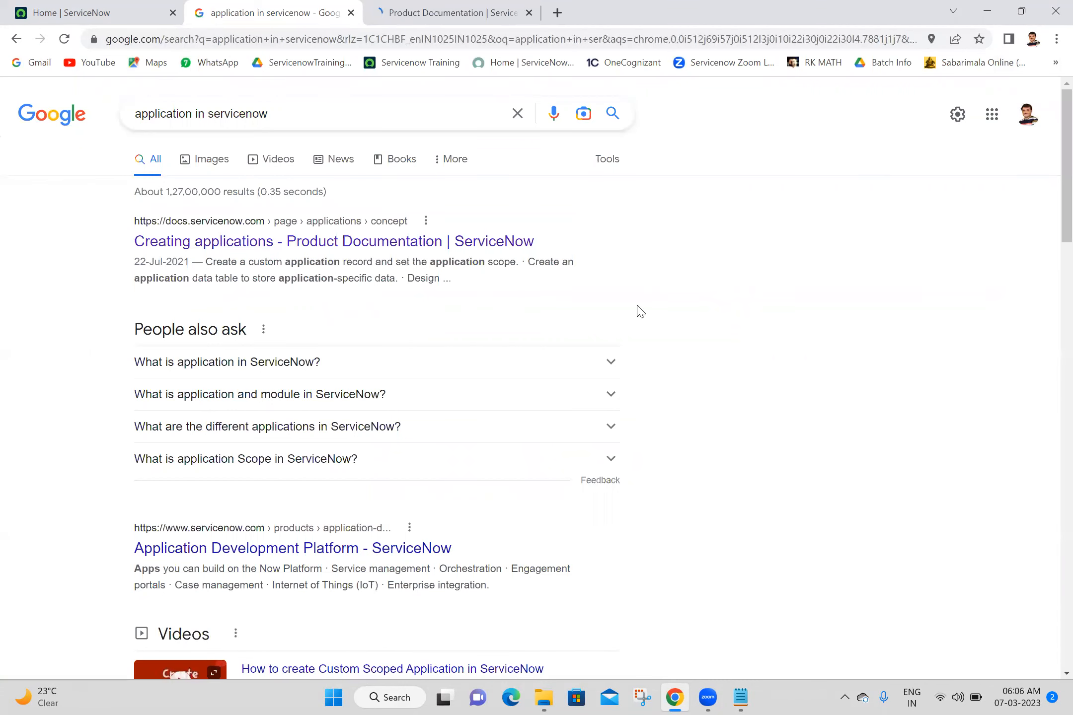
scroll(639, 311, down, 6)
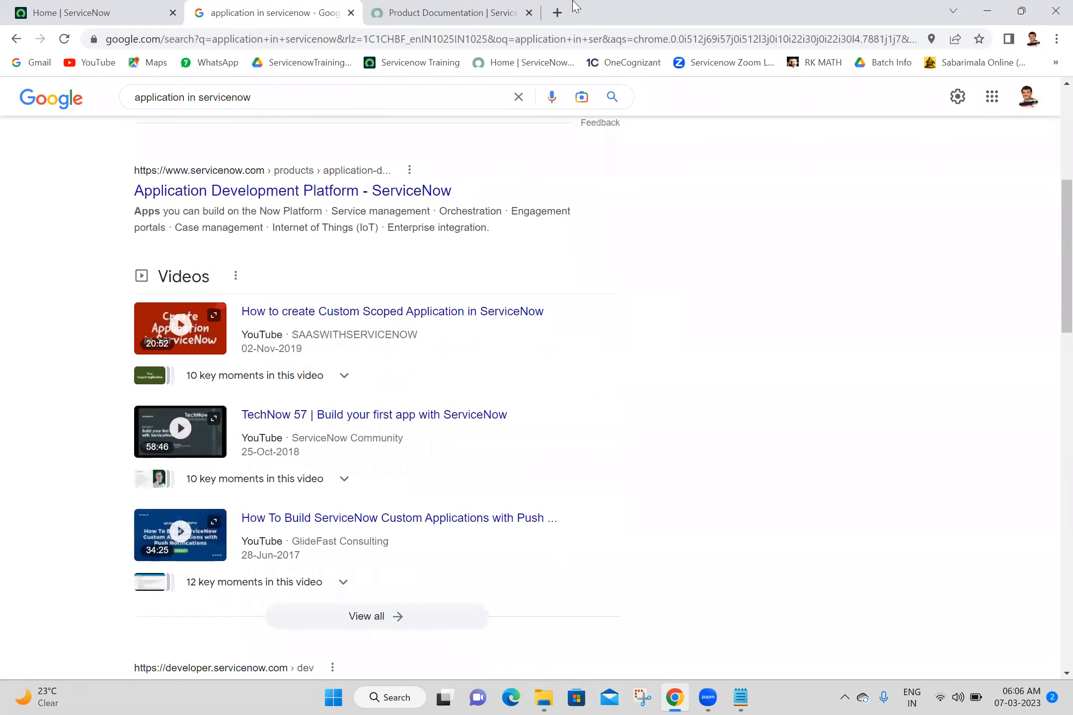
click(425, 6)
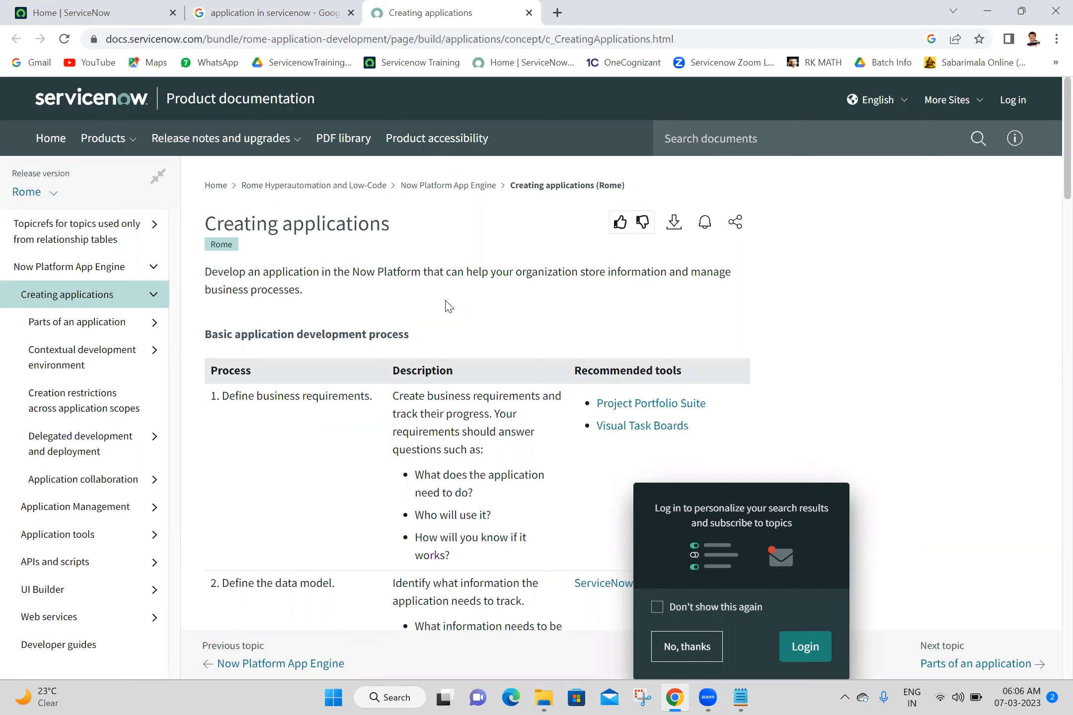
click(679, 646)
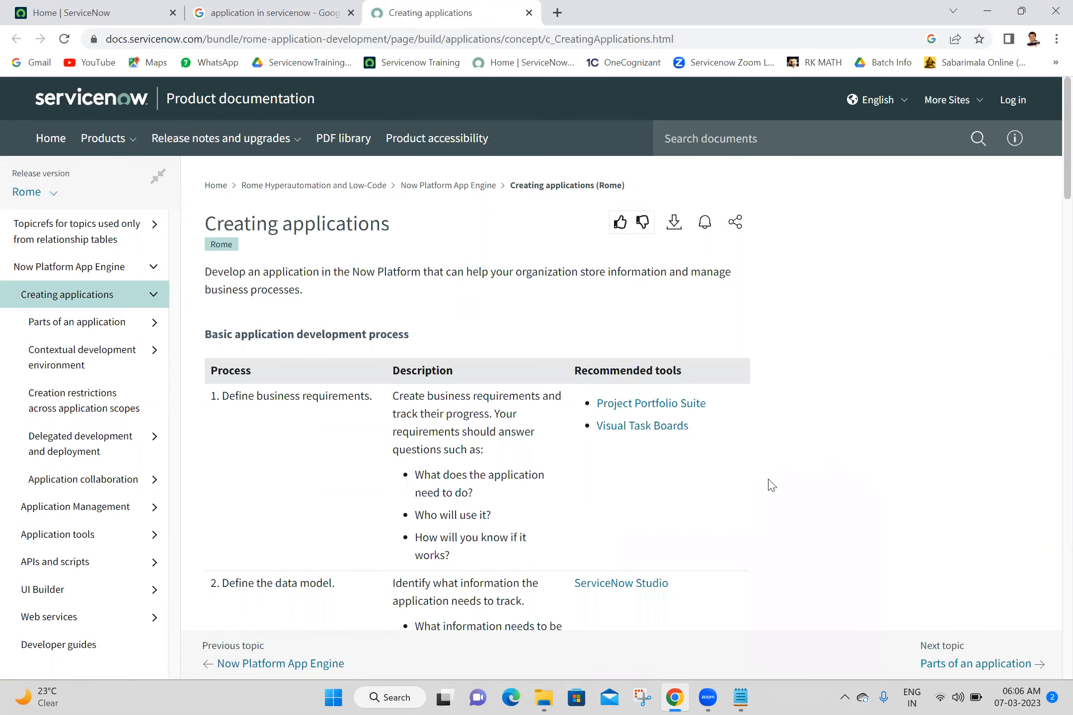
scroll(771, 486, down, 15)
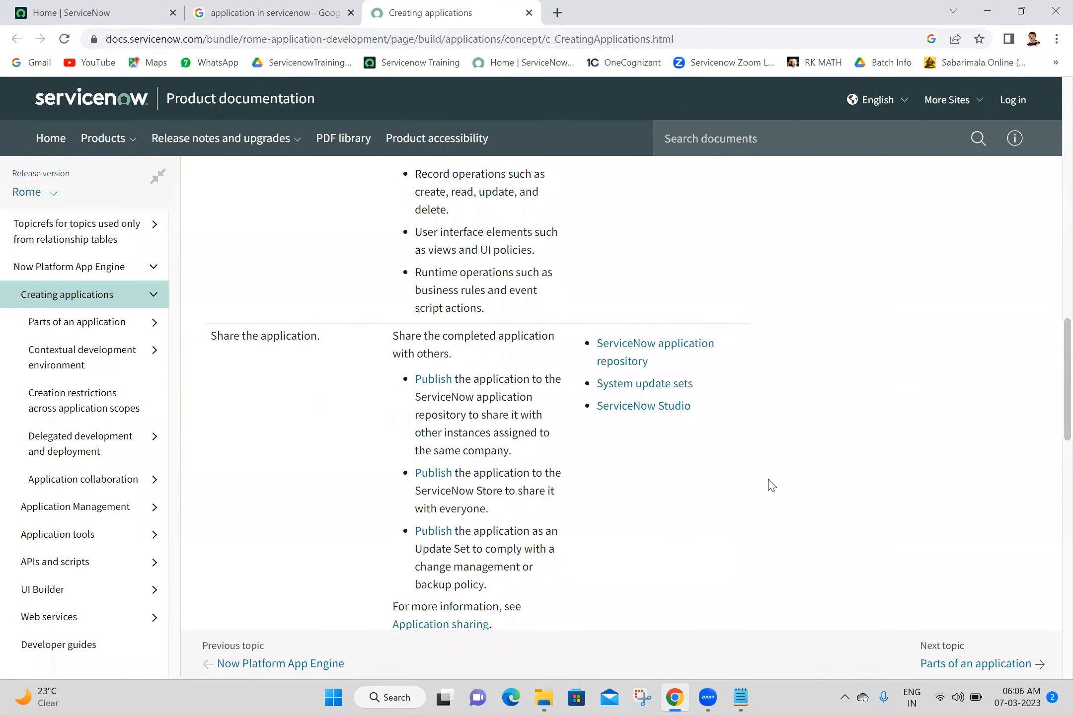
click(312, 7)
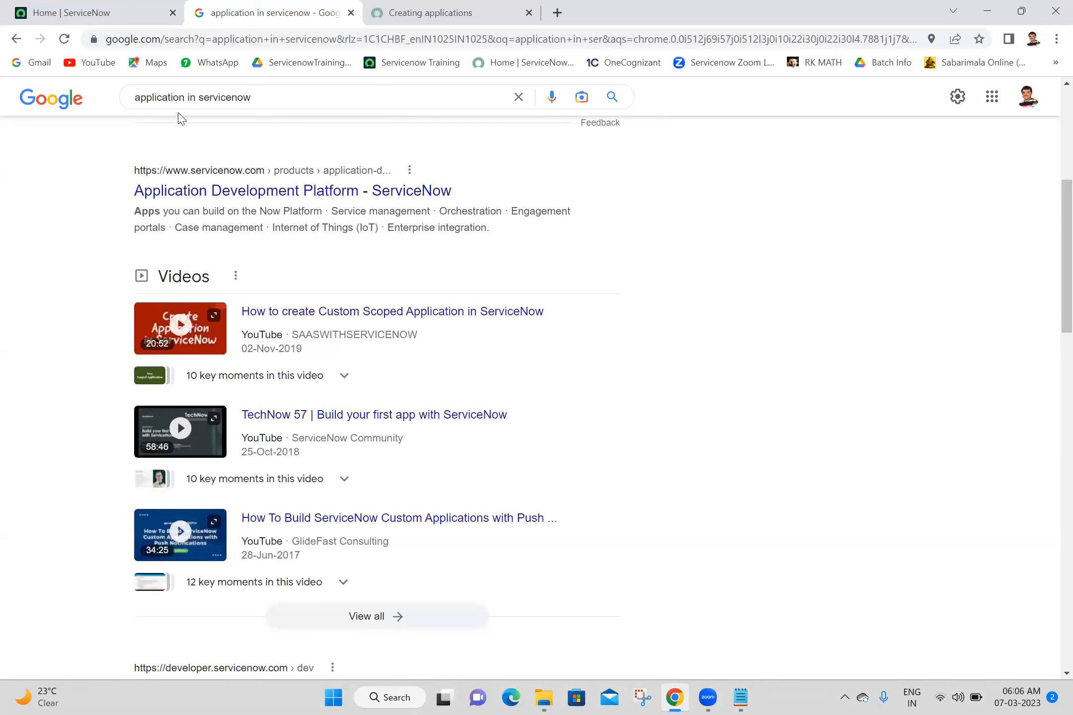
- Refine the search to 'application menu in servicenow' and open the Create an application menu and Application Menus and Modules results
click(190, 98)
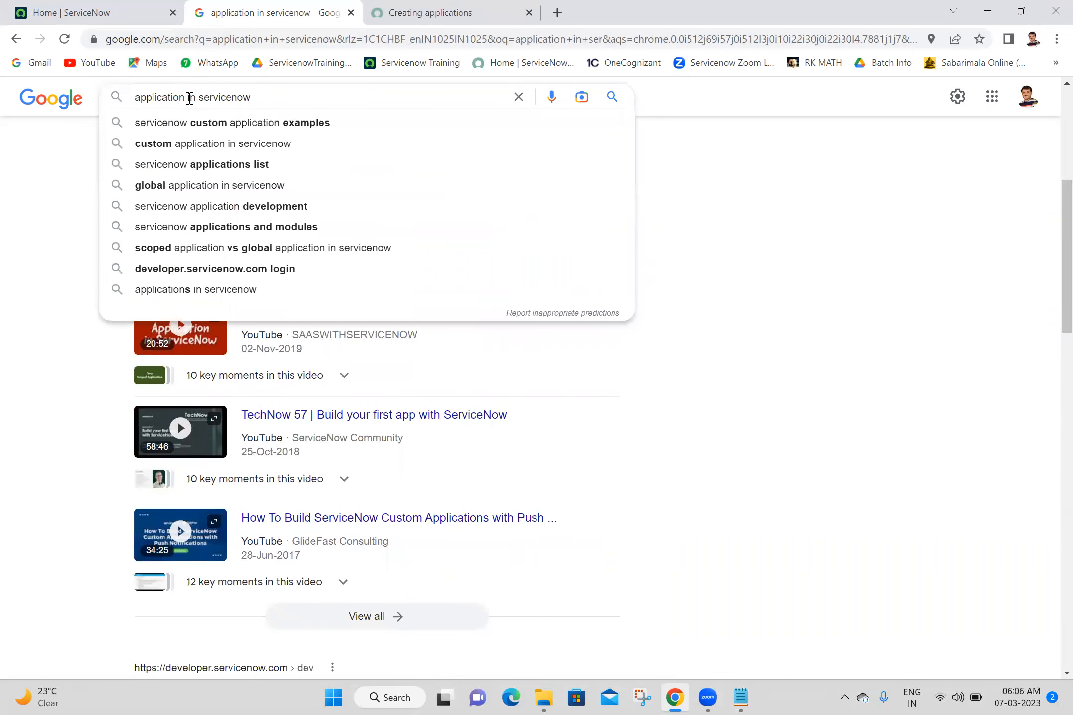
text(menu)
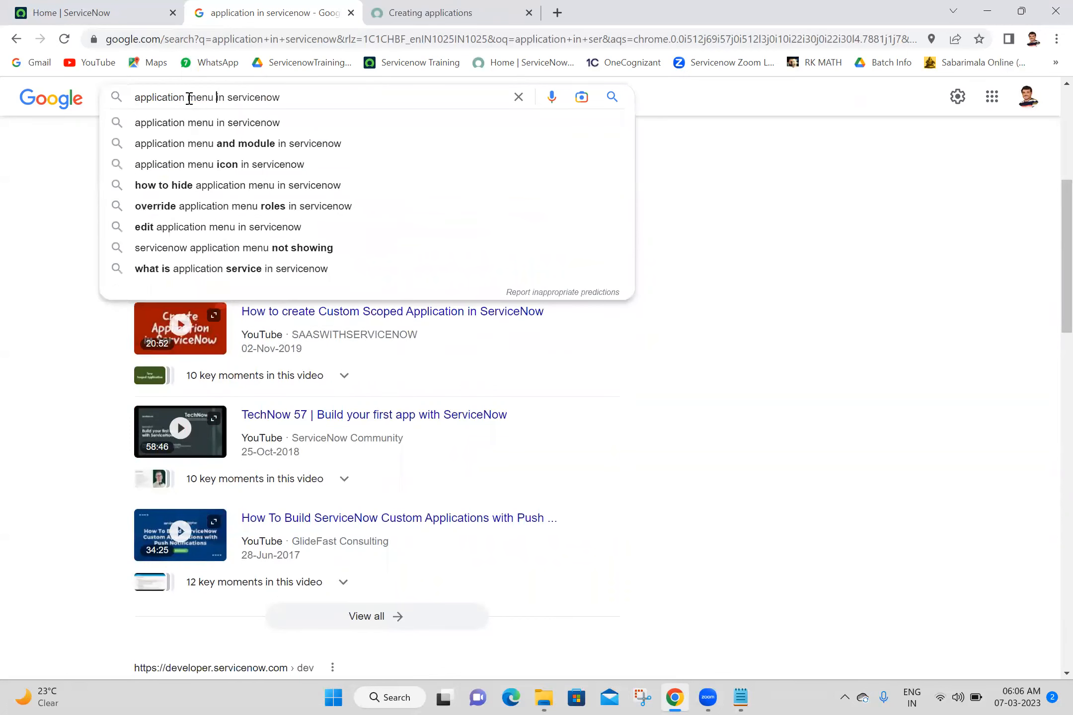
key(Return)
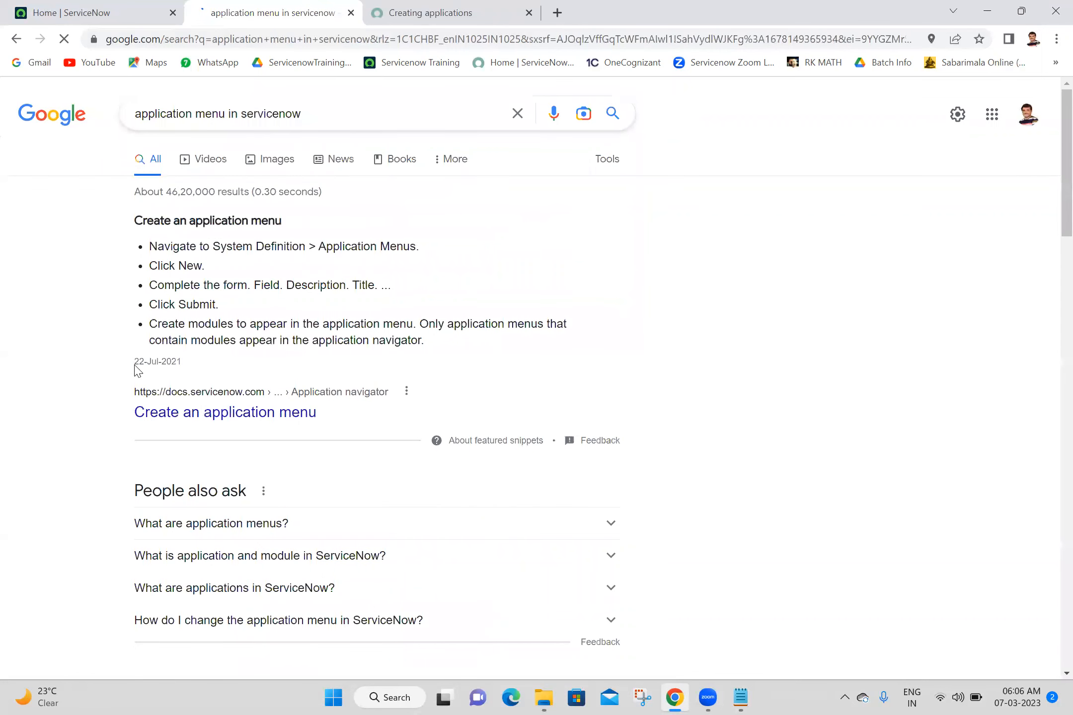
middle_click(232, 419)
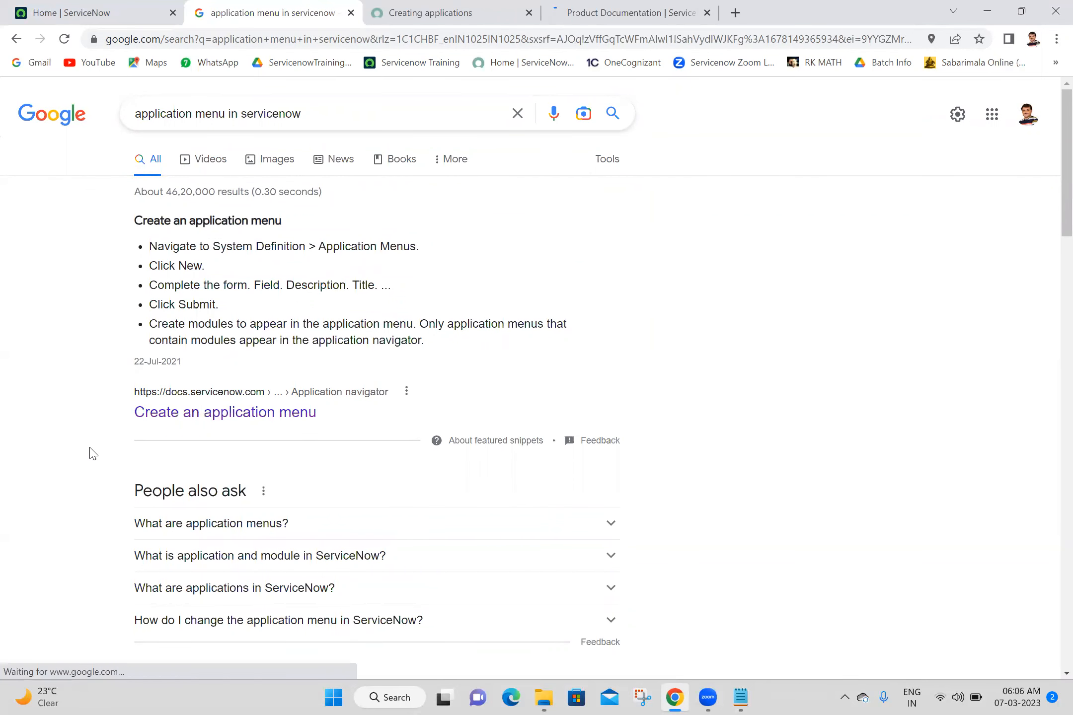
scroll(91, 453, down, 5)
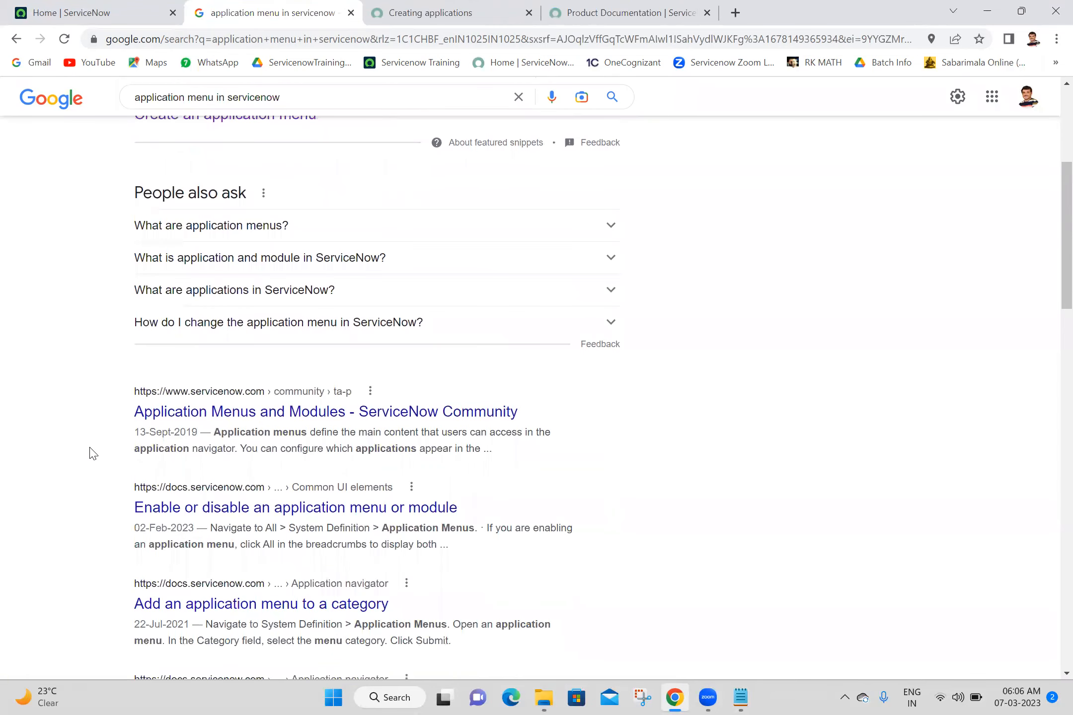
middle_click(273, 422)
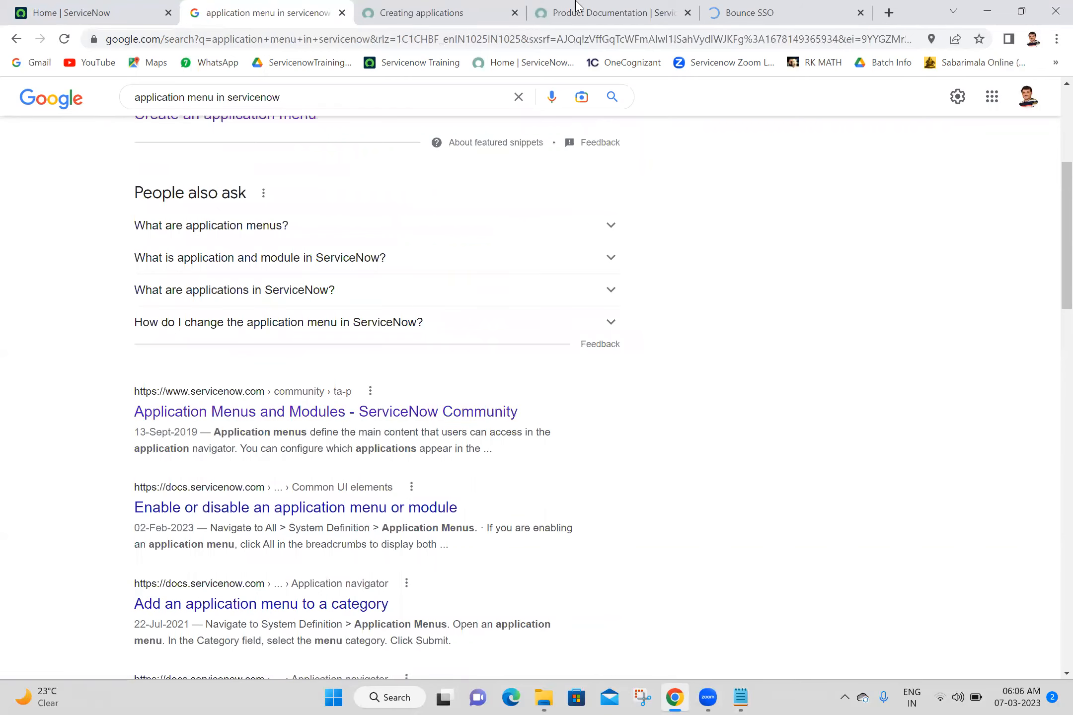
click(573, 10)
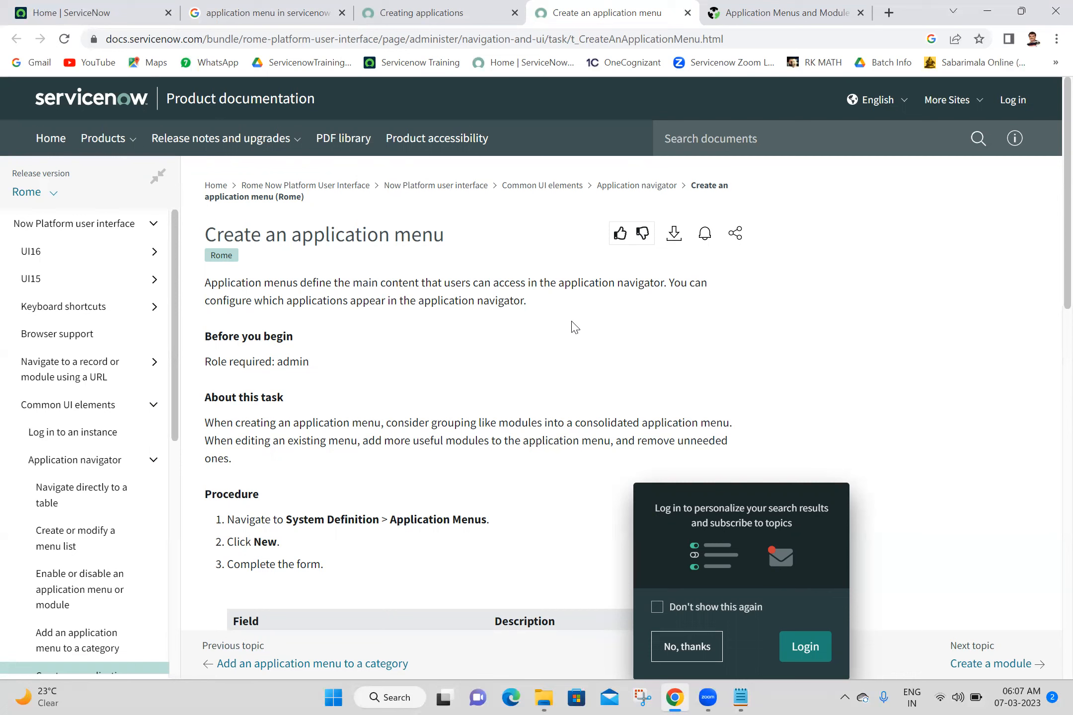
- Close the community article and Creating applications tabs, then copy the application menu definition to the notes
click(771, 8)
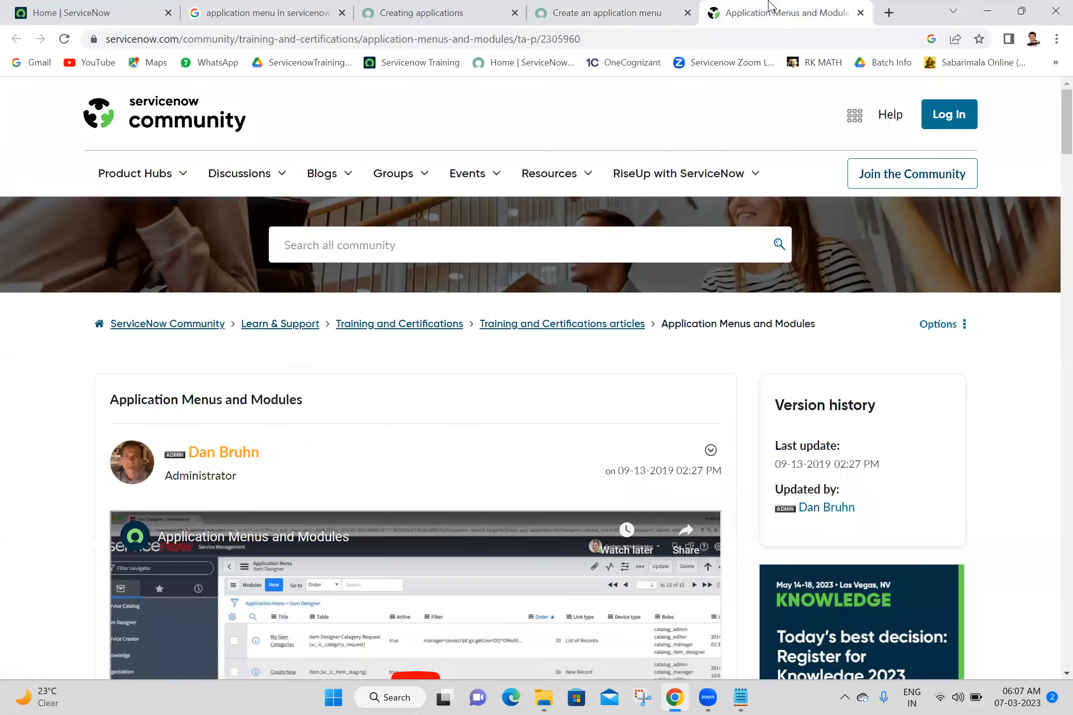
click(860, 12)
click(422, 13)
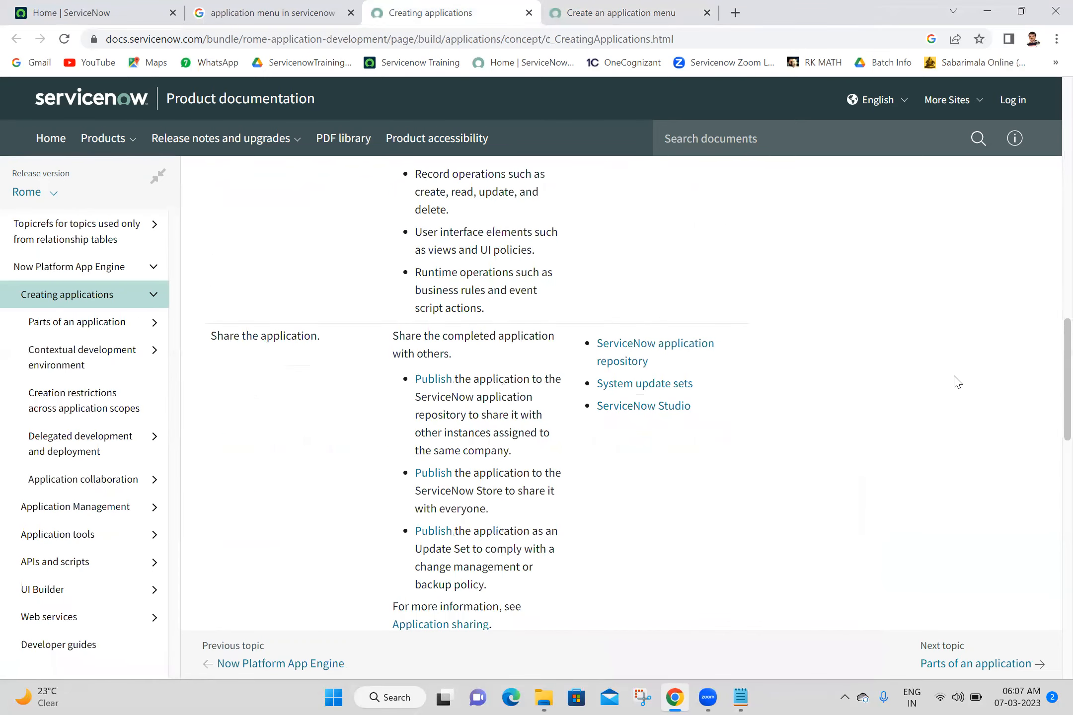
scroll(1051, 361, up, 15)
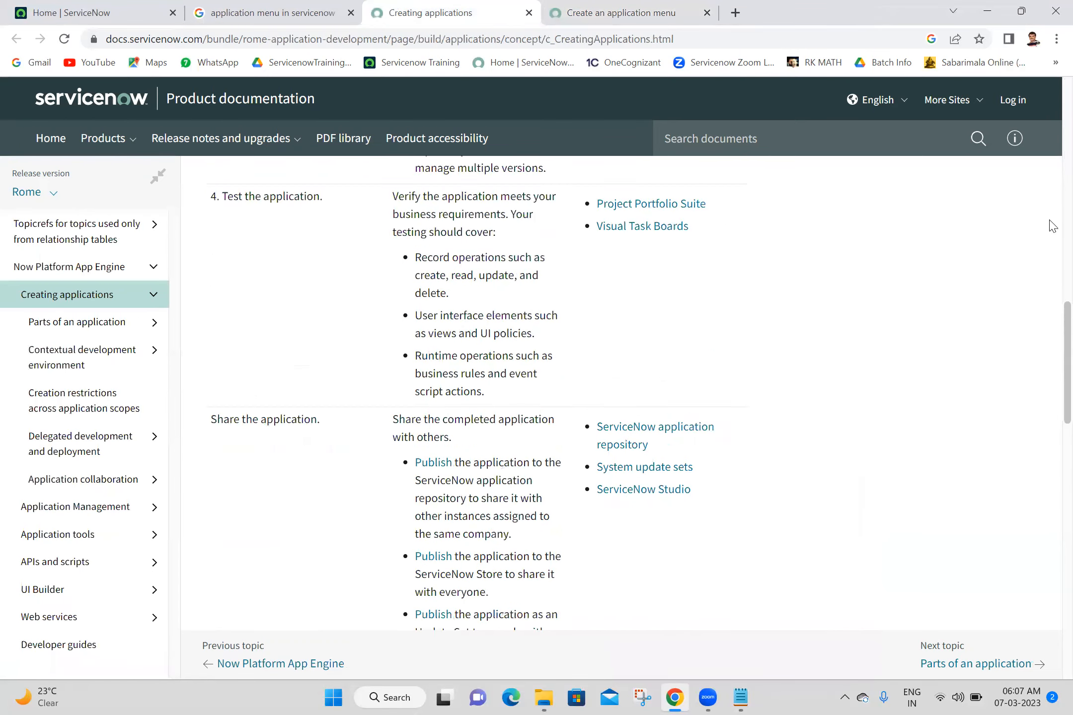
click(527, 13)
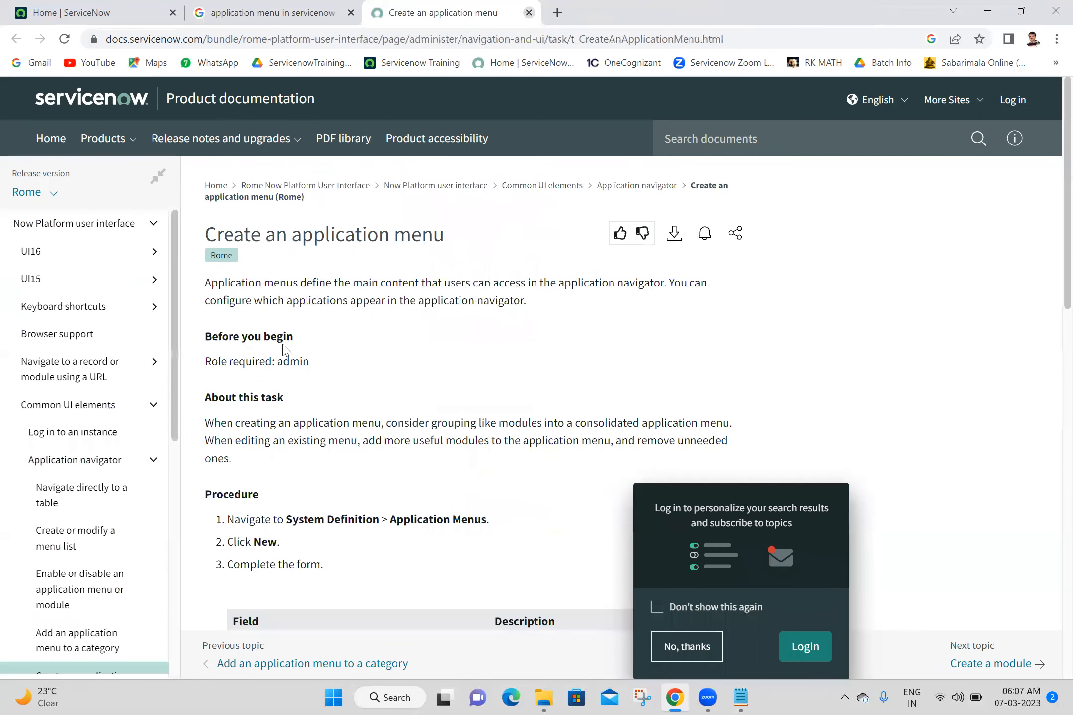
drag(207, 284, 672, 305)
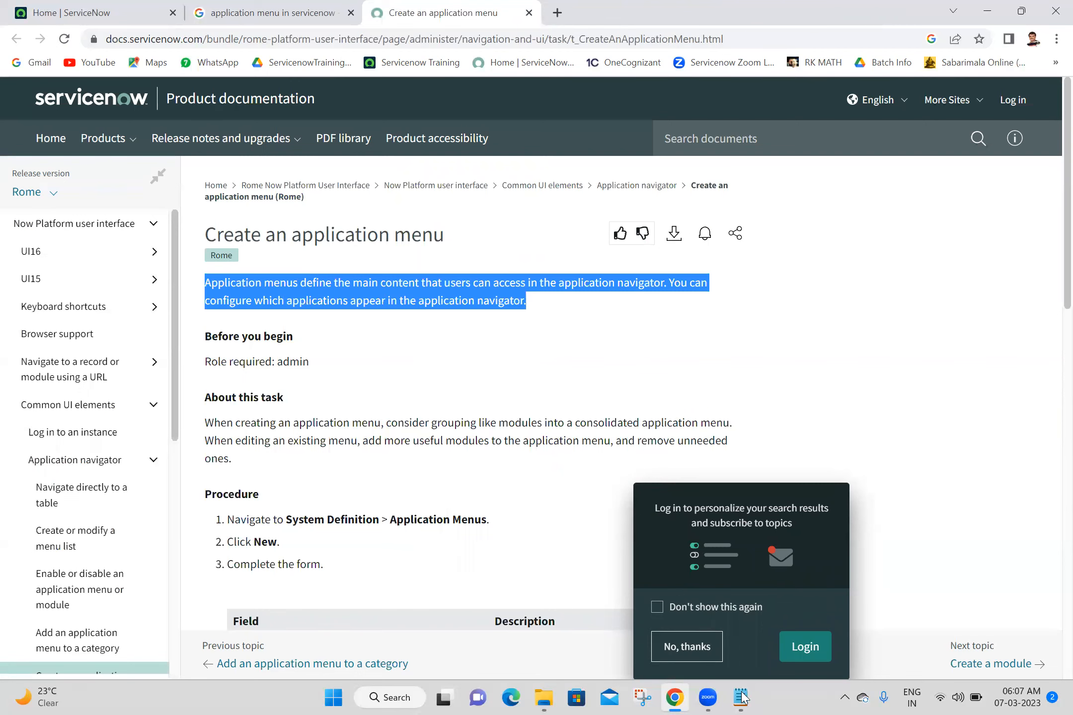
key(alt+Tab)
- Save the pasted definition and add the Create an application menu page address to the notes
key(ctrl+s)
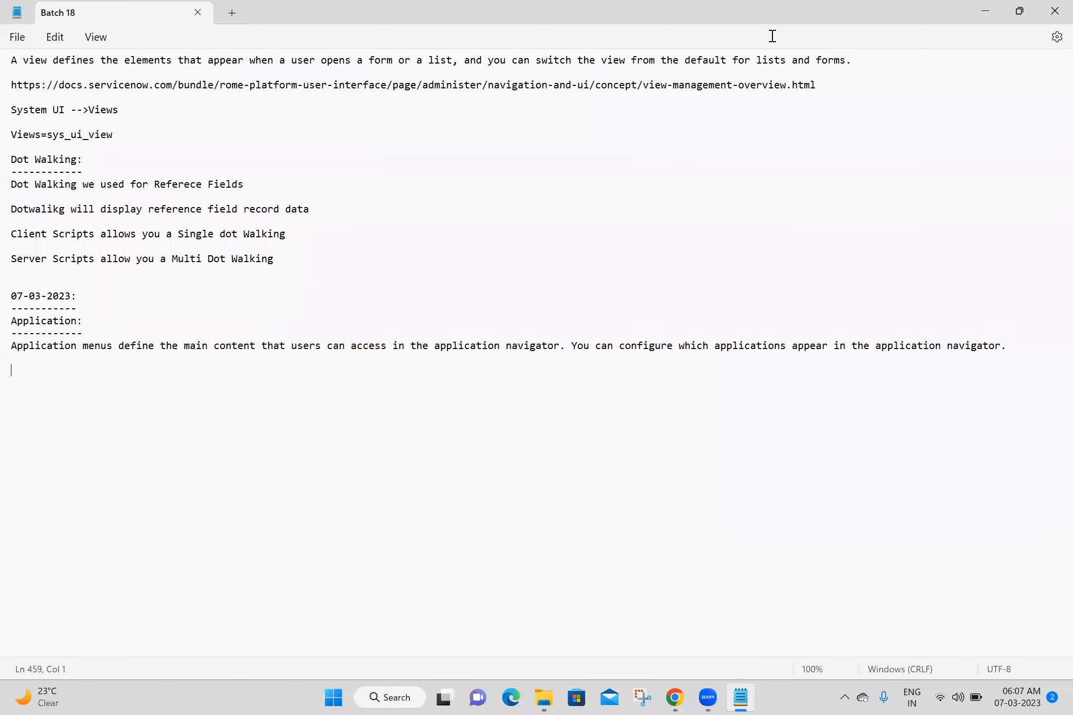
key(alt+Tab)
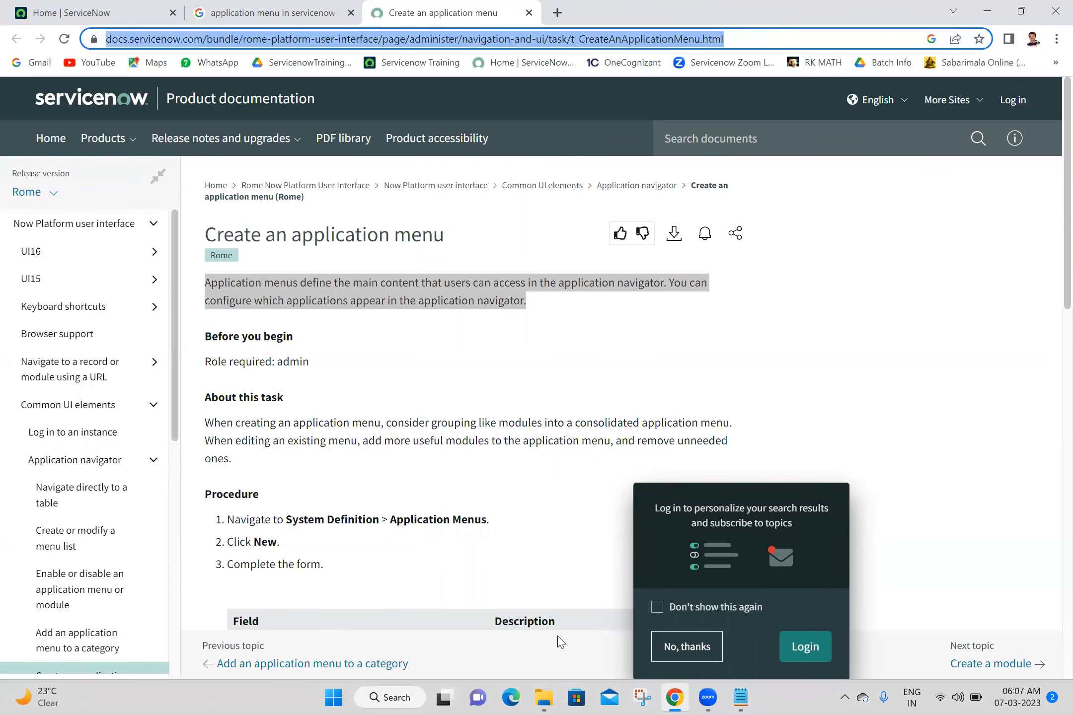
key(alt+Tab)
text(https://docs.servicenow.com/bundle/rome-platform-user-interface/page/administer/navigation-and-ui/task/t_CreateAnApplicationMenu.html)
key(Return)
key(Return)
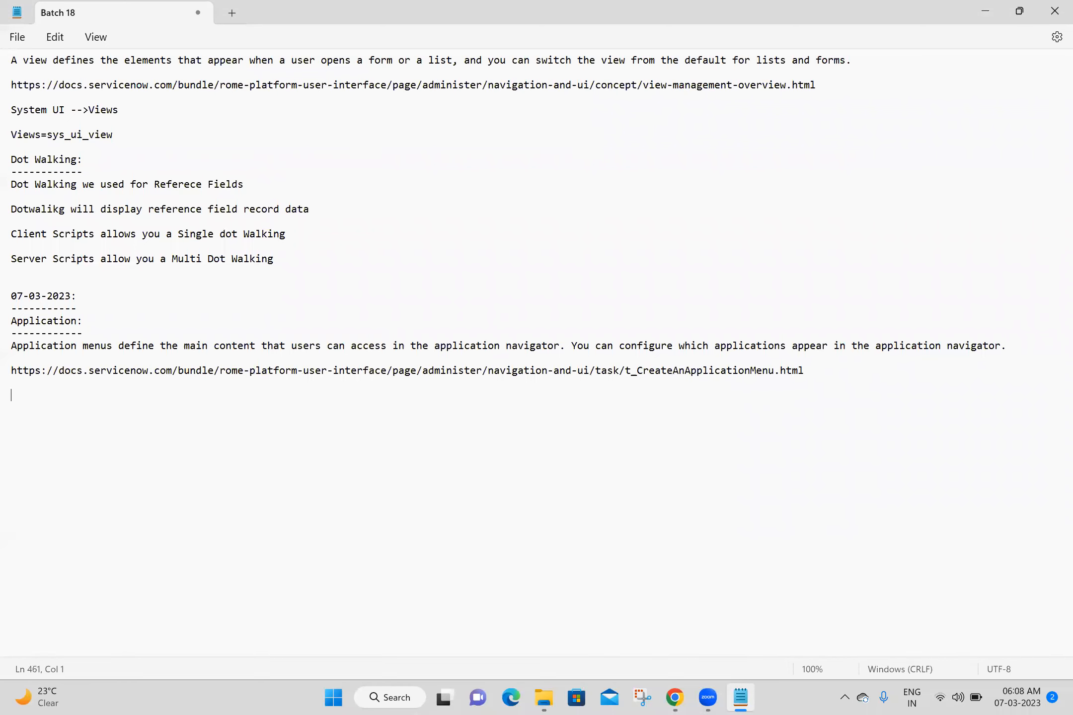
key(ctrl+s)
- Note 'System Definition -->Application Menu' and 'Application=sys_app_application' on separate lines
text(System)
text(Definition -->)
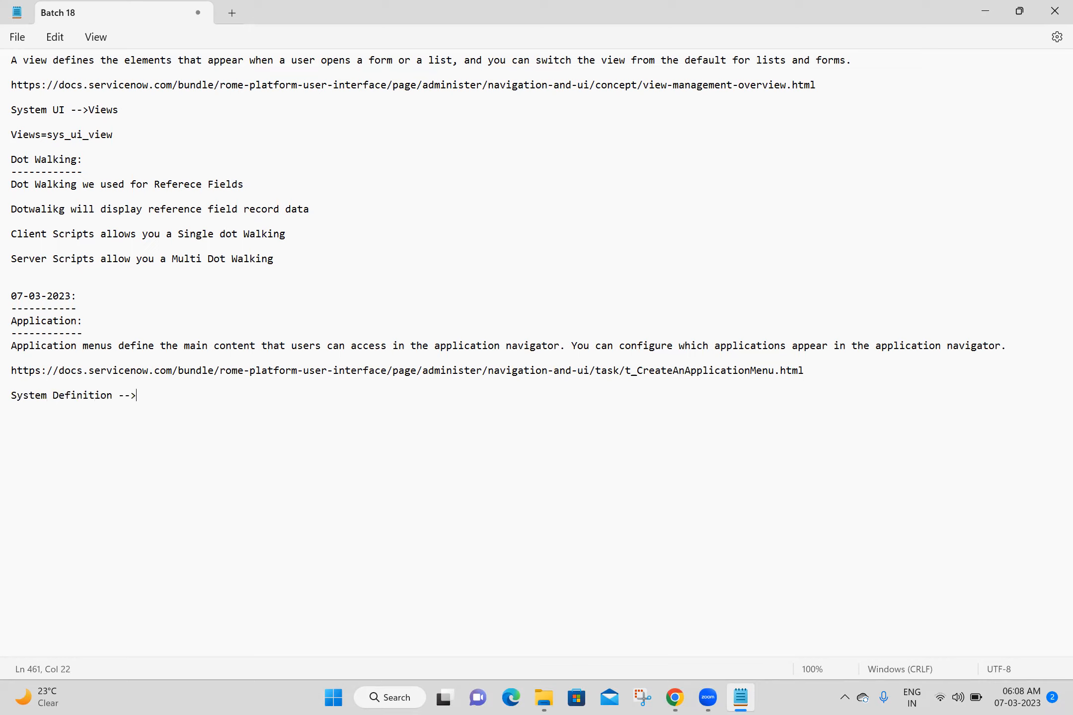
text(Application <)
key(BackSpace)
text(Menu)
key(Return)
key(Return)
text(Application=s)
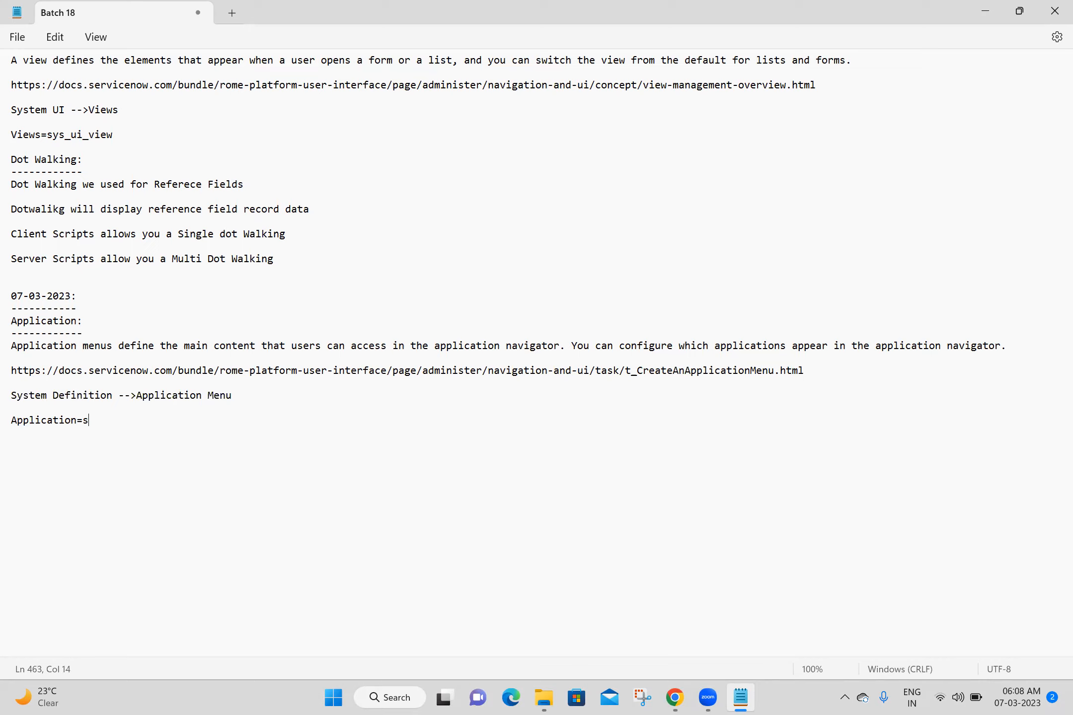
text(ys_app_application)
key(Return)
key(Return)
- Filter the ServiceNow navigator for 'application me' and close the tabs to the right of Home
key(alt+Tab)
click(166, 102)
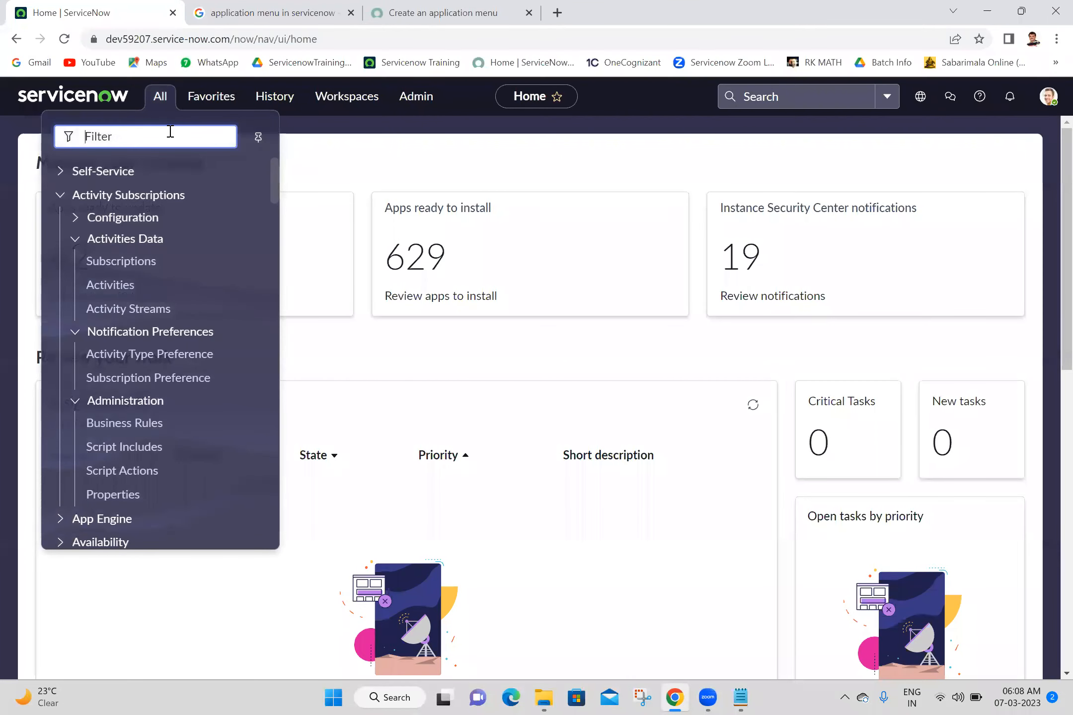
text(applic)
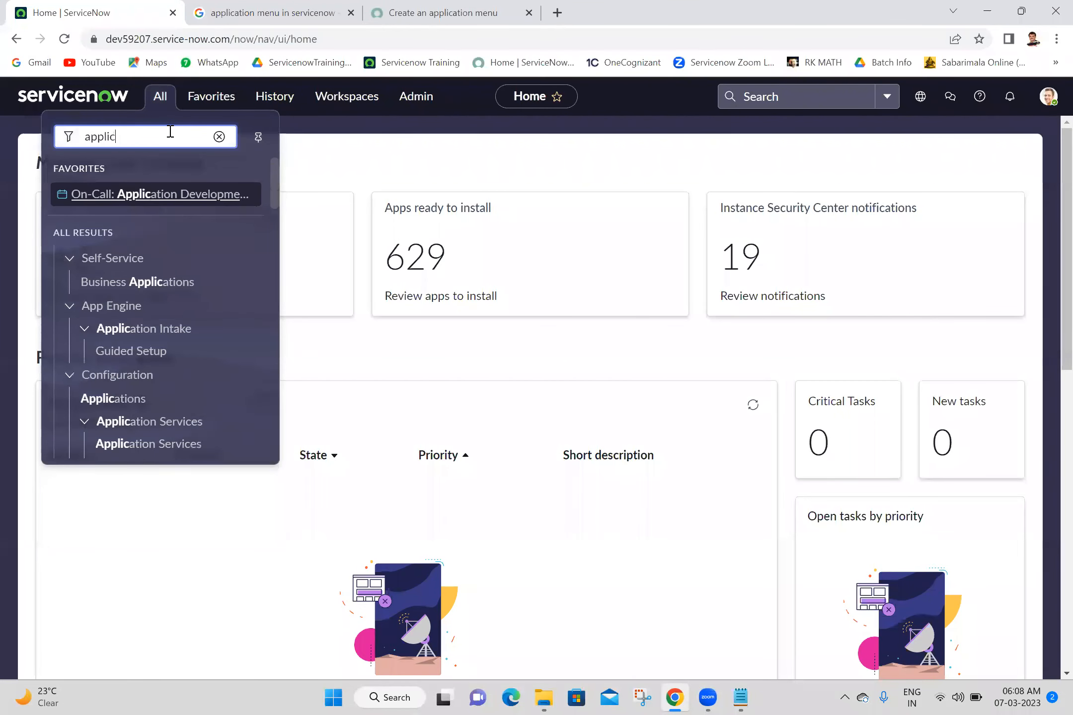
text(ation me)
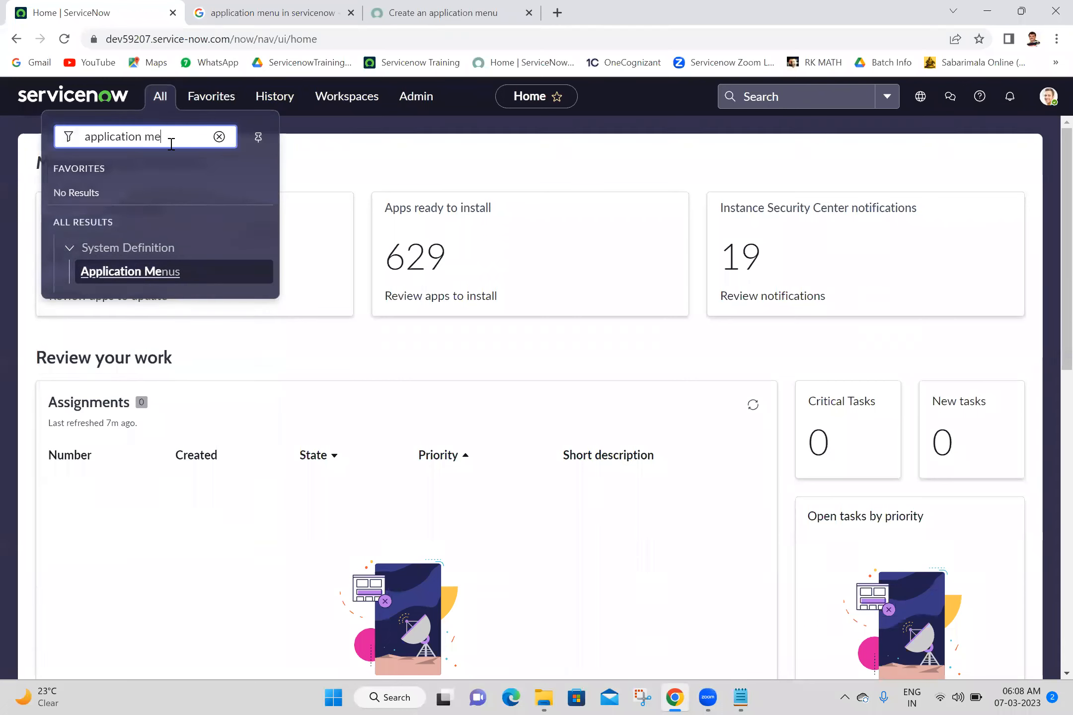
right_click(100, 5)
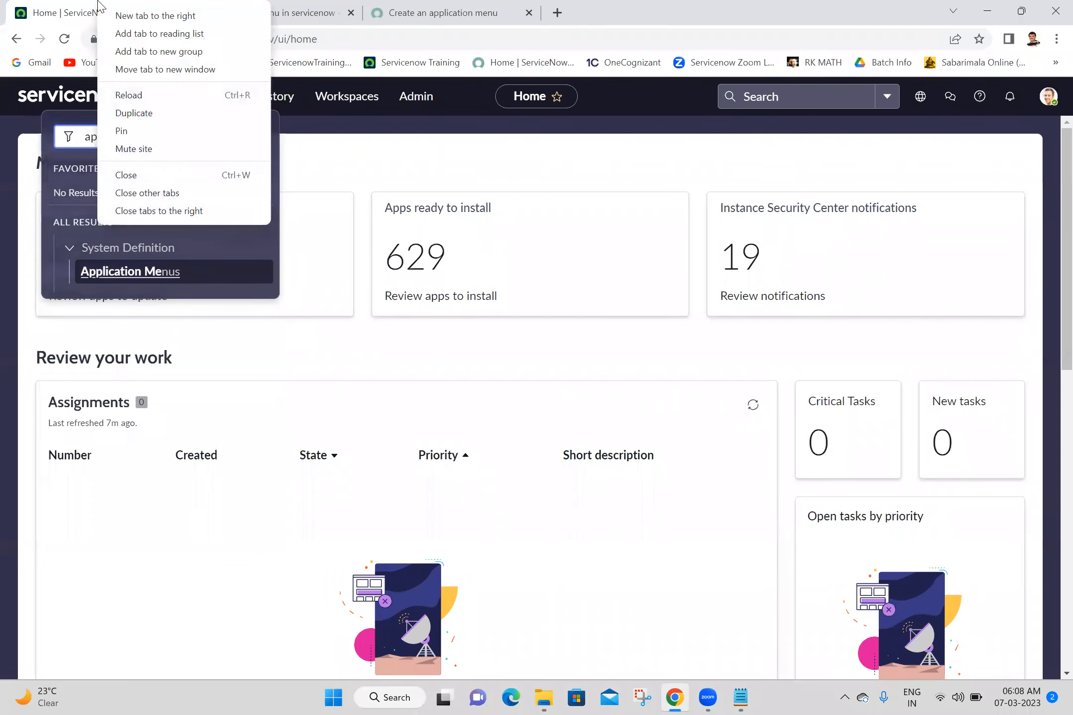
click(157, 216)
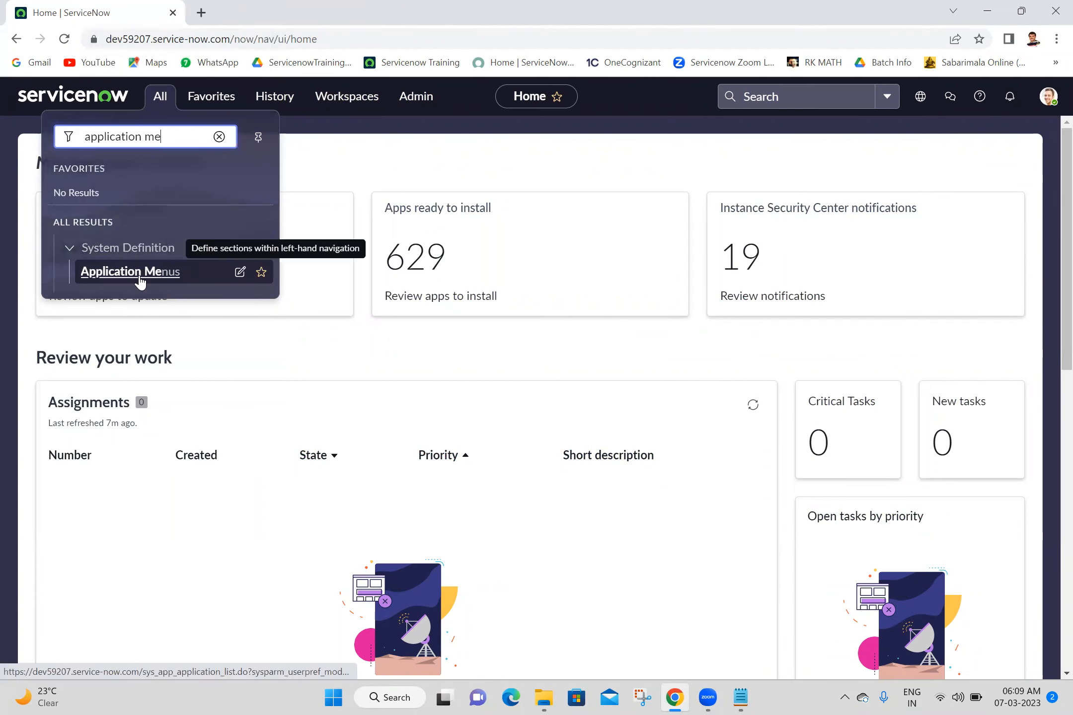
- Open the Application Menus list and check its sys_app_application table name and Order column
click(271, 10)
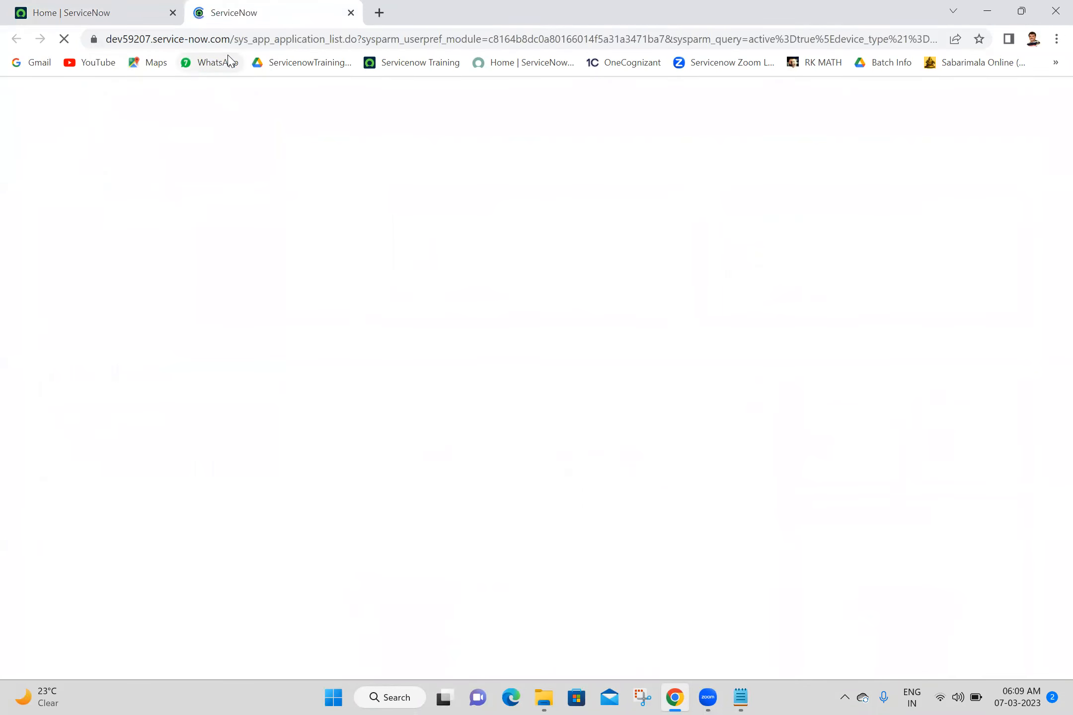
drag(231, 44, 326, 51)
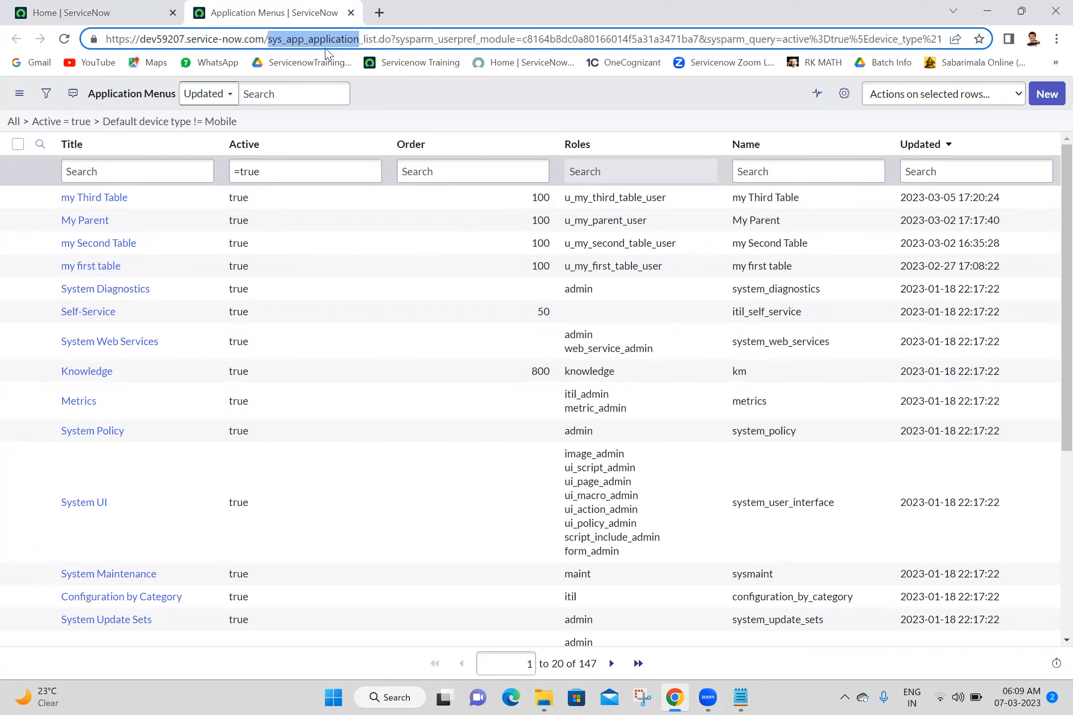
click(402, 122)
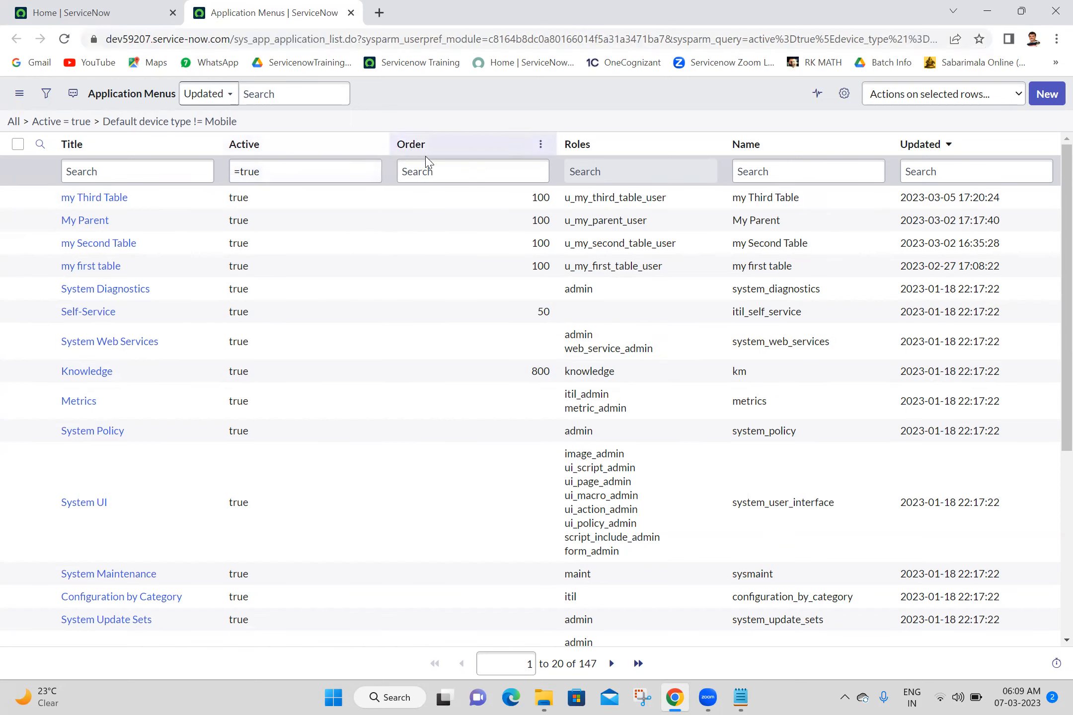
click(455, 168)
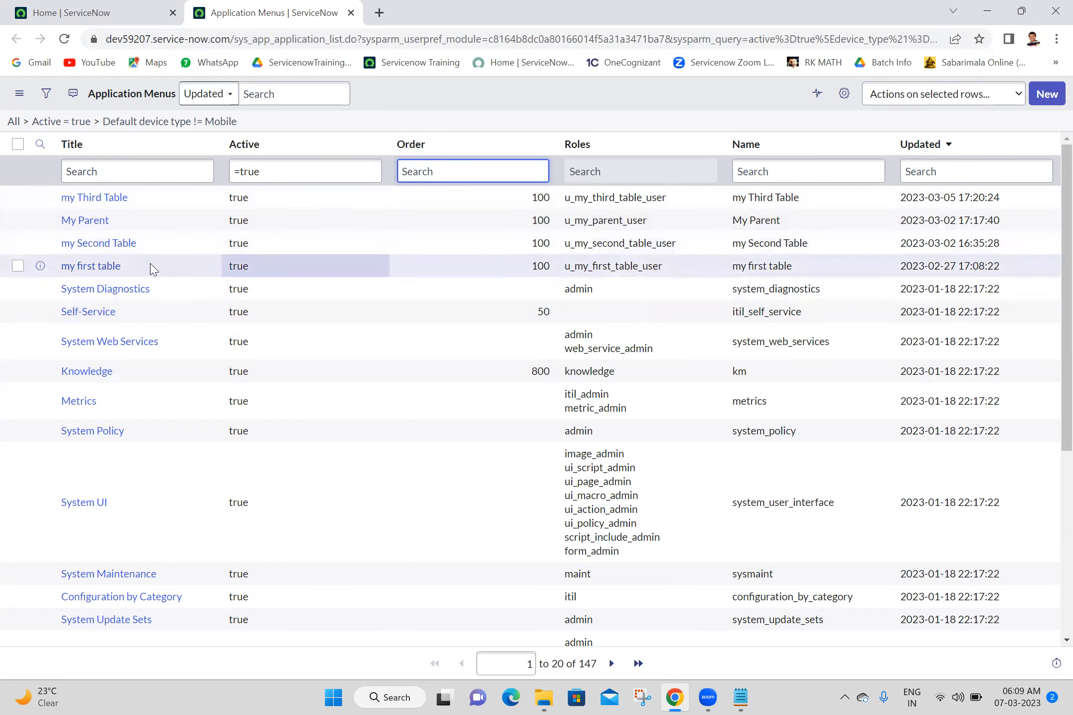
click(373, 124)
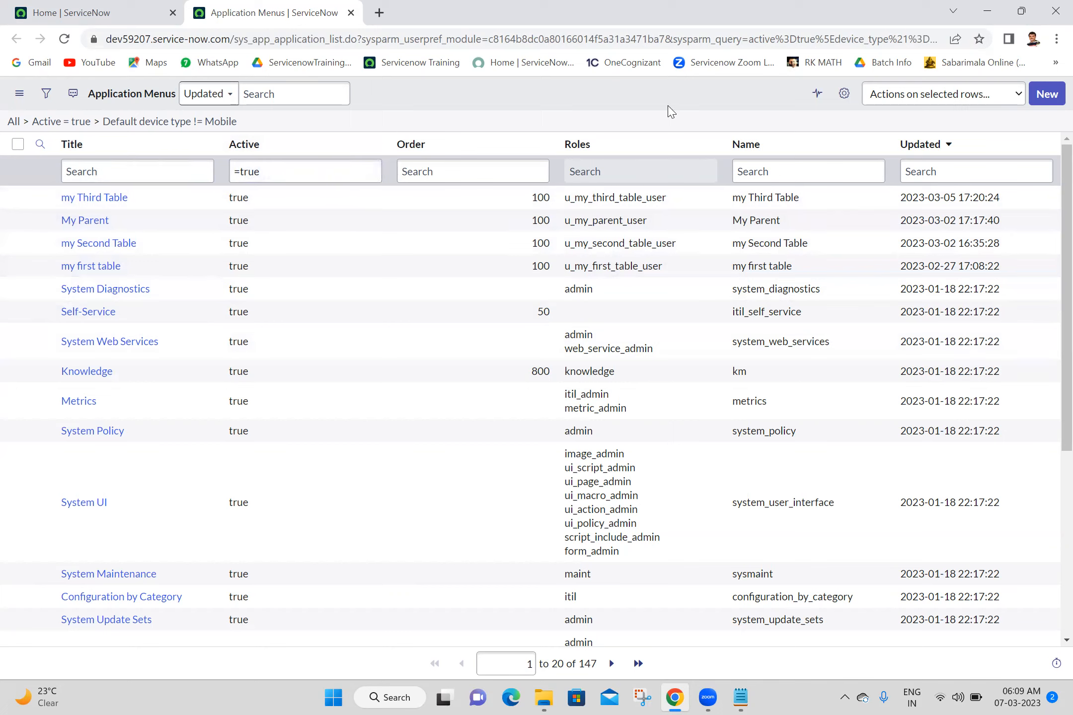
- Create an application menu titled 'My First Application' and save it from the form header menu
click(1048, 94)
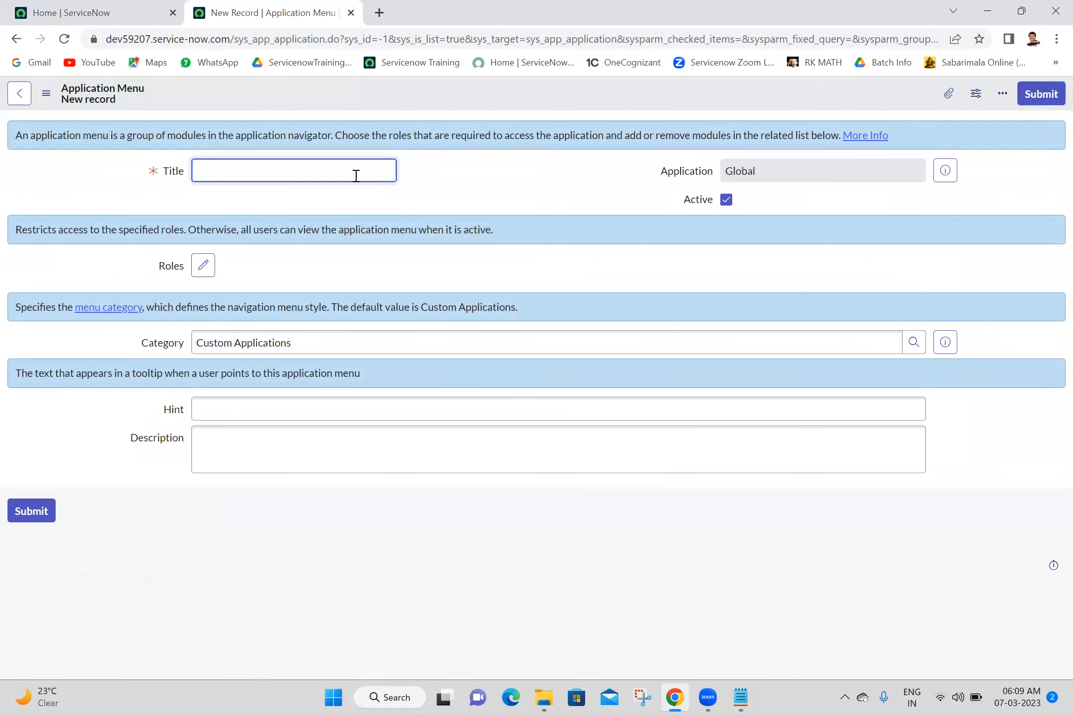
text(My First Application)
click(494, 103)
right_click(517, 95)
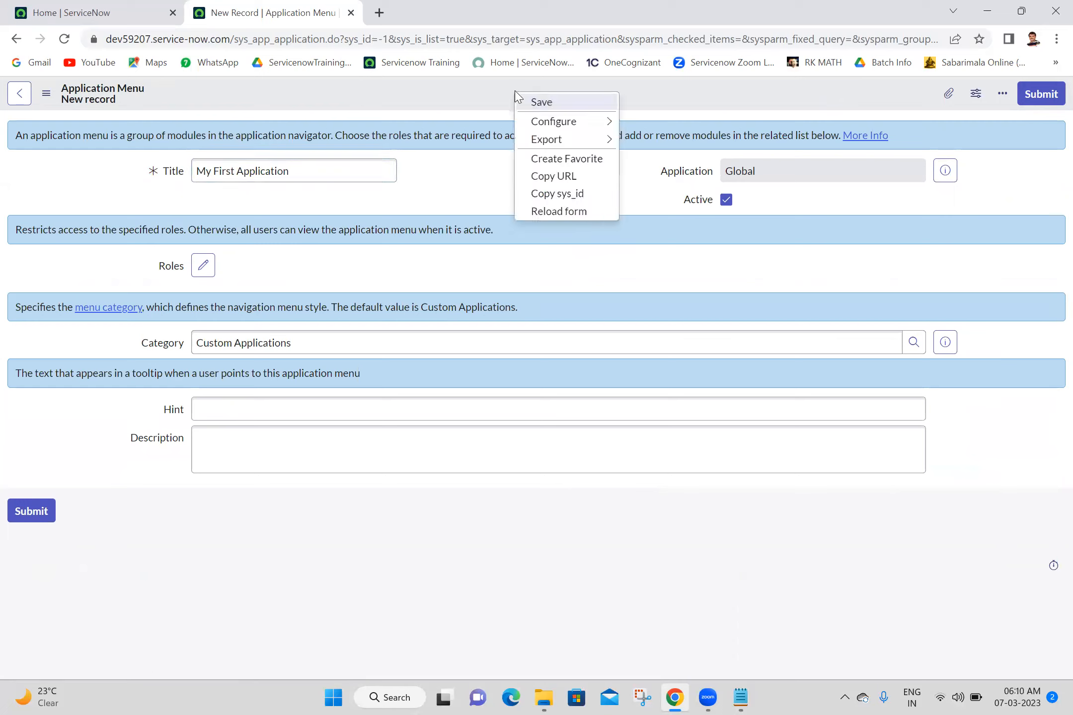
click(471, 94)
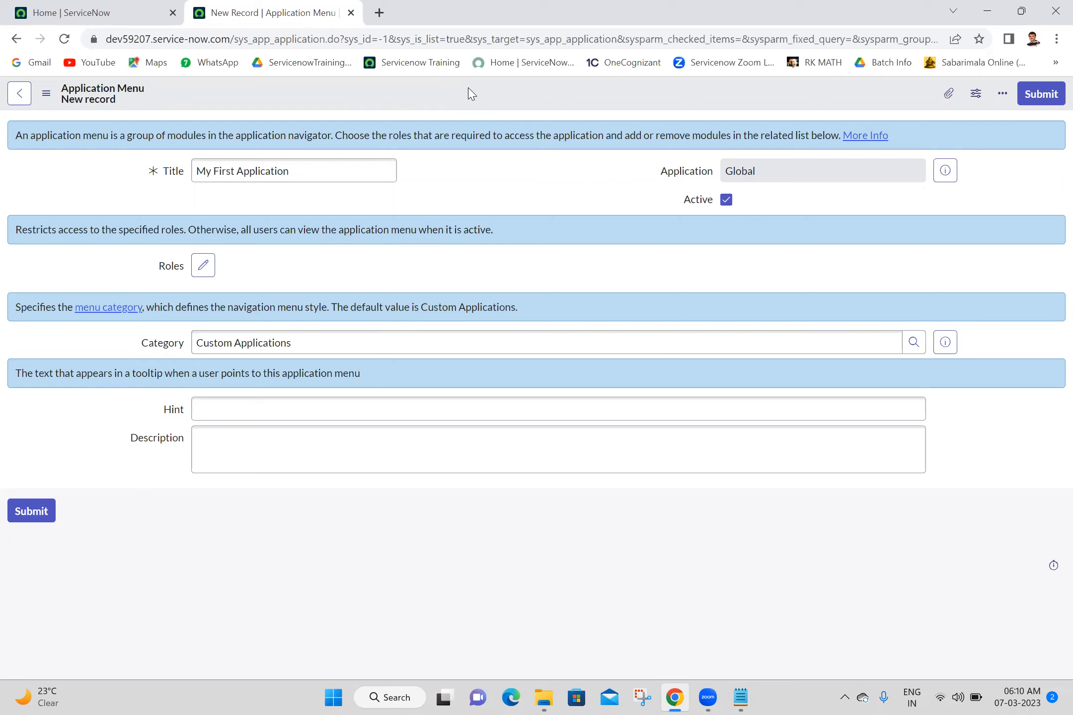
right_click(470, 93)
click(482, 99)
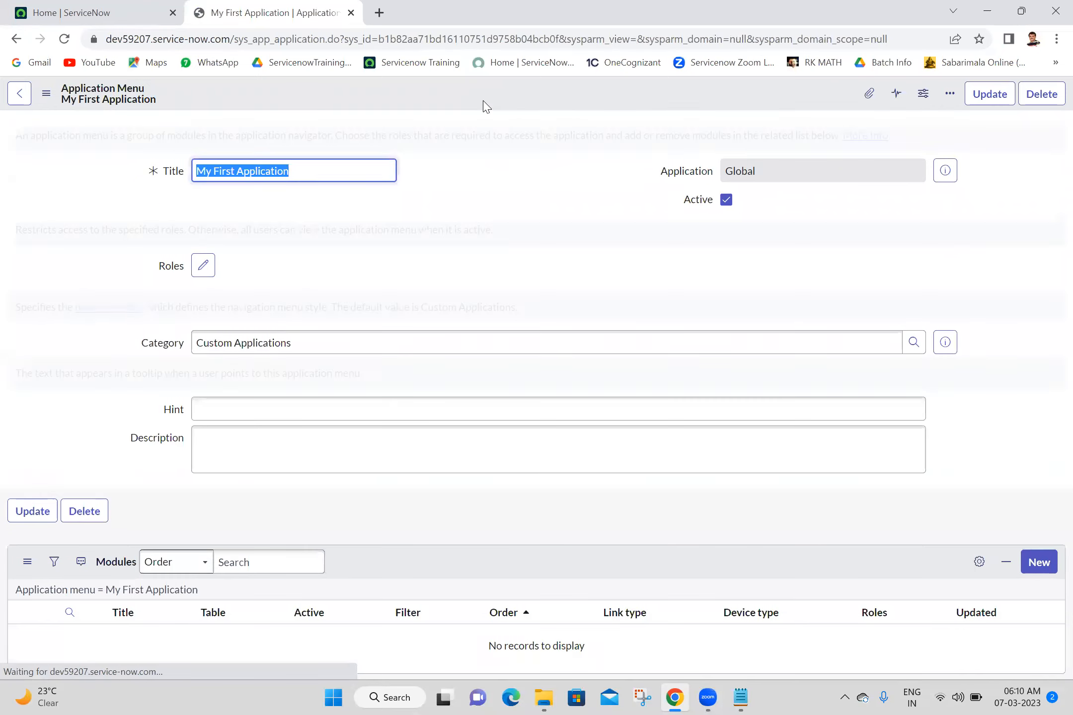
- Open Application Menus in a new tab and view the list with My First Application
click(48, 9)
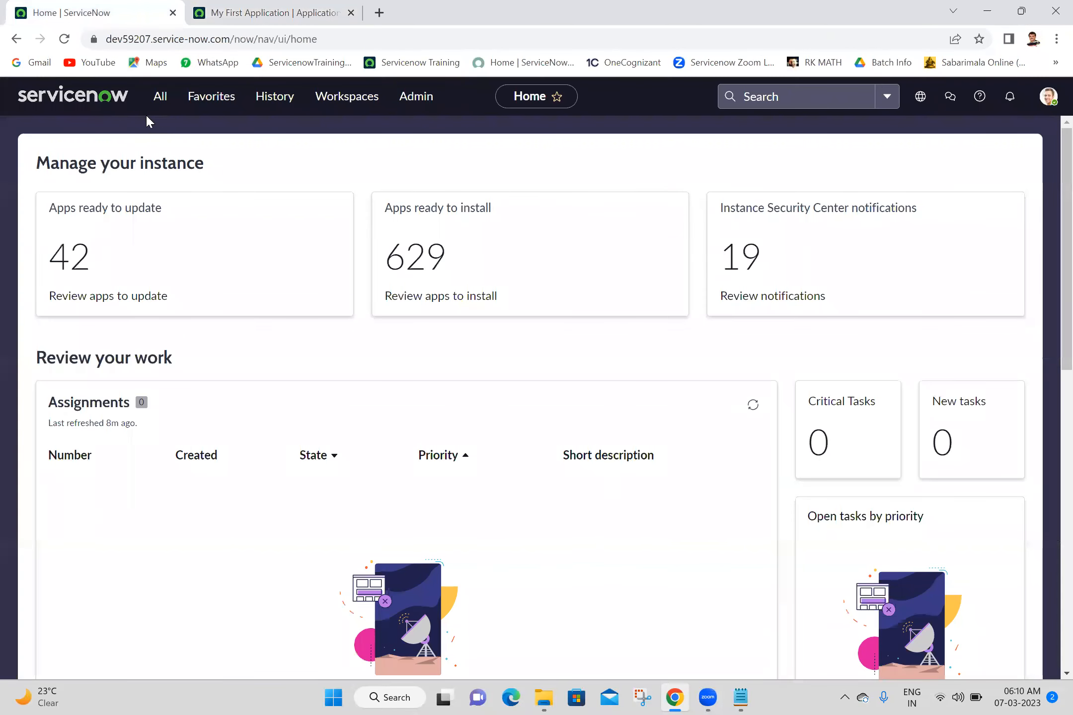
click(158, 97)
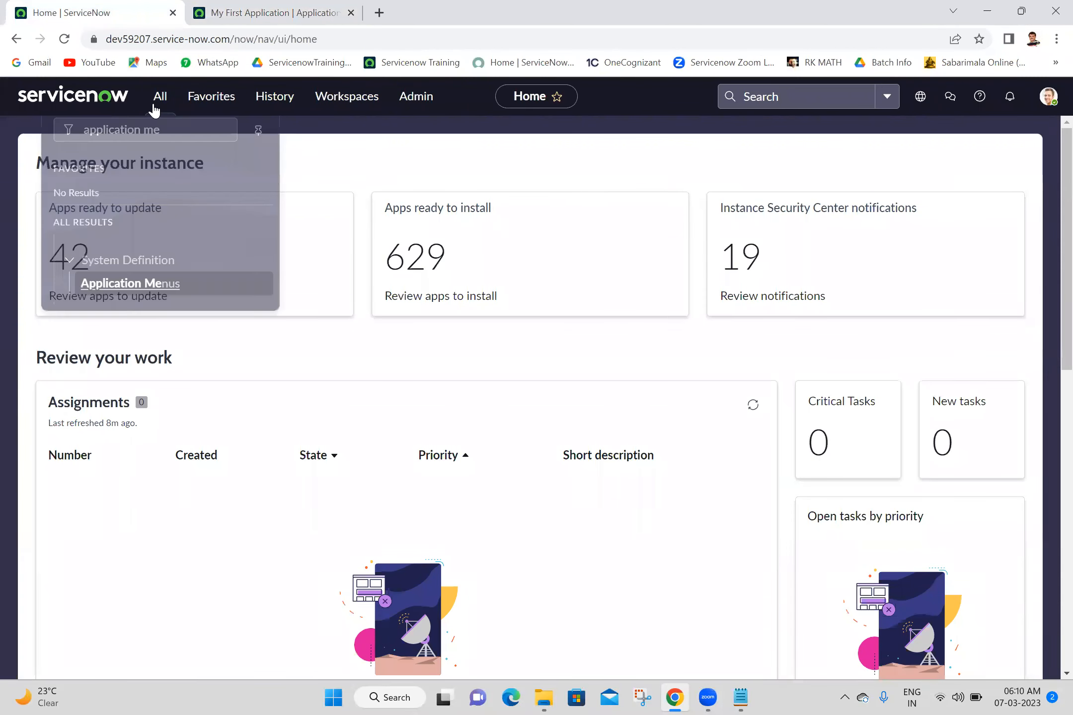
middle_click(148, 279)
click(409, 6)
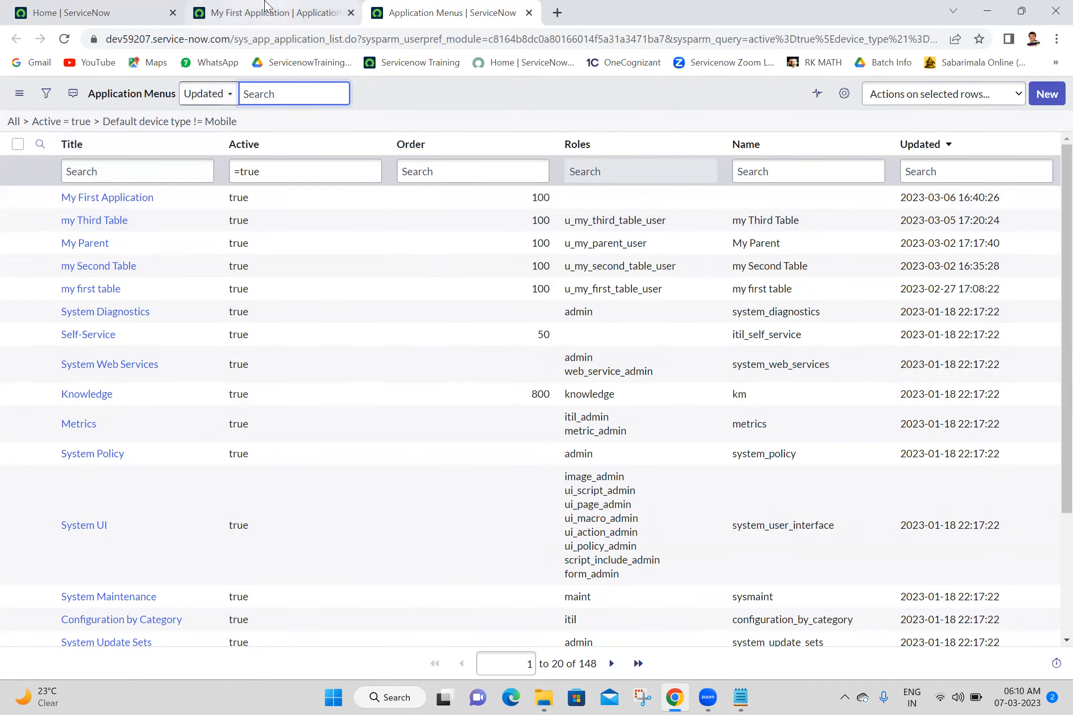
click(239, 14)
click(439, 10)
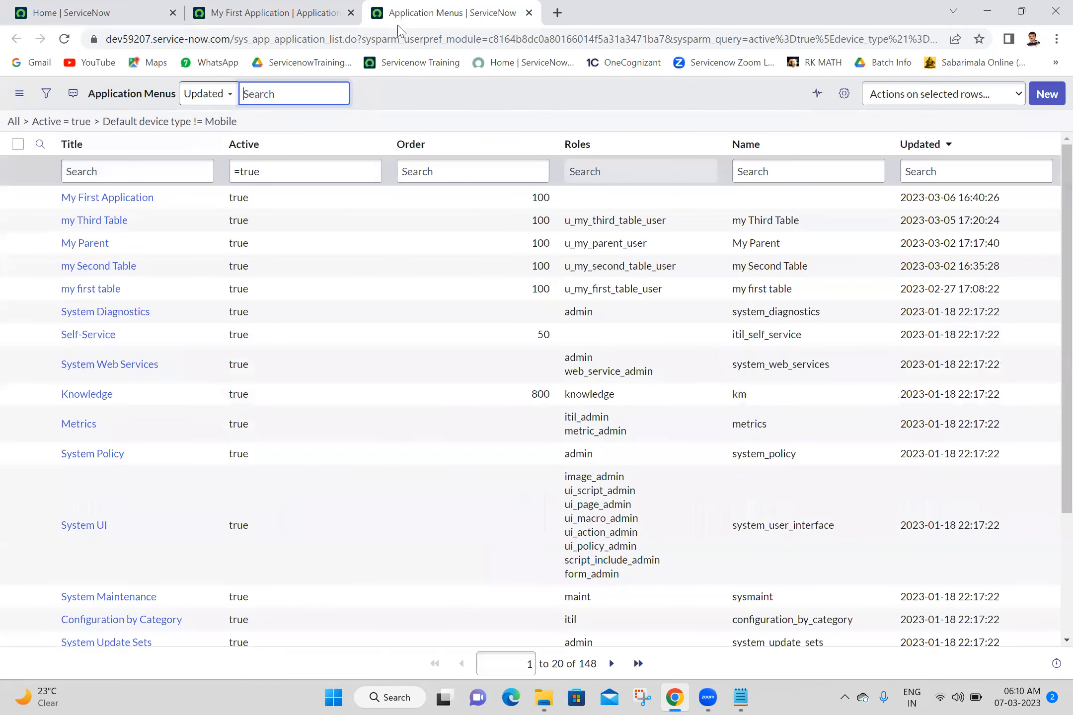
click(126, 181)
text(re)
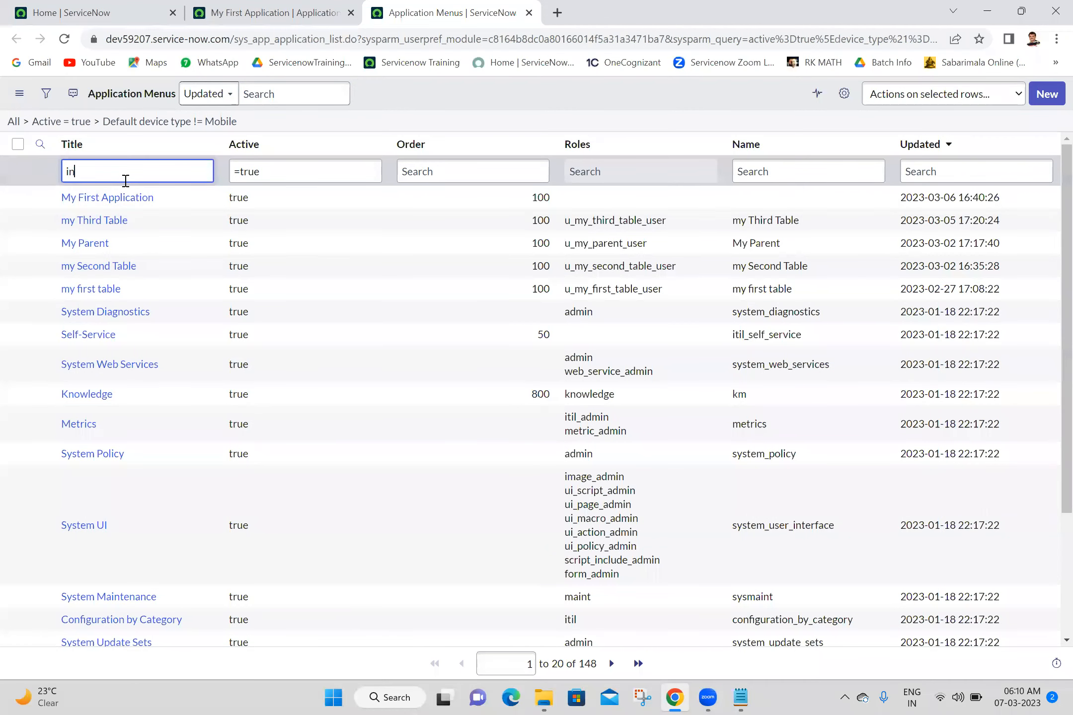
key(BackSpace)
key(BackSpace)
- Clear the old 'application me' filter in the navigator and collapse Activity Subscriptions
click(102, 7)
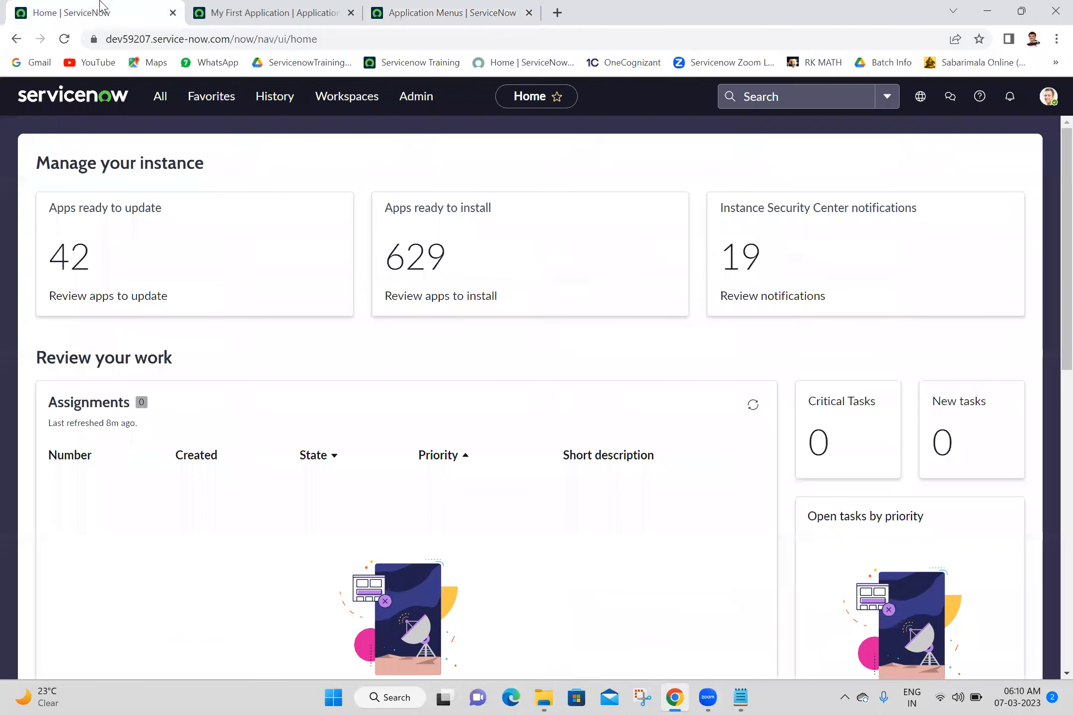
click(161, 97)
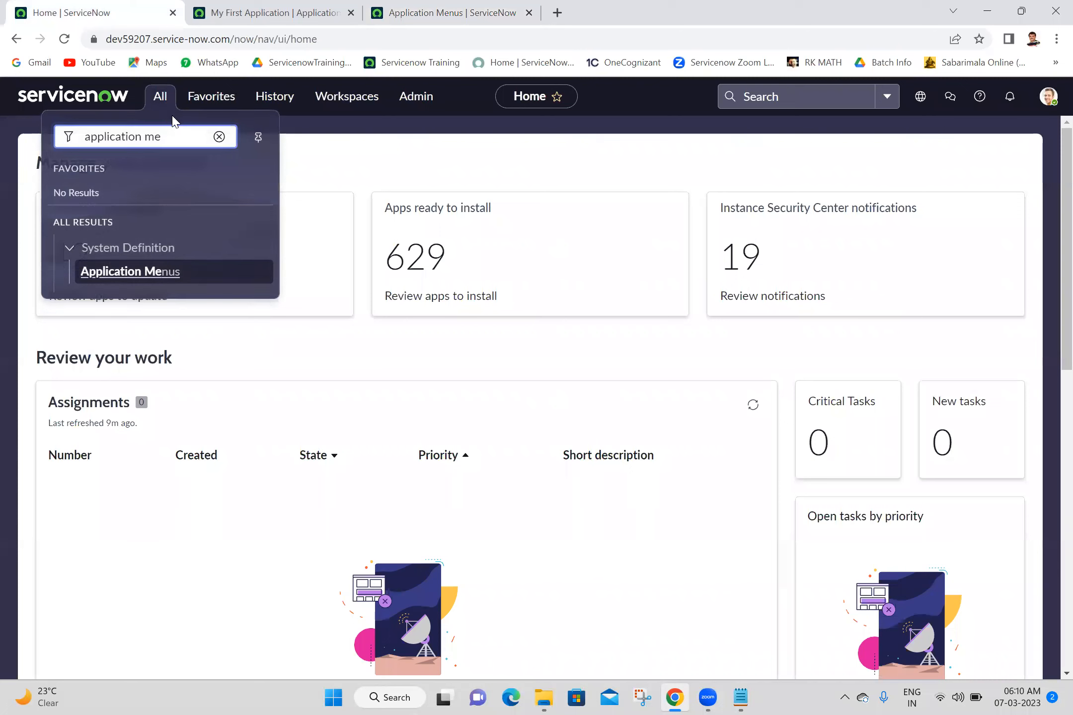
triple_click(173, 132)
key(BackSpace)
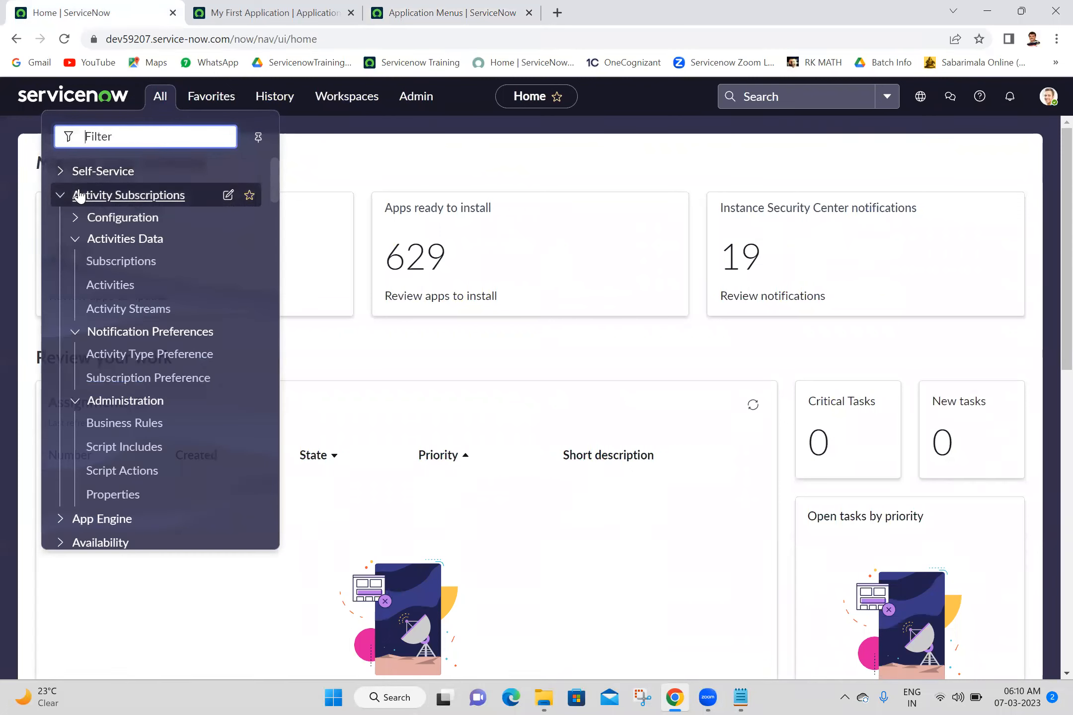
click(61, 196)
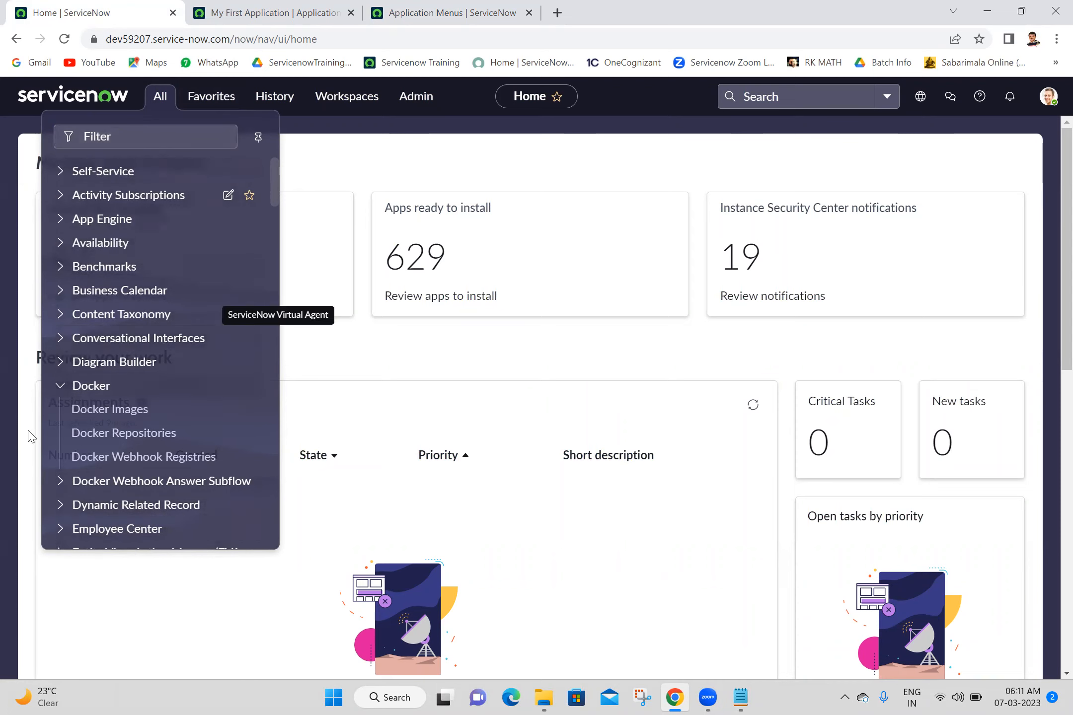
click(305, 62)
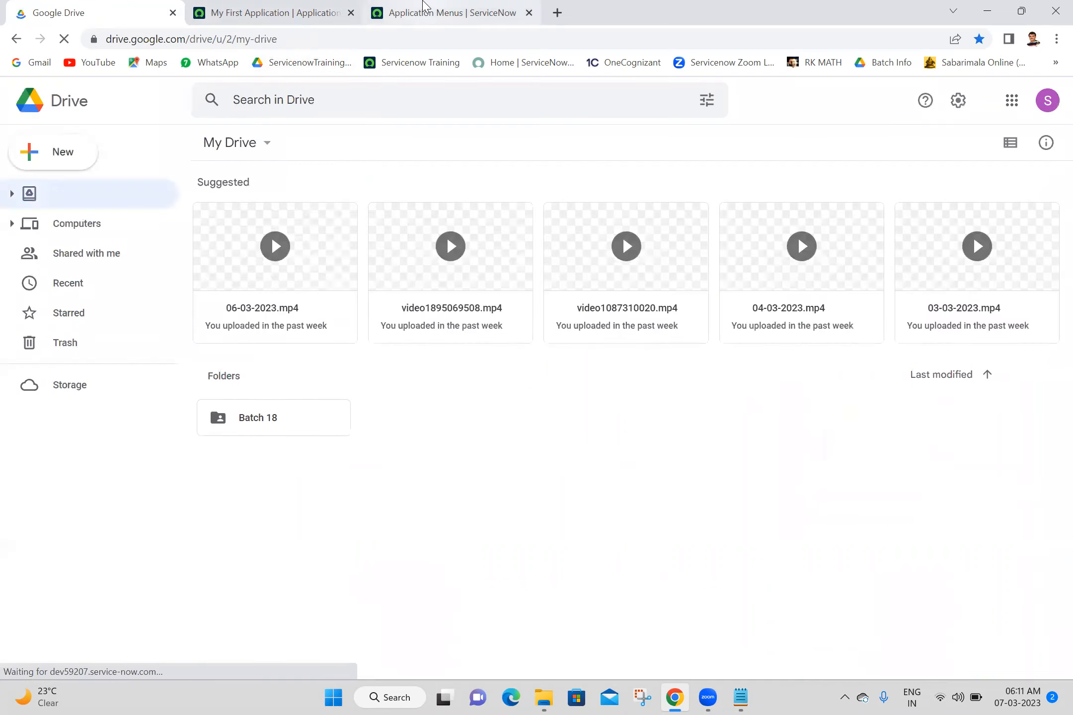
- Move the My First Application record tab to first place in the tab row
click(16, 39)
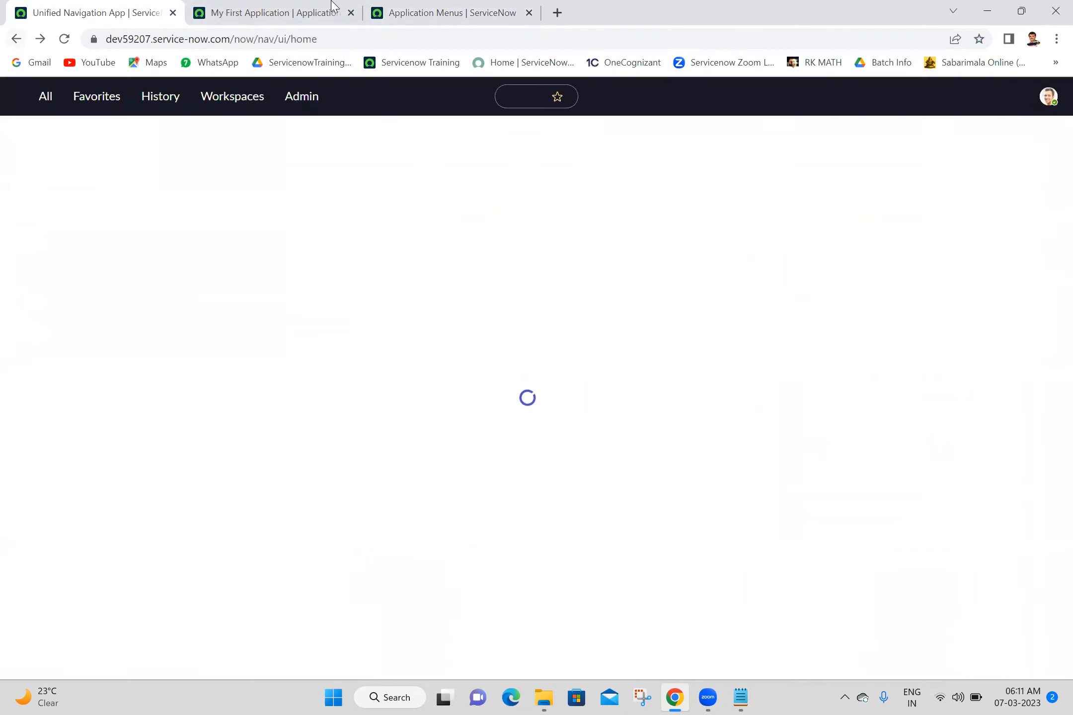
click(439, 6)
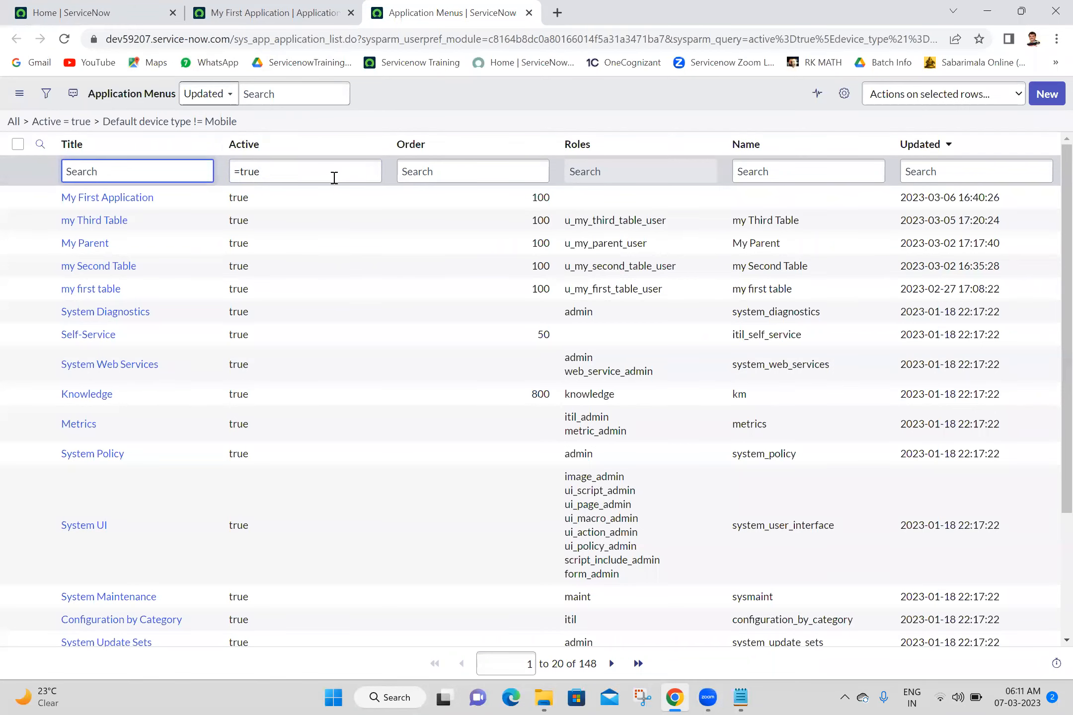
click(285, 7)
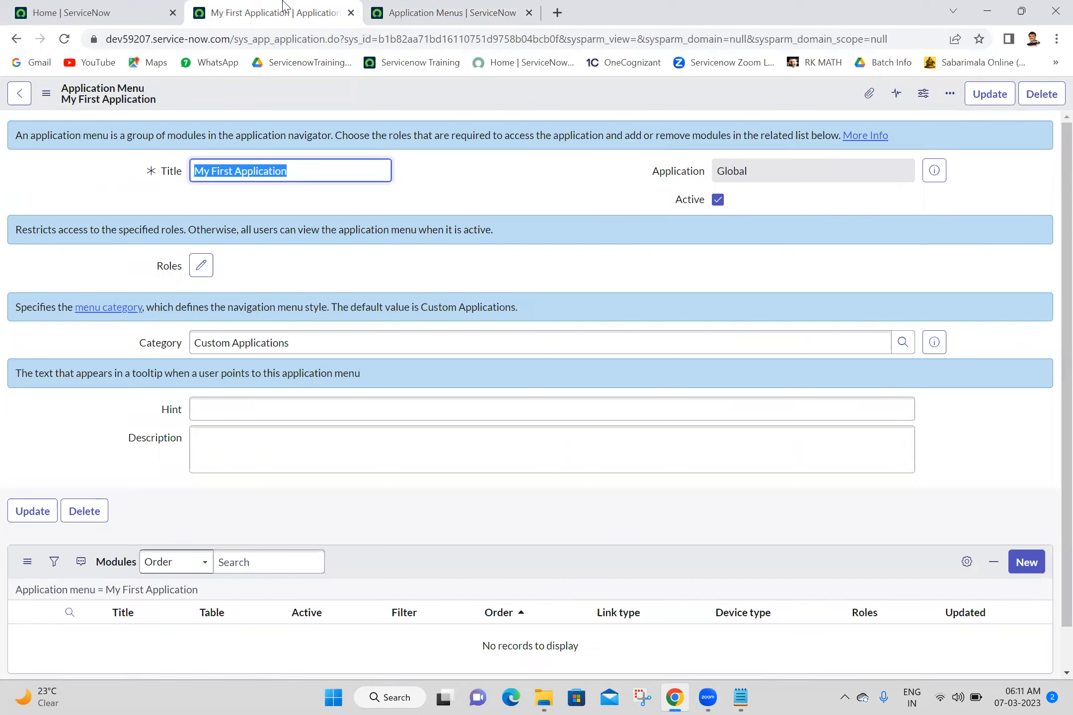
drag(283, 3, 251, 5)
click(128, 7)
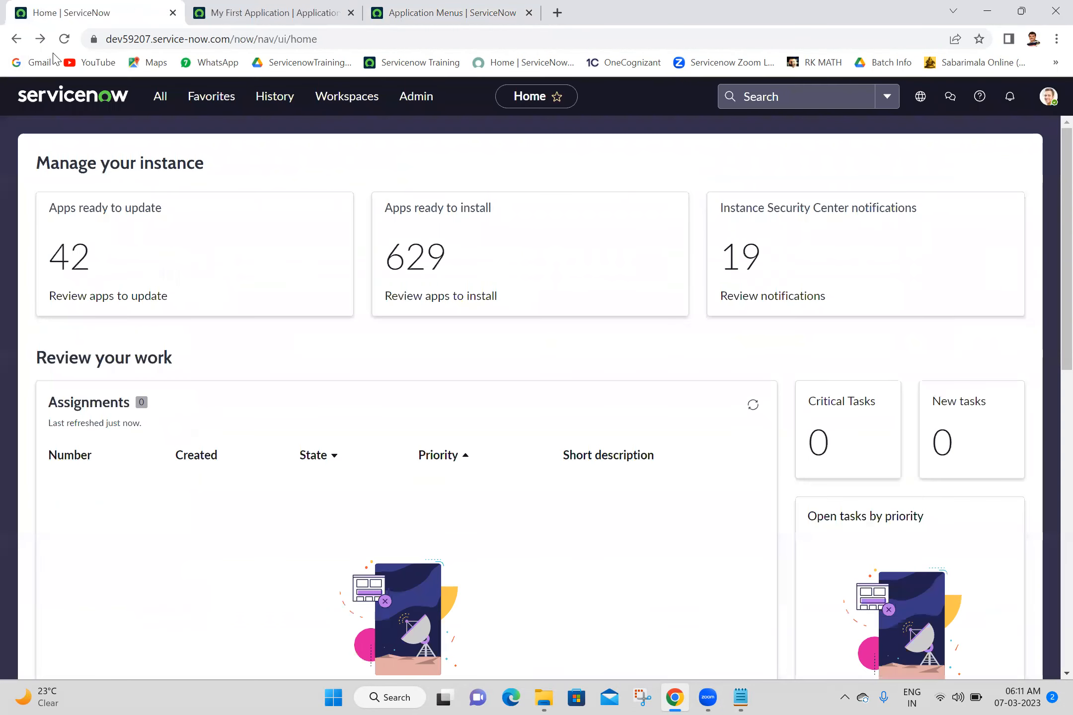
click(203, 7)
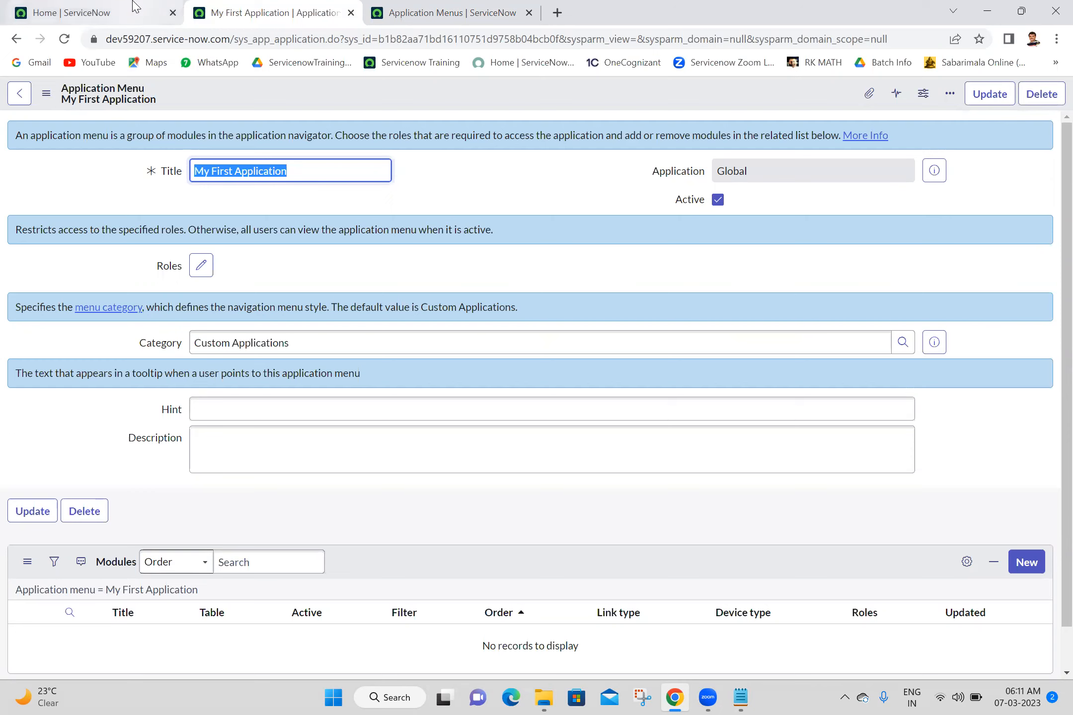
- Review the empty My First Application menu record, then bring up the Batch 18 notes
click(149, 13)
click(161, 96)
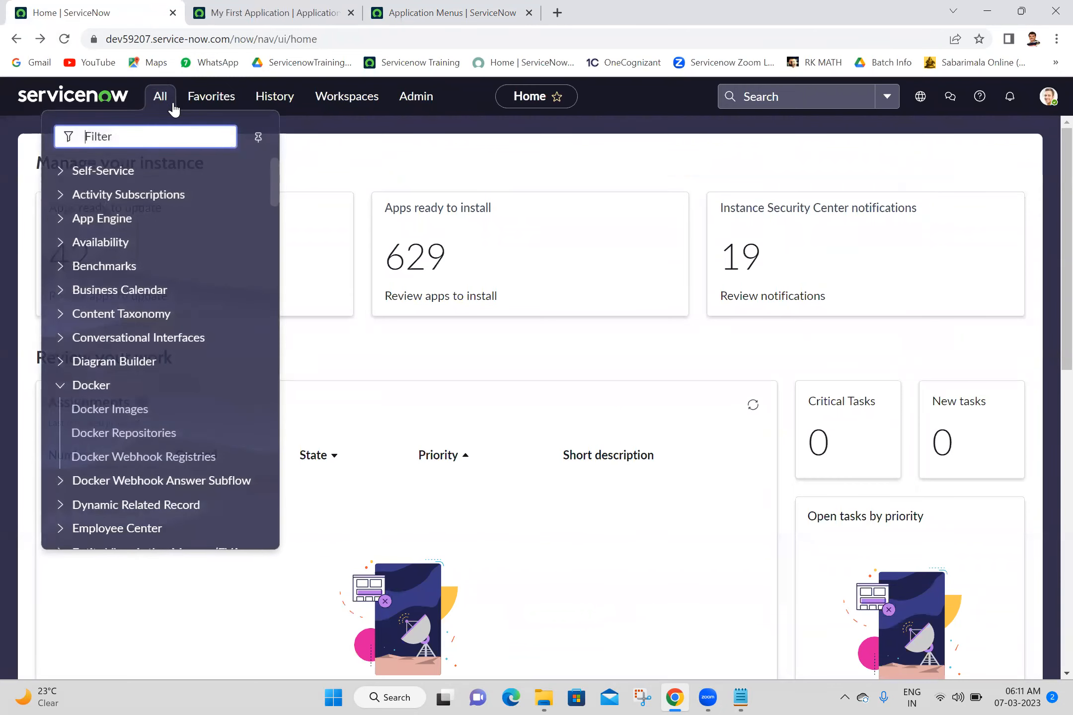
click(273, 11)
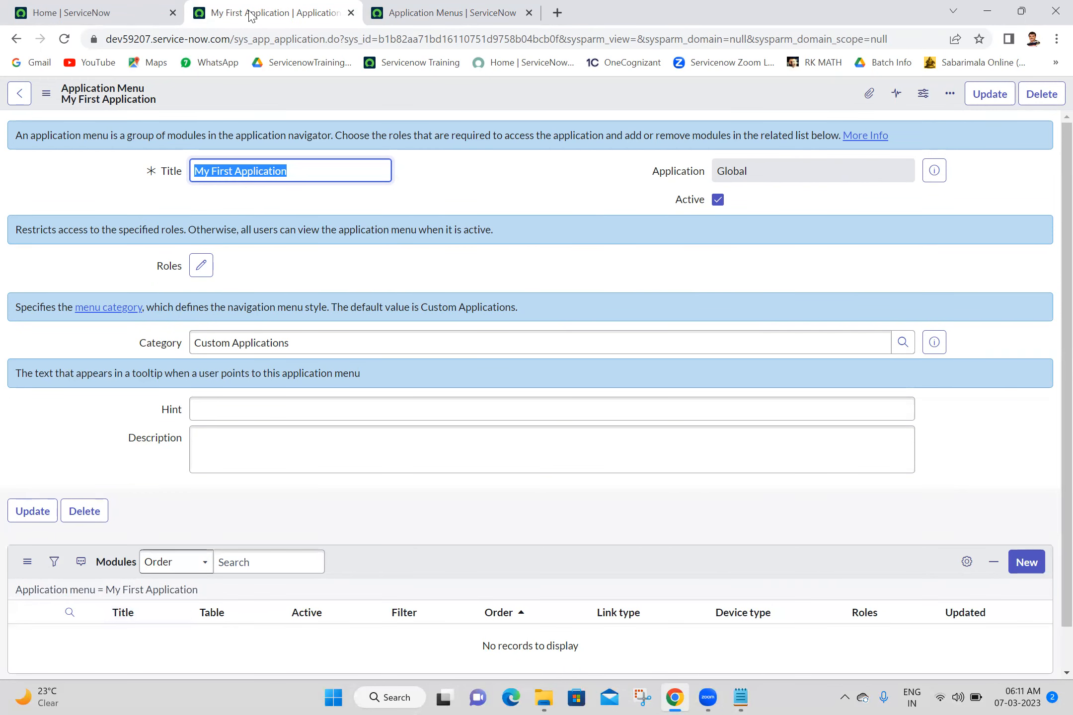
click(100, 11)
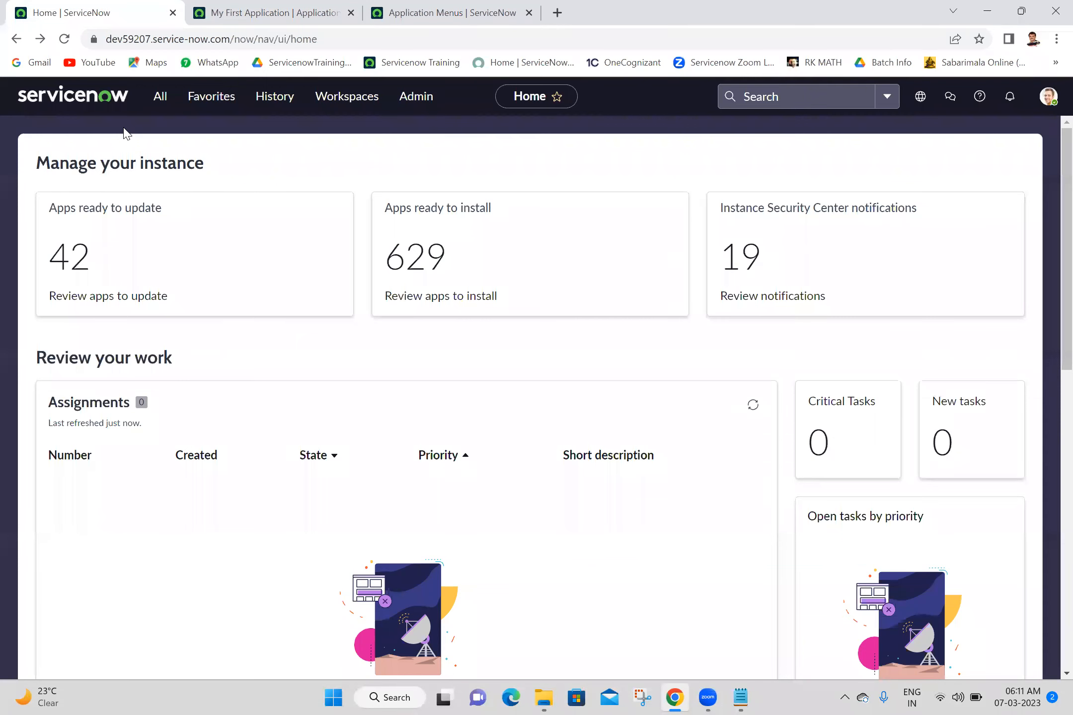
click(155, 109)
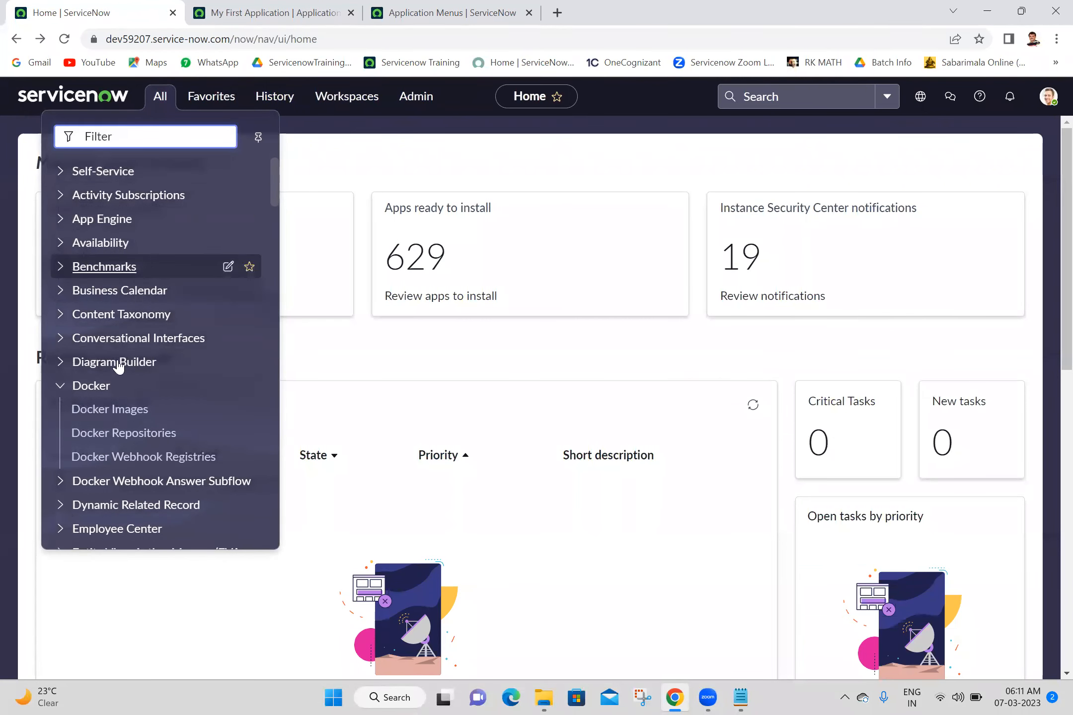
click(247, 6)
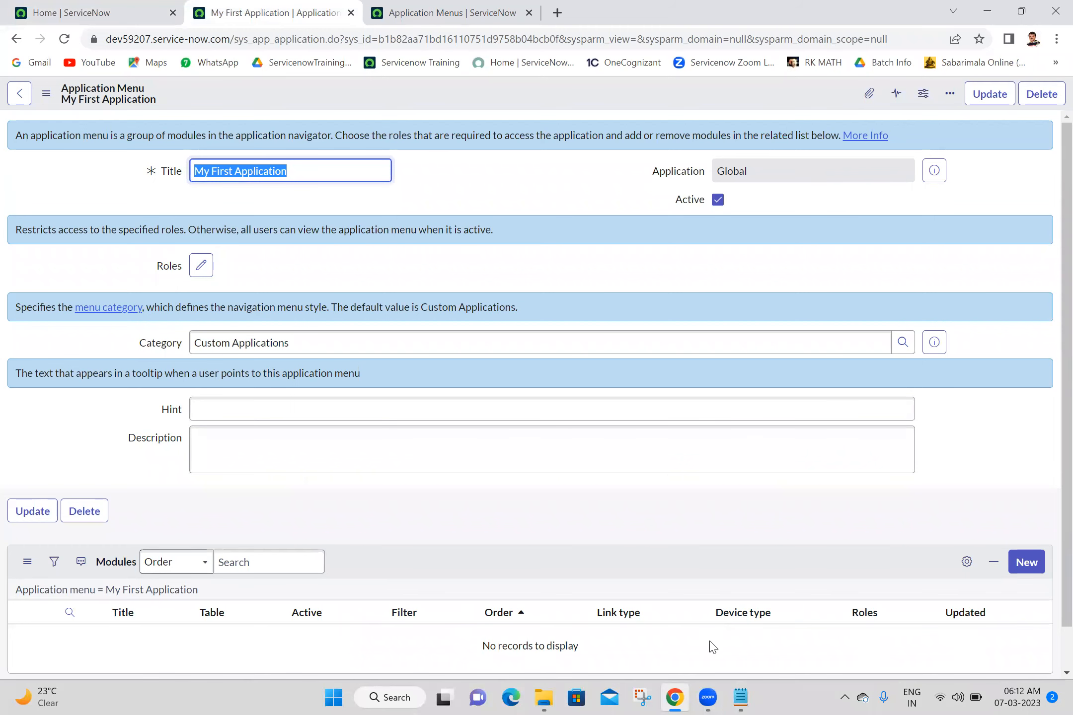
click(747, 696)
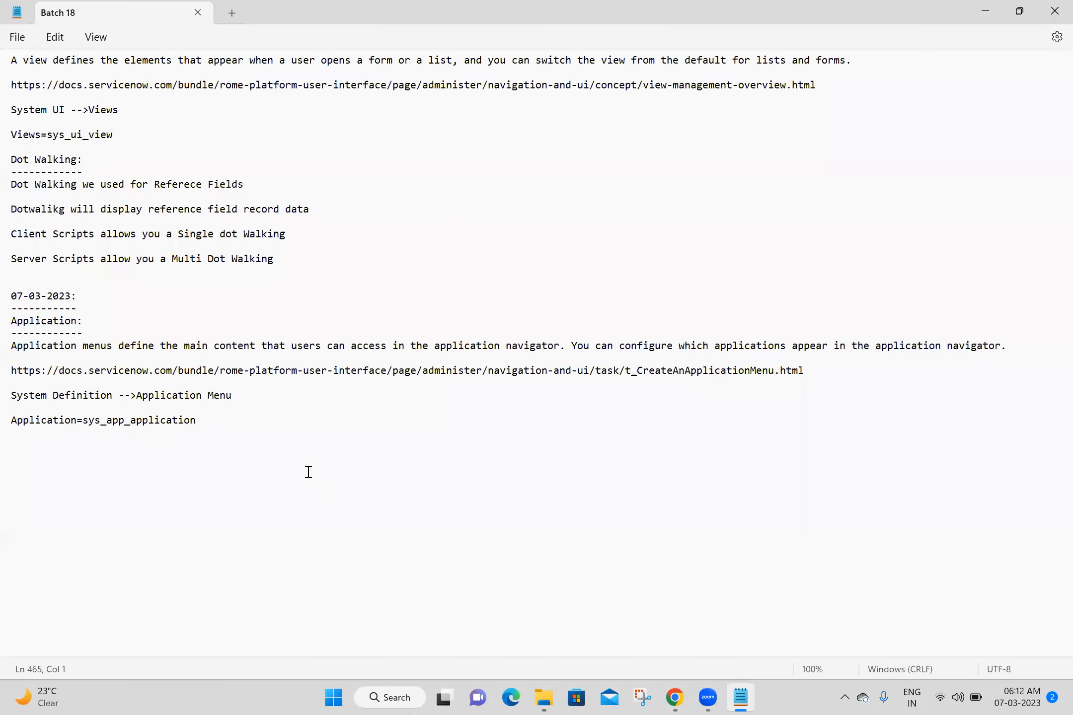
- Add a dashed 'Module:' heading below the table name line in the notes and save
text(Module:)
key(Return)
text(-------)
key(Return)
key(ctrl+s)
click(557, 3)
- Google 'modules in servicenow' and open the 'Create a module' documentation result in its own tab
click(530, 37)
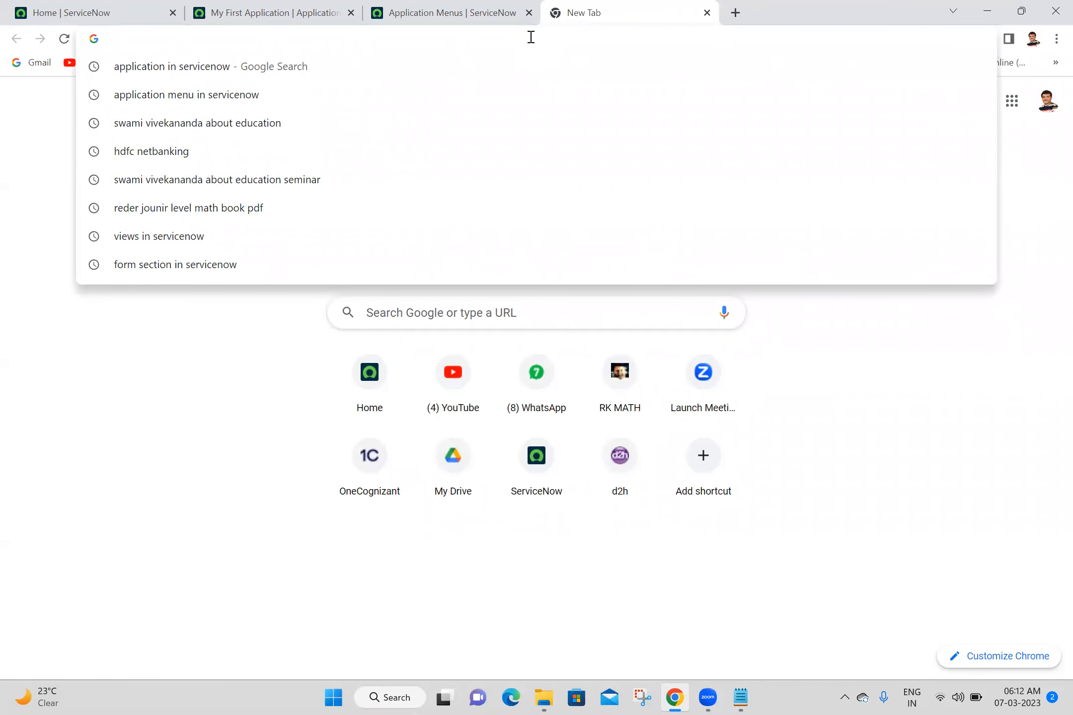
text(m)
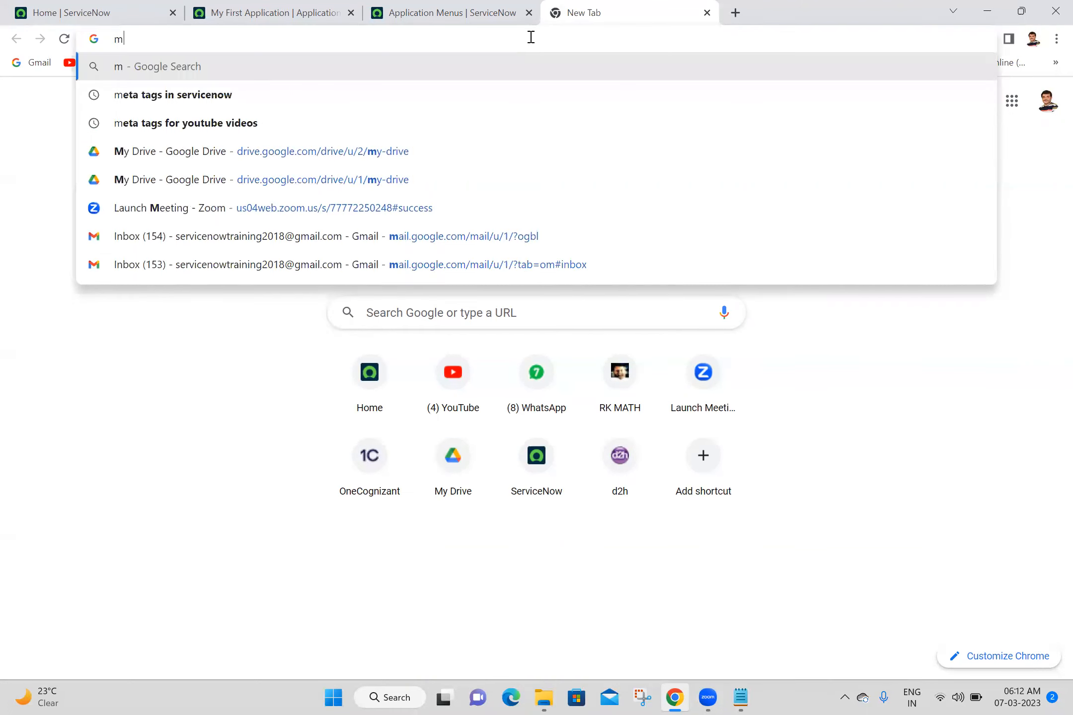
text(odules)
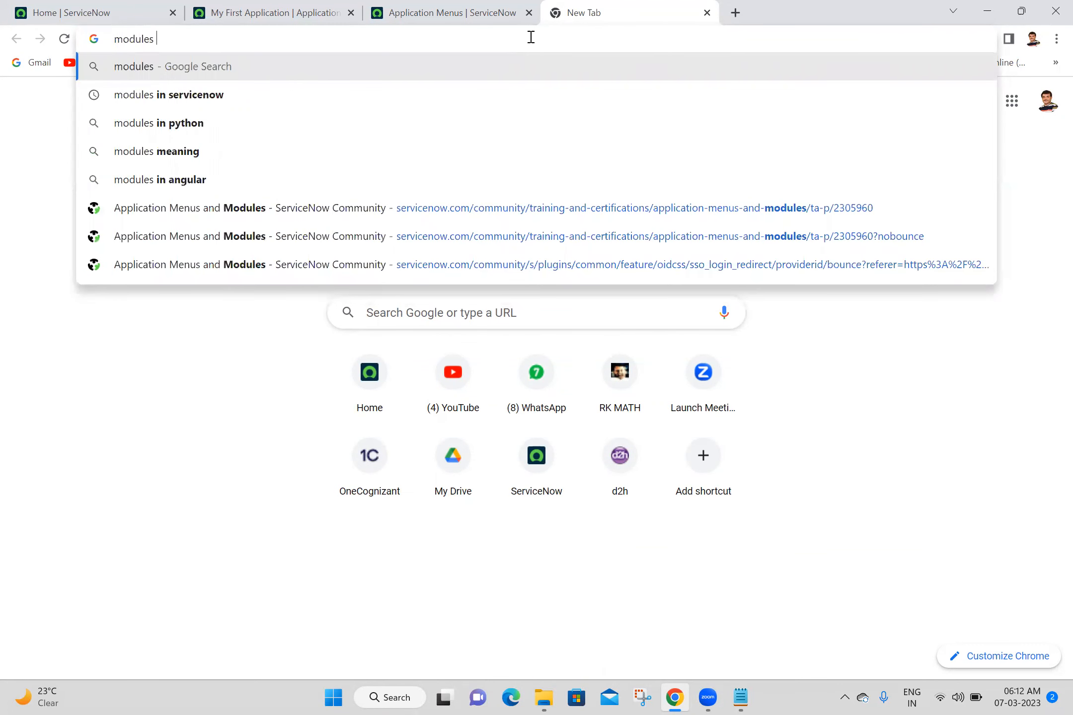
click(308, 94)
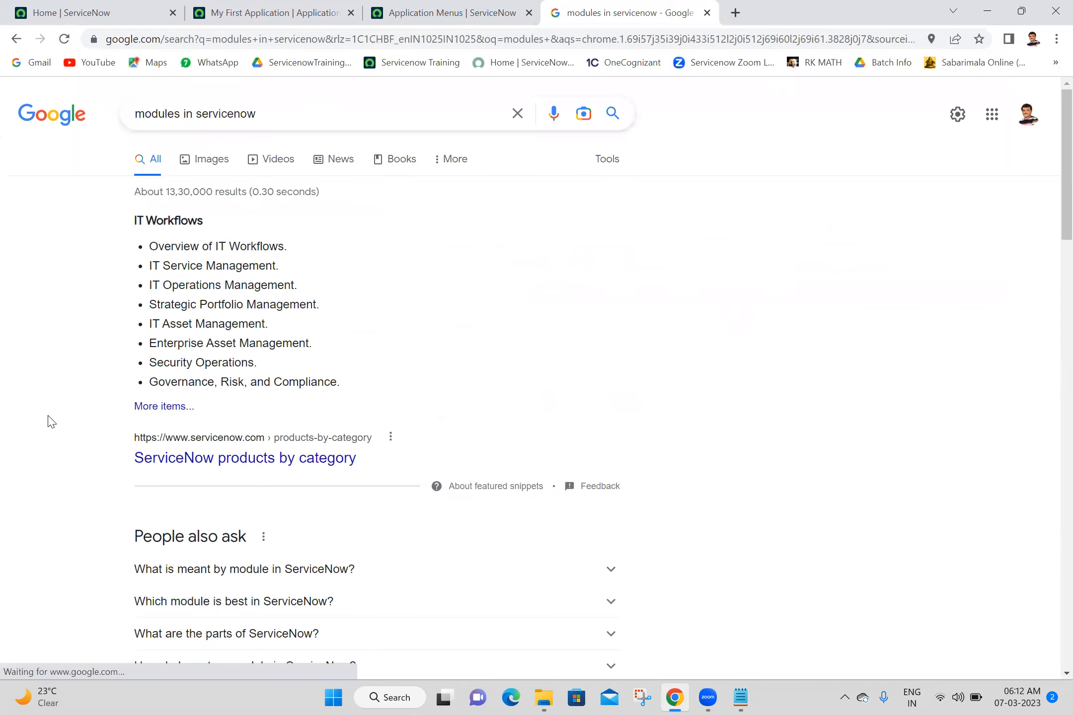
scroll(50, 421, down, 1)
scroll(50, 421, down, 5)
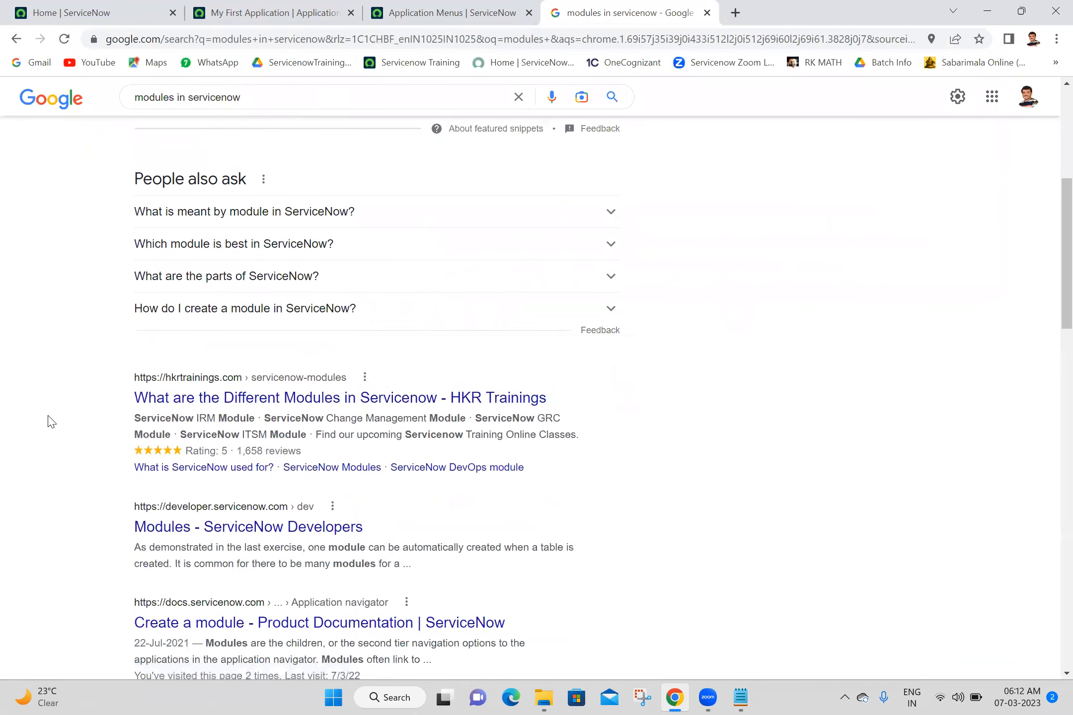
scroll(50, 421, down, 3)
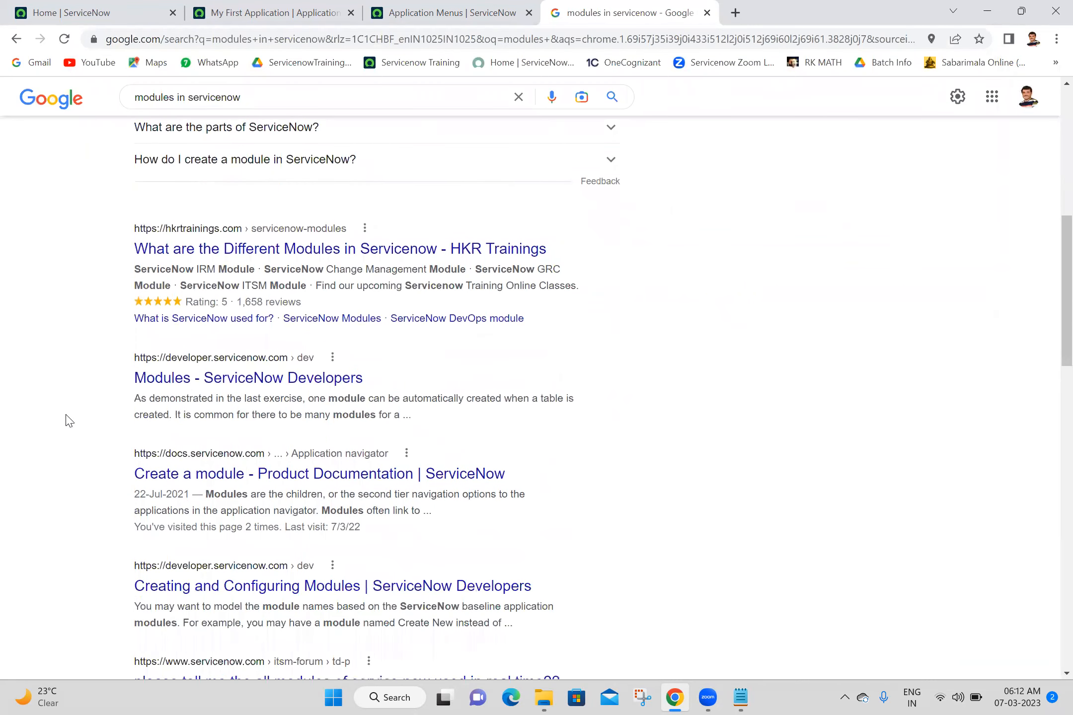
middle_click(220, 478)
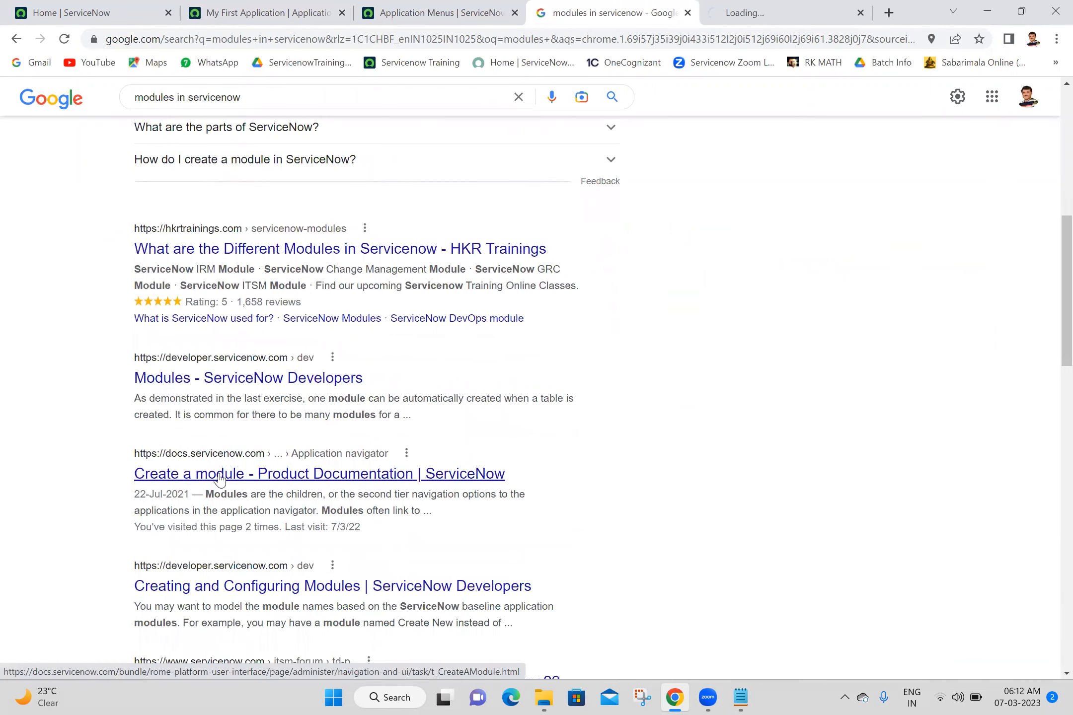
click(729, 7)
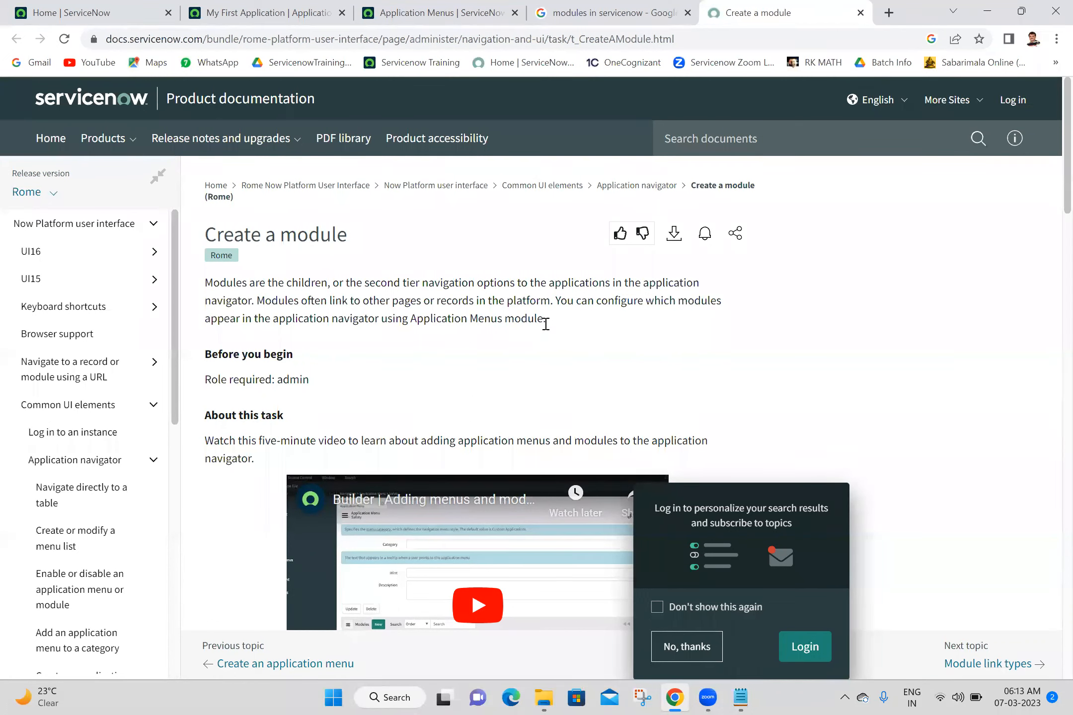
- Select and copy the opening paragraph that defines modules on the Create a module page
drag(546, 324, 199, 283)
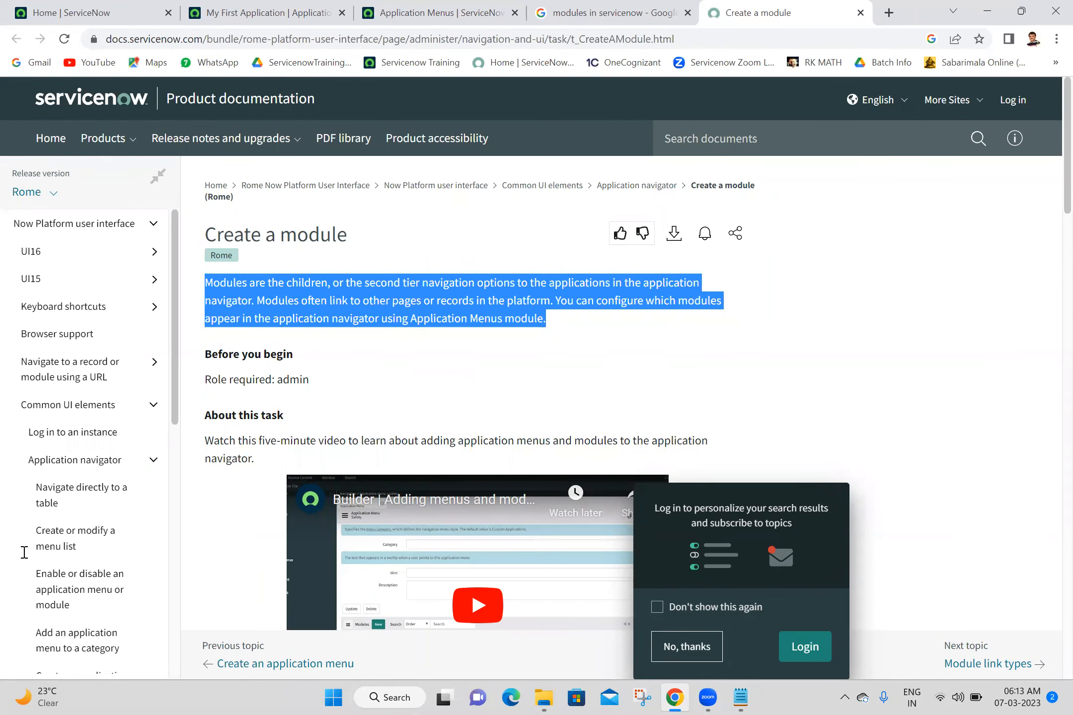
key(alt+Tab)
- Split the pasted module definition into separate lines, delete the extra sentences, and save the notes
click(690, 470)
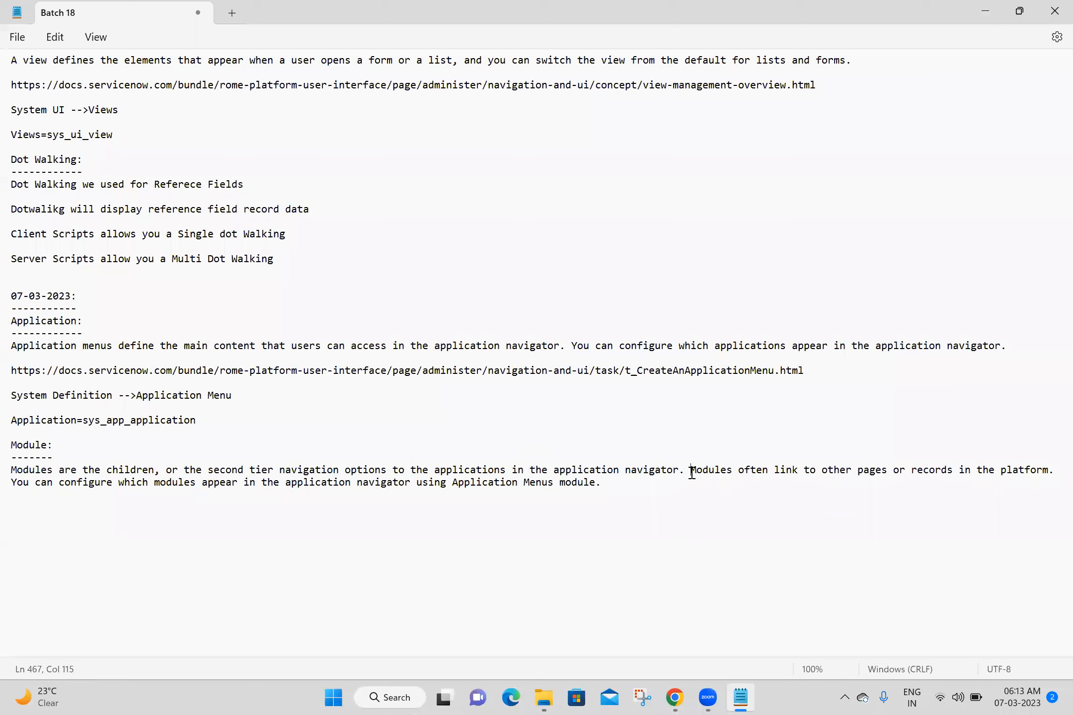
key(Return)
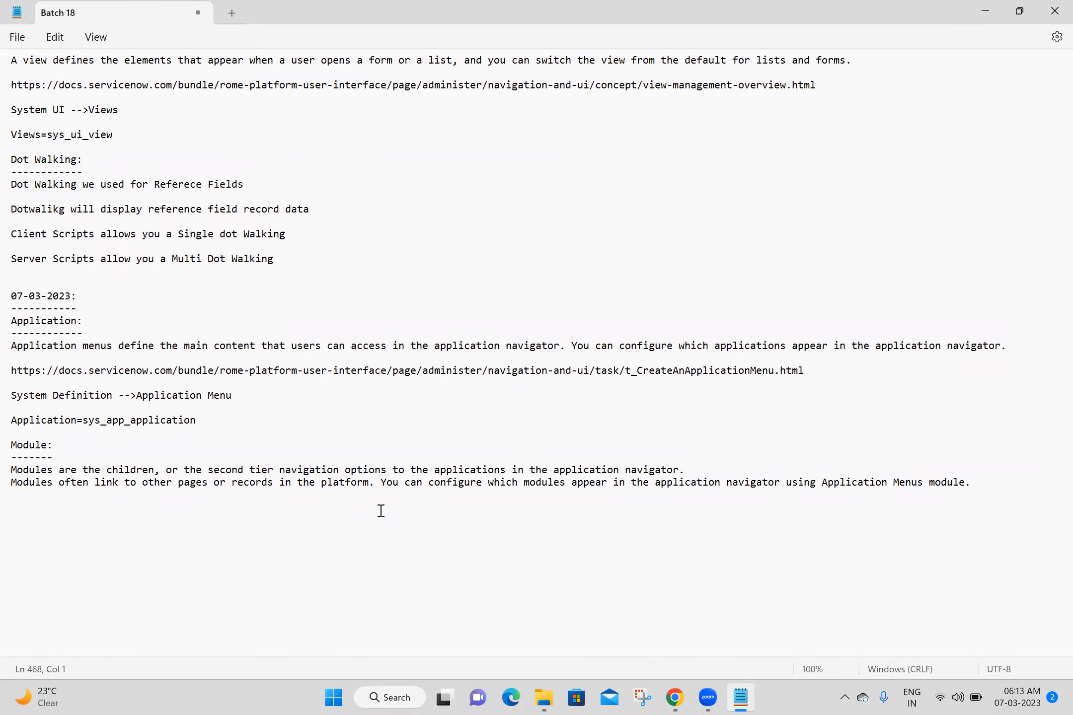
click(378, 481)
key(Return)
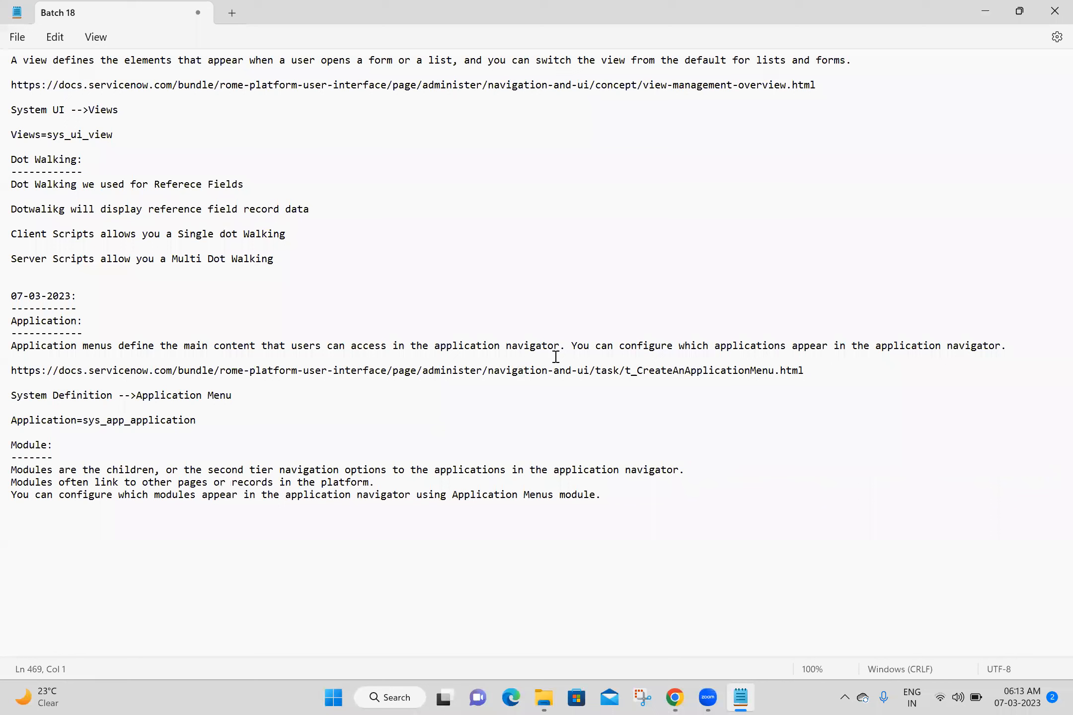
click(573, 345)
drag(563, 344, 1022, 358)
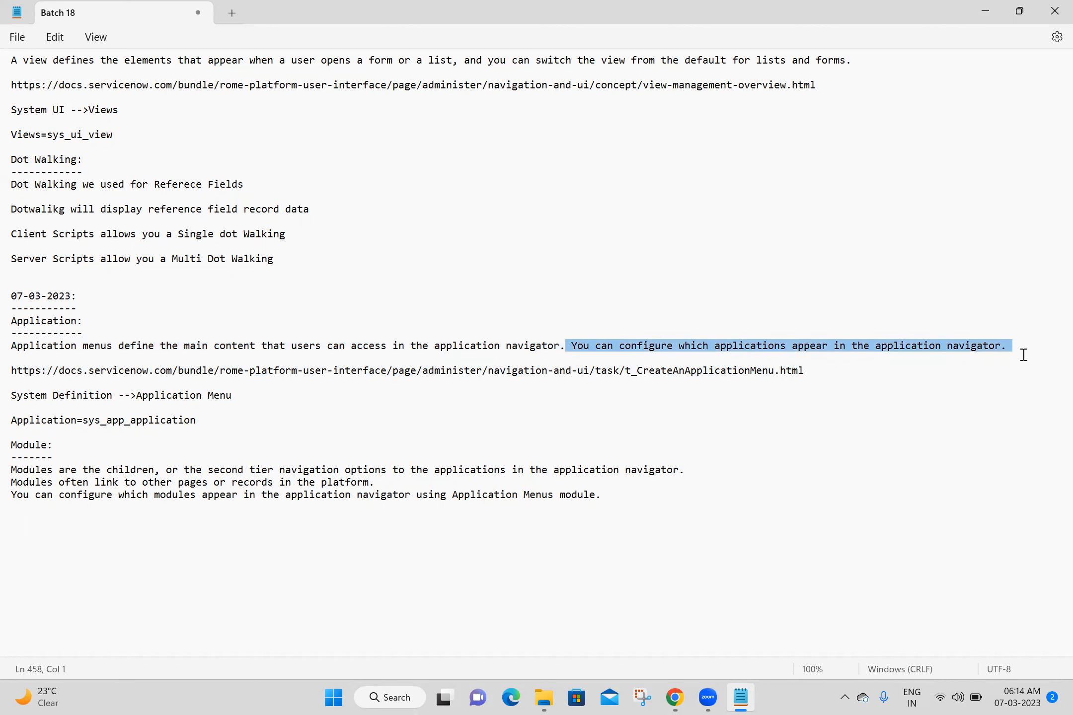
key(Delete)
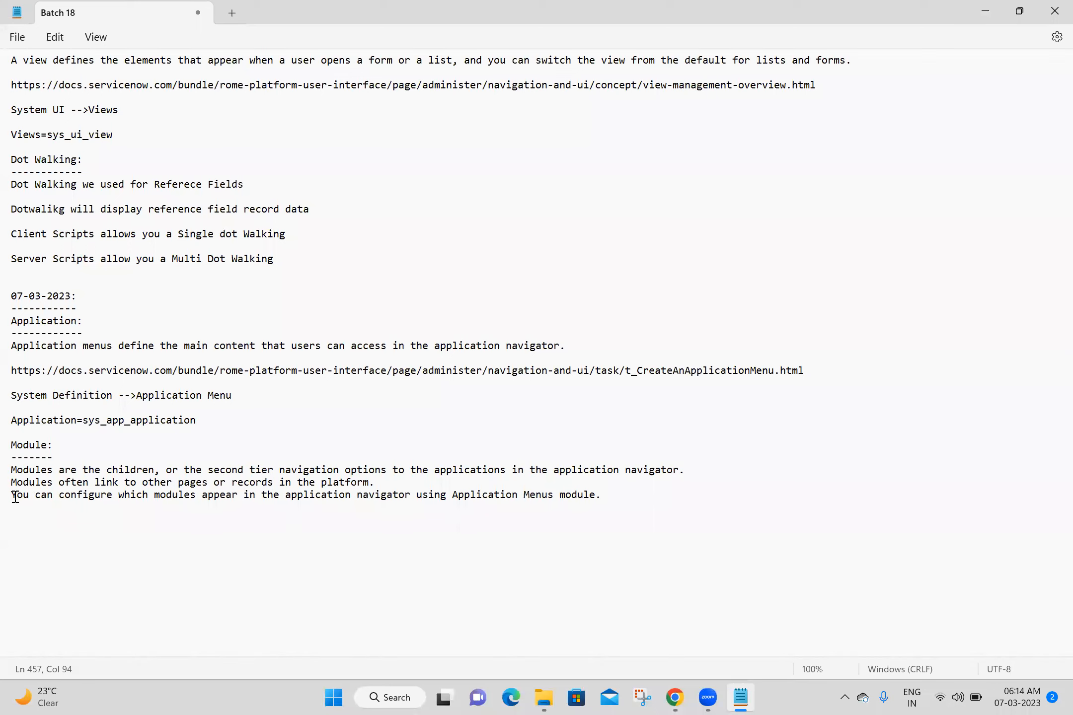
drag(11, 495, 297, 533)
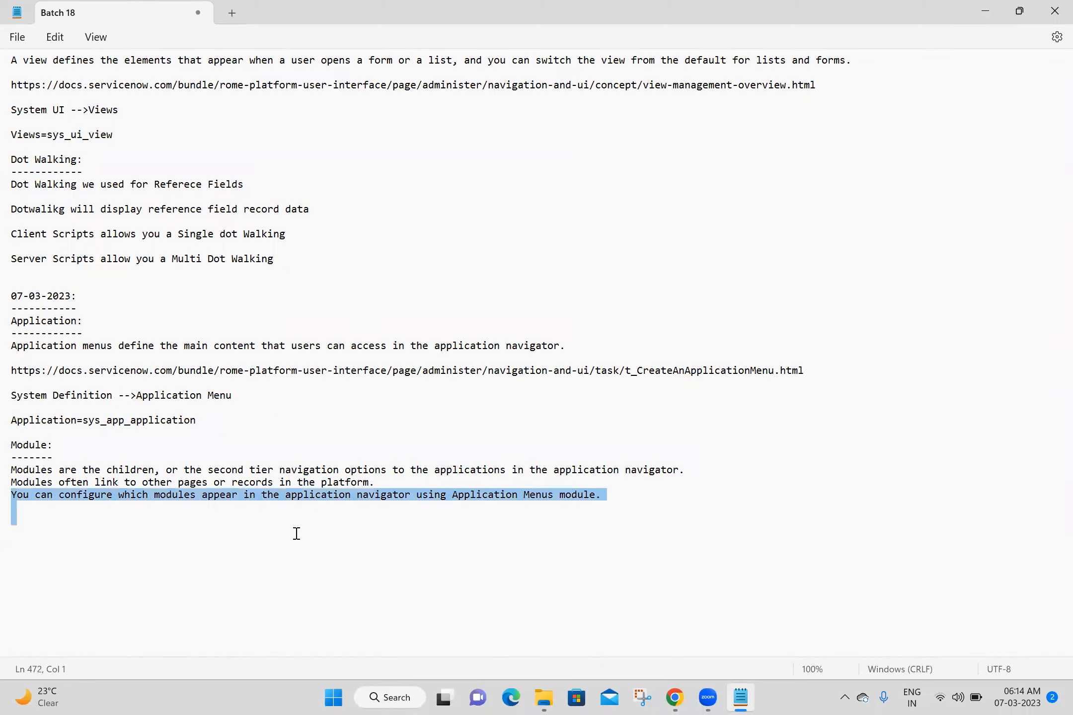
key(Delete)
key(Return)
key(ctrl+s)
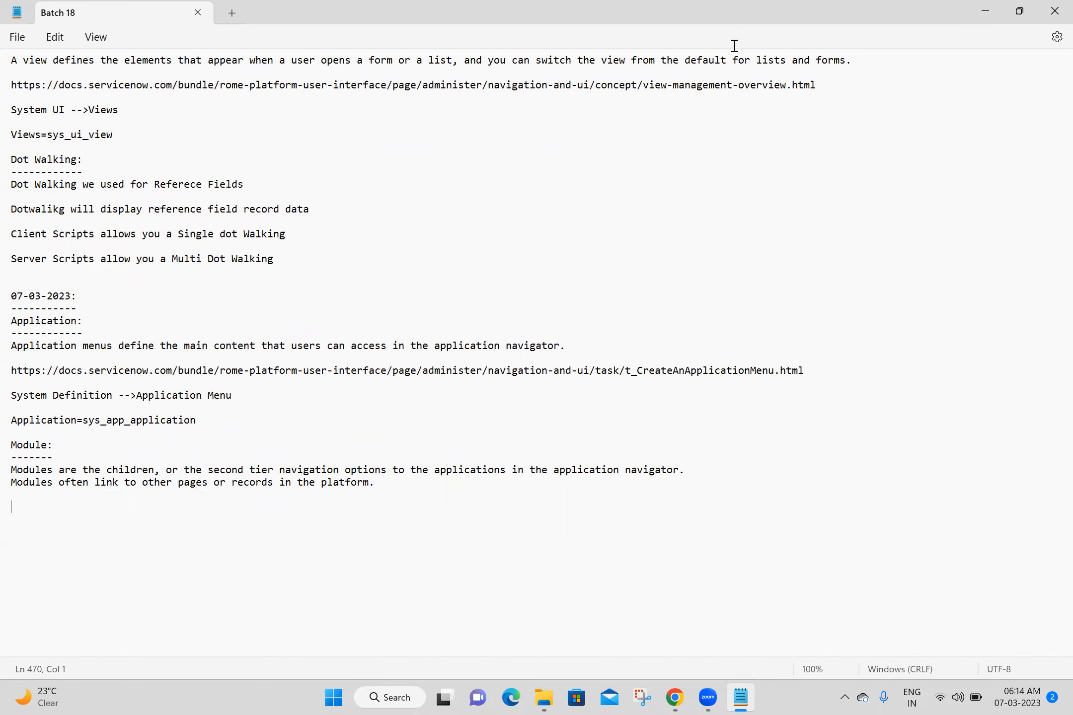
- Add the docs URL, 'System Definition -->Modules' and 'Modules=sys_app_module' to the notes, then save
key(alt+Tab)
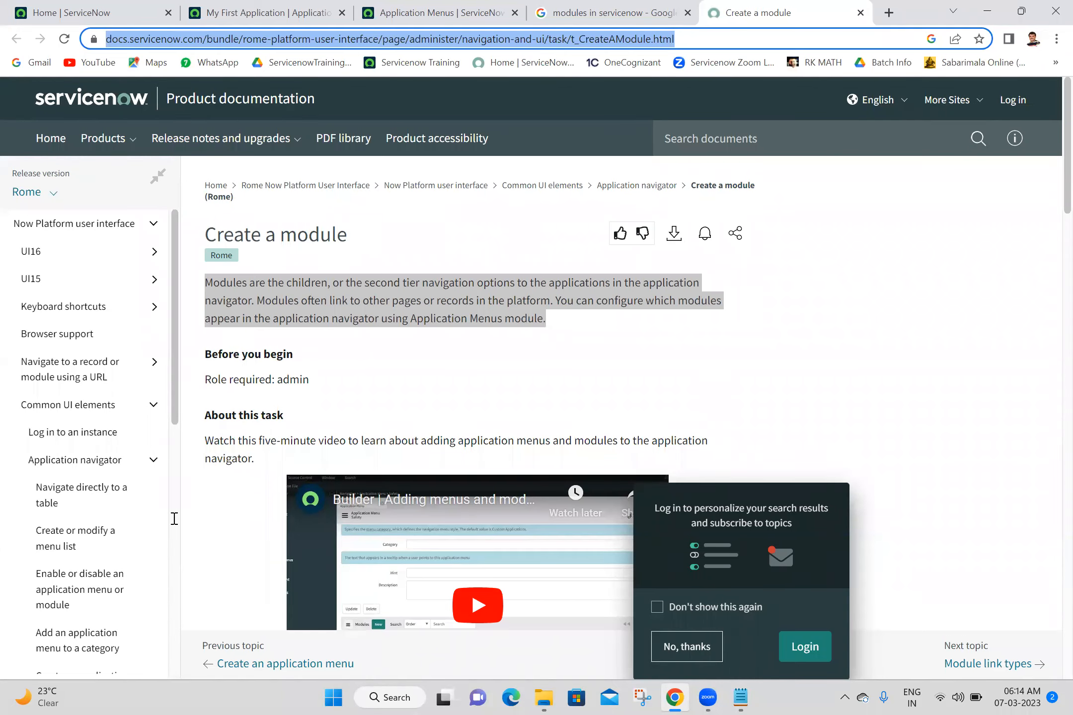
key(alt+Tab)
key(Return)
key(Return)
text(S)
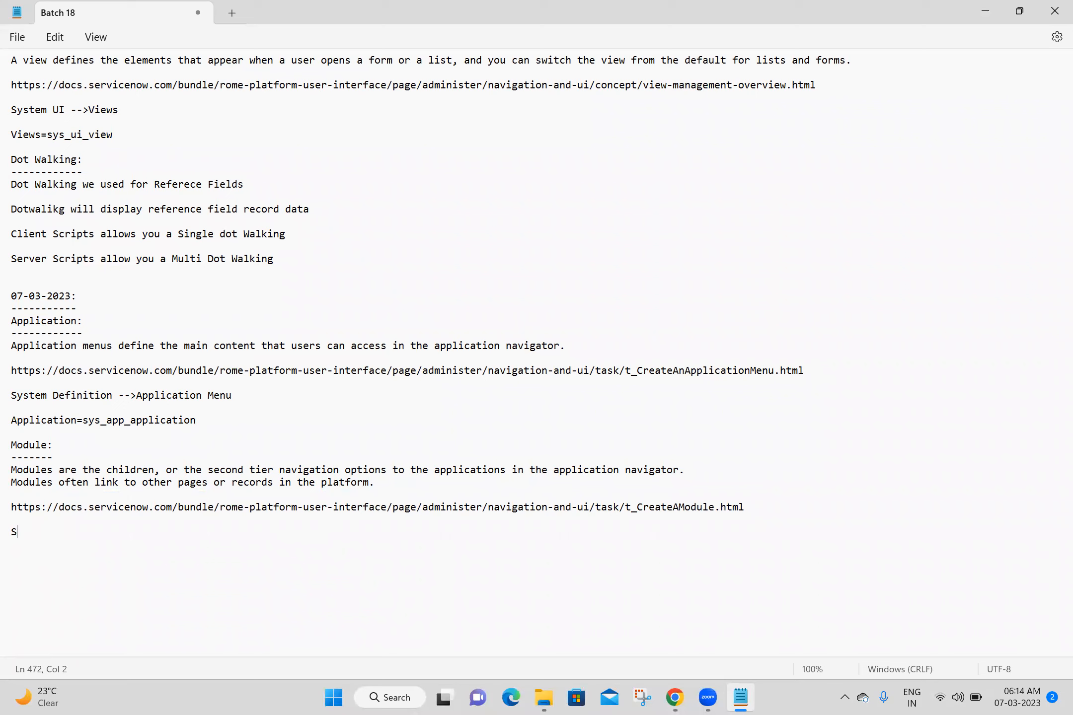
text(ystem Definition -->Modules)
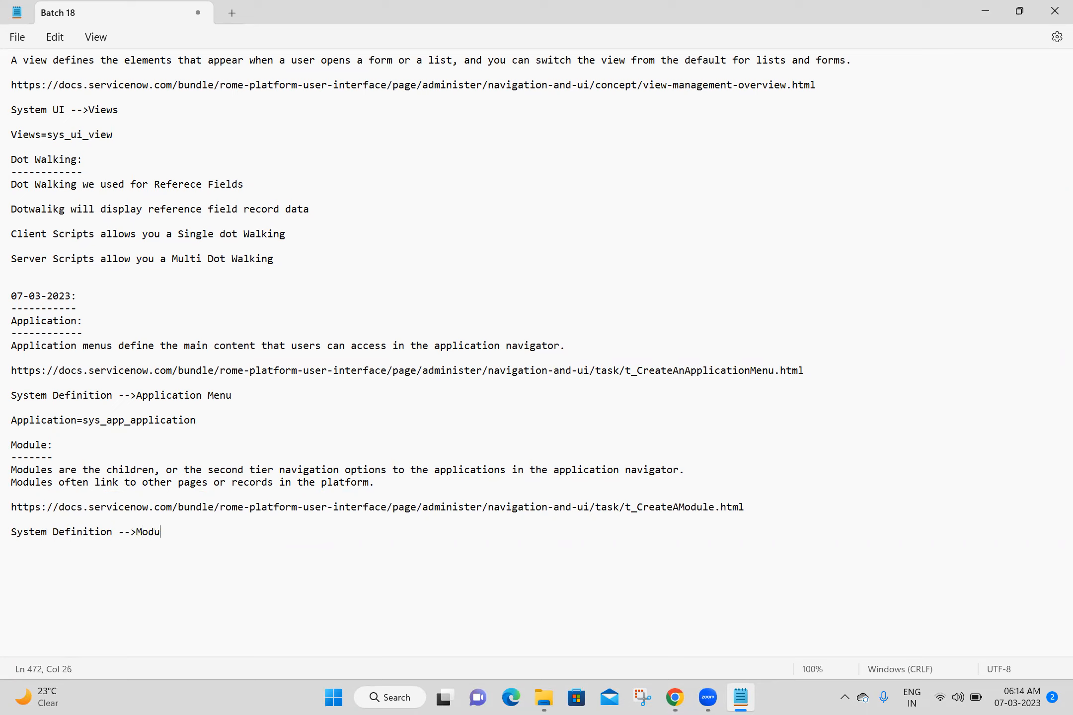
key(Return)
key(Return)
text(Modules=sys_app_module)
key(Return)
key(Return)
key(ctrl+s)
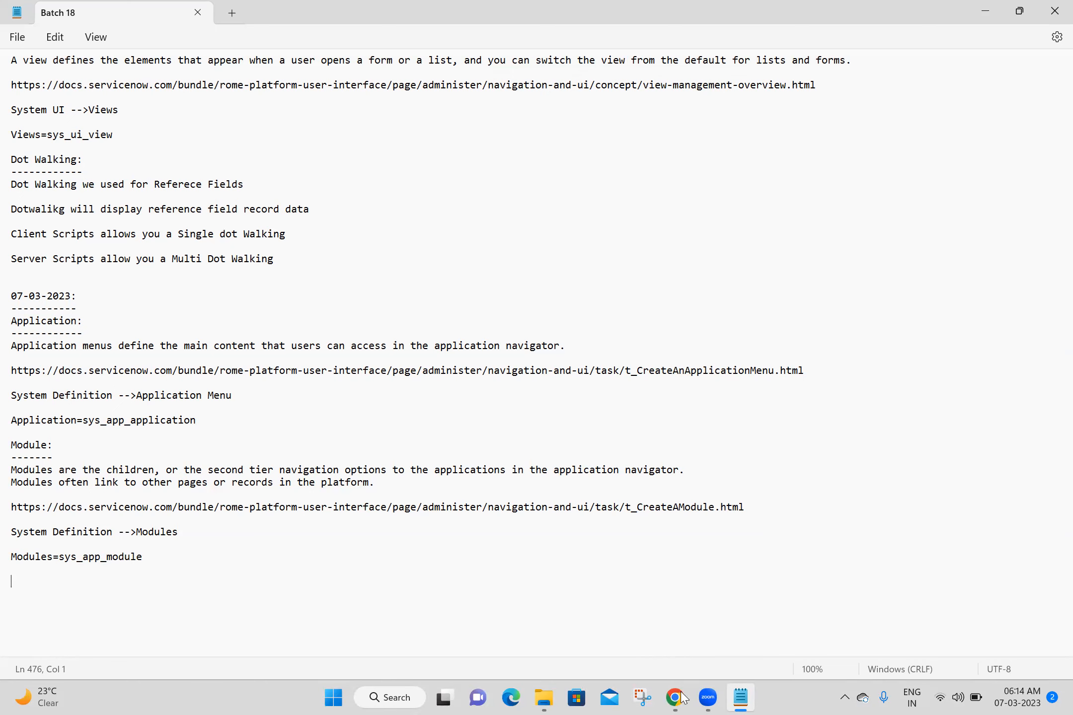
- Go back to the My First Application menu record tab in Chrome
right_click(149, 1)
click(741, 696)
click(675, 697)
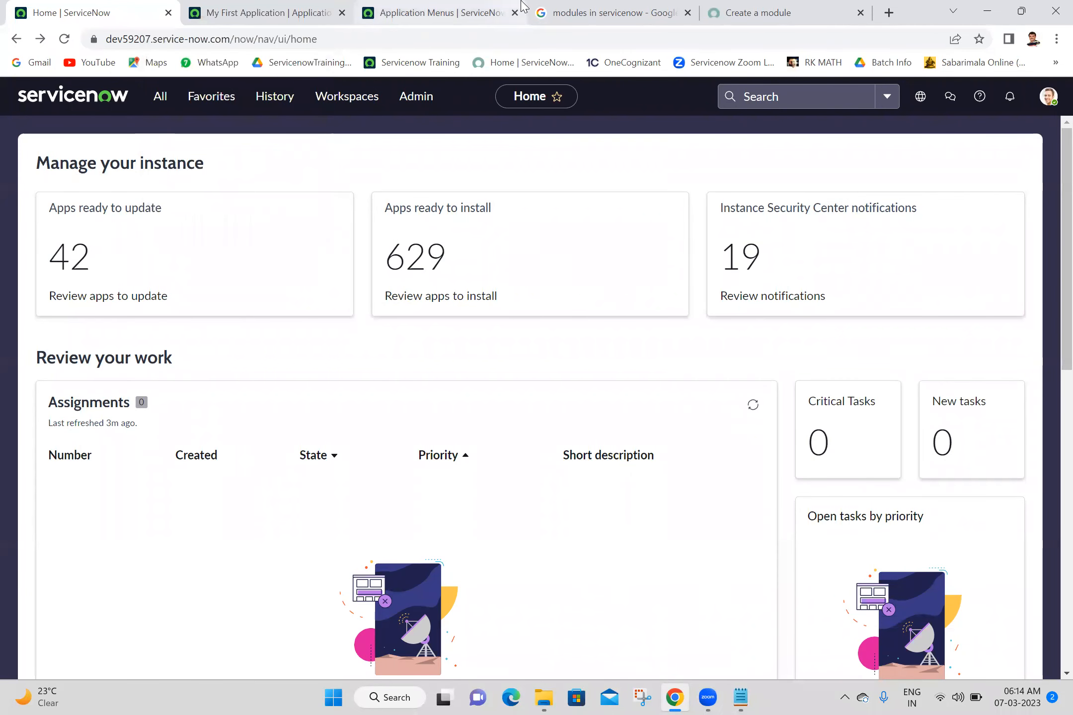
click(283, 6)
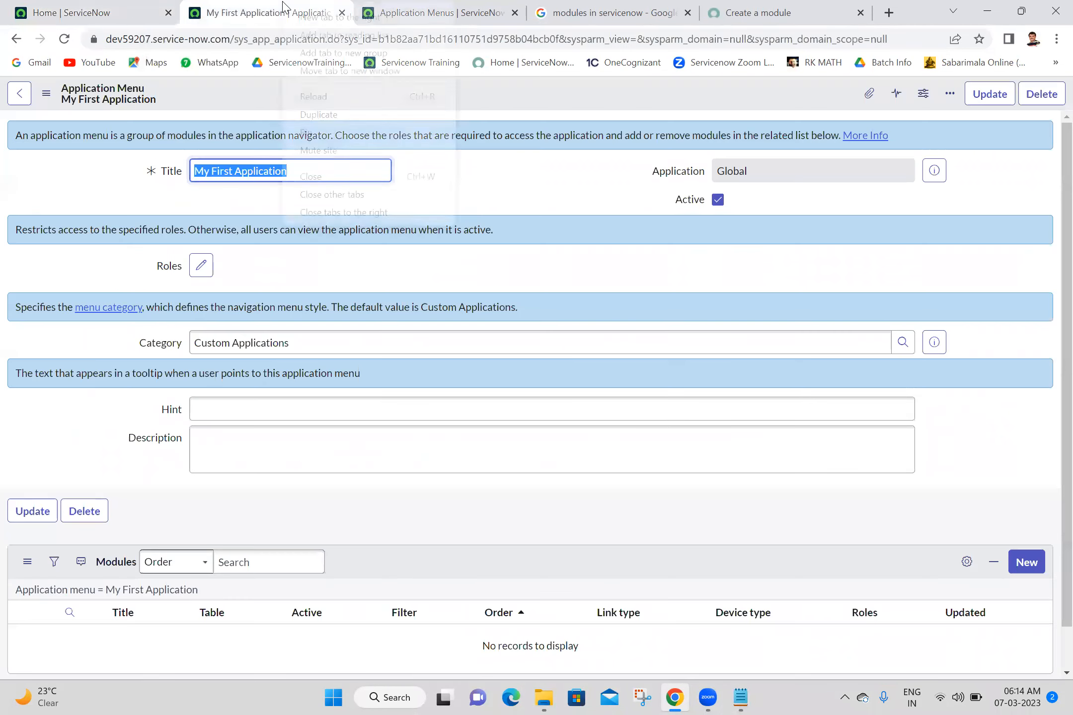
click(360, 212)
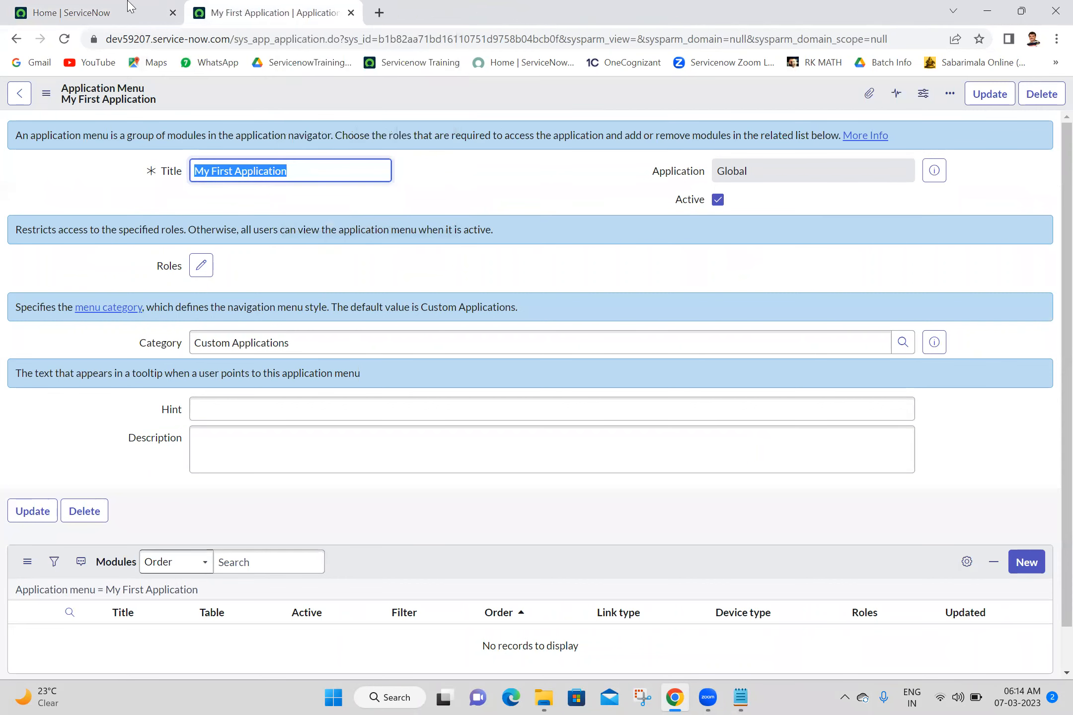
click(129, 6)
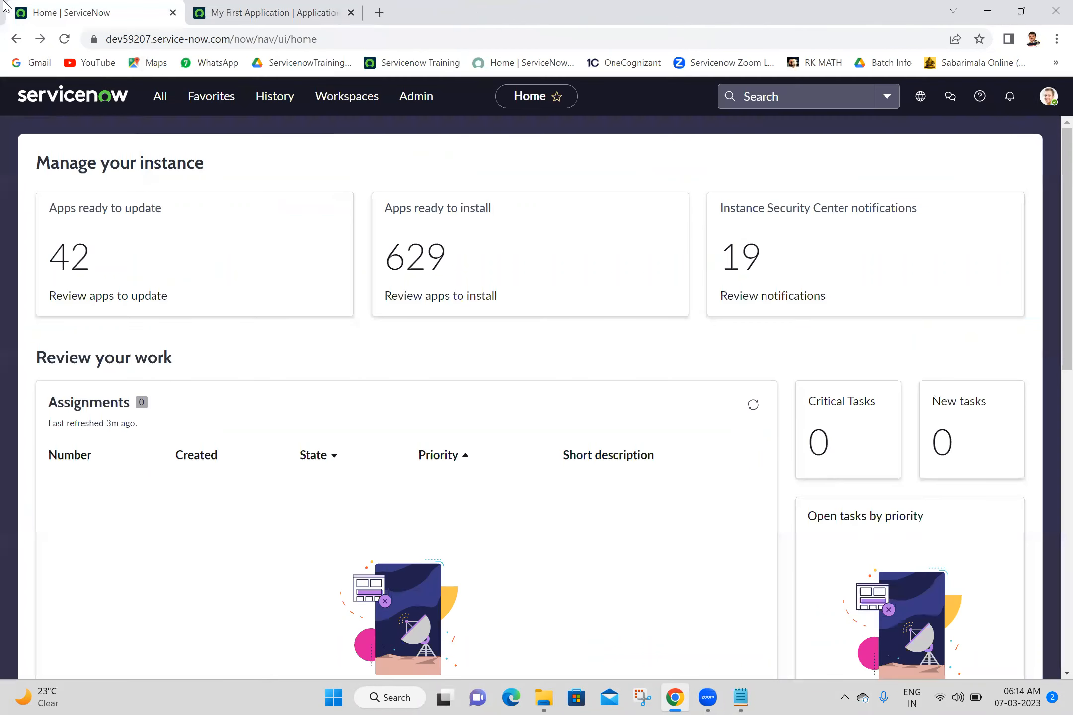
click(158, 99)
text(modules)
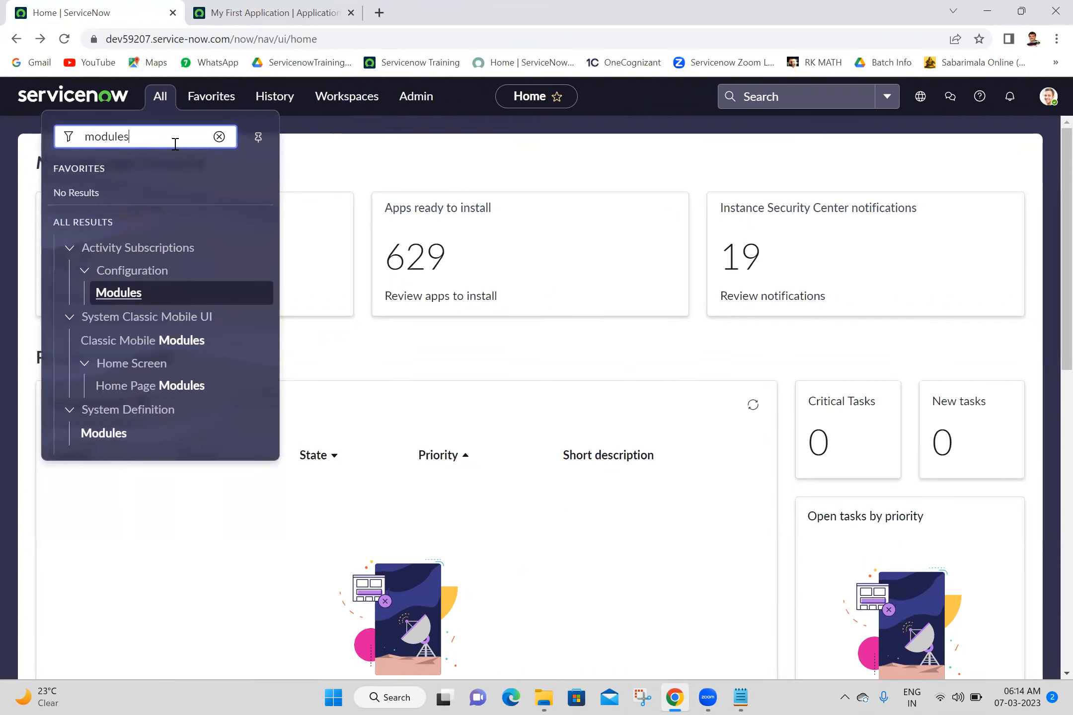
middle_click(103, 436)
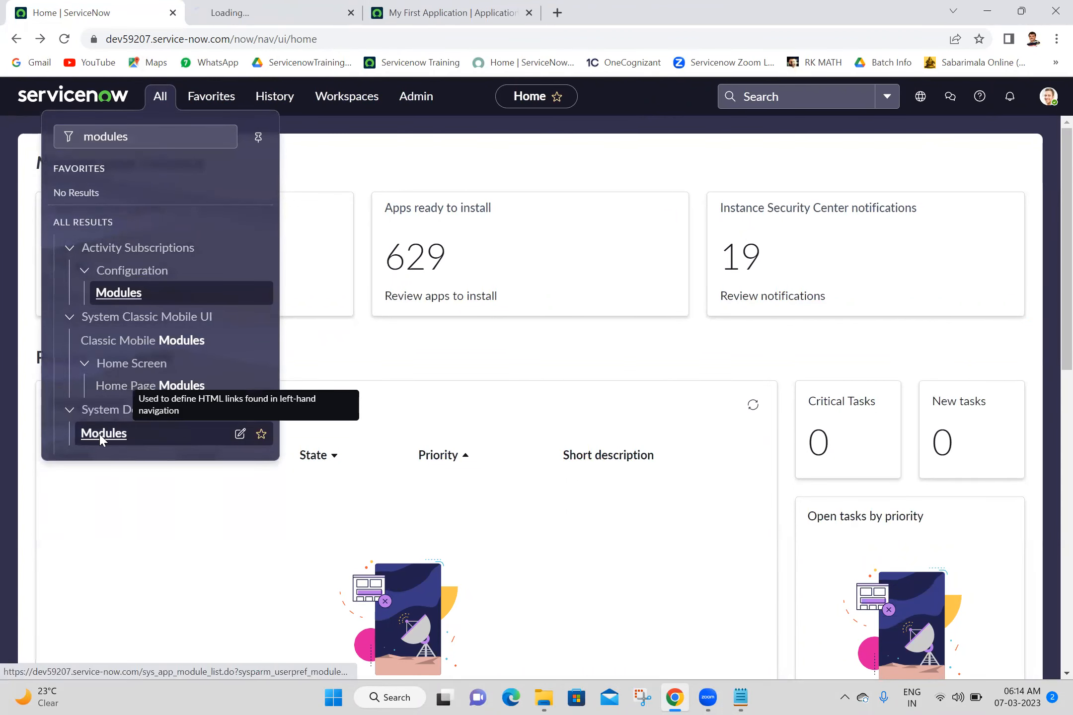
click(262, 7)
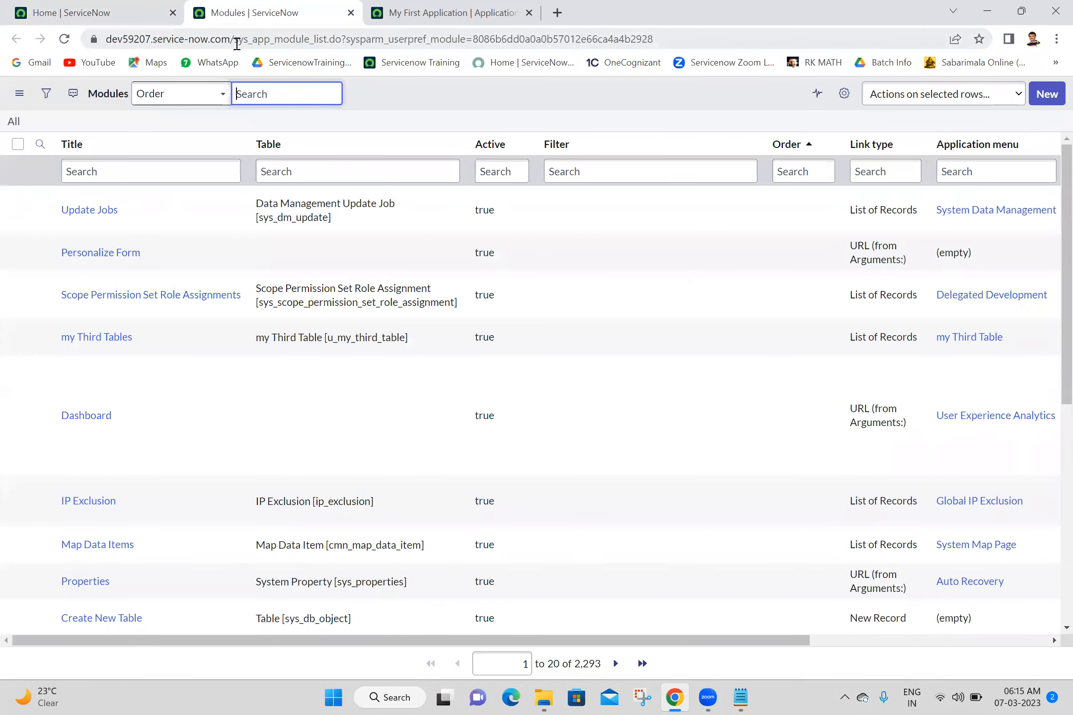
drag(229, 39, 313, 42)
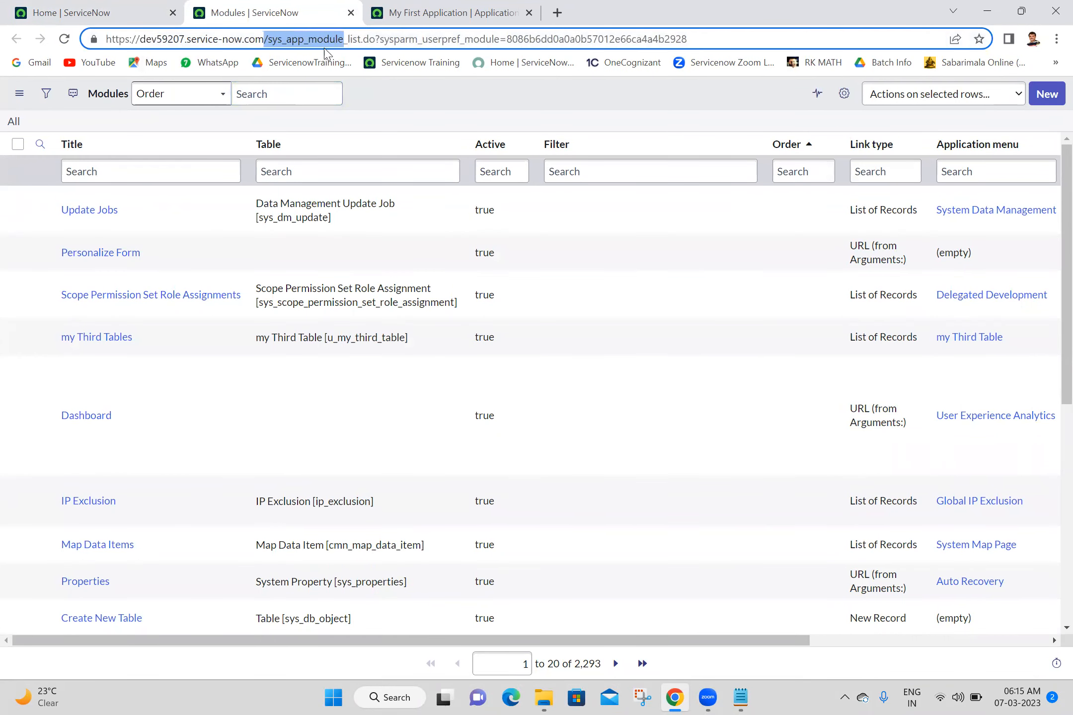
click(466, 123)
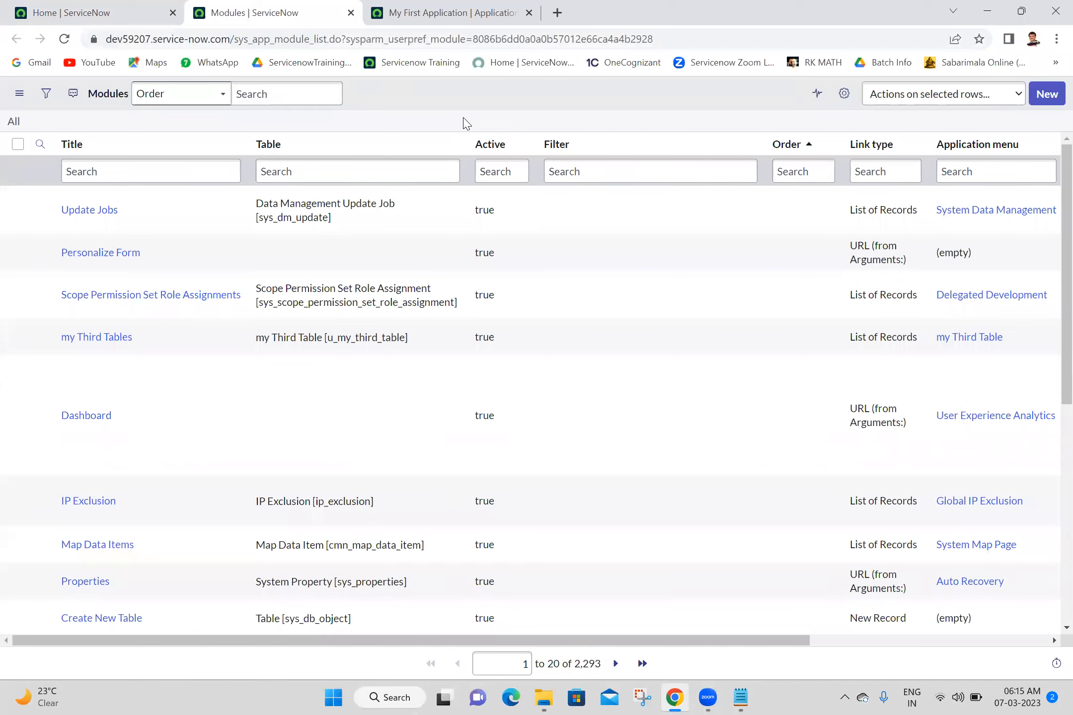
click(60, 13)
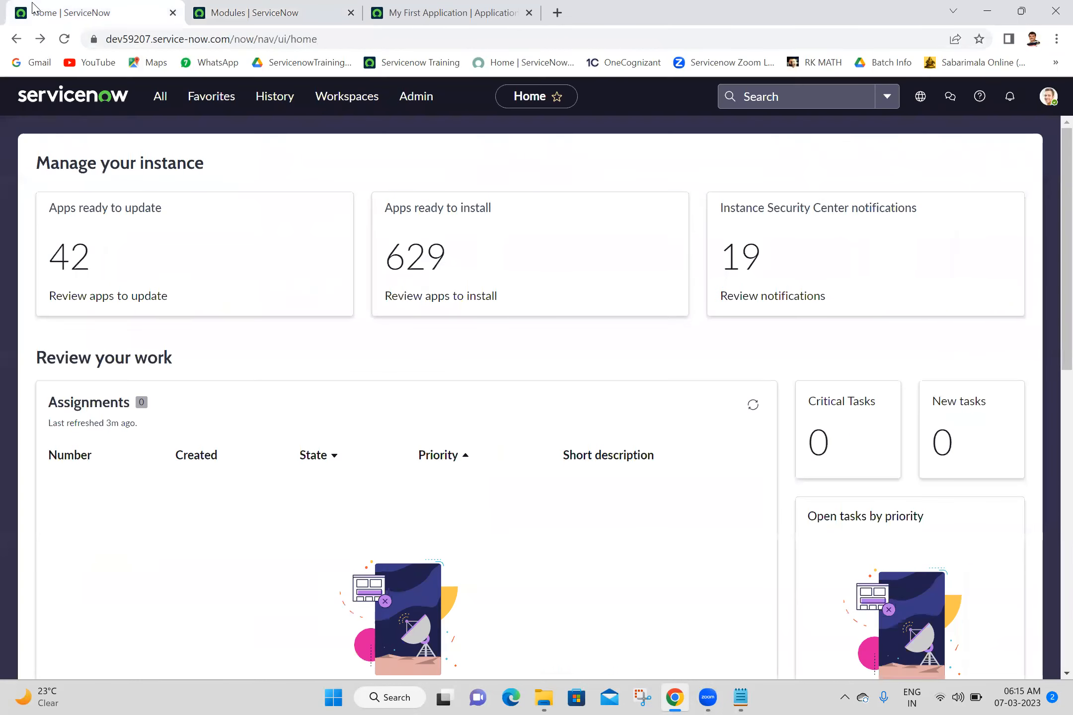
click(155, 103)
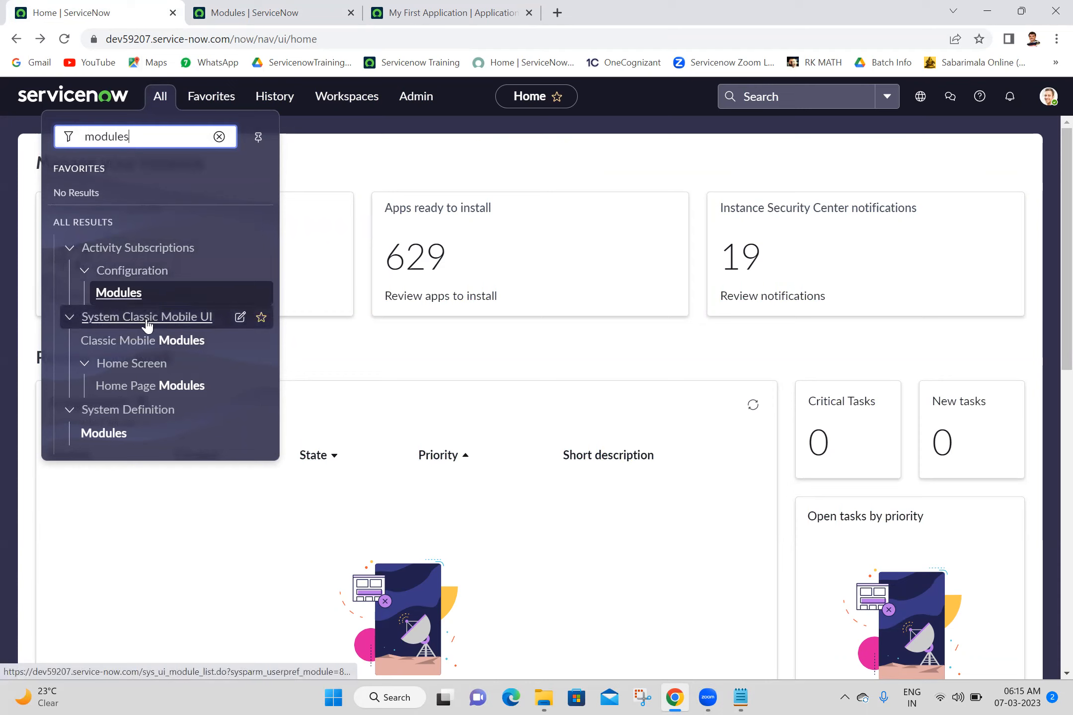
click(218, 136)
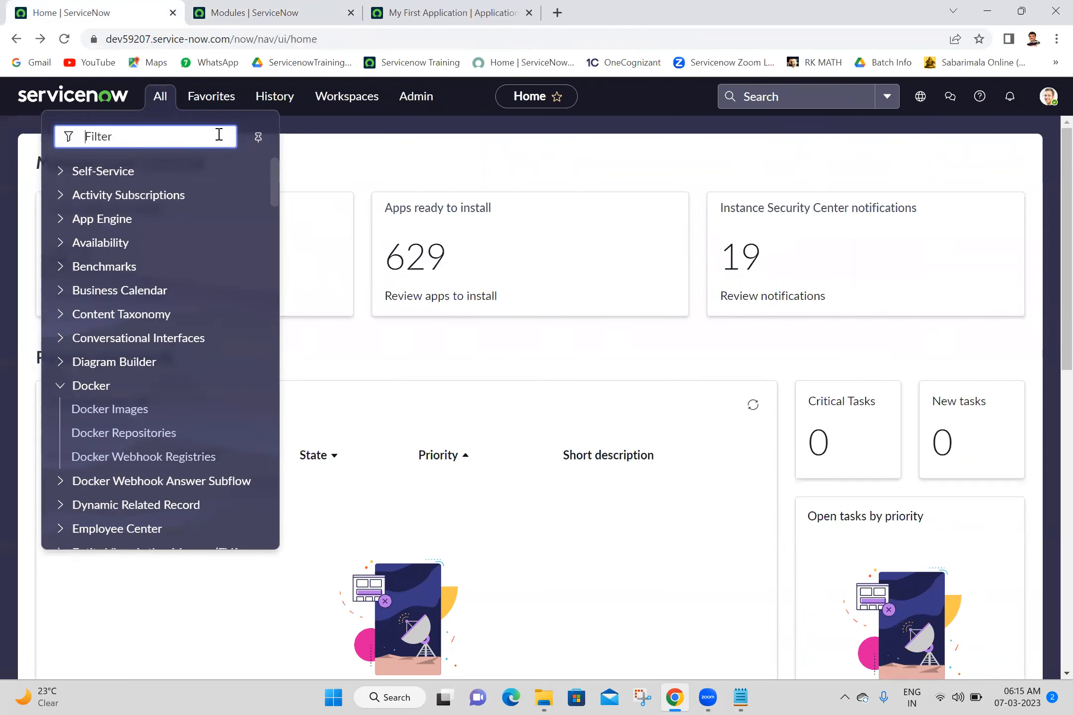
text(incident)
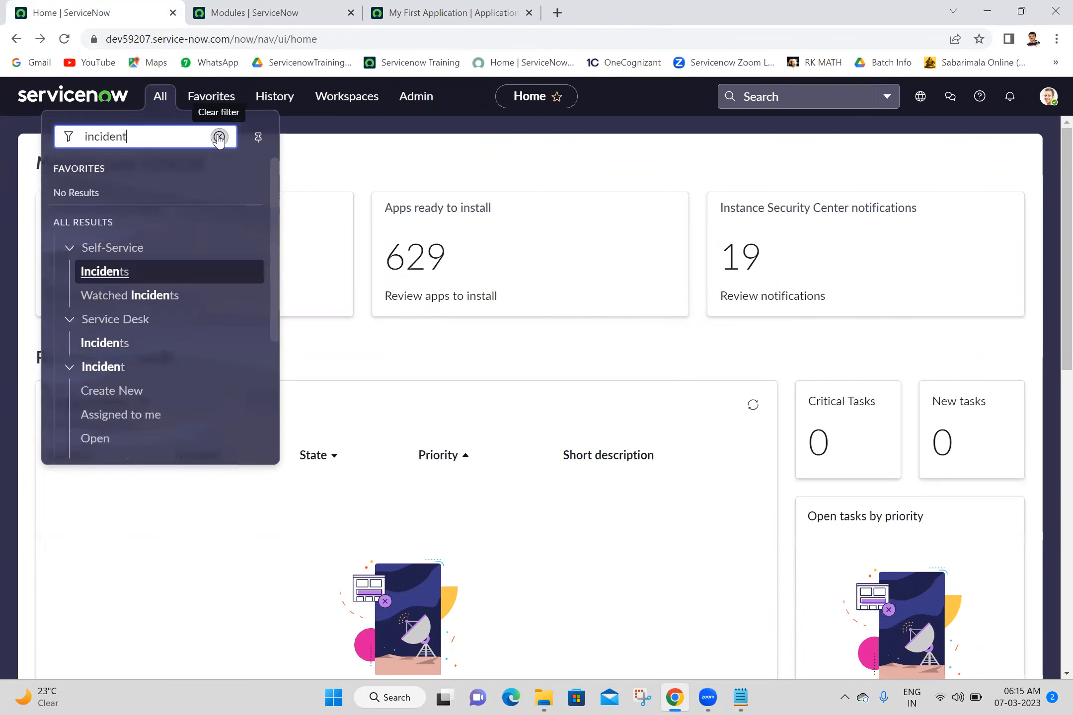
drag(276, 215, 285, 290)
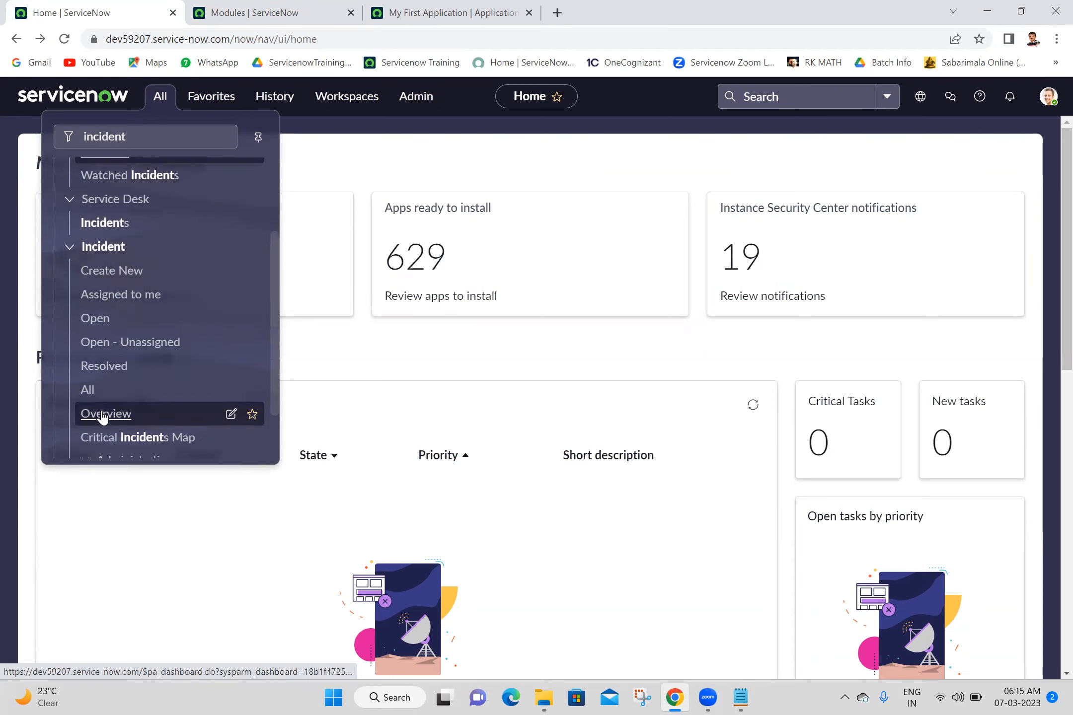
drag(276, 316, 328, 143)
click(272, 6)
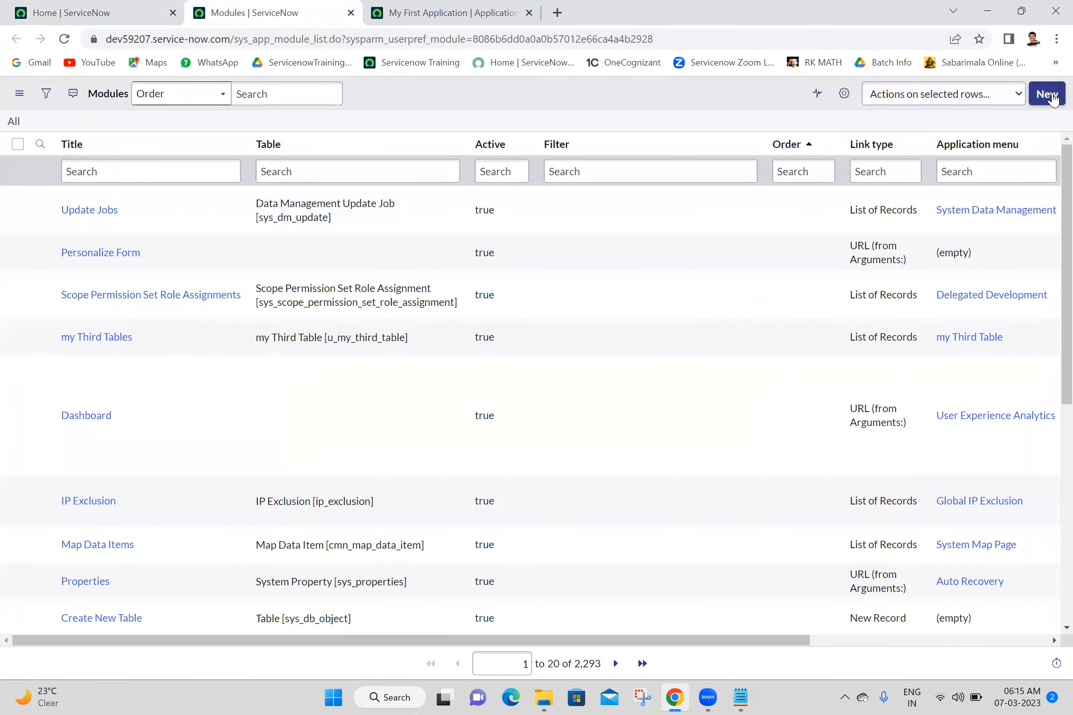
- Start a new record from the Modules list with New
click(1052, 95)
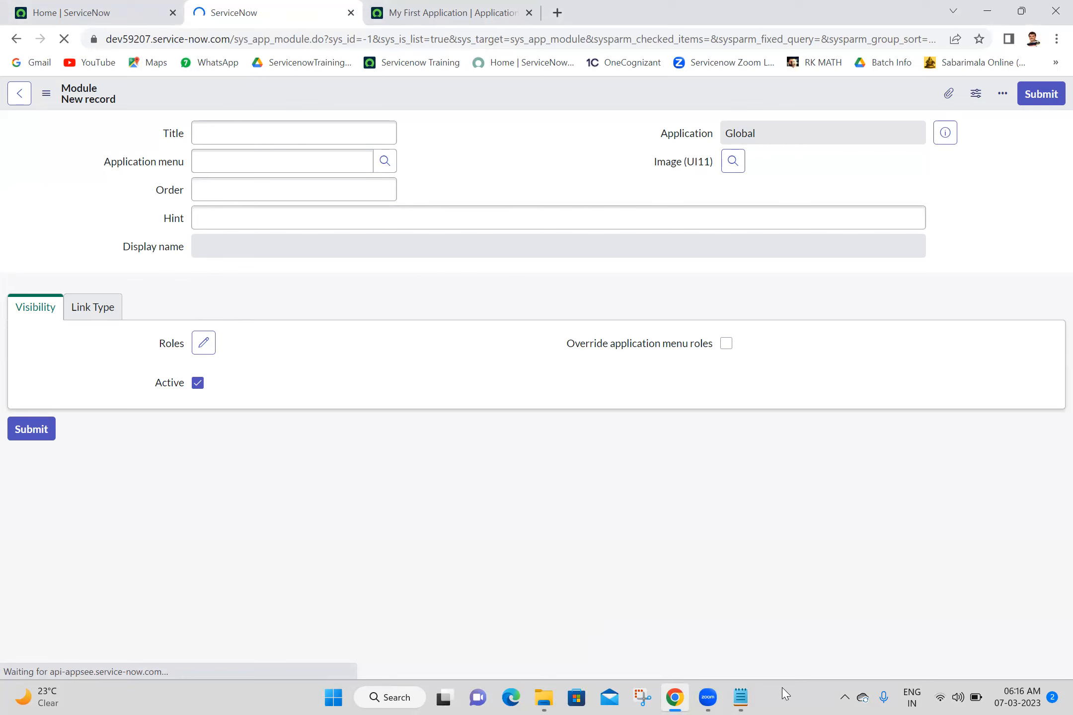
- Below Modules=sys_app_module in the notes, add a 'Link Types:' heading with an empty '1.' item
click(741, 697)
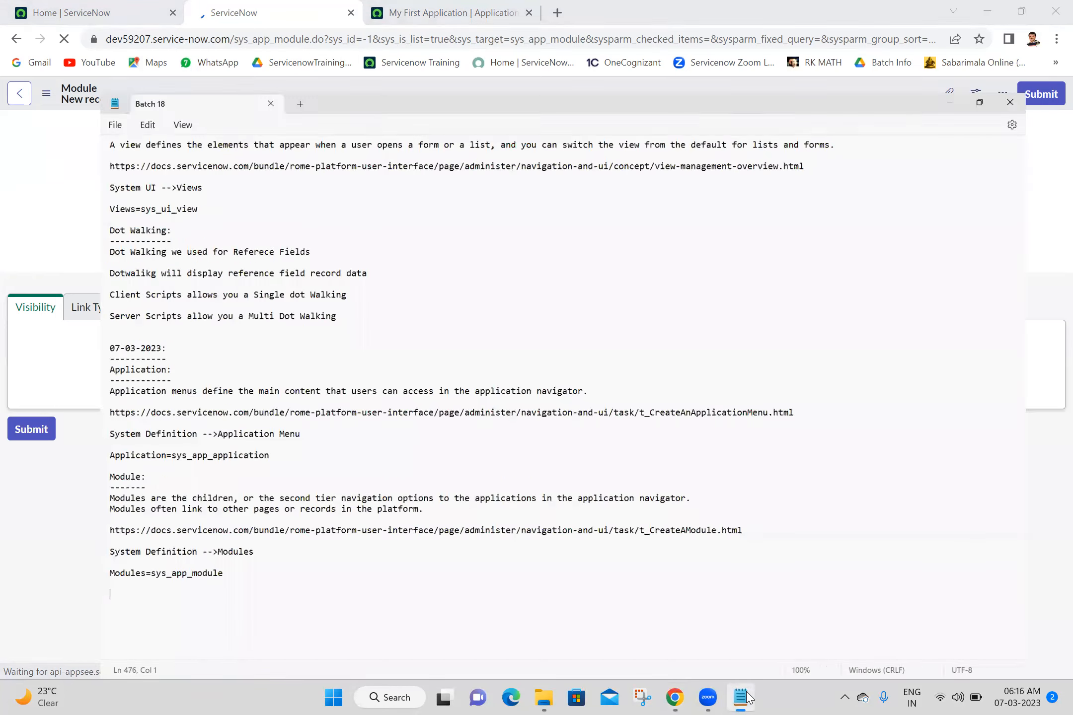
key(Return)
key(Return)
key(Return)
key(Return)
key(Return)
key(Return)
key(Return)
key(Return)
key(Return)
key(Return)
key(Return)
key(Return)
key(Return)
key(Return)
key(Return)
key(Return)
key(Return)
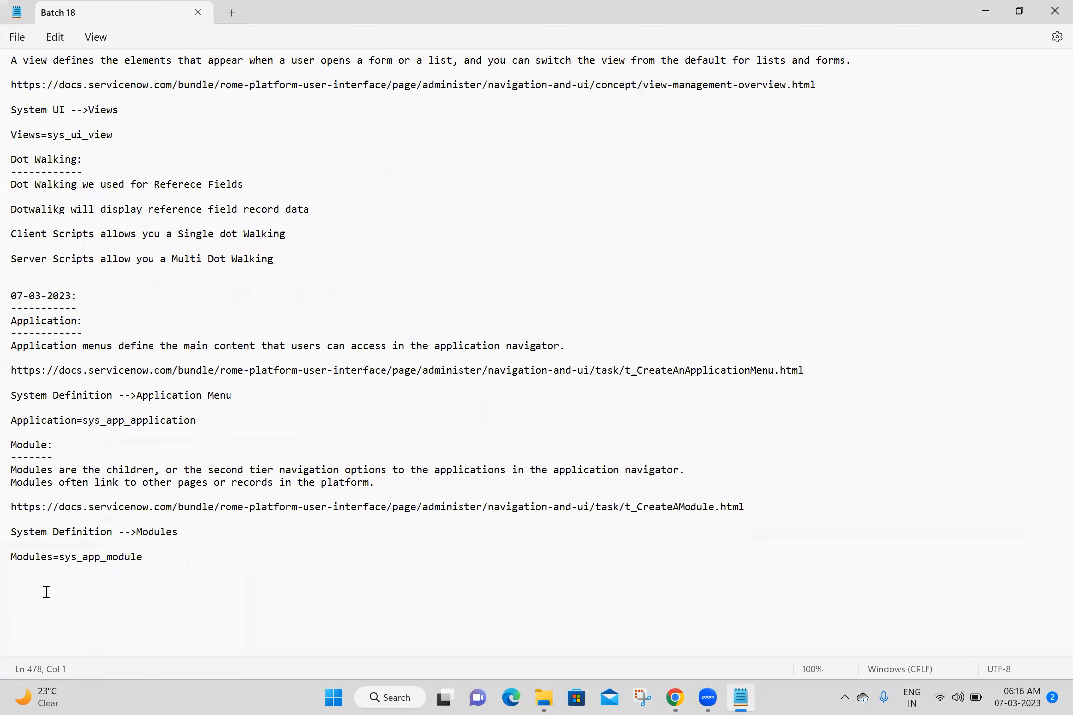
click(44, 415)
text(L)
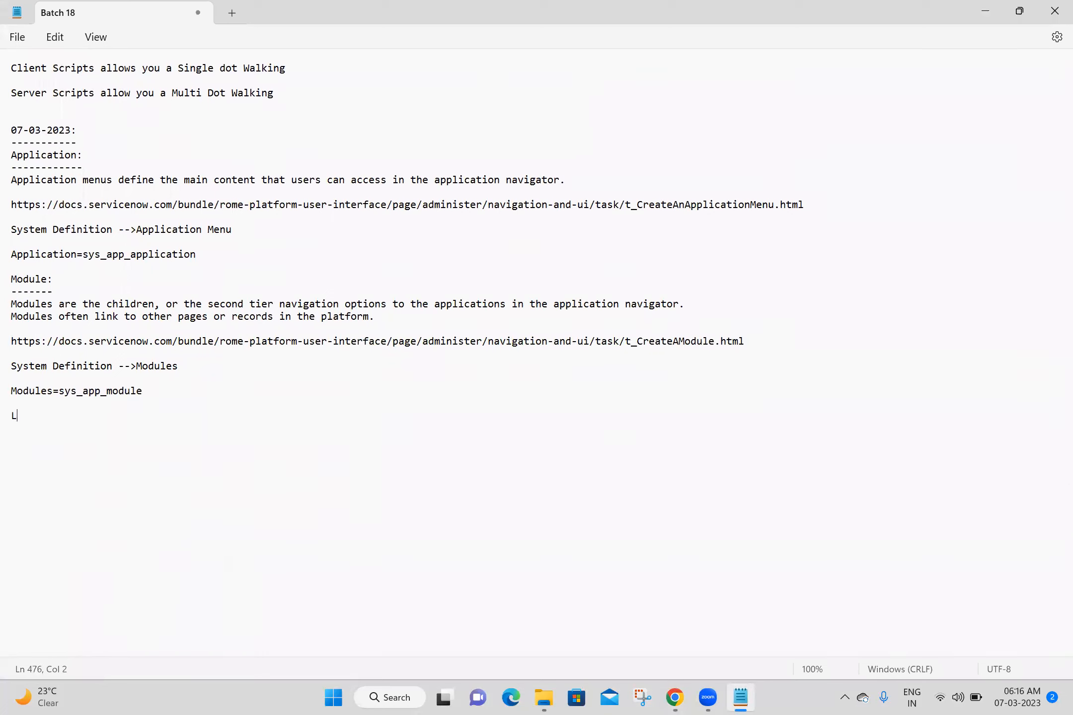
text(ink Types:)
key(Return)
key(Return)
text(1.)
click(667, 692)
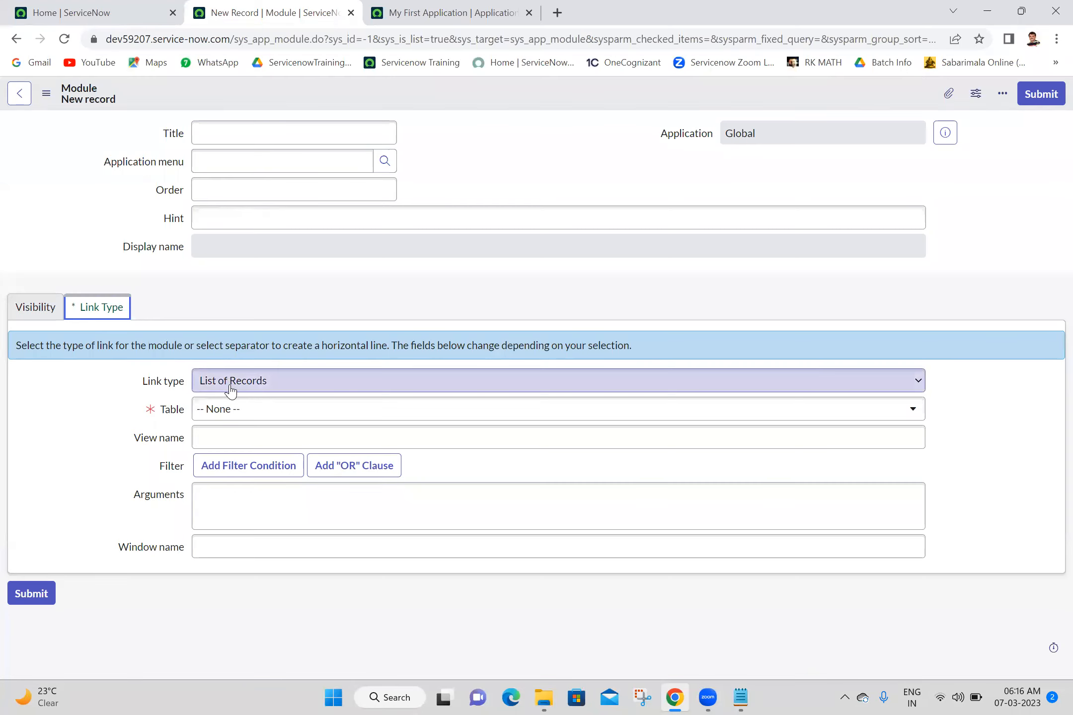
click(231, 382)
click(231, 387)
click(231, 387)
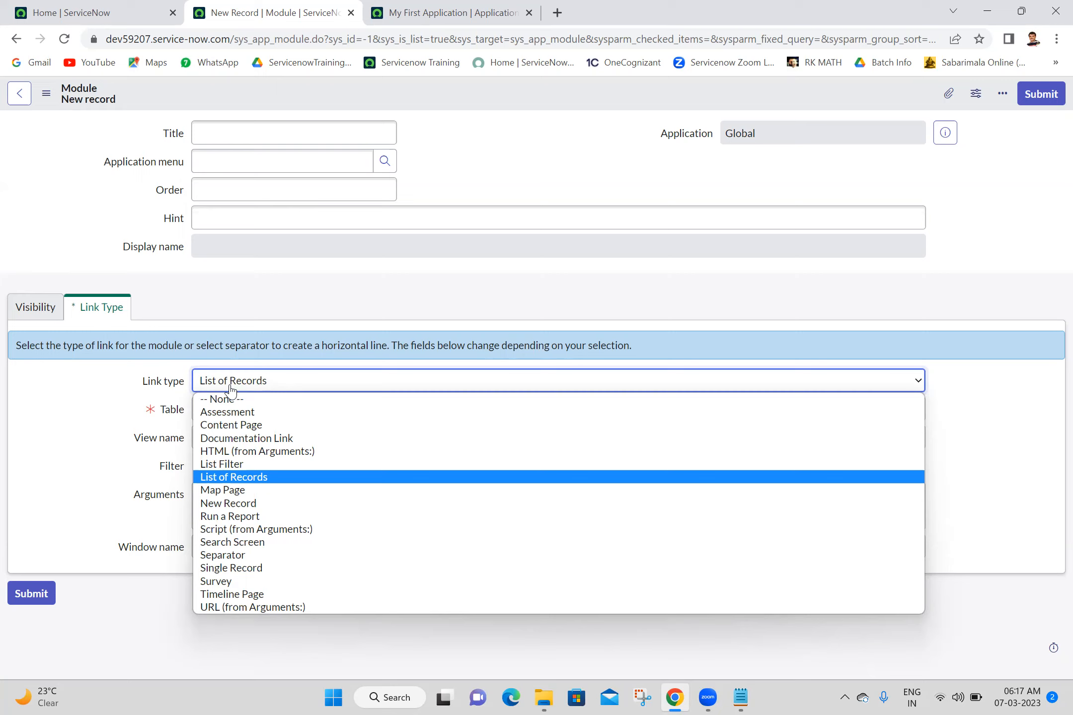
click(231, 389)
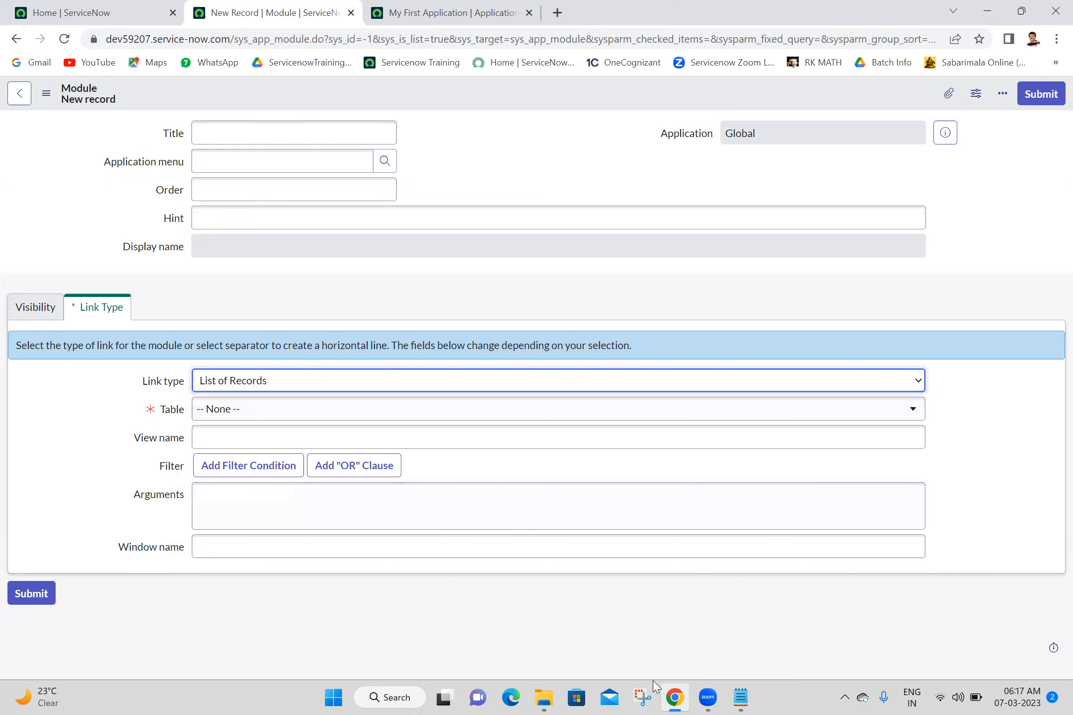
click(749, 695)
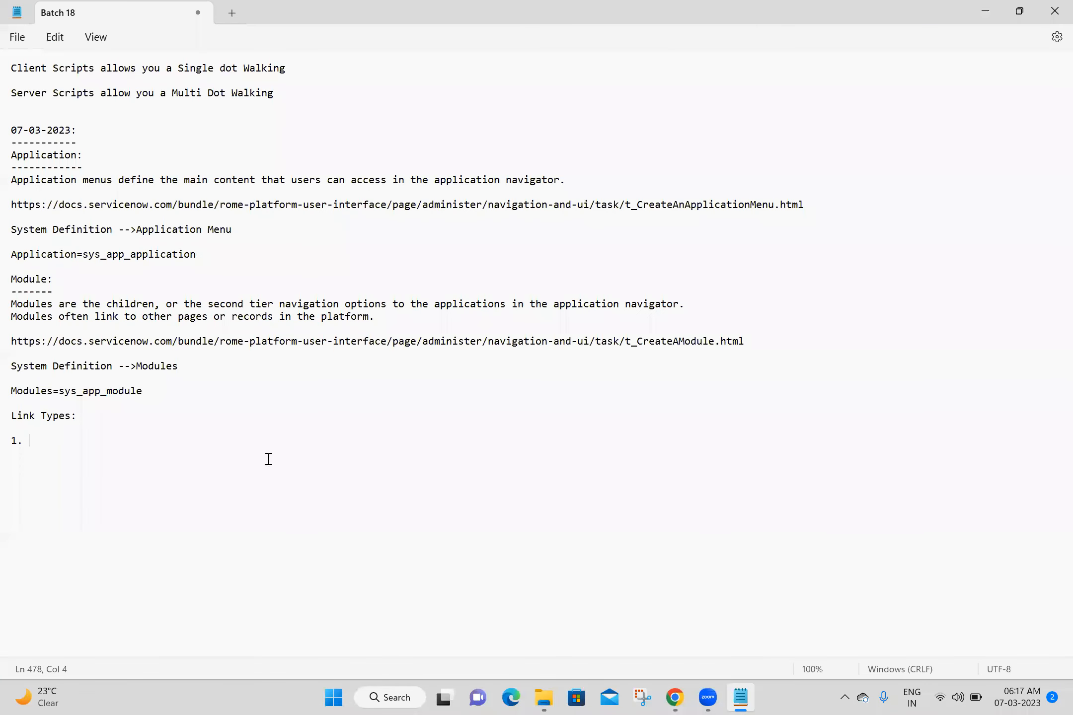
- Number the link types List of Records, New Records, Separator and URL From Arguments, and save
text(List of Records)
key(Return)
text(2. New Records)
key(Return)
text(3.)
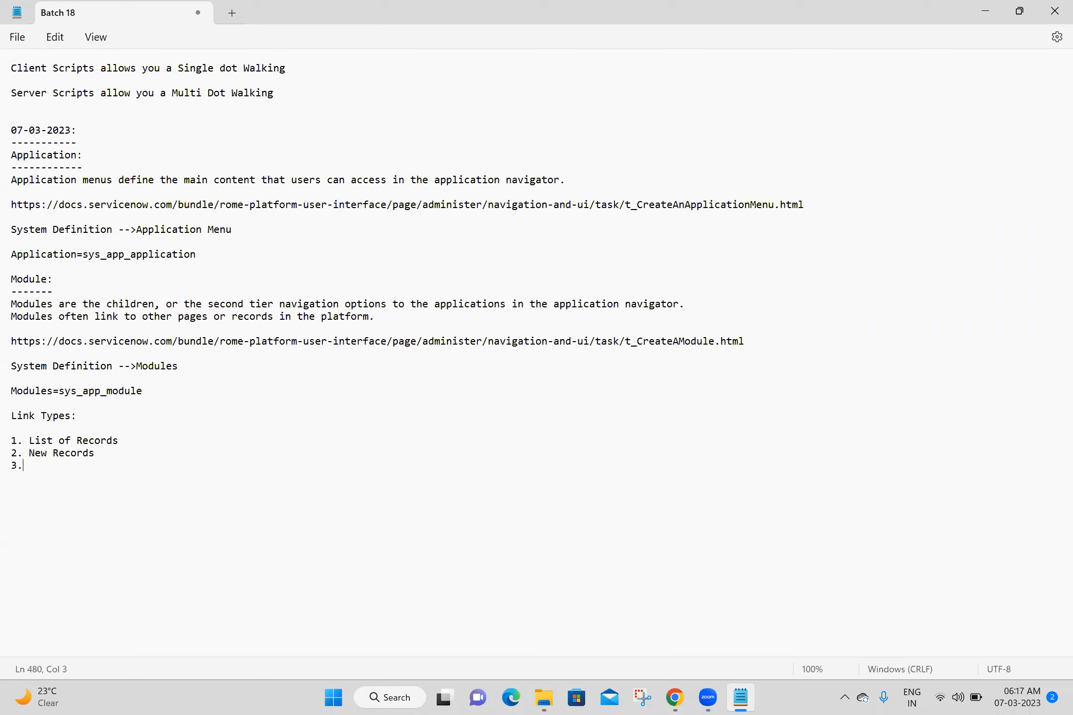
text( Separator)
key(Return)
text(4. URL From A)
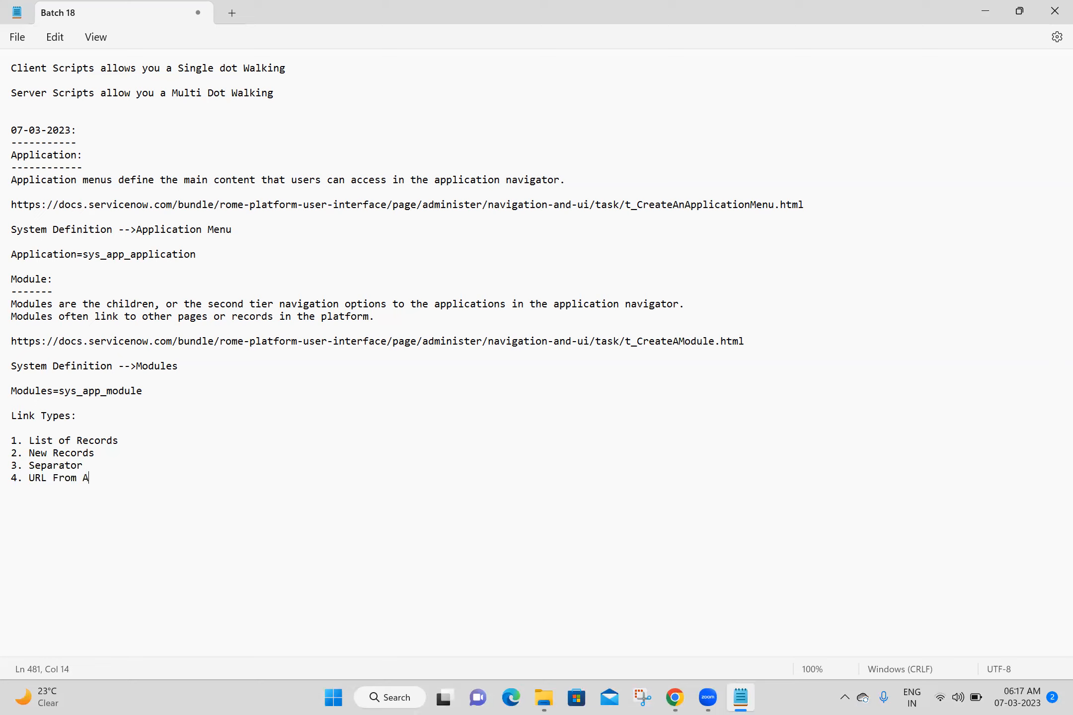
text(rguments)
key(Return)
key(Return)
key(ctrl+s)
- Title the module 'create my Child', assign it to My First Application, and set order 100
click(670, 695)
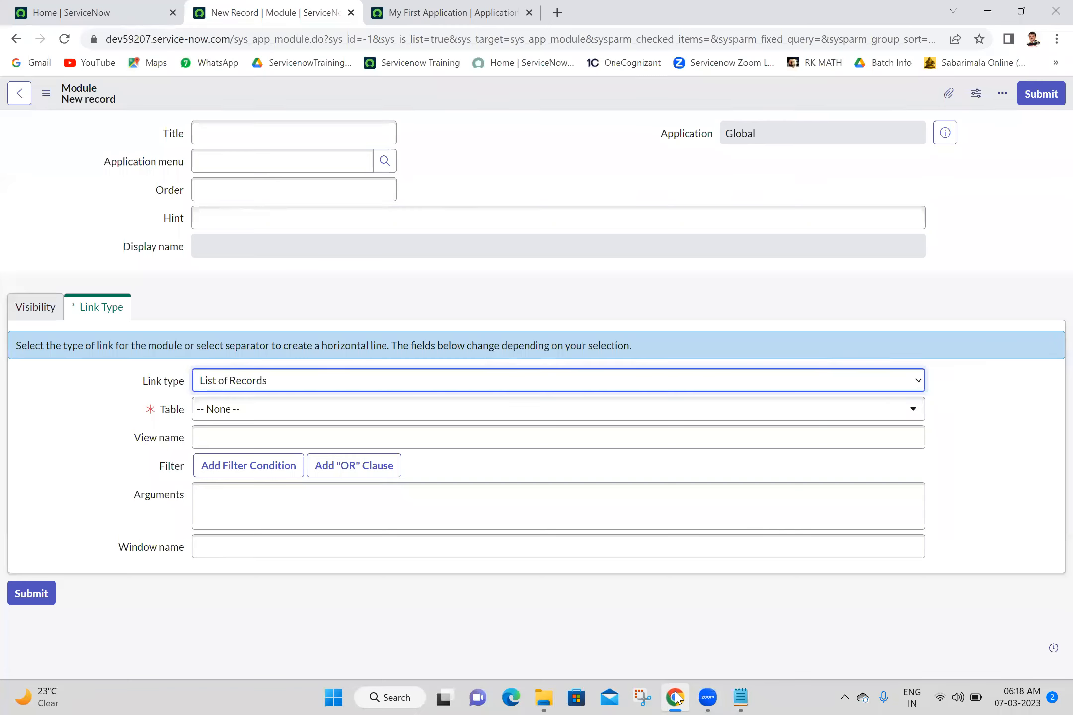
click(309, 130)
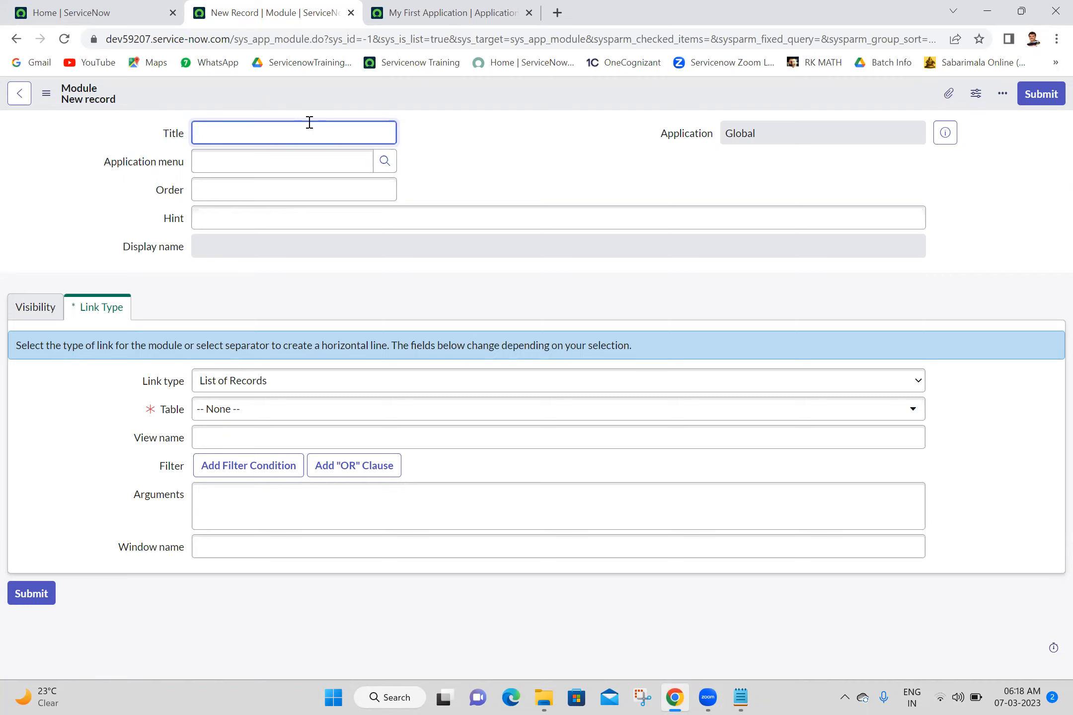
text(create Child)
key(BackSpace)
key(BackSpace)
key(BackSpace)
key(BackSpace)
key(BackSpace)
key(BackSpace)
text(M)
text(my Child)
click(318, 159)
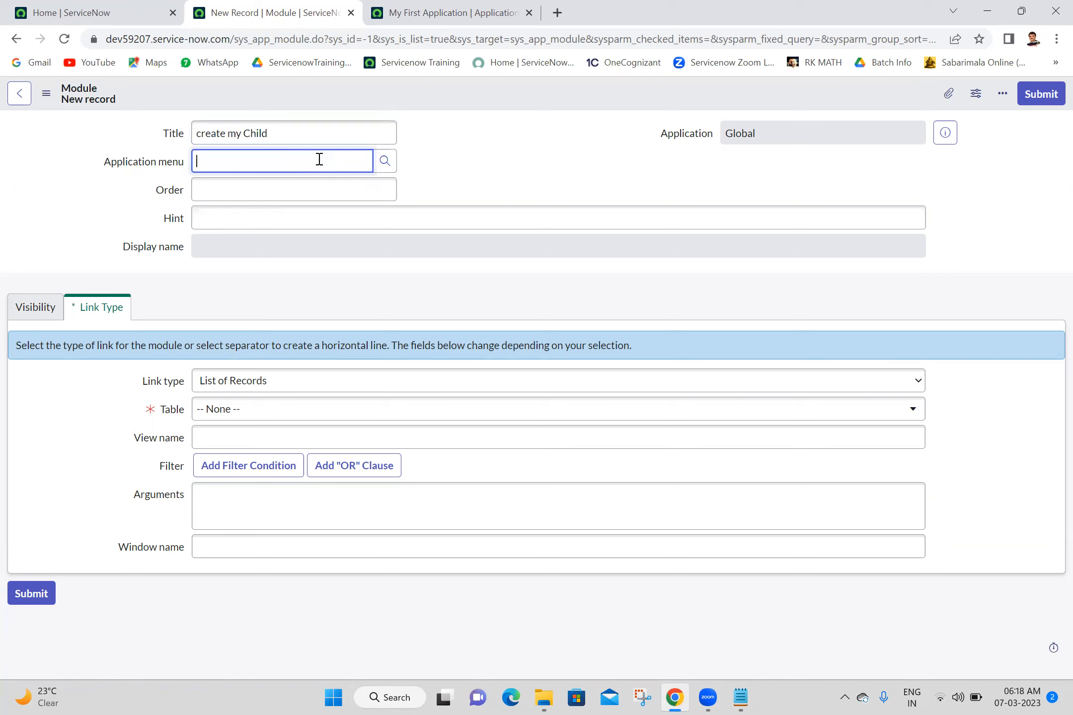
text(my fir)
click(280, 201)
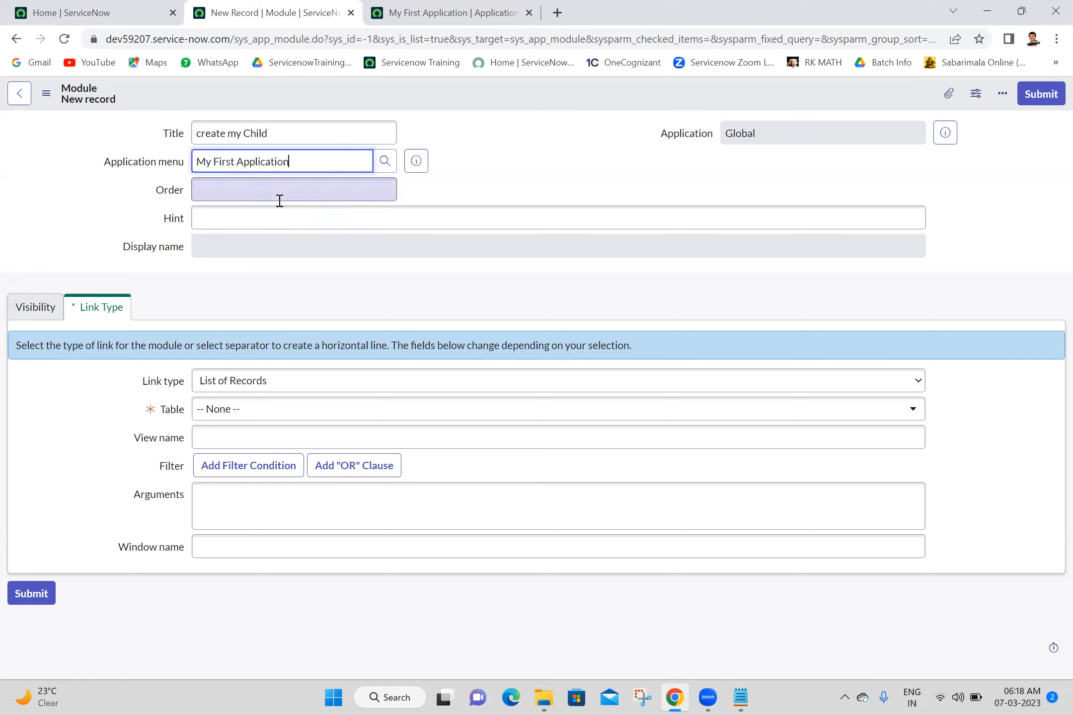
click(280, 200)
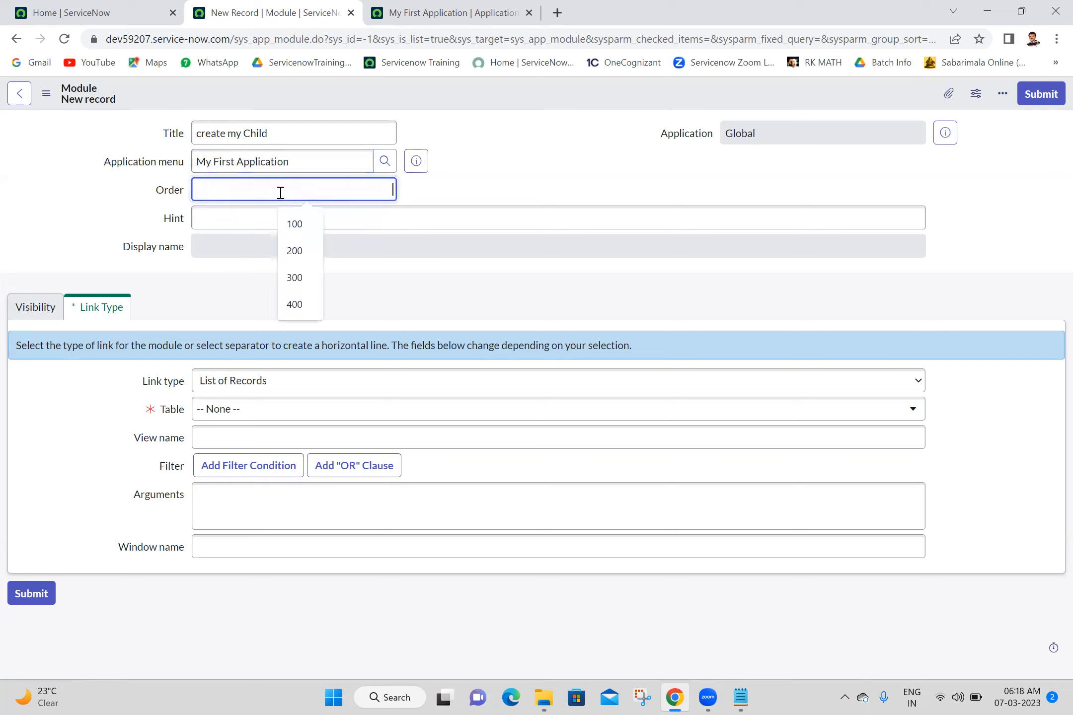
text(100)
click(485, 160)
- Set the link type to New Record with table My Child [u_my_child]
click(256, 387)
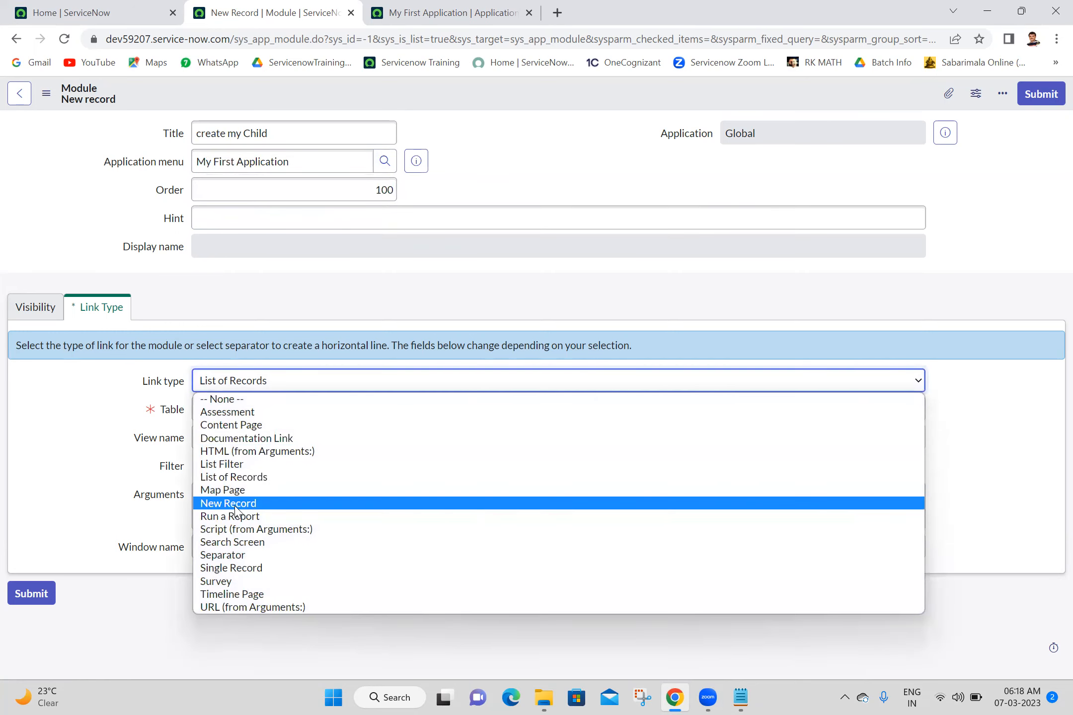
click(234, 504)
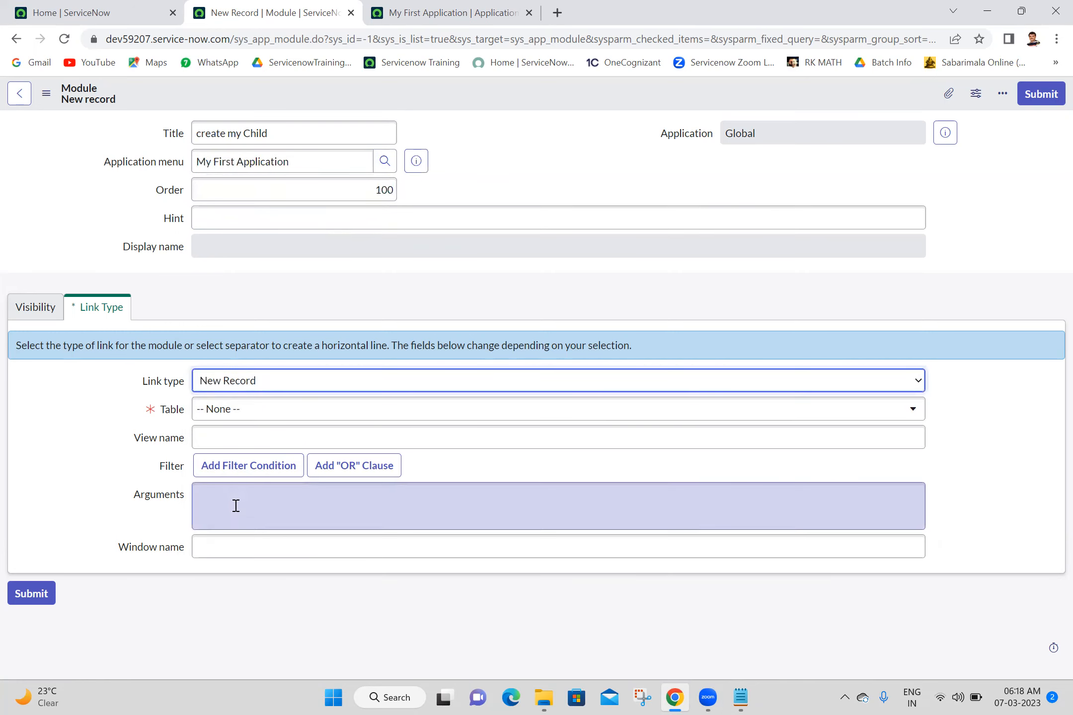
click(361, 417)
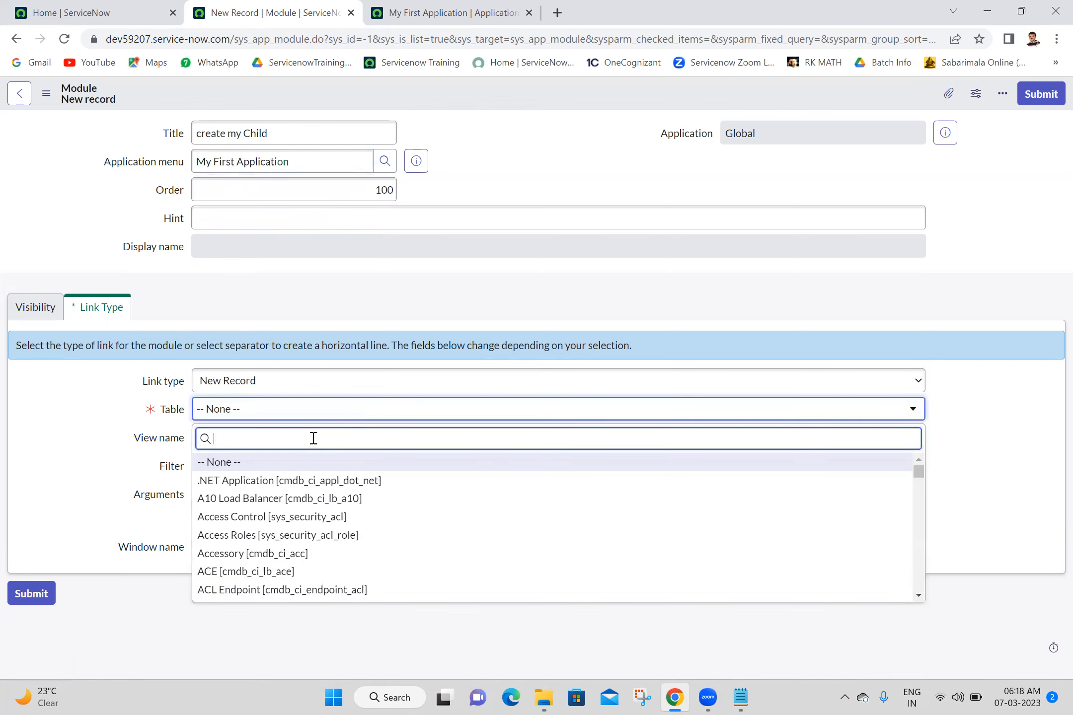
text(my chi)
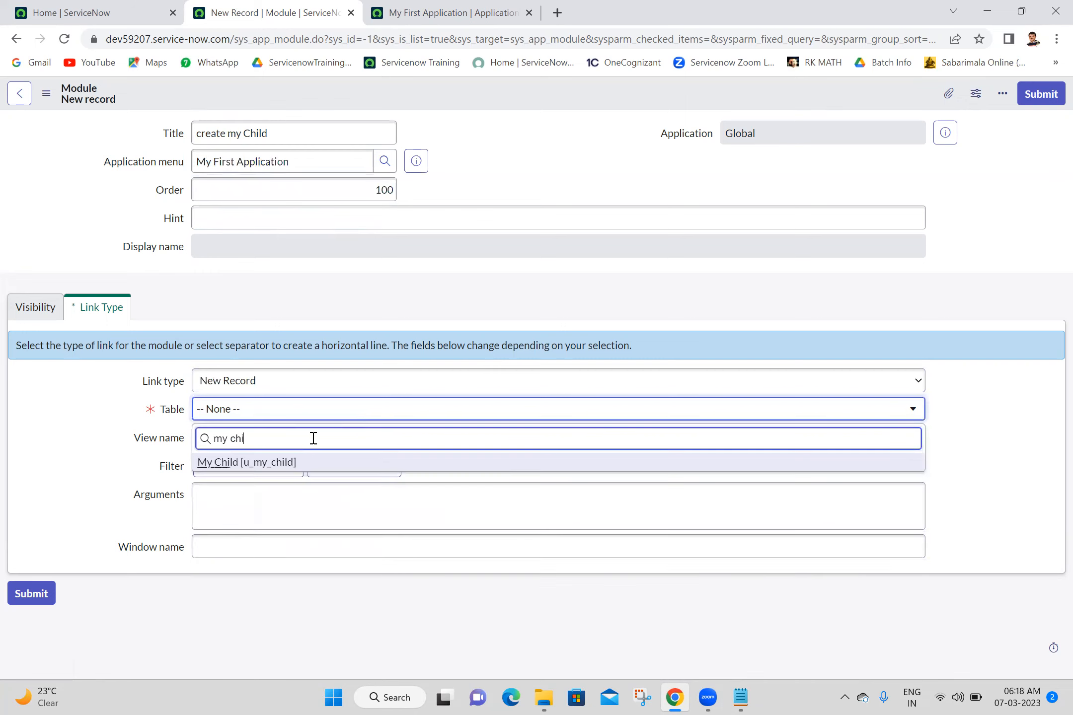
click(293, 463)
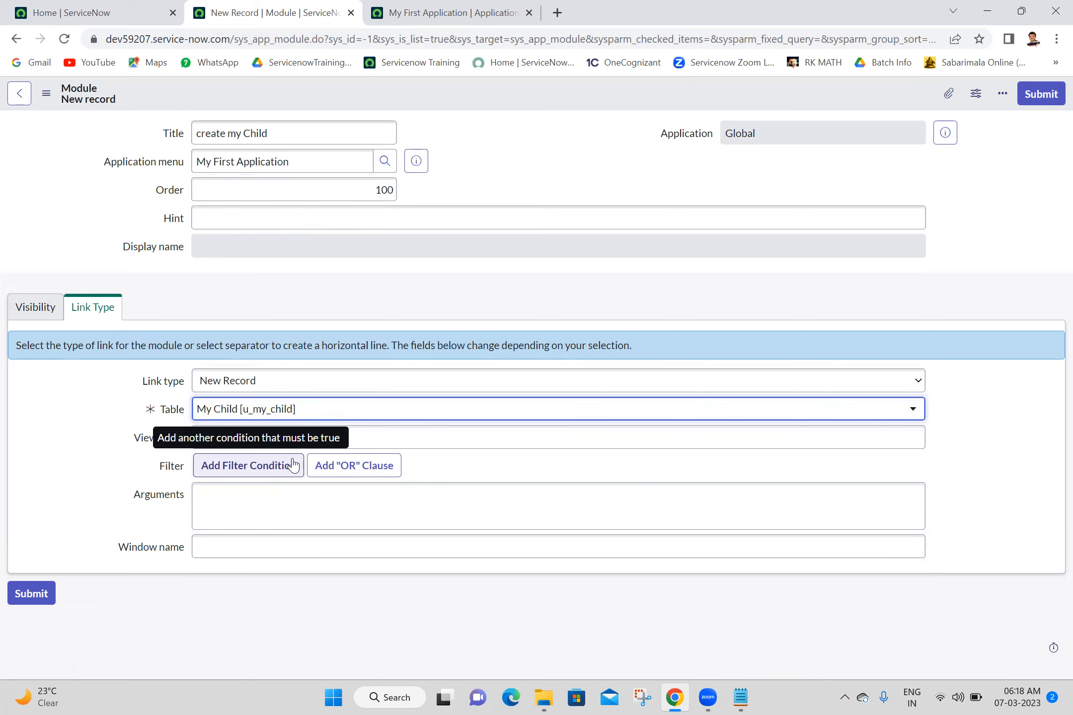
- Check the module's visibility and link type sections, then save the 'create my Child' record
click(293, 465)
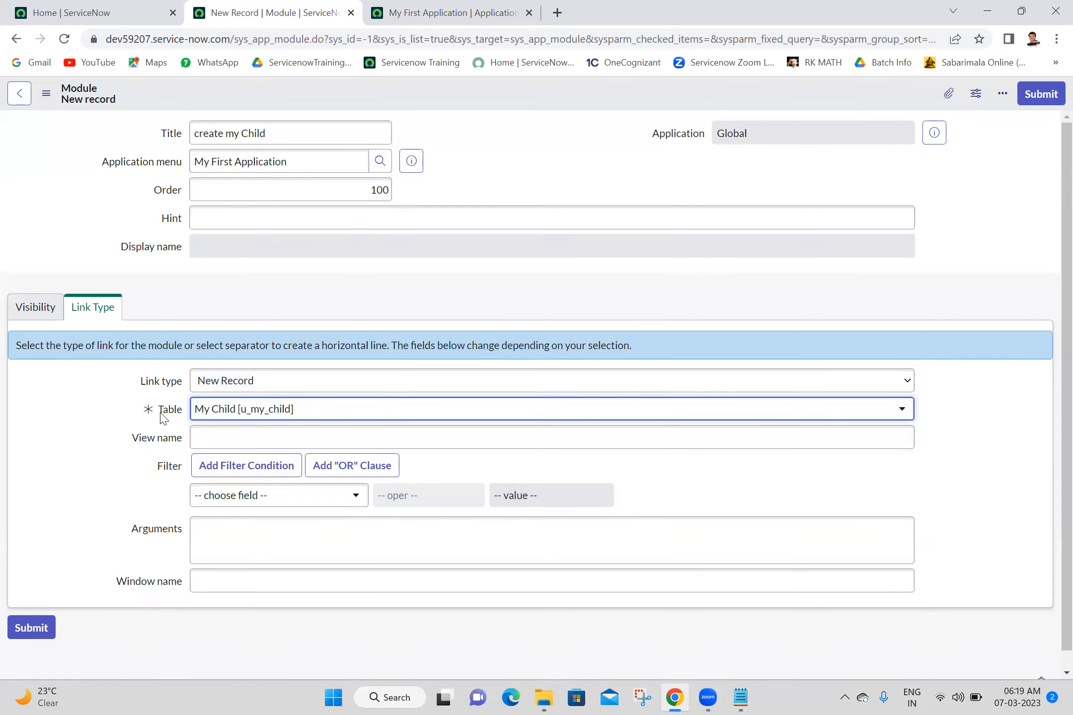
click(30, 310)
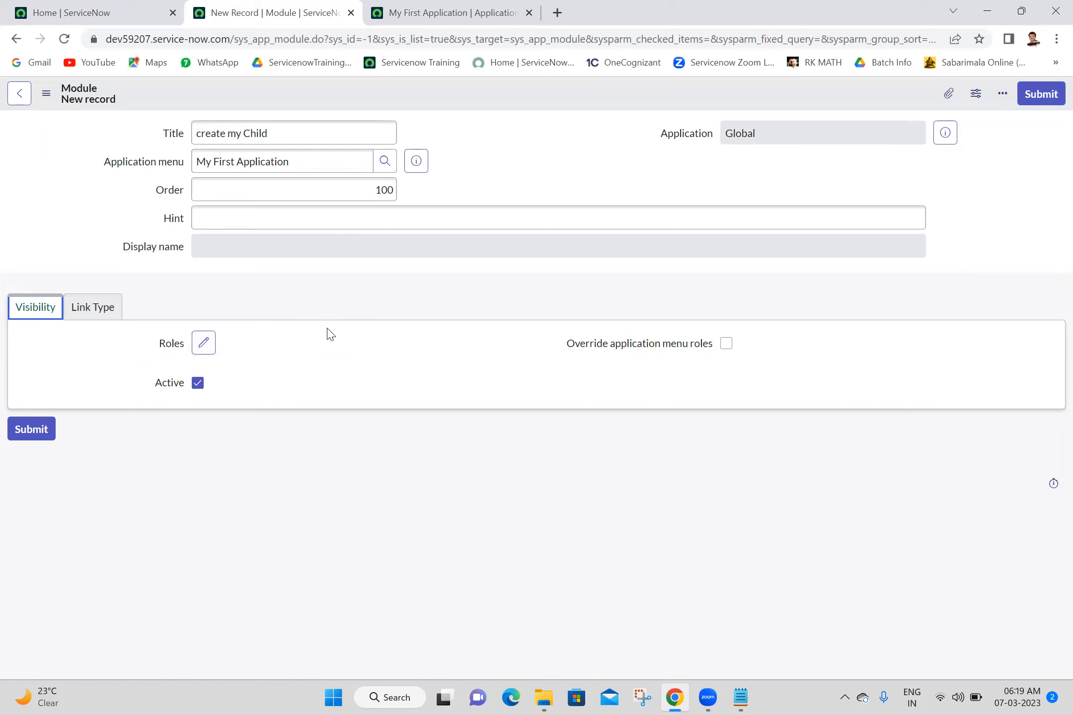
click(298, 360)
click(90, 314)
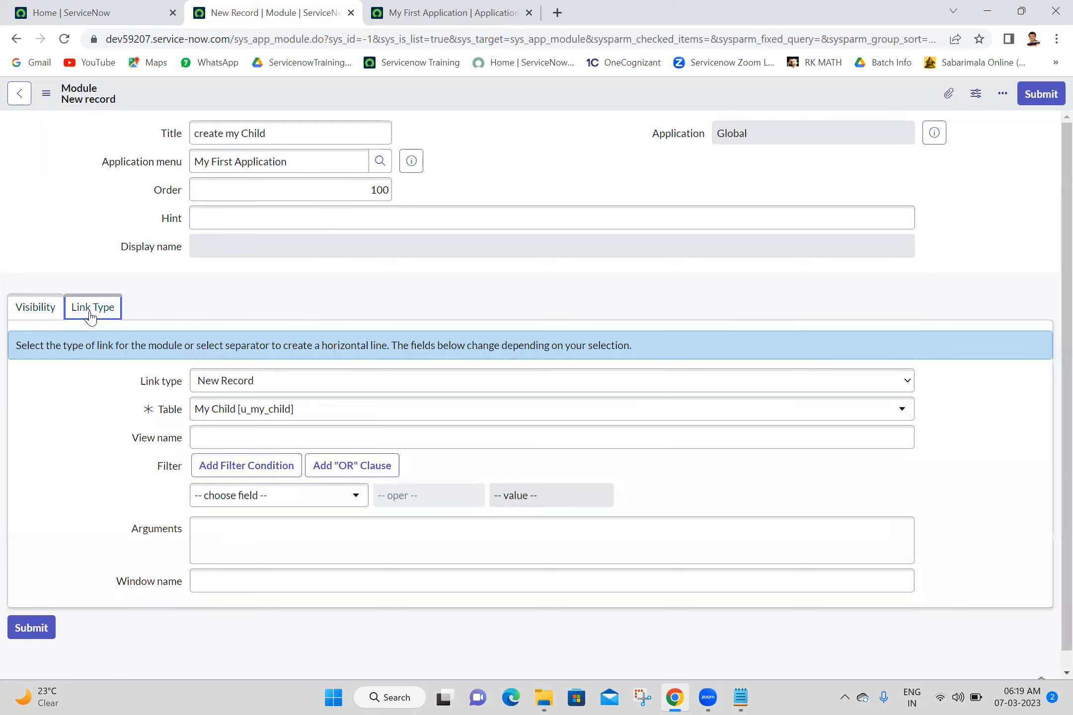
right_click(565, 89)
click(573, 97)
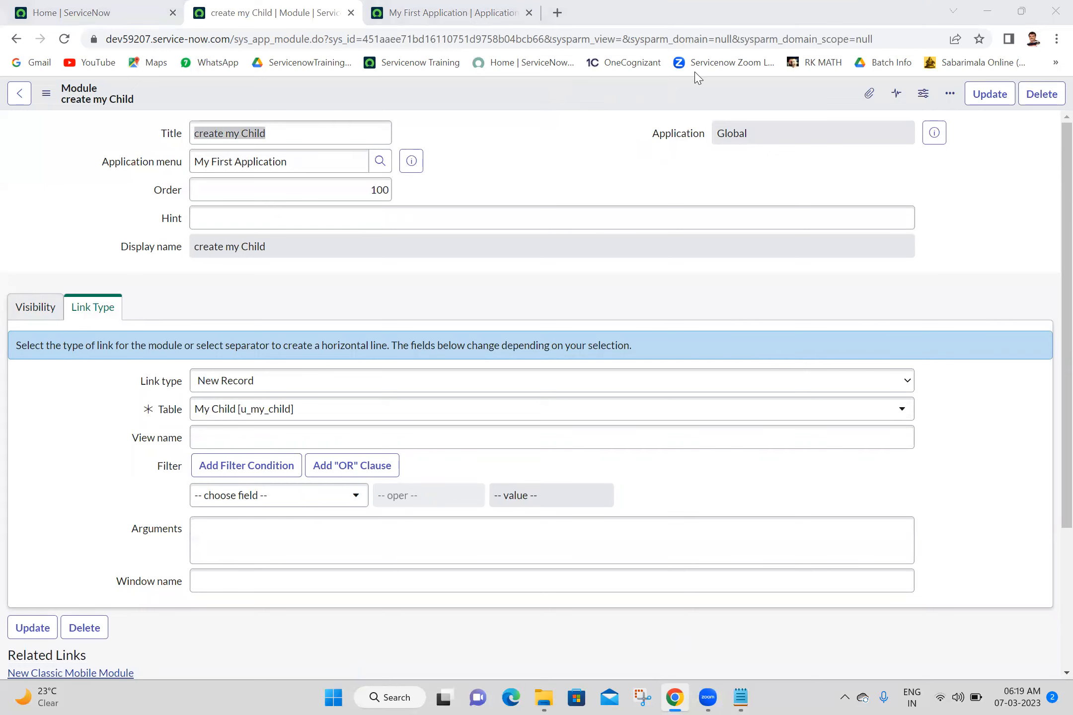
- Reload the Home tab, filter the navigator for 'my fi', then return to the My First Application menu record
click(566, 176)
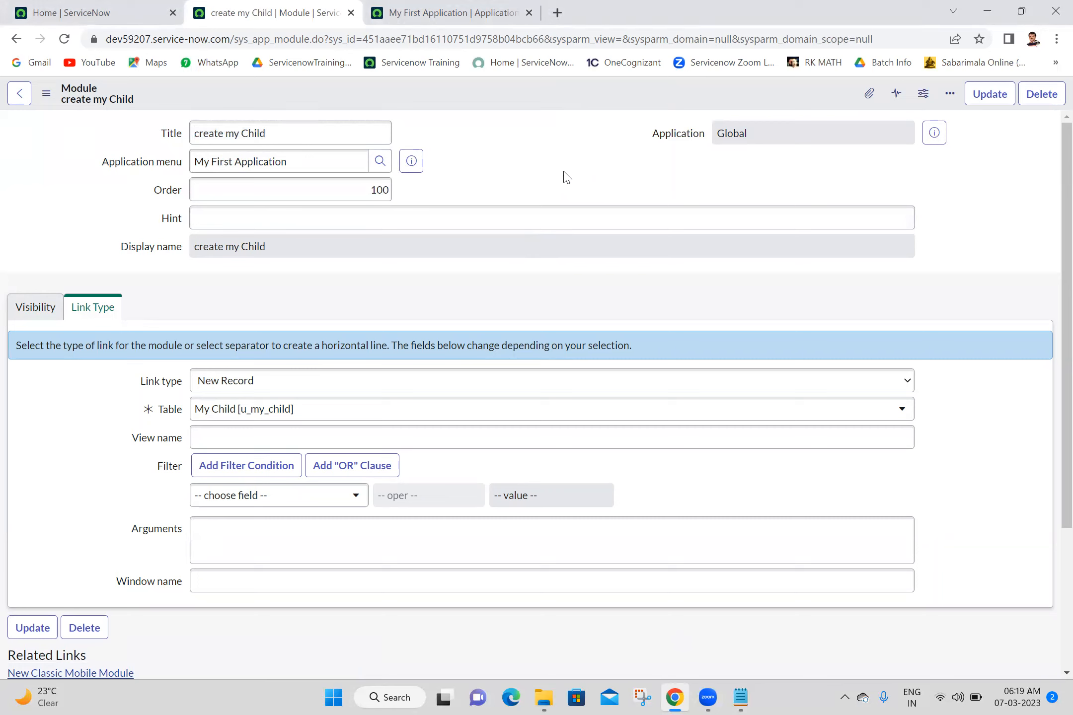
click(65, 13)
click(64, 39)
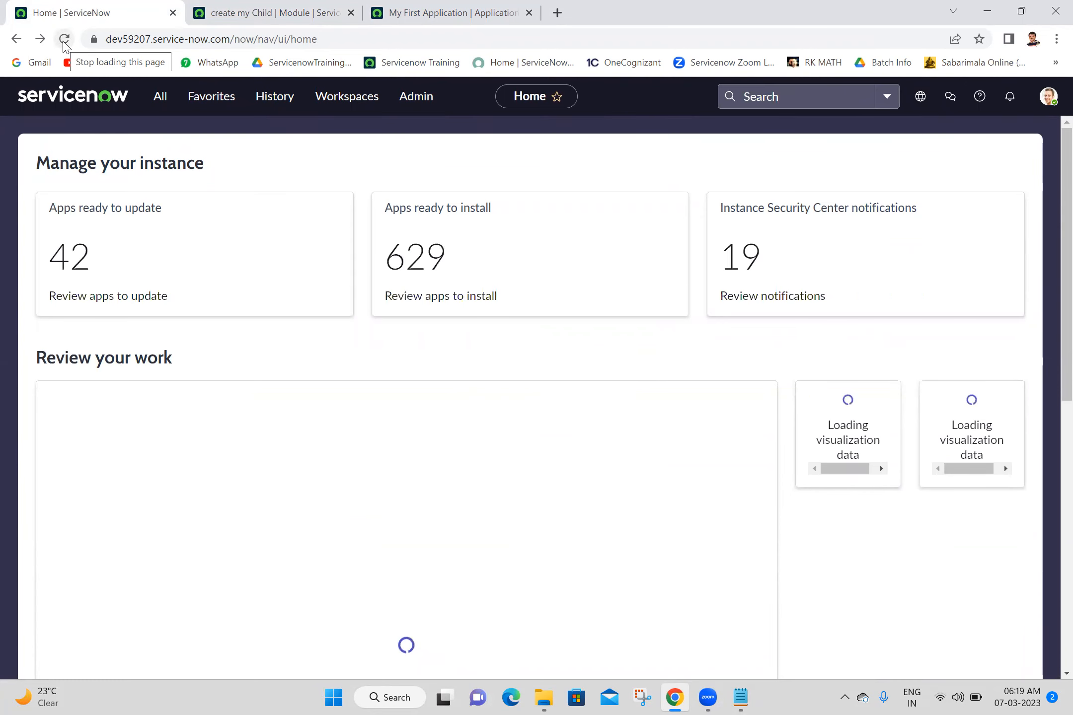
click(159, 97)
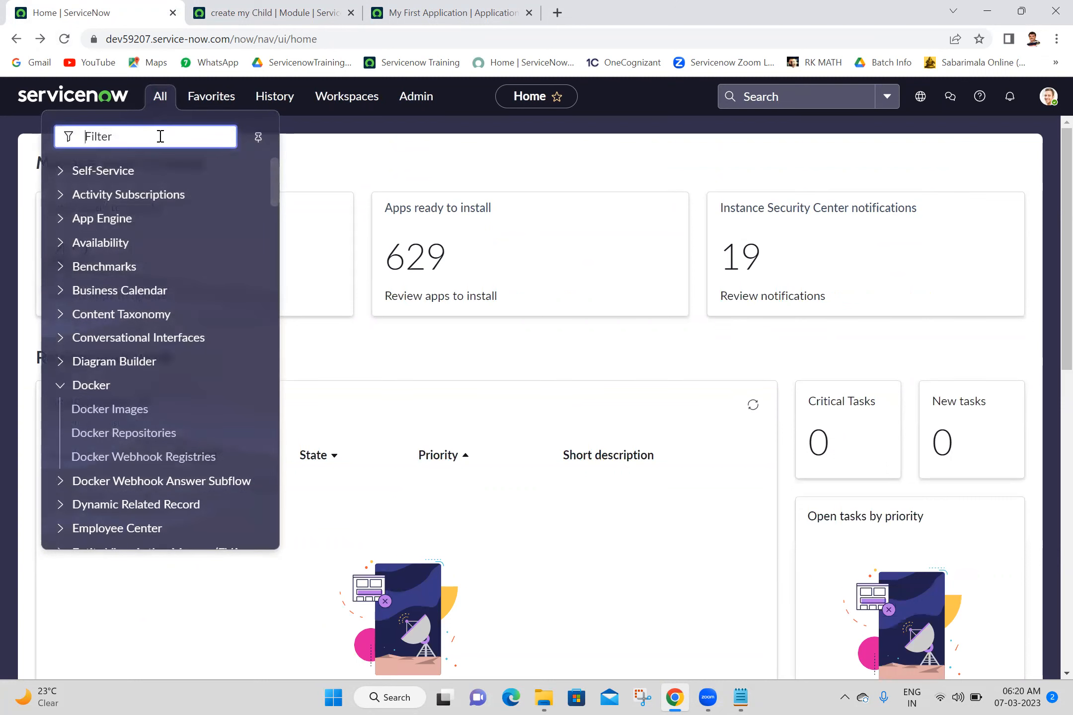
text(my fi)
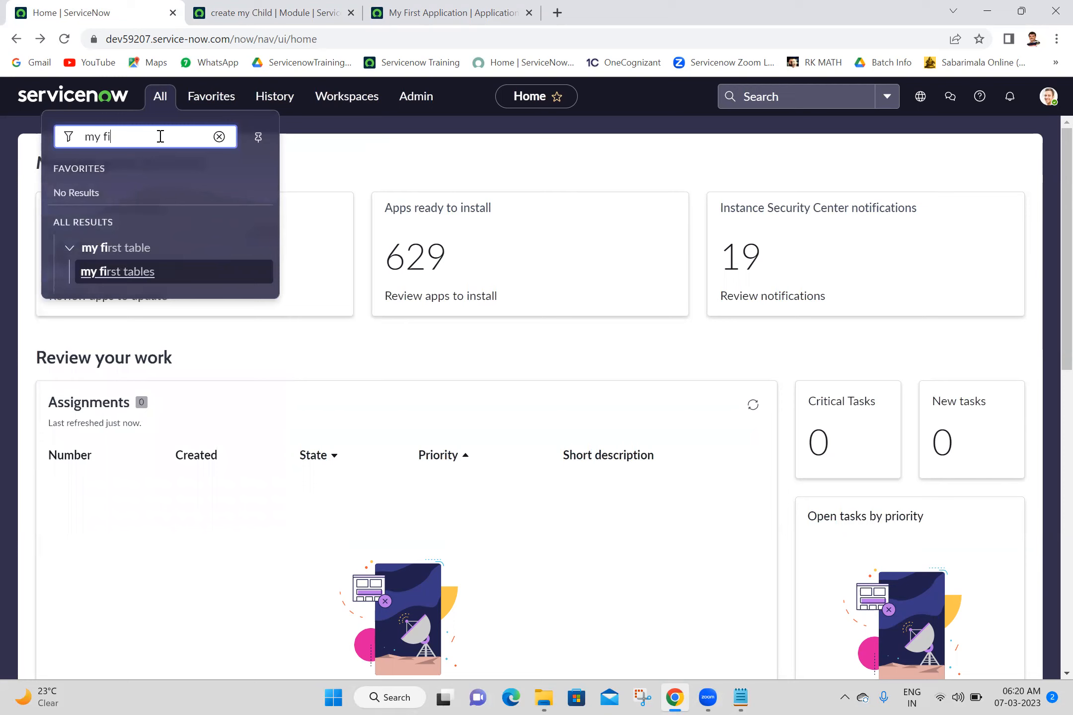
key(BackSpace)
key(BackSpace)
key(BackSpace)
key(BackSpace)
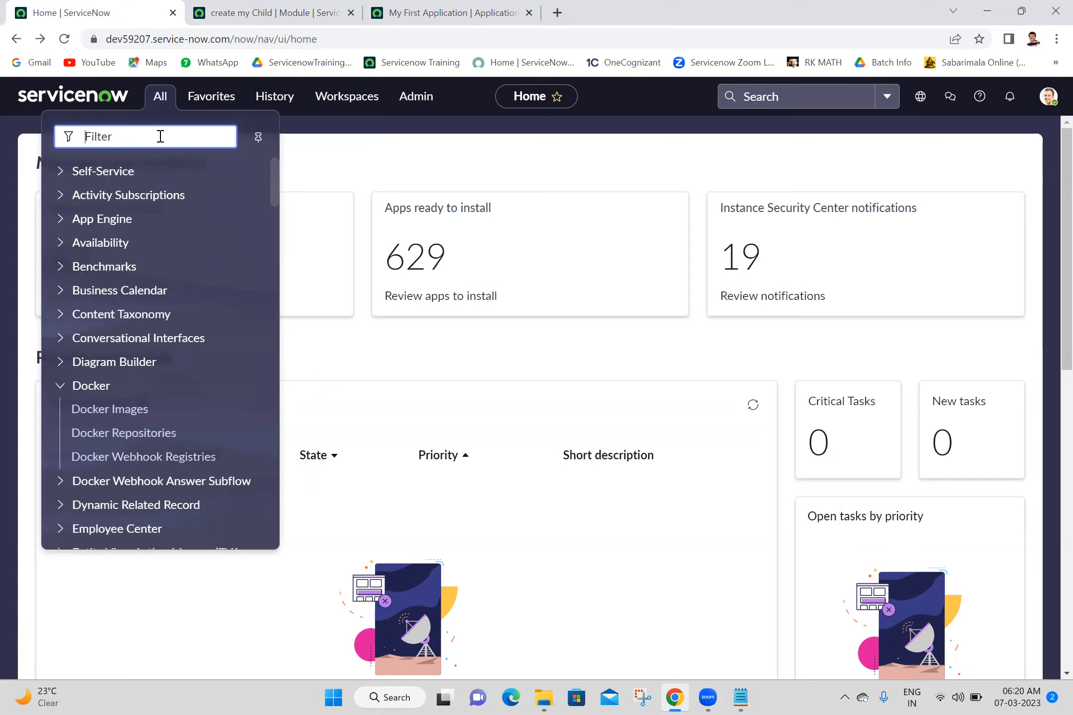
click(65, 39)
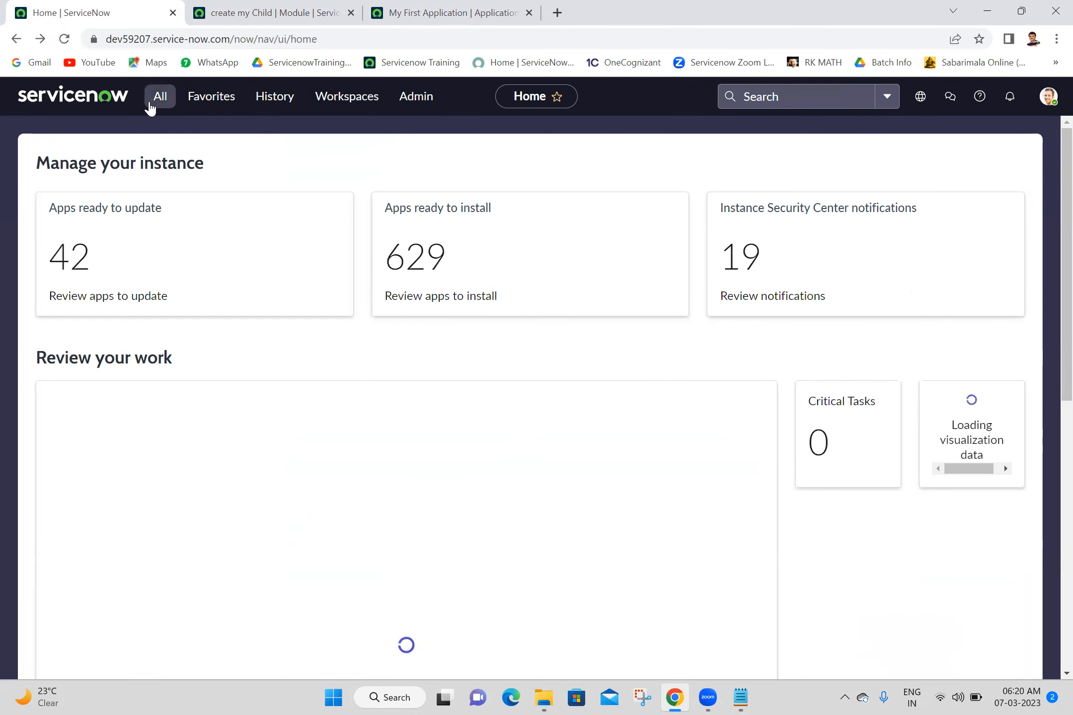
click(156, 102)
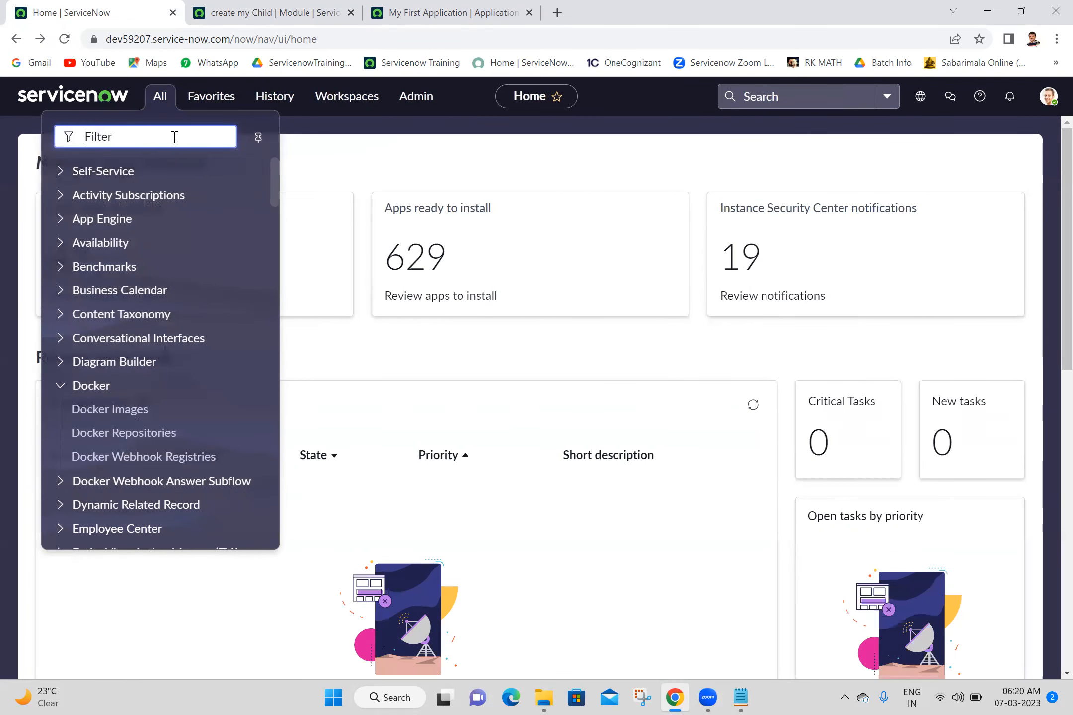
text(my f)
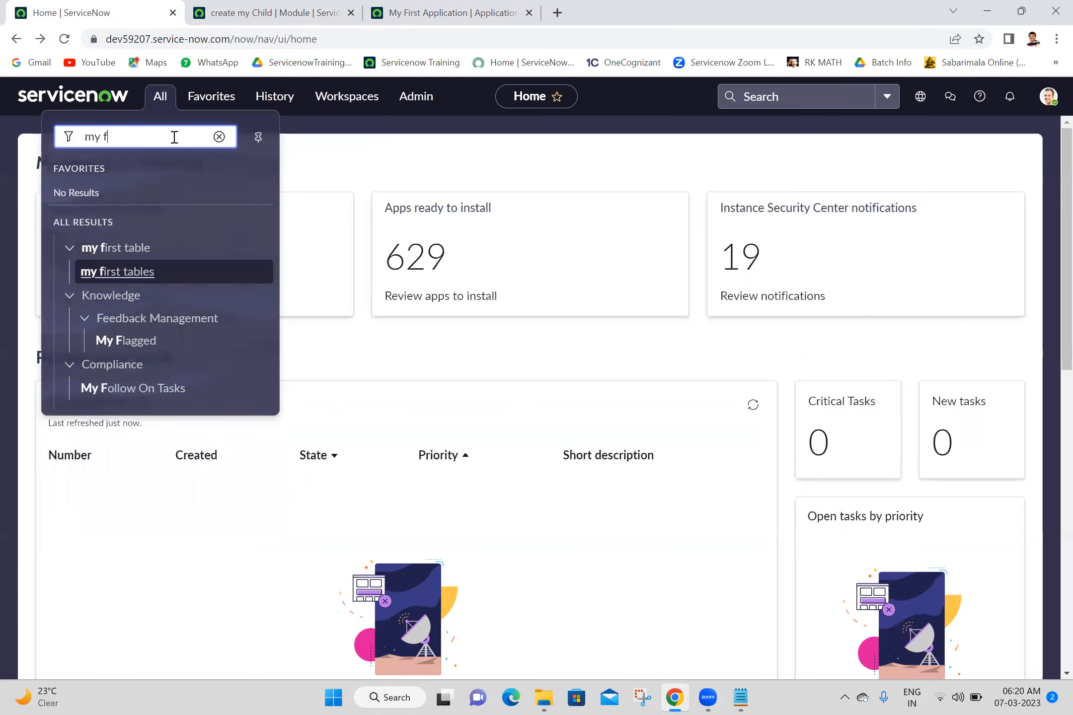
click(414, 13)
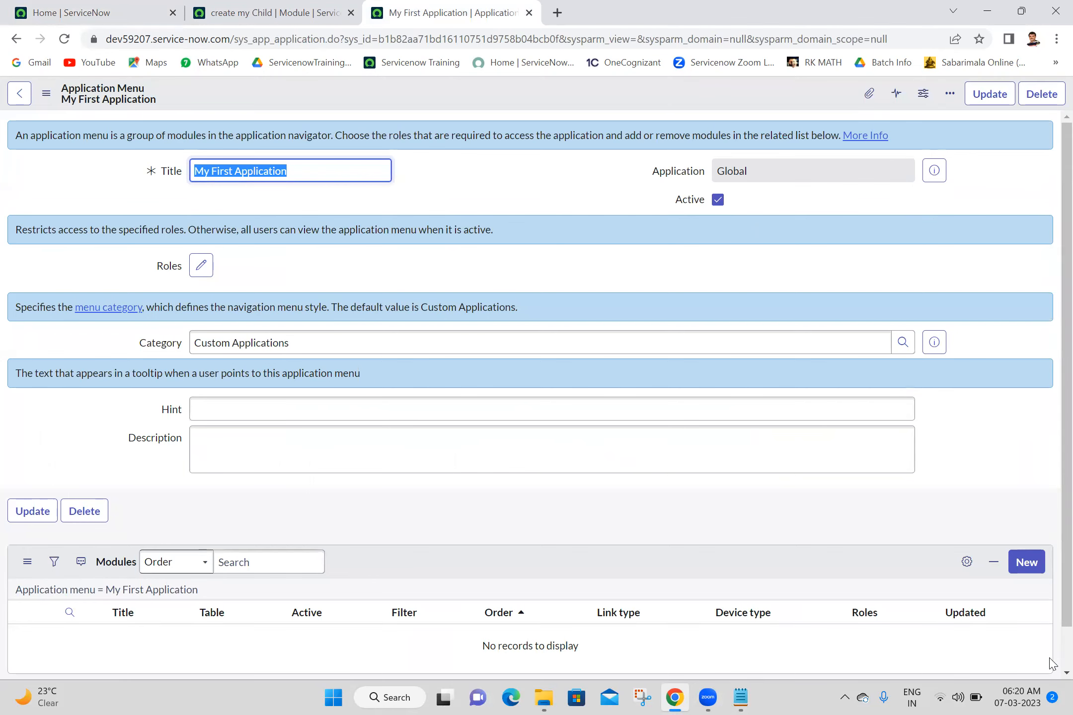
- Refresh the Modules list so it shows create my Child, then return to and reload Home
scroll(1052, 663, down, 1)
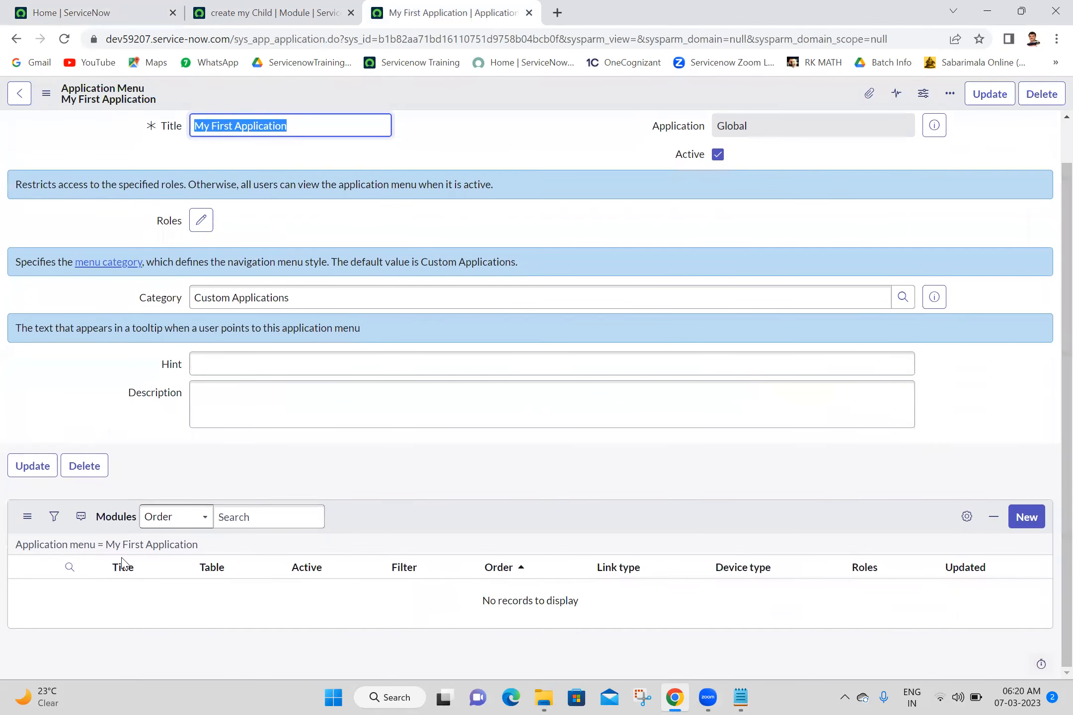
click(158, 546)
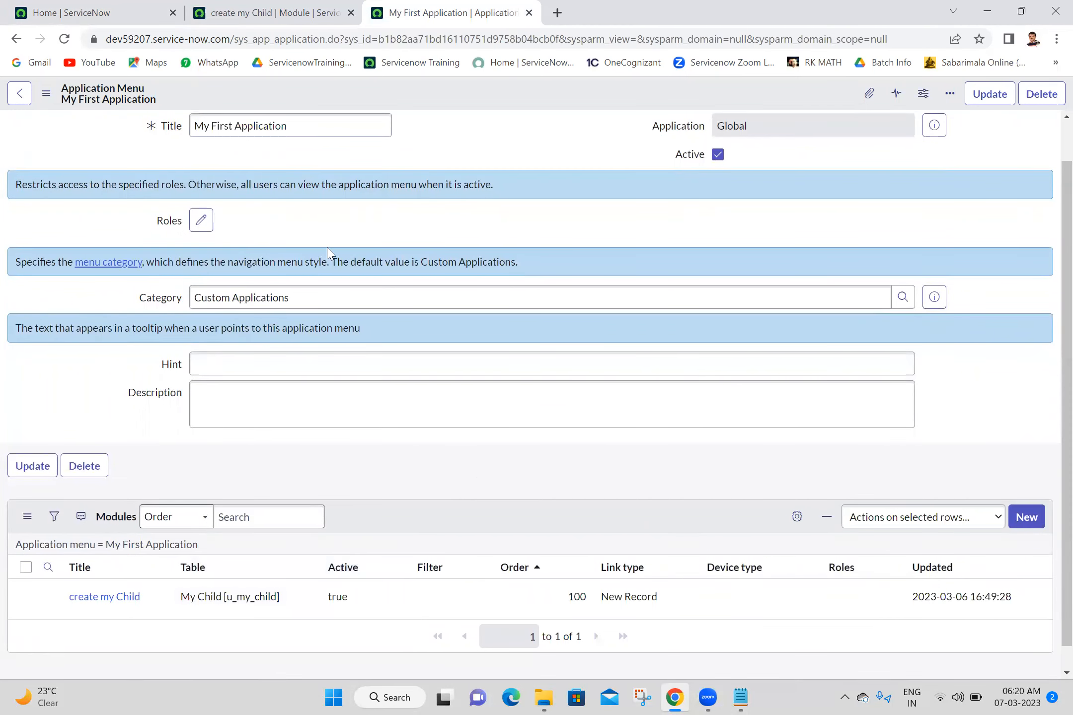
click(80, 13)
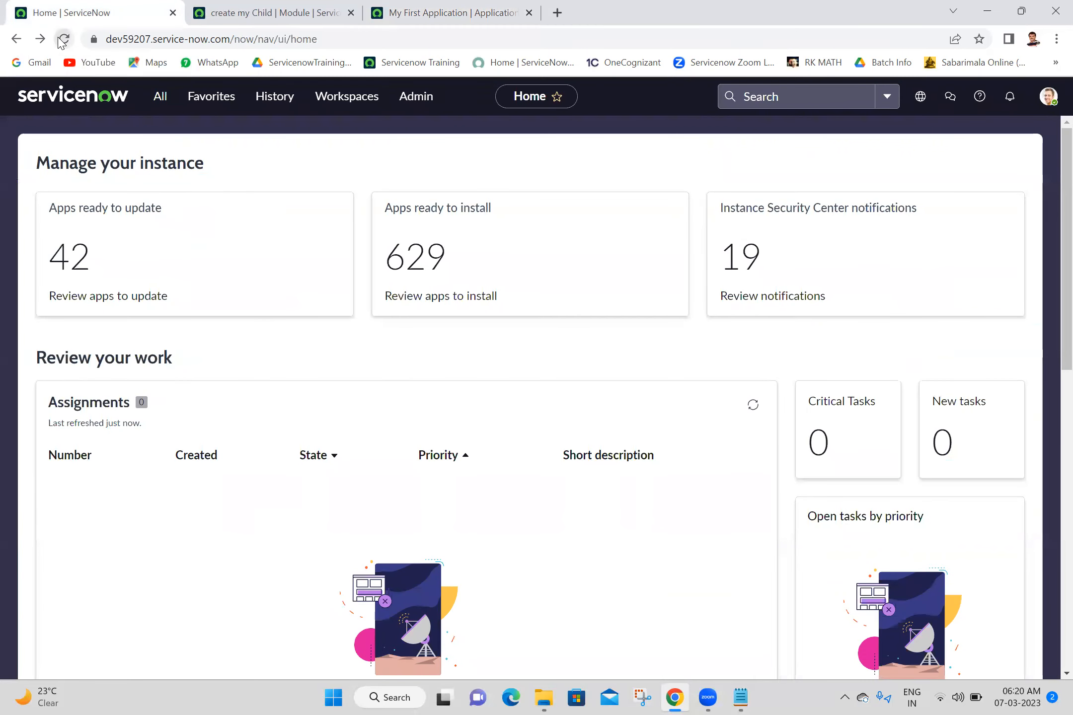
click(61, 40)
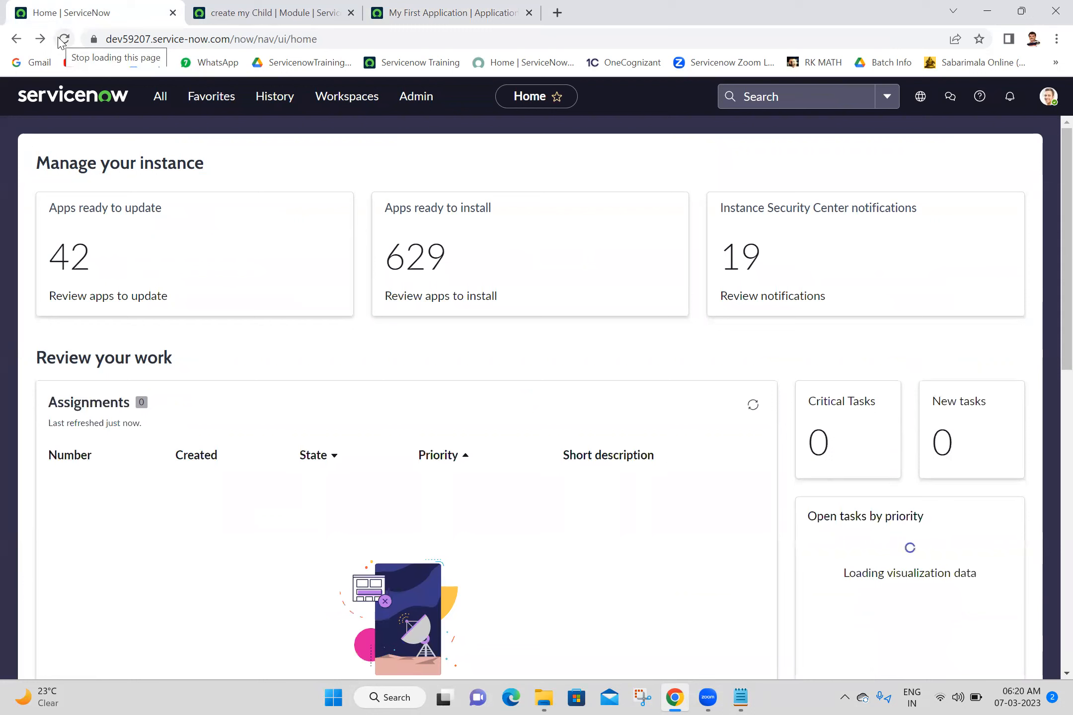
- Filter the All menu for 'create' and open the profile account menu
click(167, 97)
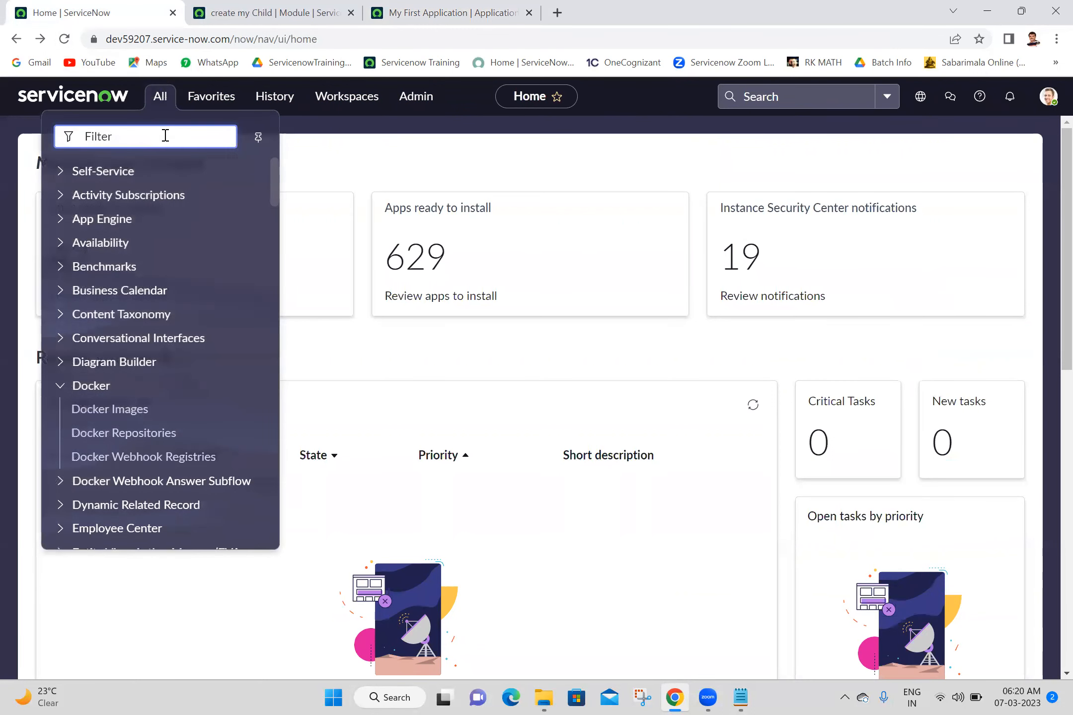
text(create)
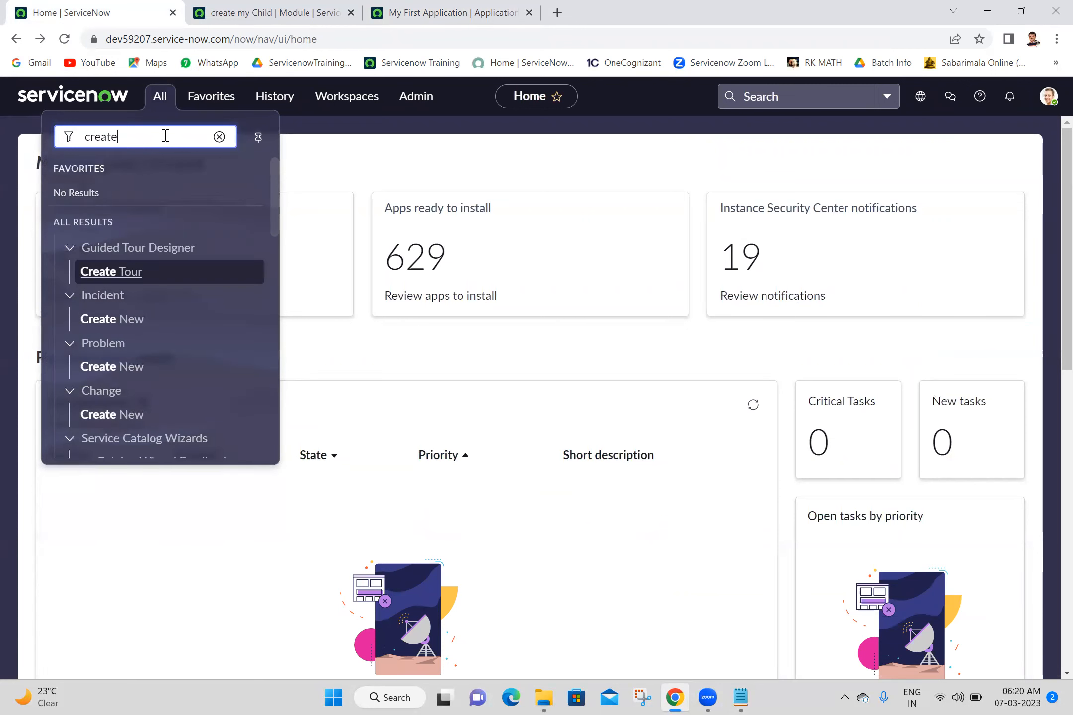
text( m)
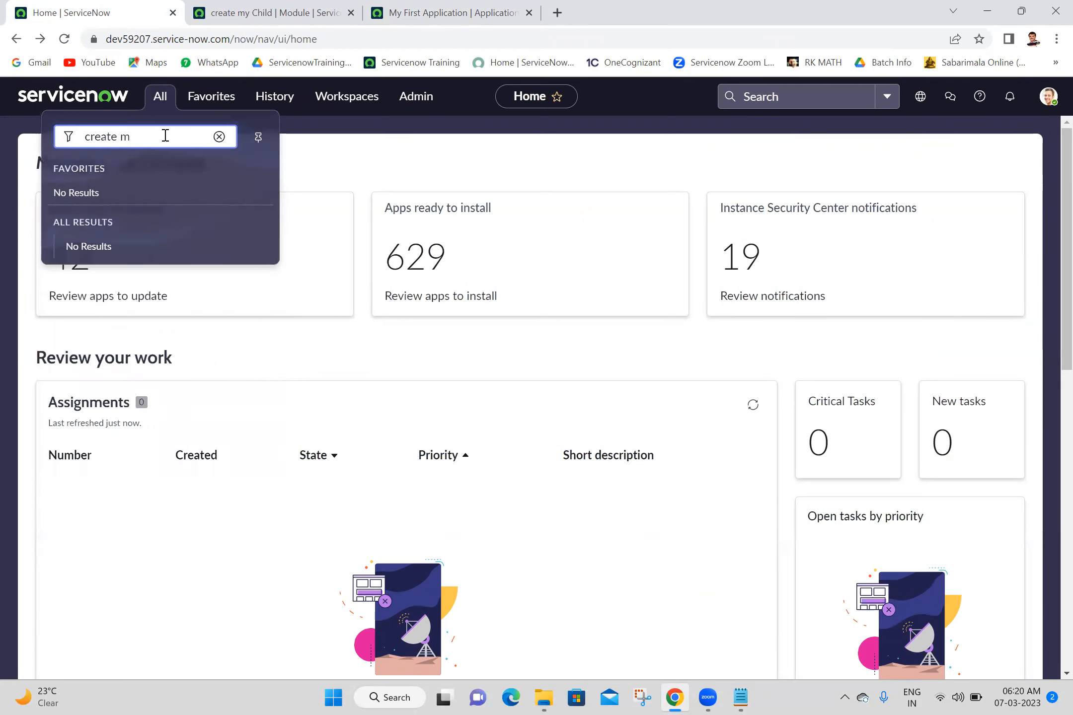
key(BackSpace)
key(BackSpace)
key(BackSpace)
key(BackSpace)
key(BackSpace)
key(BackSpace)
key(BackSpace)
key(BackSpace)
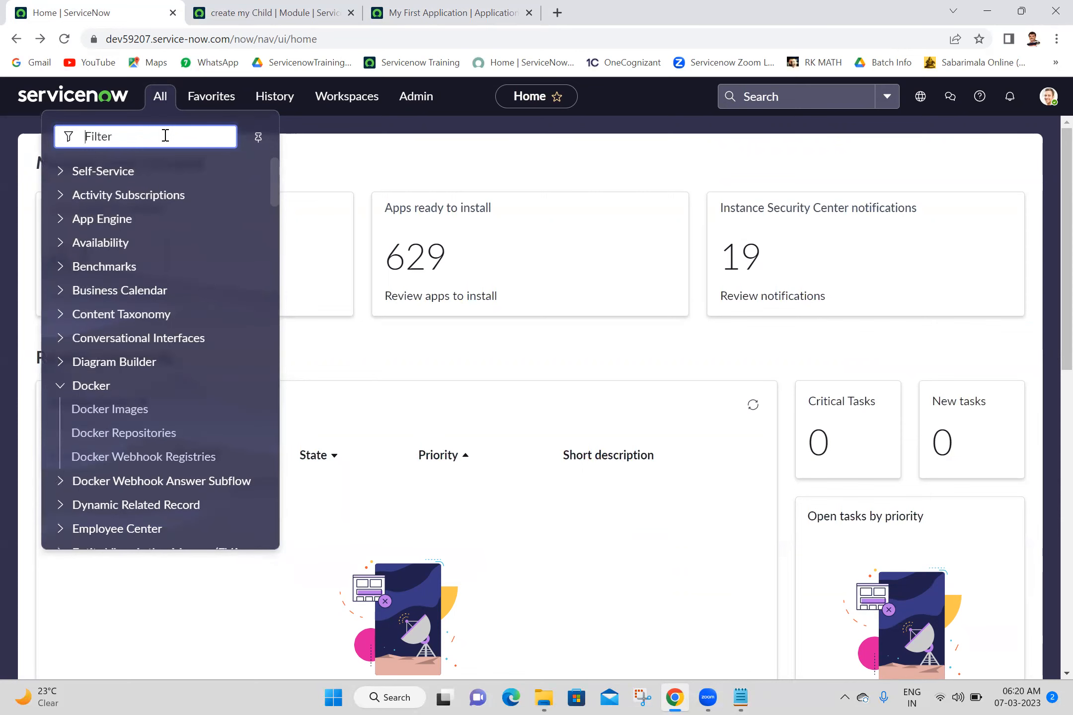
click(1049, 95)
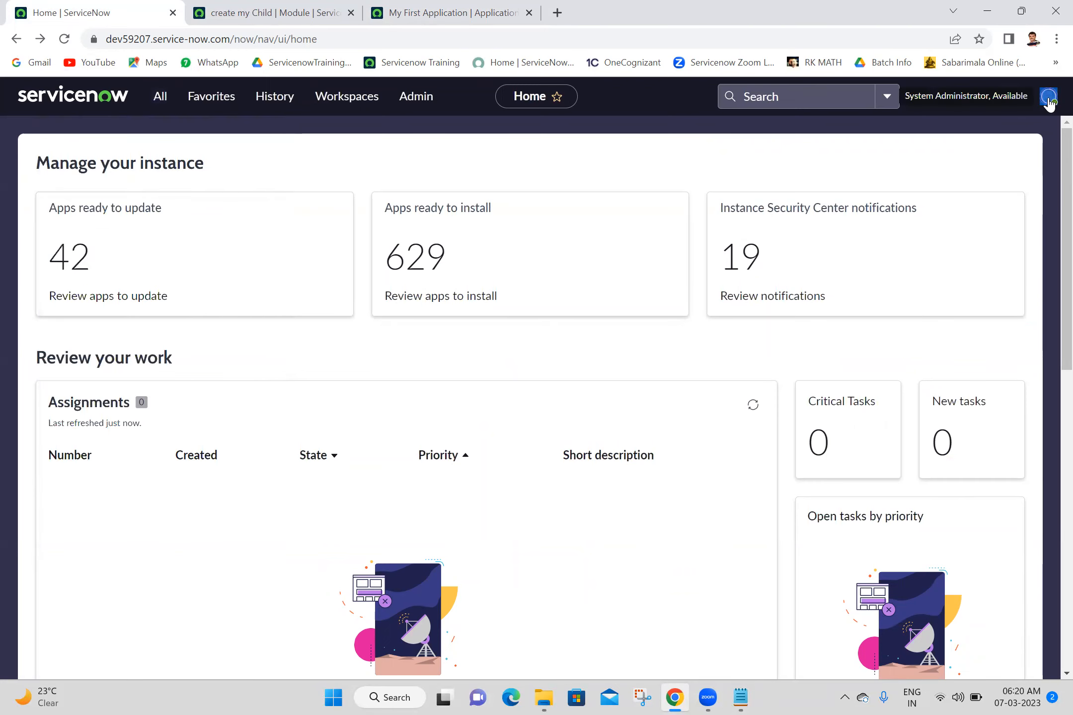
- Log out of the instance, log back in, and bring up the All menu
click(916, 328)
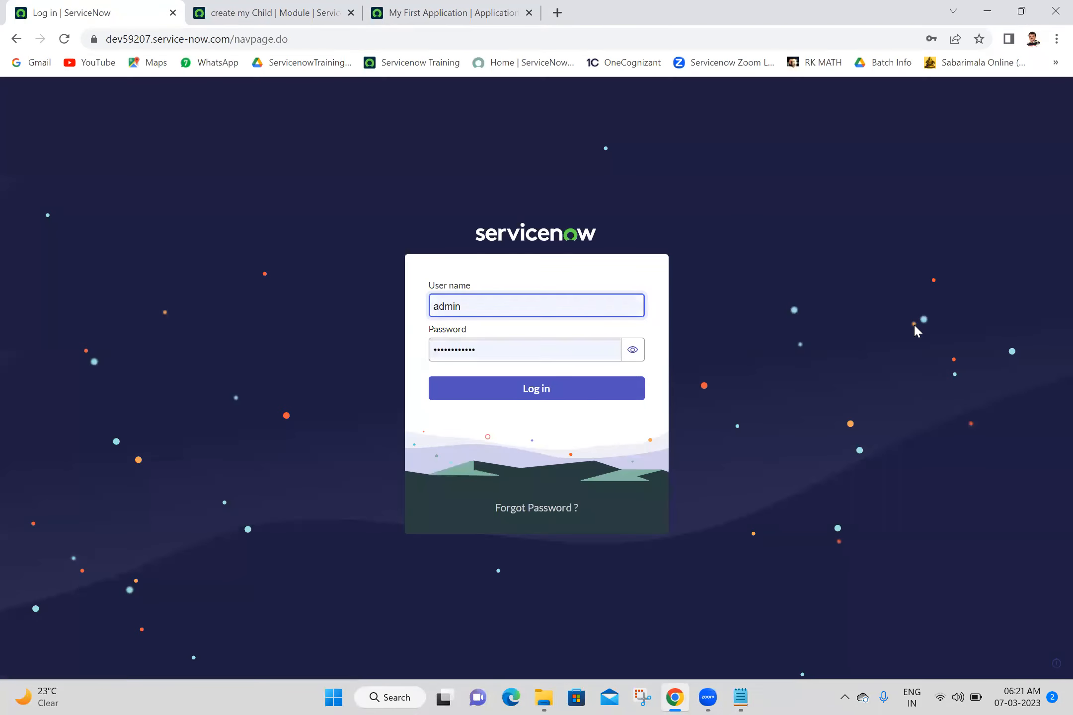
click(525, 392)
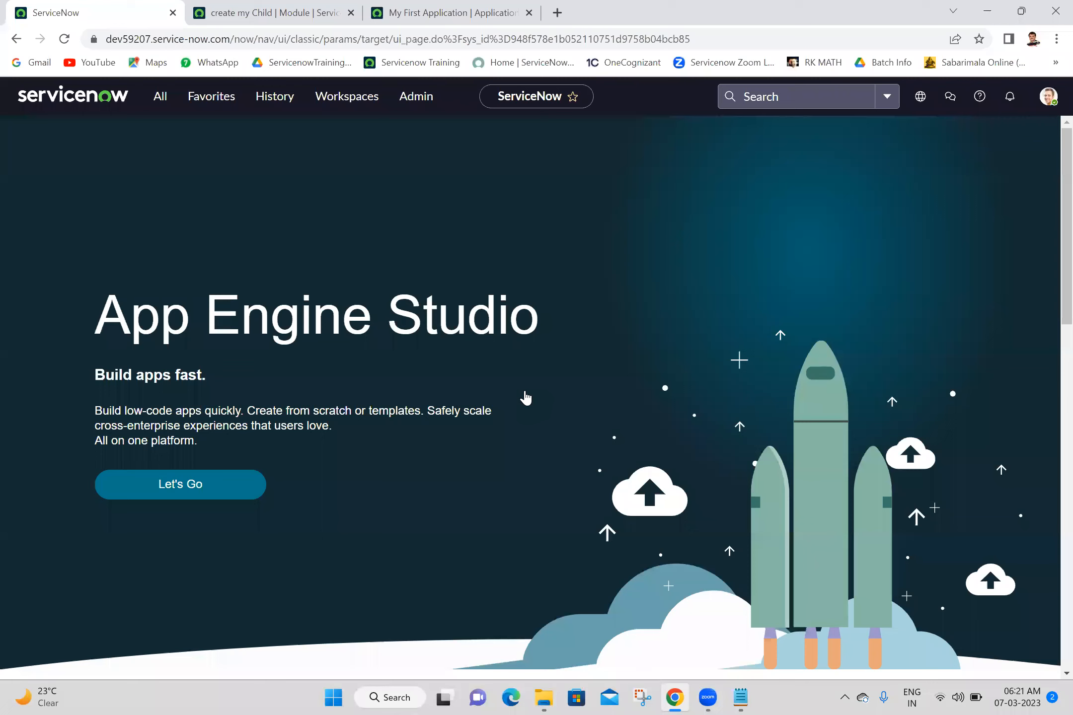
click(164, 103)
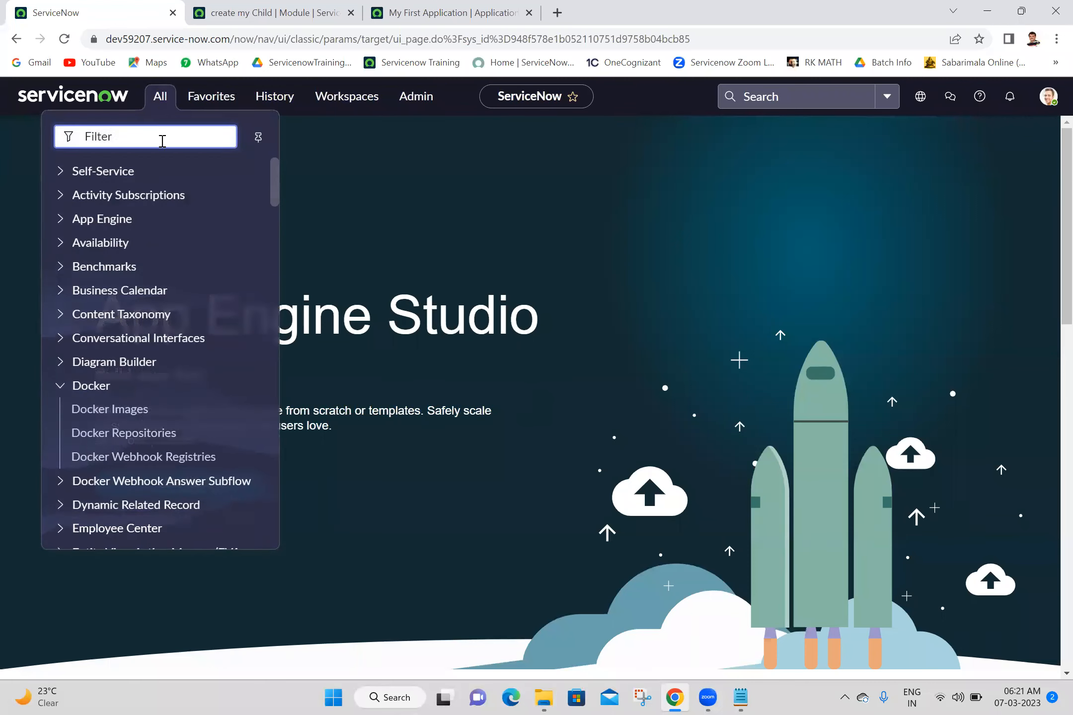
- Filter the navigator for 'modules' and open System Definition > Modules in its own tab
text(my fi)
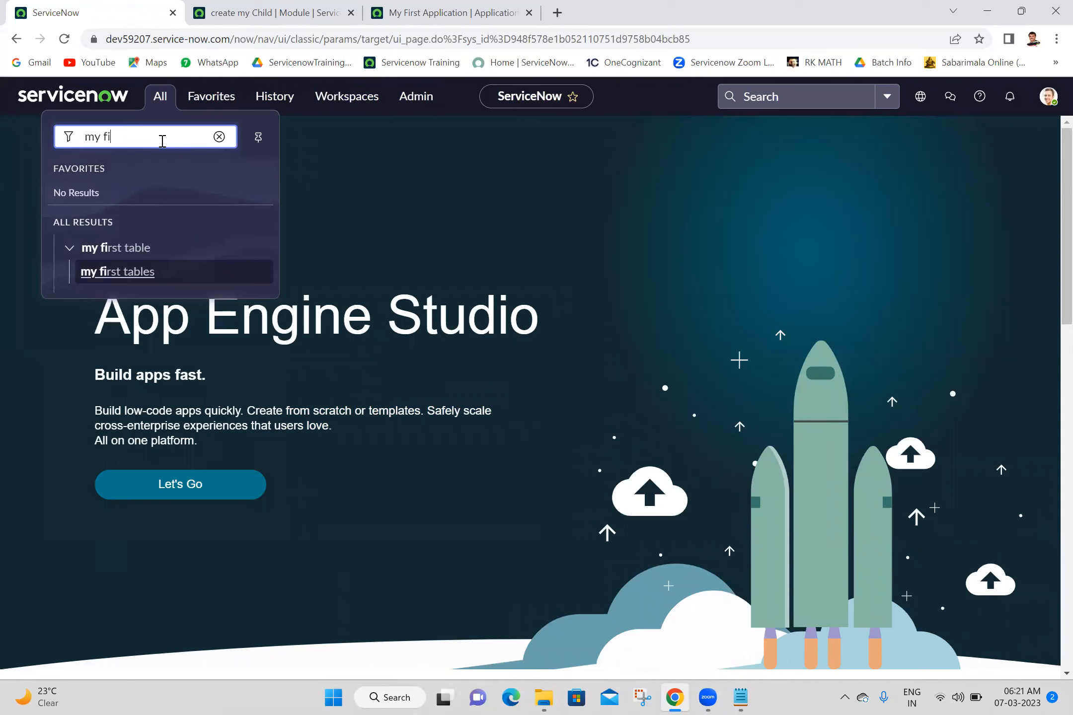
key(BackSpace)
key(BackSpace)
key(BackSpace)
key(BackSpace)
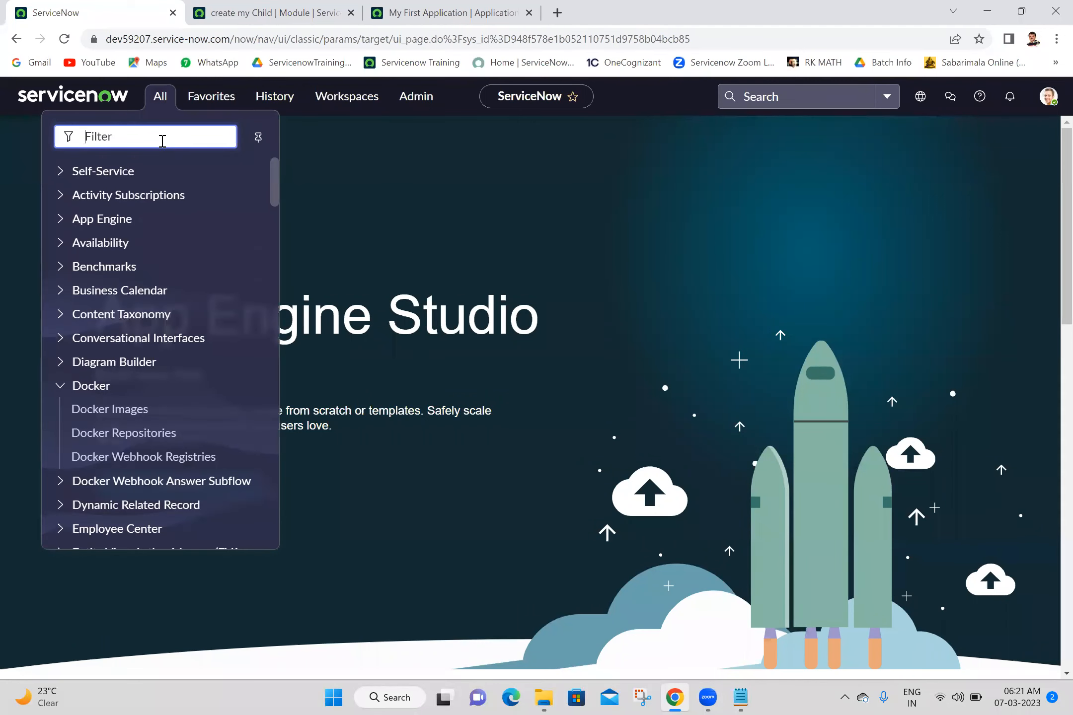
text(modules)
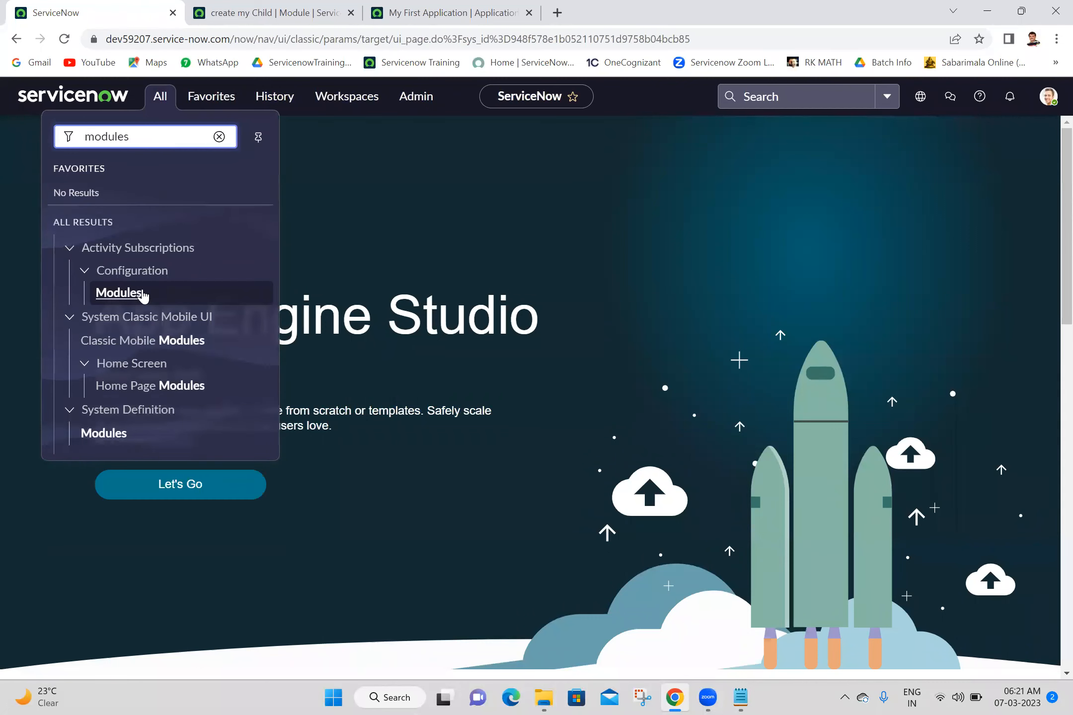
middle_click(103, 435)
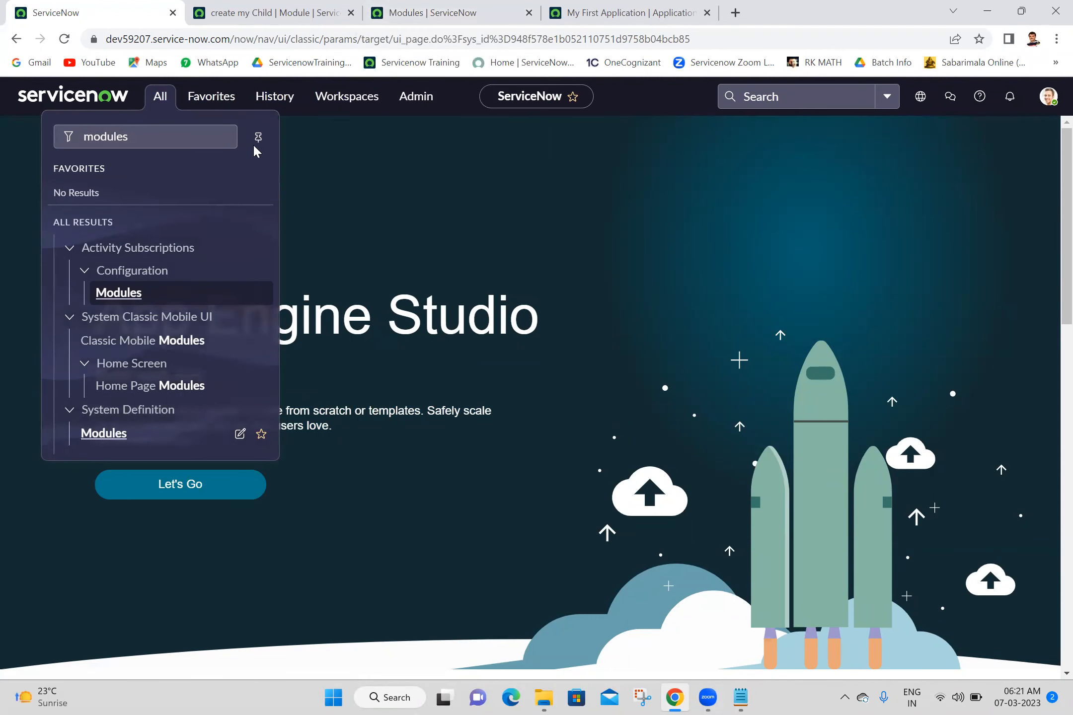
click(456, 6)
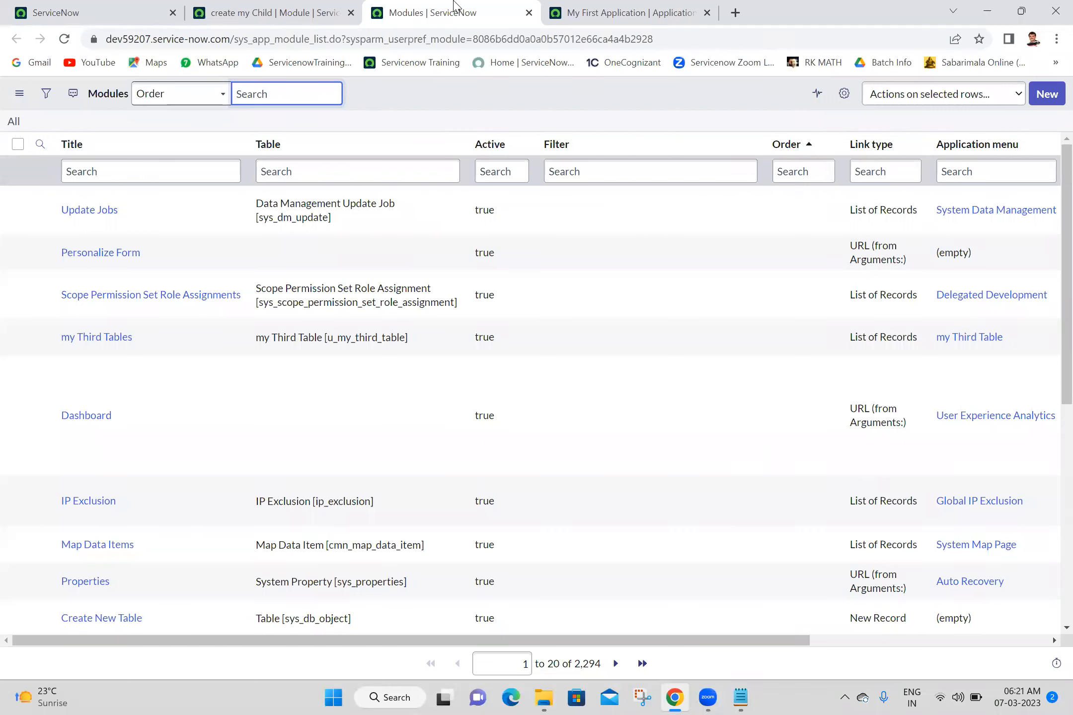
- Start a new module titled 'All my Child Records'
click(1046, 104)
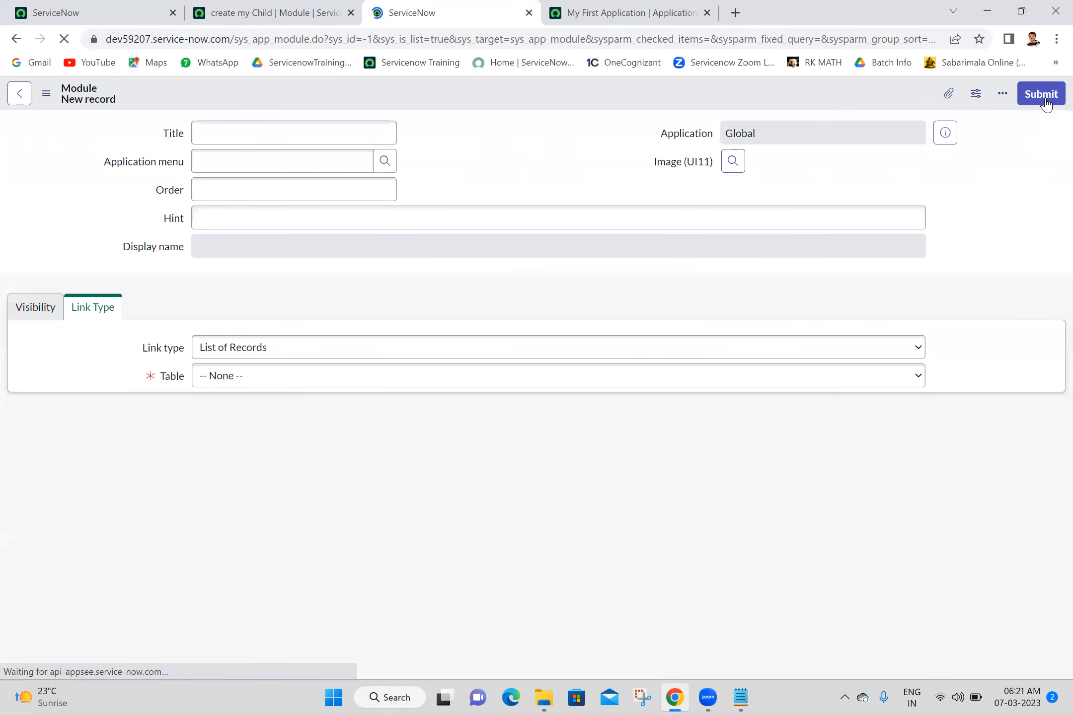
click(336, 141)
text(A)
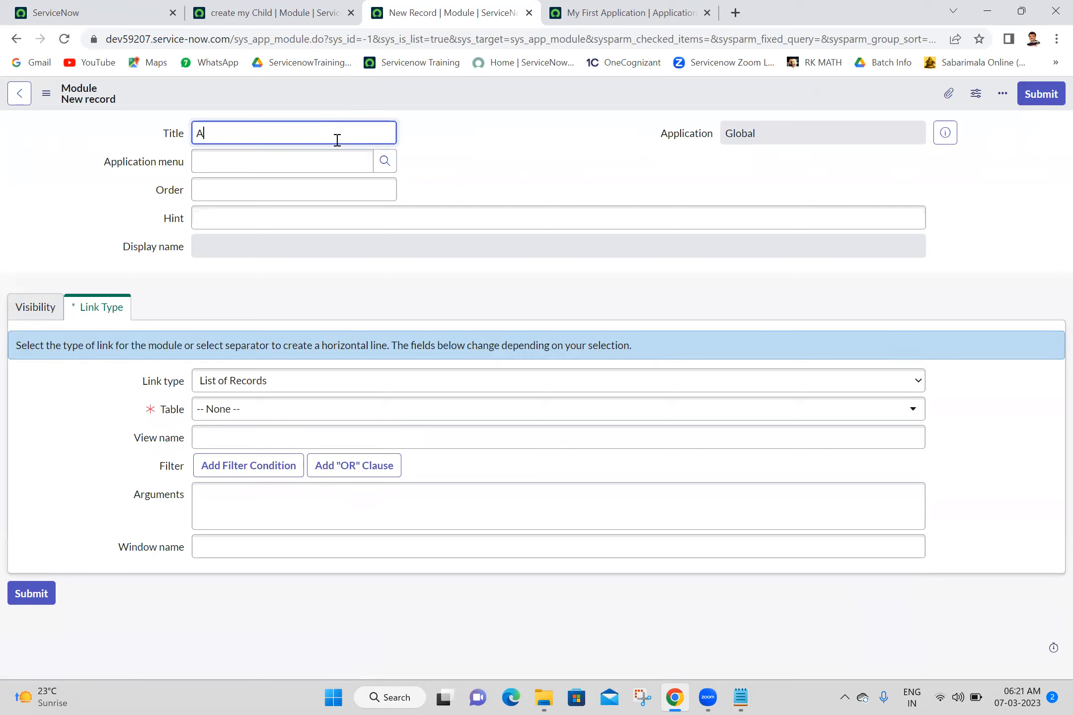
text(ll)
click(440, 136)
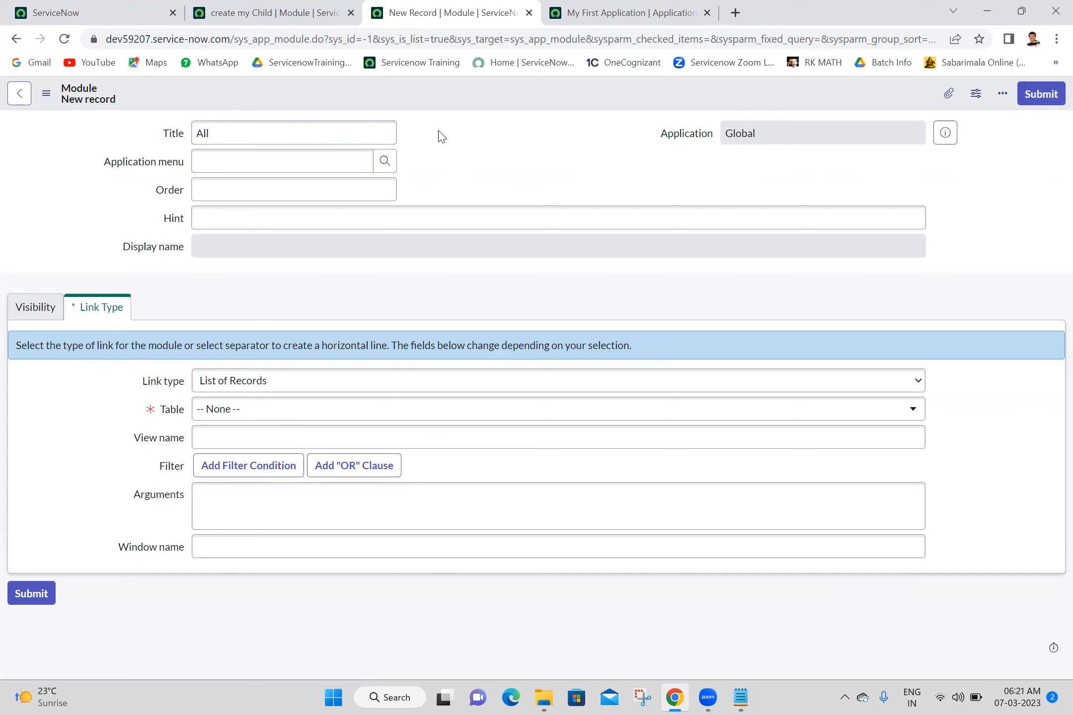
click(297, 135)
text(my Child Records)
- Put the module in My First Application with order 200
click(328, 161)
text(my)
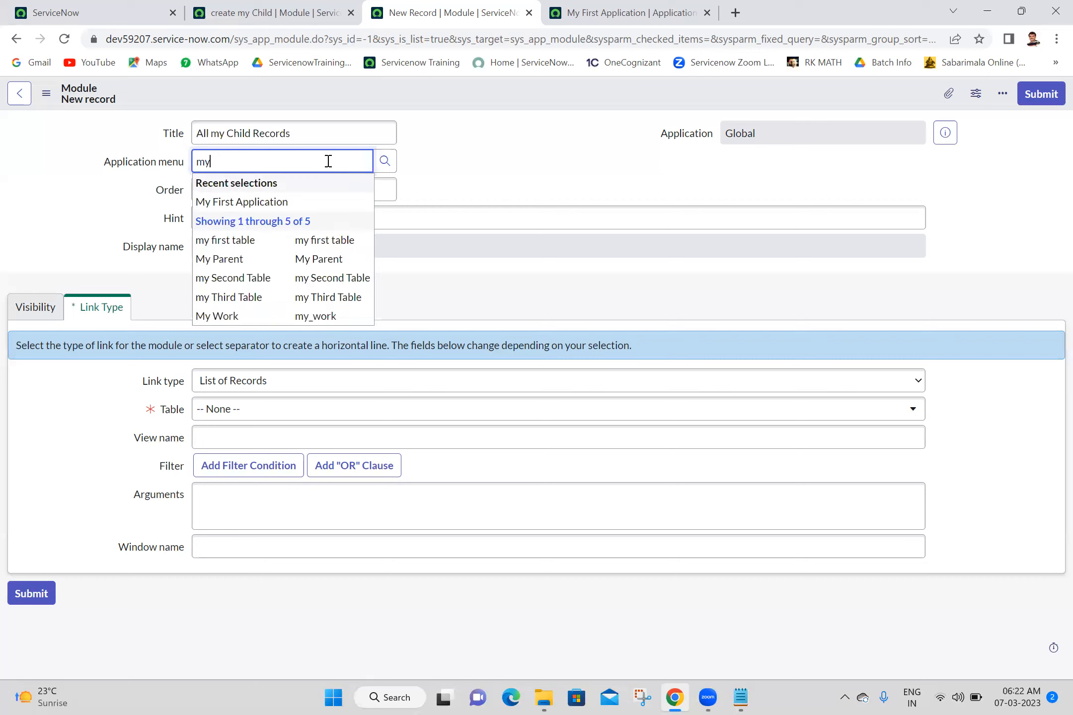
click(308, 204)
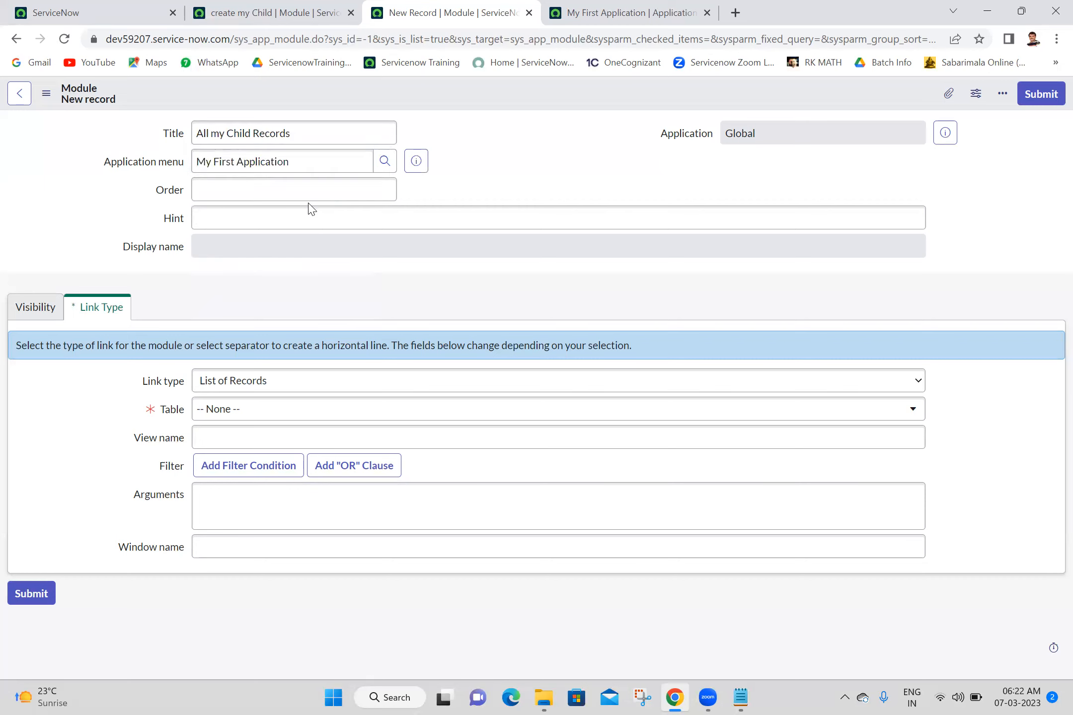
click(322, 190)
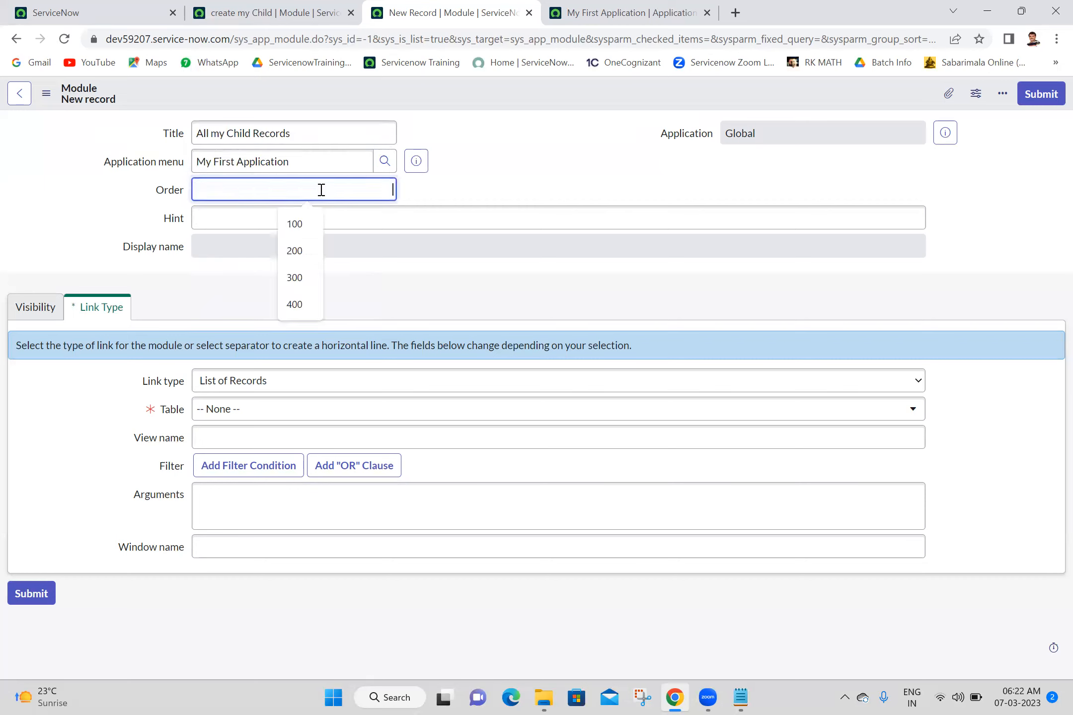
text(200)
double_click(546, 170)
click(404, 301)
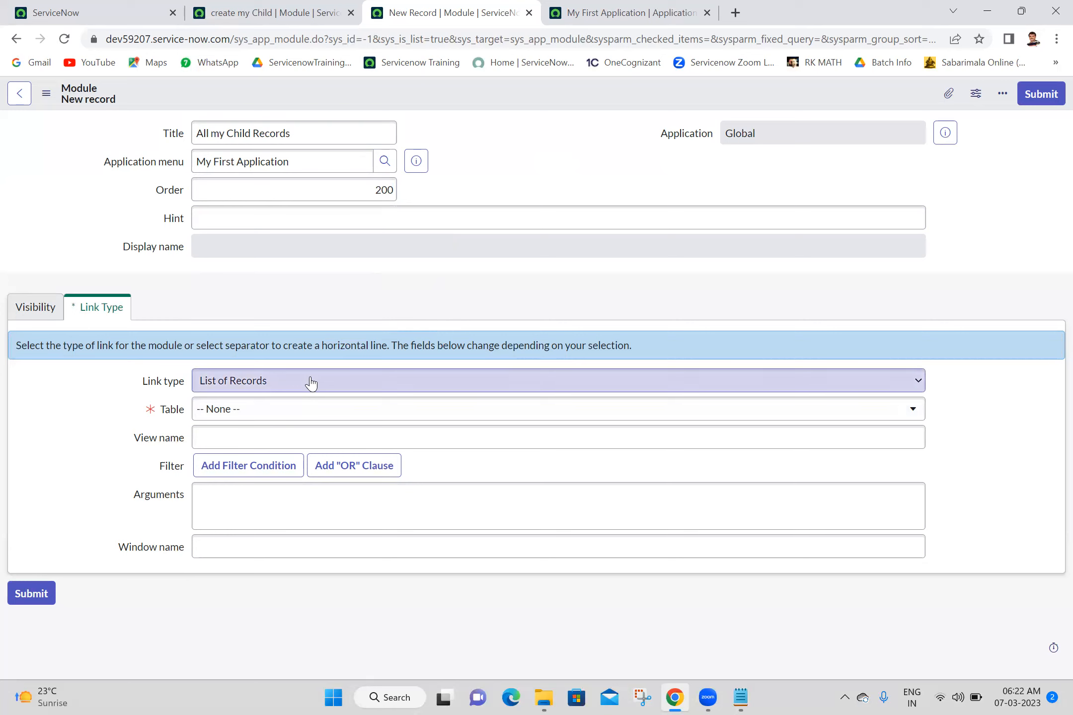
- Set its table to My Child [u_my_child] and save the module
click(292, 420)
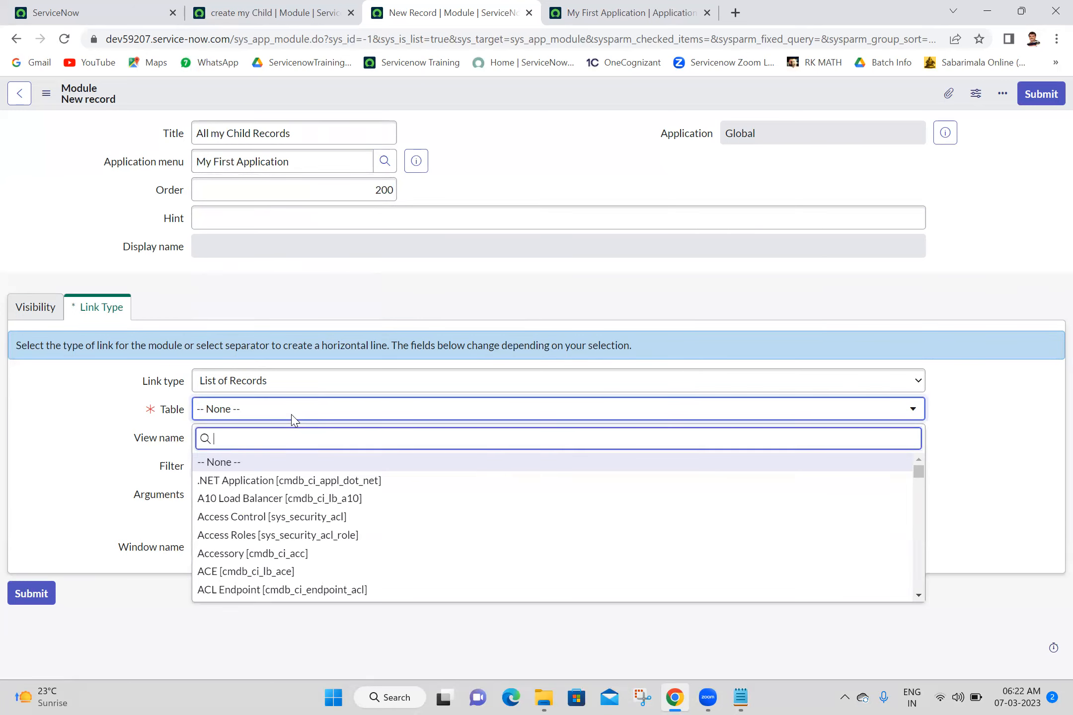
text(my child)
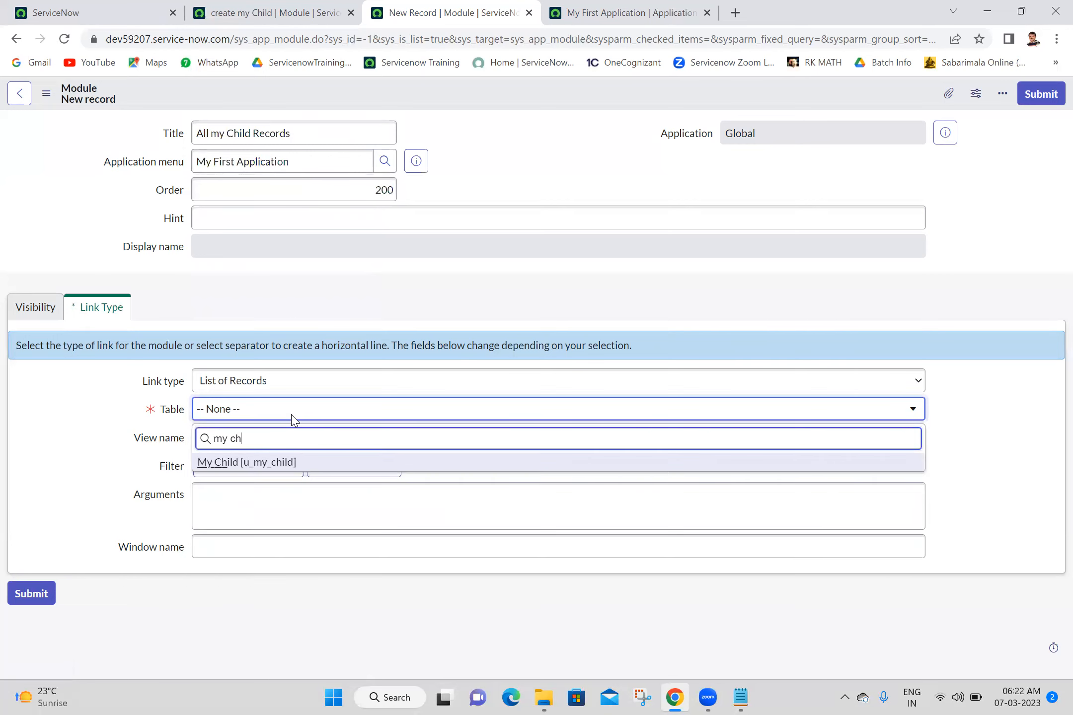
click(273, 463)
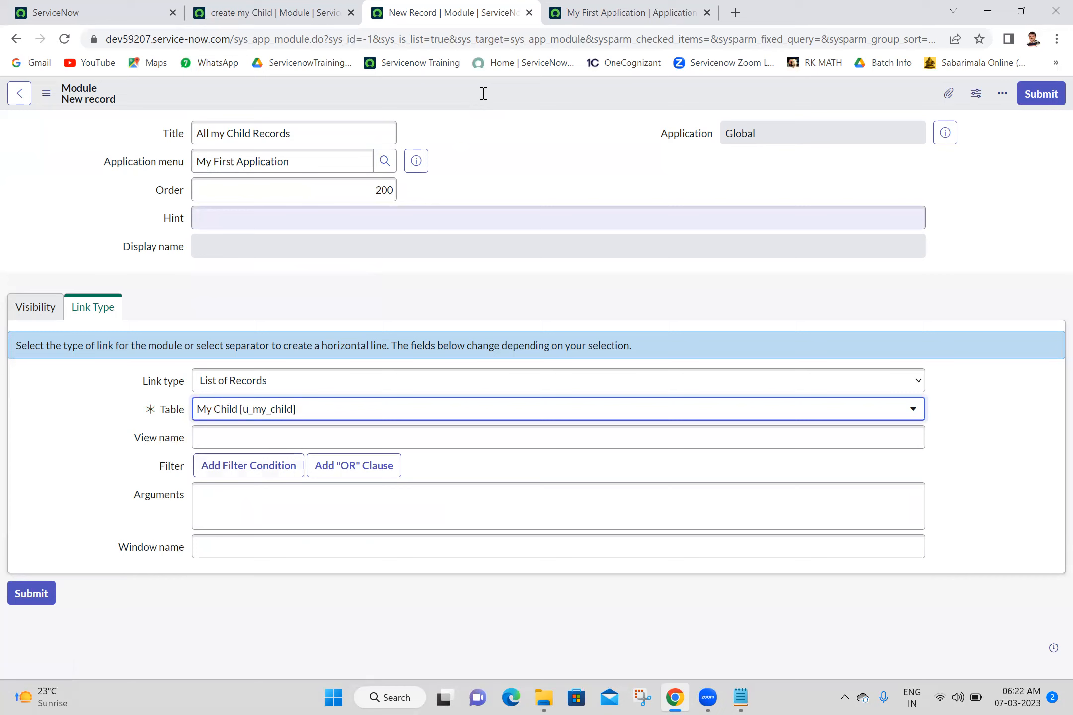
right_click(482, 93)
click(492, 103)
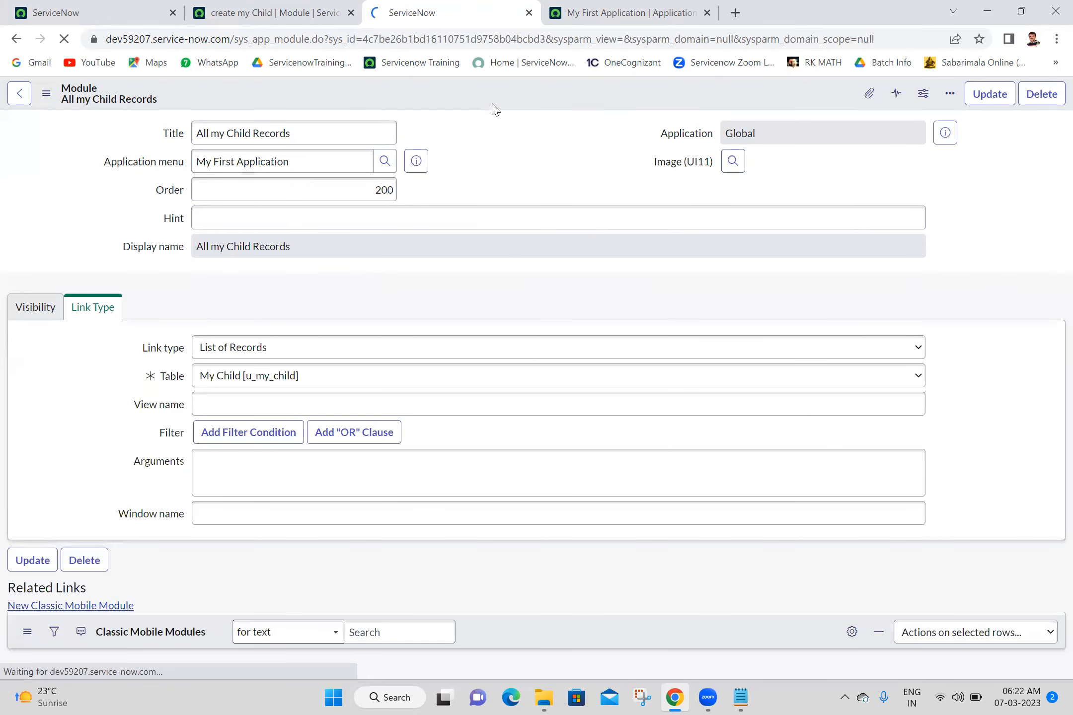
- Reload the home tab, clear the navigator filter, and view the create my Child module record
click(74, 11)
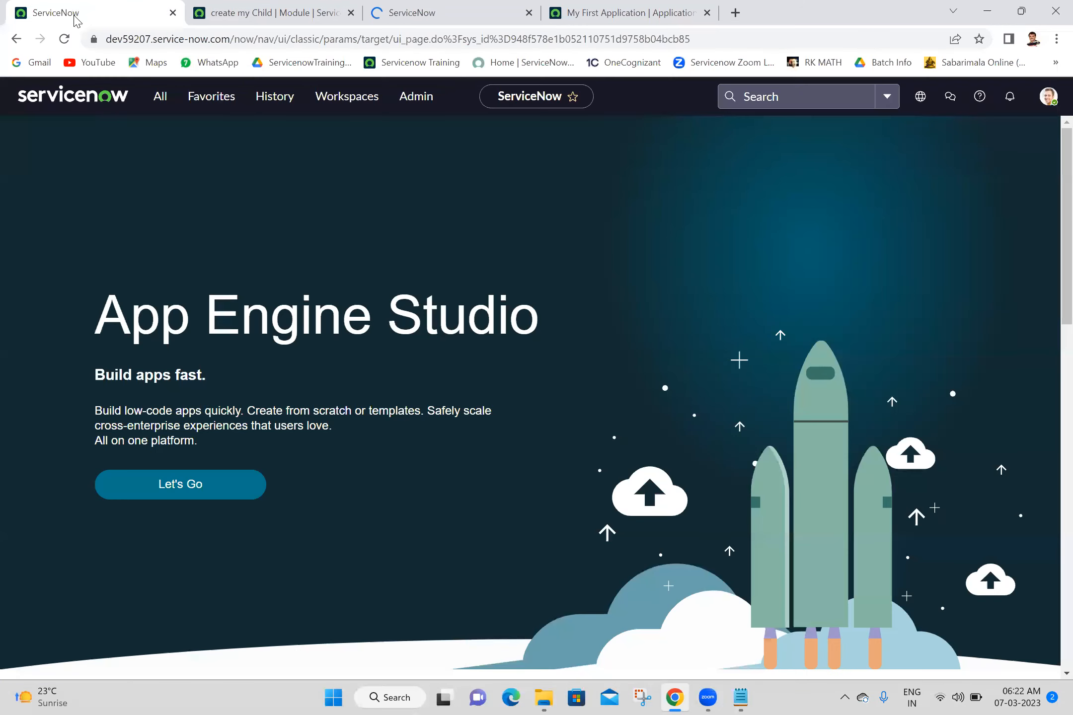
click(65, 42)
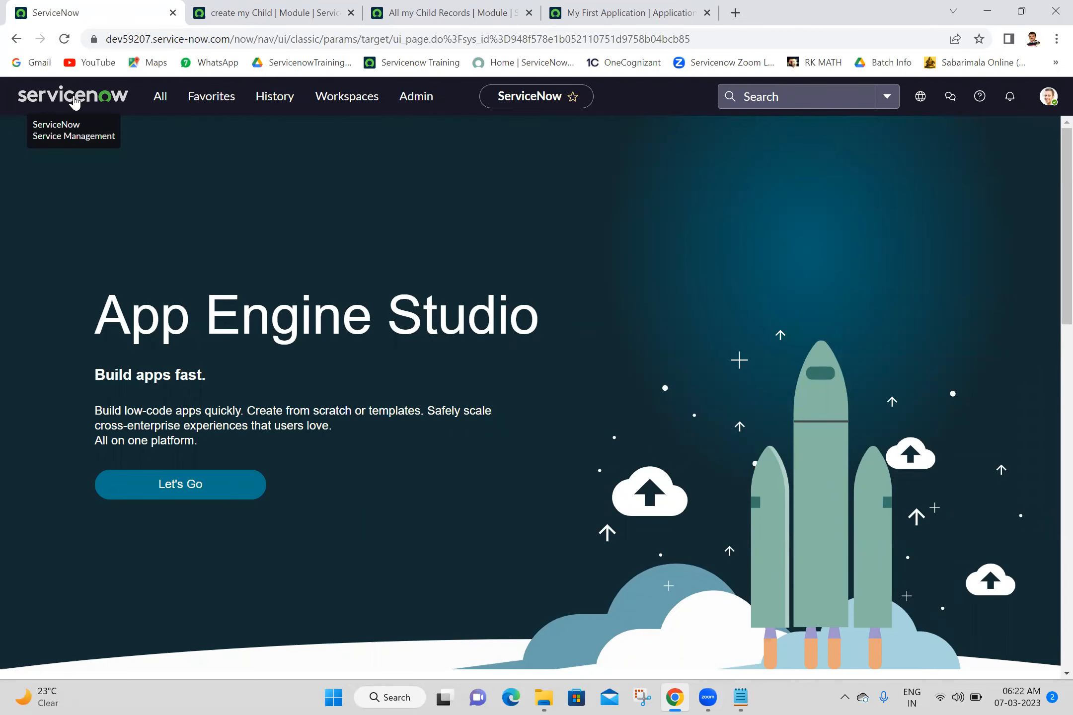
click(159, 96)
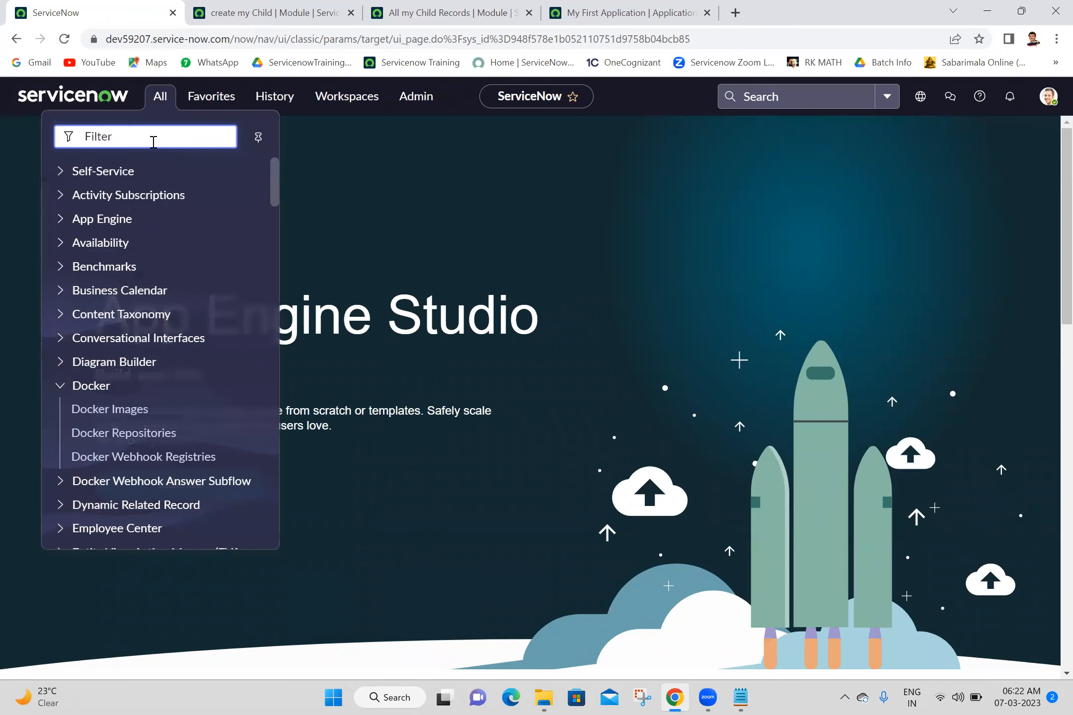
text(my f)
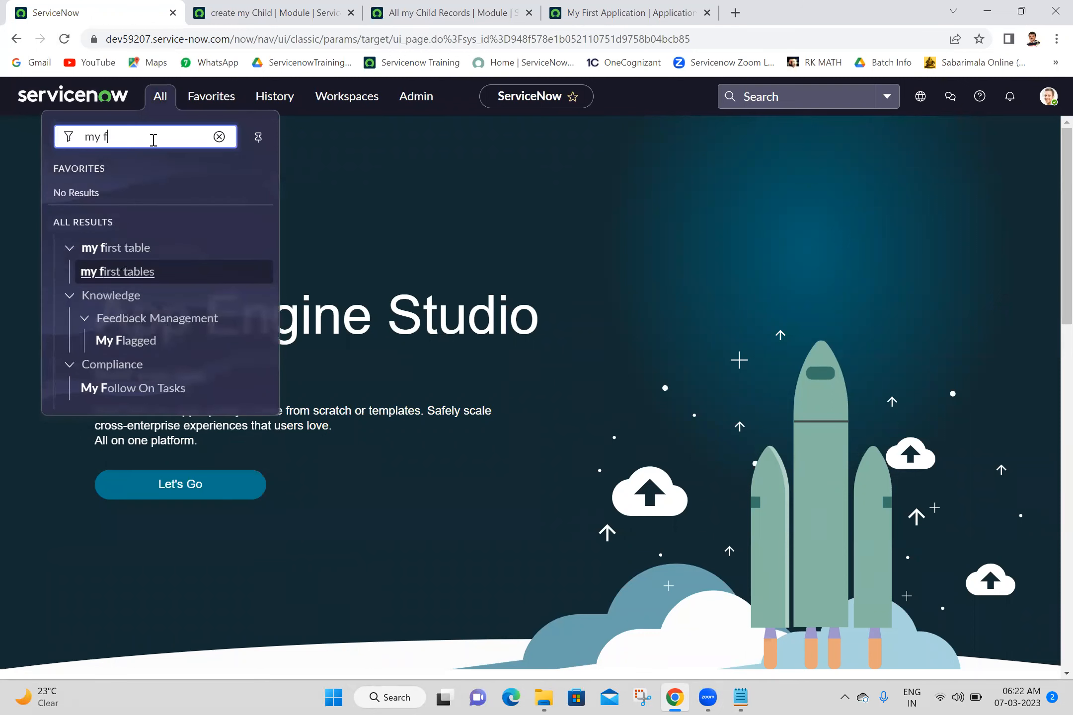
text(ir)
key(BackSpace)
key(BackSpace)
key(BackSpace)
key(BackSpace)
key(BackSpace)
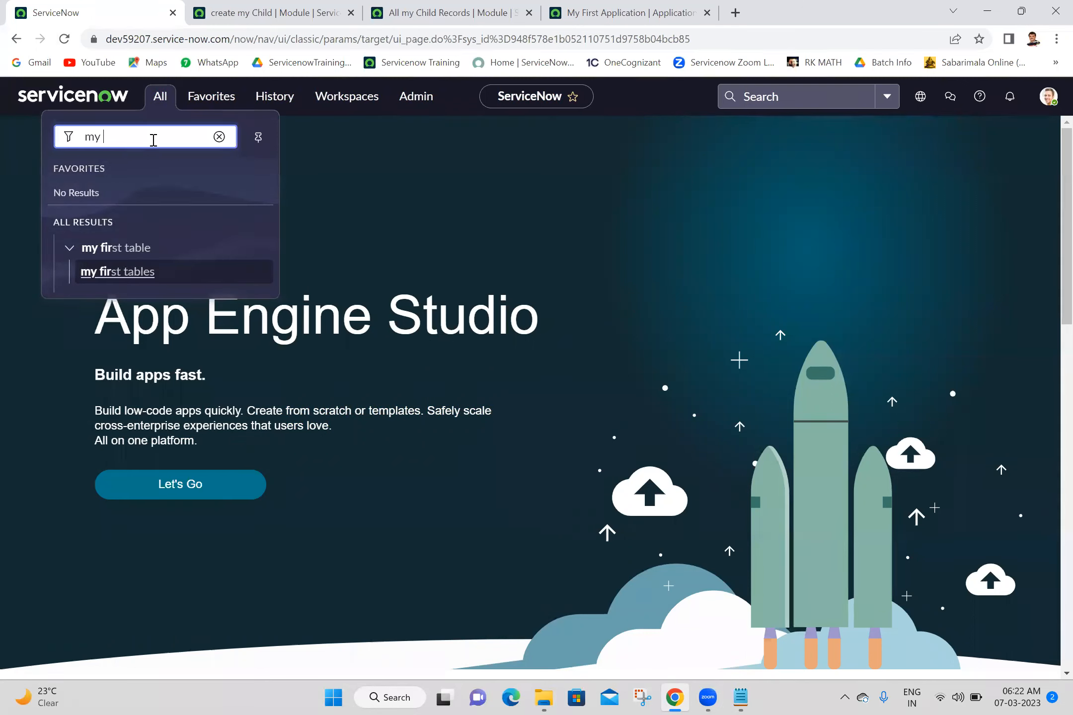
click(275, 7)
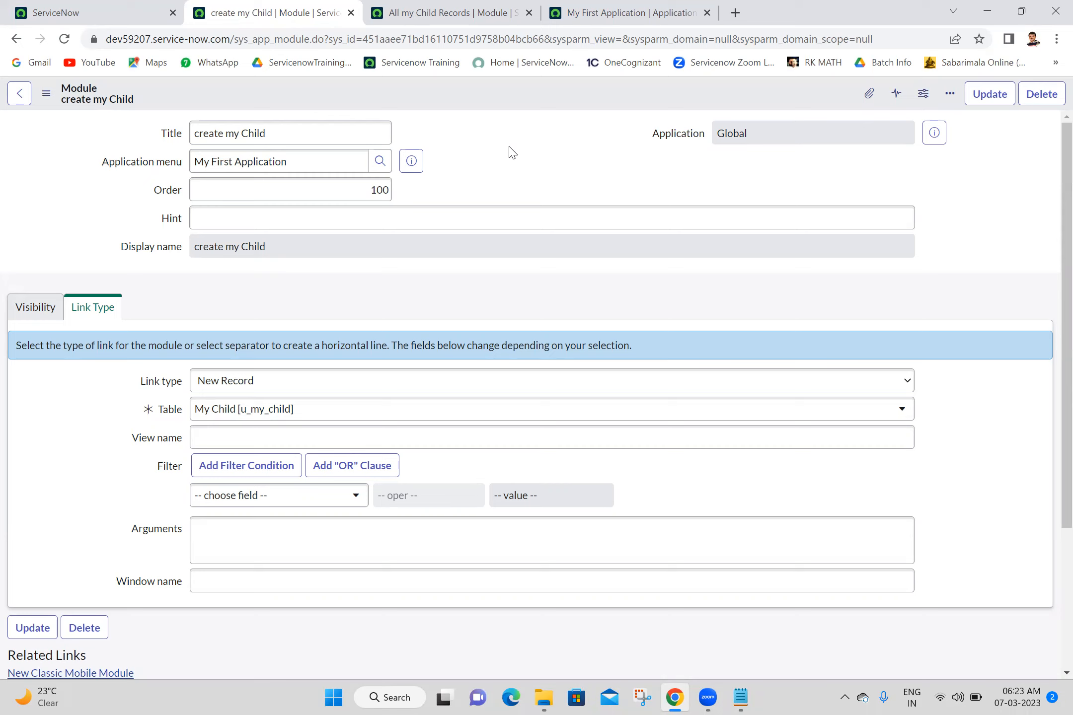
- Open System Definition > Modules in a new tab and start a new module record
click(116, 8)
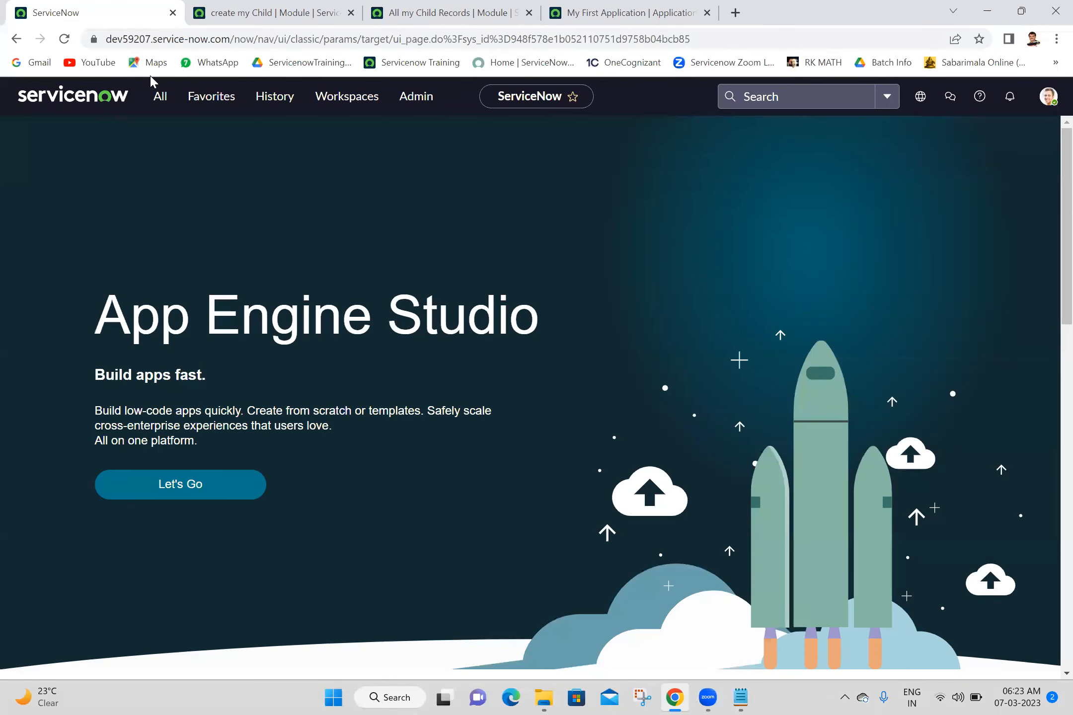
click(162, 107)
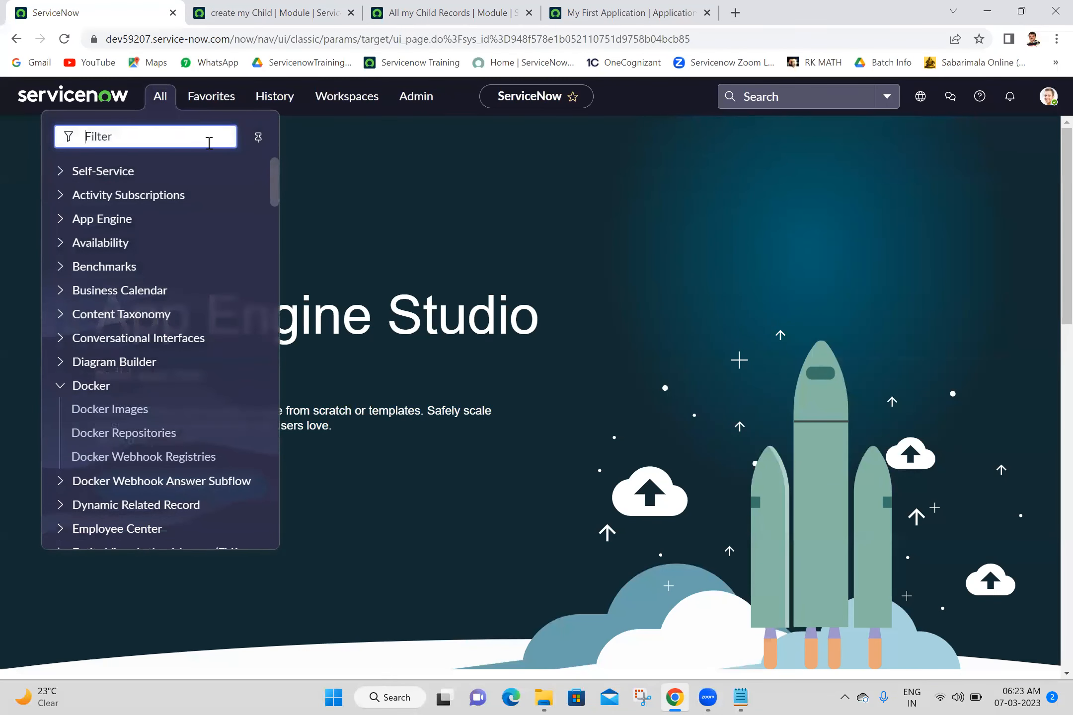
text(modules)
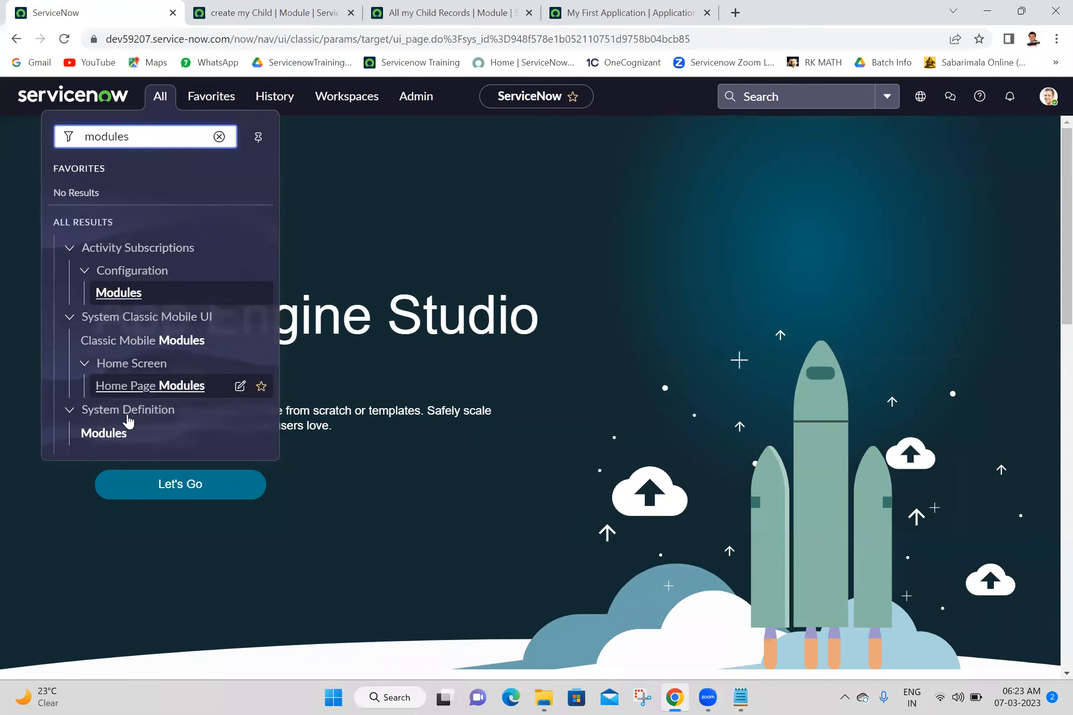
click(113, 436)
middle_click(113, 435)
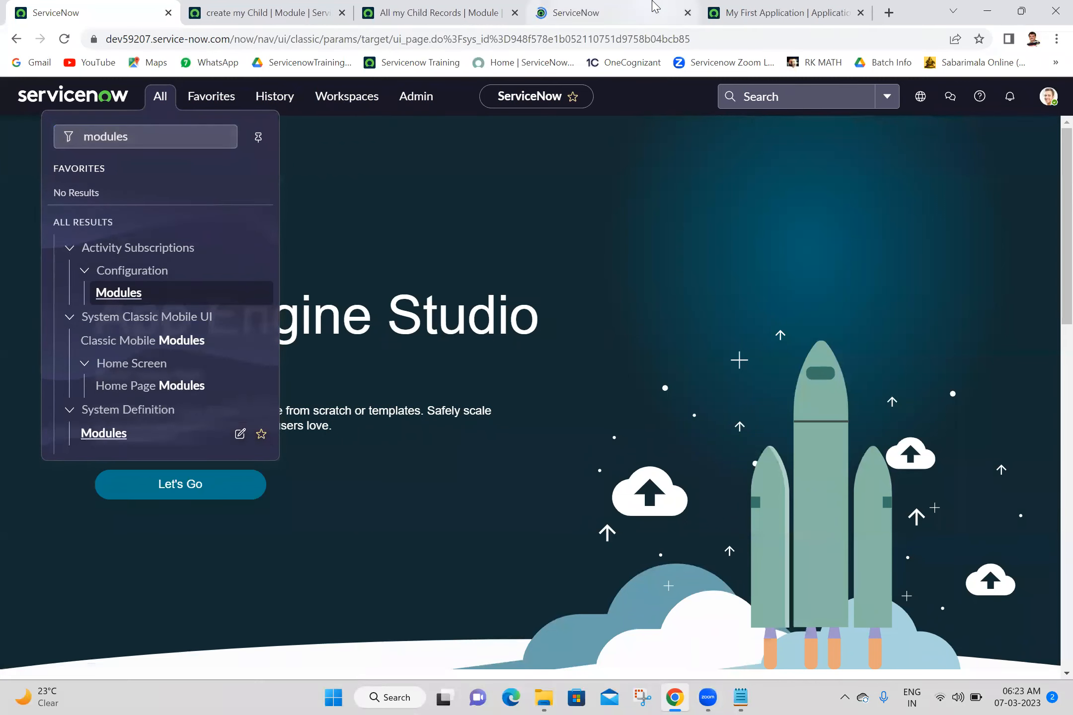
click(655, 7)
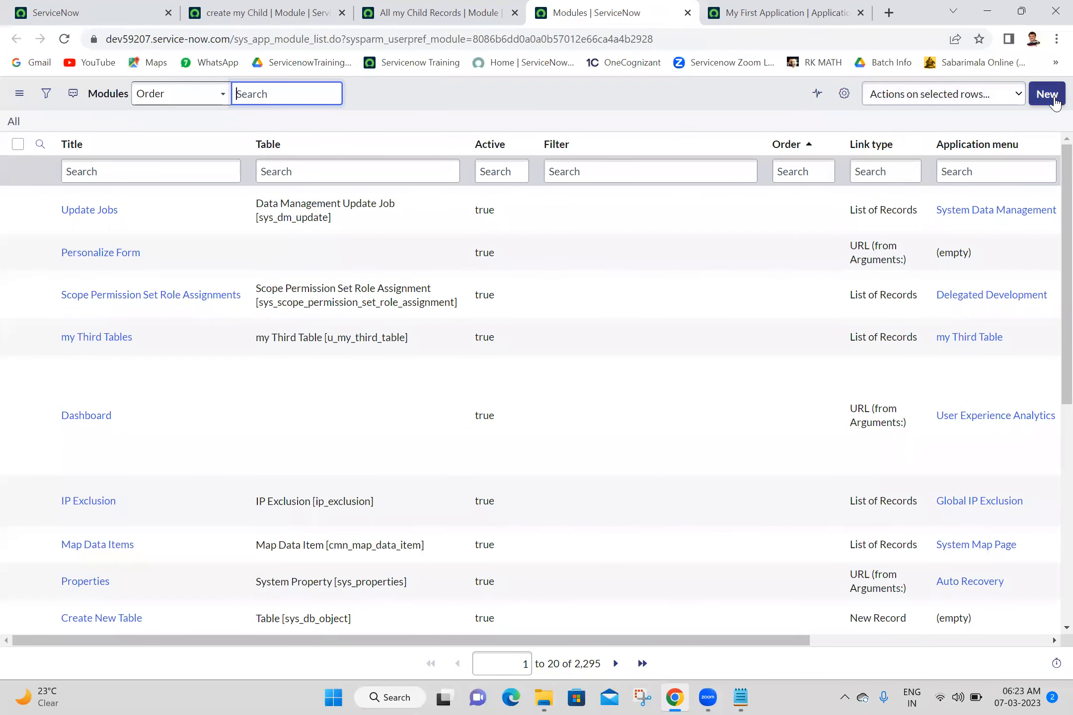
click(1047, 94)
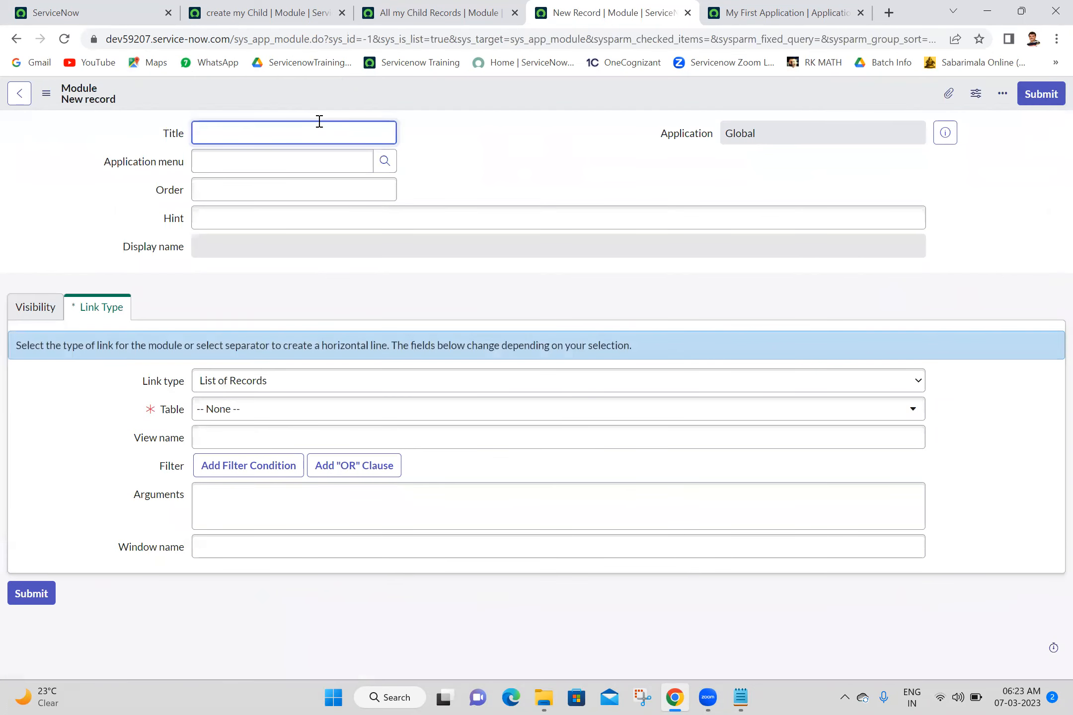
click(112, 15)
click(793, 10)
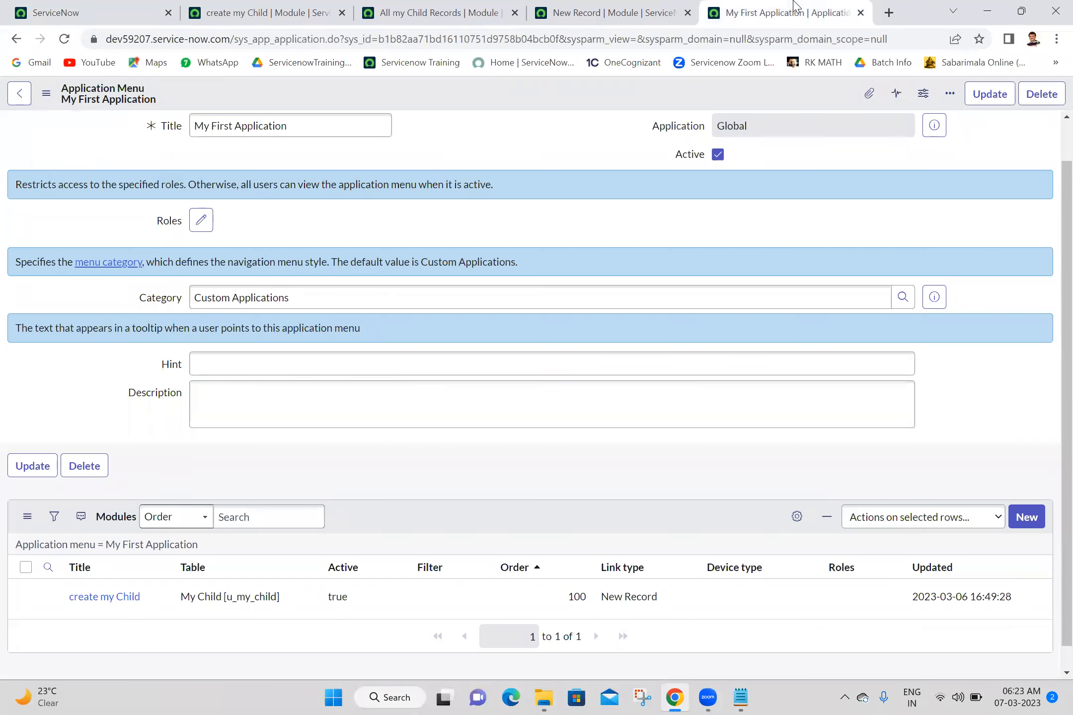
click(571, 15)
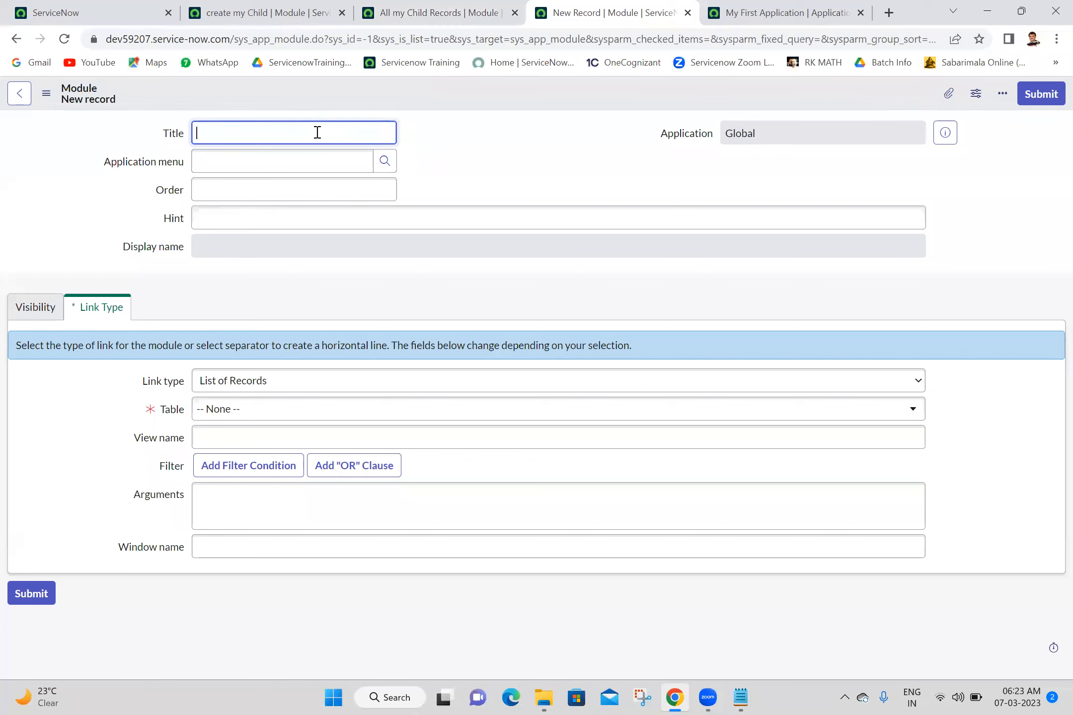
- Make the new module a Separator with order 300
click(275, 380)
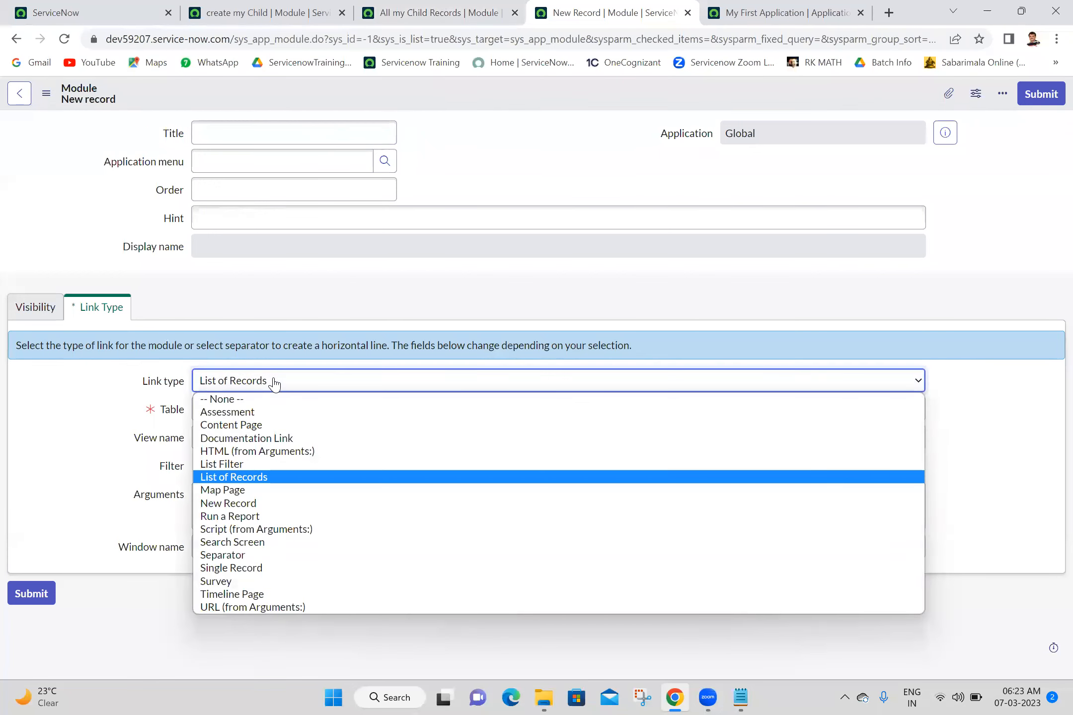
click(245, 555)
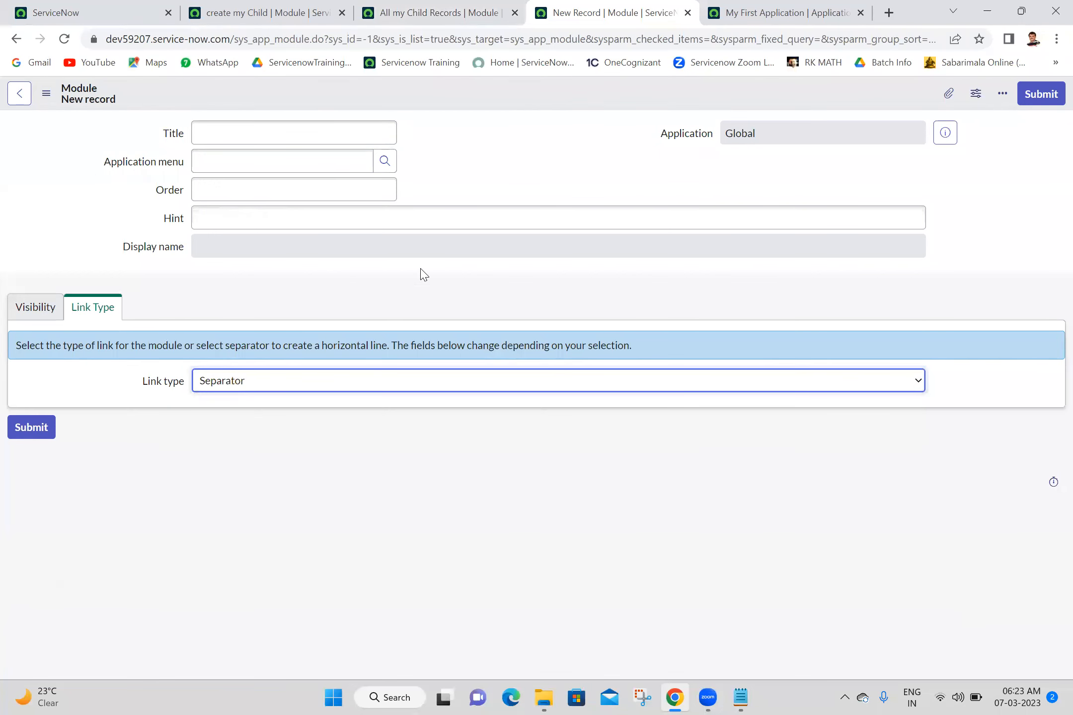
click(296, 190)
text(300)
- Title the separator module 'Incidents'
click(318, 135)
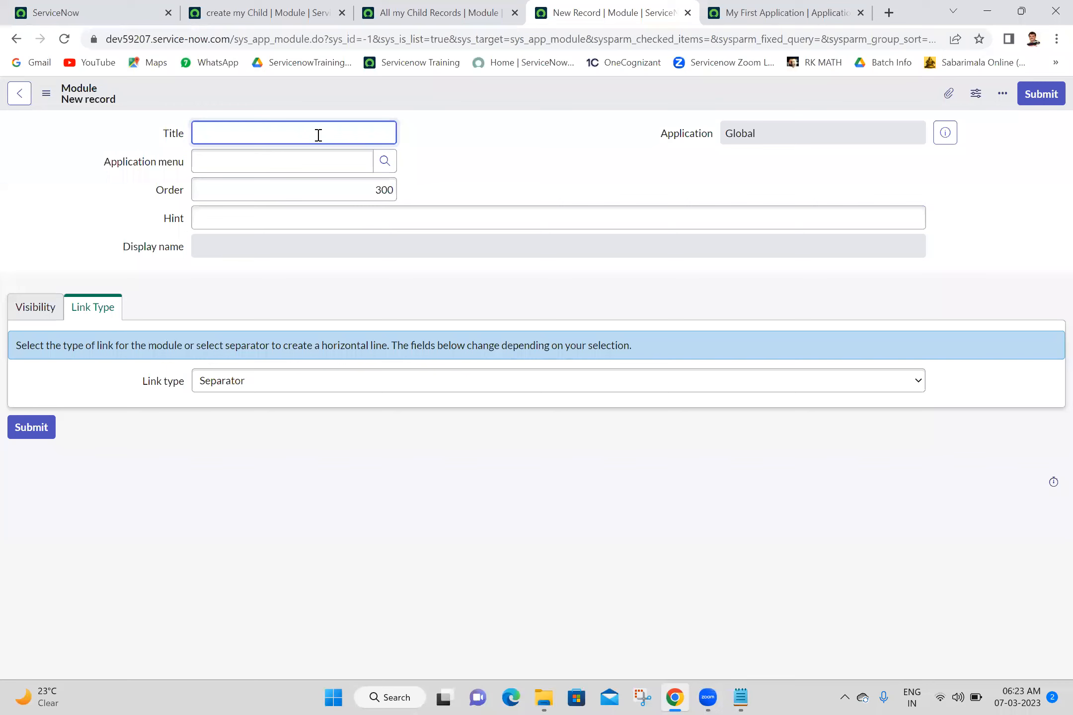
text(U)
key(BackSpace)
text(U)
key(BackSpace)
text(Inc)
key(BackSpace)
key(BackSpace)
key(BackSpace)
text(M)
key(BackSpace)
text(Incidentss)
- Assign it to My First Application and save the Incidents module
click(339, 149)
text(my fir)
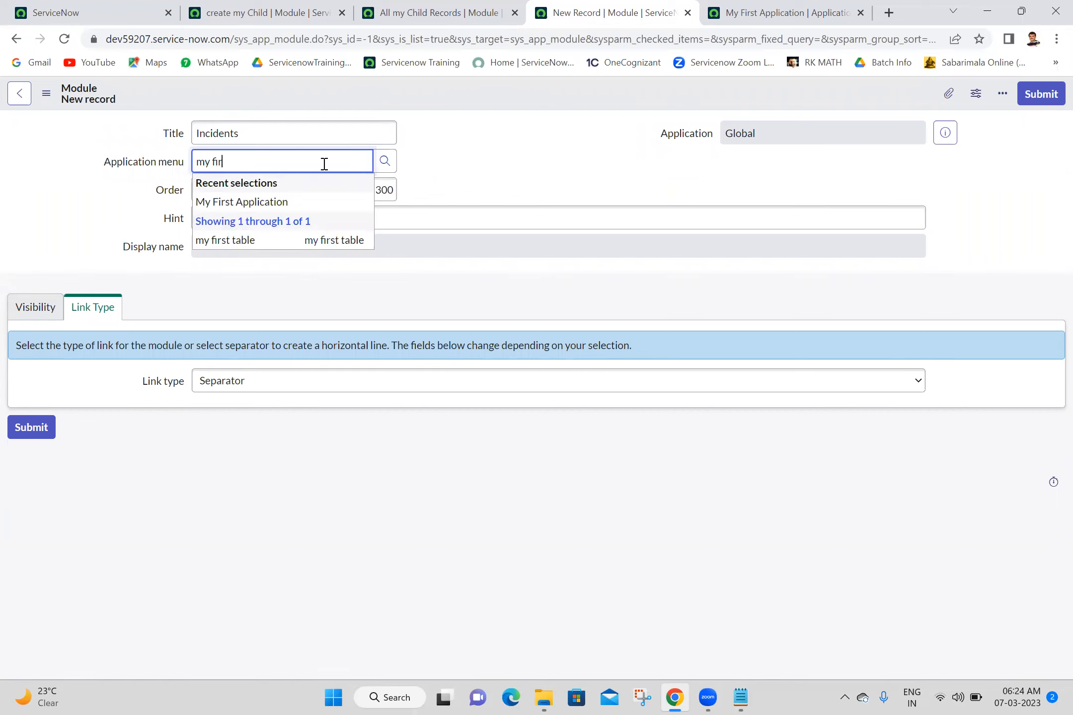
click(281, 203)
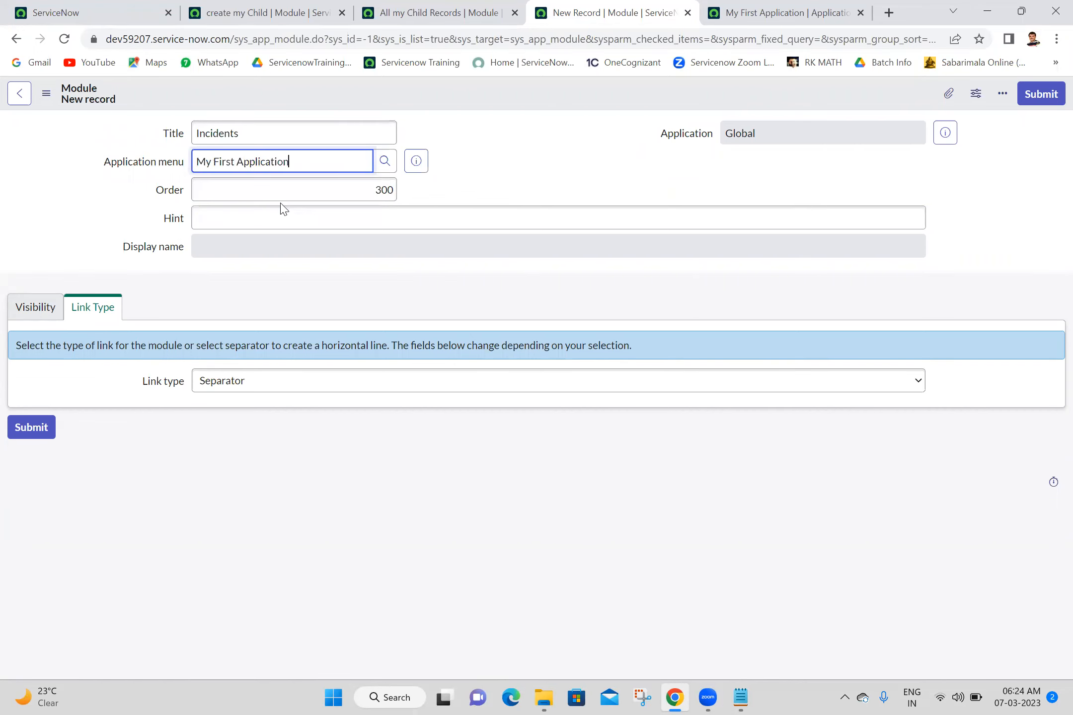
right_click(500, 89)
click(513, 95)
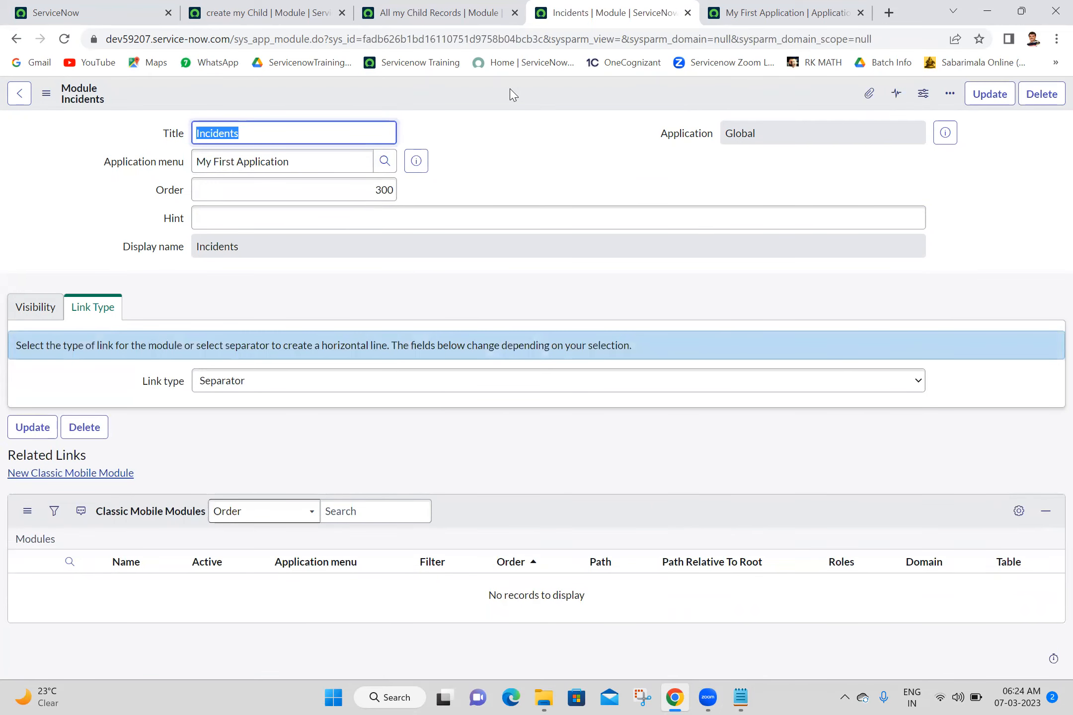
- Reload the home page and review the All my Child Records, create my Child and Incidents modules
click(128, 7)
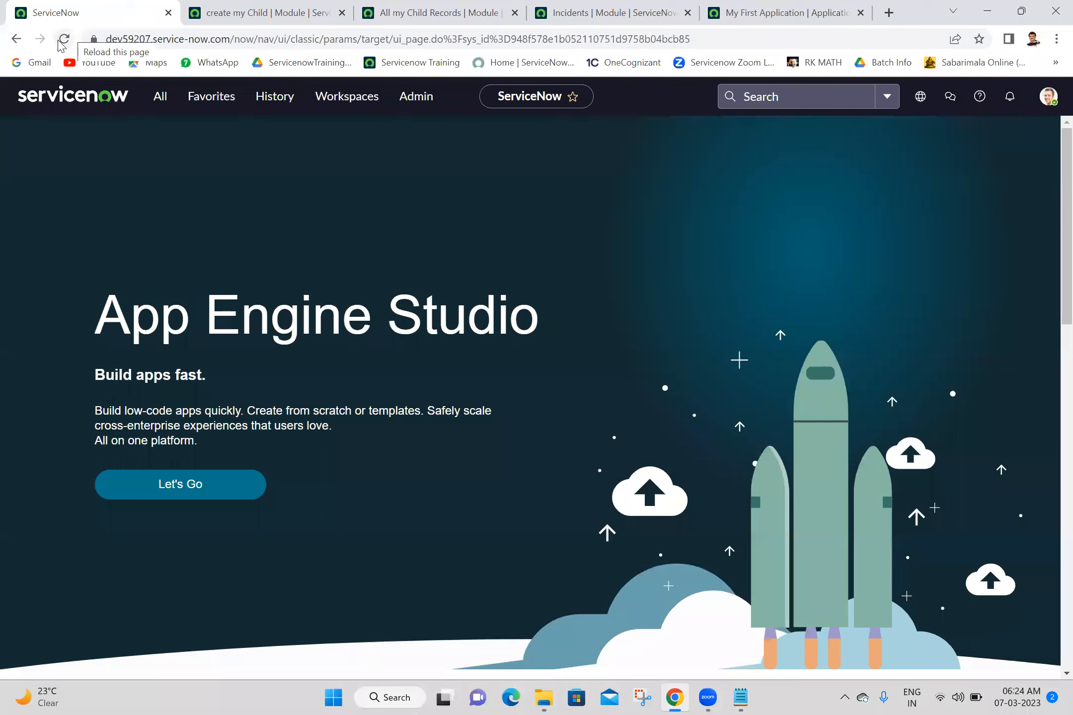
click(63, 41)
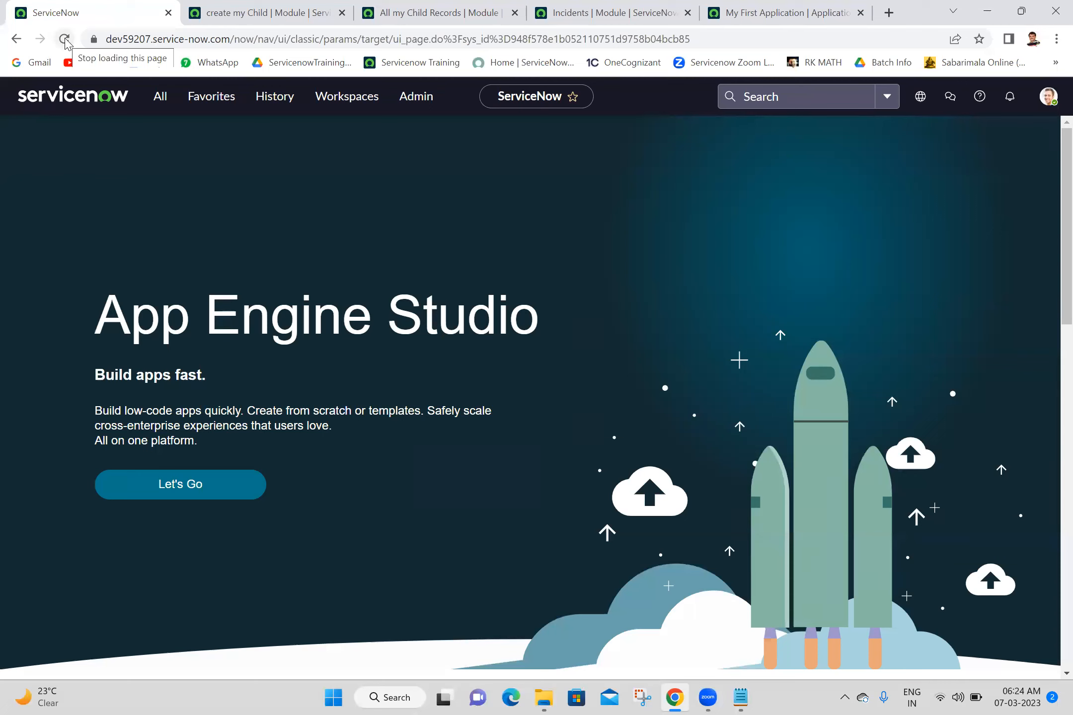
click(160, 96)
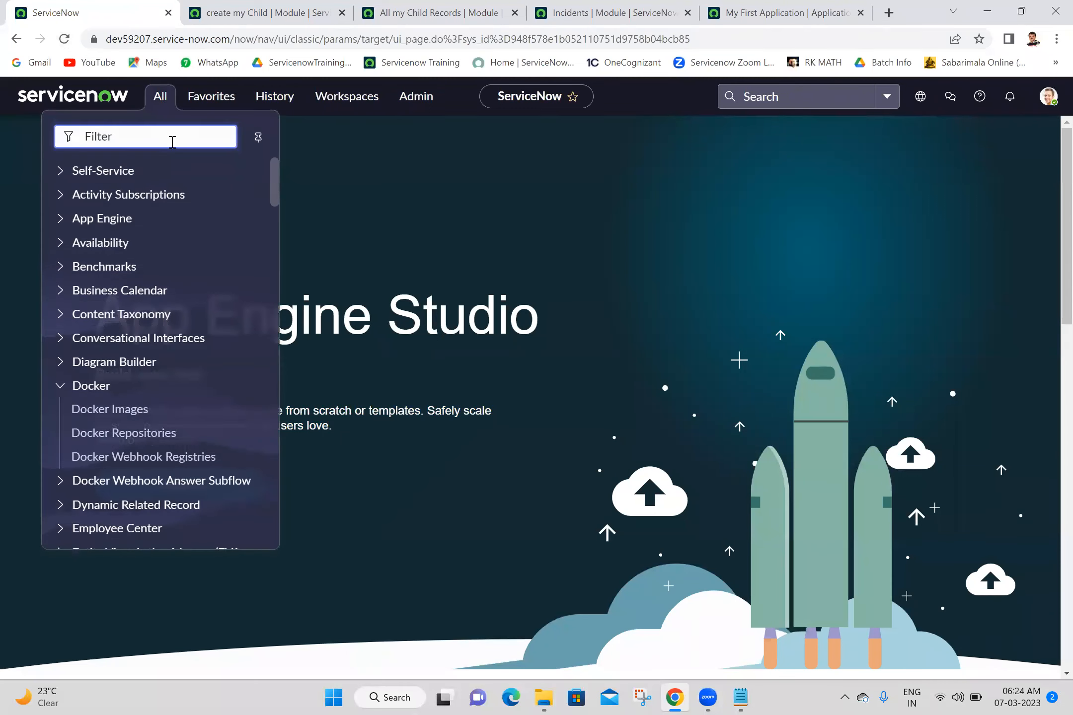
text(my fi)
key(BackSpace)
key(BackSpace)
key(BackSpace)
key(BackSpace)
key(BackSpace)
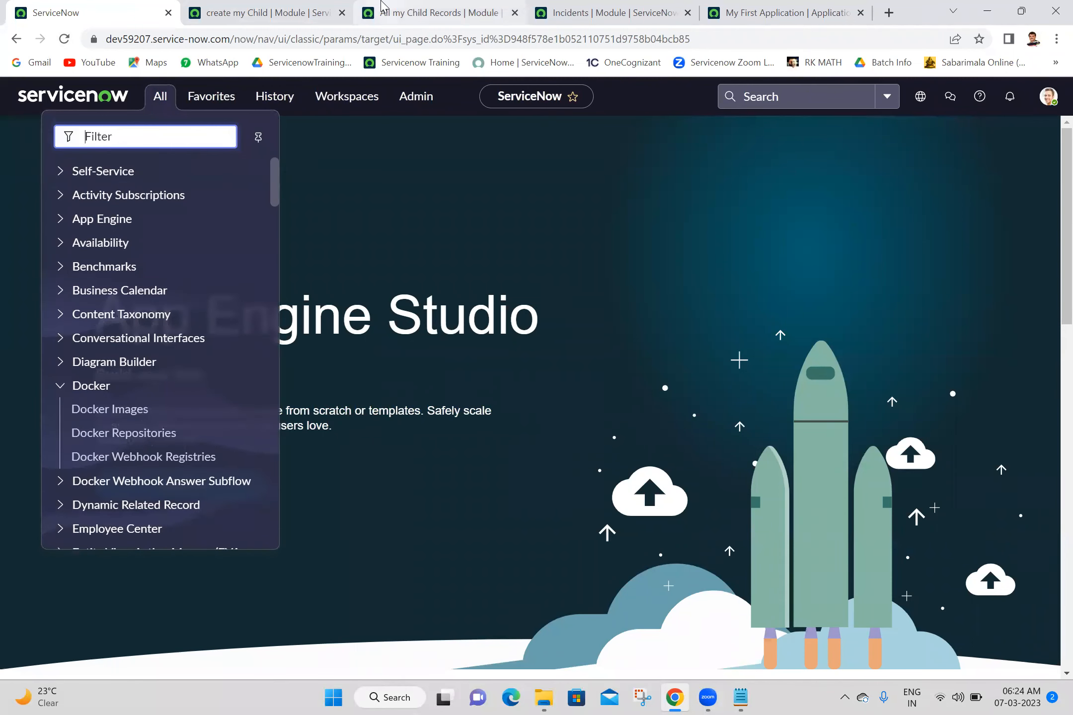
click(382, 7)
click(278, 7)
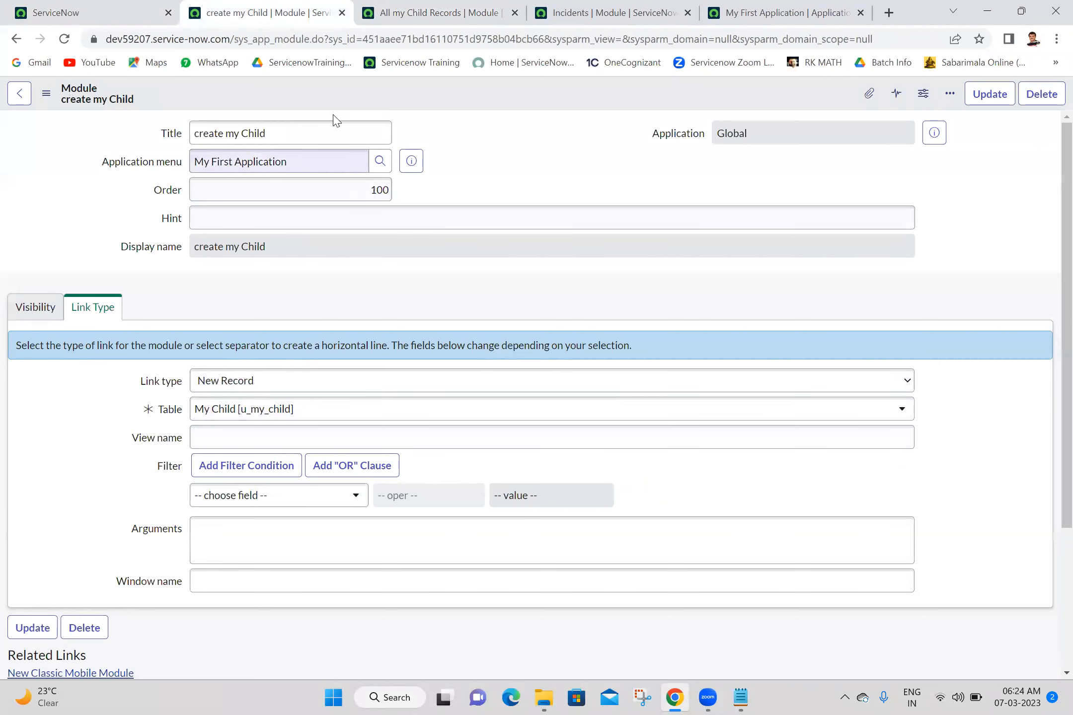
click(547, 6)
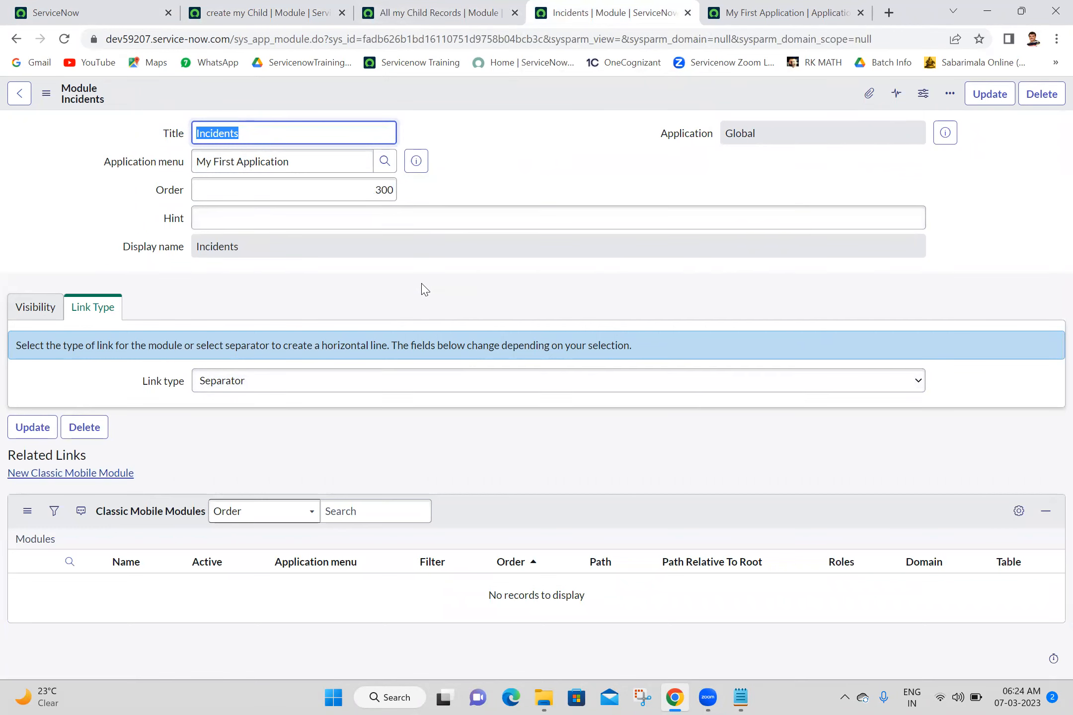
click(268, 13)
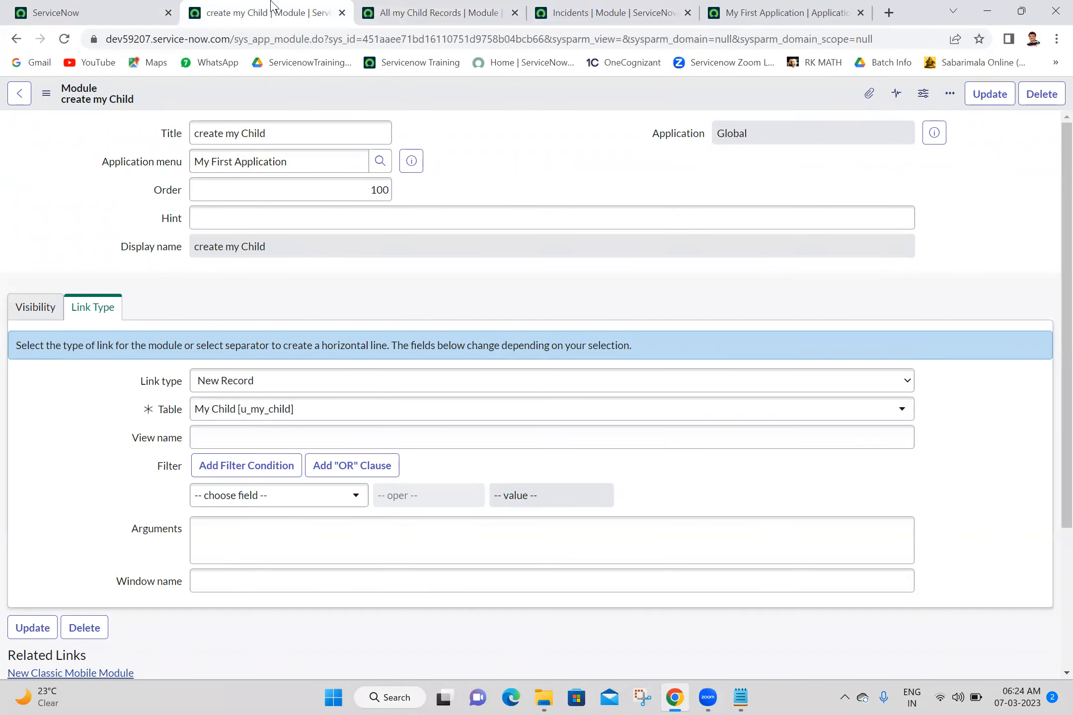
- Open System Definition > Modules from the 'modules' navigator filter and start a new module record
click(144, 9)
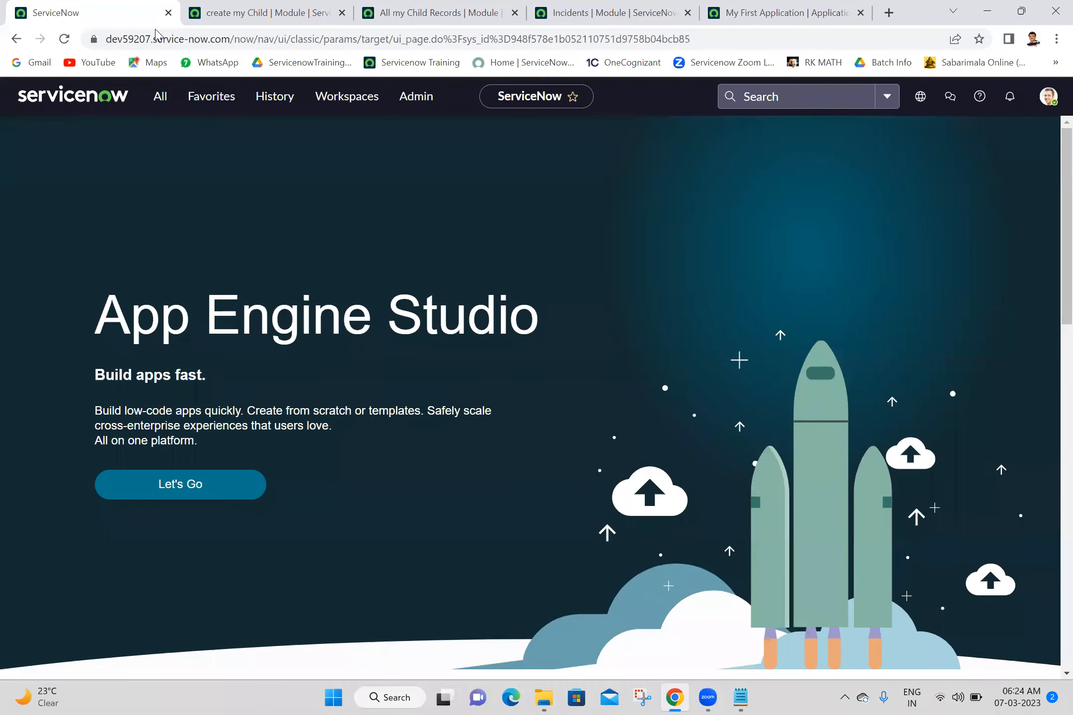
click(161, 99)
text(modules)
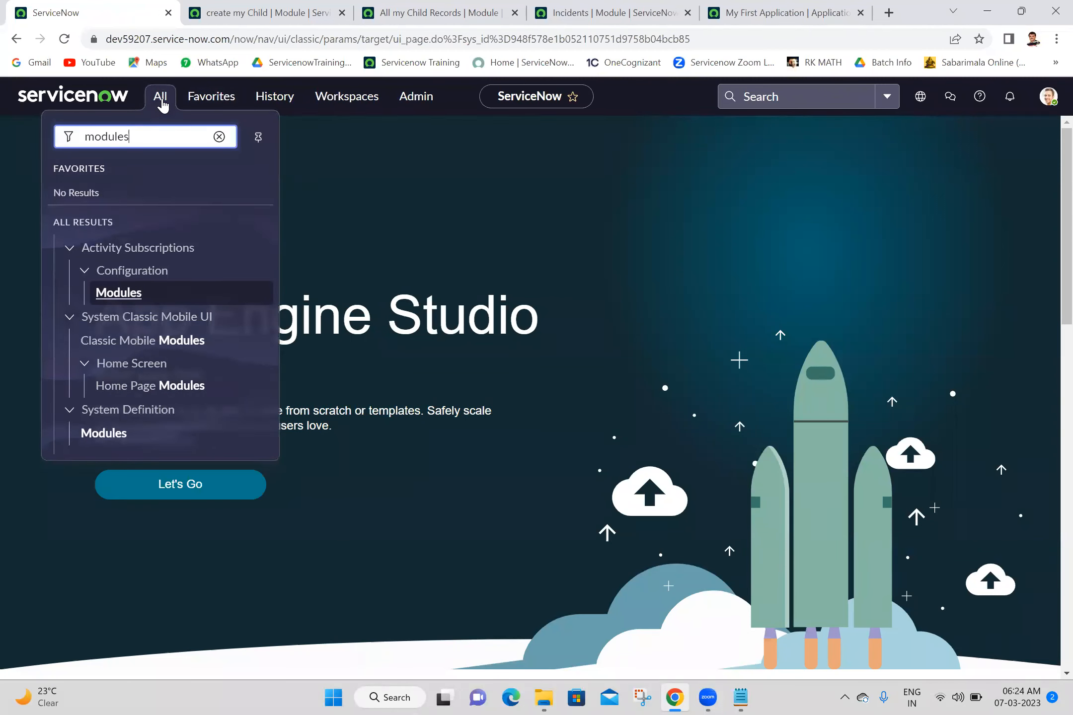
click(102, 434)
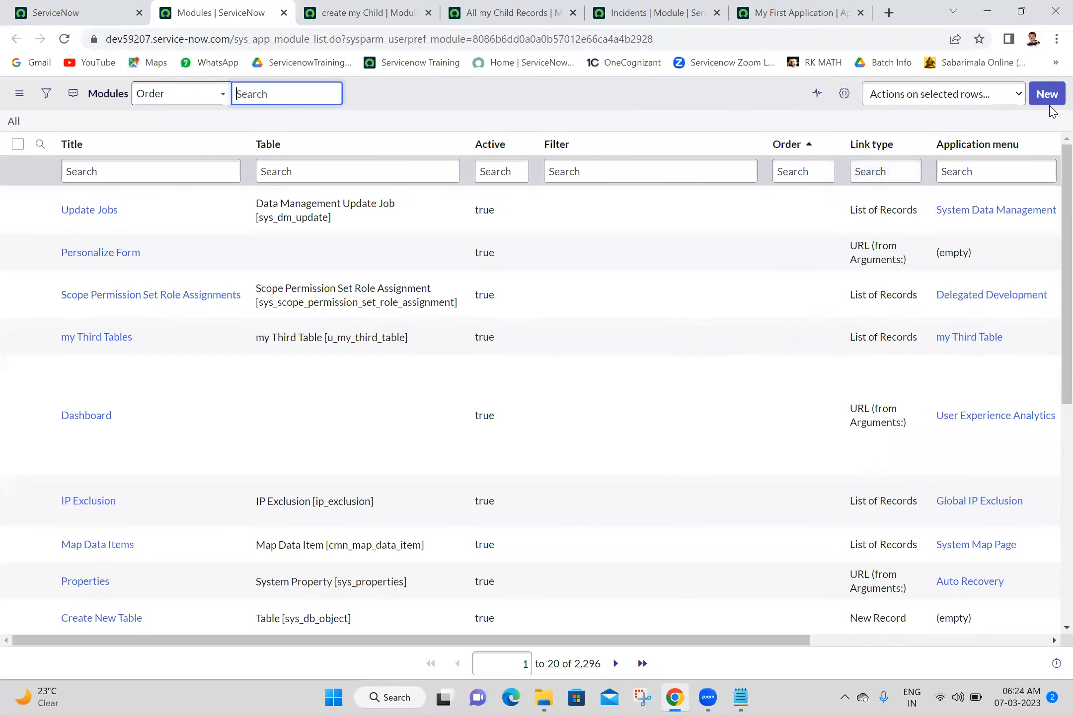
click(1043, 99)
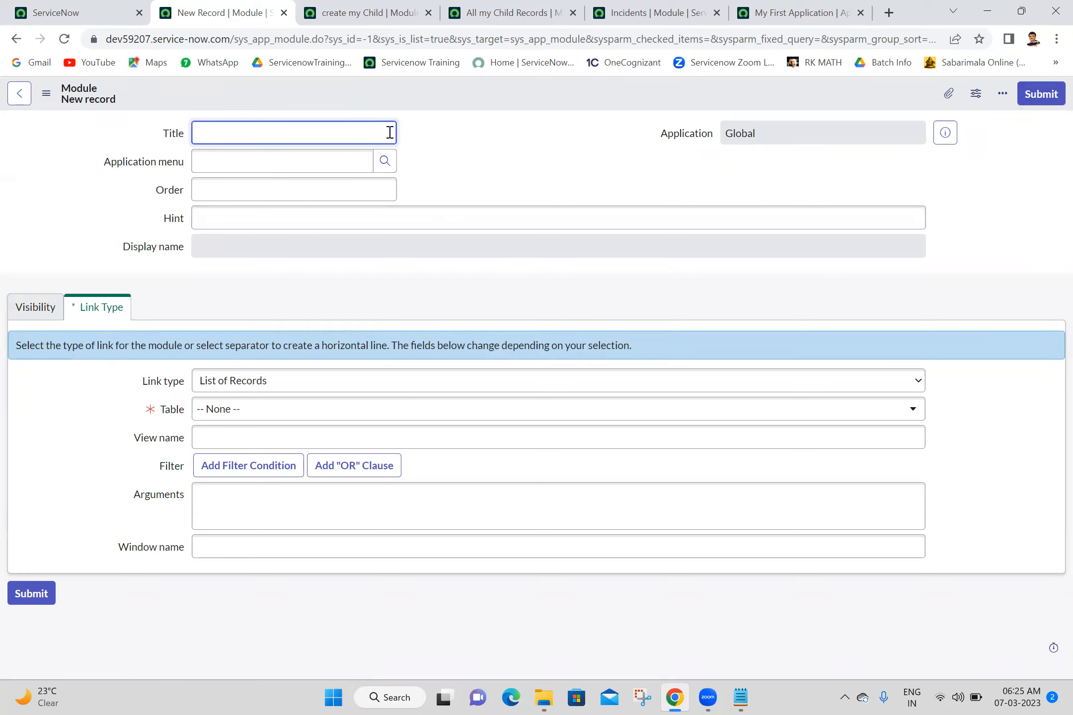
- Title the new module 'my Incidents' under My First Application
text(my Incidents)
click(521, 164)
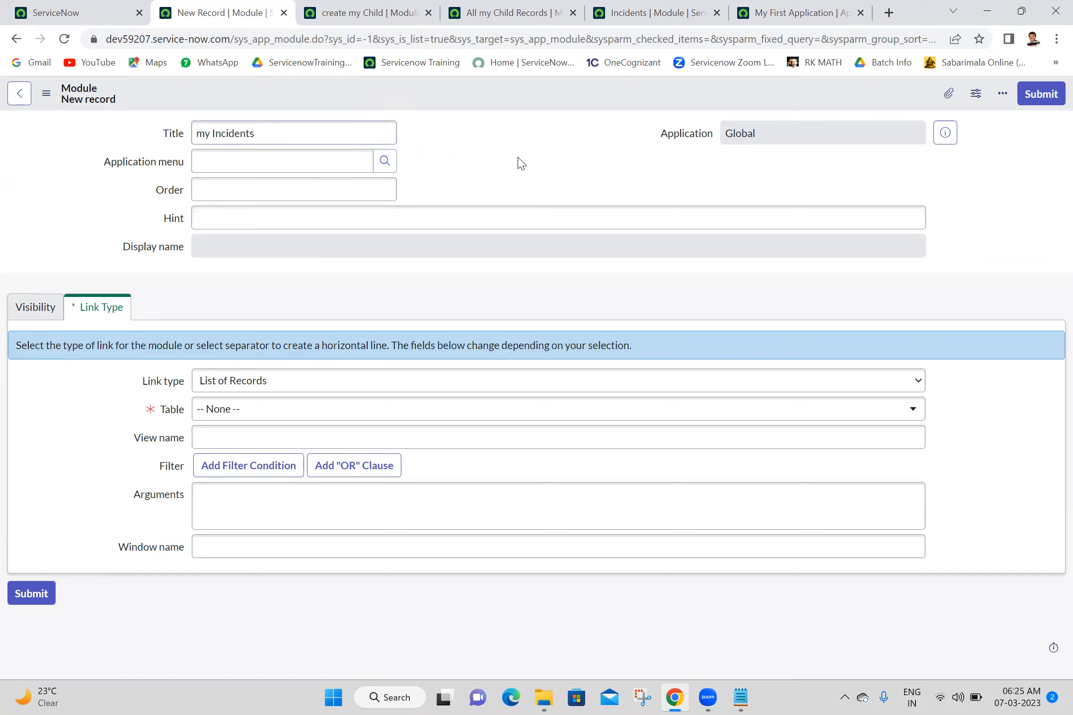
click(325, 163)
text(my)
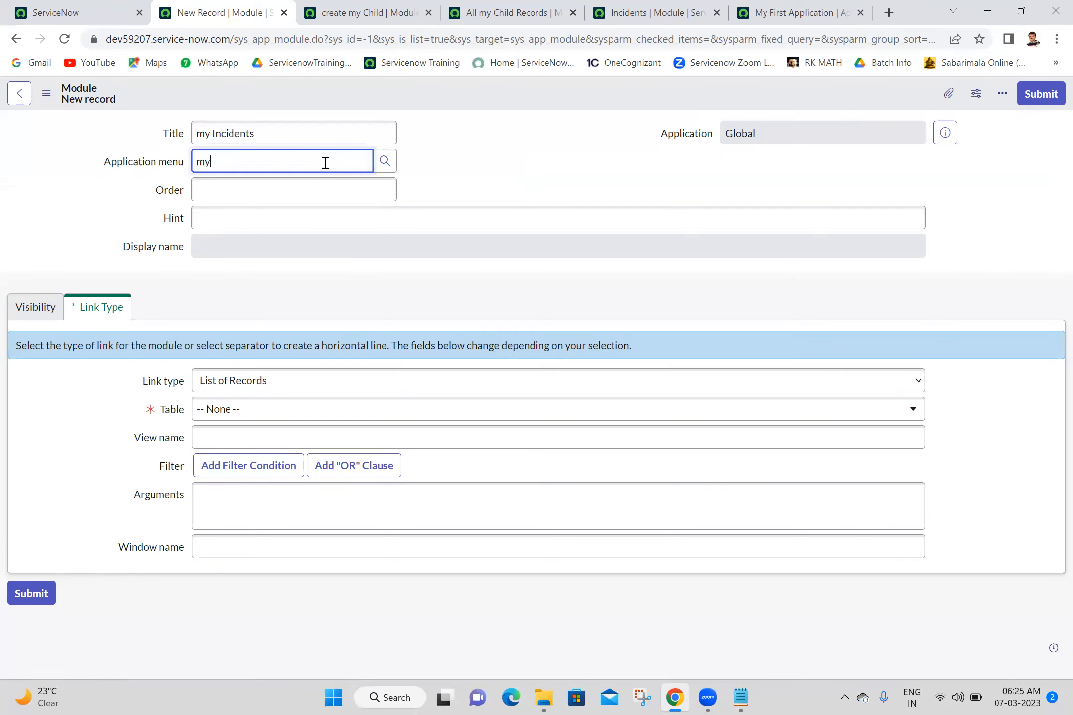
text( fi)
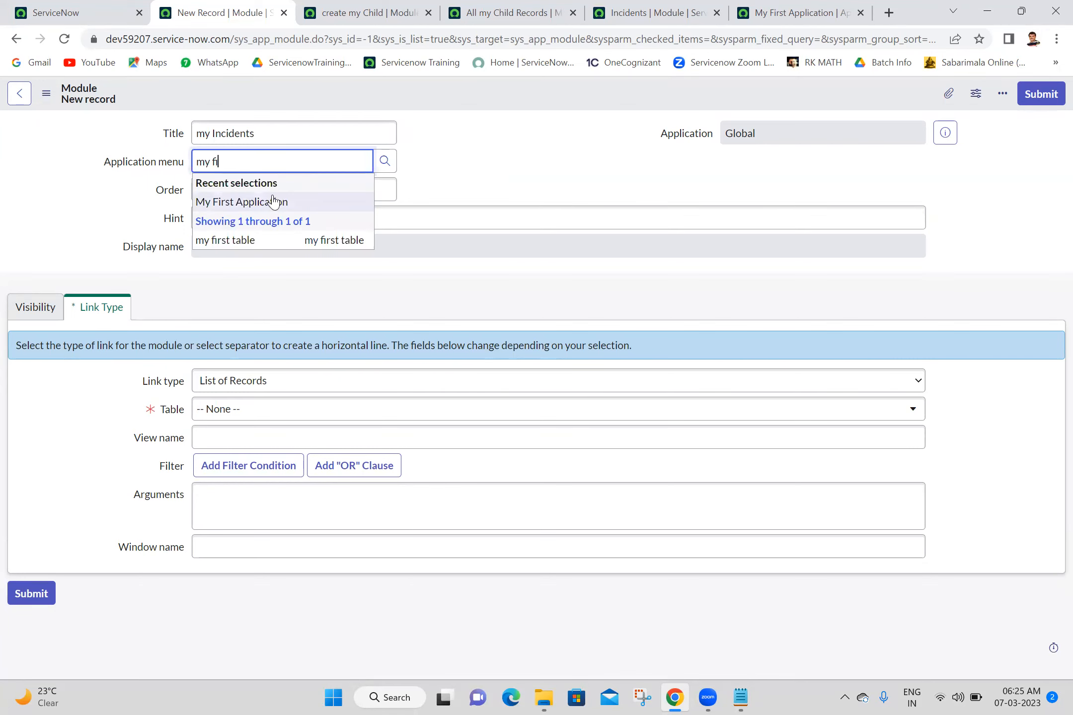
click(273, 201)
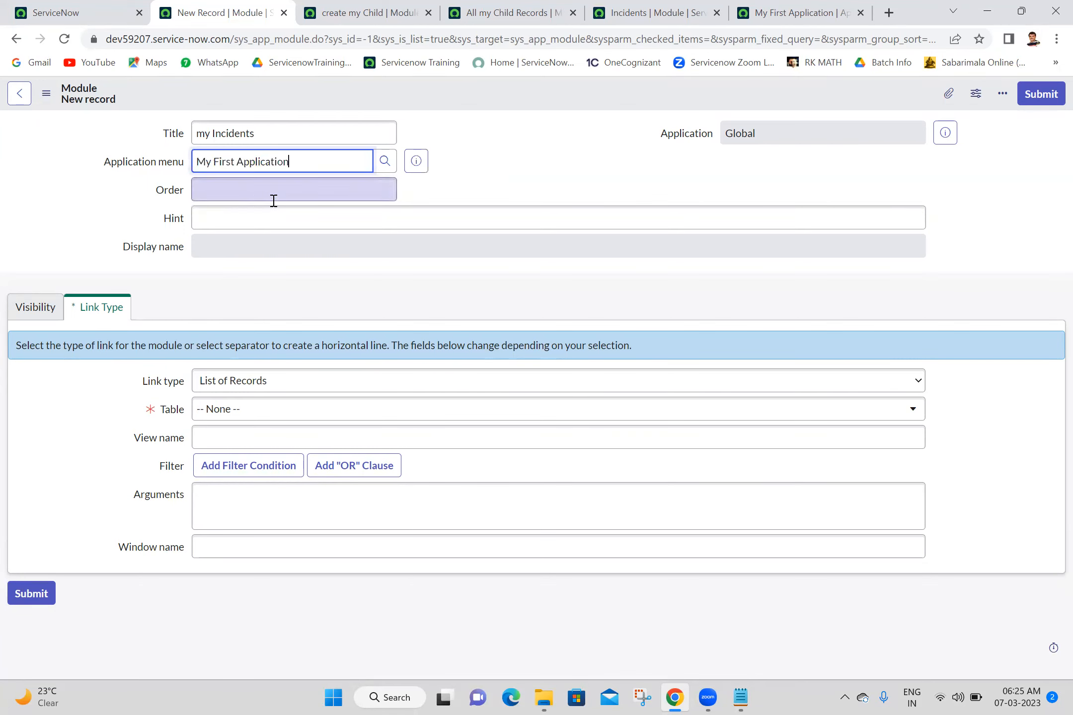
- Set its link type to URL (from Arguments:) and order to 400
click(278, 379)
click(242, 608)
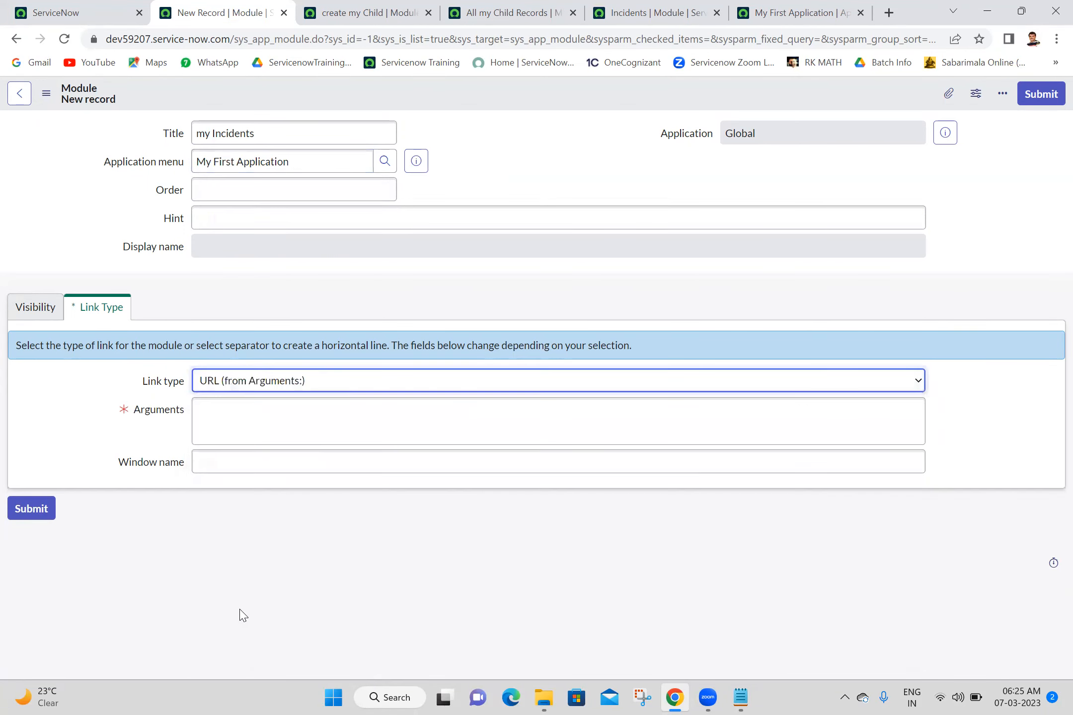
click(297, 423)
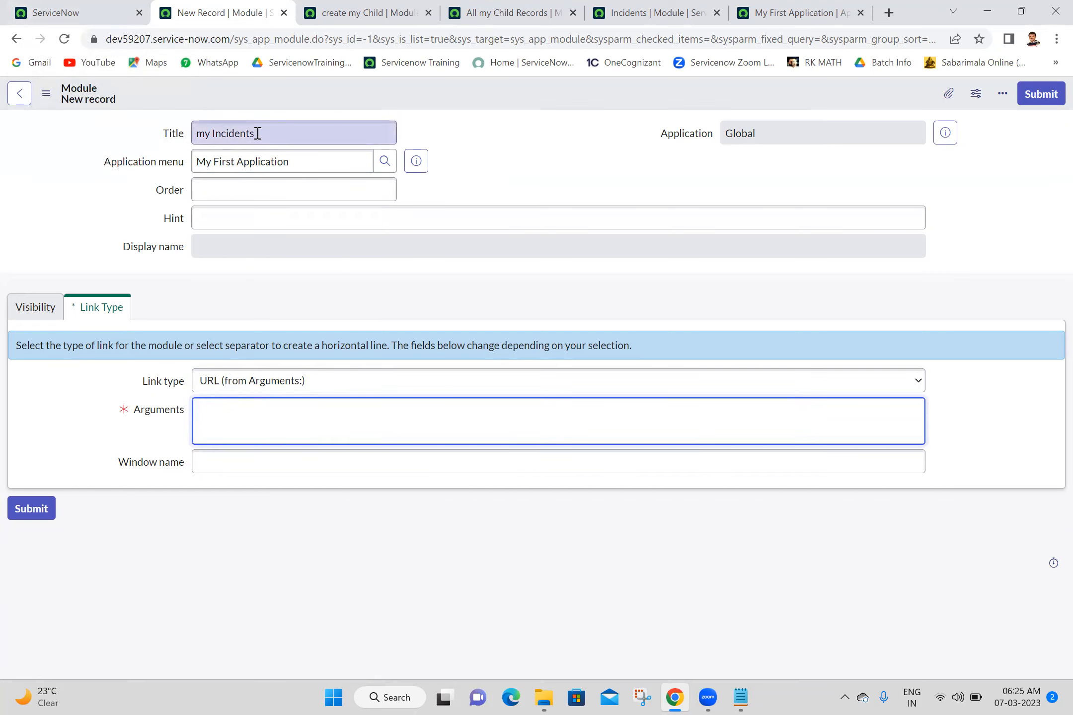
click(228, 187)
text(400)
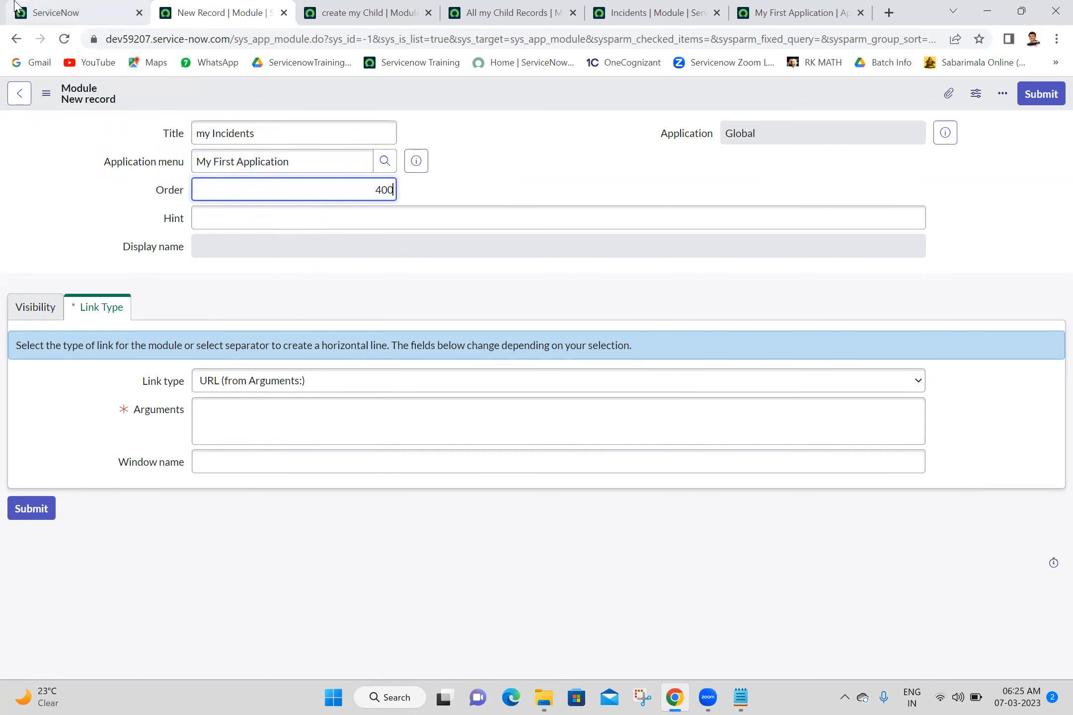
click(74, 13)
click(157, 97)
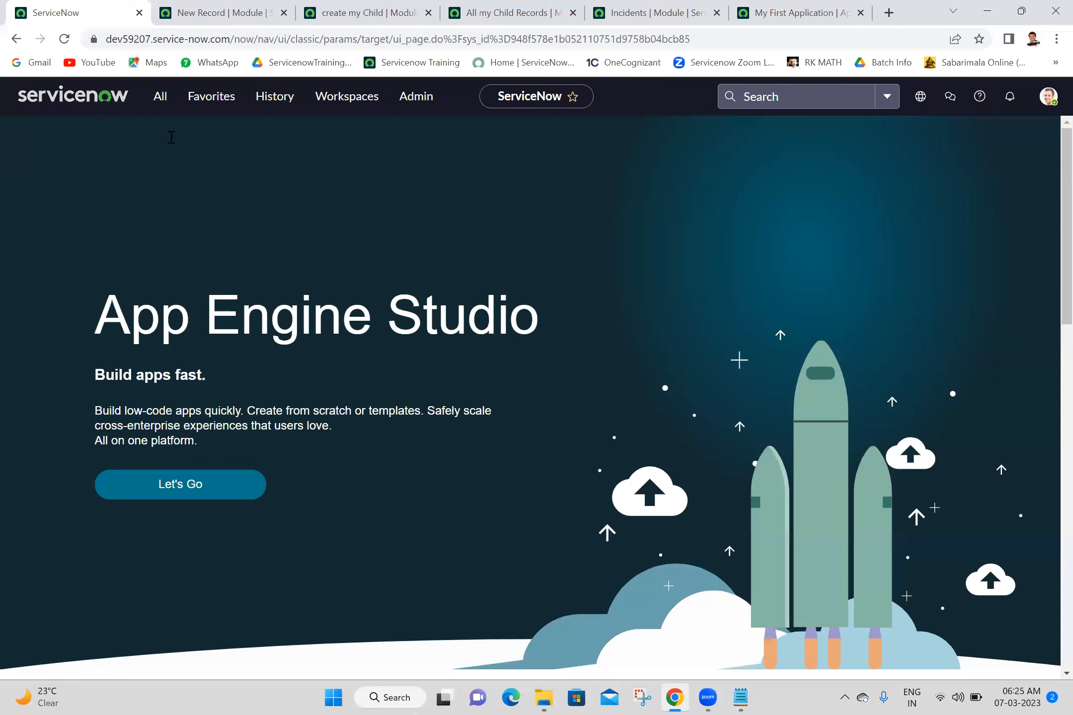
- Open incident.LIST and filter it to incidents whose caller is System Administrator
text(in)
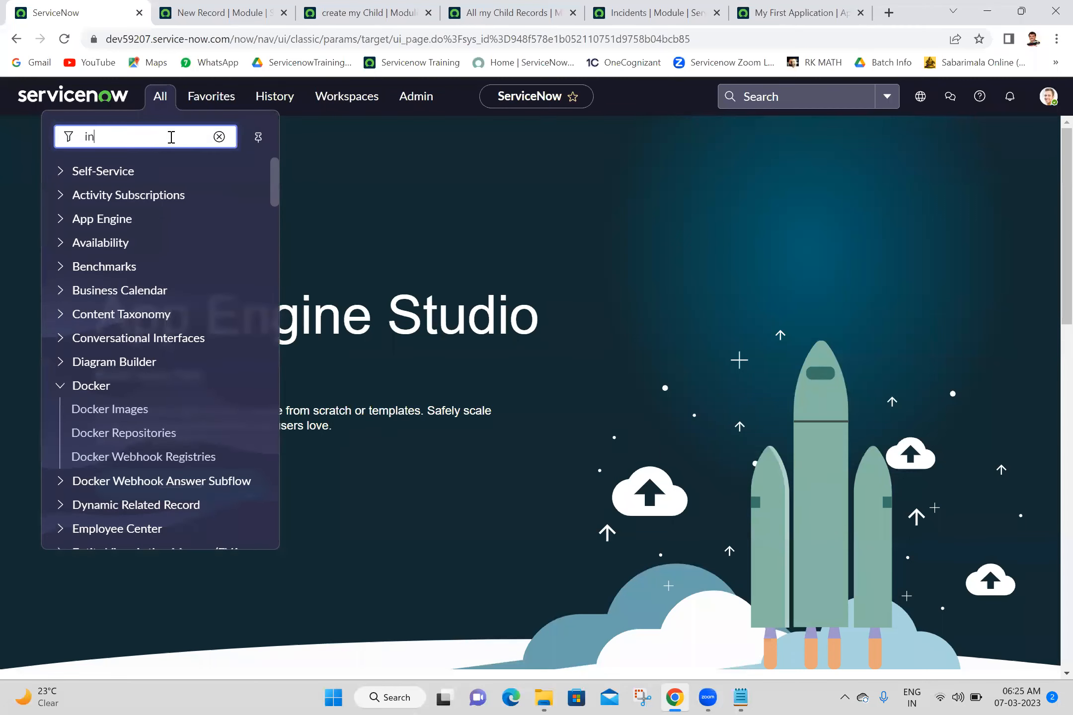
text(cident.LI)
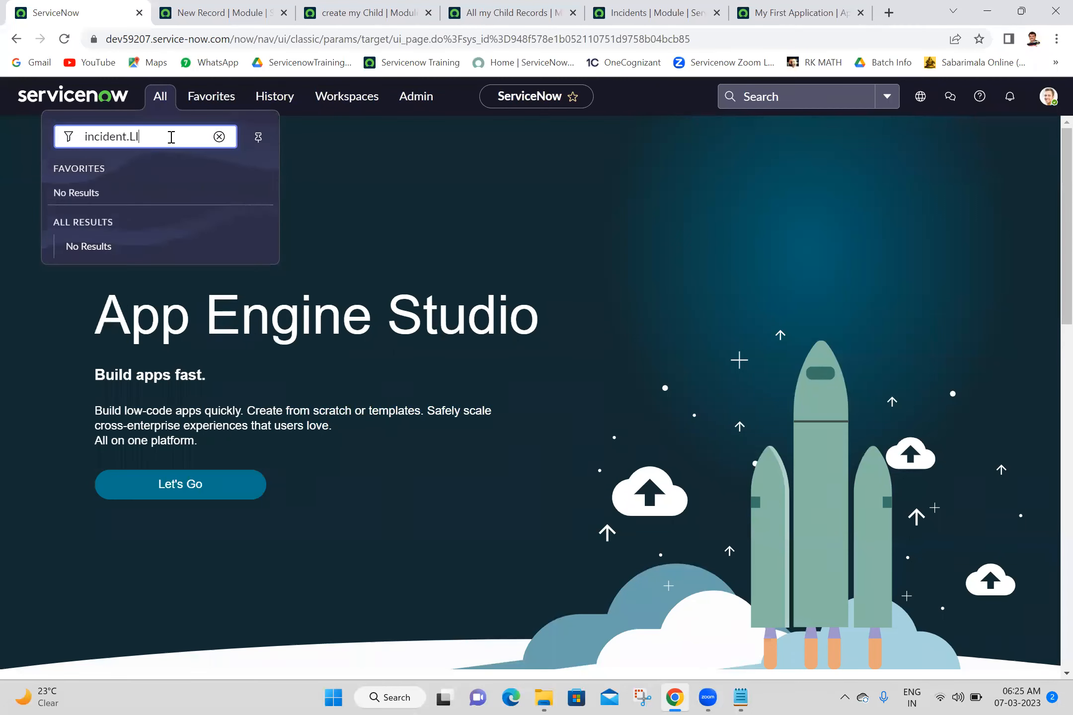
text(S)
text(T)
key(Return)
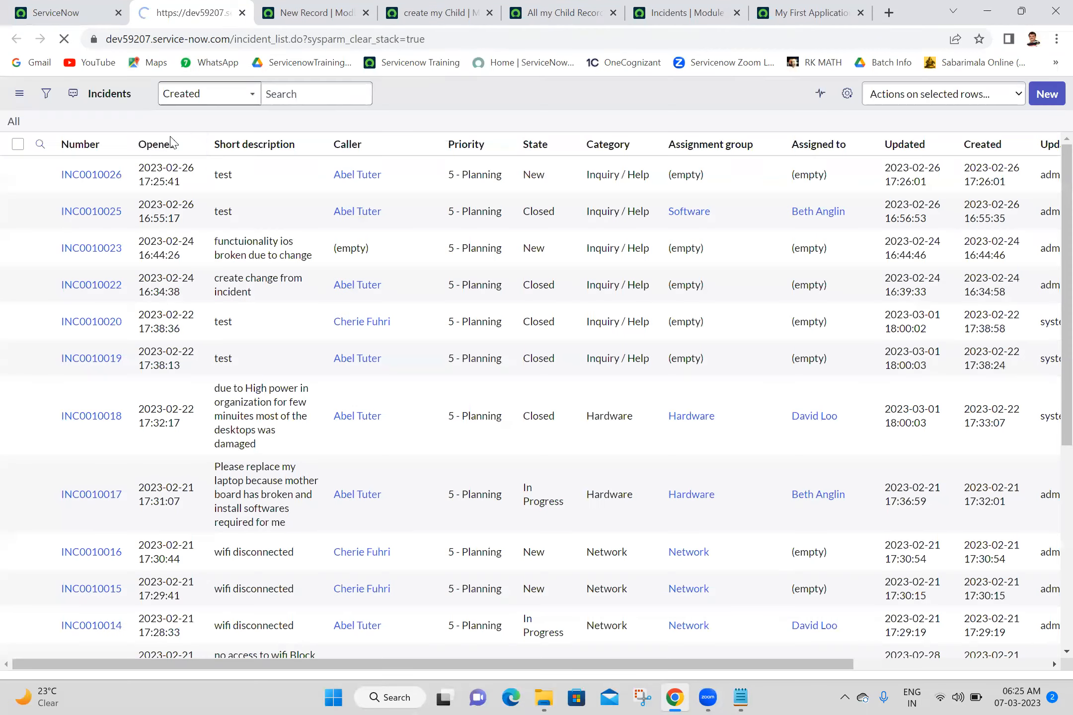
click(457, 111)
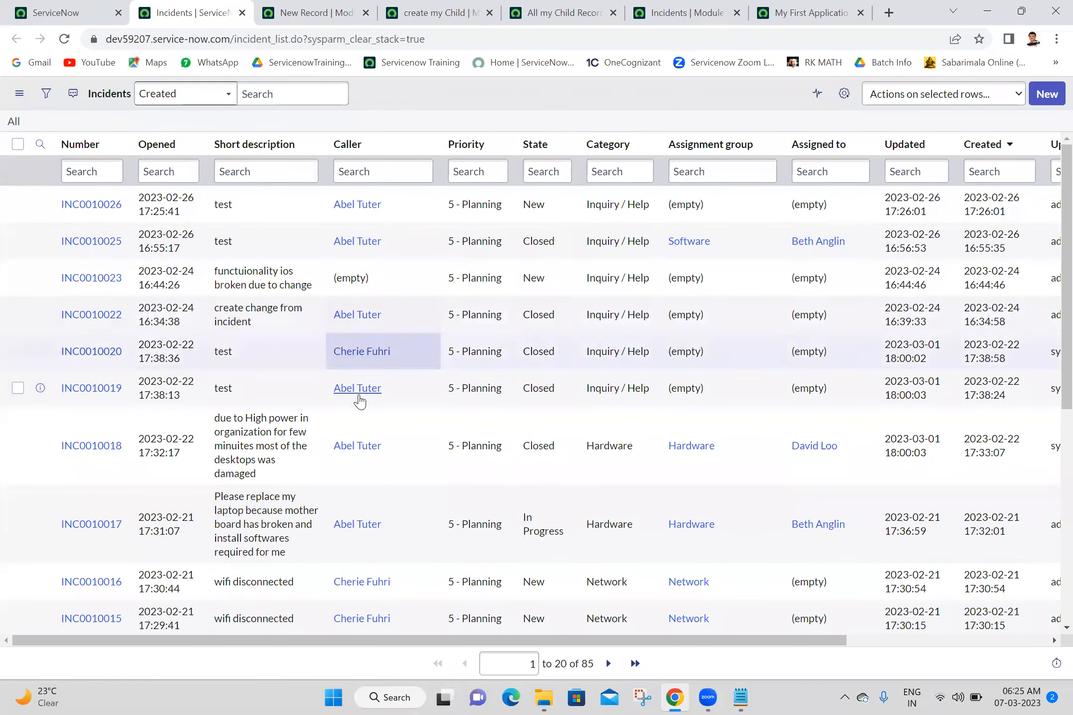
scroll(1052, 388, down, 8)
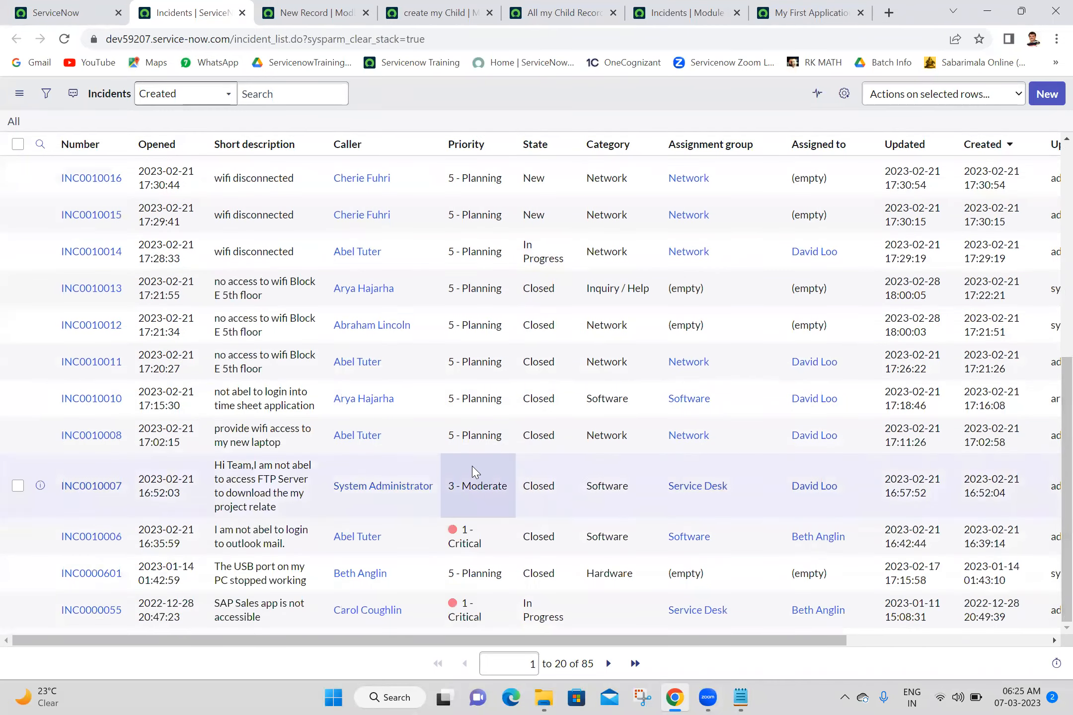
right_click(392, 463)
click(428, 472)
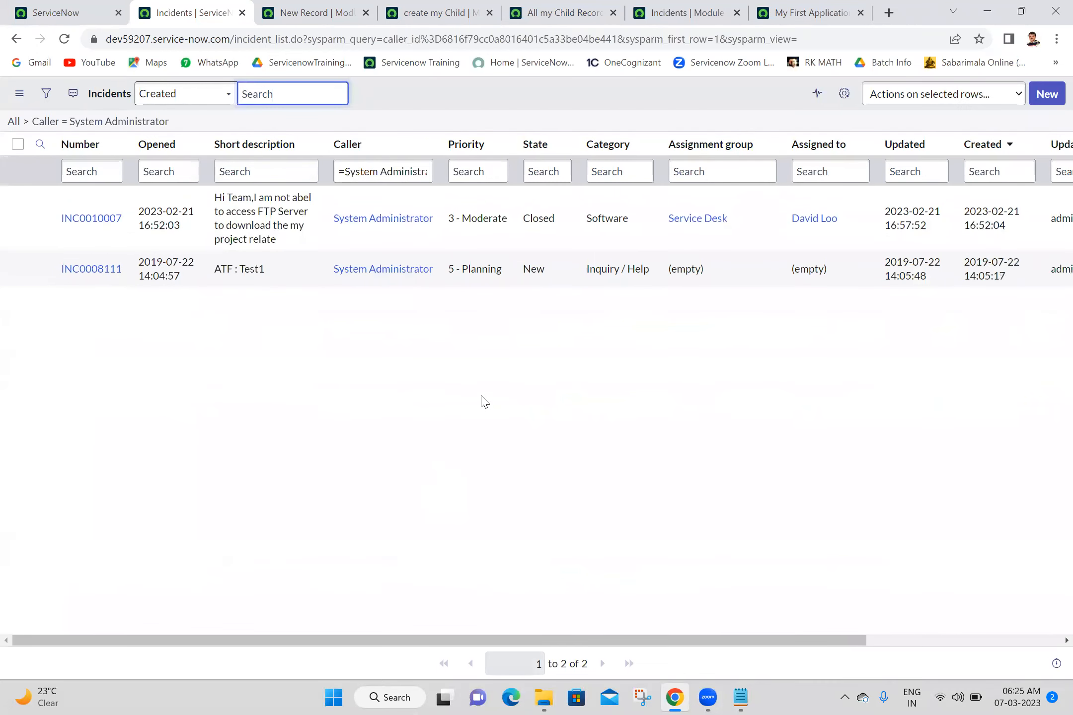
- Copy the filtered incident list's URL and return to the my Incidents module's Arguments field
right_click(130, 125)
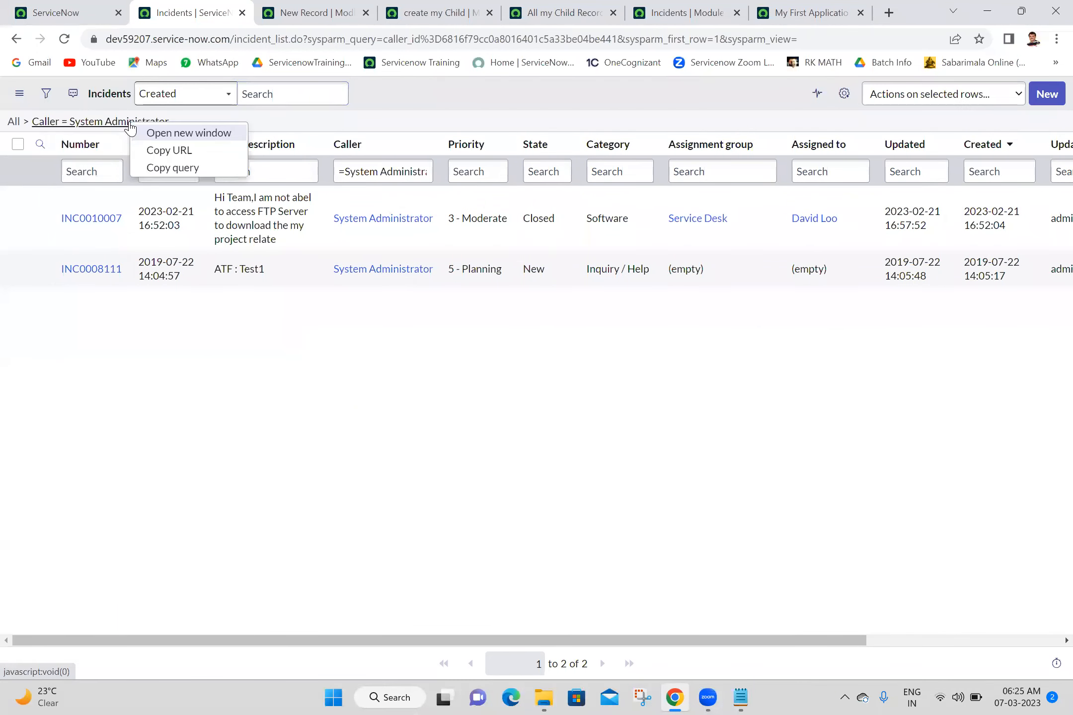
click(199, 157)
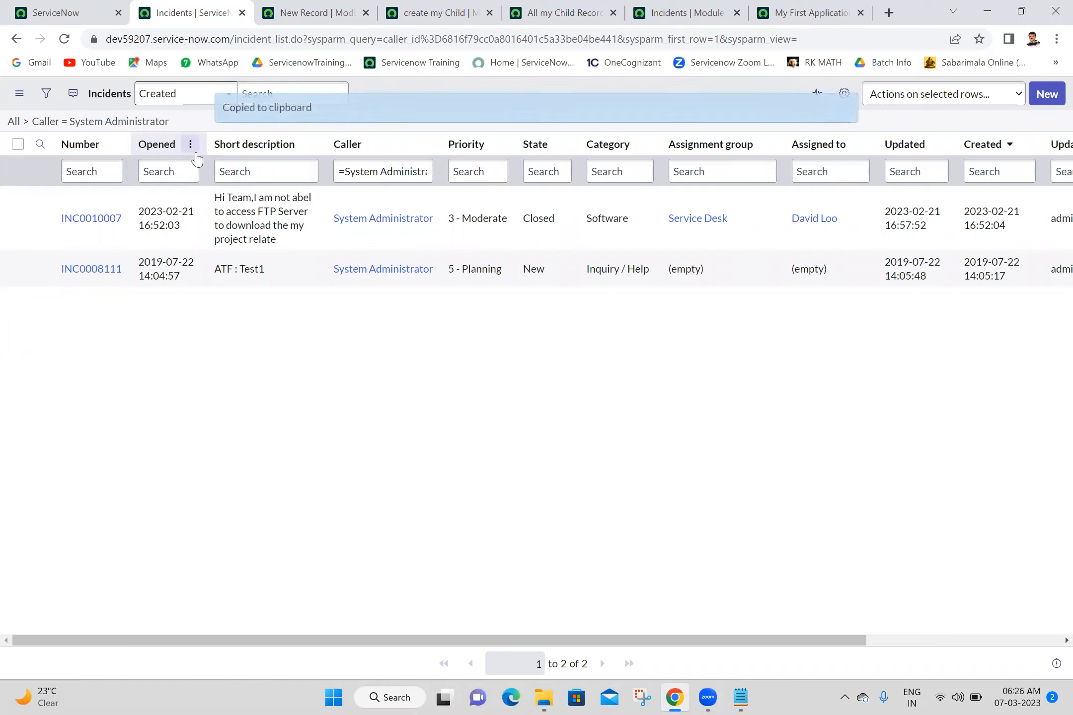
right_click(149, 124)
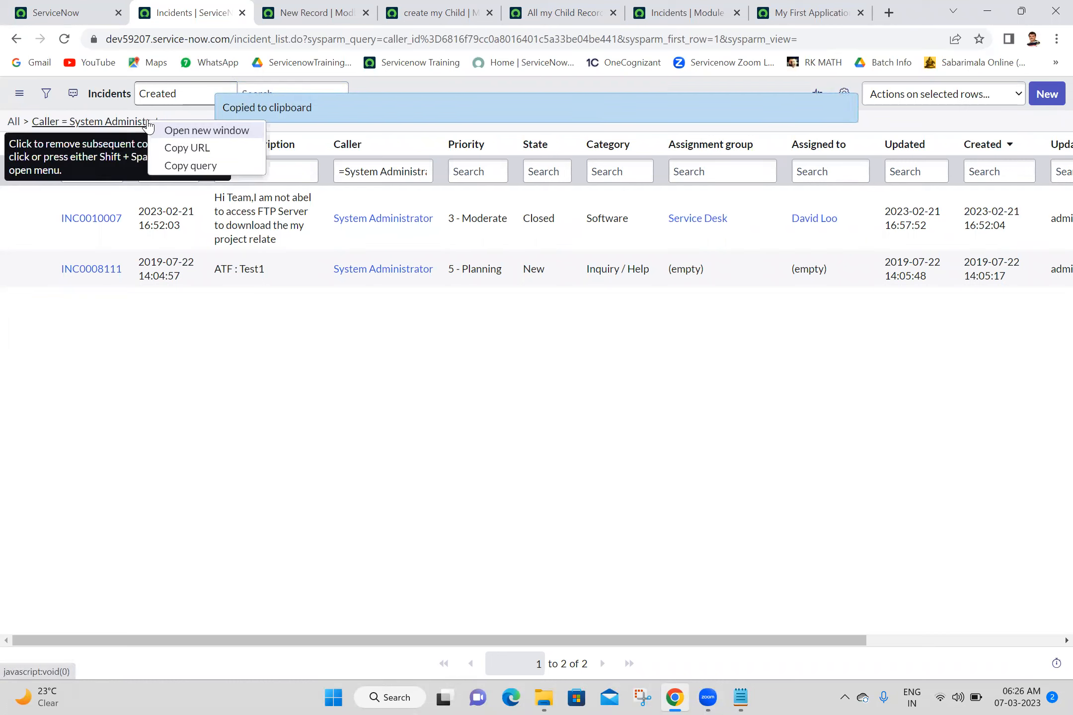
click(179, 150)
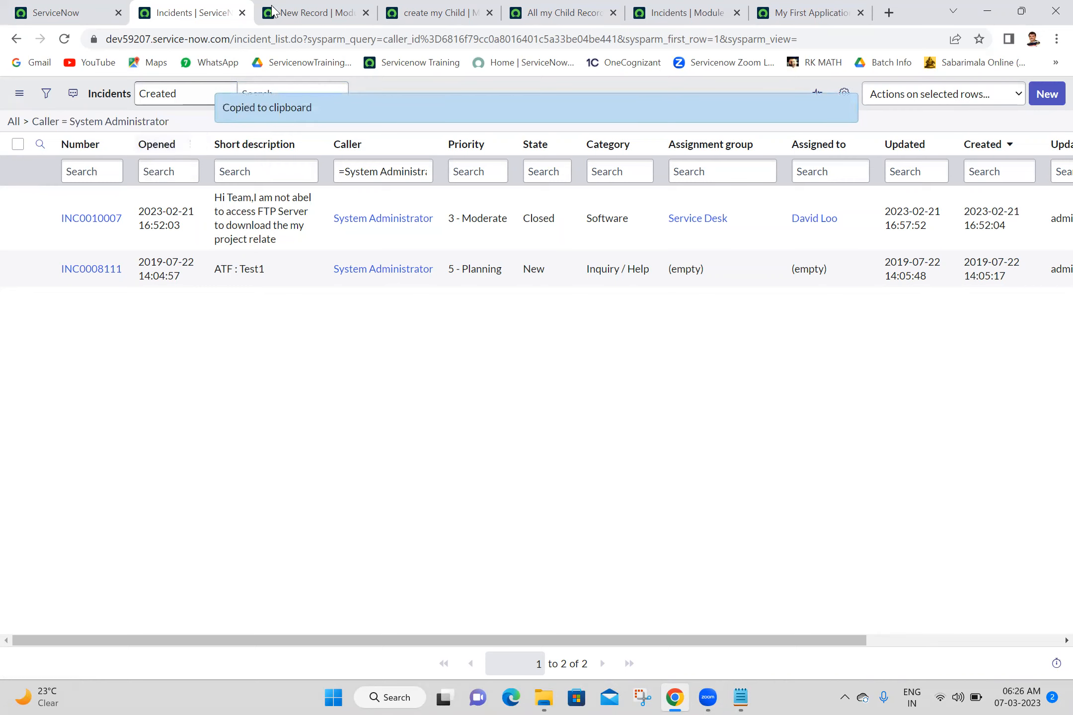
click(317, 6)
click(225, 420)
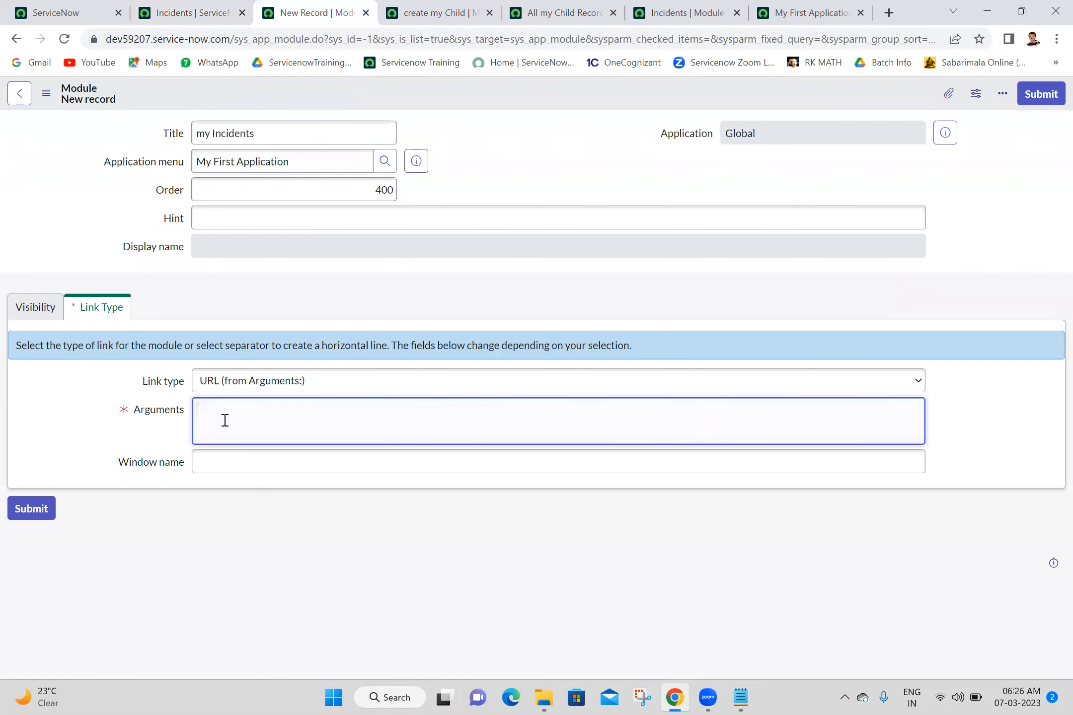
- Paste the incident list URL into Arguments, remove the https host prefix, and save the module
key(ctrl+v)
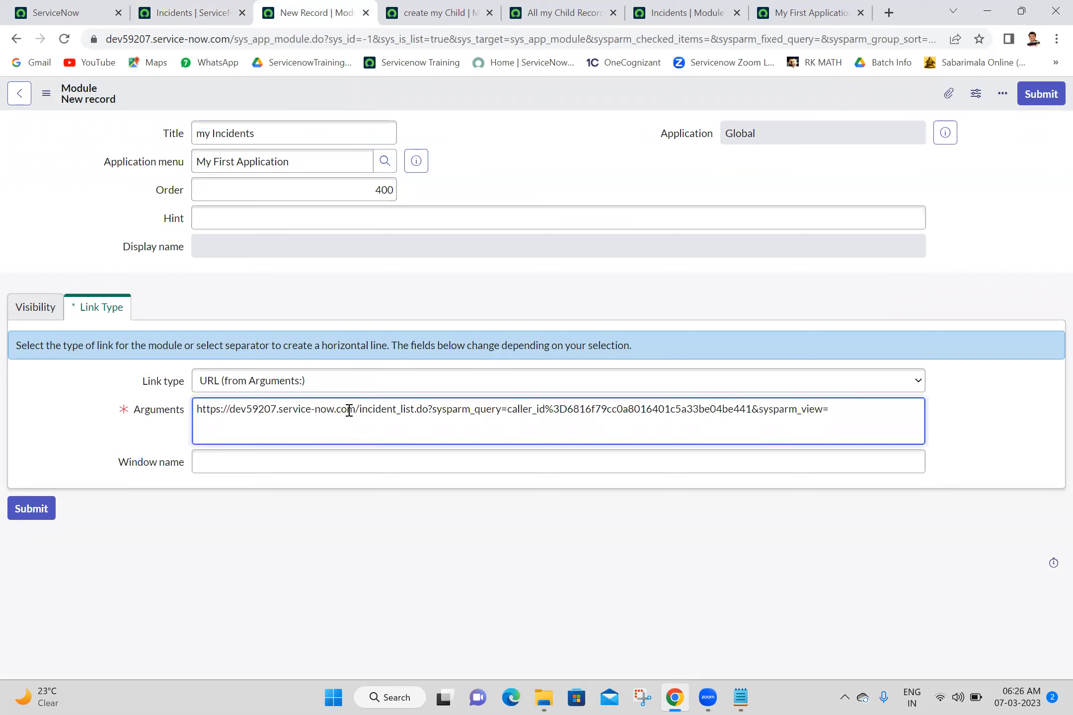
drag(360, 410, 163, 423)
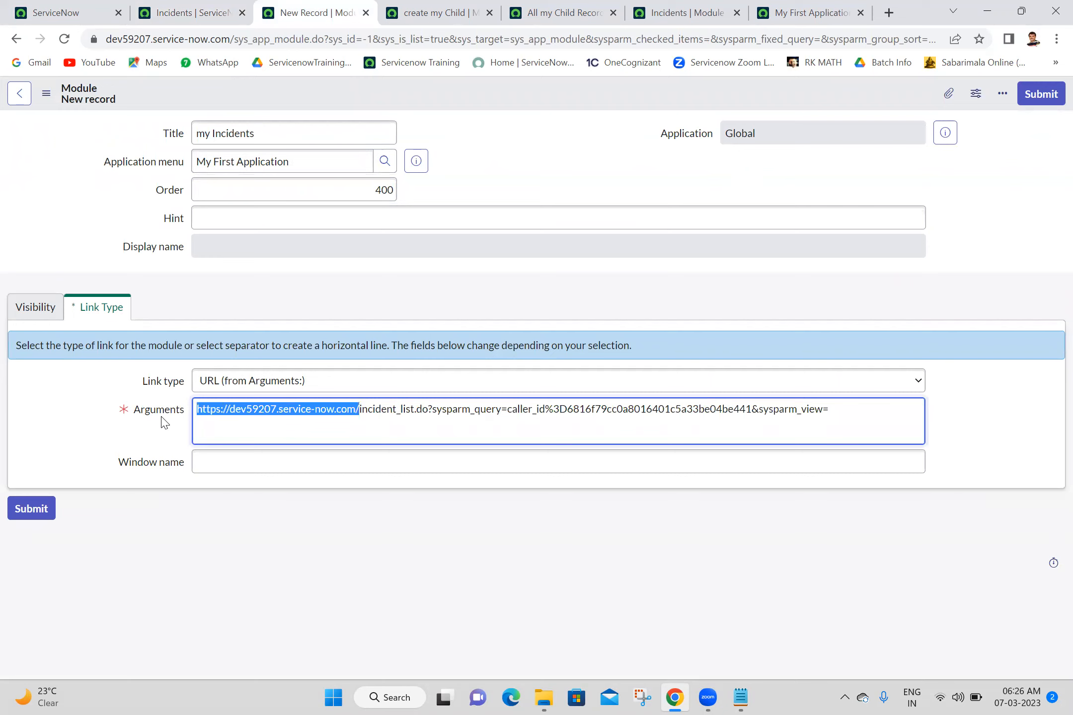
key(BackSpace)
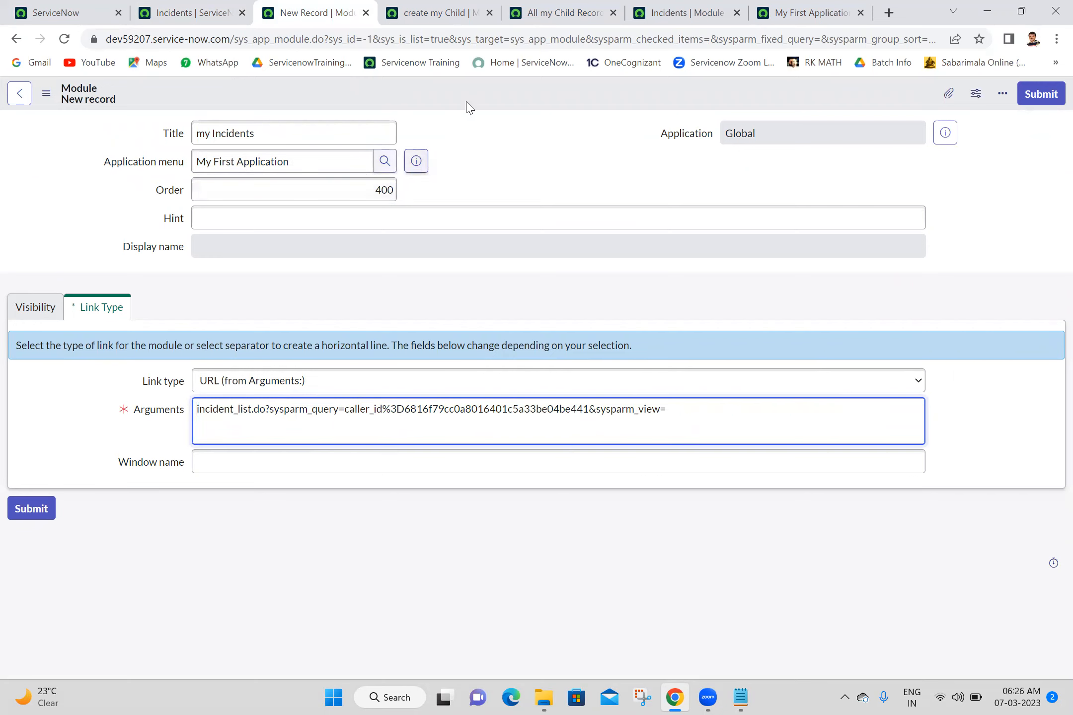
right_click(487, 90)
click(514, 97)
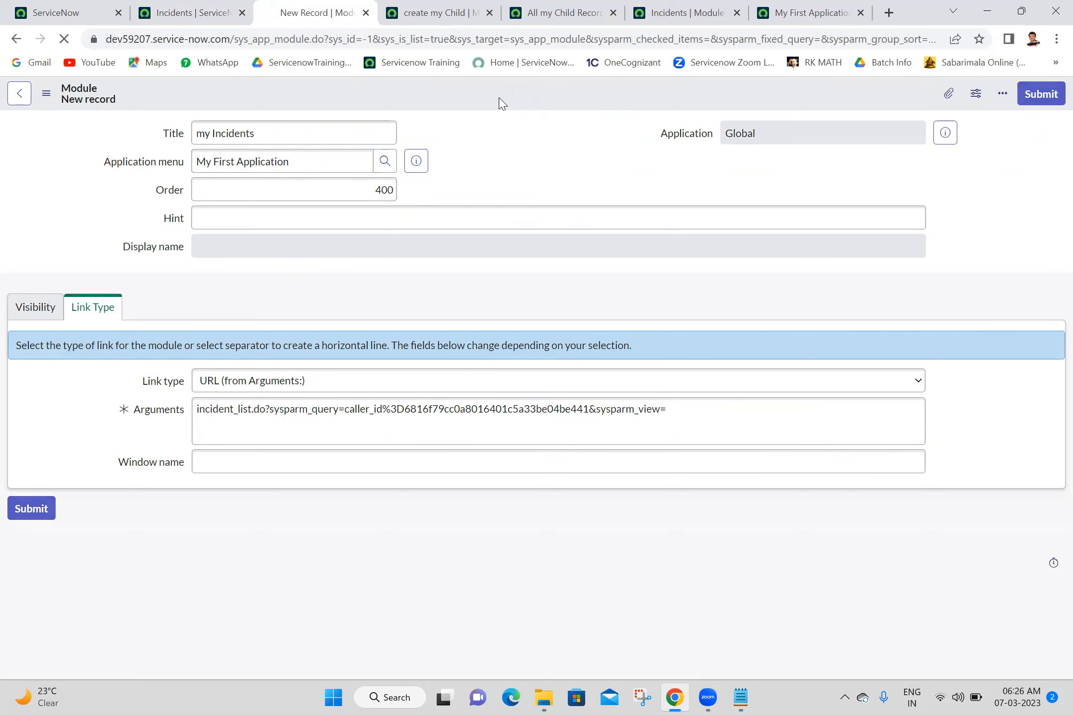
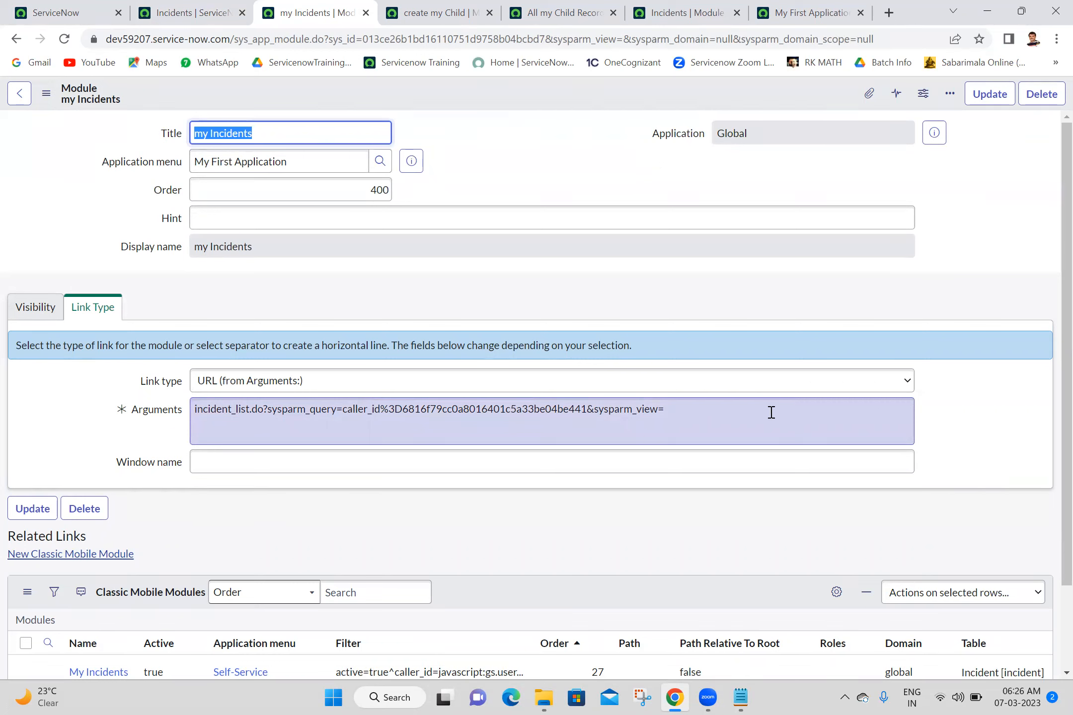
- Save the my Incidents module record and return to the App Engine Studio tab
right_click(592, 87)
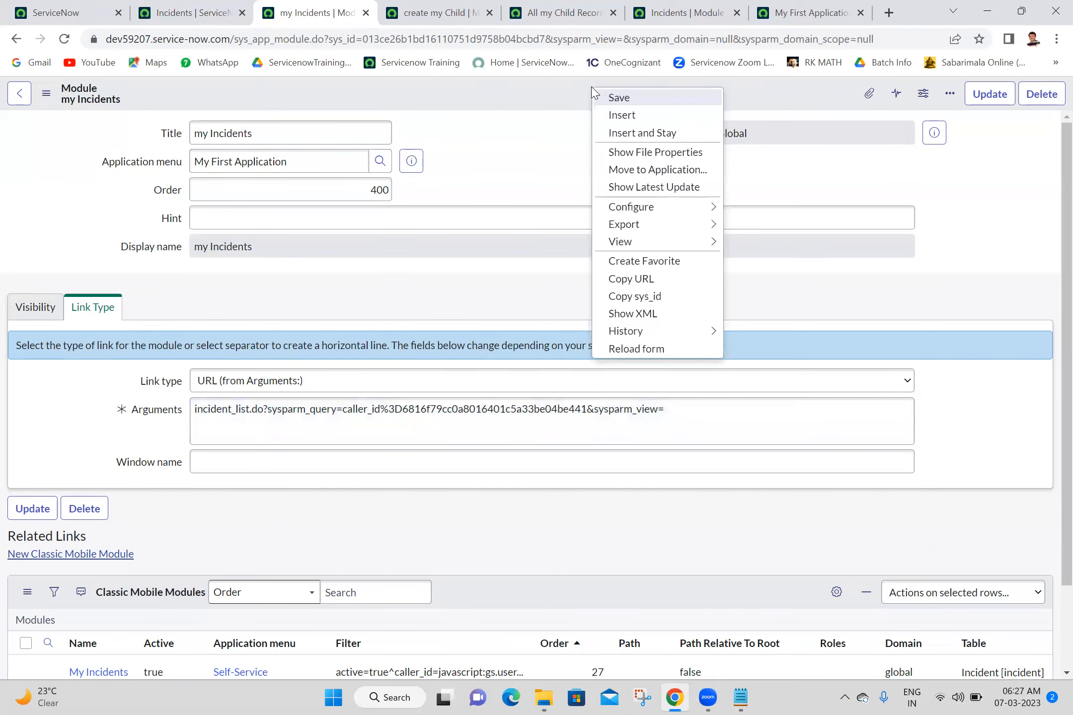
click(616, 98)
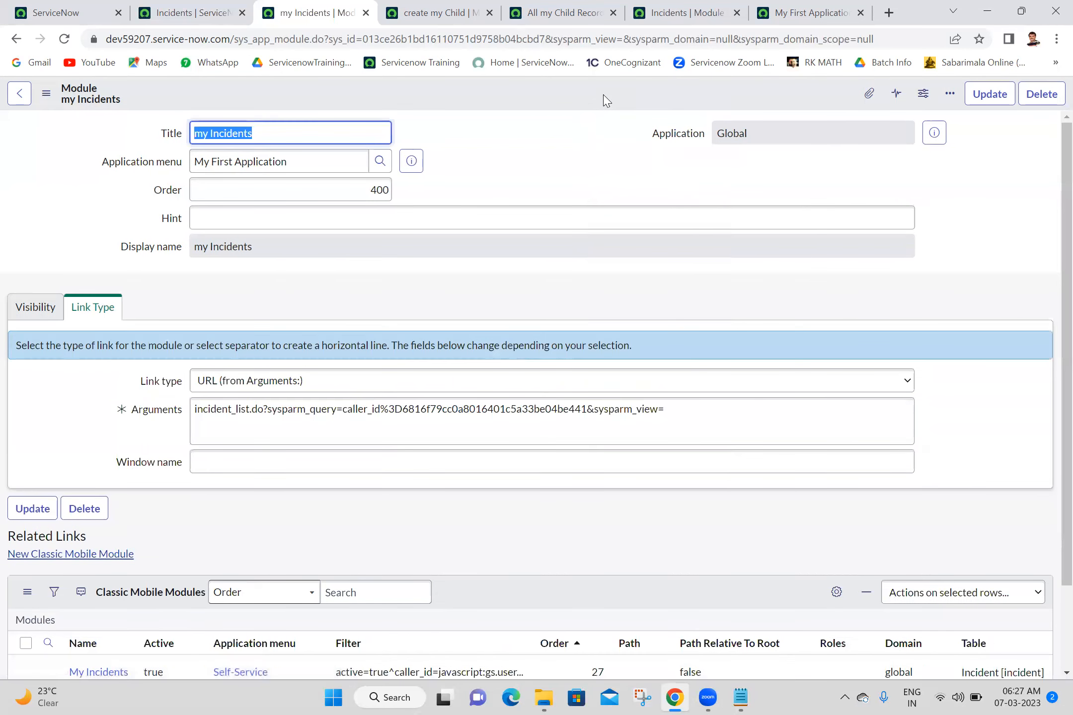
click(43, 7)
- Reload the page and filter the application navigator for 'my f'
click(65, 45)
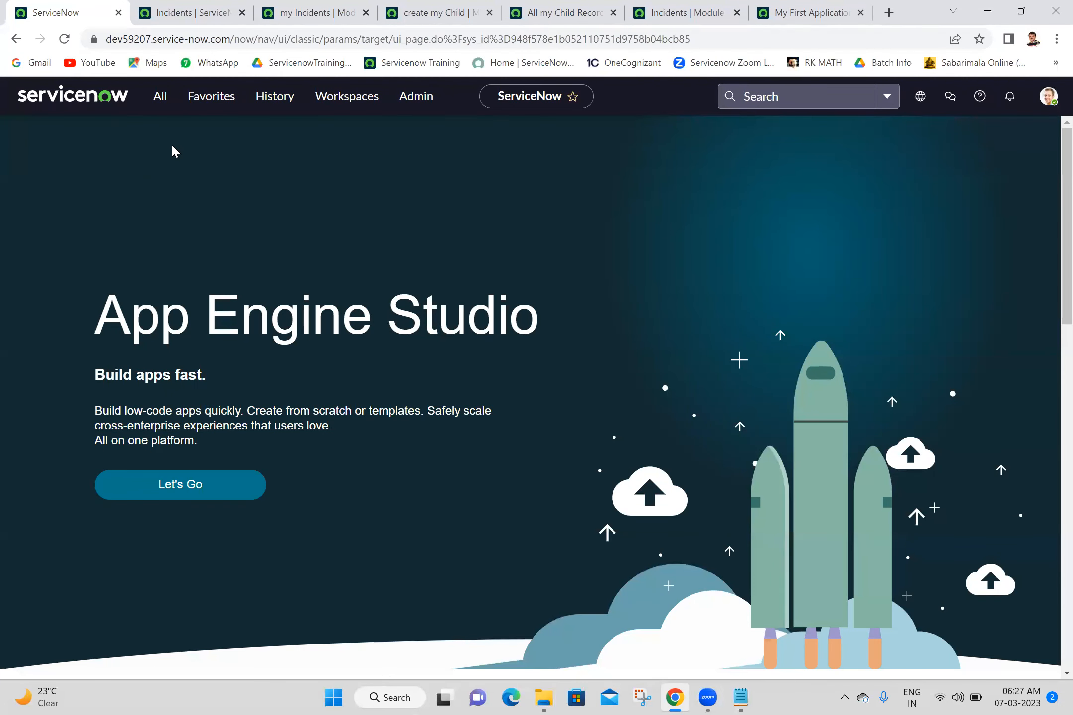
click(157, 99)
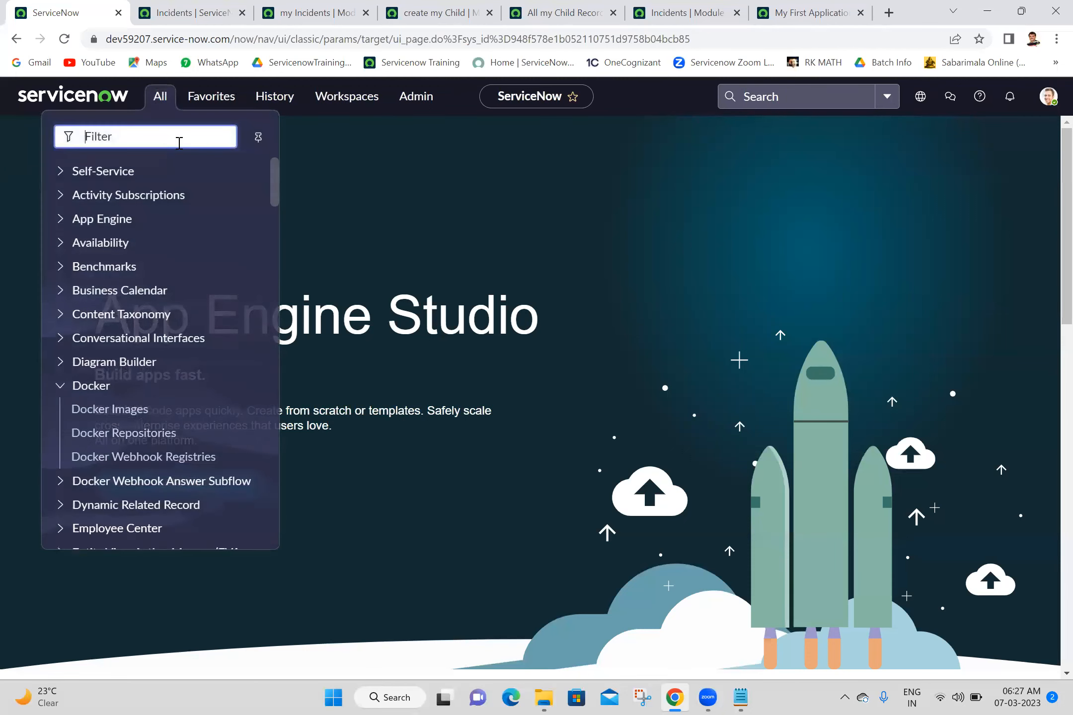
text(my f)
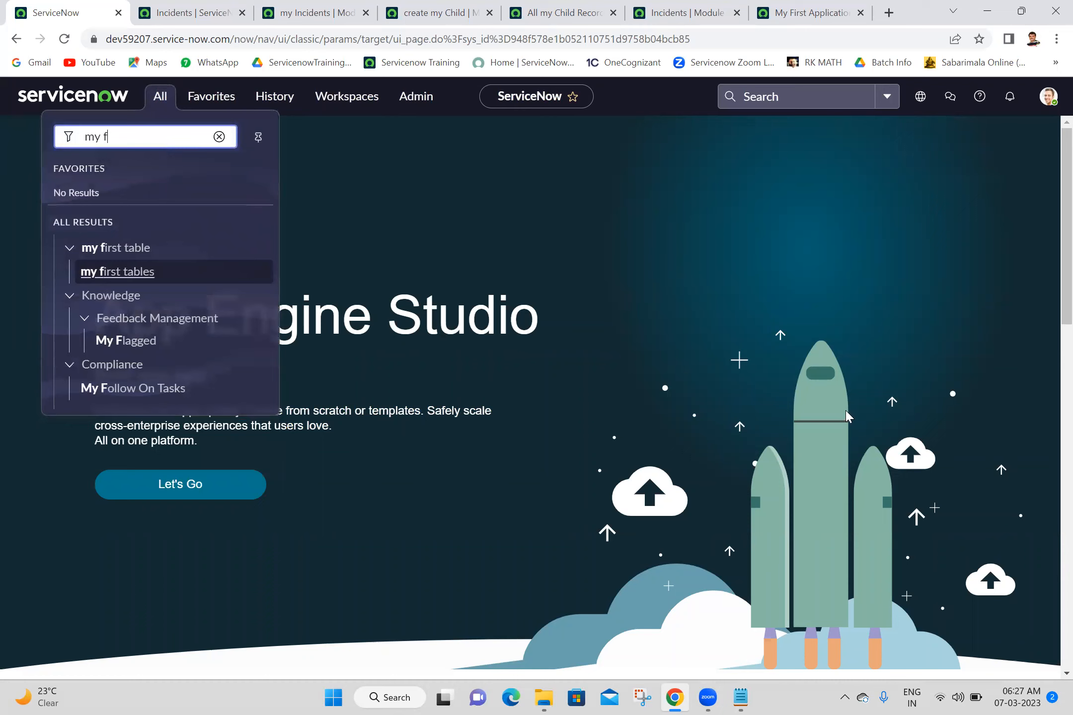
- Log out of the instance and sign back in with the saved credentials
click(1050, 98)
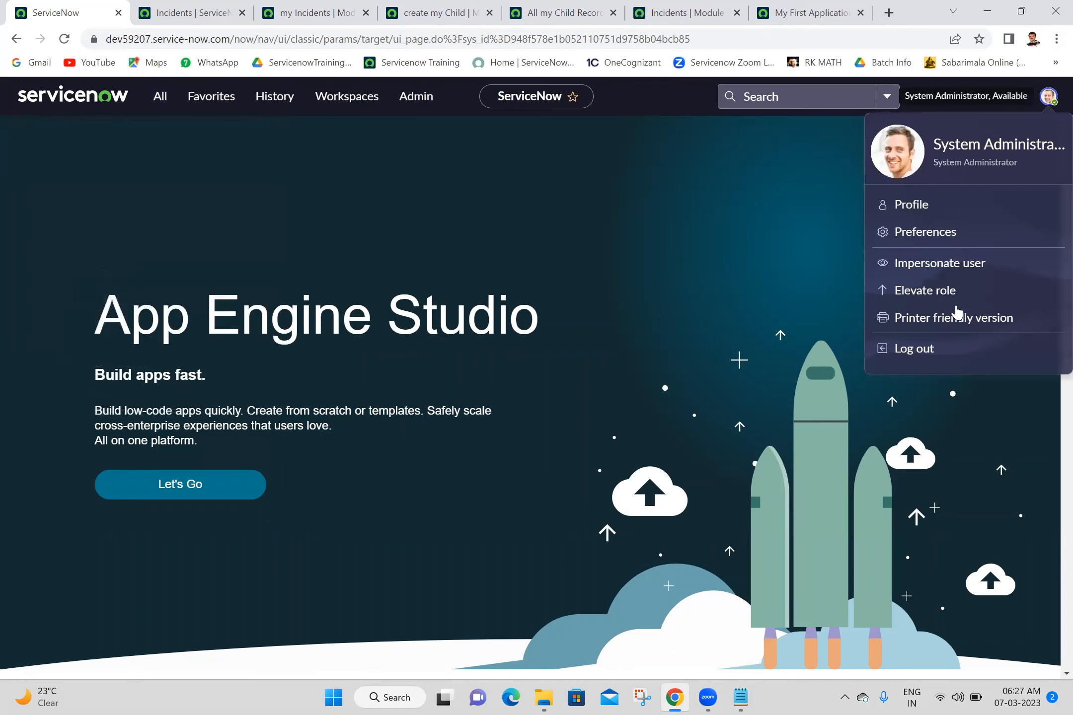
click(910, 350)
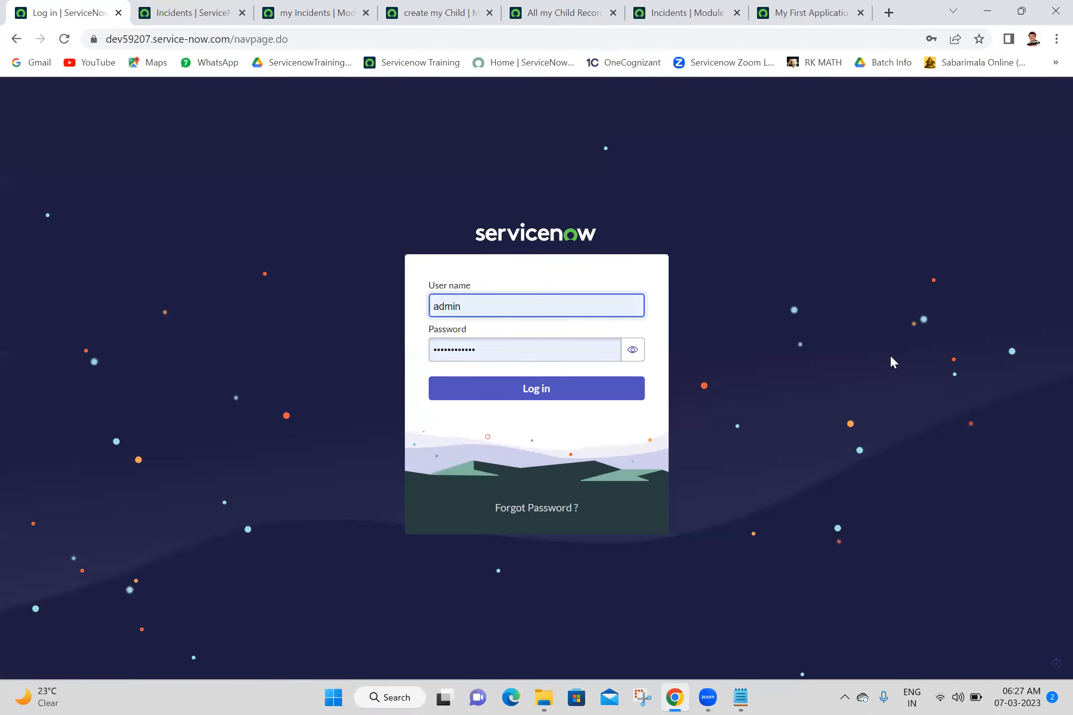
click(544, 392)
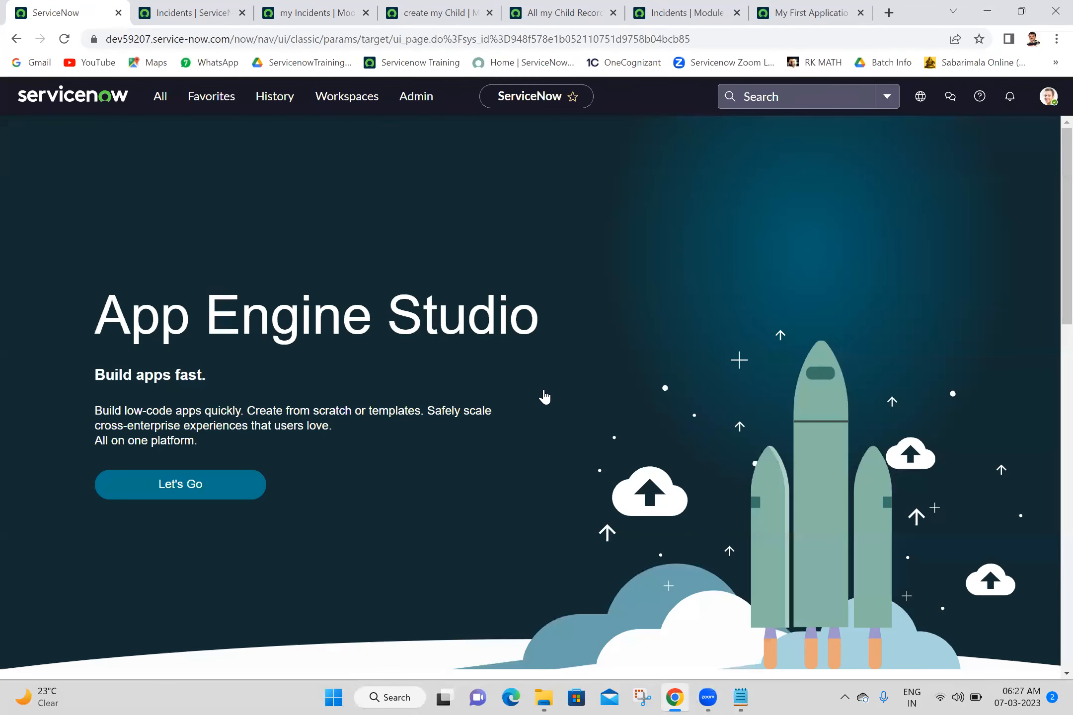
- Filter the navigator for 'my fi', clear it, and switch to the My First Application record
click(164, 99)
text(my fi)
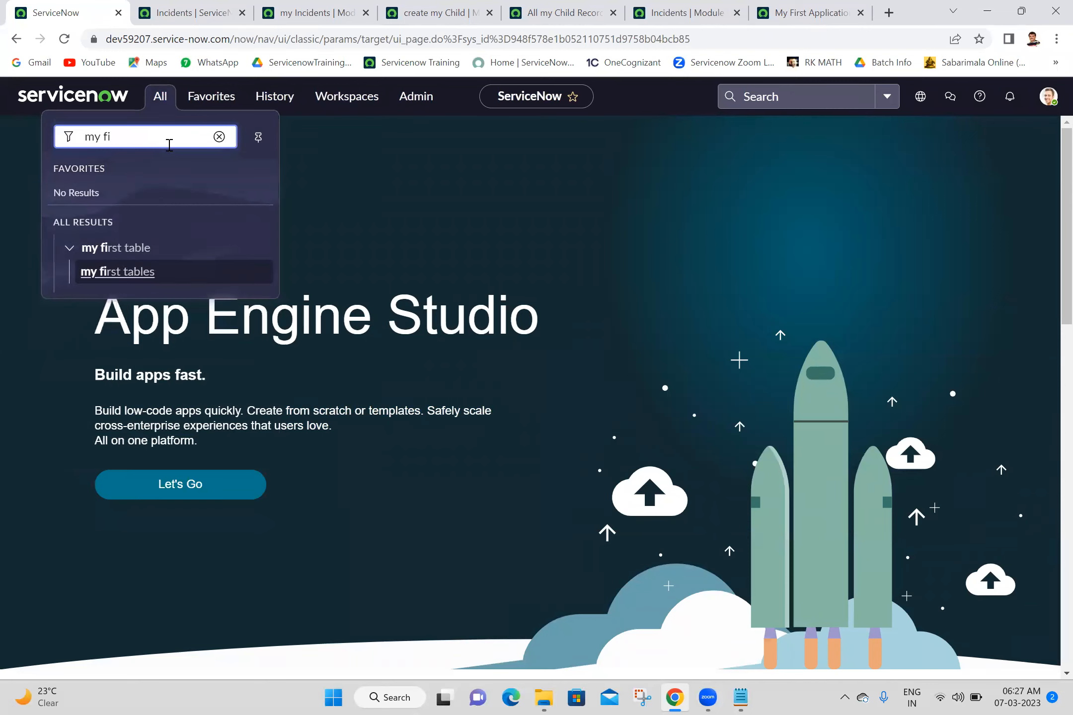
key(BackSpace)
key(BackSpace)
key(BackSpace)
key(BackSpace)
key(BackSpace)
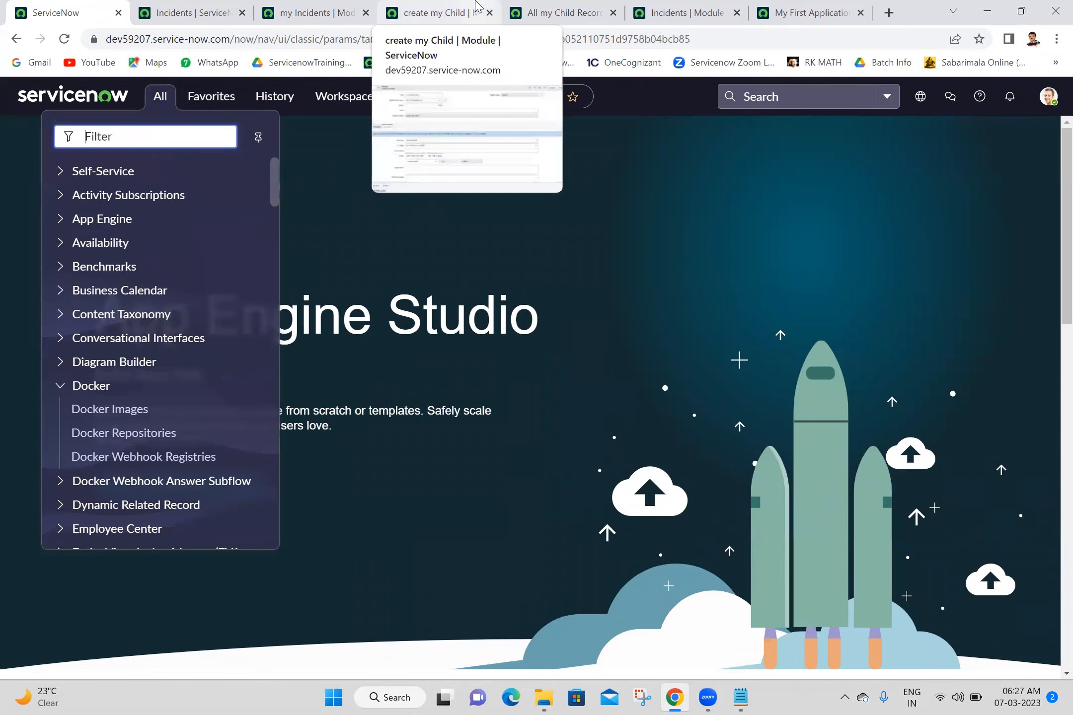
click(547, 311)
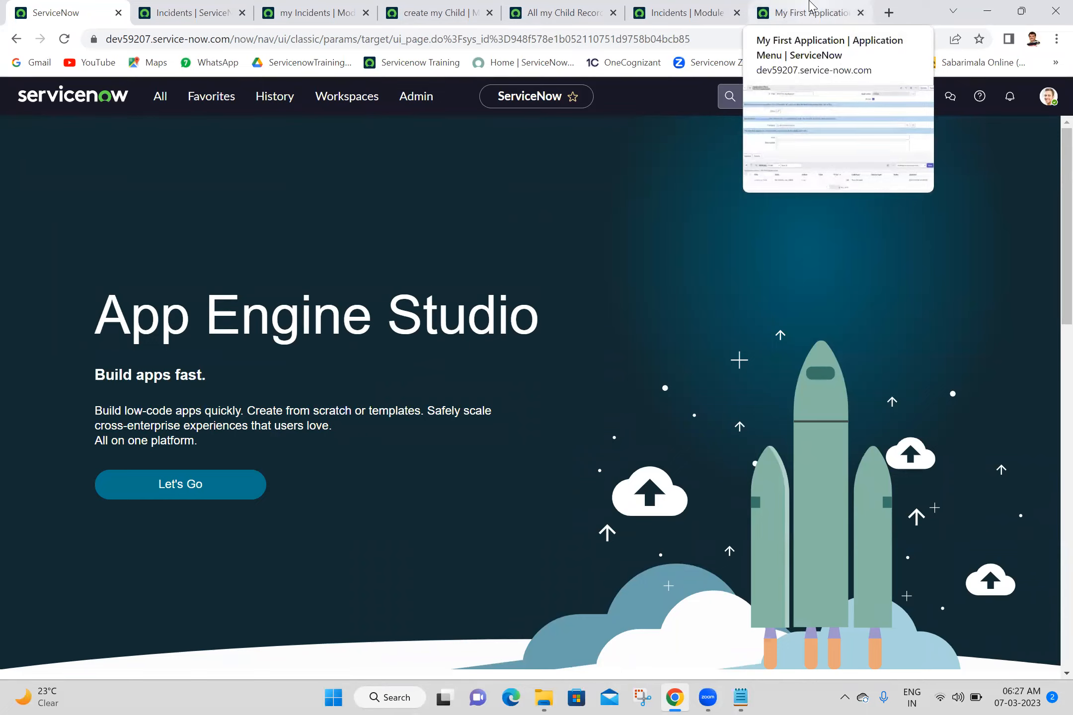
click(809, 7)
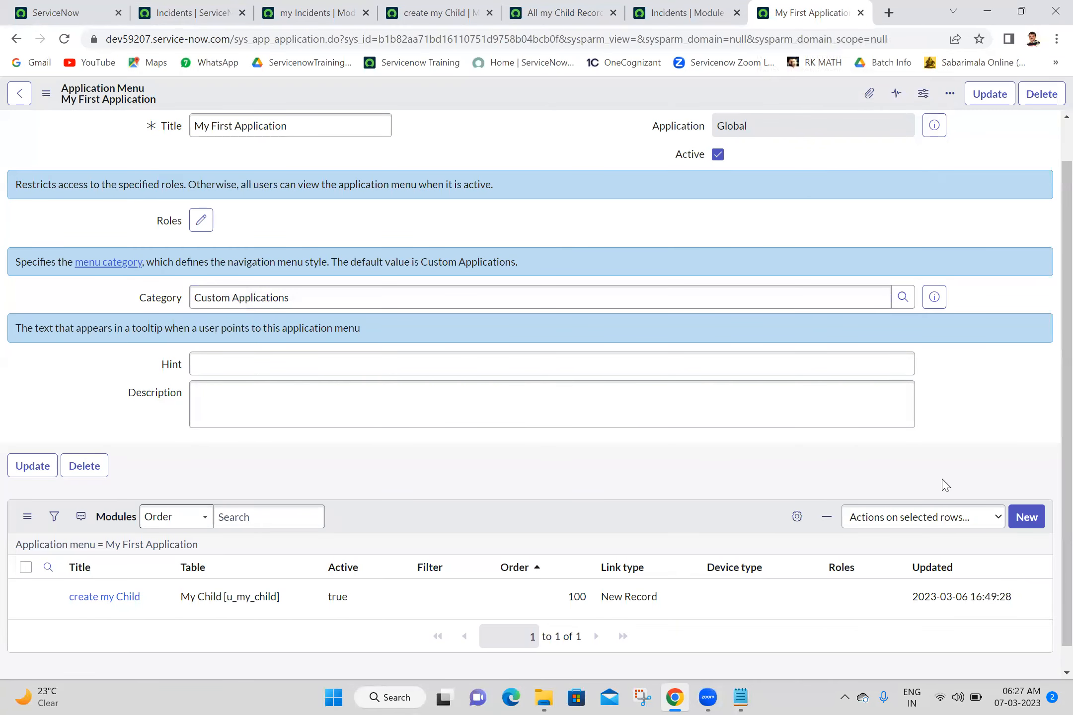
- Use the 'Application menu = My First Application' breadcrumb to list all four modules
scroll(1052, 657, down, 1)
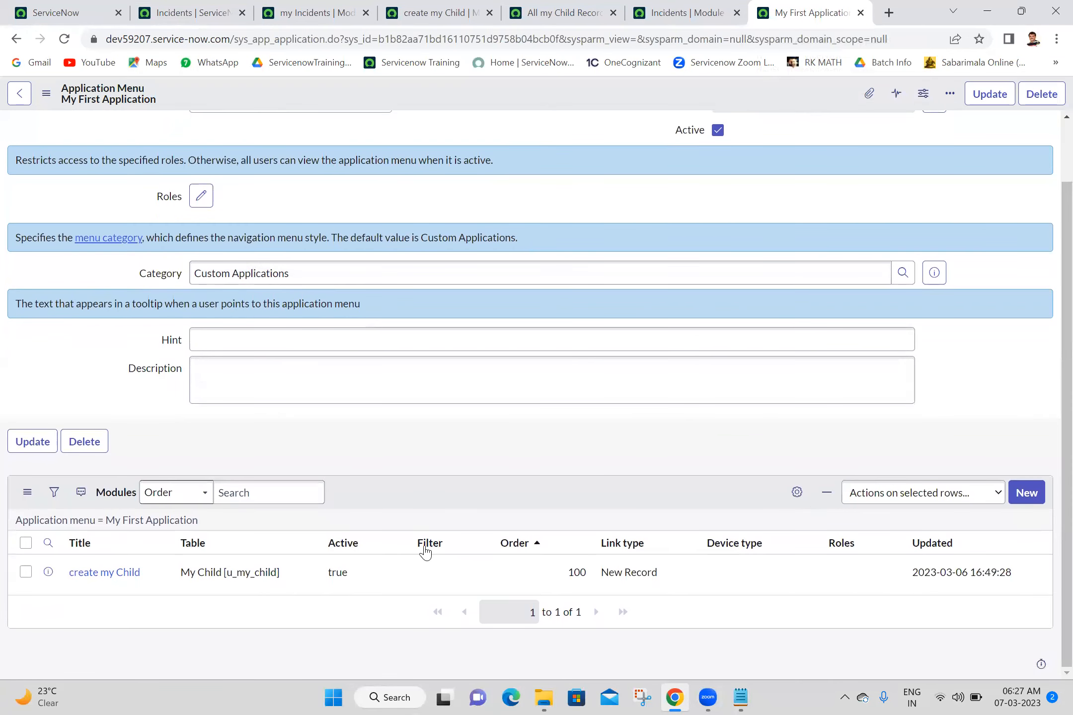
click(176, 521)
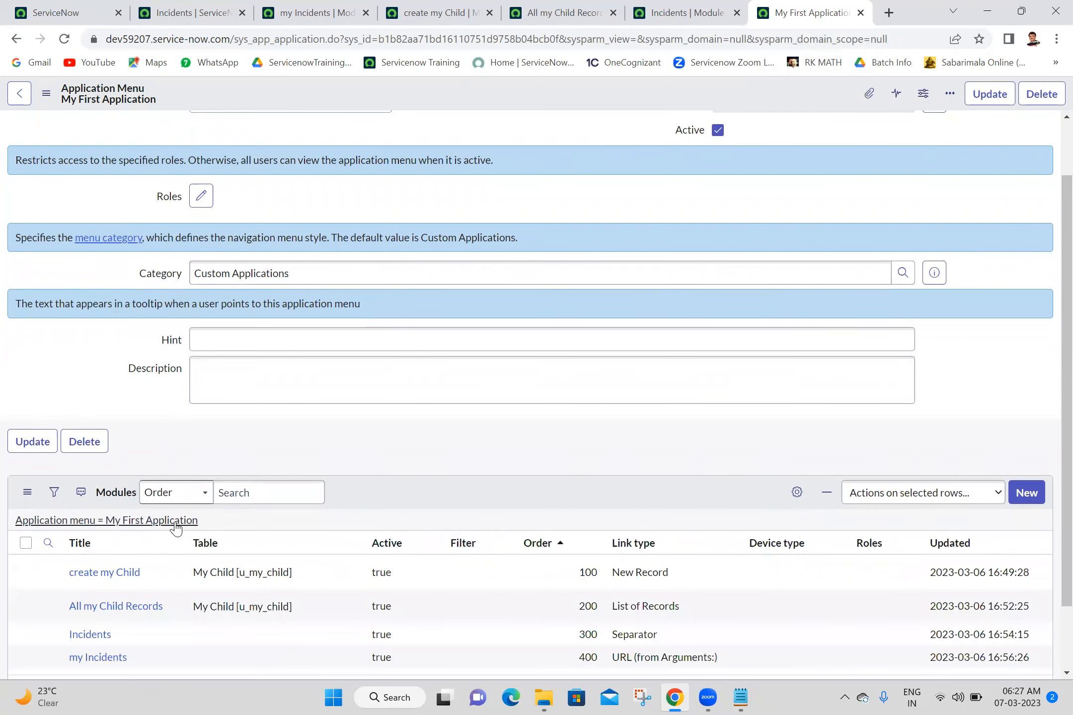
scroll(1051, 628, down, 2)
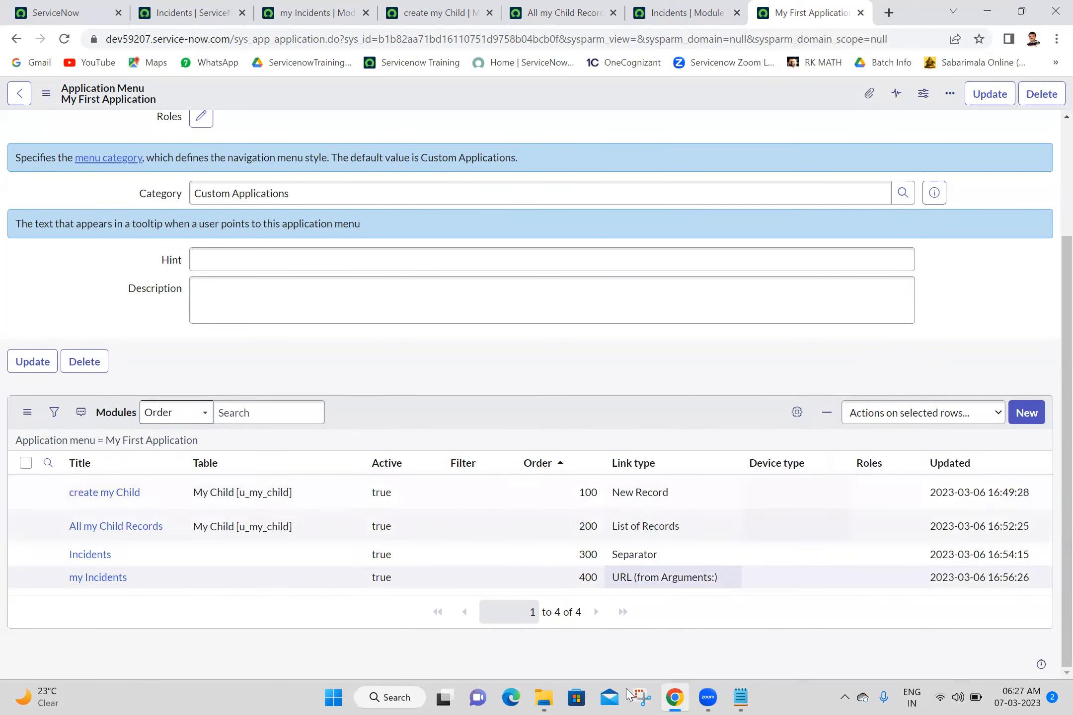
- Search Windows for Paint and launch it
click(400, 697)
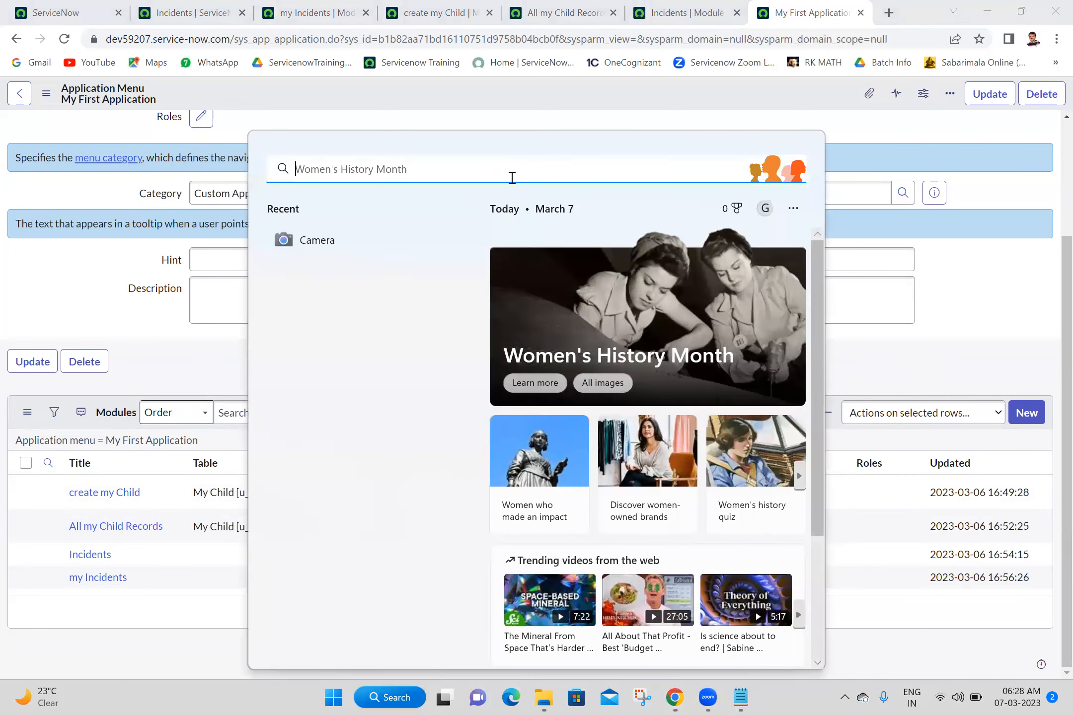
text(paint)
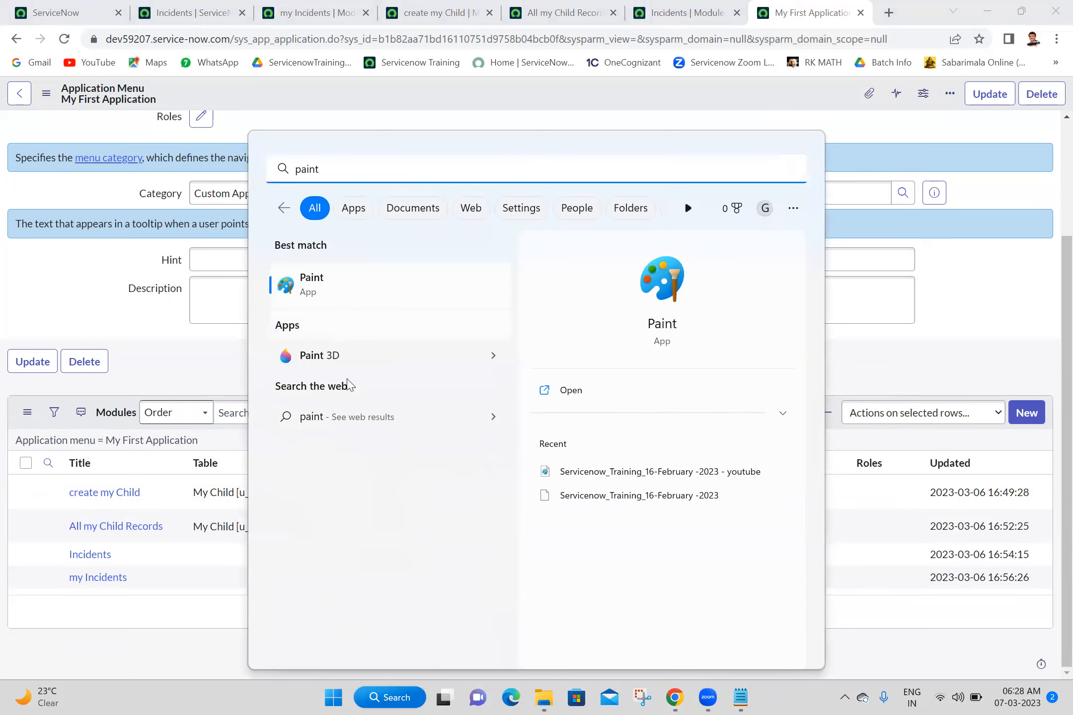
click(566, 403)
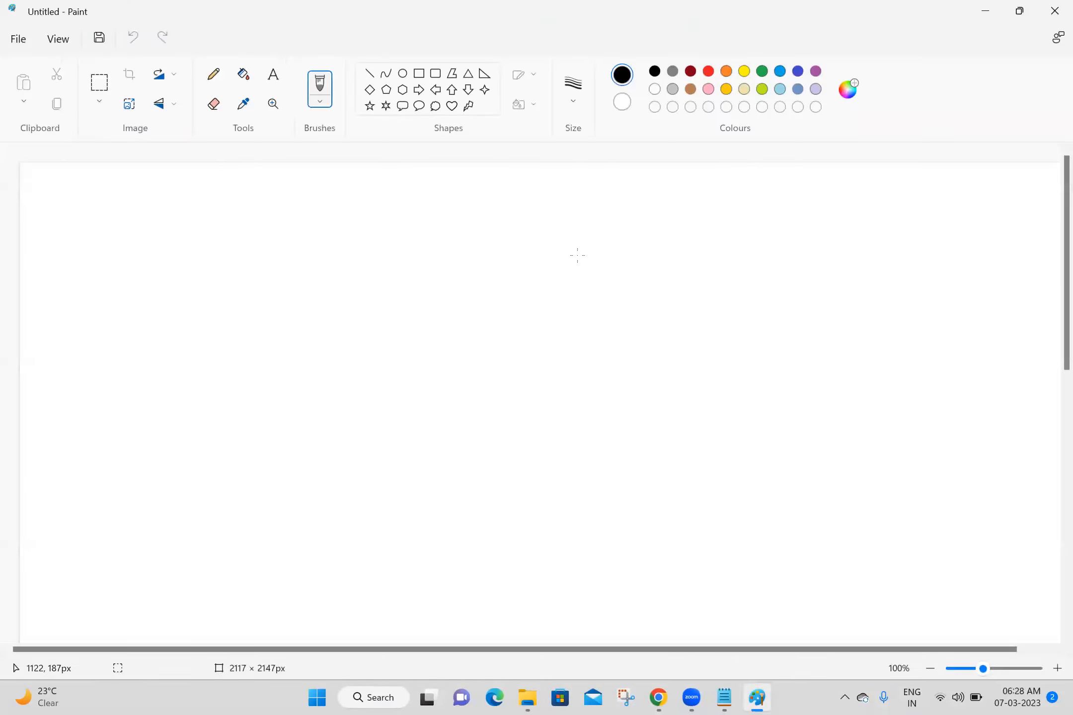
- Add the bold heading 'My First Application' near the top of the canvas
click(273, 74)
click(231, 204)
click(232, 204)
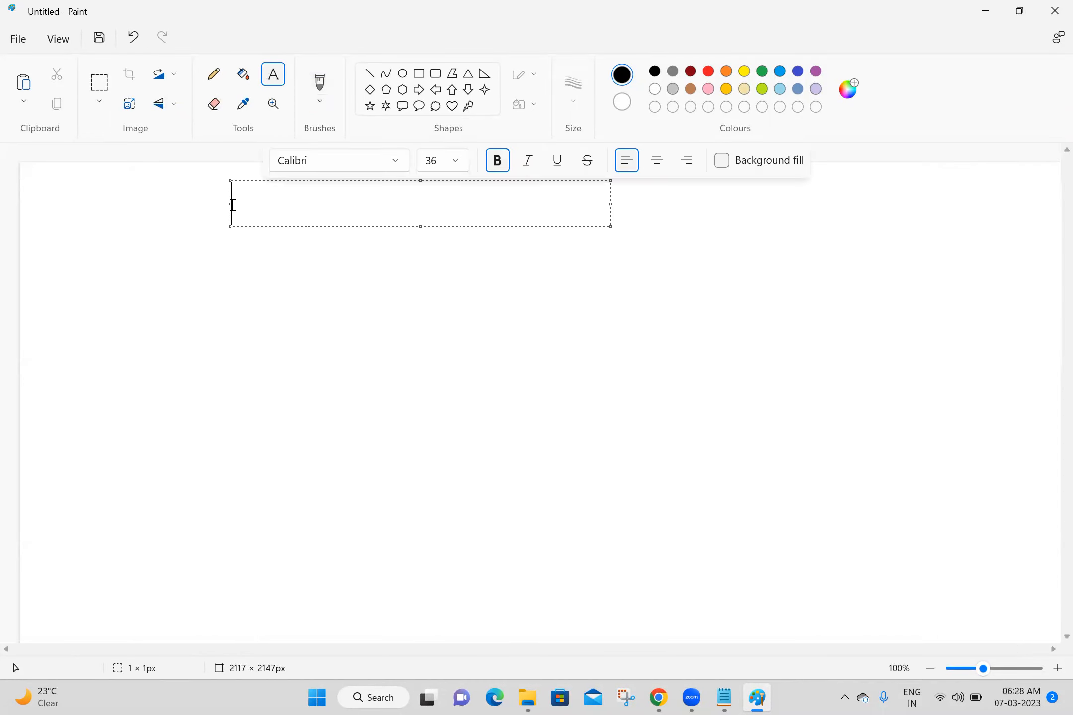
text(My First)
text(A)
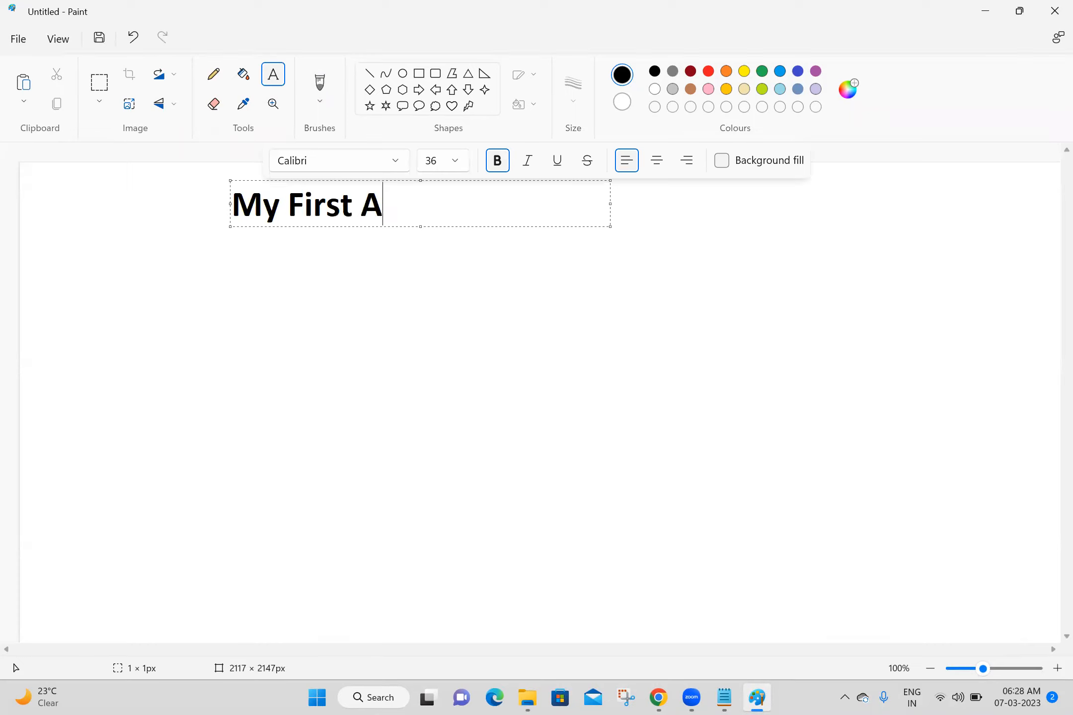
text(pplication)
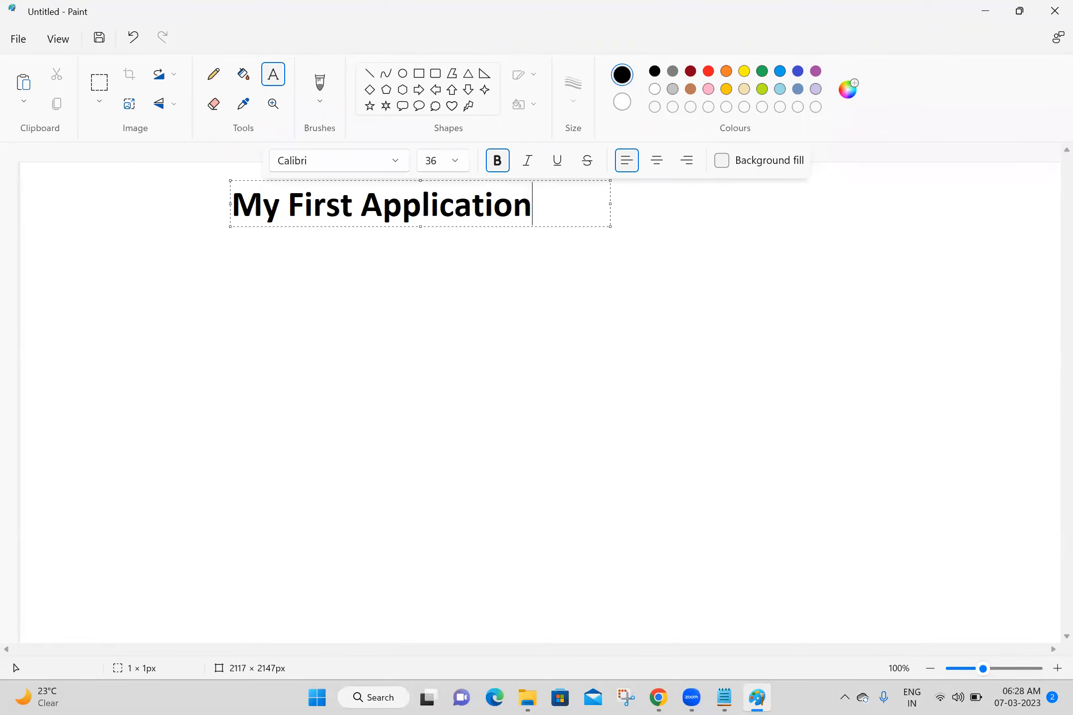
click(599, 322)
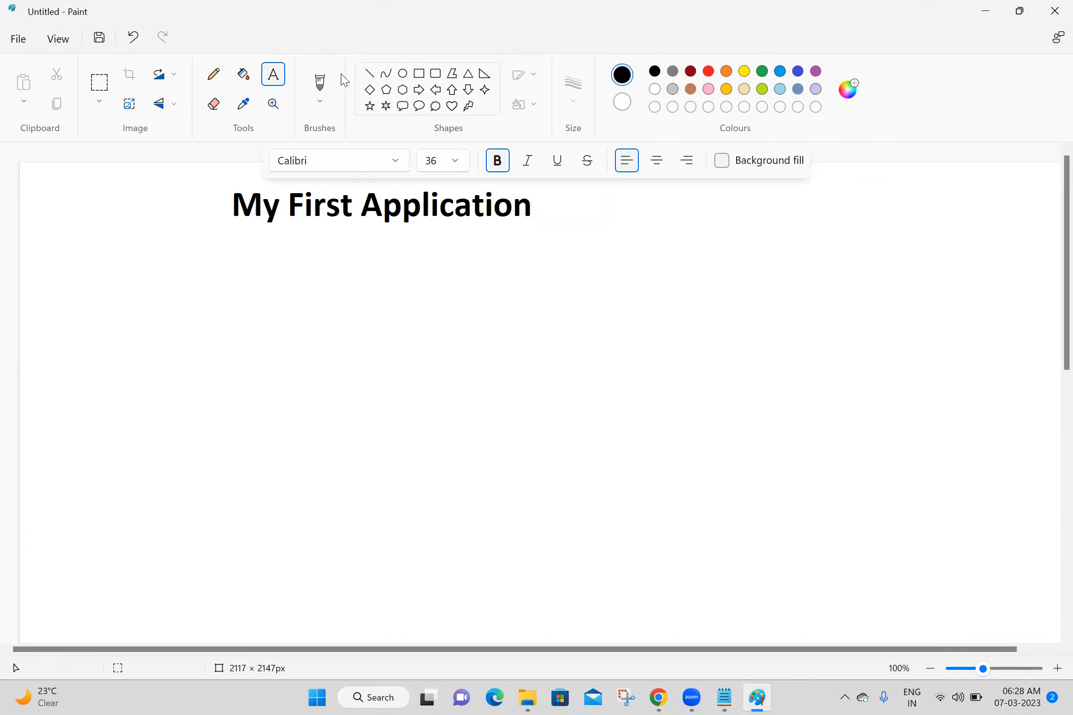
click(371, 75)
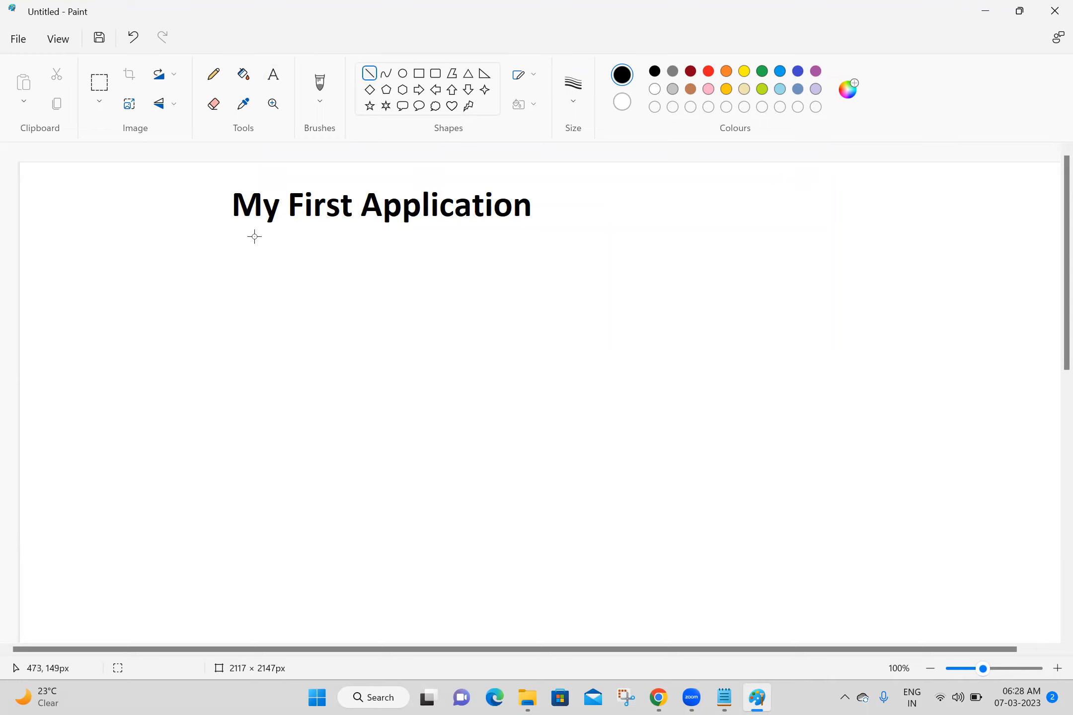
- Draw a vertical line below the heading's left end and place a text box beside it
drag(254, 236, 257, 394)
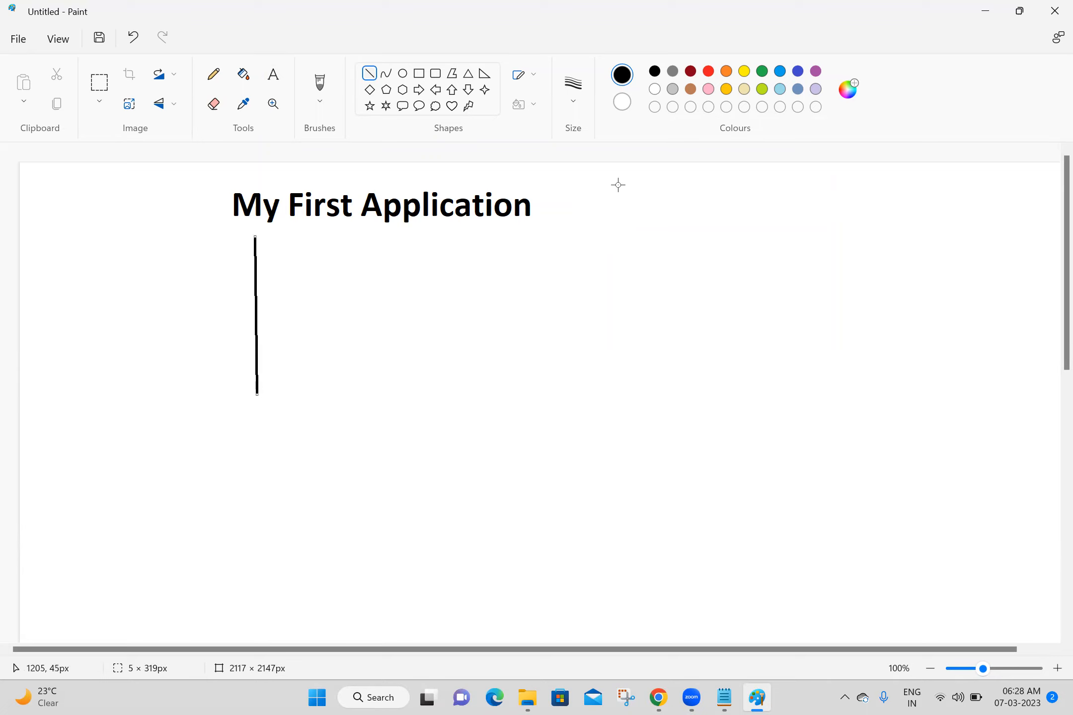
click(329, 102)
click(273, 74)
click(266, 263)
click(275, 263)
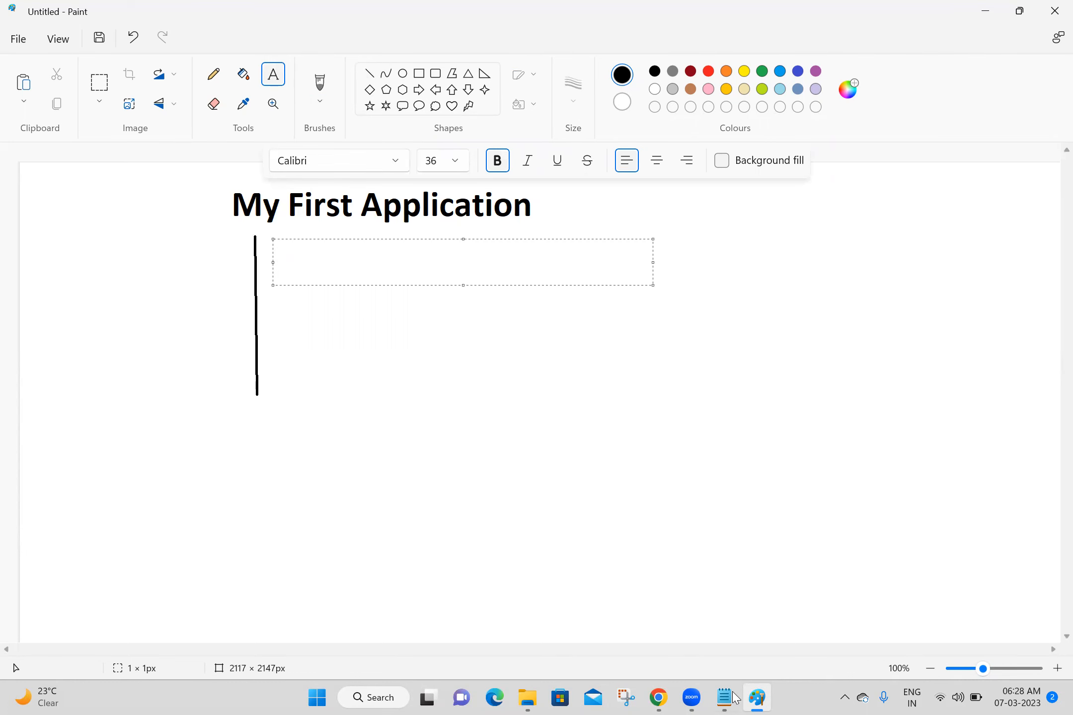
click(655, 697)
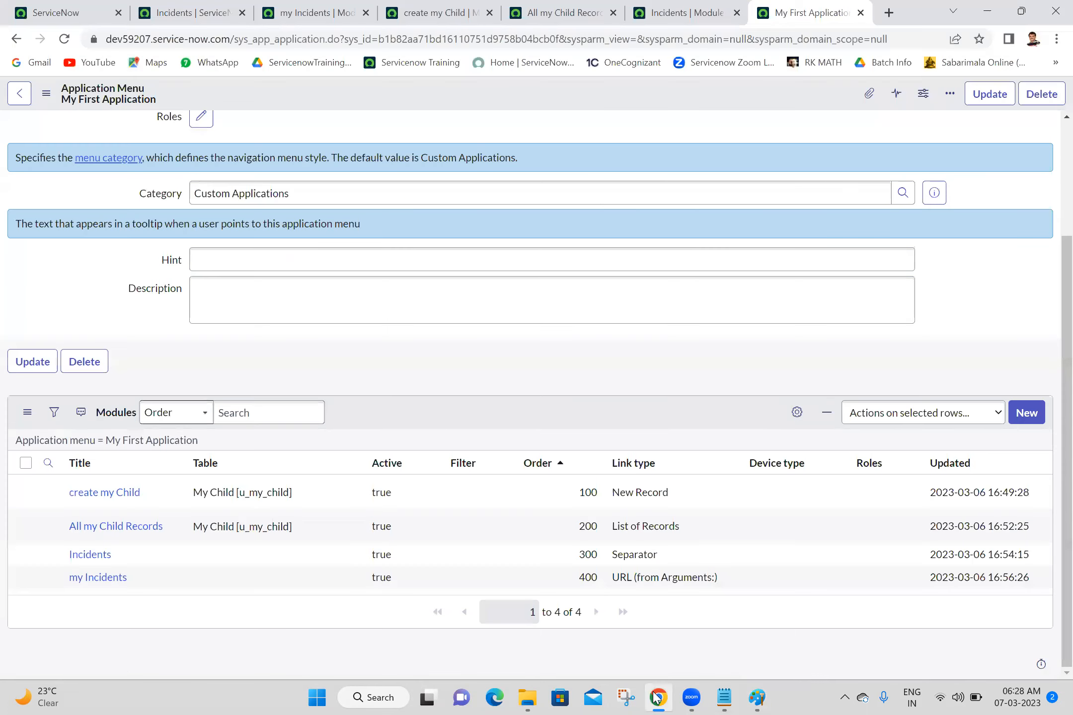
click(656, 697)
- Add the label 'Create My Child' and resize it to 20 pt
text(Crea)
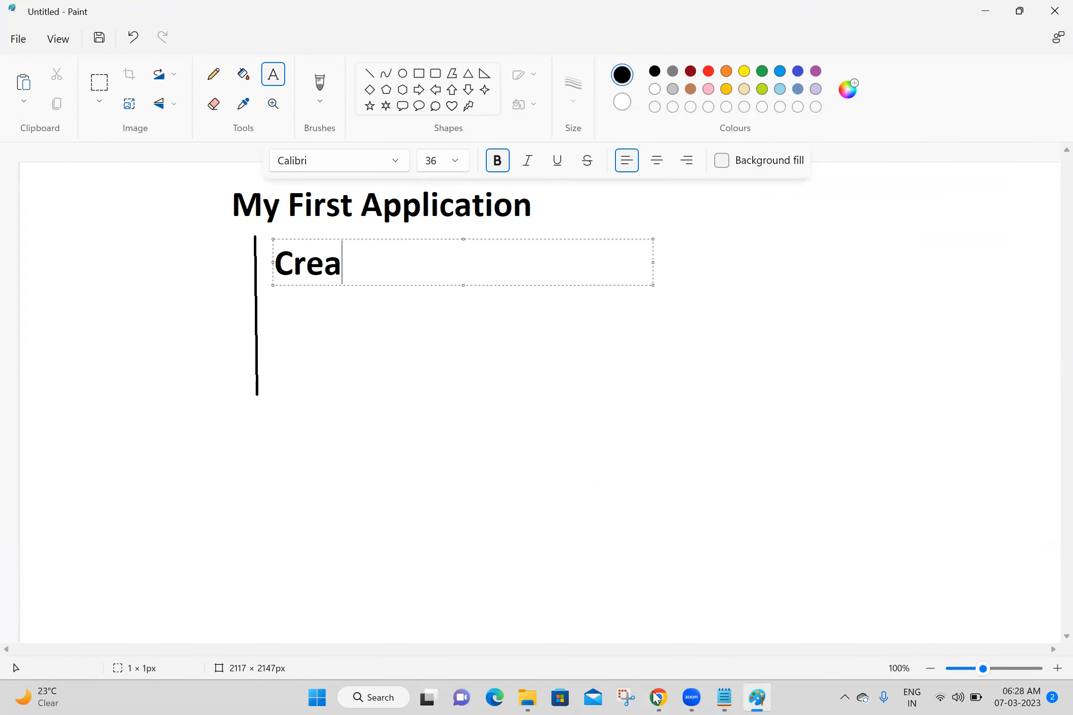
text(te My C)
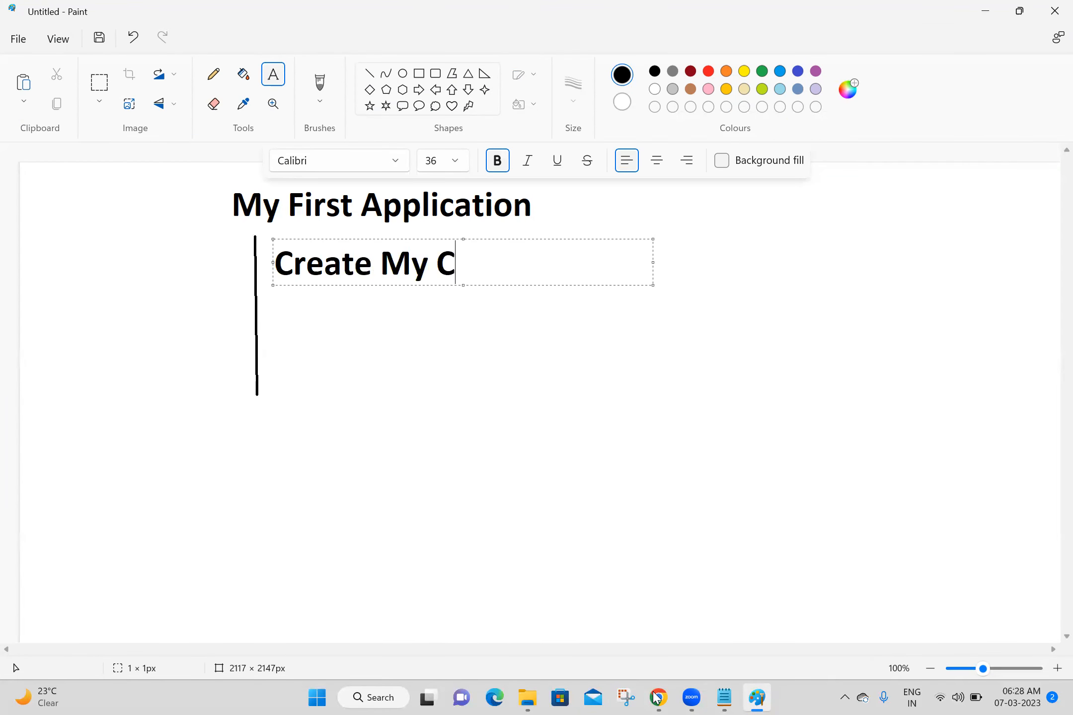
text(hild)
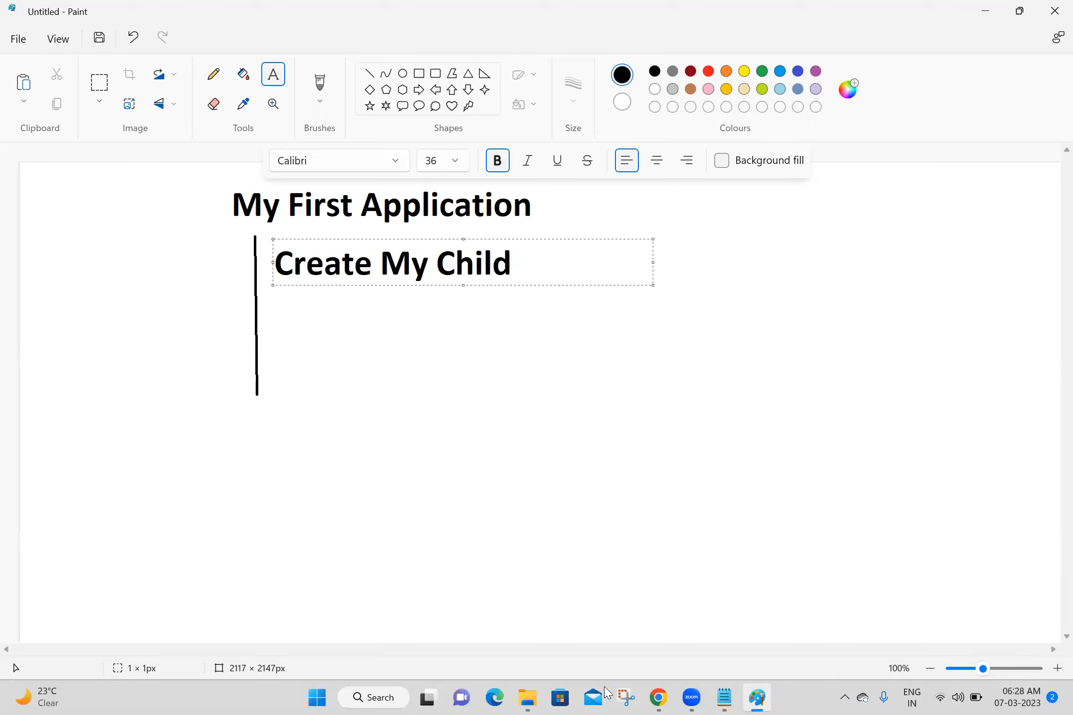
click(452, 163)
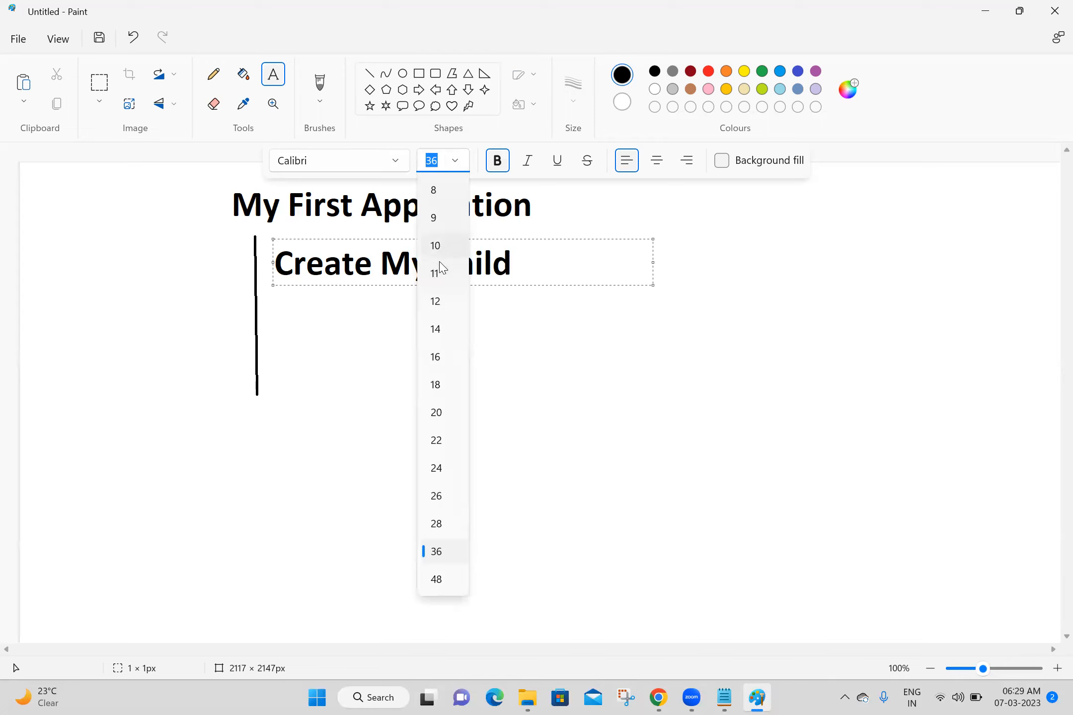
click(436, 330)
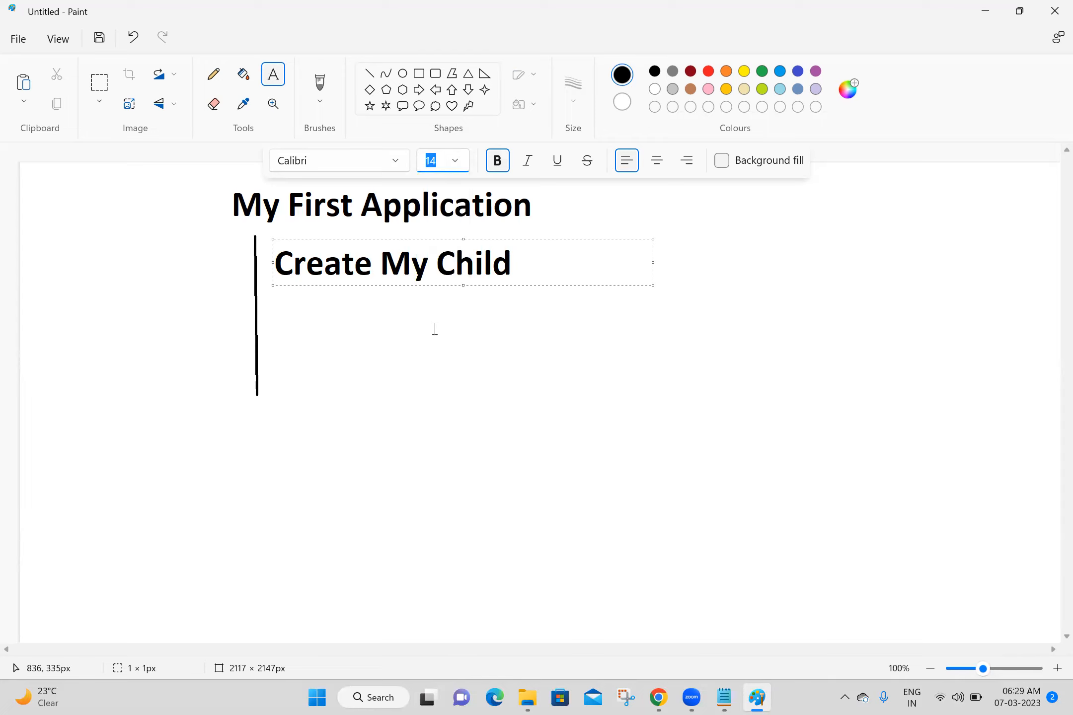
click(544, 262)
key(ctrl+a)
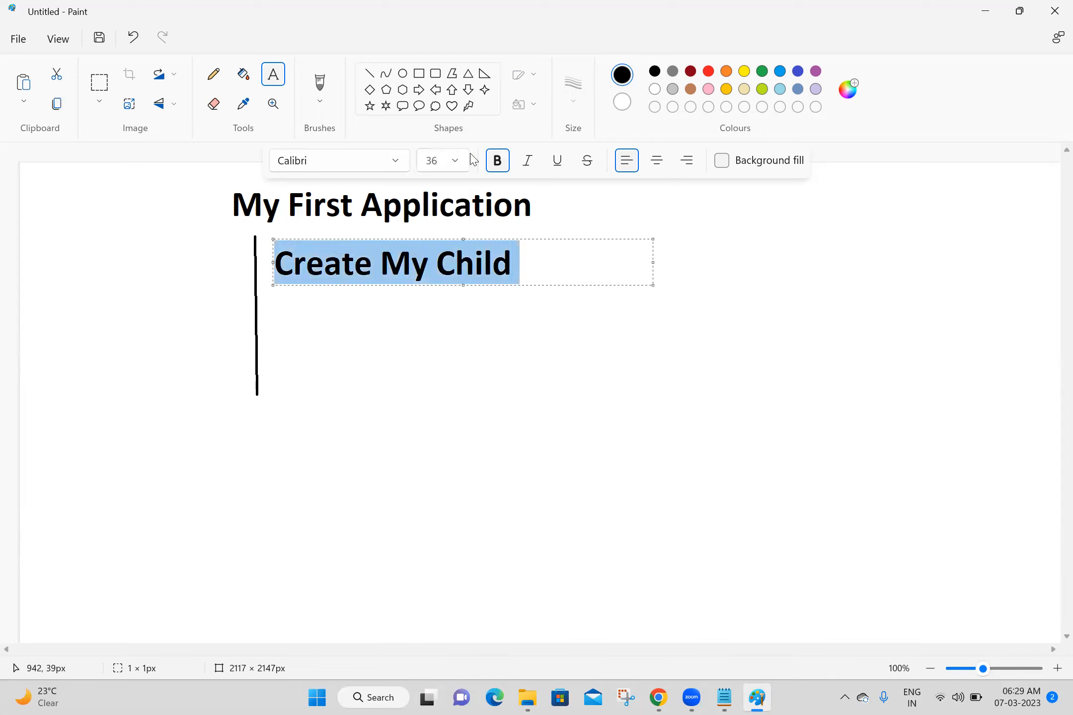
click(459, 163)
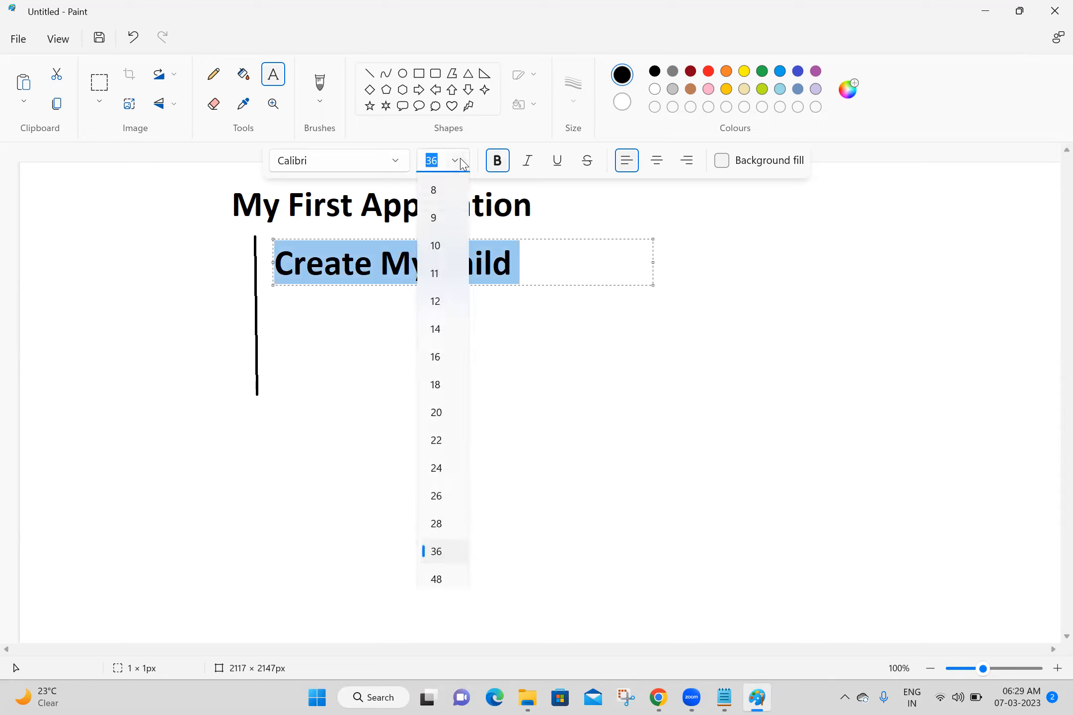
click(433, 330)
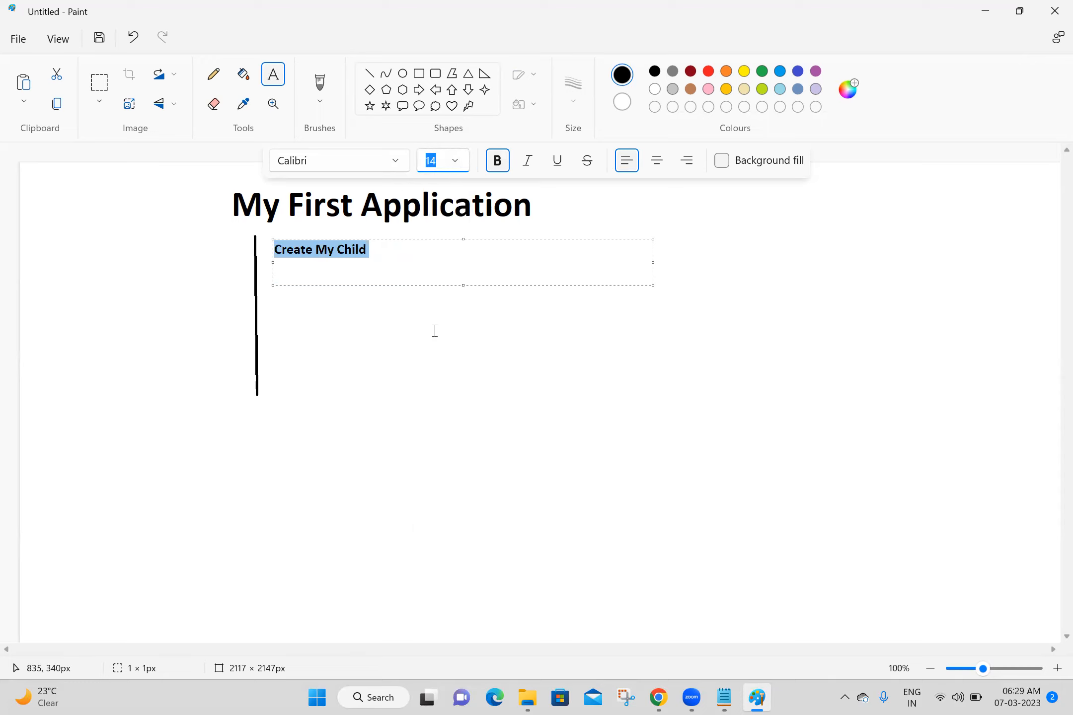
click(458, 165)
click(439, 412)
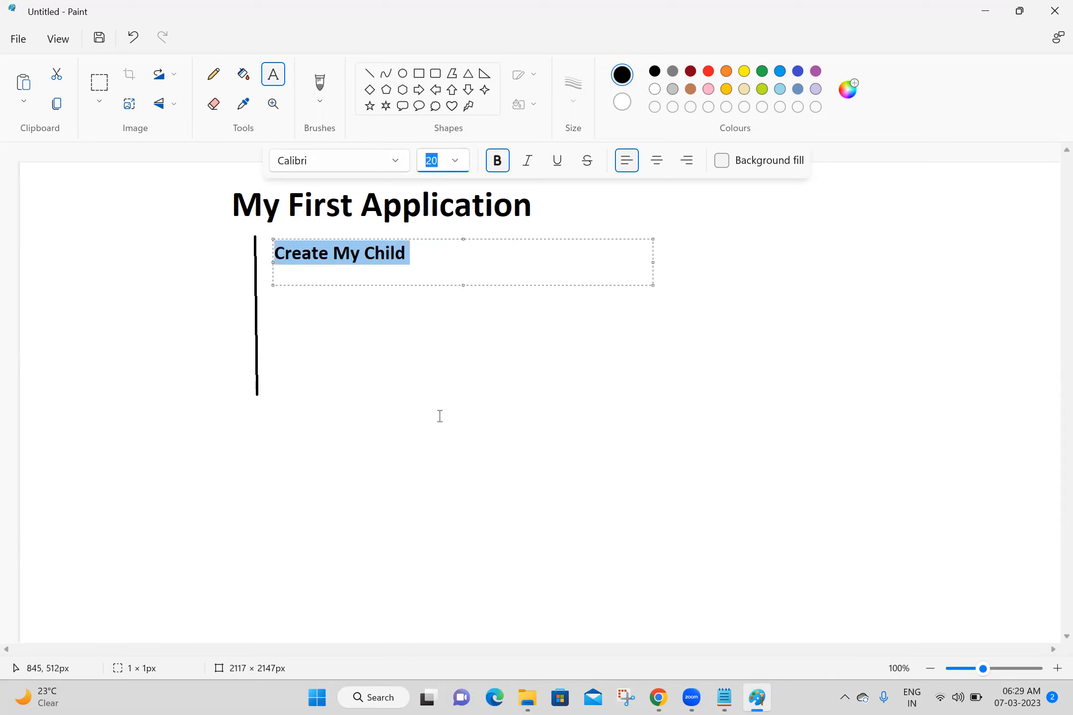
click(366, 342)
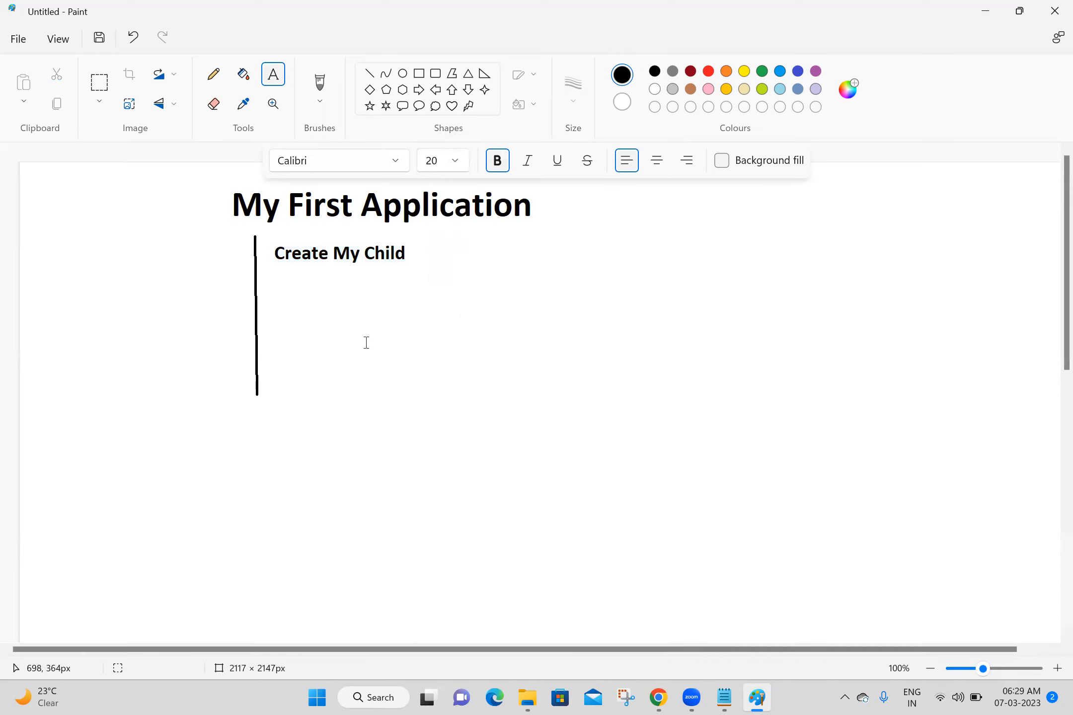
click(283, 281)
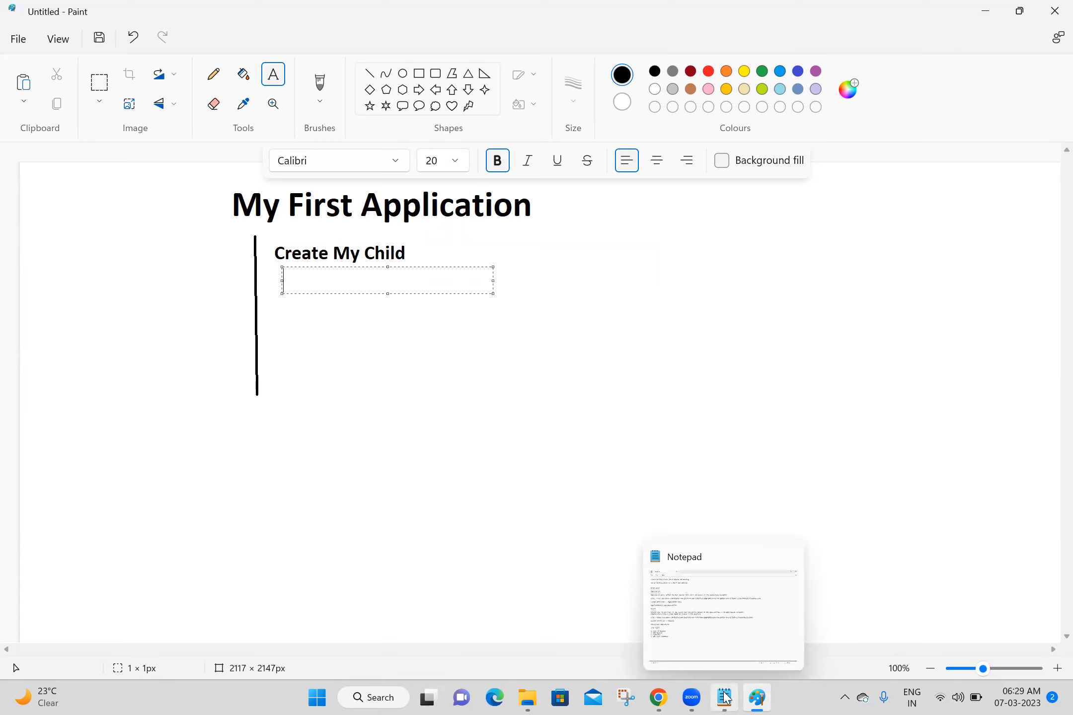
- Add the bold label 'All my child records' below 'Create My Child'
click(657, 695)
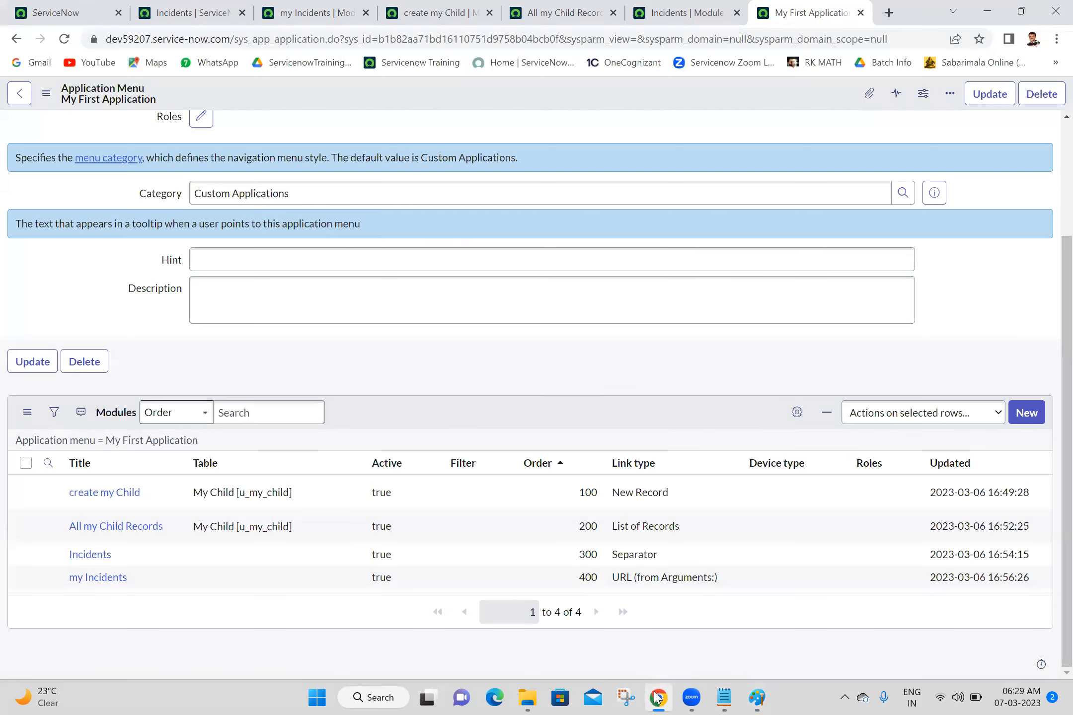
click(657, 696)
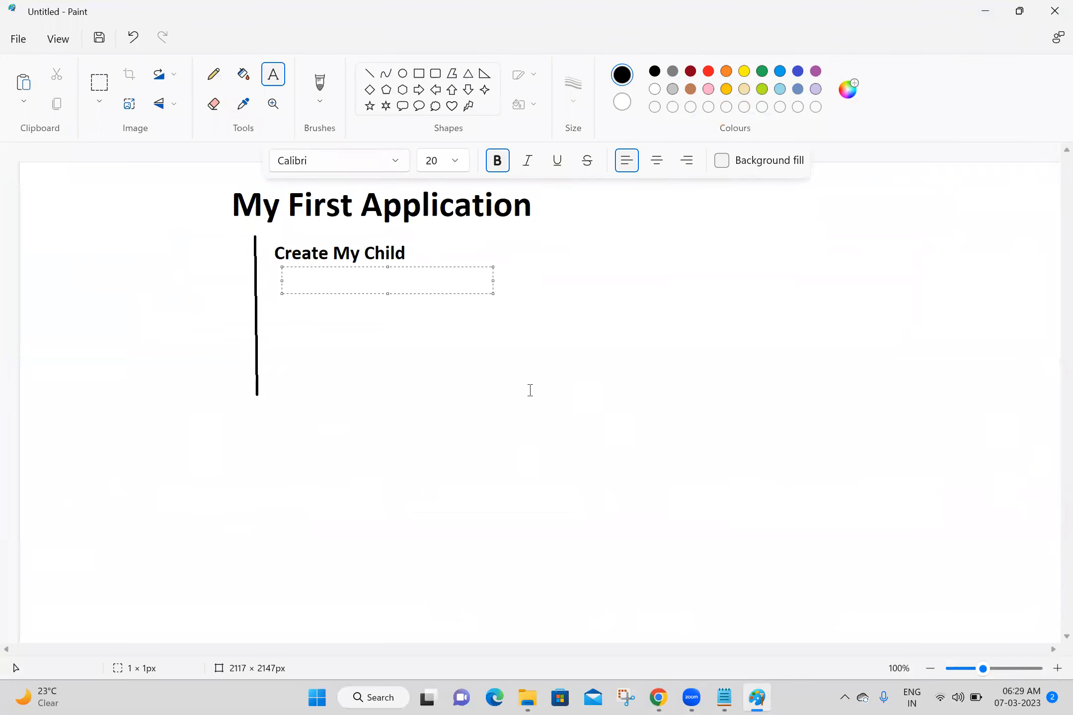
click(530, 391)
click(282, 285)
text(All my chi)
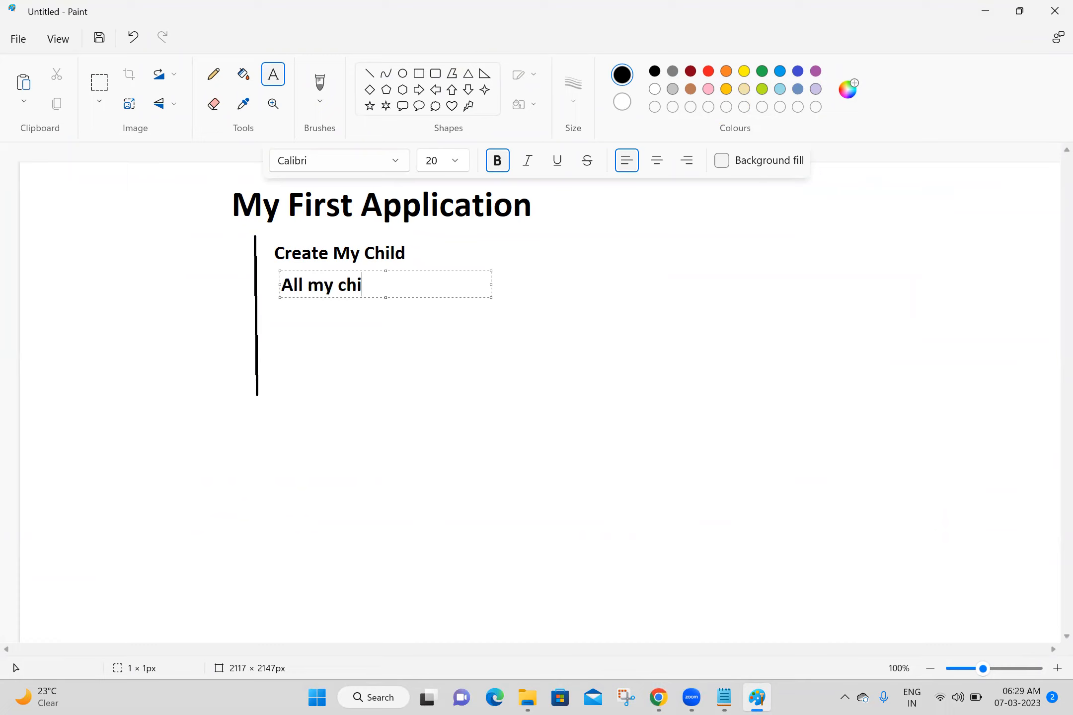
text(ld records)
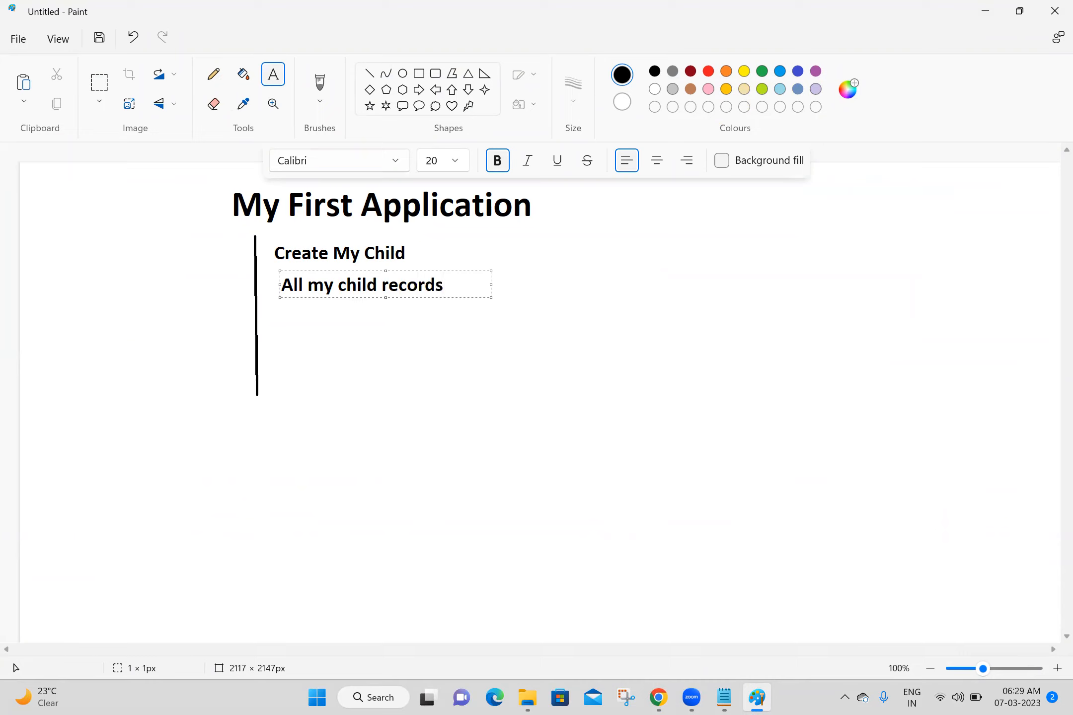
click(596, 286)
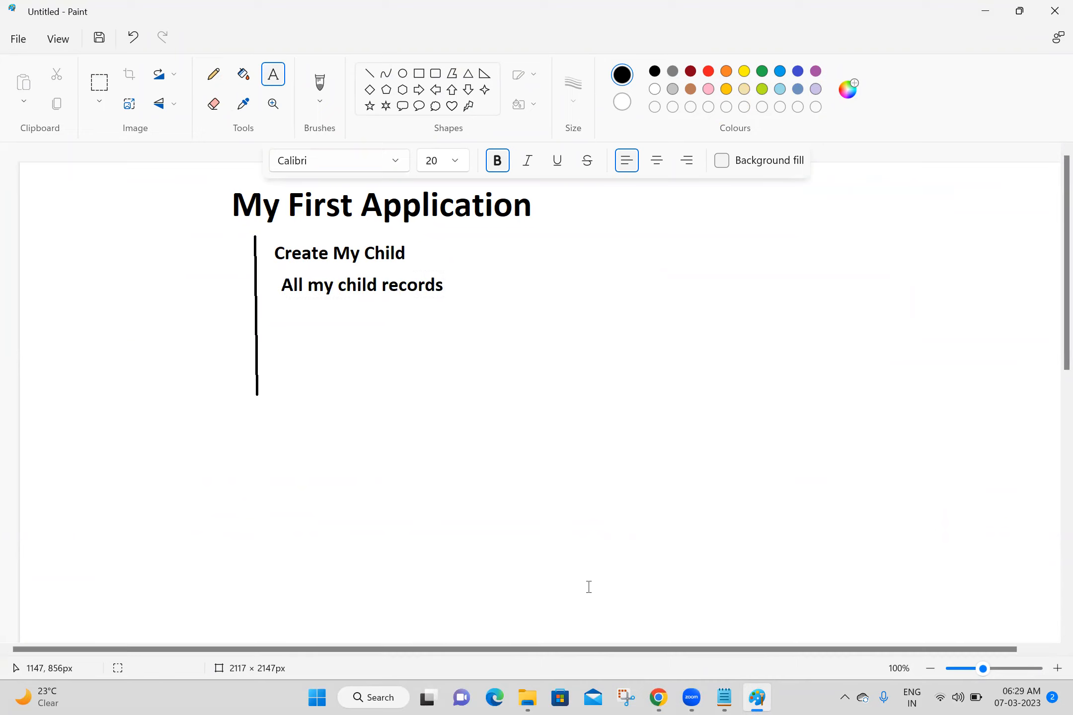
click(659, 697)
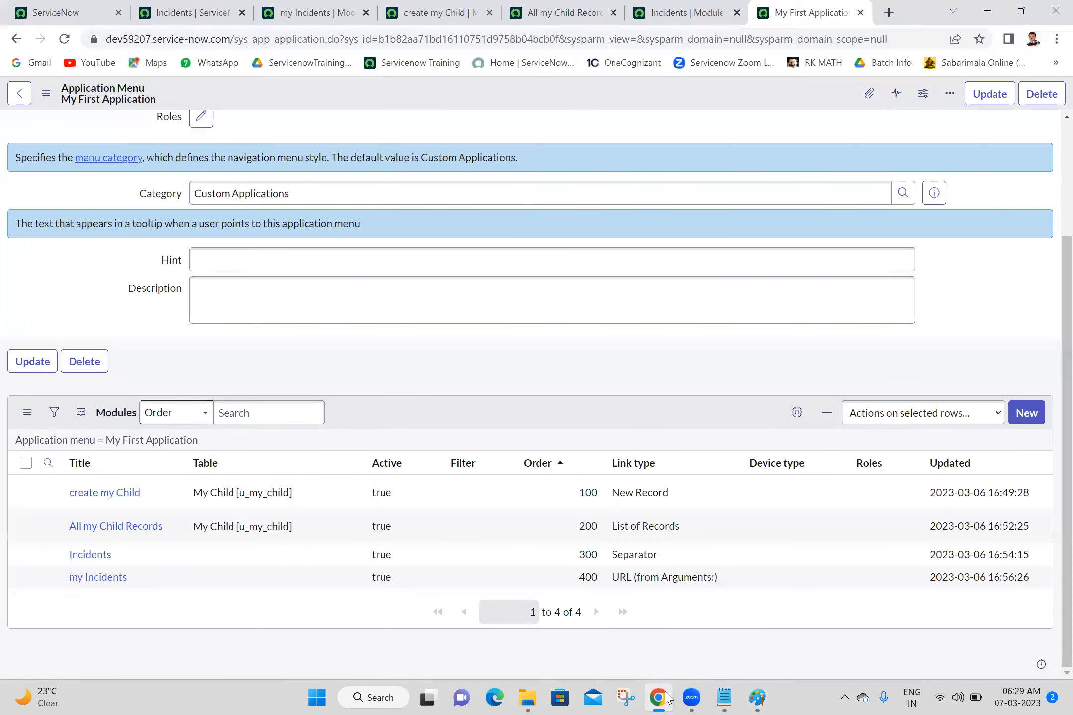
click(659, 697)
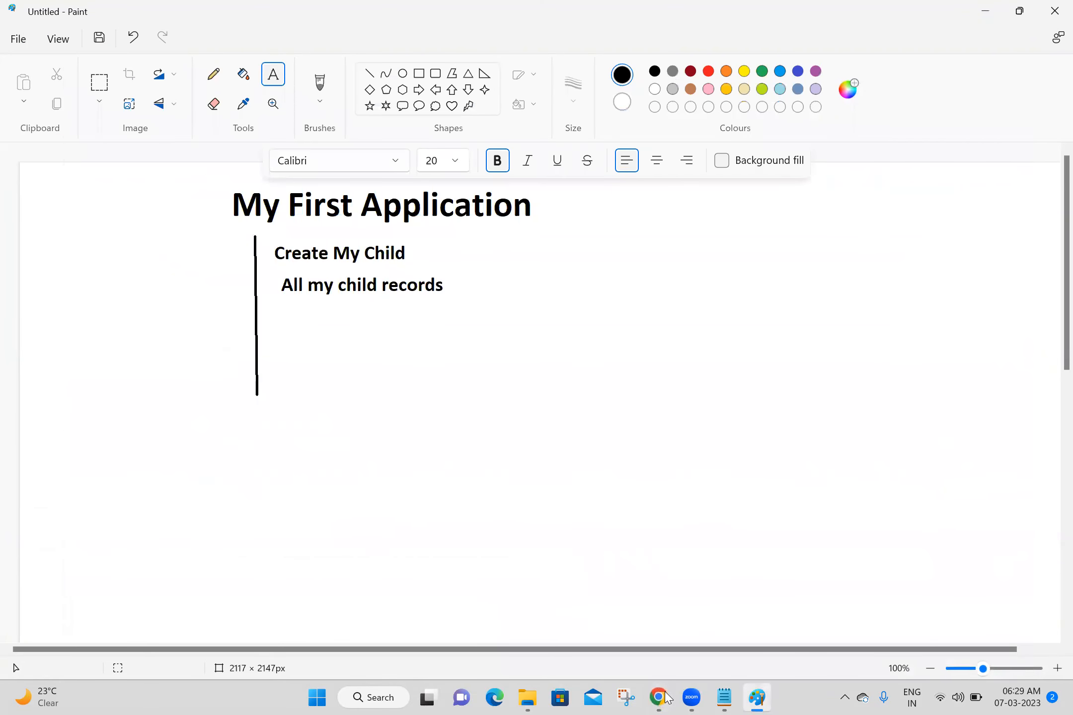
click(368, 74)
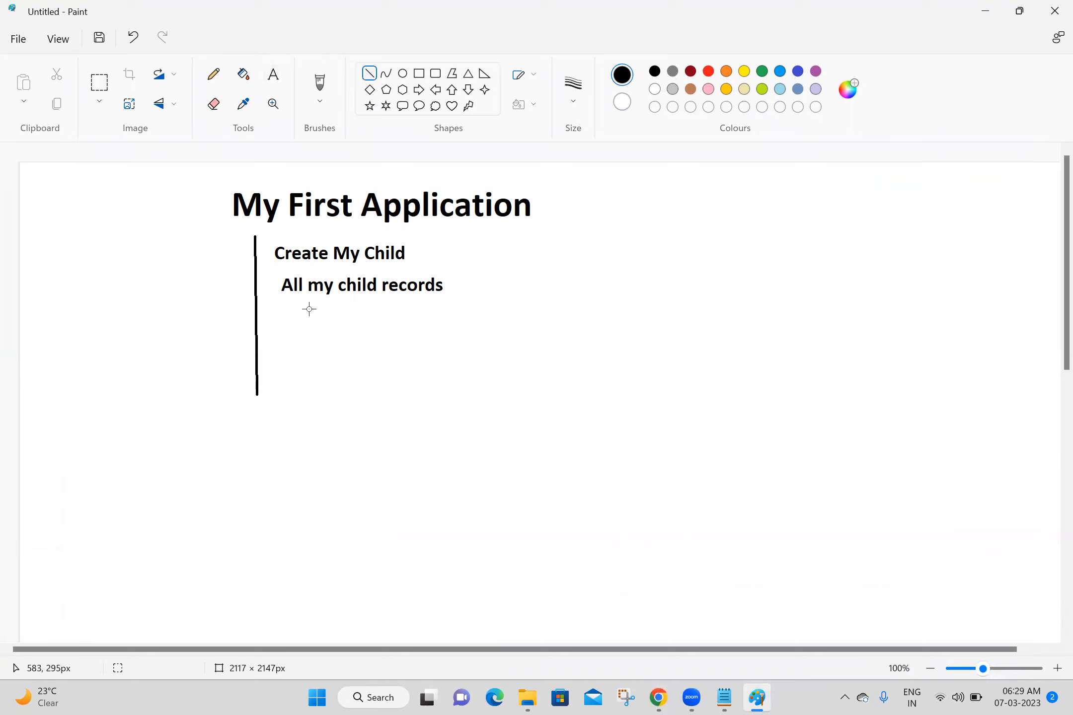
- Draw a vertical line below 'All my child records' and label it 'Incidents'
drag(309, 309, 308, 396)
click(330, 314)
click(523, 74)
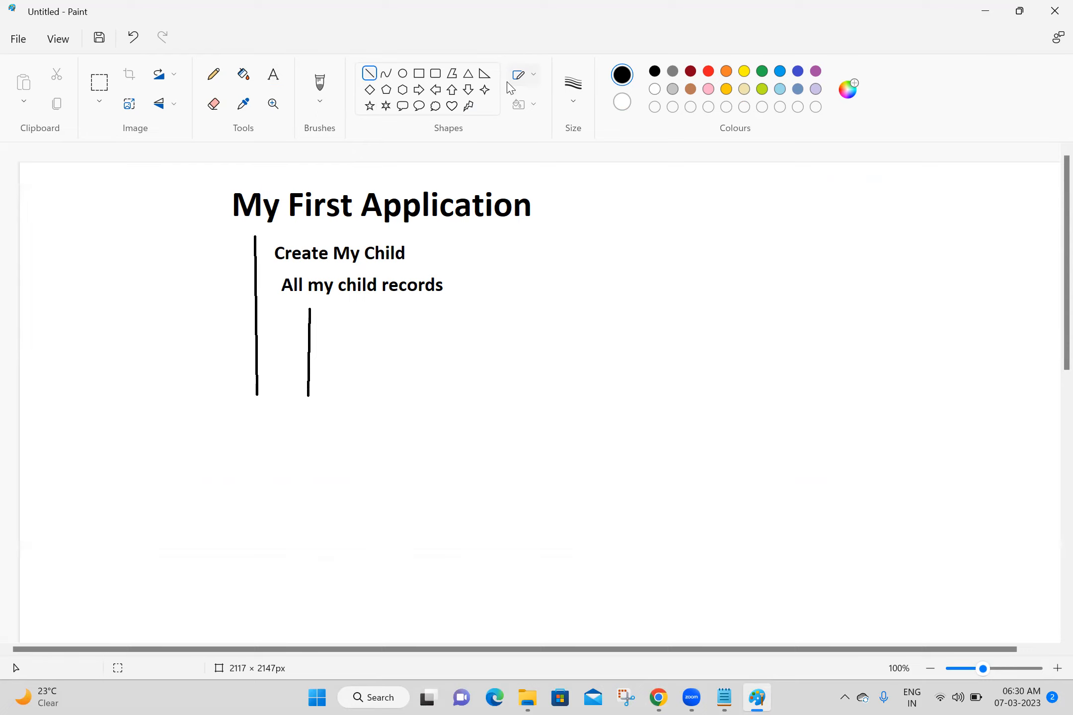
click(285, 79)
click(279, 78)
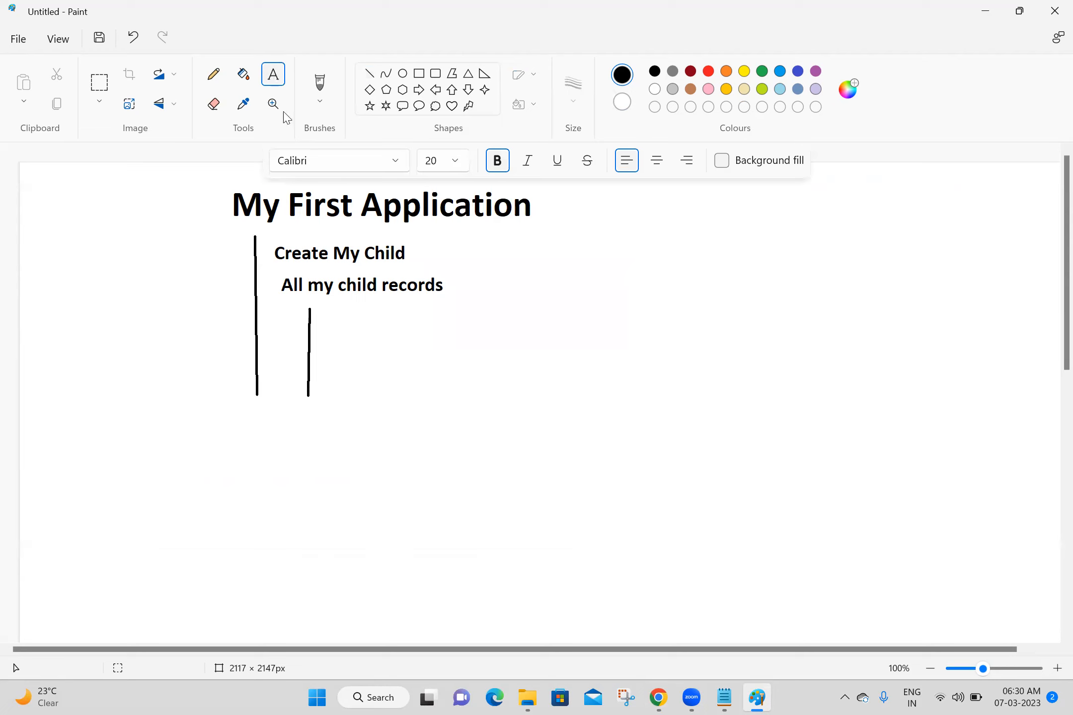
click(330, 315)
text(I)
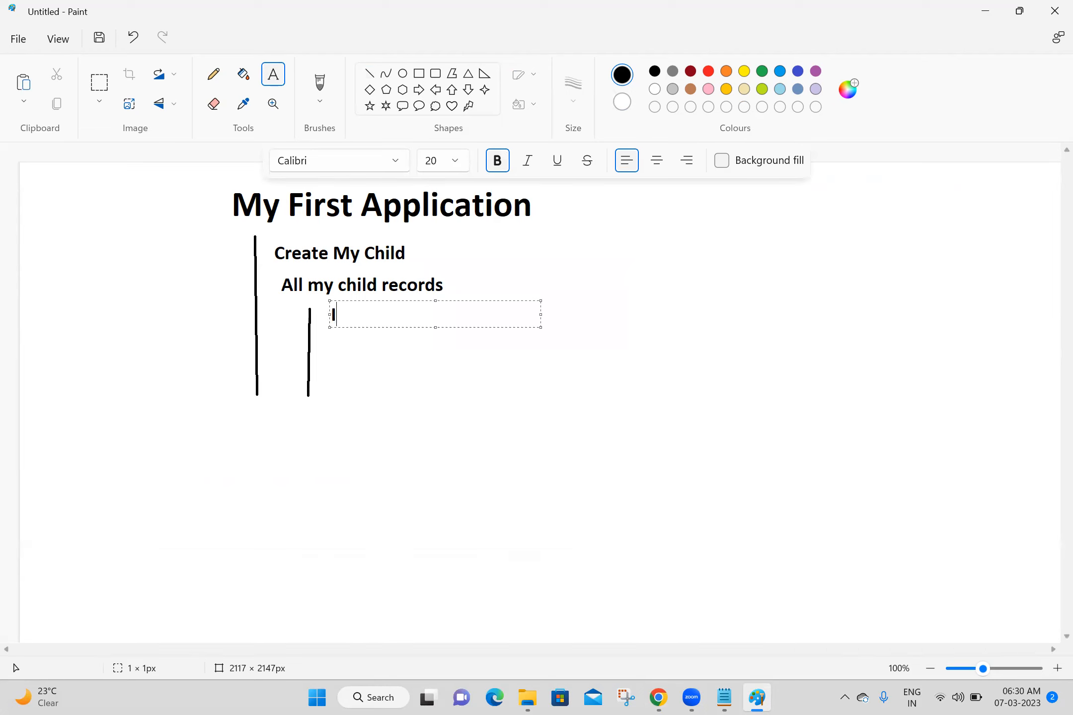
text(ncidents)
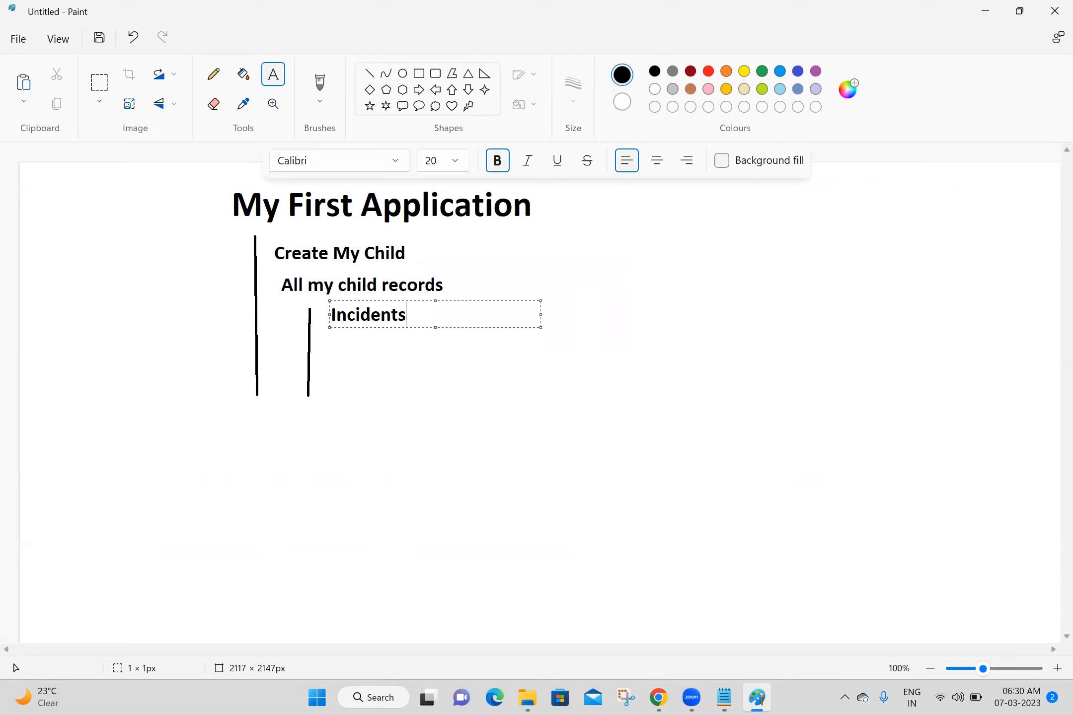
click(655, 289)
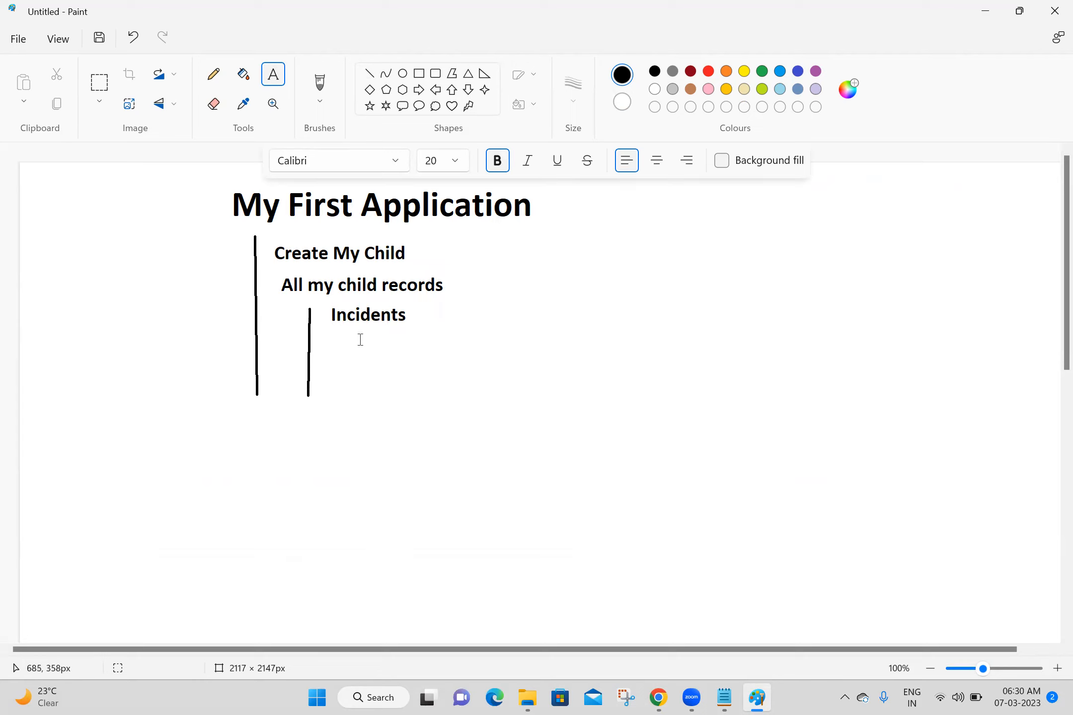
- Draw another vertical line below 'Incidents' and bring the Batch 18 notes forward
click(369, 73)
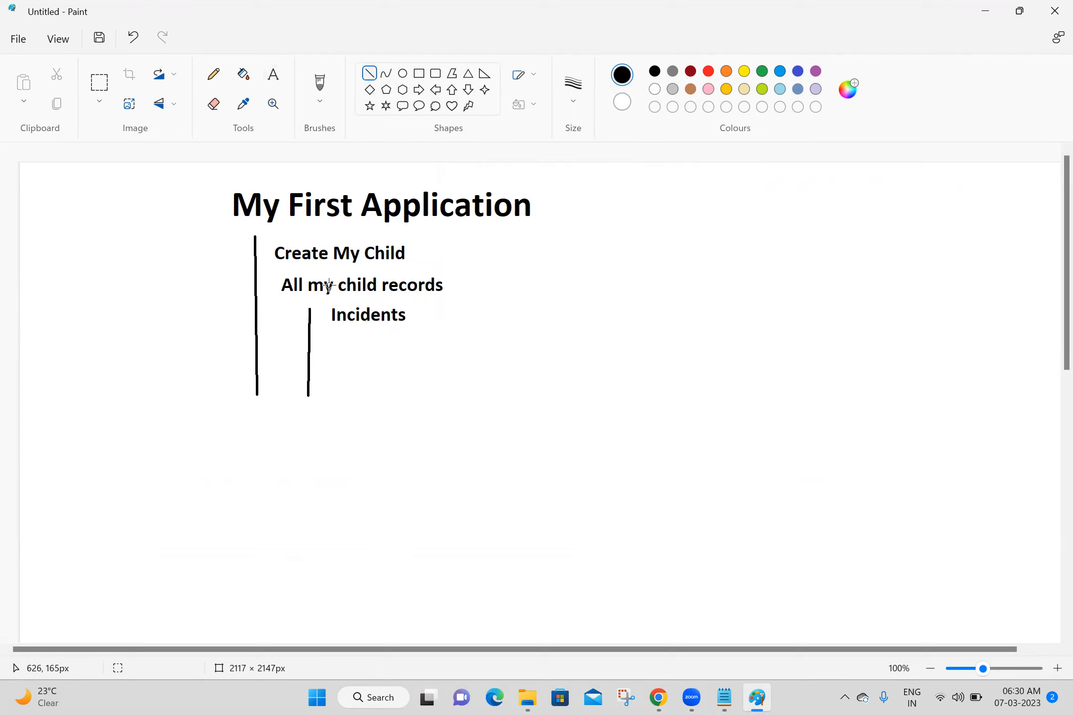
drag(353, 332, 351, 455)
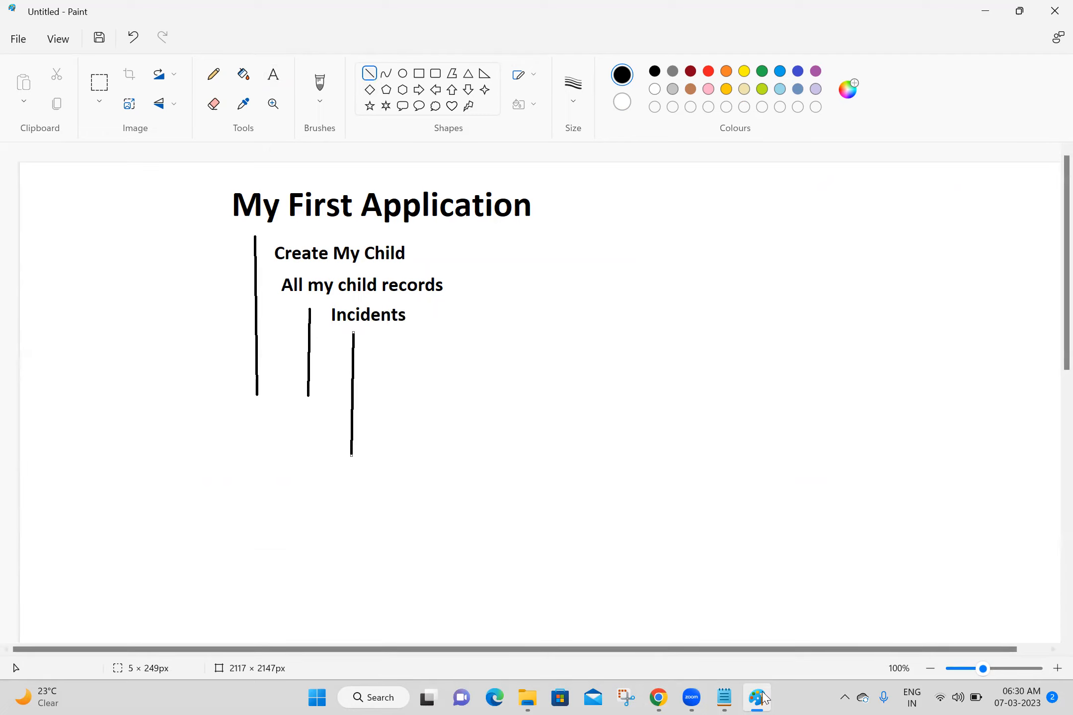
click(724, 697)
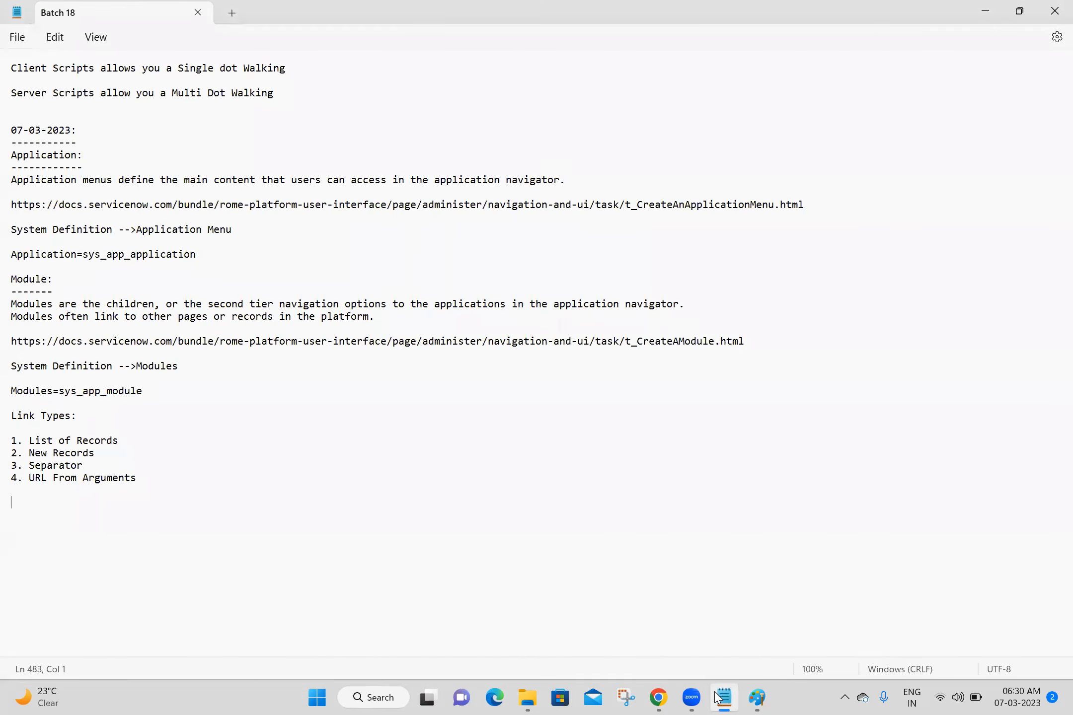
- Add the label 'My Incidents' beside the third vertical line
click(659, 698)
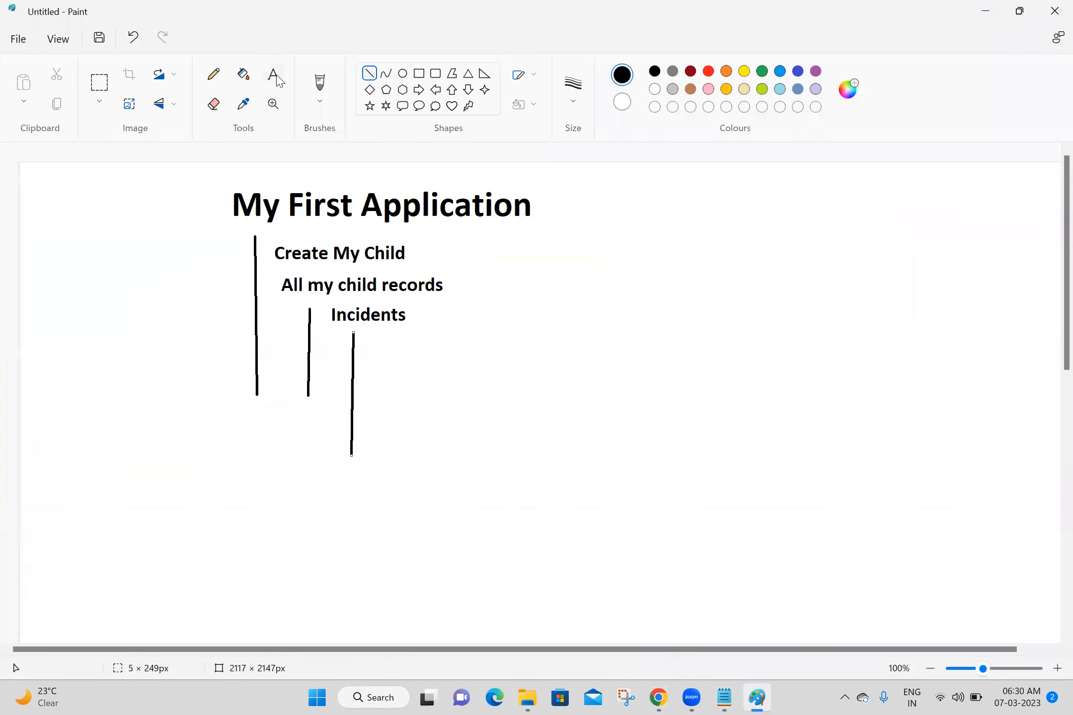
click(276, 78)
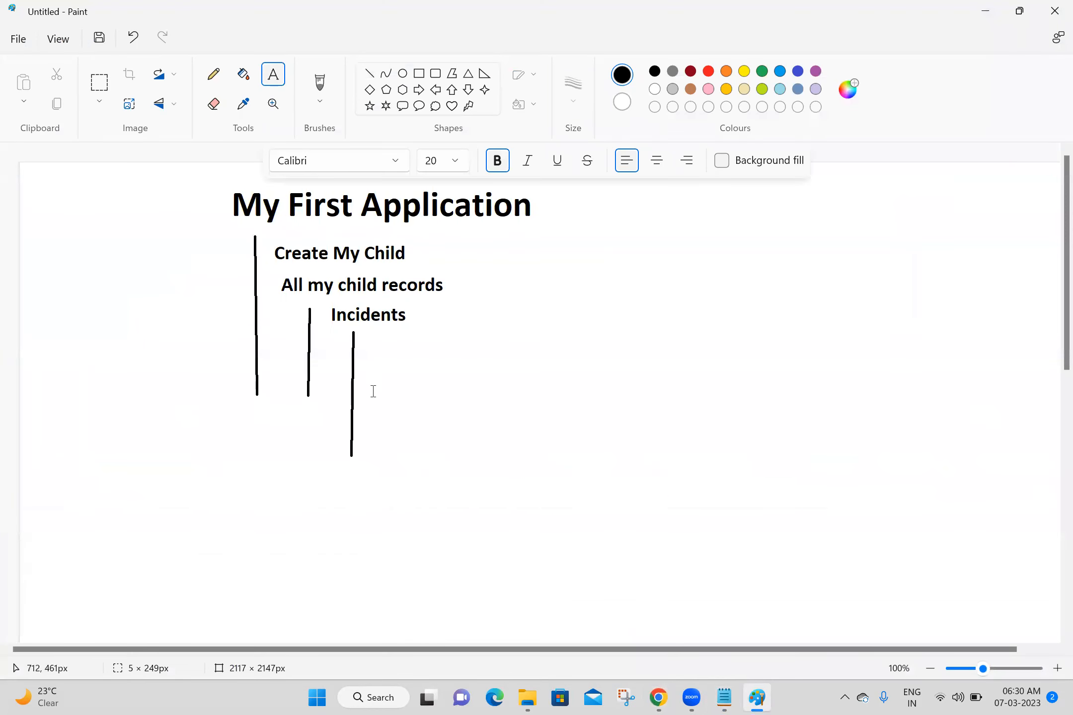
click(366, 353)
text(My Incidents)
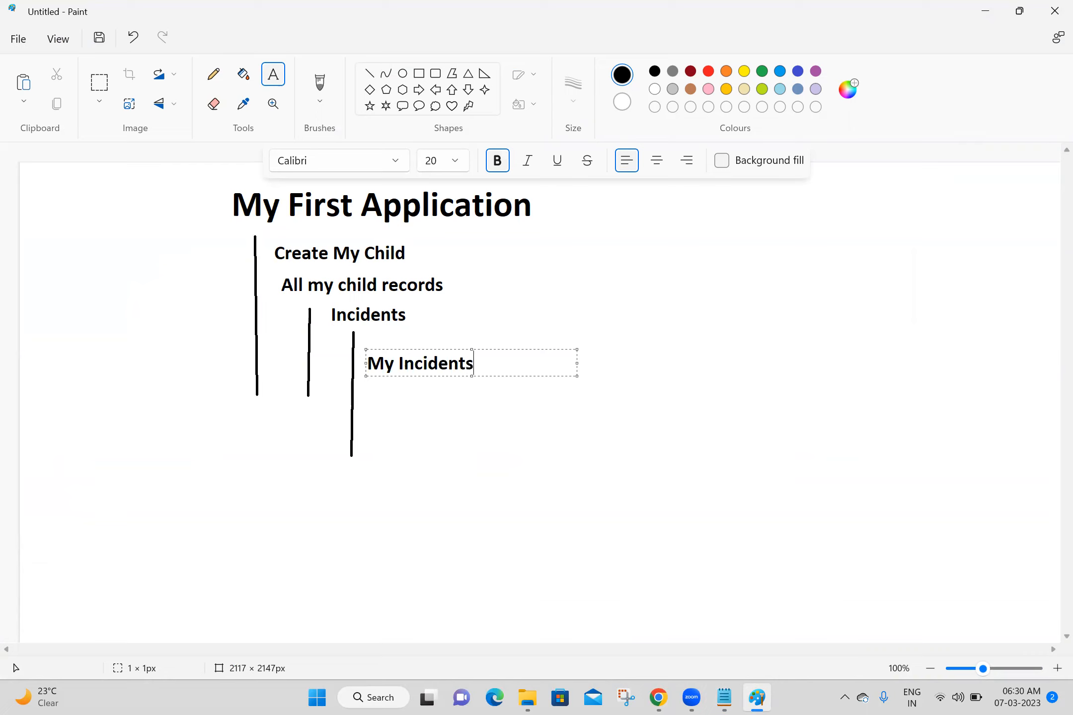
click(523, 305)
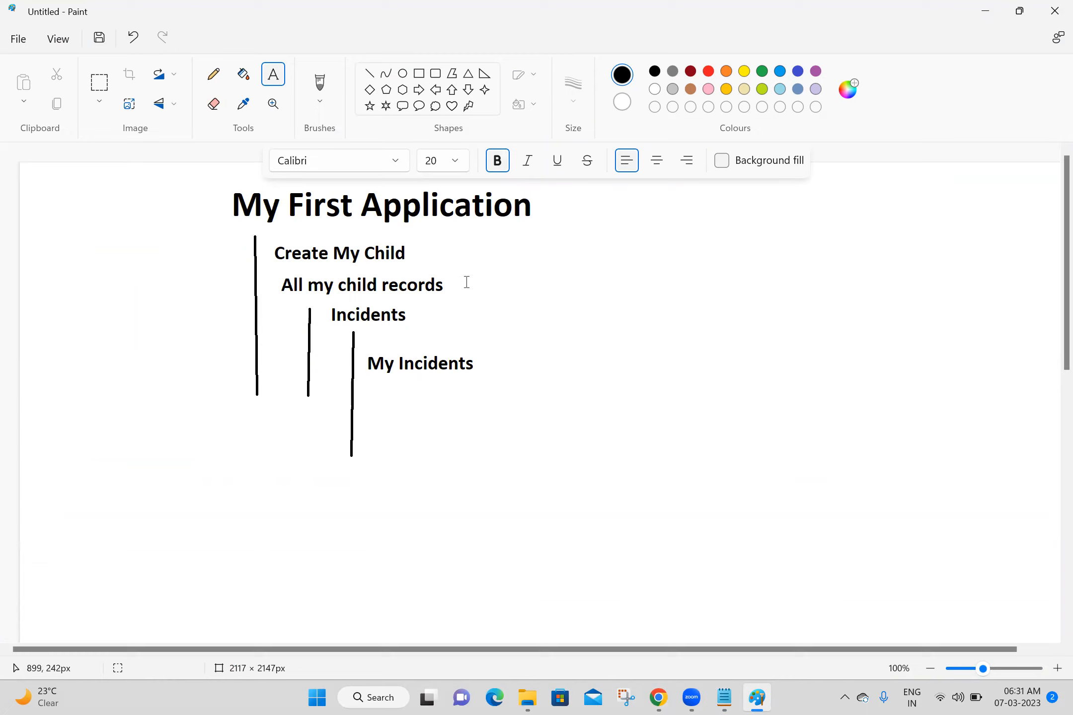
- Place and dismiss extra text boxes on the canvas, starting one lower down
click(389, 311)
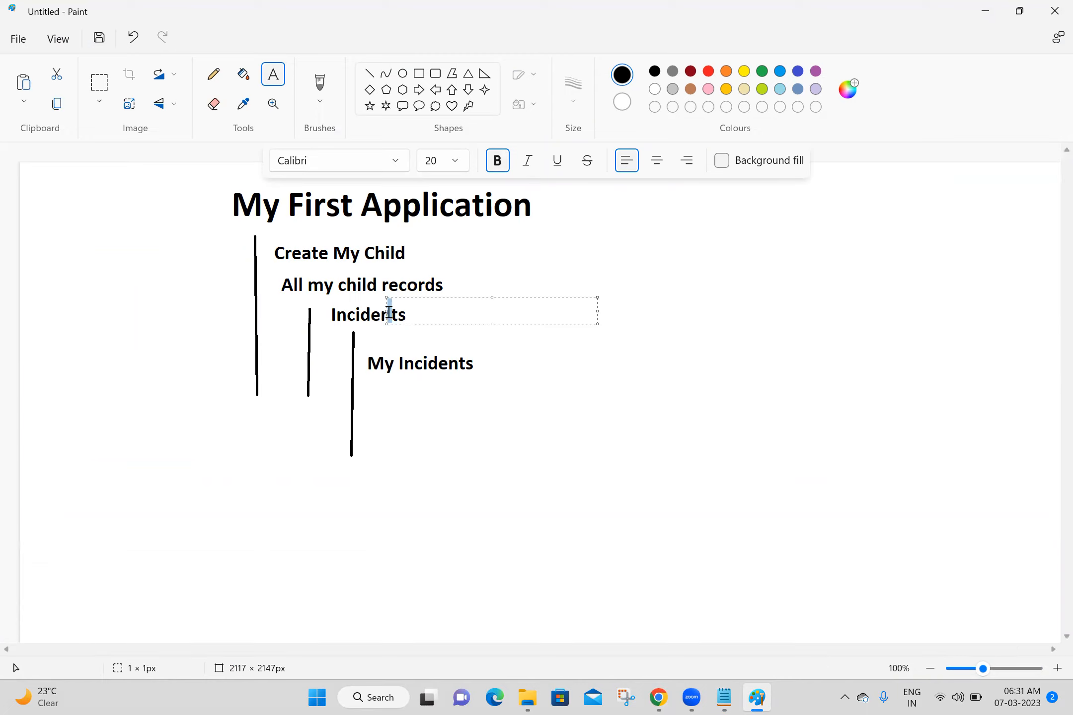
click(560, 255)
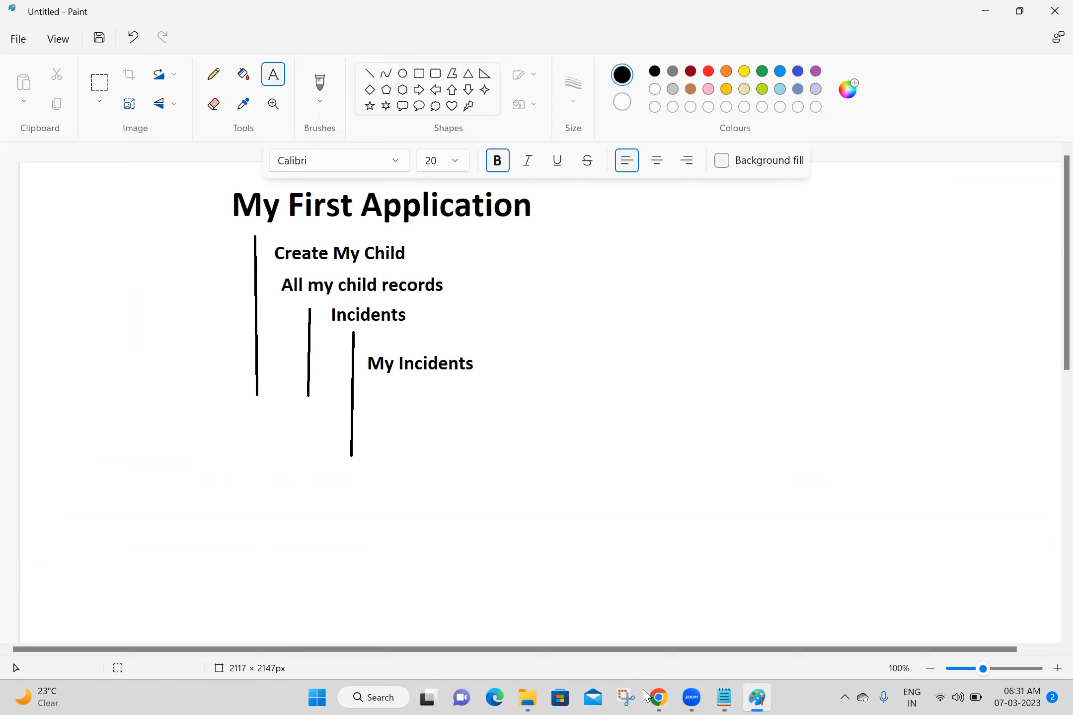
mouse_move(654, 699)
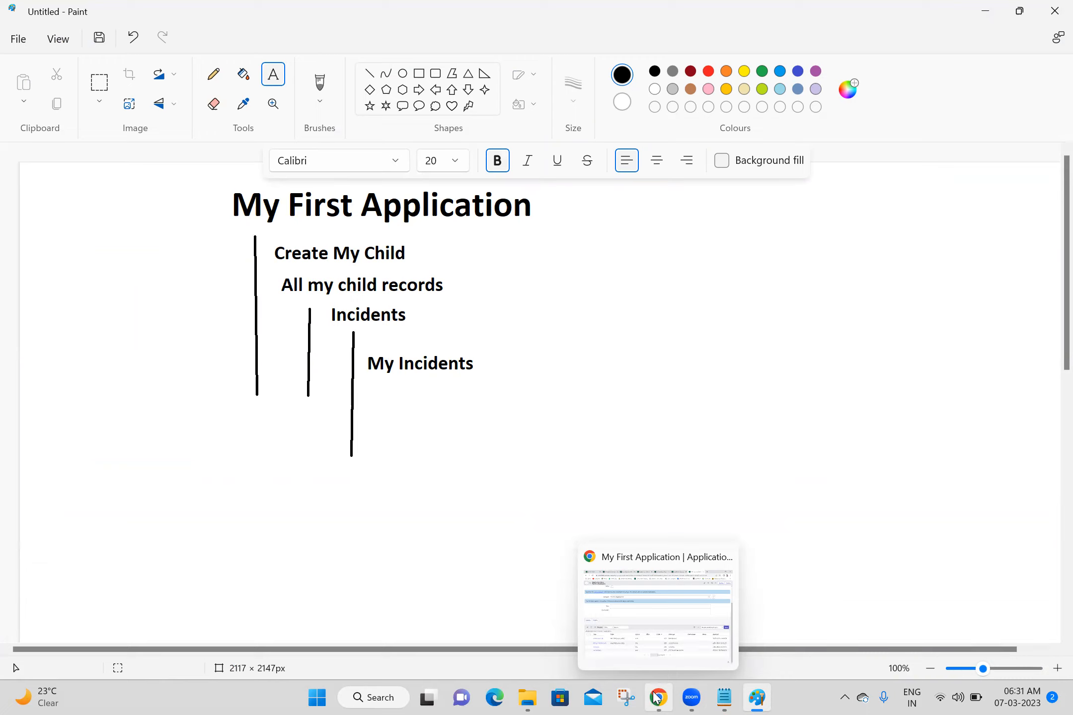
click(476, 574)
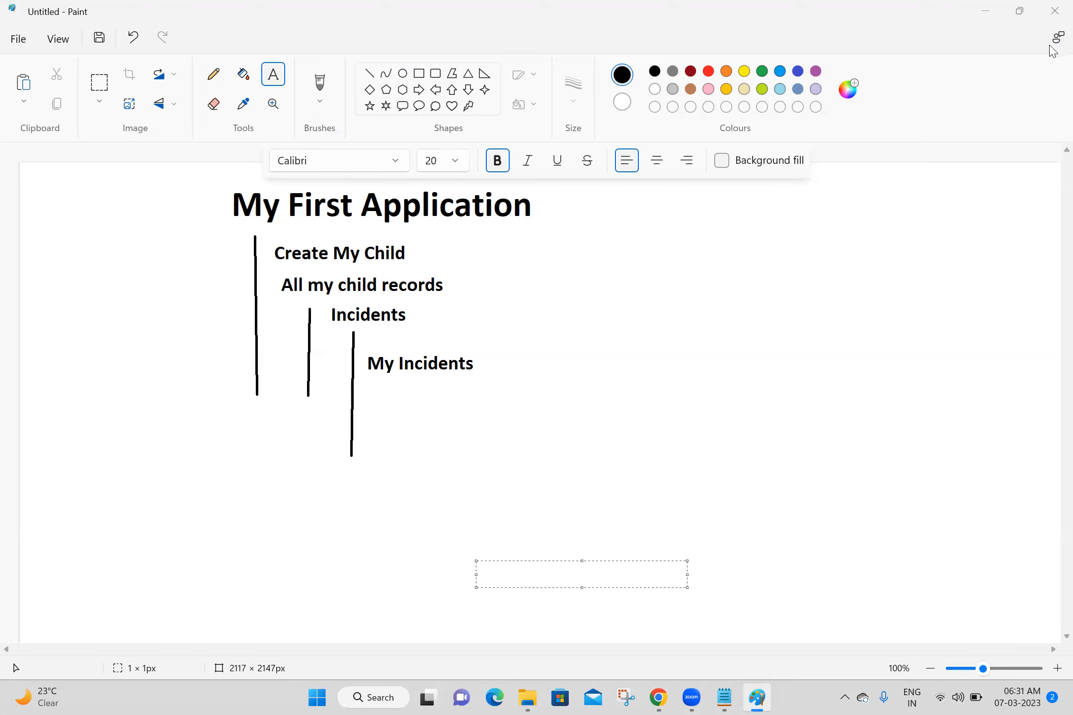
- Close Paint without saving, close the extra browser tabs, and reload ServiceNow
click(1047, 10)
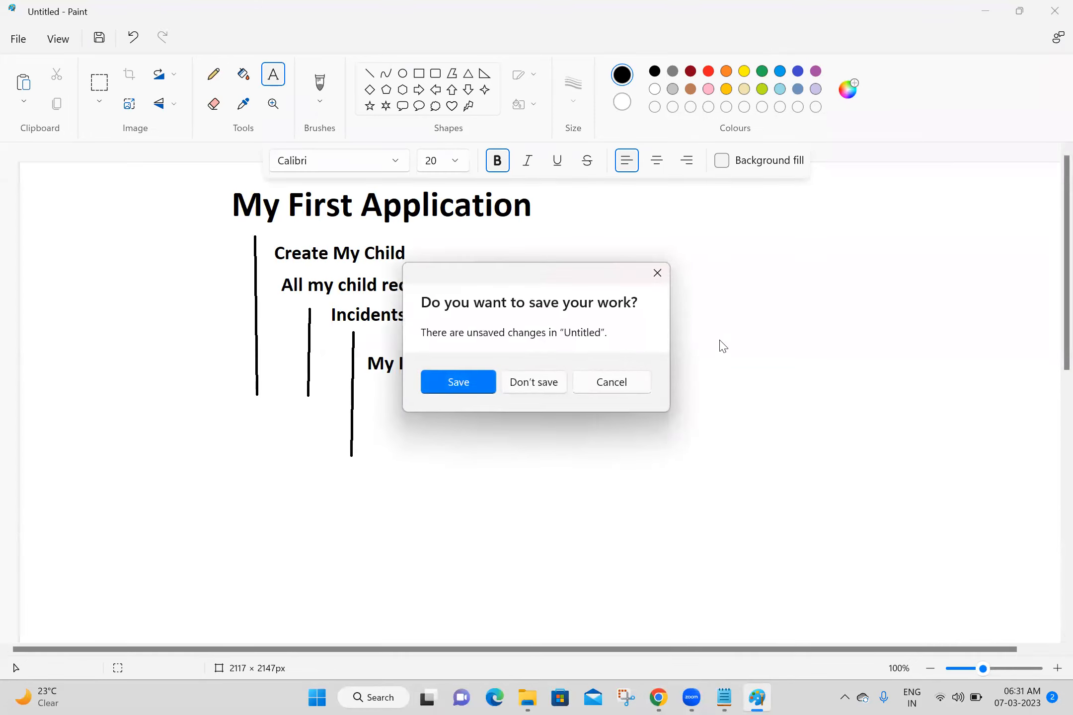
click(547, 391)
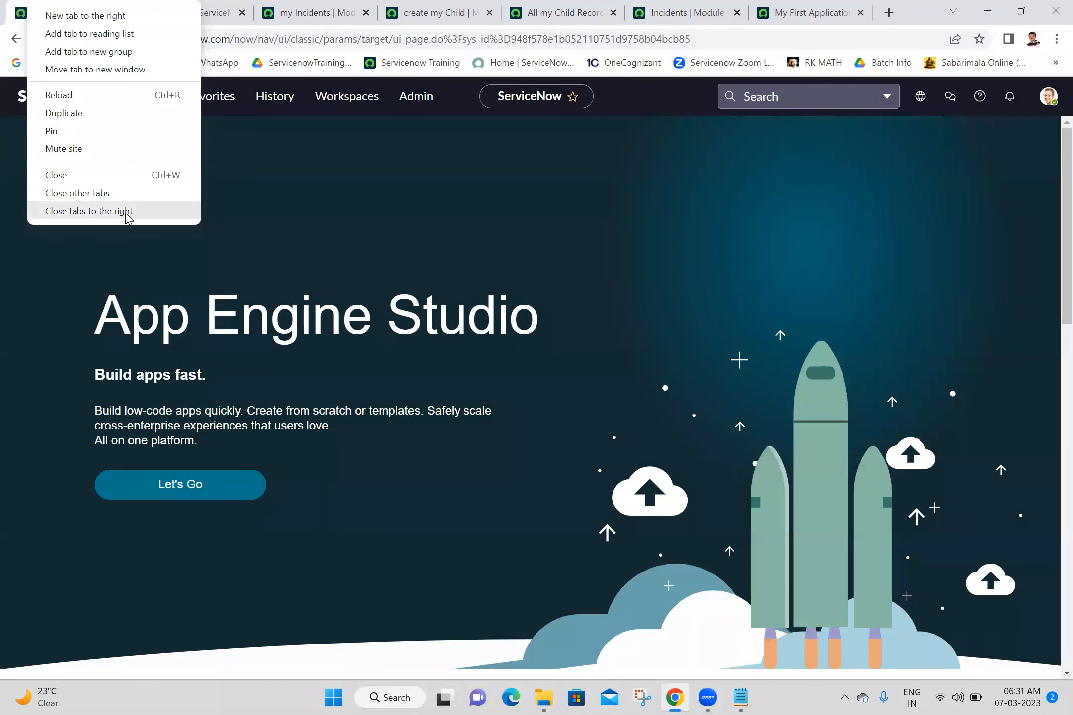
click(125, 215)
click(62, 35)
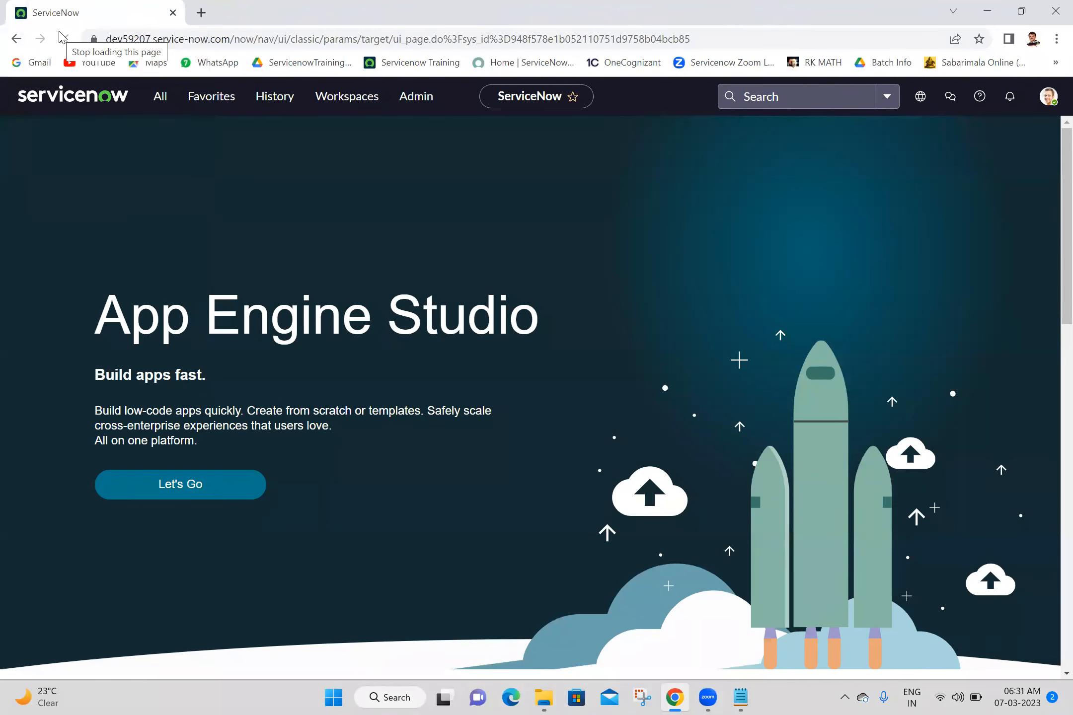
- Filter the navigator for 'my i' then 'my f', clear it, and bring up the Batch 18 notes
click(154, 101)
text(my)
text( i)
key(BackSpace)
key(BackSpace)
key(BackSpace)
key(BackSpace)
text(my f)
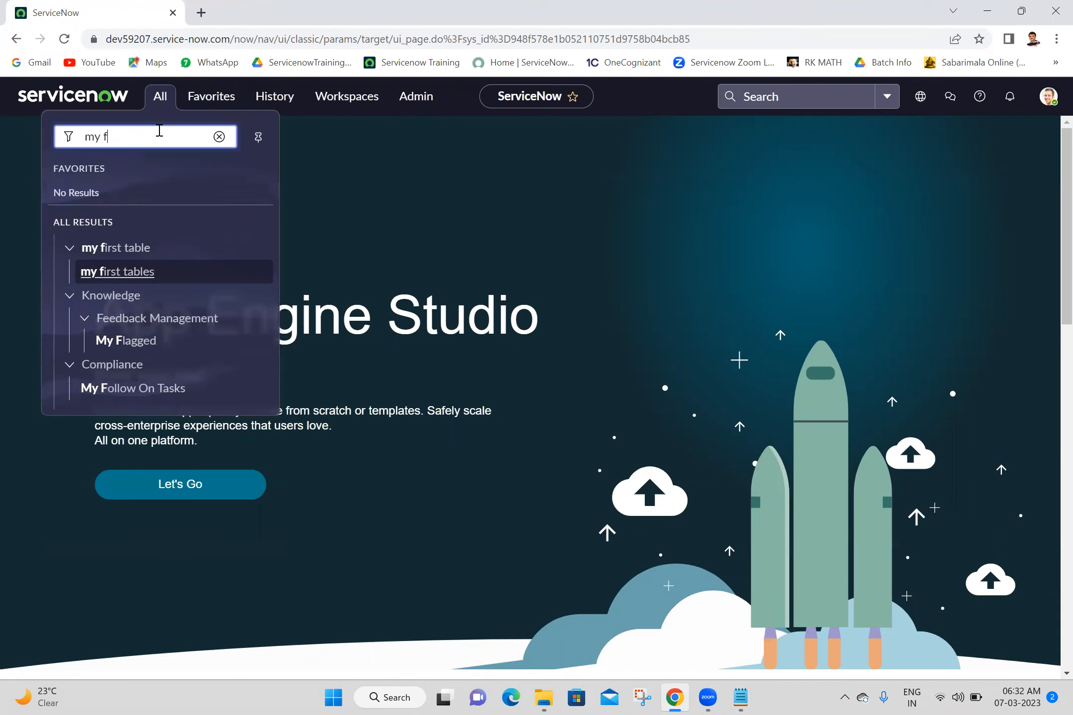
key(BackSpace)
key(BackSpace)
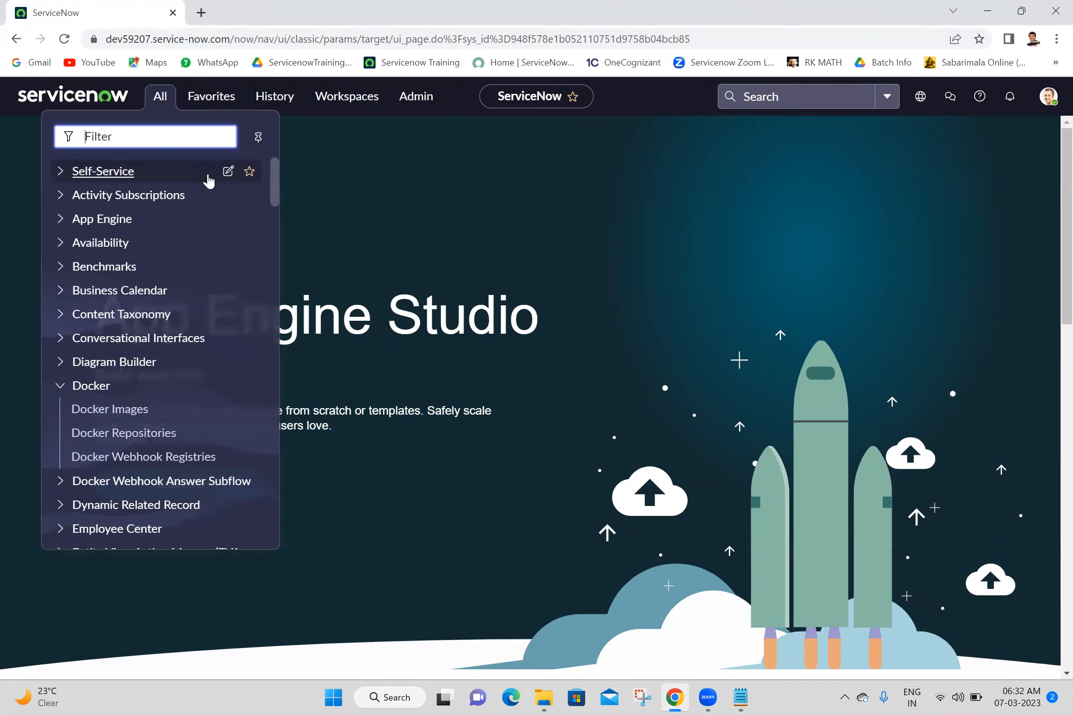
click(213, 174)
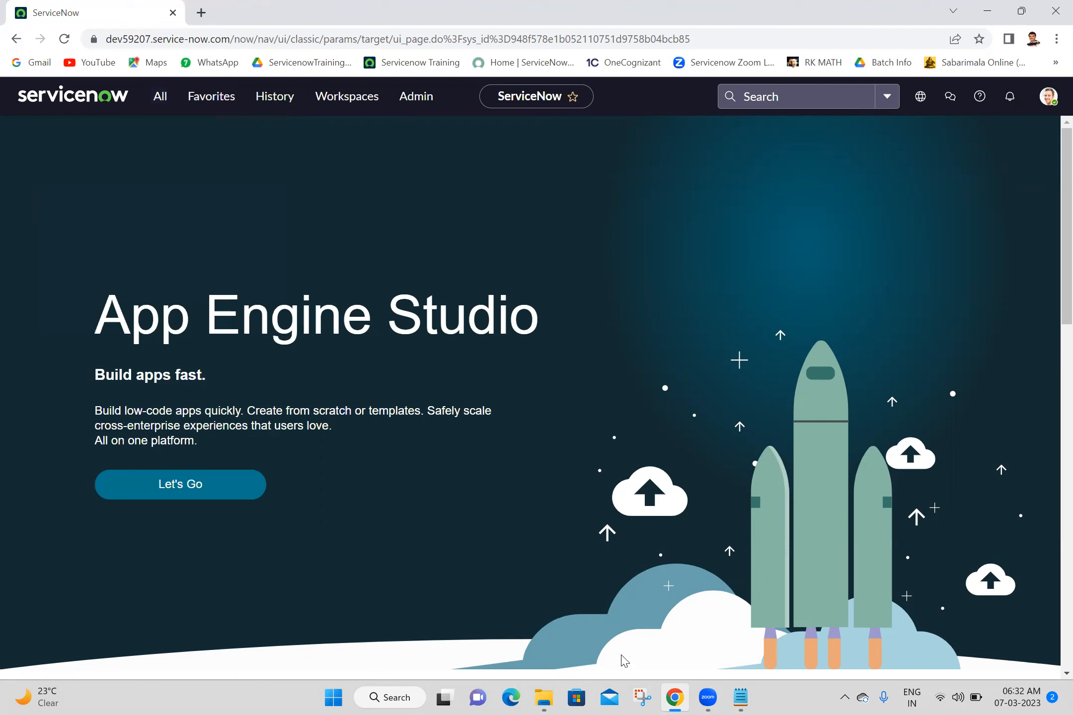
click(749, 696)
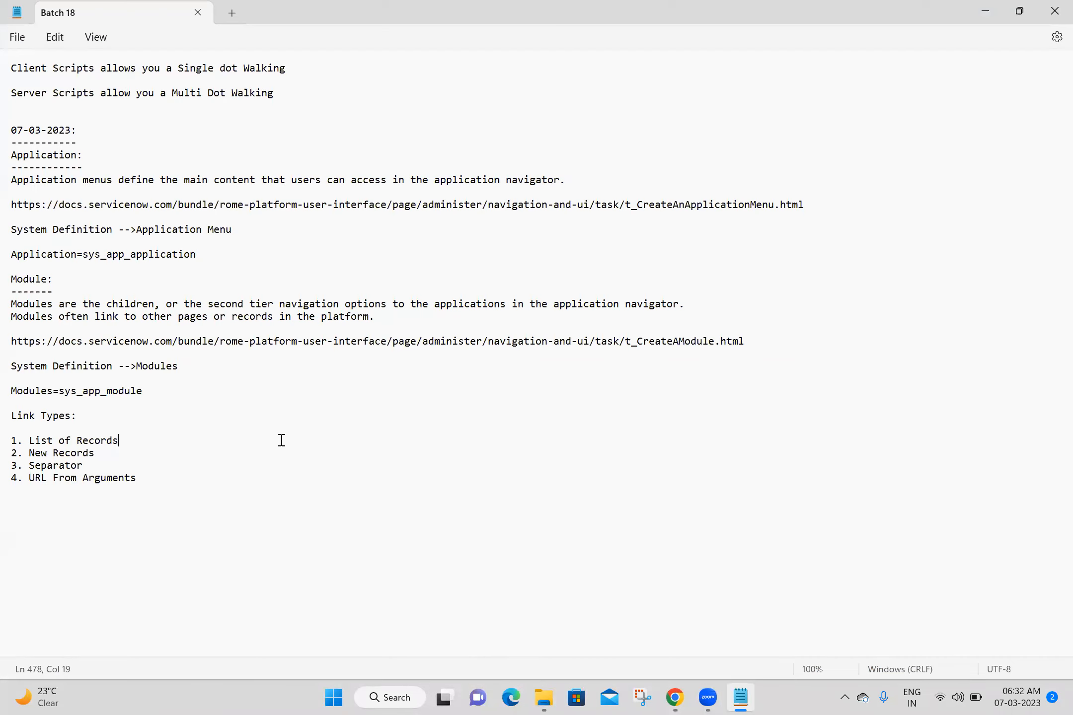
- Add a 'Users:' heading with a '------' underline below the link types and save
click(79, 515)
key(Return)
key(Return)
key(Return)
key(Return)
key(Return)
key(Return)
key(Return)
key(Return)
key(Return)
key(Return)
key(Return)
key(Return)
key(Return)
key(Return)
key(Return)
key(Return)
key(Return)
key(Return)
key(Return)
key(Return)
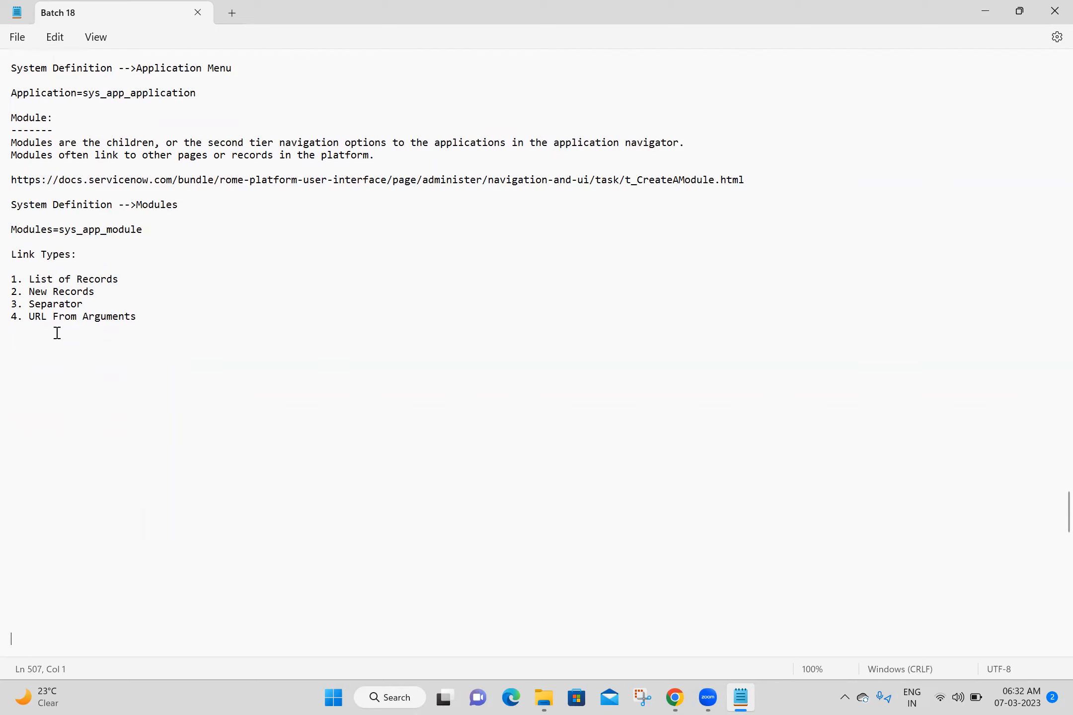
click(55, 341)
text(Users:)
key(Return)
text(------)
key(Return)
key(ctrl+s)
- Search Google for 'user in servicenow' in a new Chrome tab
click(673, 695)
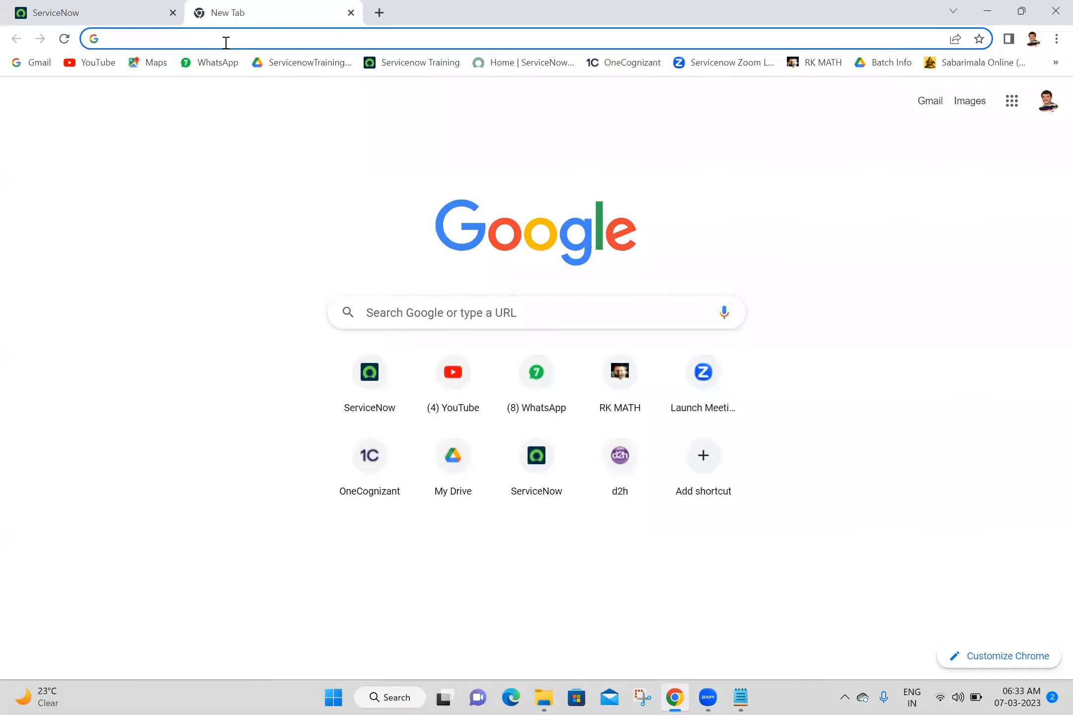
click(225, 41)
text(user)
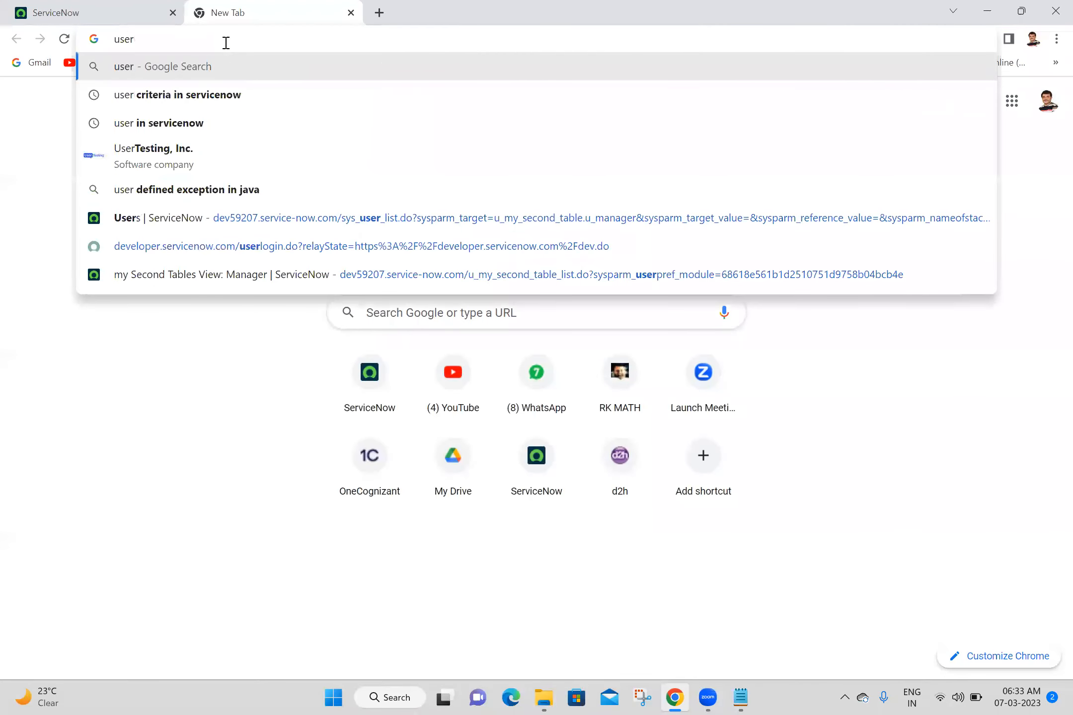
click(178, 134)
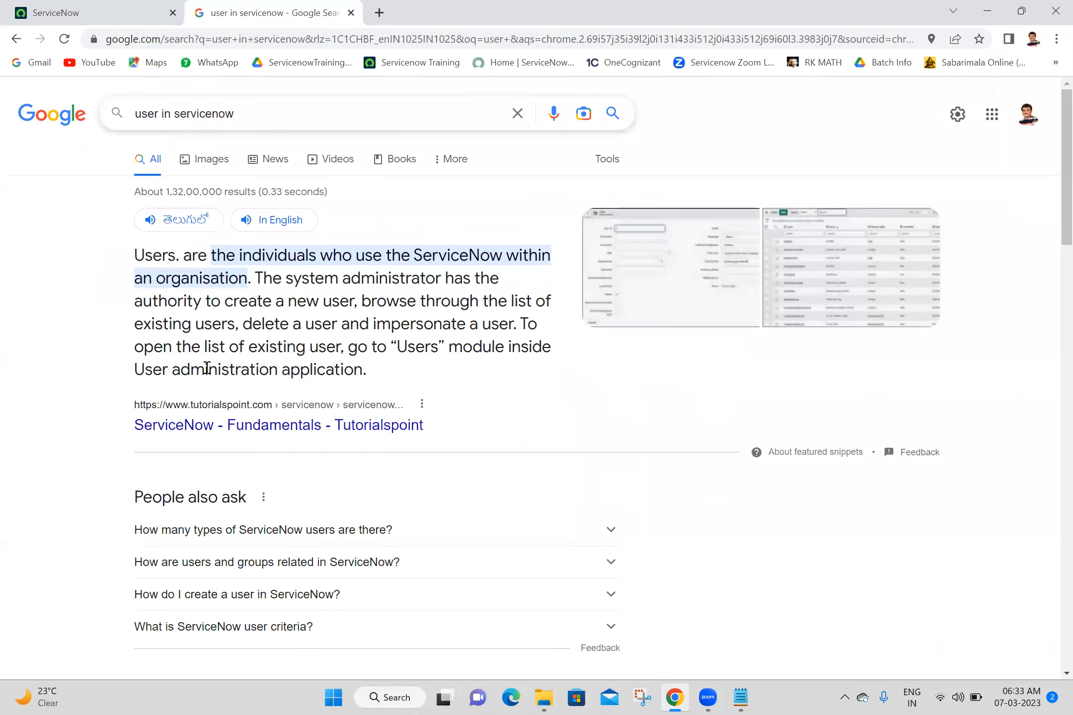
scroll(53, 463, down, 8)
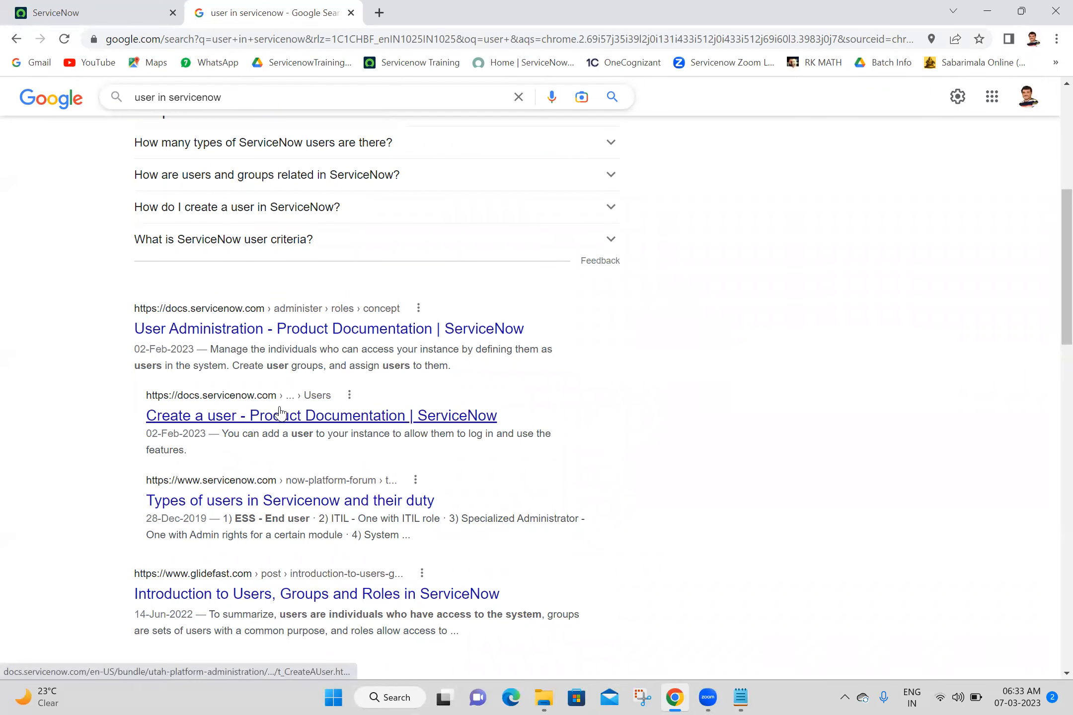
- Open the User Administration documentation result, dismiss the login prompt, and select its first sentence
ctrl+click(204, 328)
click(482, 7)
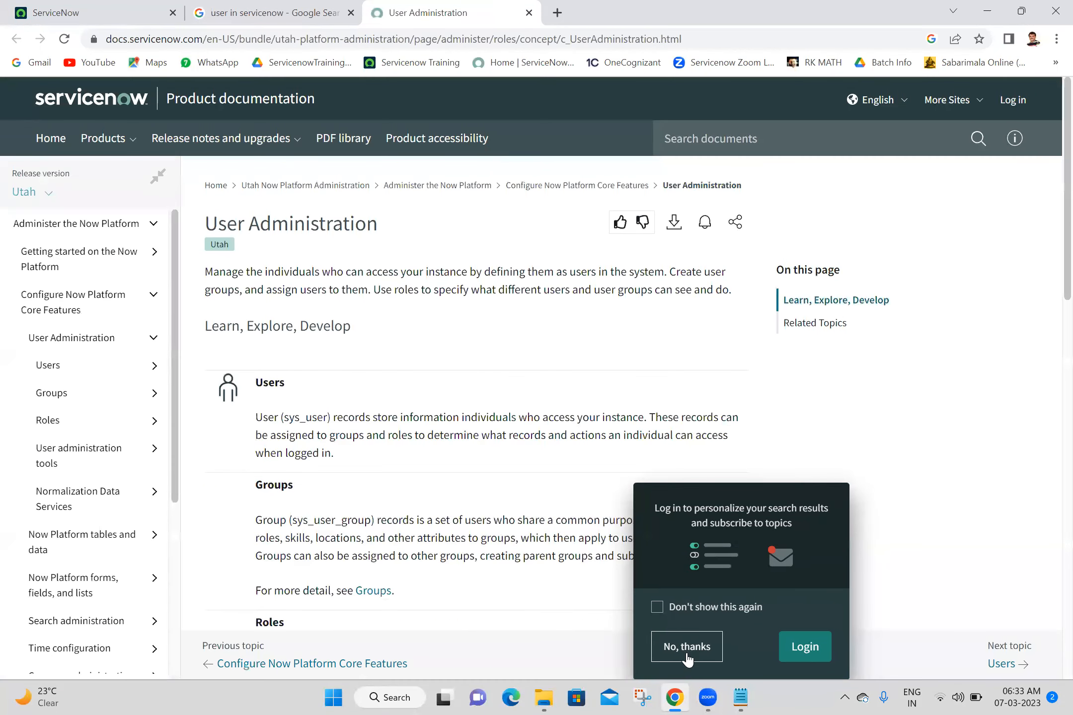
click(687, 647)
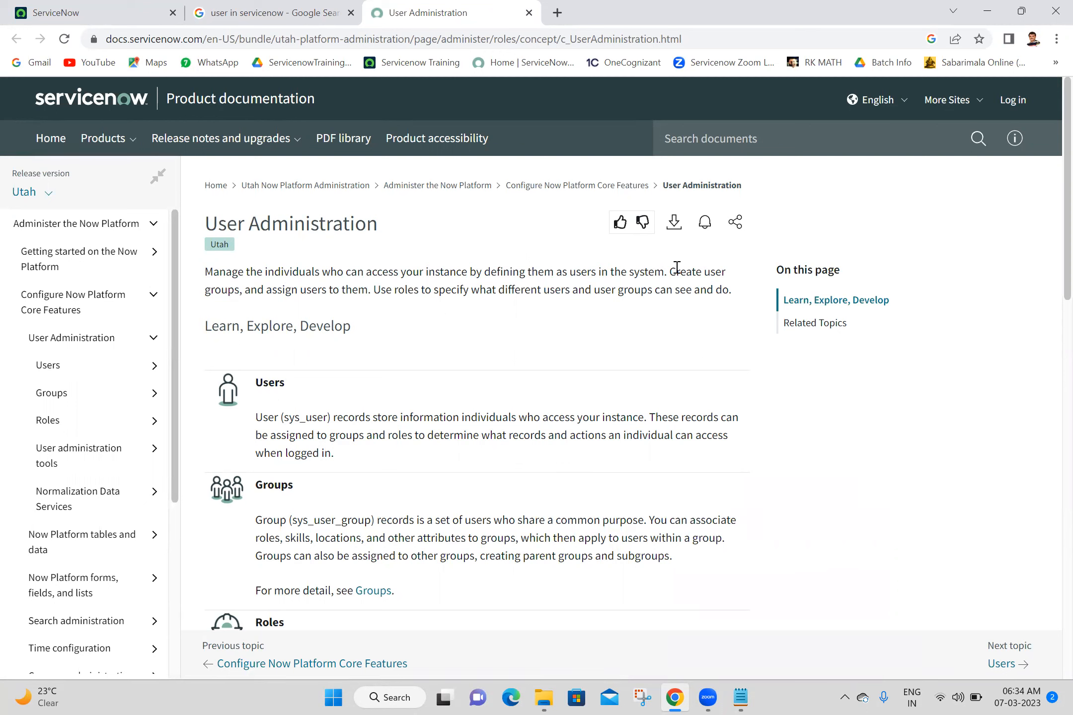
drag(667, 272, 209, 273)
key(ctrl+c)
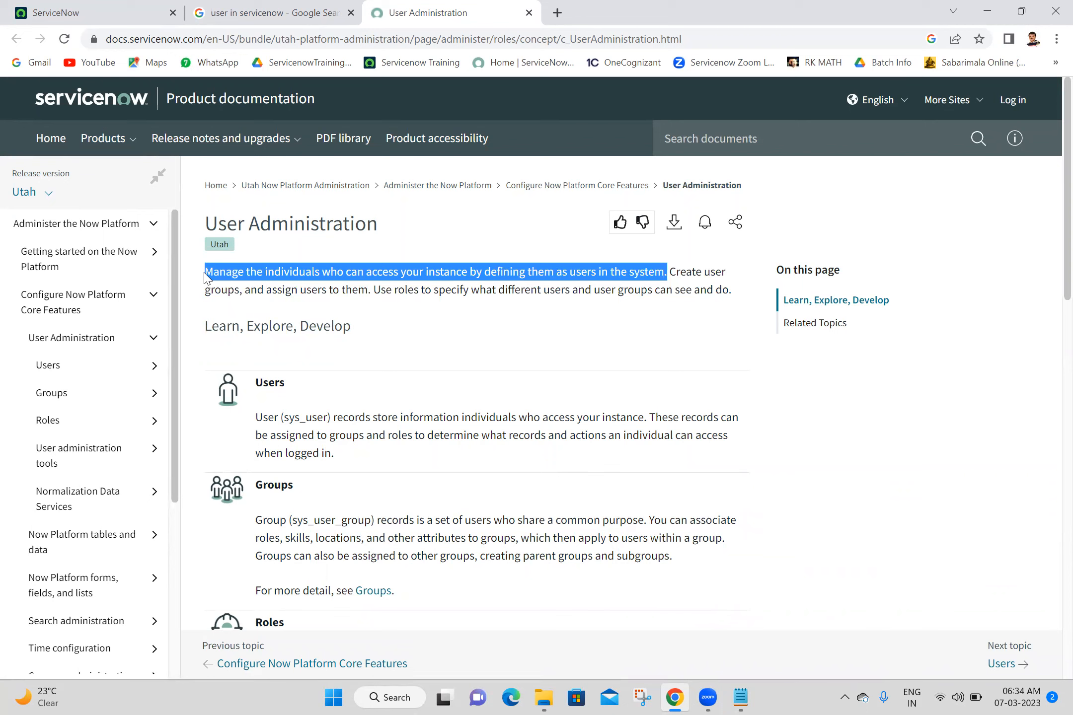
- Paste the copied sentence about managing who can access the instance under Users in Notepad
click(206, 277)
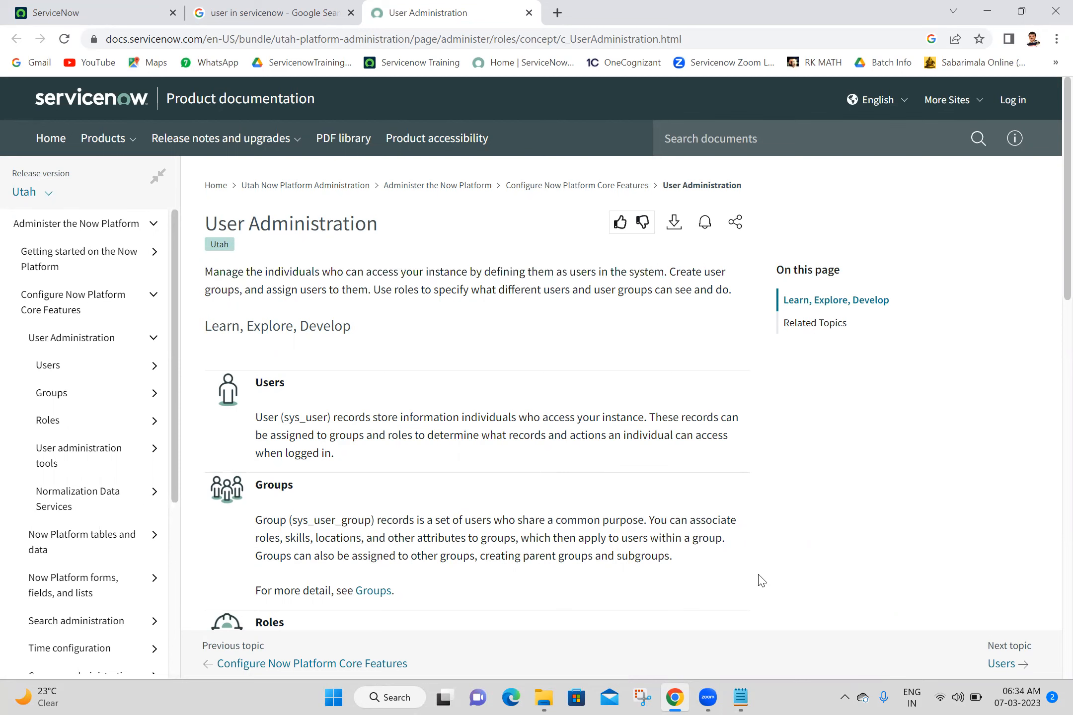
click(740, 697)
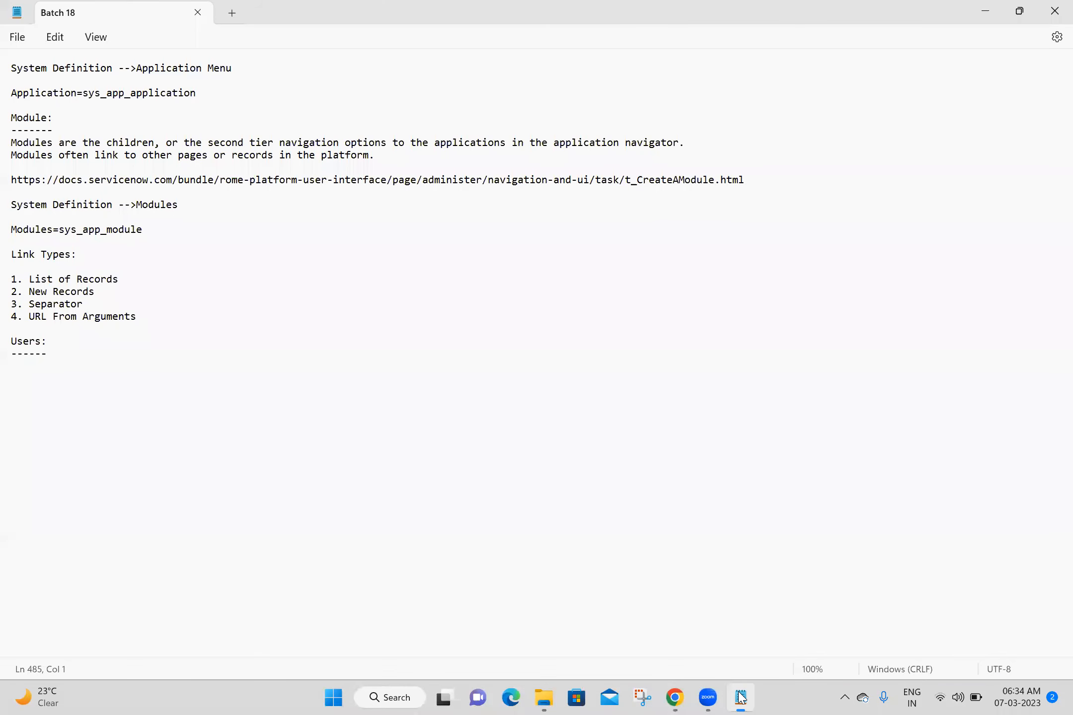
key(ctrl+v)
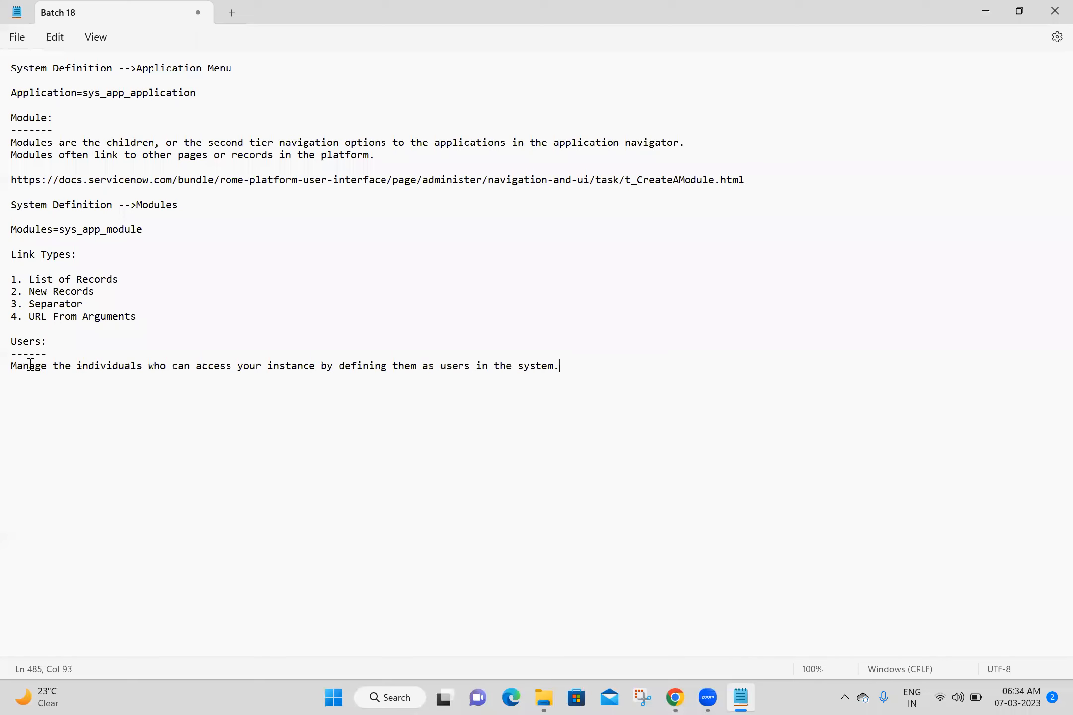
key(Return)
key(Return)
key(Return)
- Copy the User Administration docs URL into the Notepad Users section
click(686, 697)
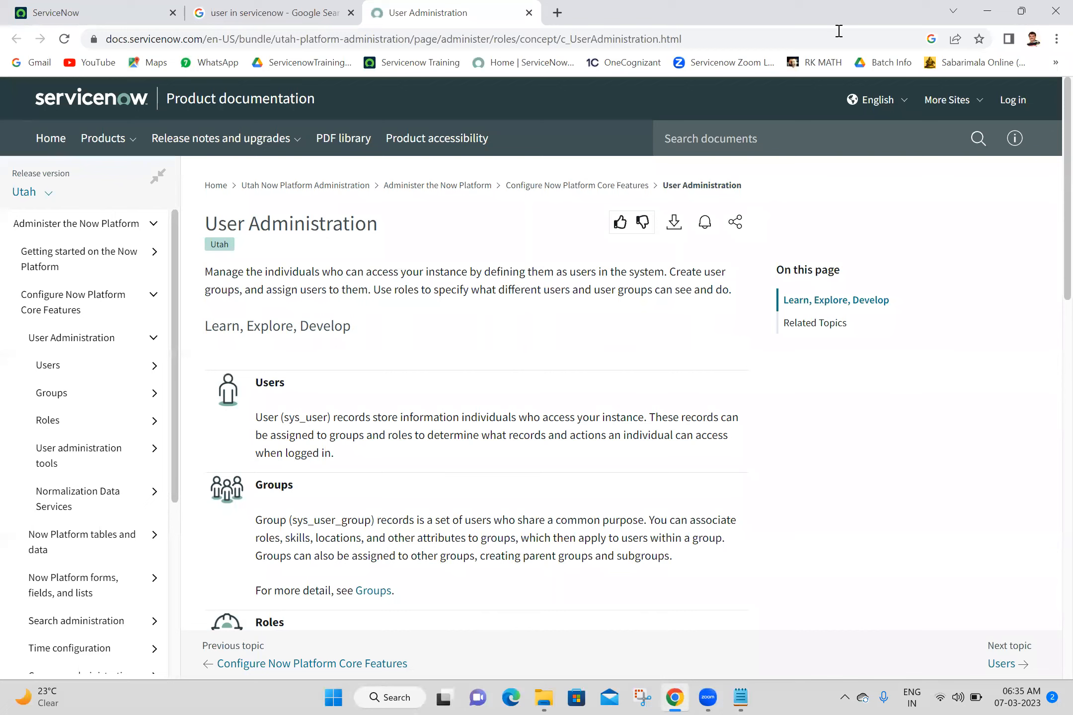
click(838, 31)
key(ctrl+c)
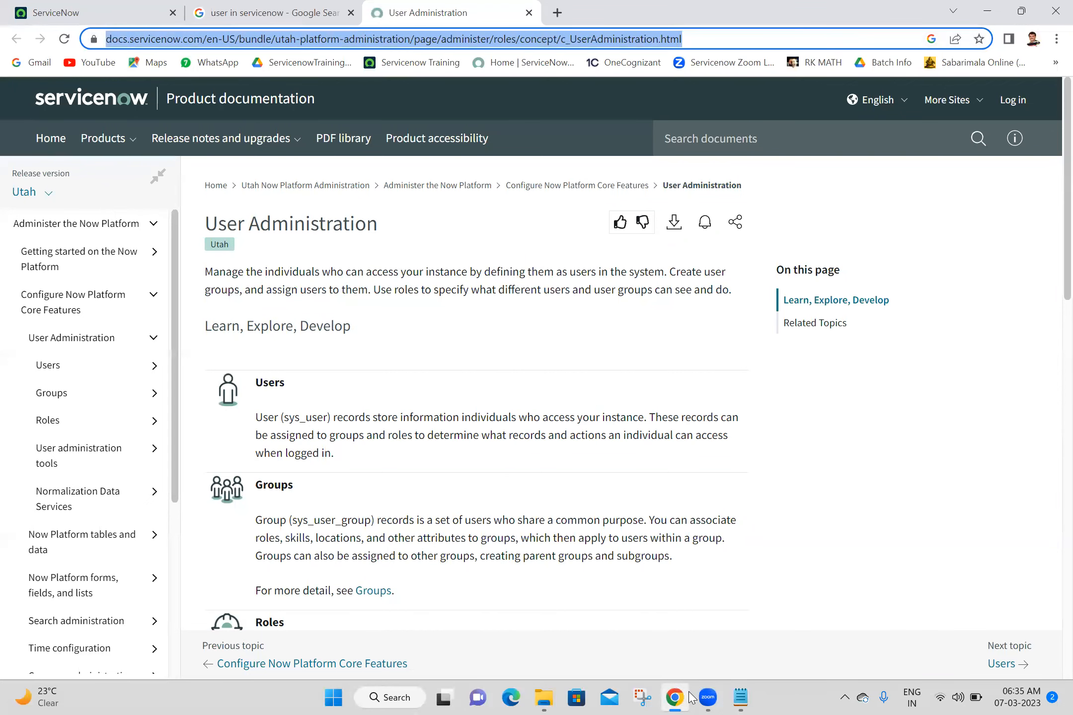
click(740, 697)
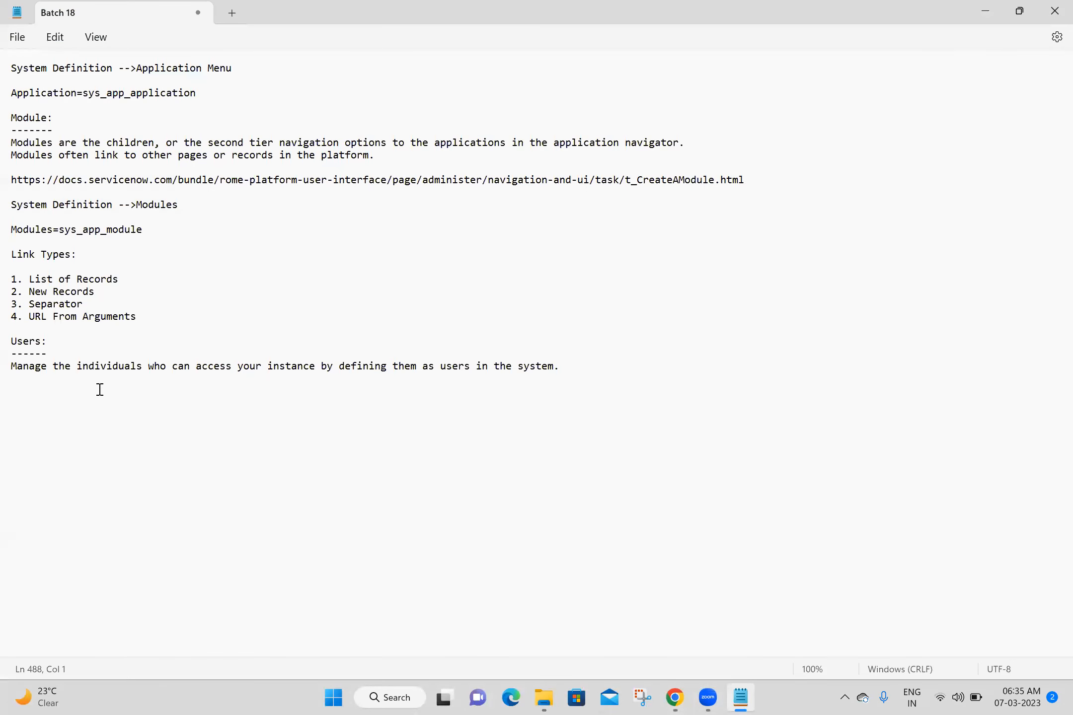
key(ctrl+v)
key(Return)
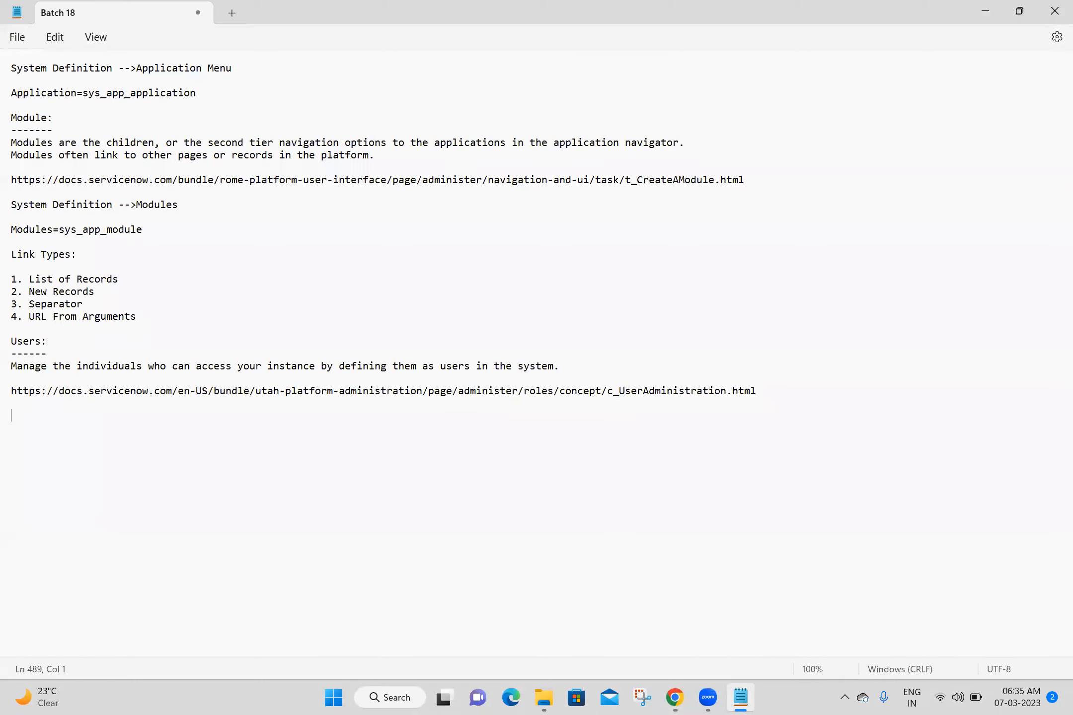
- Add the lines 'User Administration -->Users' and 'Users=sys_user' below the URL and save the notes
text(Su)
key(BackSpace)
key(BackSpace)
text(User Administration -->Users)
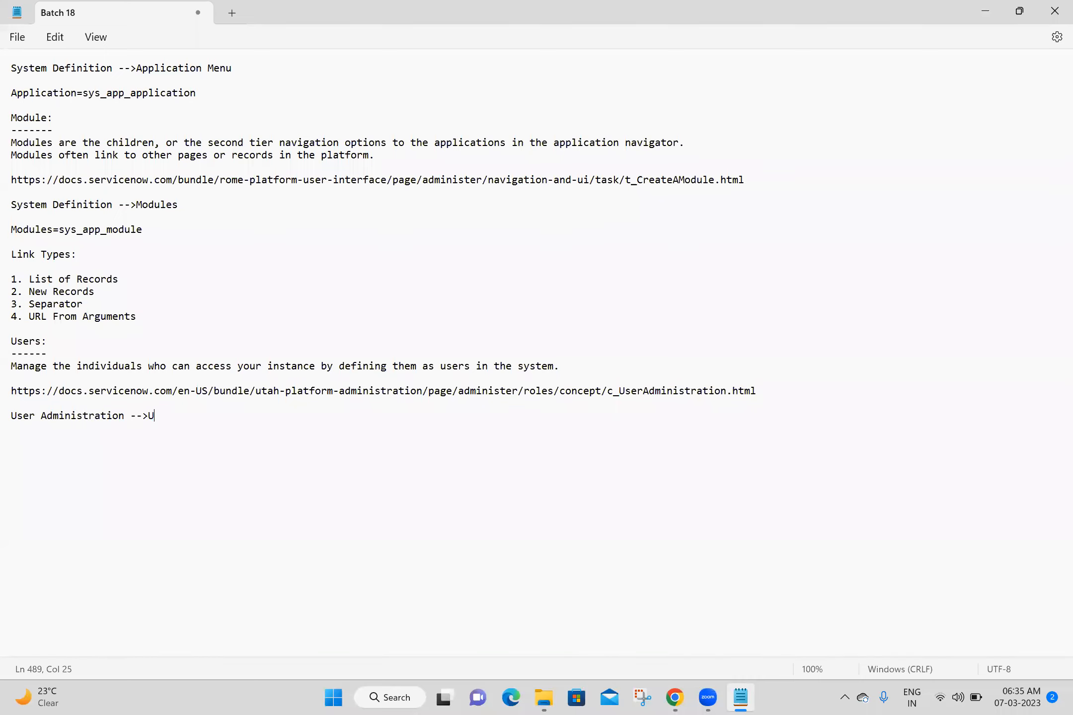
key(Return)
key(Return)
text(Users=sys_user)
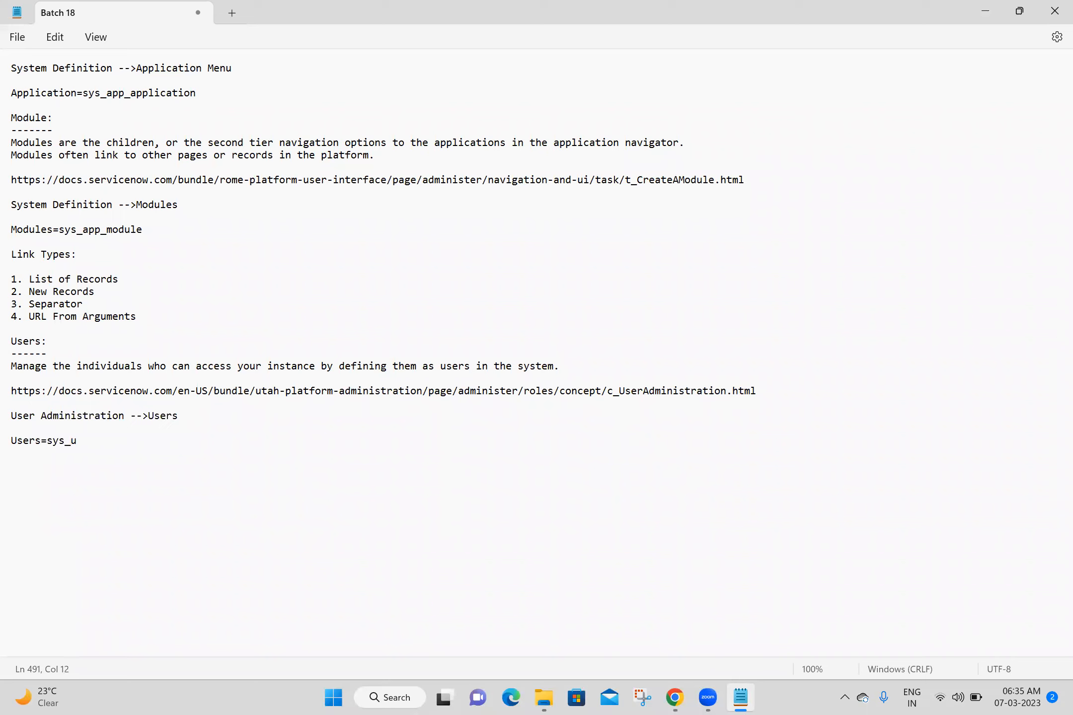
key(Return)
key(Return)
key(Return)
key(Return)
key(ctrl+s)
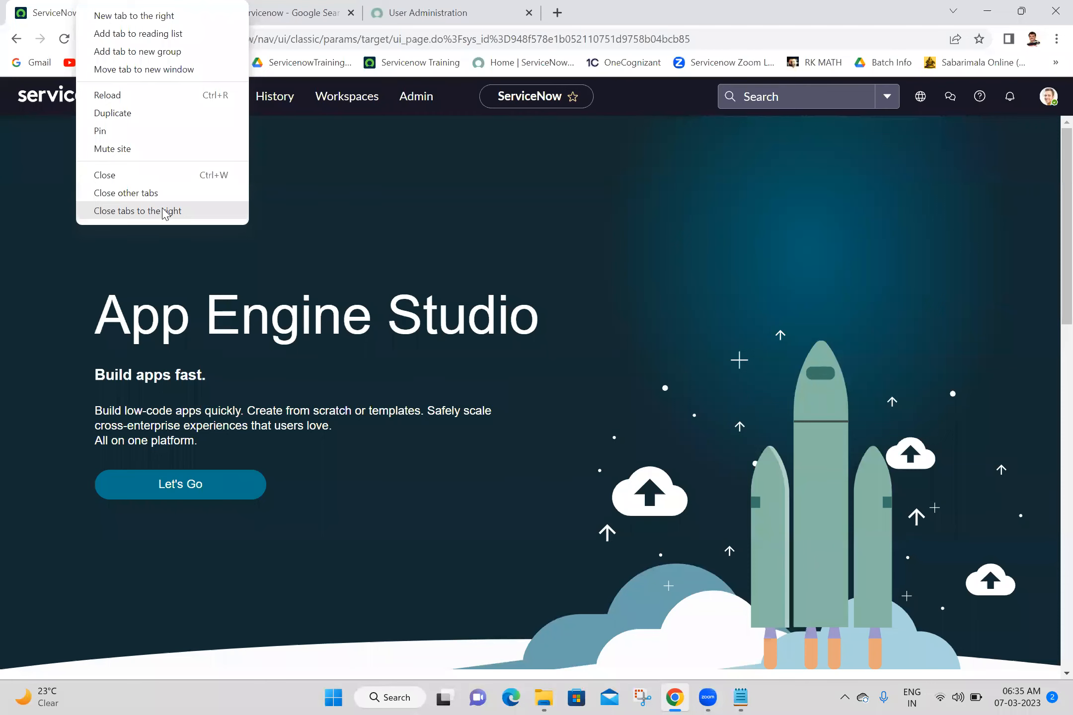
- Close the extra tabs, reload ServiceNow, and open User Administration > Users in a background tab
click(149, 210)
click(62, 42)
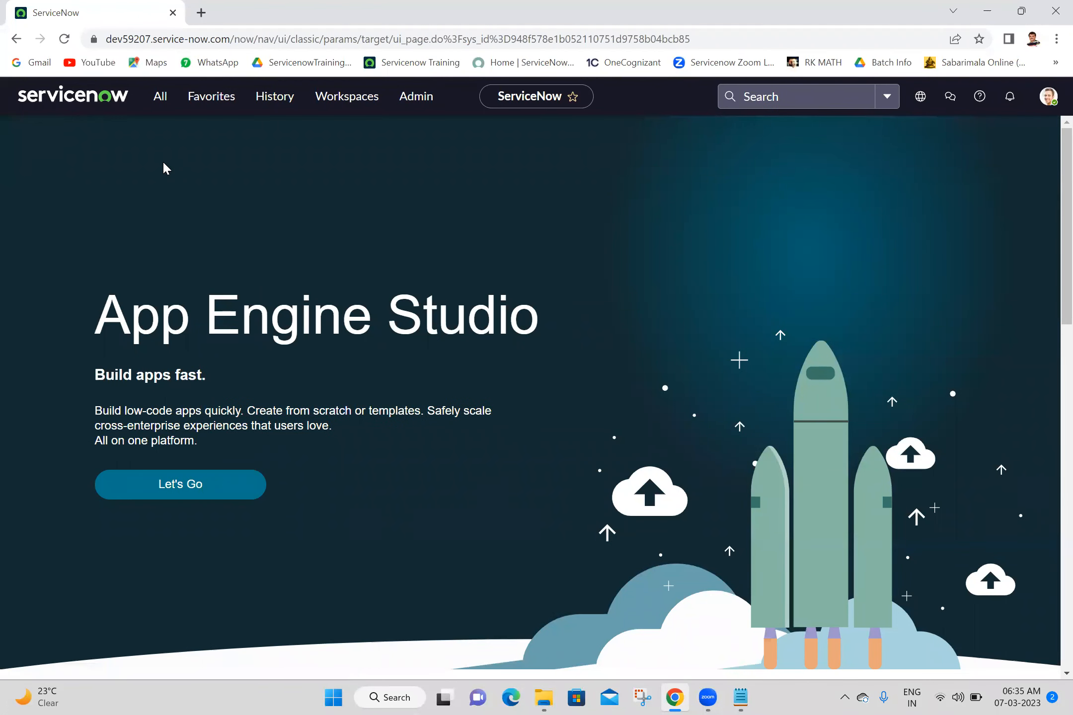
click(166, 102)
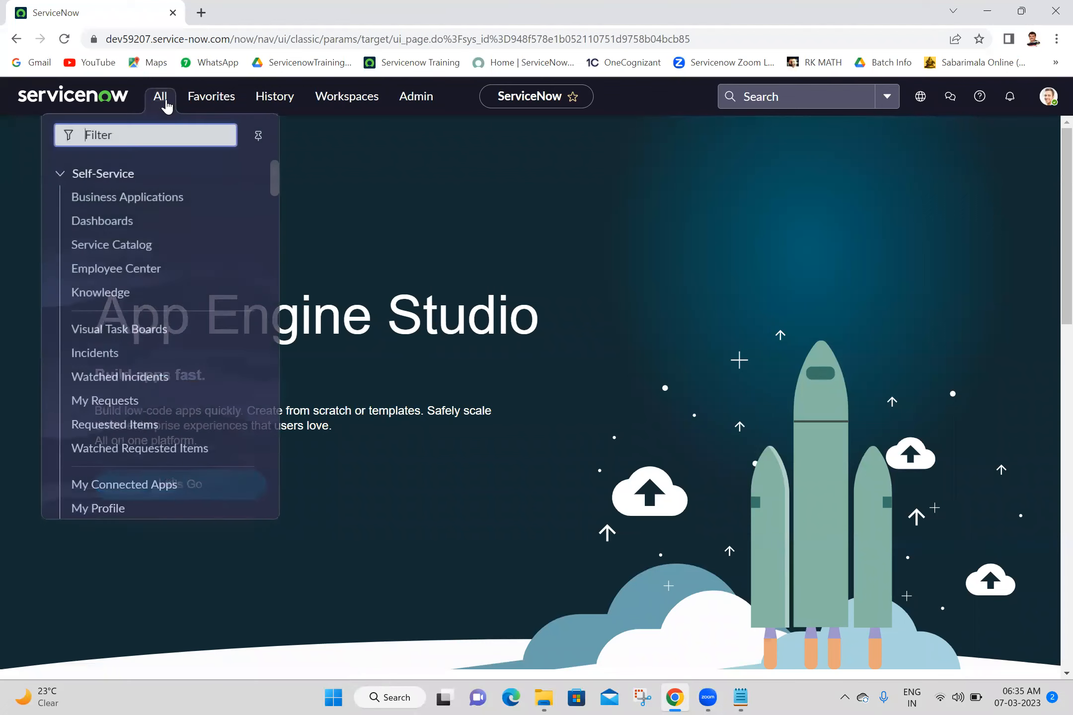
text(my f)
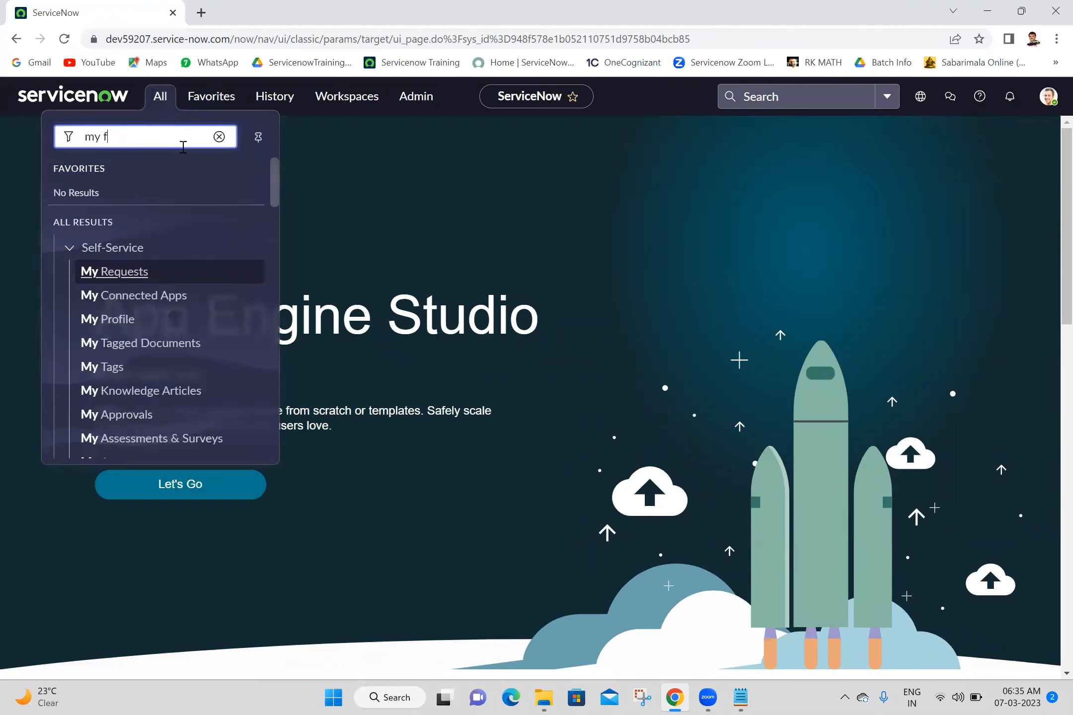
key(BackSpace)
key(BackSpace)
key(BackSpace)
key(BackSpace)
text(users)
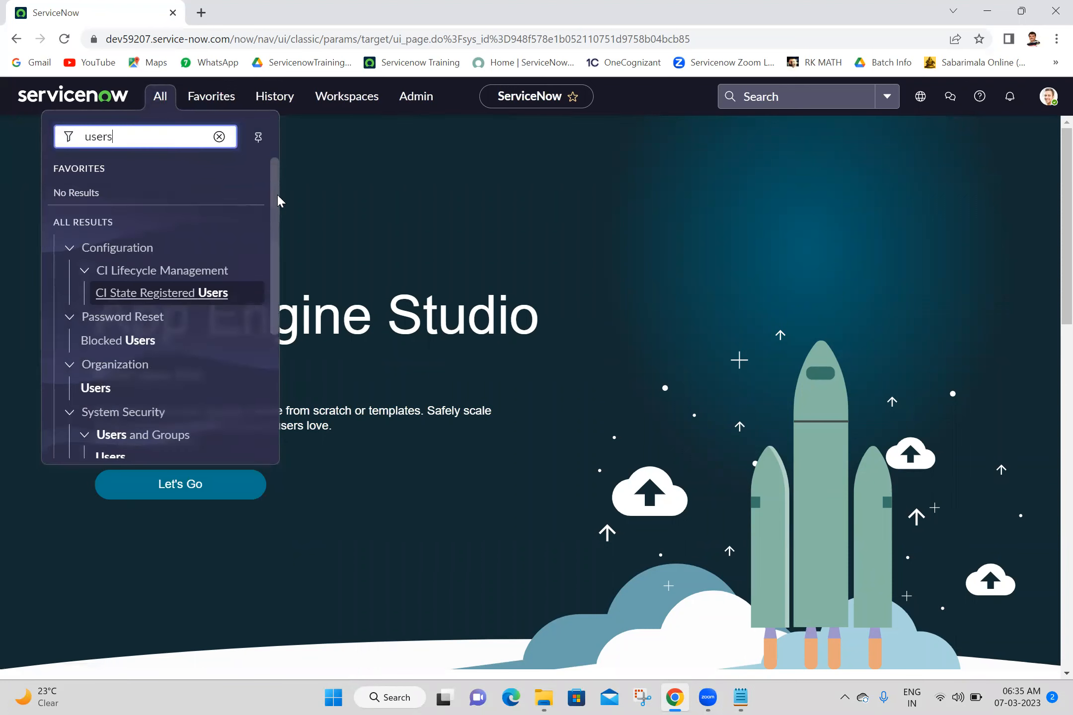
drag(277, 201, 282, 332)
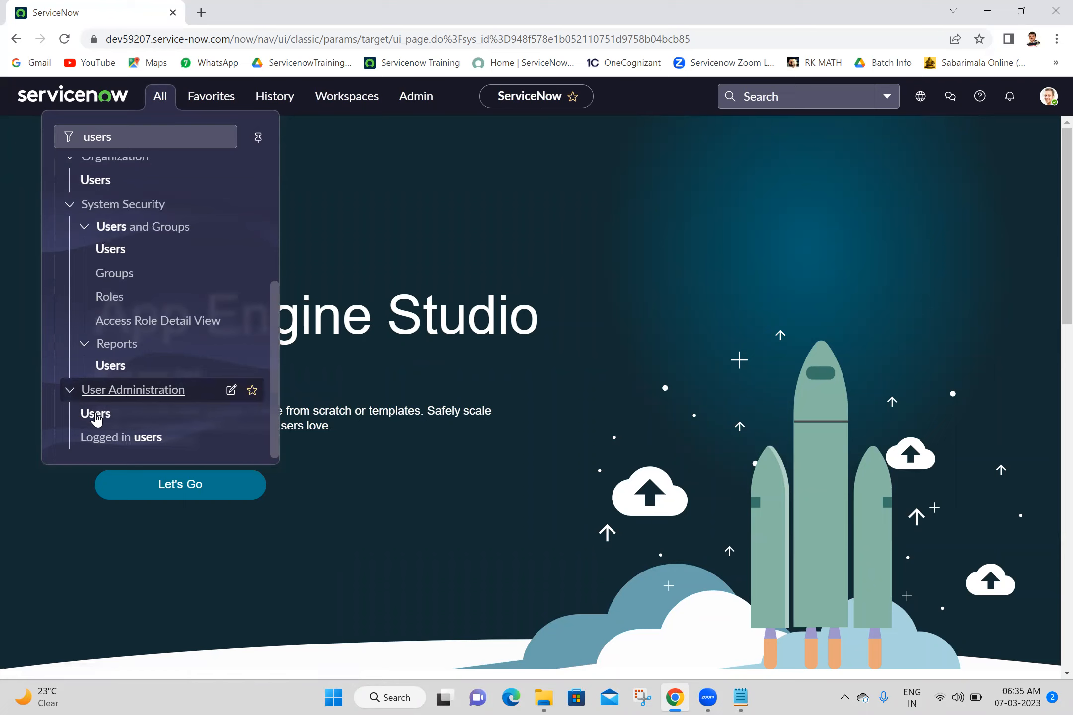
middle_click(97, 420)
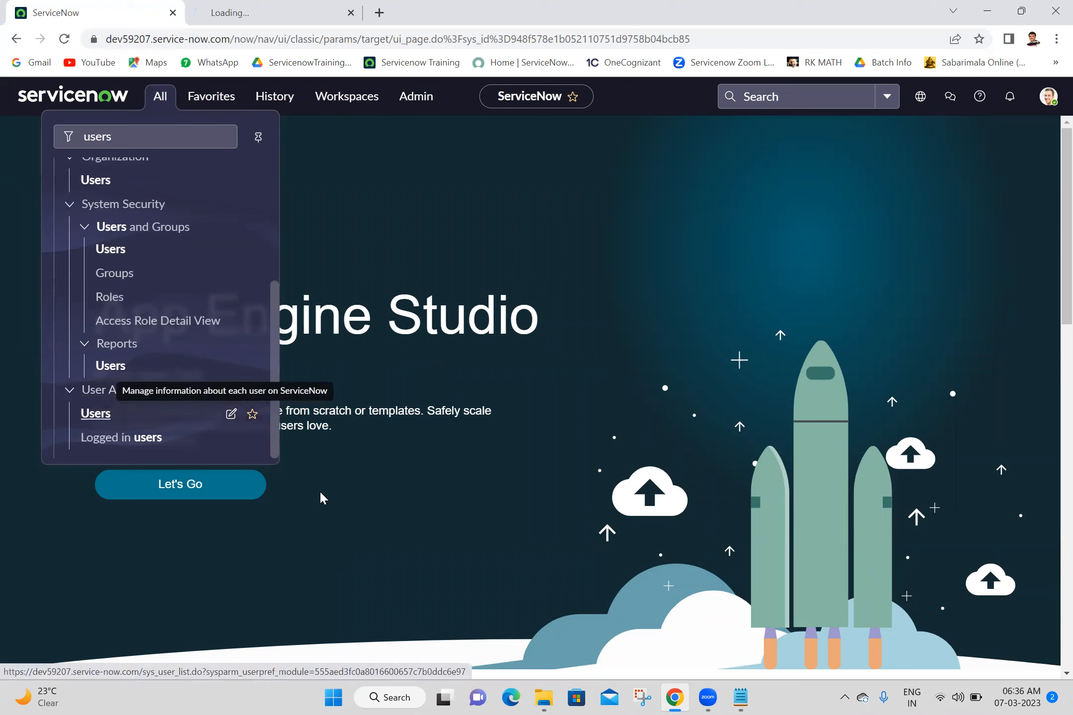
click(569, 681)
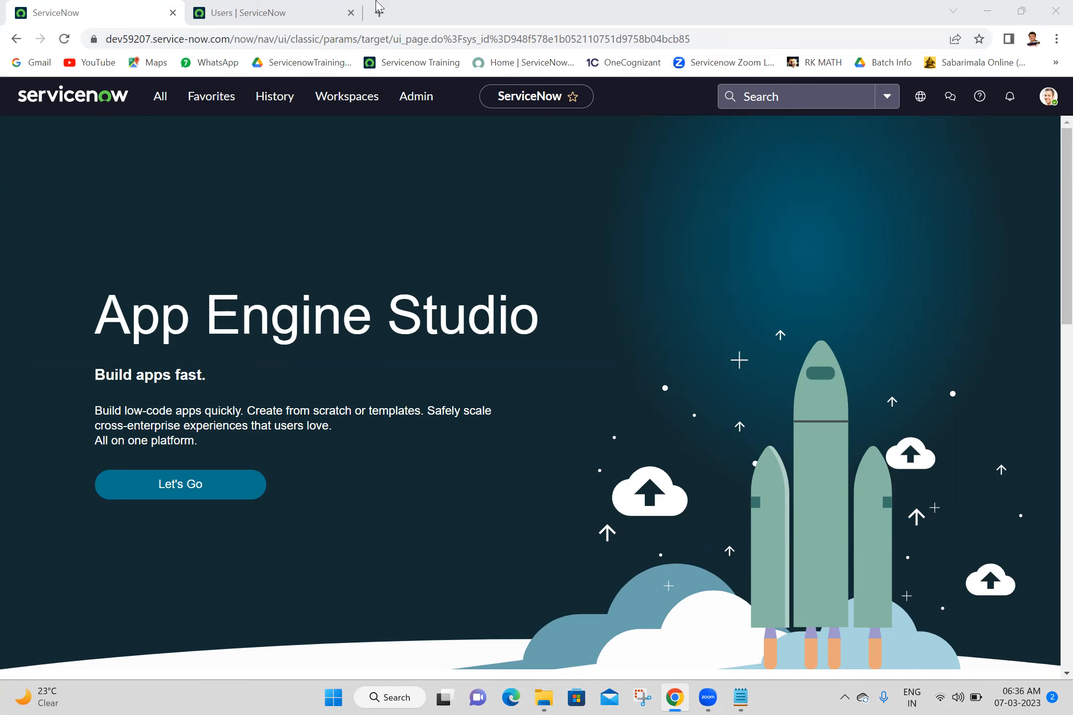
click(214, 6)
click(745, 108)
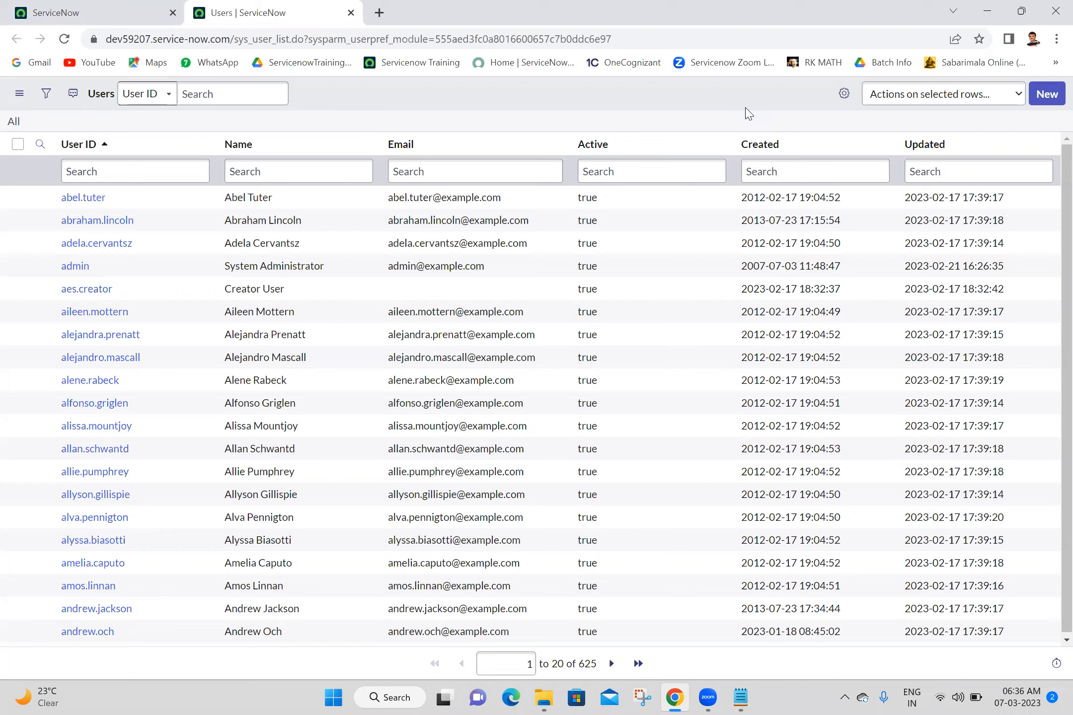
middle_click(92, 198)
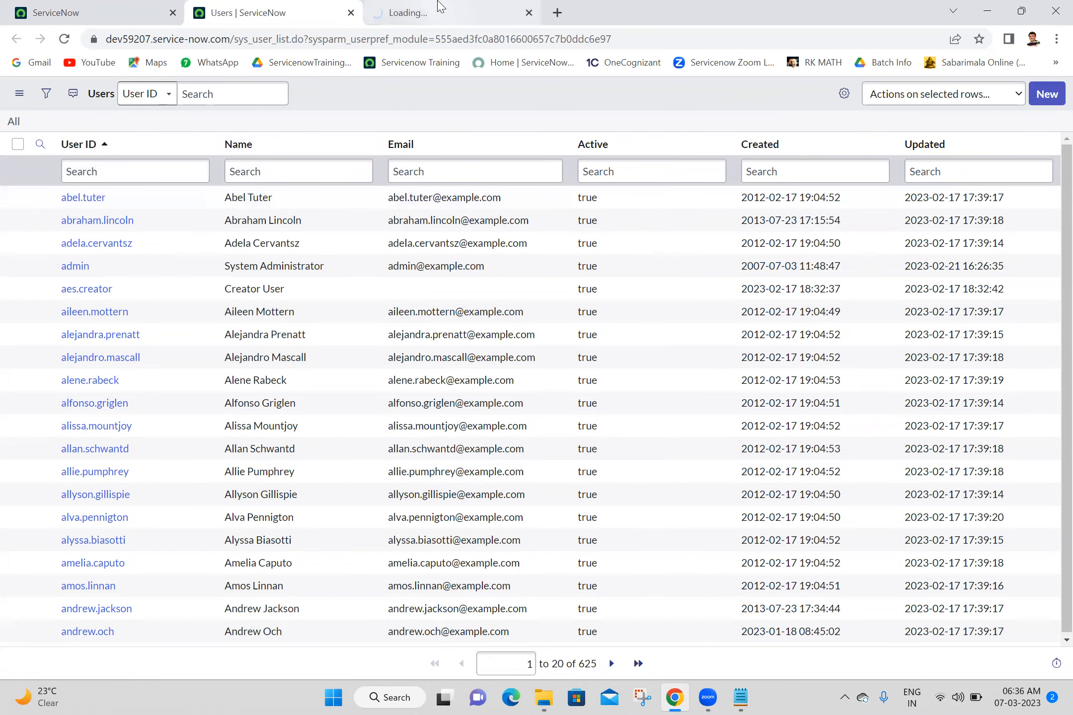
click(439, 7)
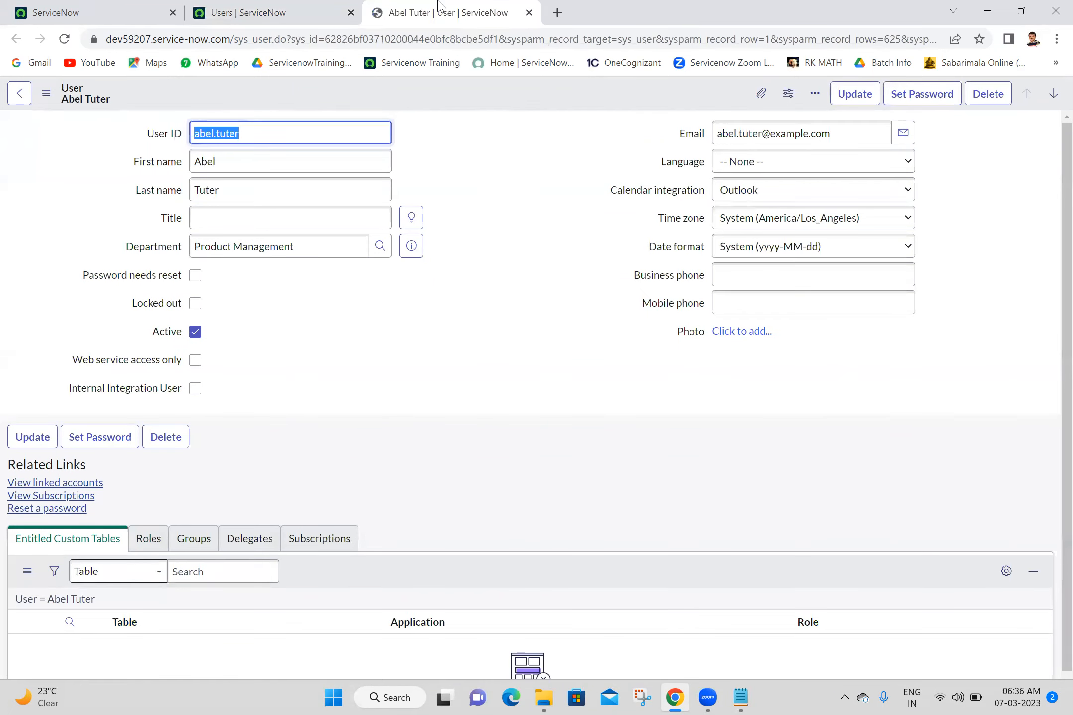
click(479, 211)
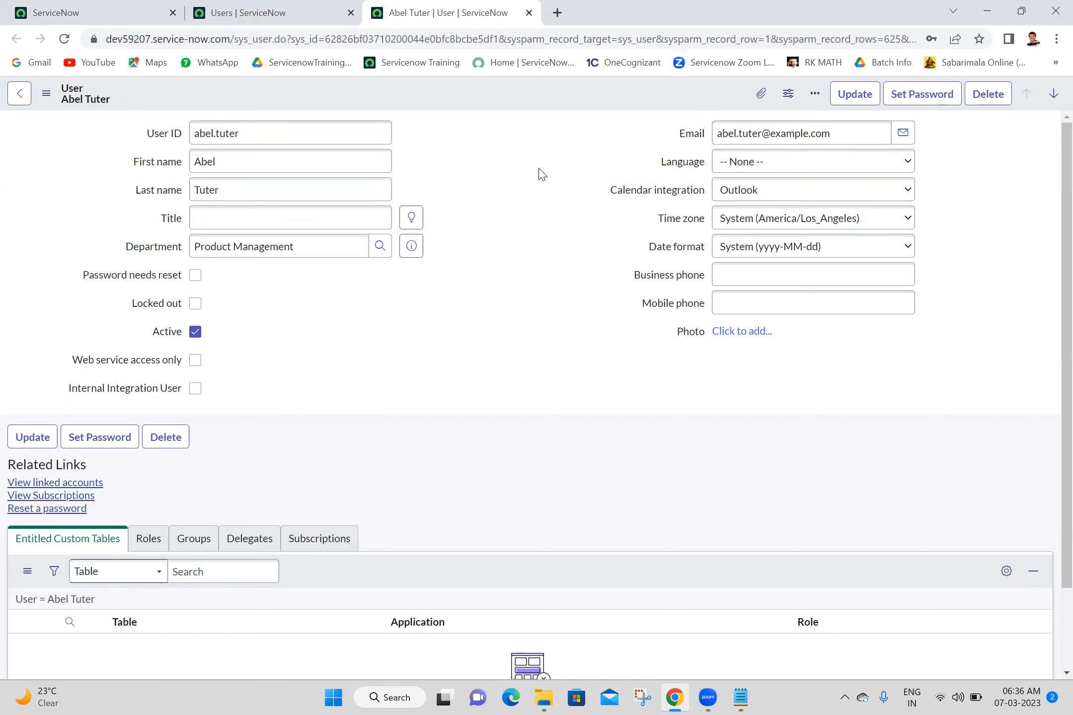
- Open the Configure > Form Layout page for the User form
right_click(489, 95)
mouse_move(532, 175)
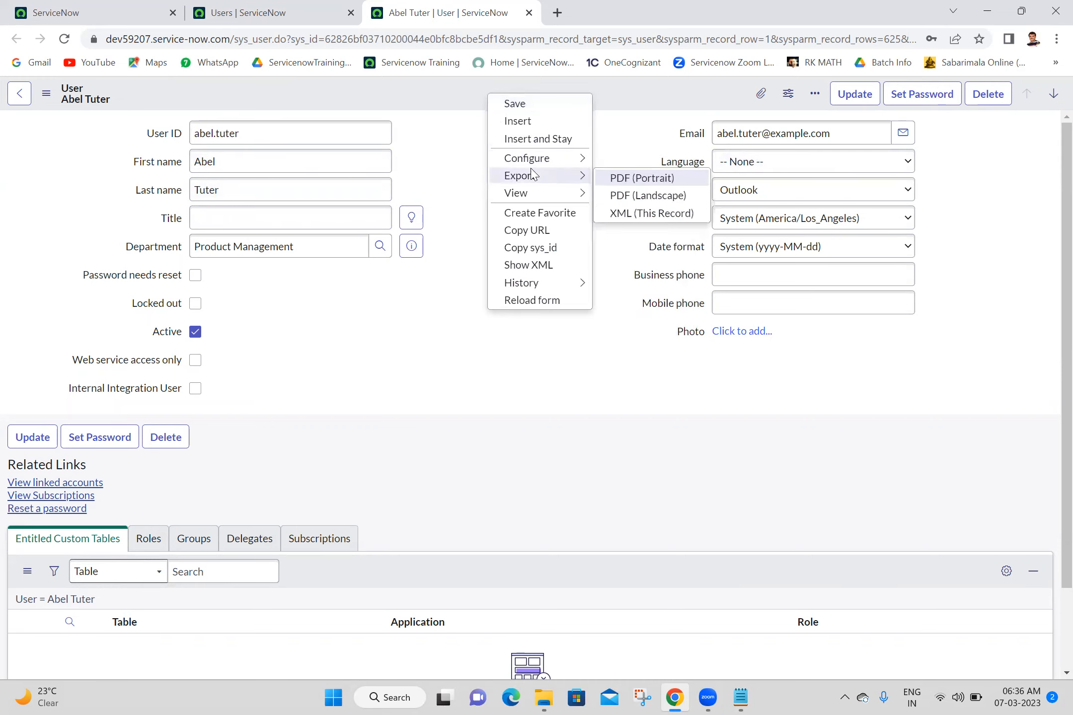
mouse_move(566, 158)
click(636, 180)
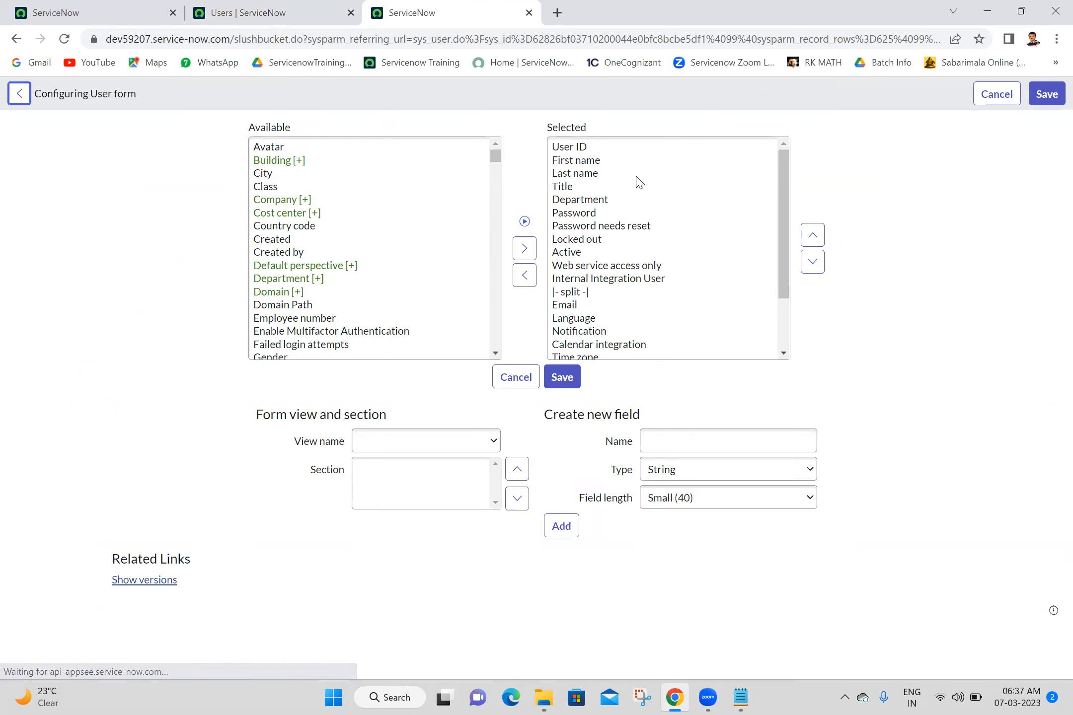
- Move Manager and Location from Available to the Selected fields
click(278, 187)
key(m)
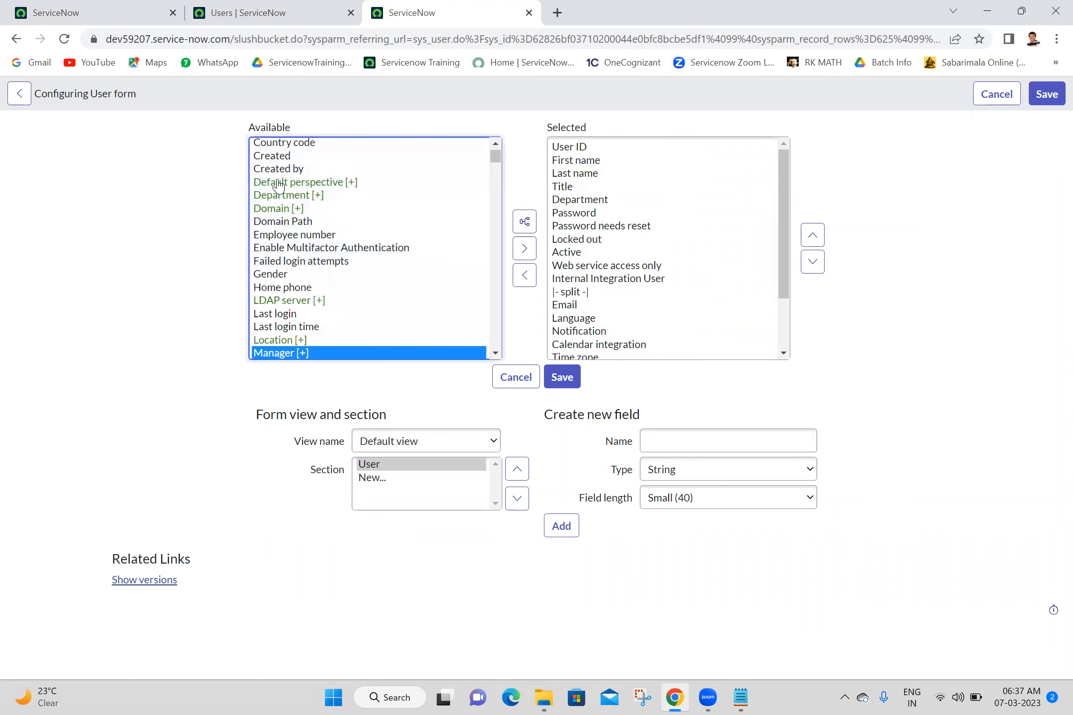
click(524, 248)
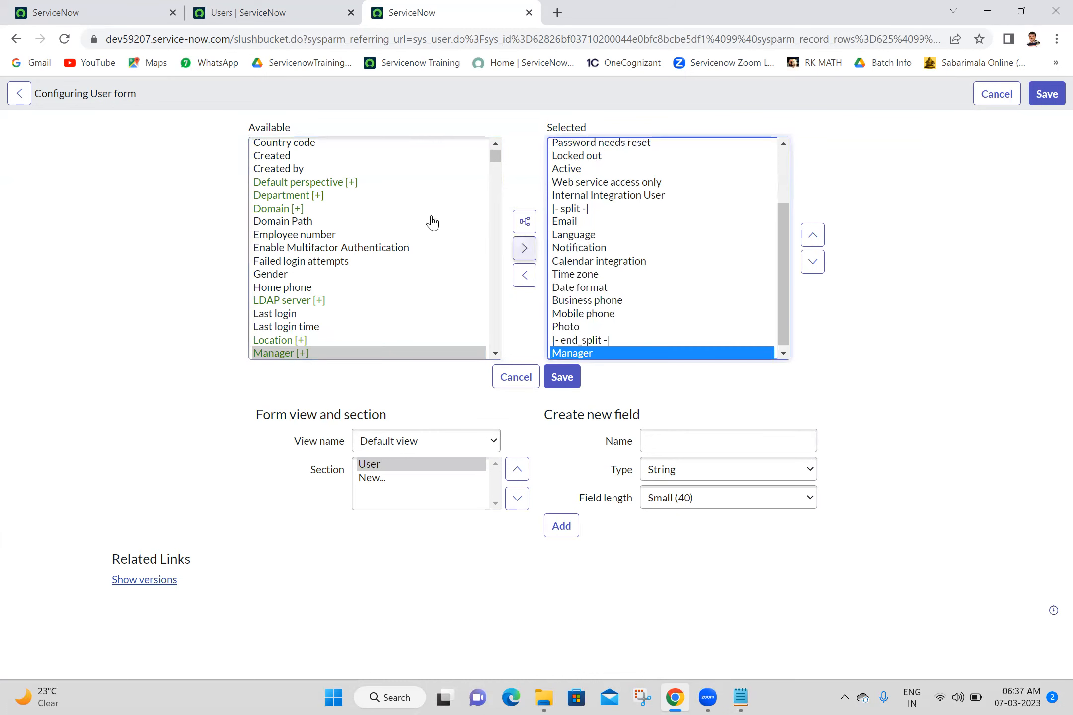
click(287, 170)
key(l)
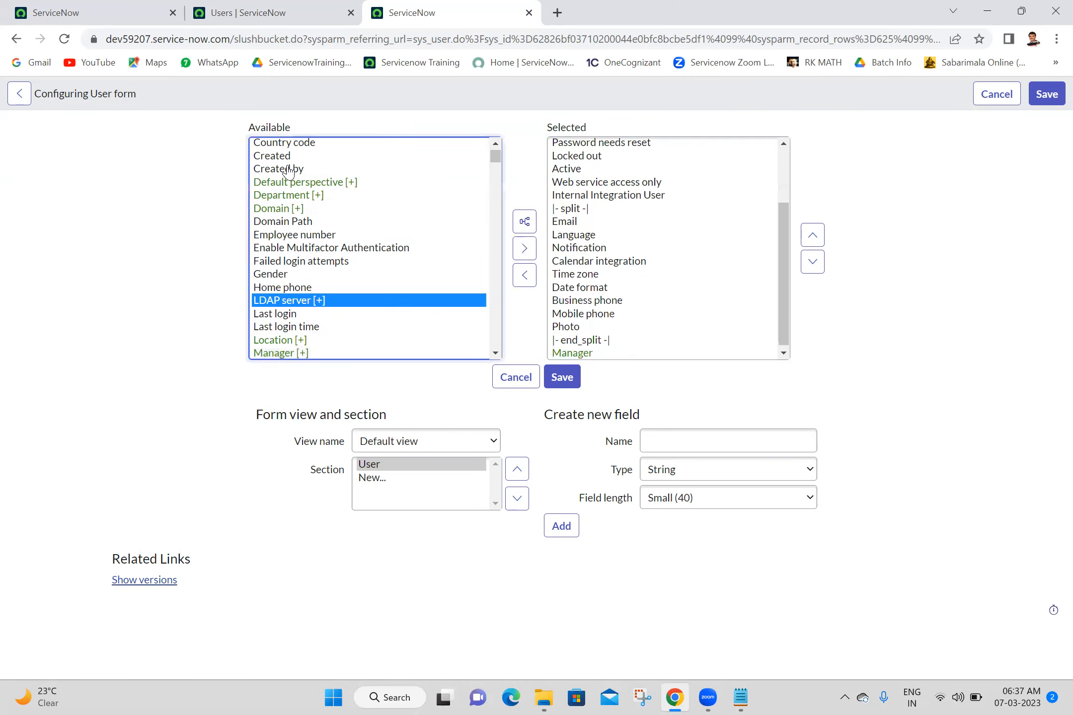
key(l)
key(l)
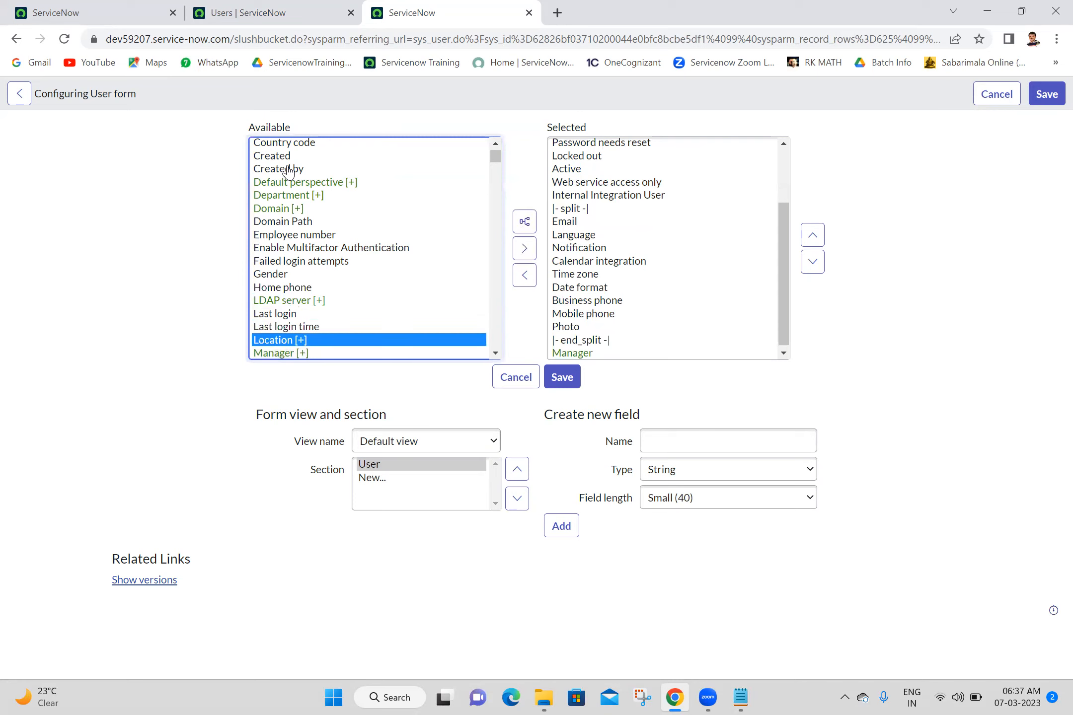
click(516, 250)
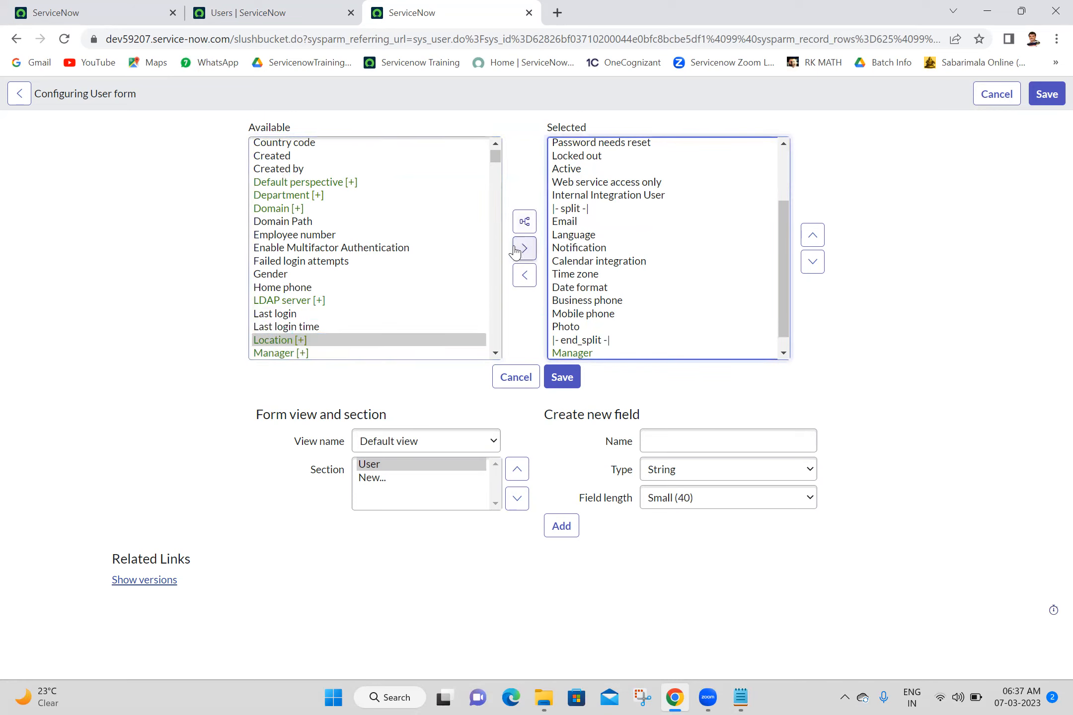
- Move Company and Cost center into the Selected fields as well
click(286, 239)
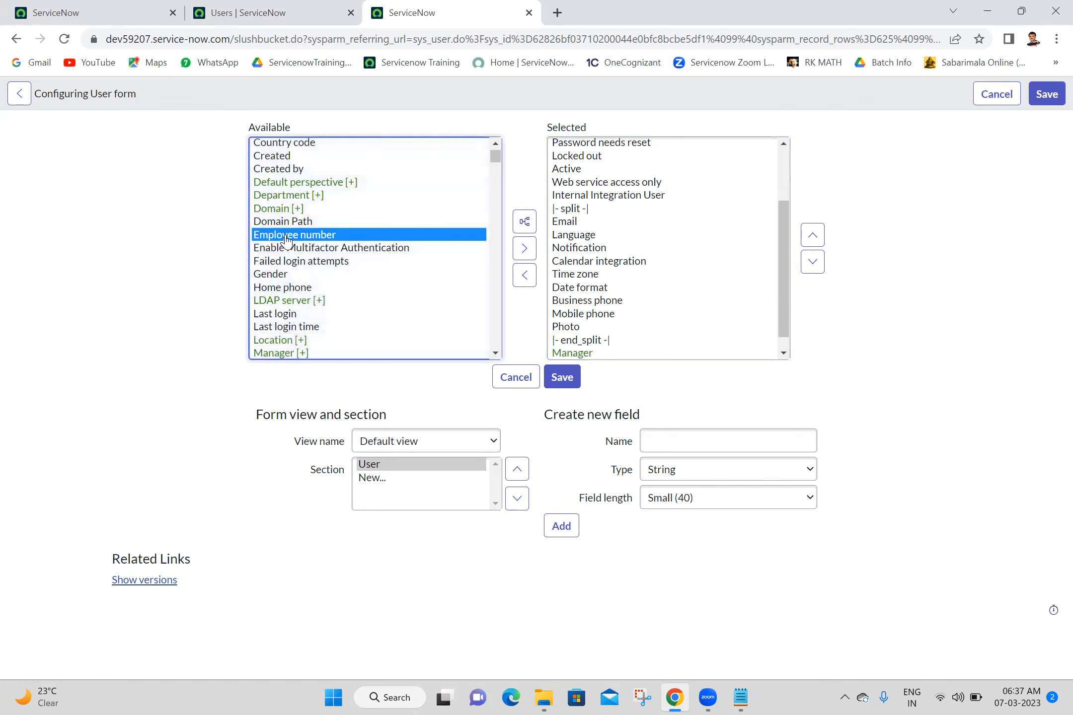
key(End)
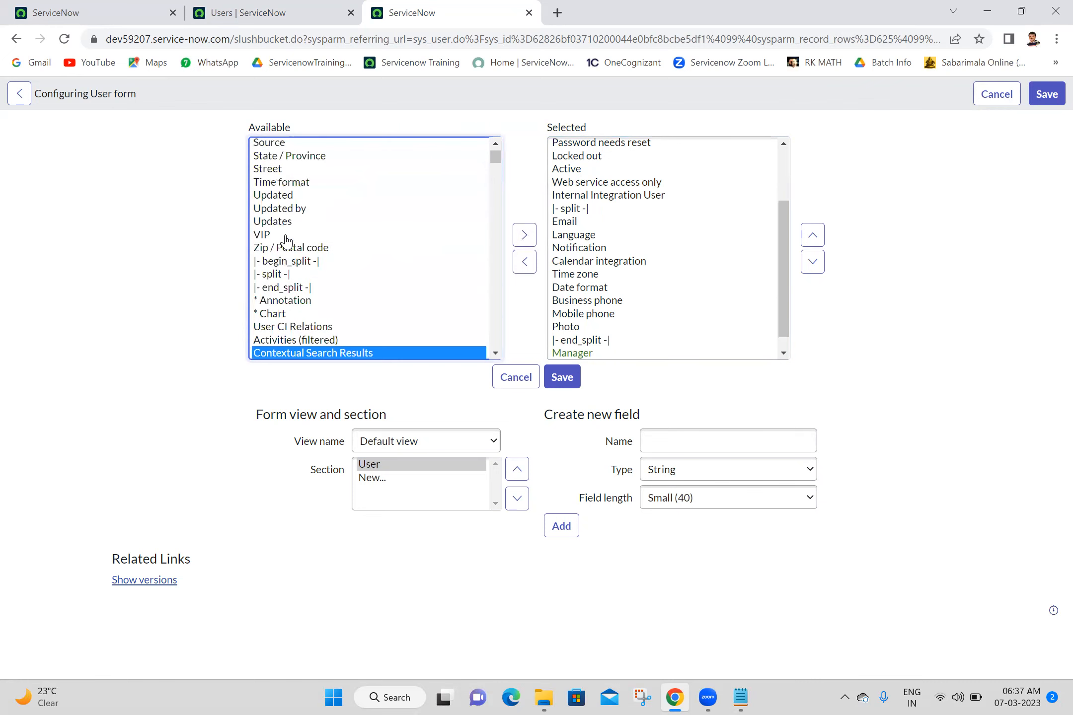
key(Down)
key(Down)
key(Down)
key(Down)
key(Down)
key(Down)
key(Down)
key(Down)
key(Down)
key(Down)
key(Down)
key(Down)
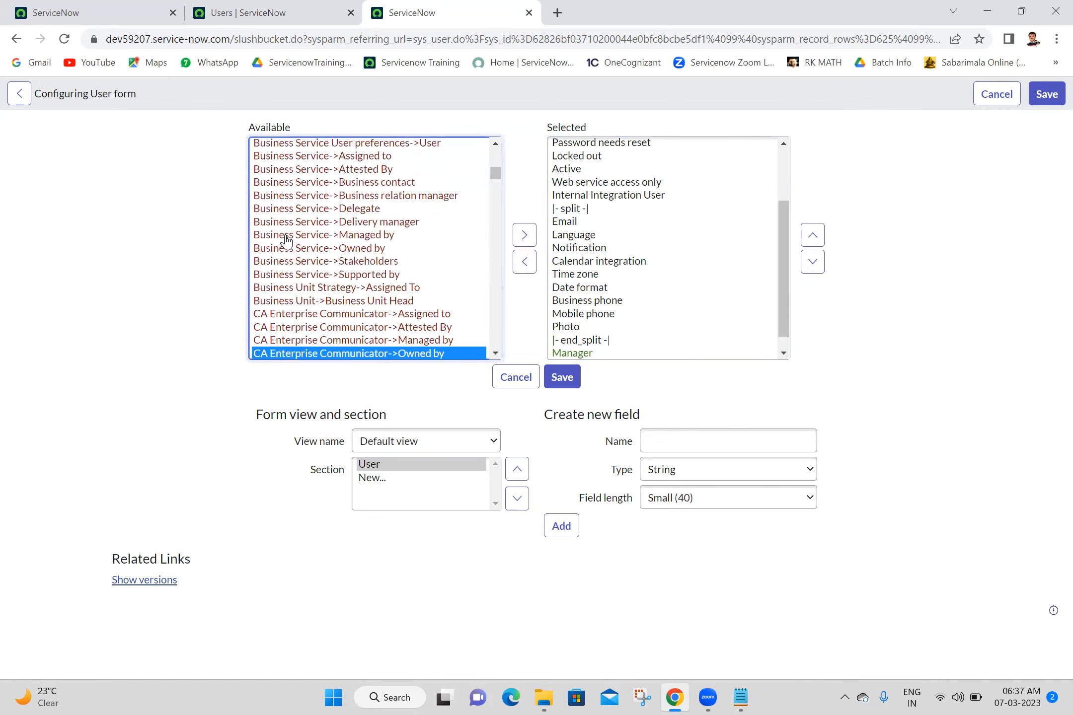
key(Down)
key(Down)
key(Down)
key(Down)
key(Down)
key(Down)
key(Down)
key(Down)
key(Down)
key(Down)
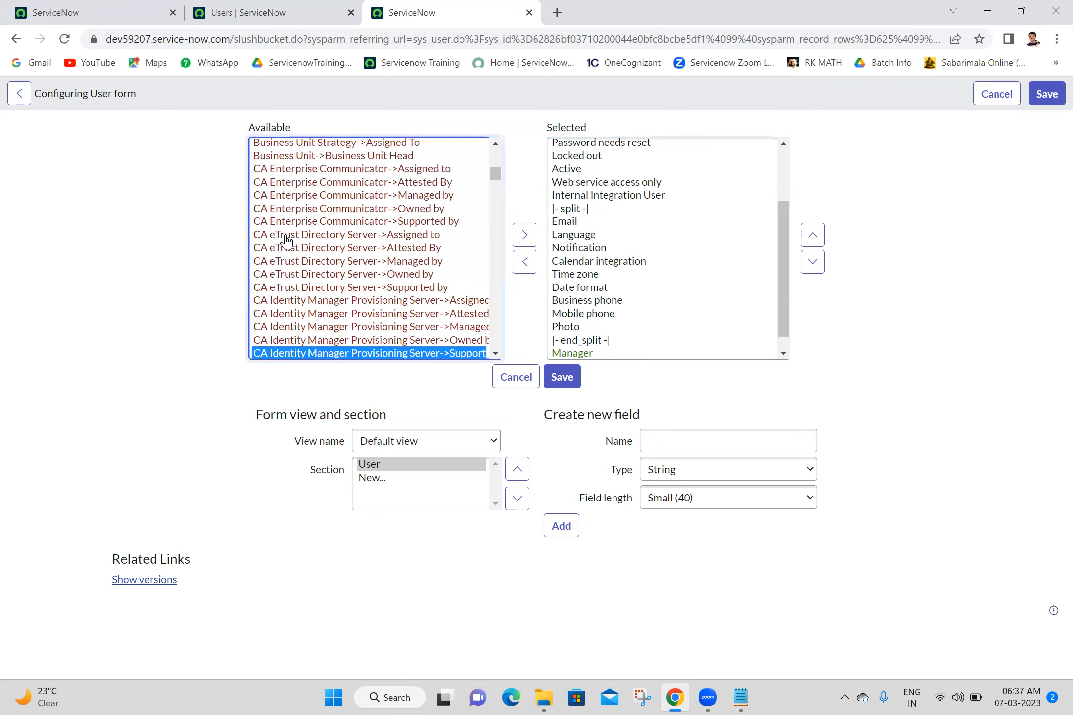
key(Down)
key(Down)
key(Down)
key(Down)
key(Down)
key(Down)
key(Down)
key(Down)
key(Down)
key(Down)
key(Down)
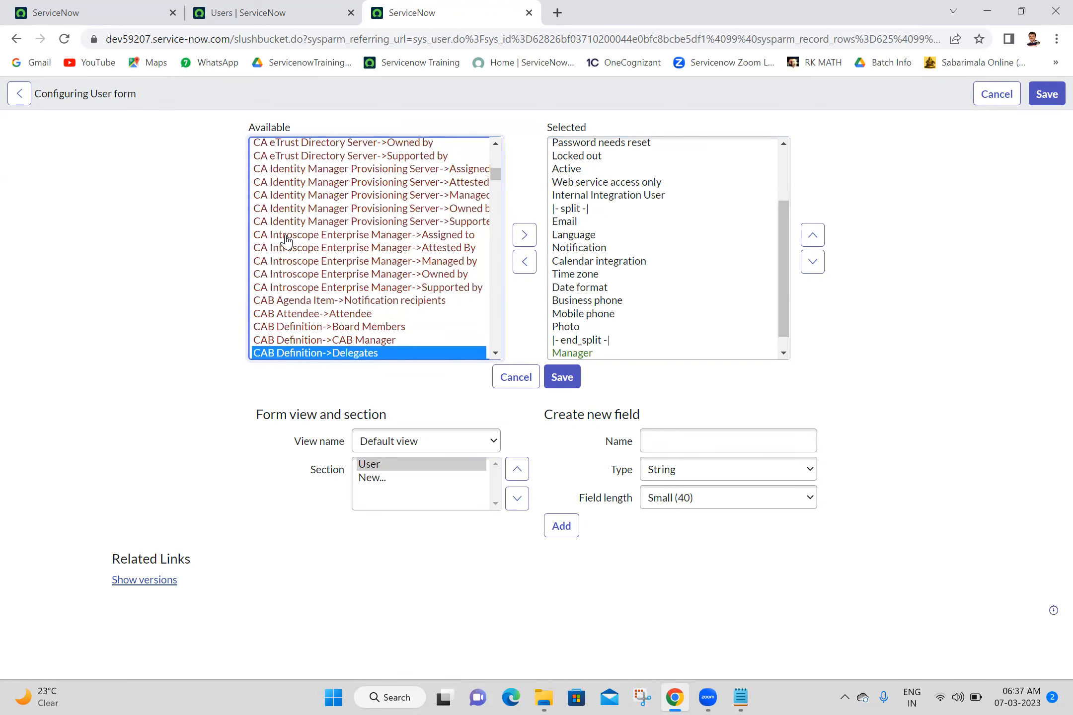
key(Down)
key(Down)
key(Down)
key(Down)
key(Down)
key(Down)
key(Down)
key(Down)
key(Down)
key(Down)
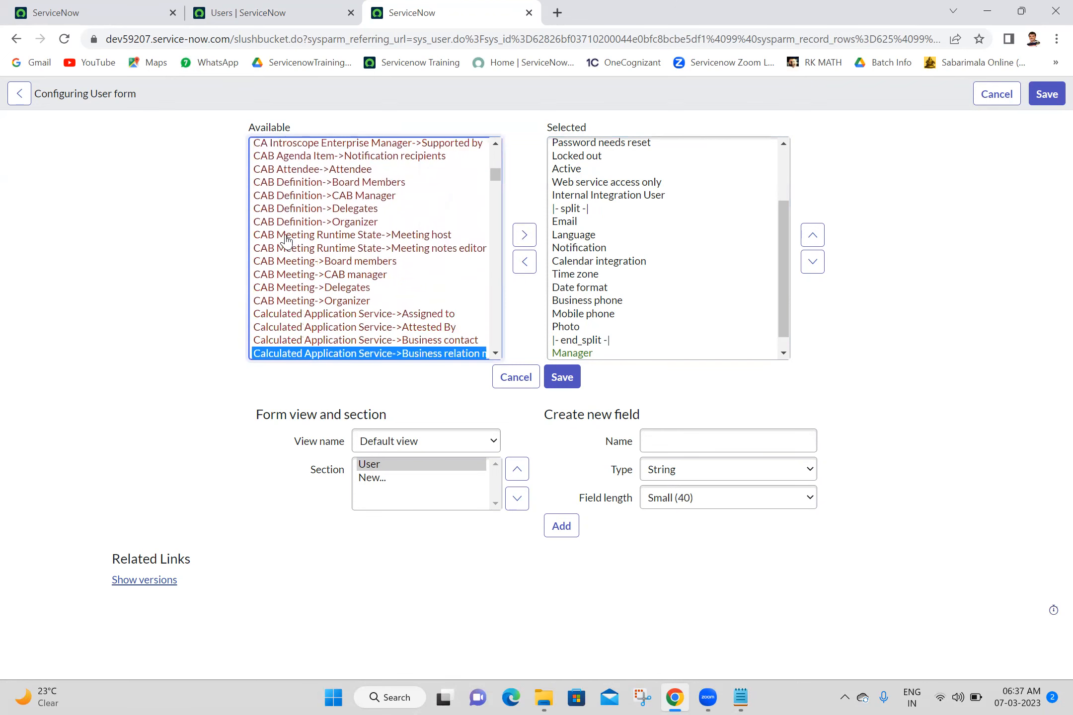
key(Down)
key(Down)
key(Down)
key(Down)
key(Down)
key(Down)
key(Down)
key(Down)
key(Down)
key(Down)
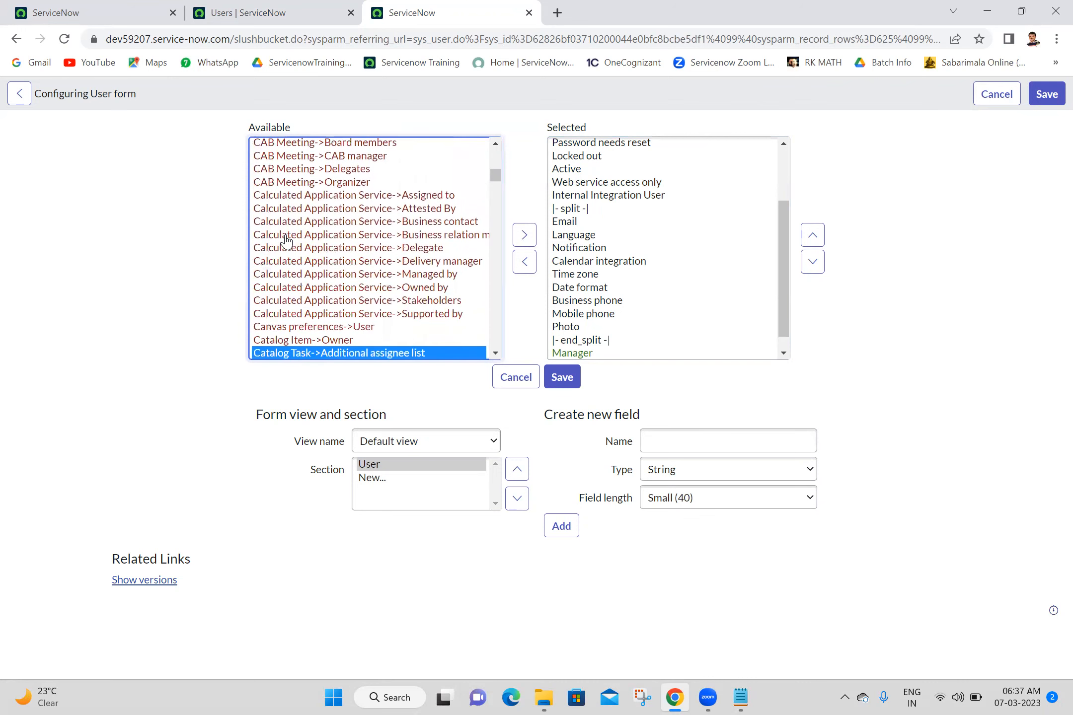
key(Down)
key(Down)
key(Down)
key(Down)
key(Down)
key(Down)
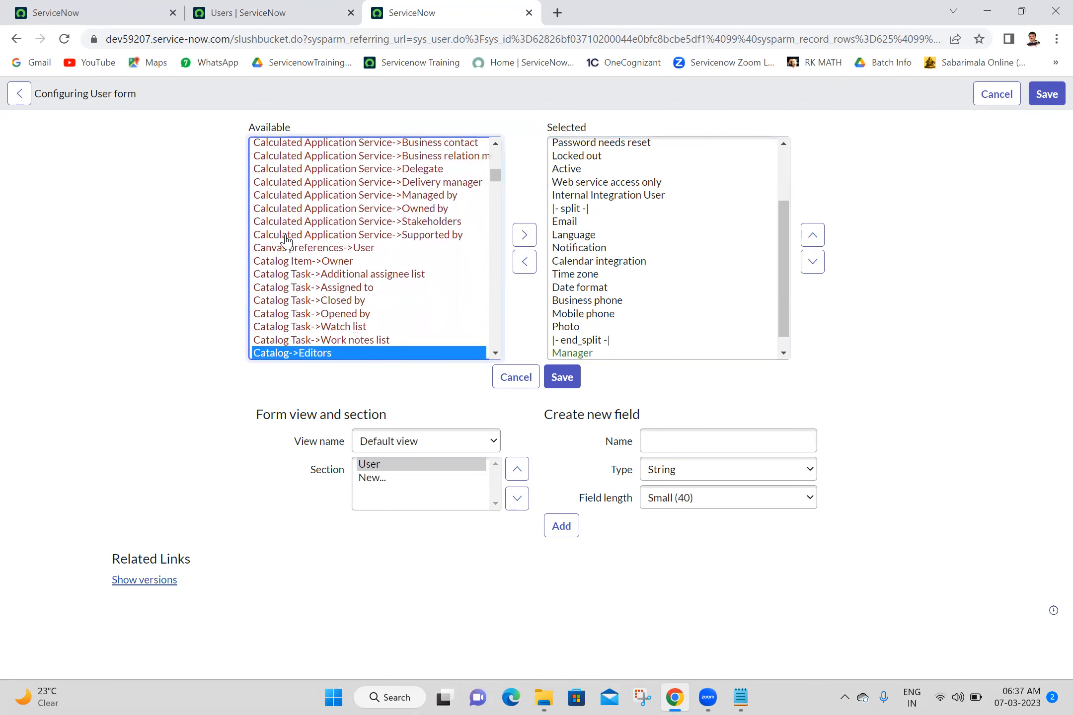
key(Down)
key(Down)
key(Down)
key(Down)
key(Down)
key(Down)
key(Down)
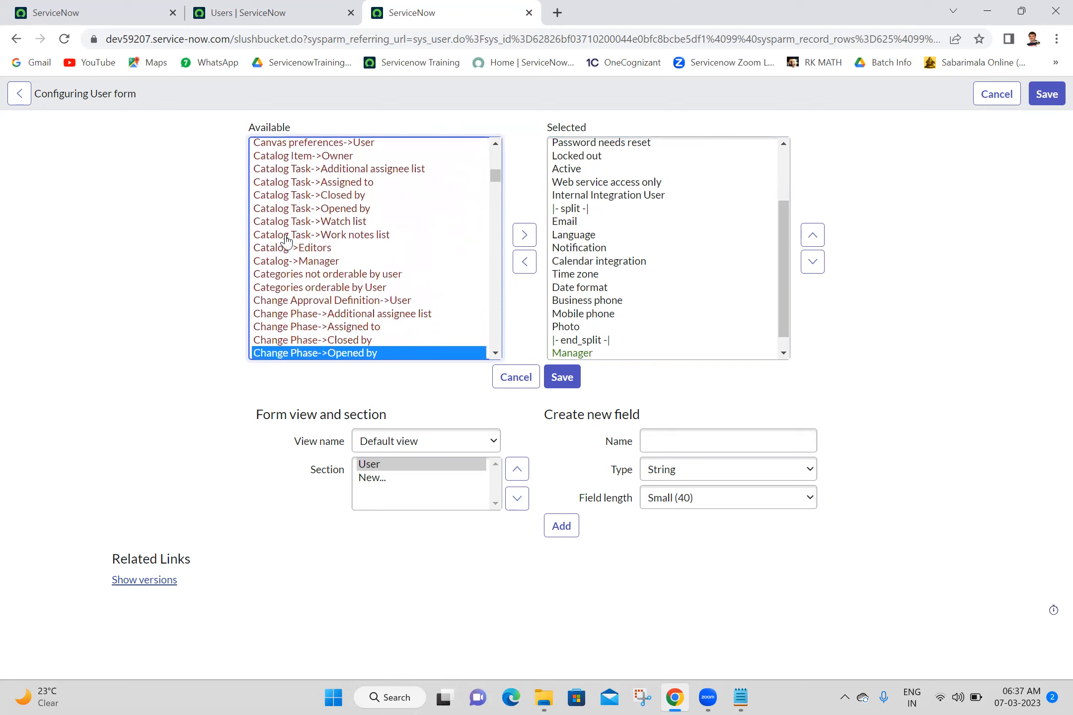
key(Down)
key(Down)
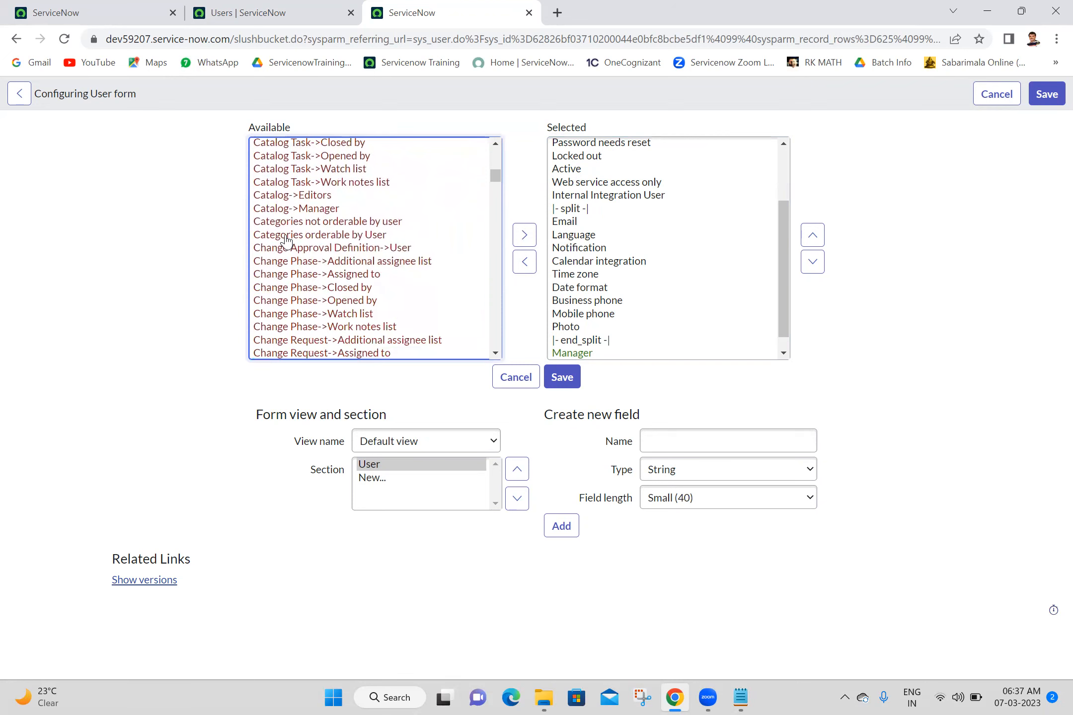
key(Down)
key(Down)
key(Down)
key(Down)
key(Down)
key(Down)
key(Down)
key(Down)
key(Down)
key(Down)
key(Down)
key(Down)
key(Down)
key(Down)
key(Down)
key(Down)
key(Down)
key(Down)
key(Down)
key(Down)
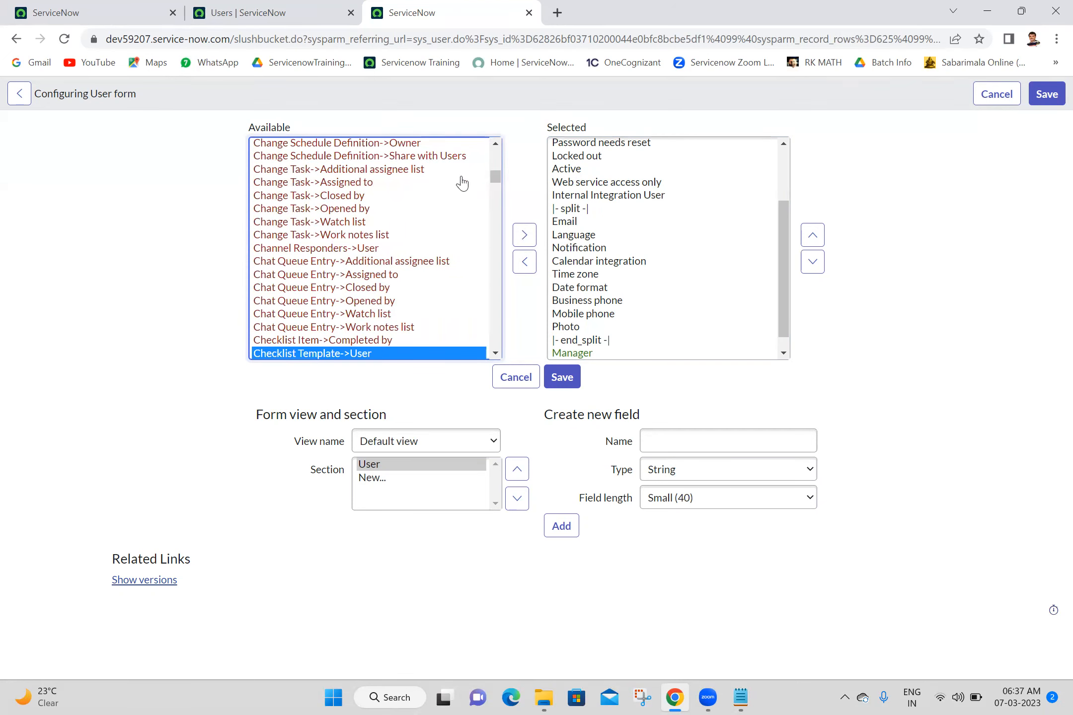
drag(496, 175, 500, 134)
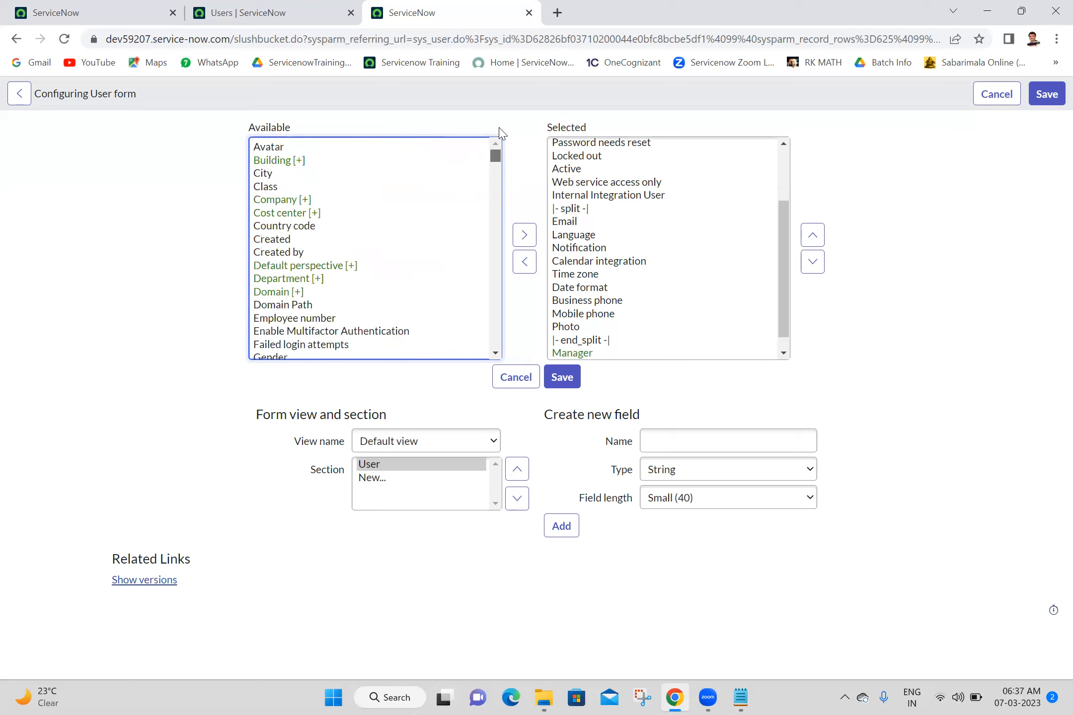
click(300, 149)
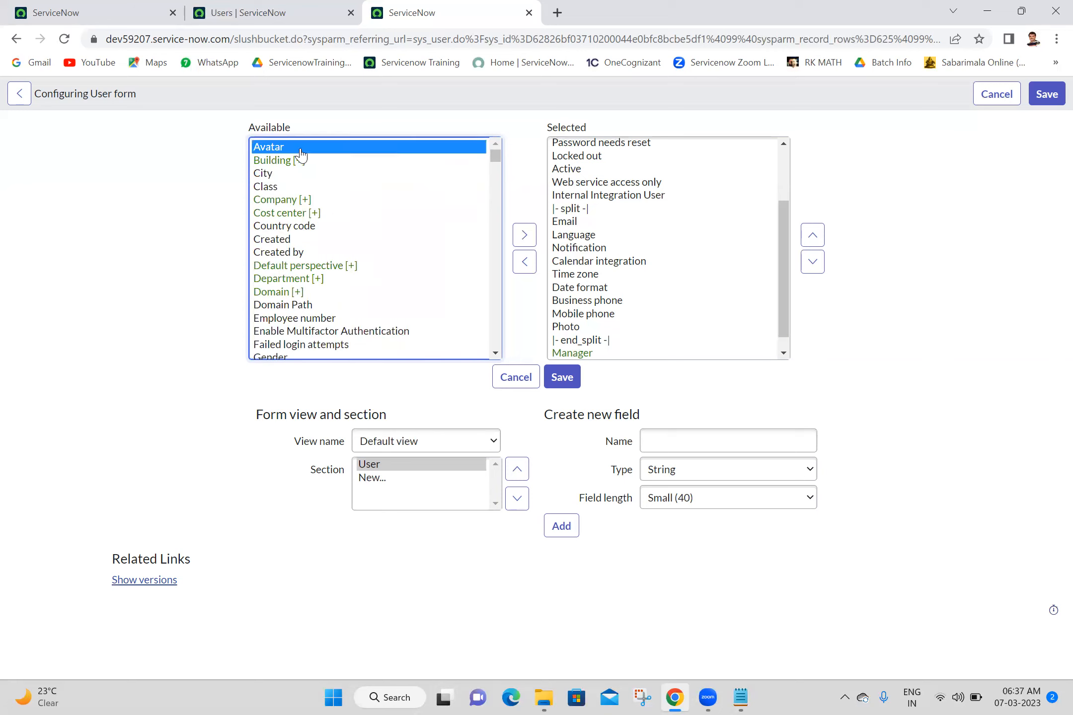
key(Down)
key(Down)
key(Down)
key(Down)
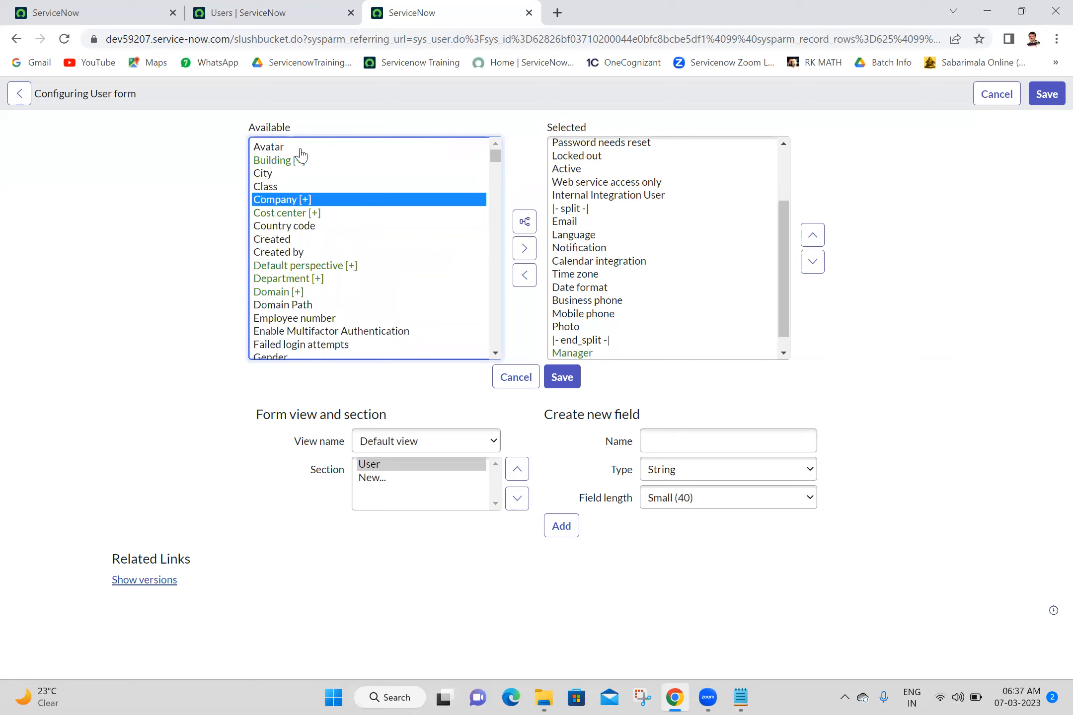
click(524, 248)
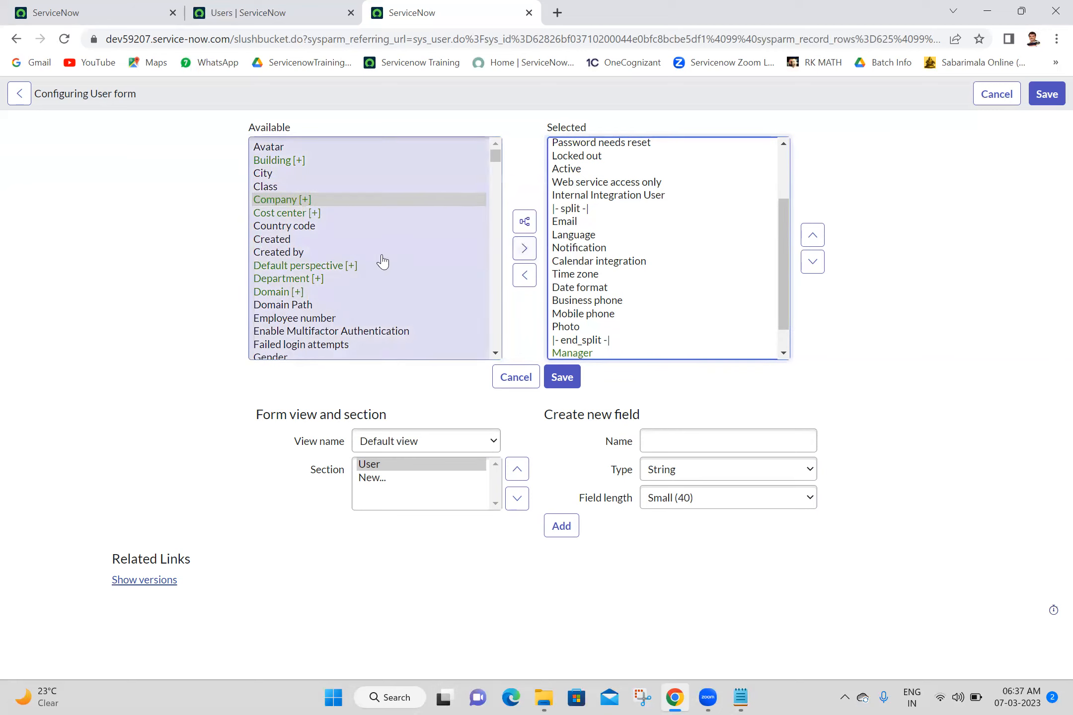
click(294, 213)
click(527, 251)
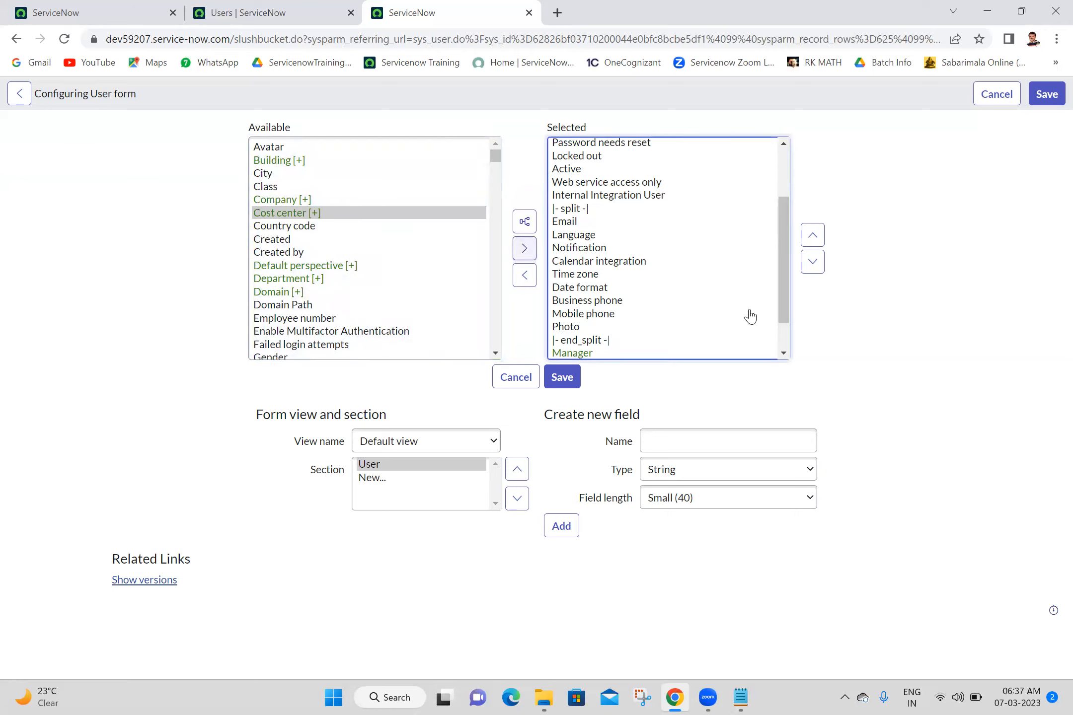
scroll(780, 338, down, 2)
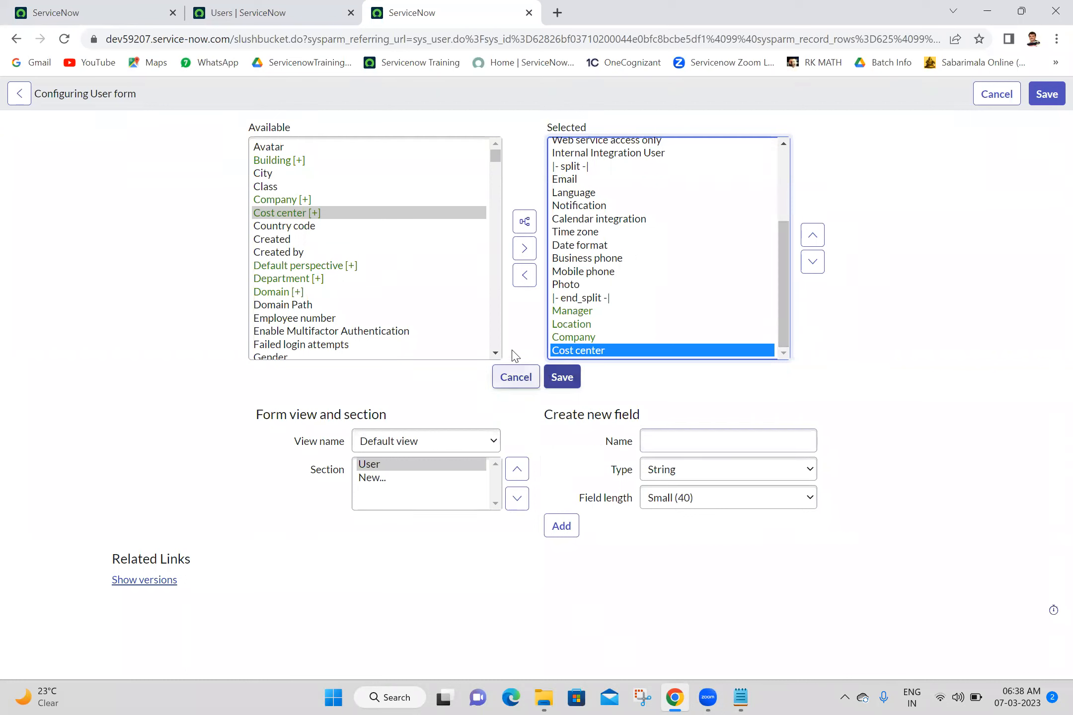
- Save the layout so Abel Tuter's record shows Manager, Location, Company and Cost center
click(565, 378)
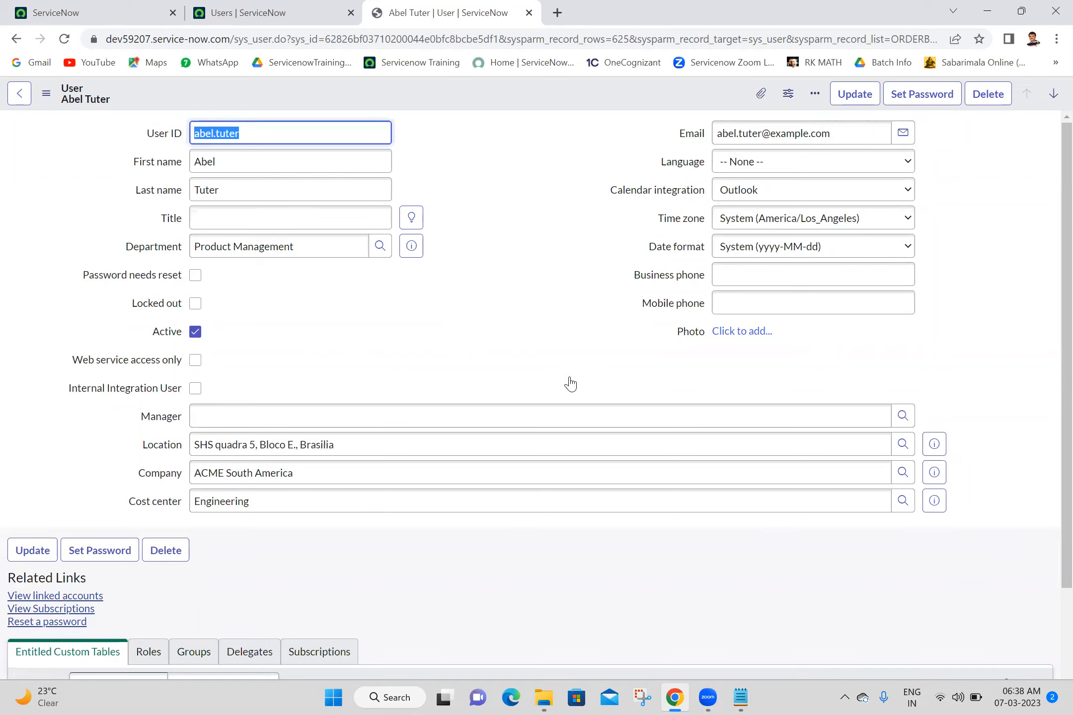
click(507, 154)
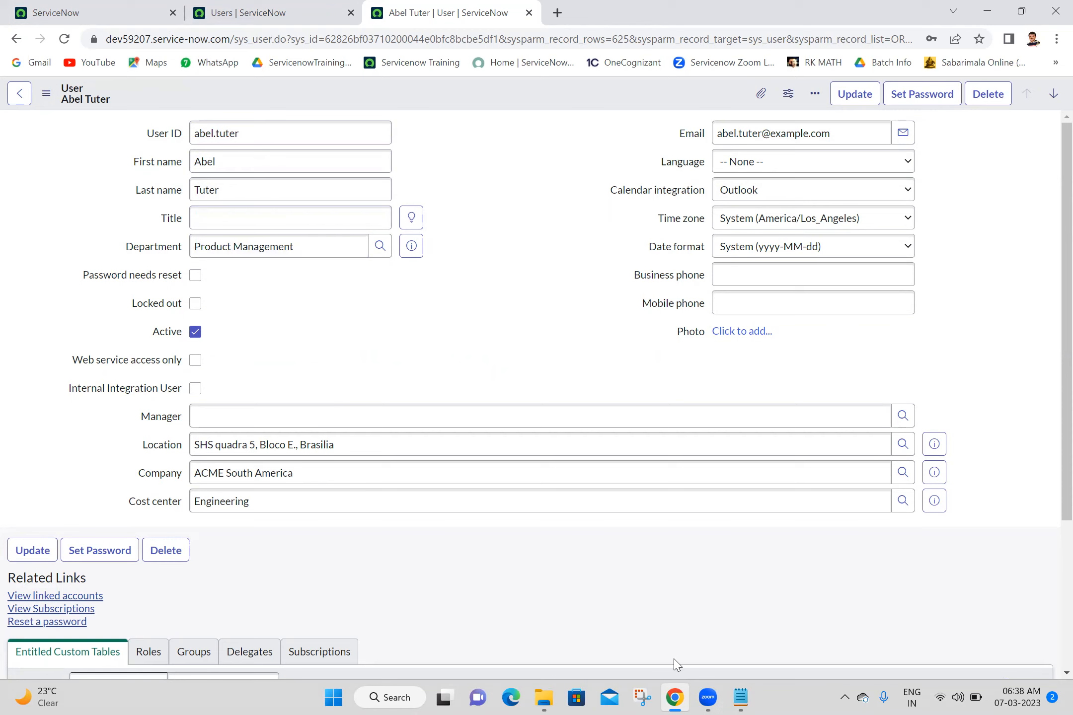
- Open the System Properties list with sys_properties.LIST in the first ServiceNow tab
click(96, 6)
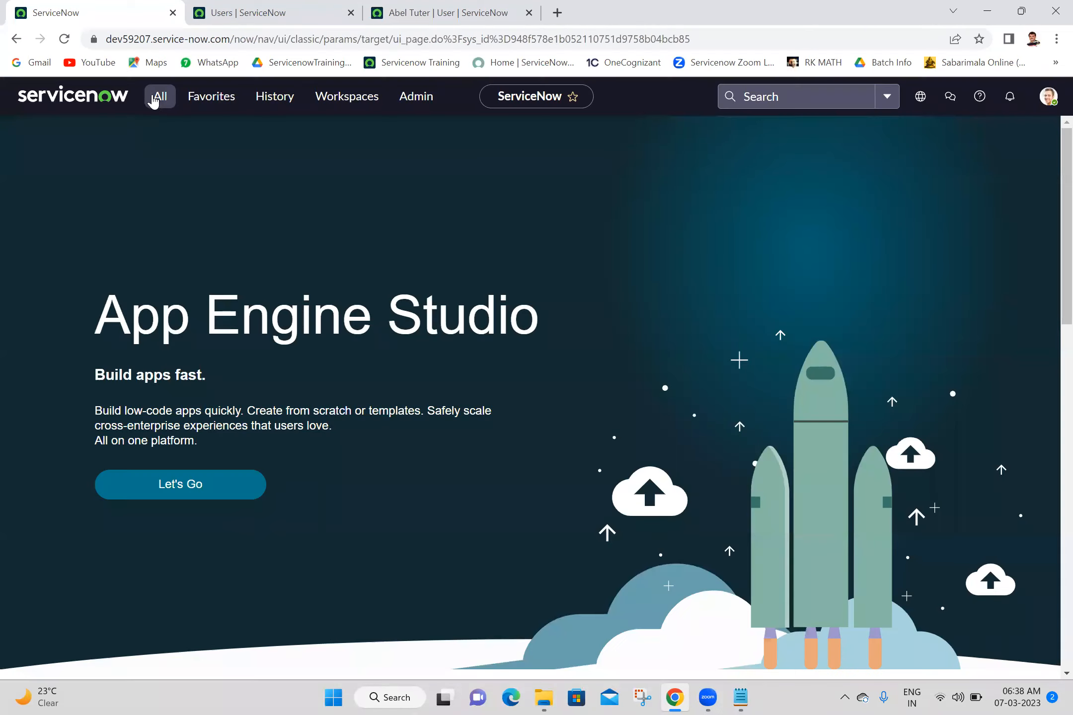
click(154, 98)
double_click(154, 141)
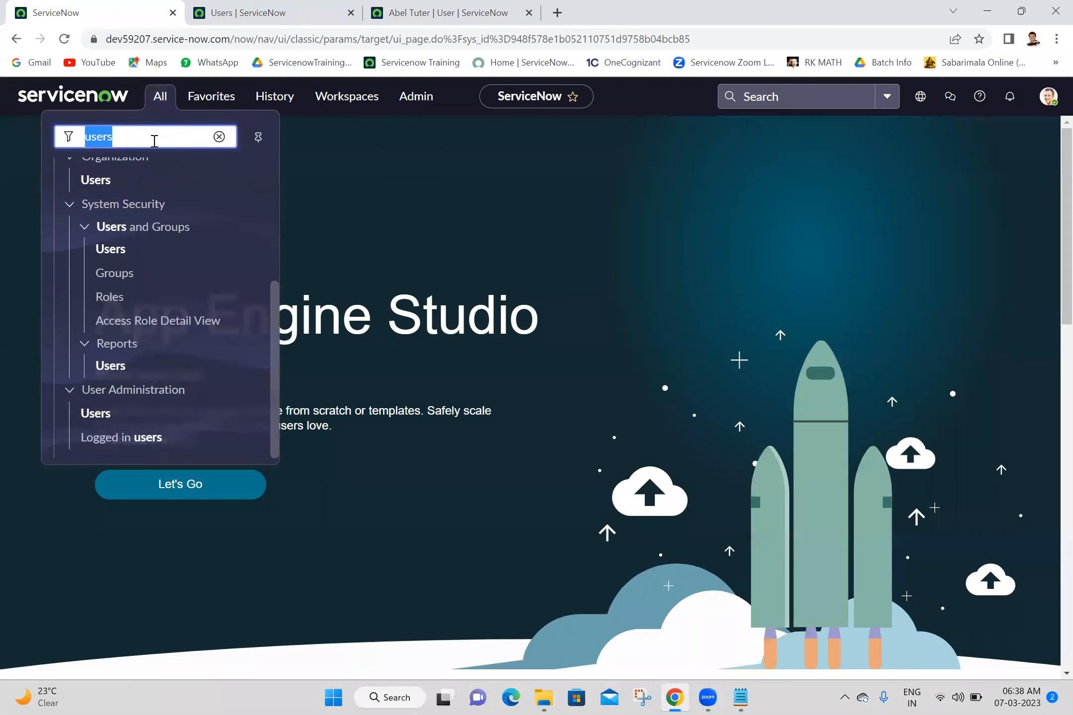
text(sys)
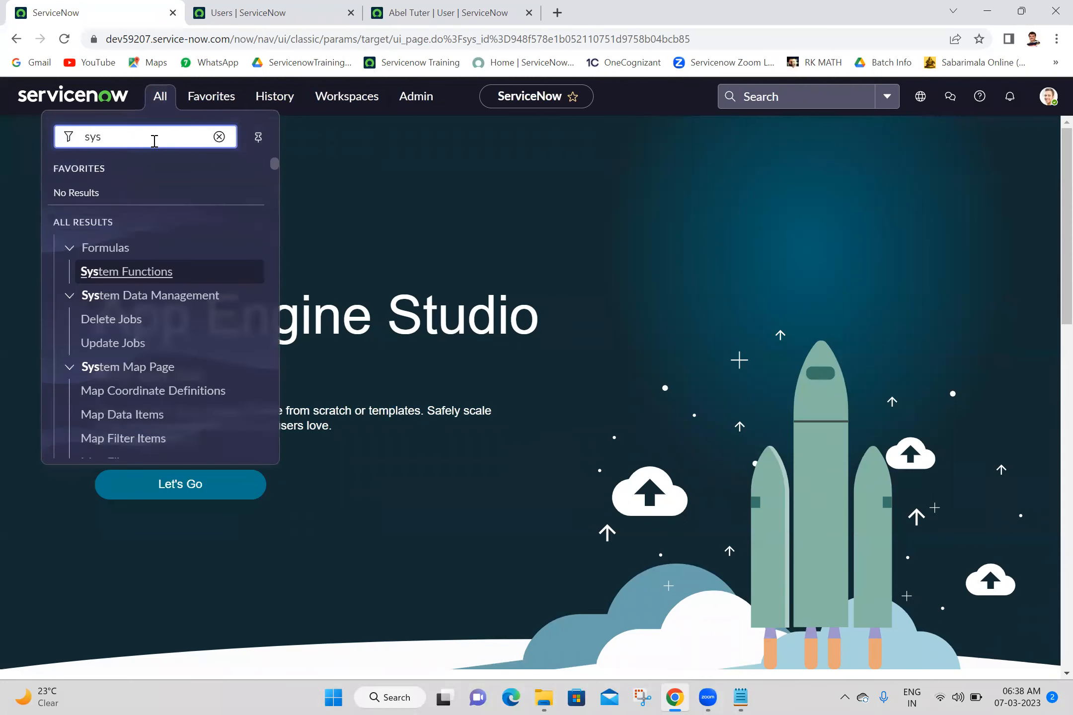
text(_properti)
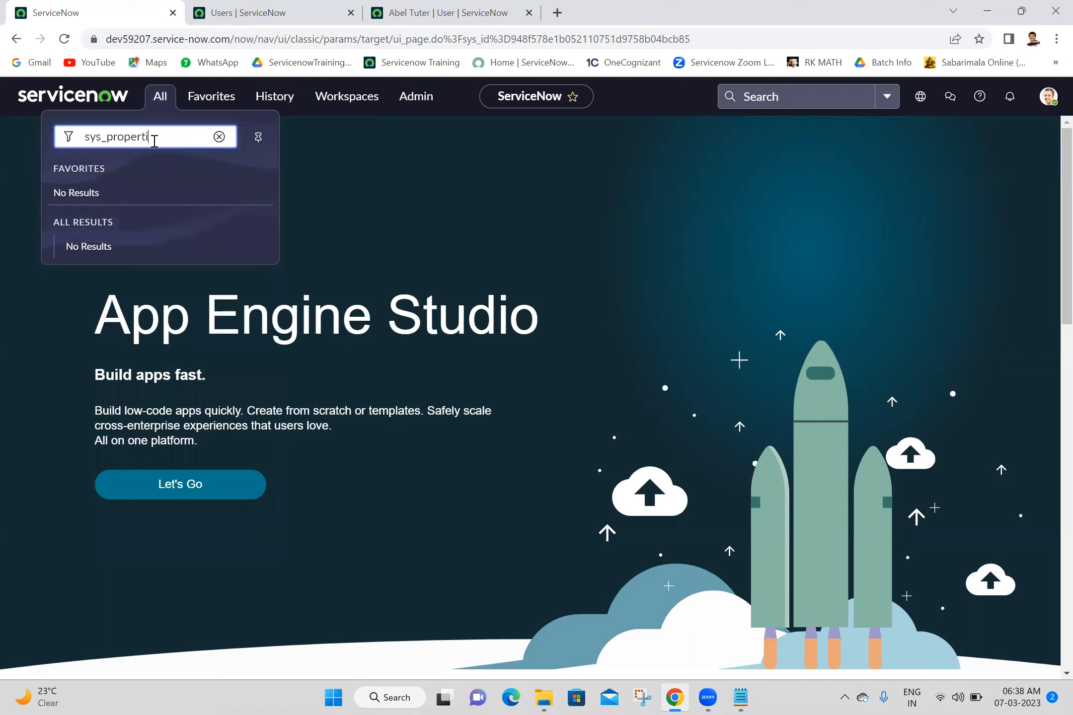
text(es.LIST)
key(Return)
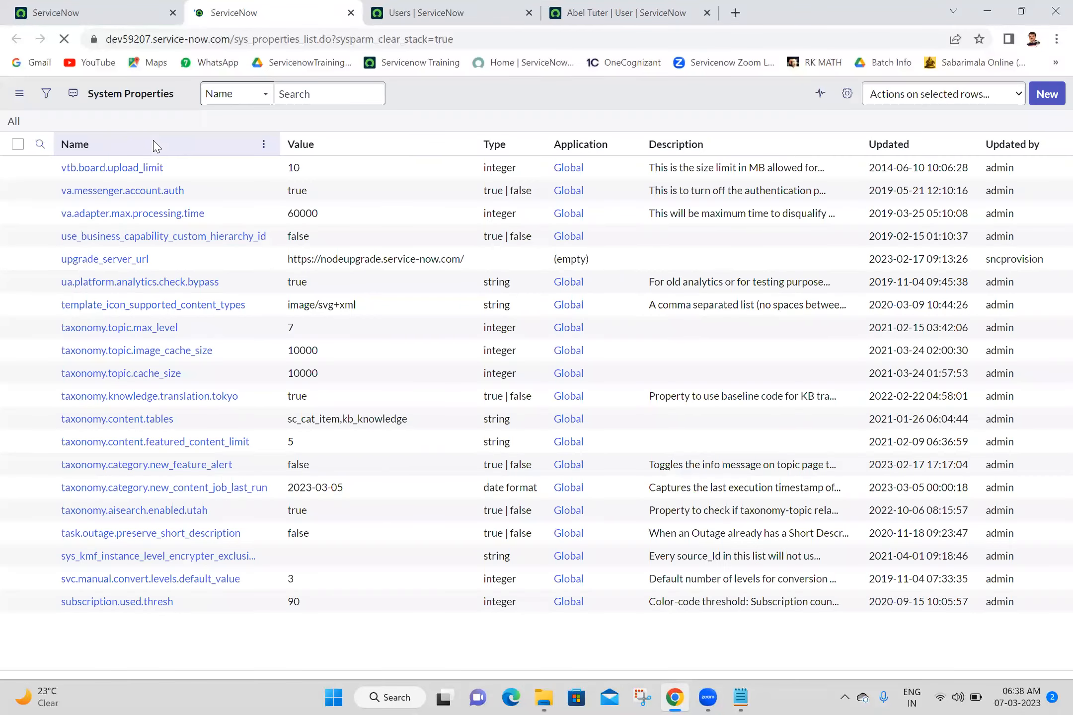
- Filter the property names with *password, review the 52 results, and open the condition builder
click(173, 171)
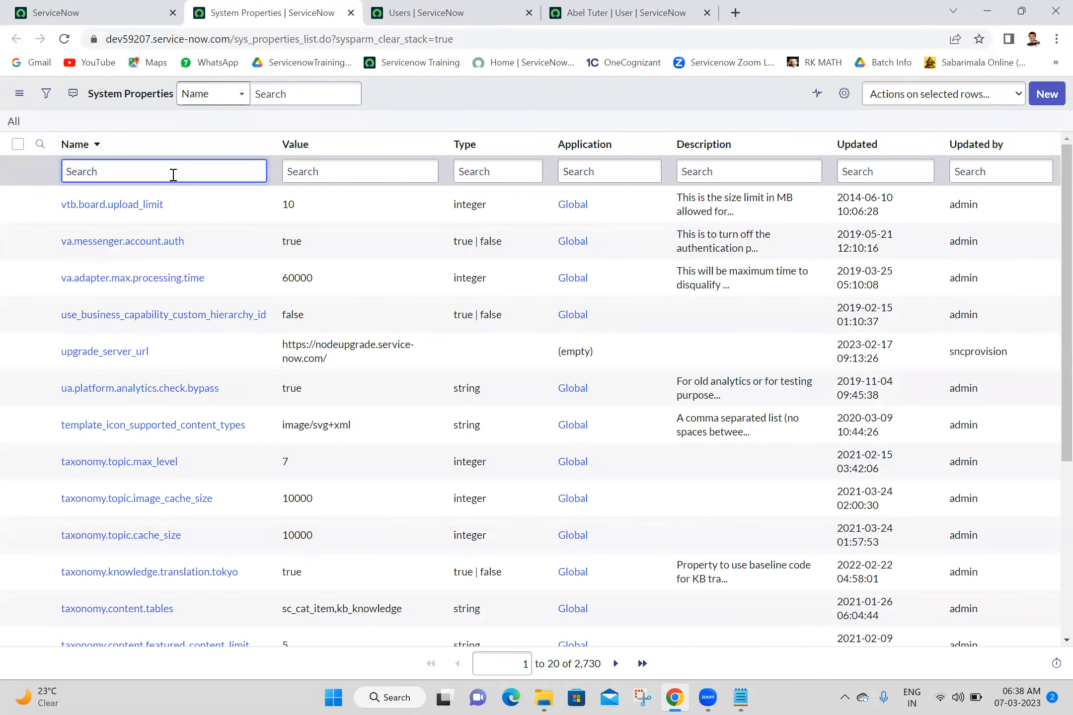
text(*password)
key(Return)
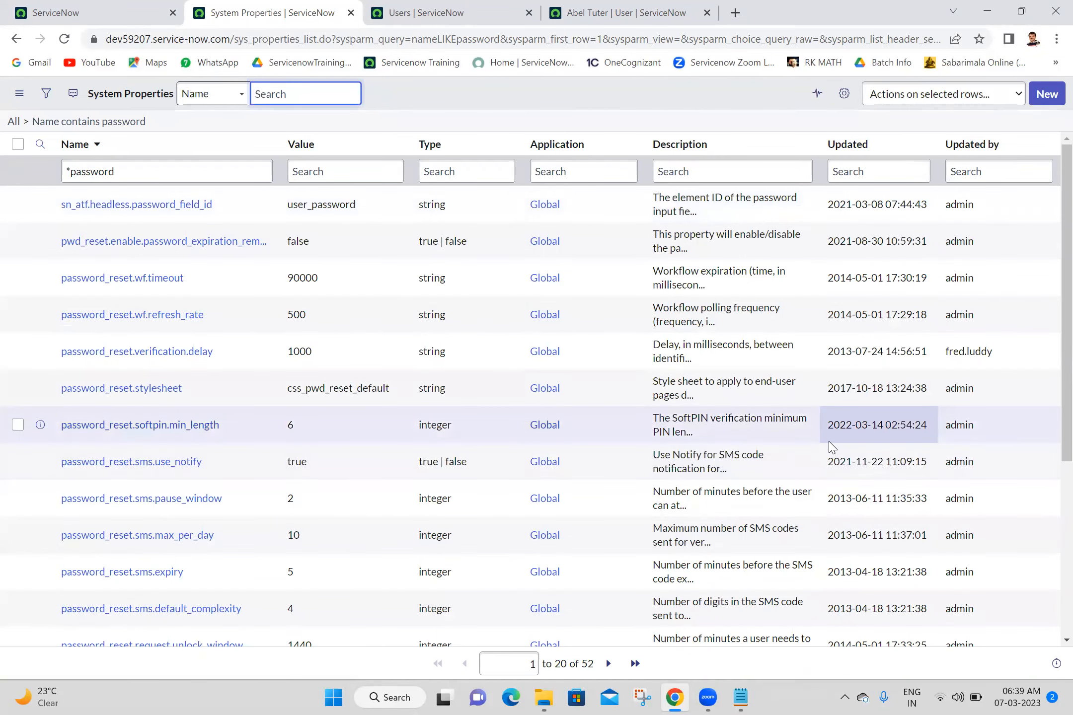
scroll(1052, 340, down, 5)
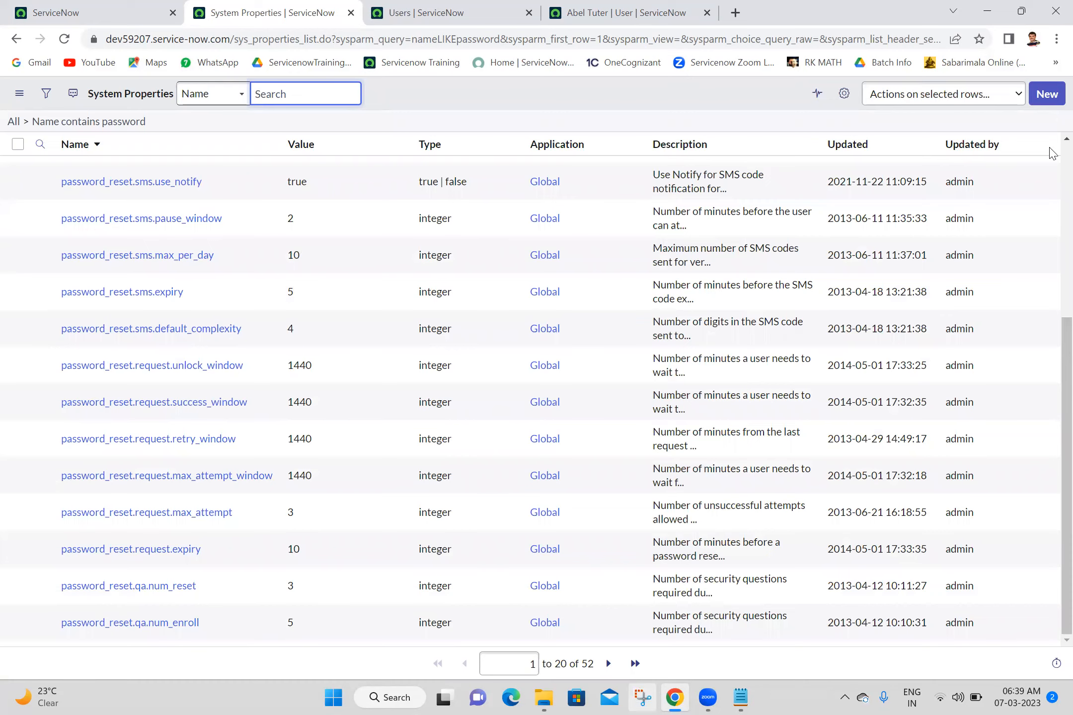
scroll(1051, 153, up, 4)
click(44, 99)
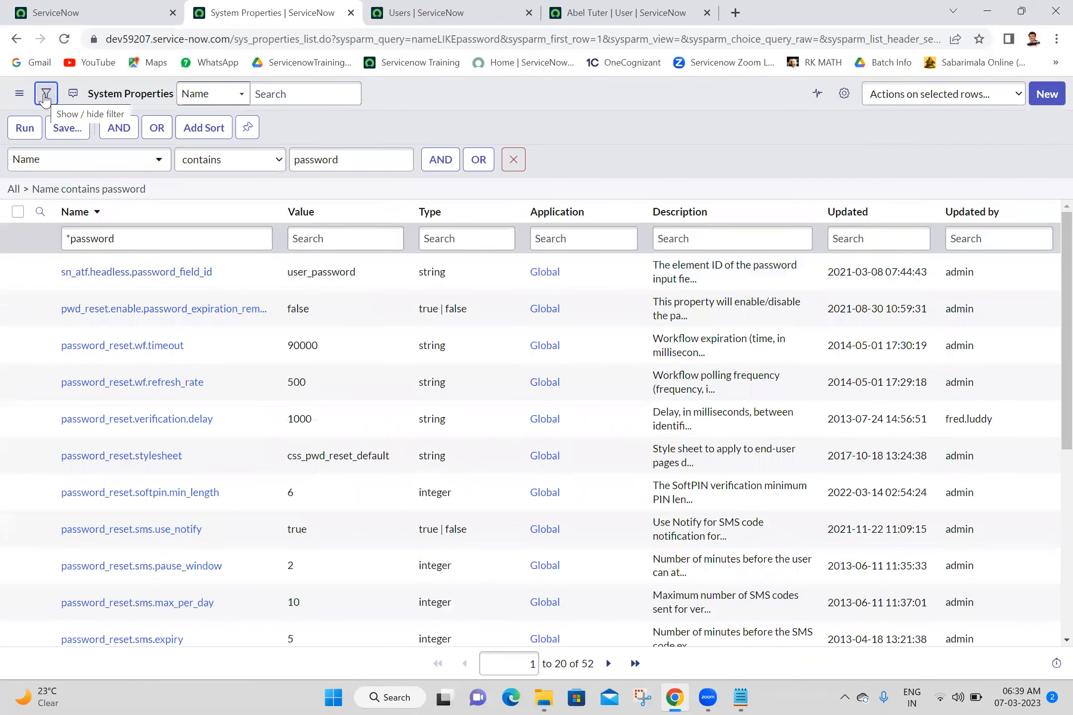
- Add and run a 'Name contains show' condition, then select the glide.user.show.password.field name
click(440, 159)
click(128, 210)
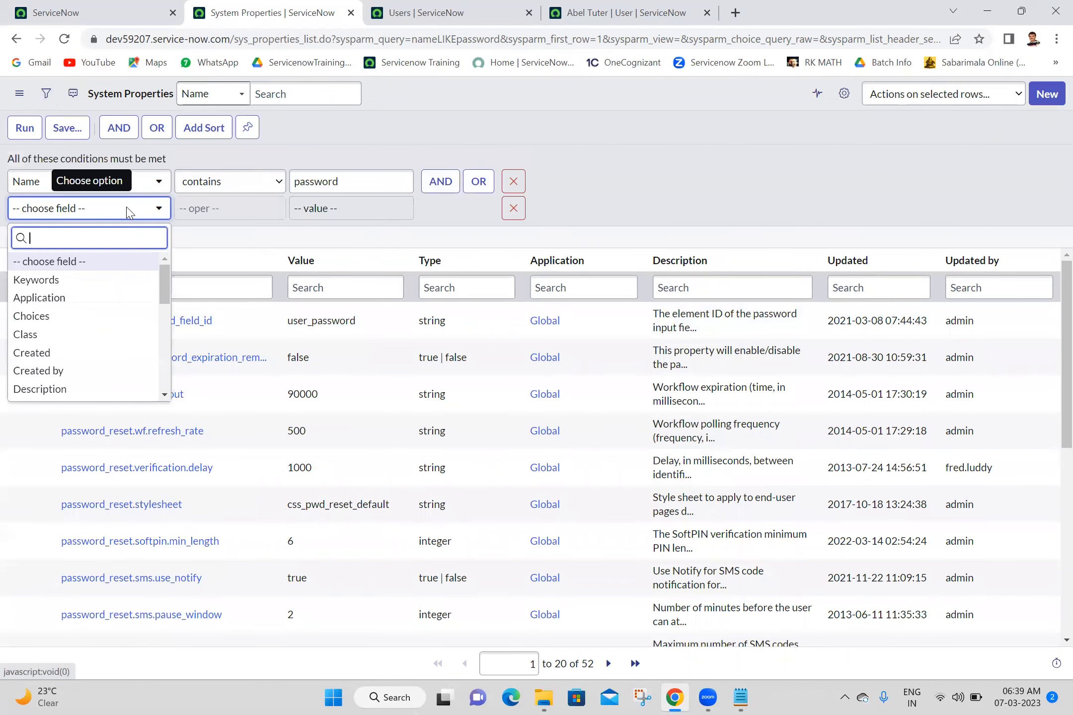
text(name)
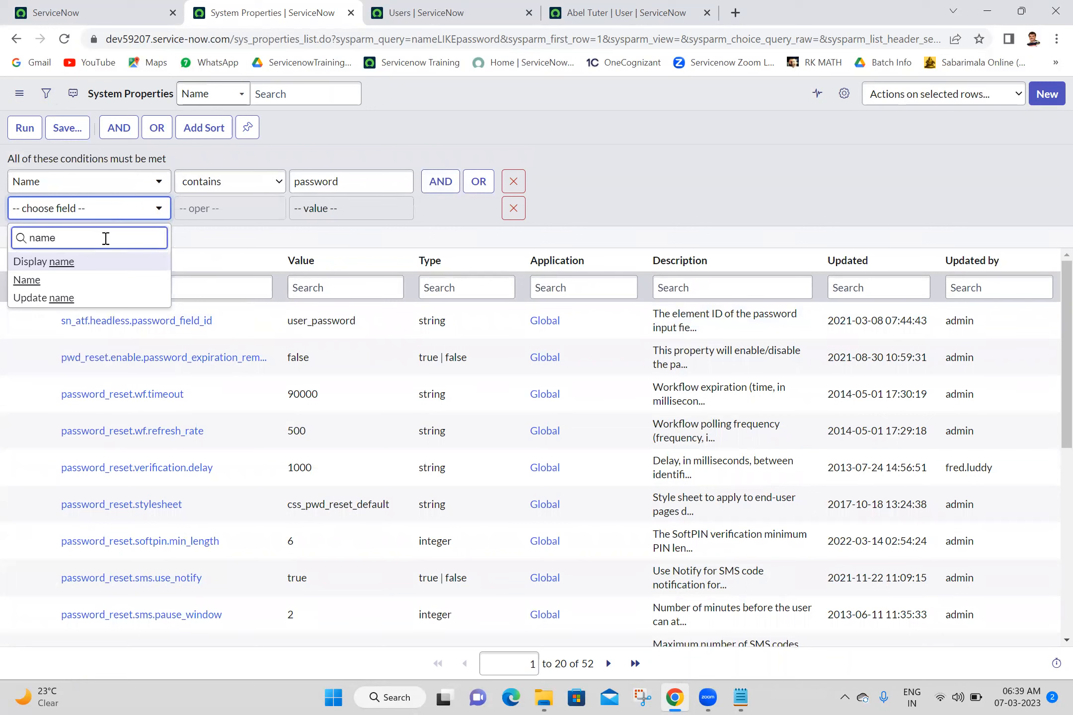
click(71, 286)
click(211, 208)
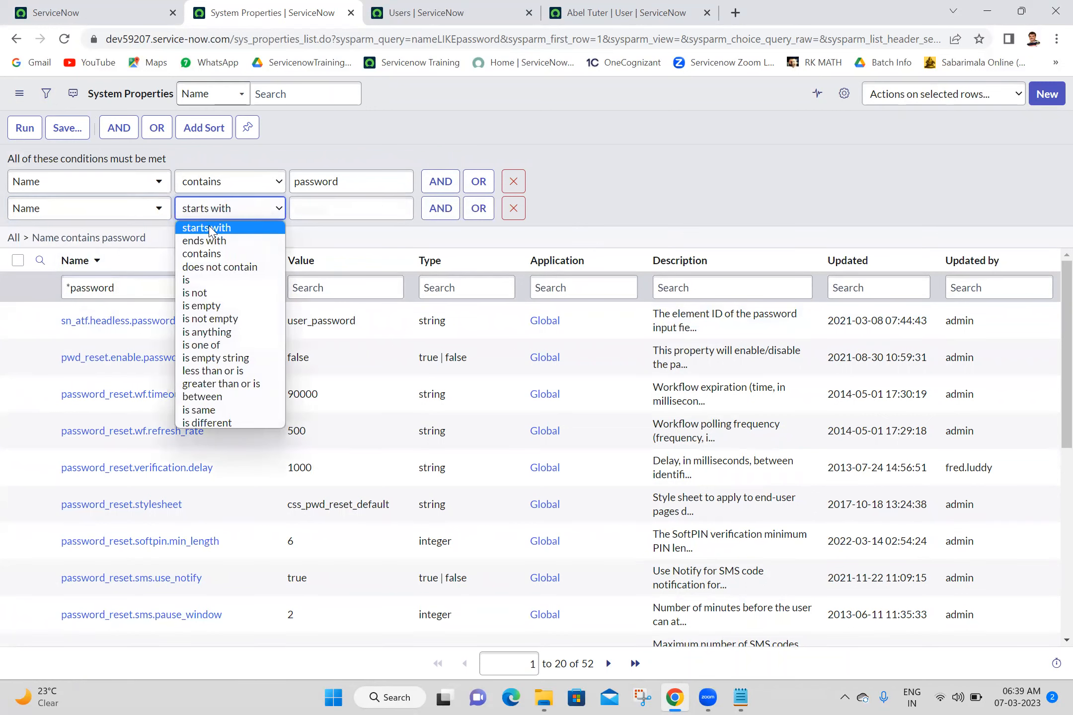
click(211, 256)
click(310, 207)
text(show)
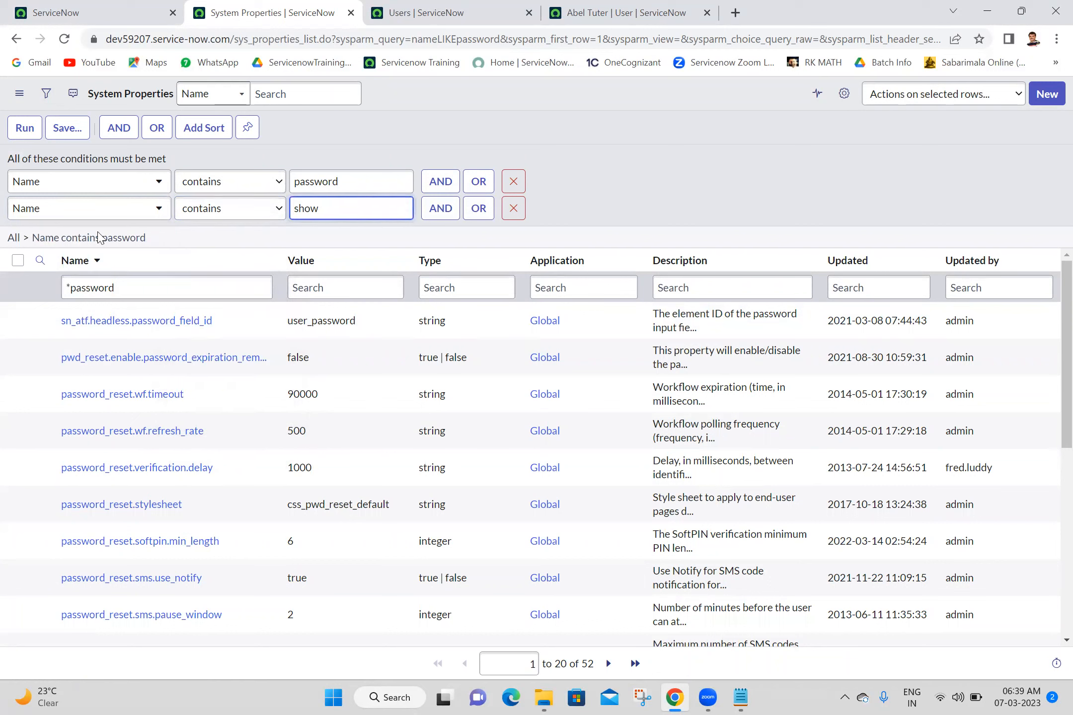
click(17, 130)
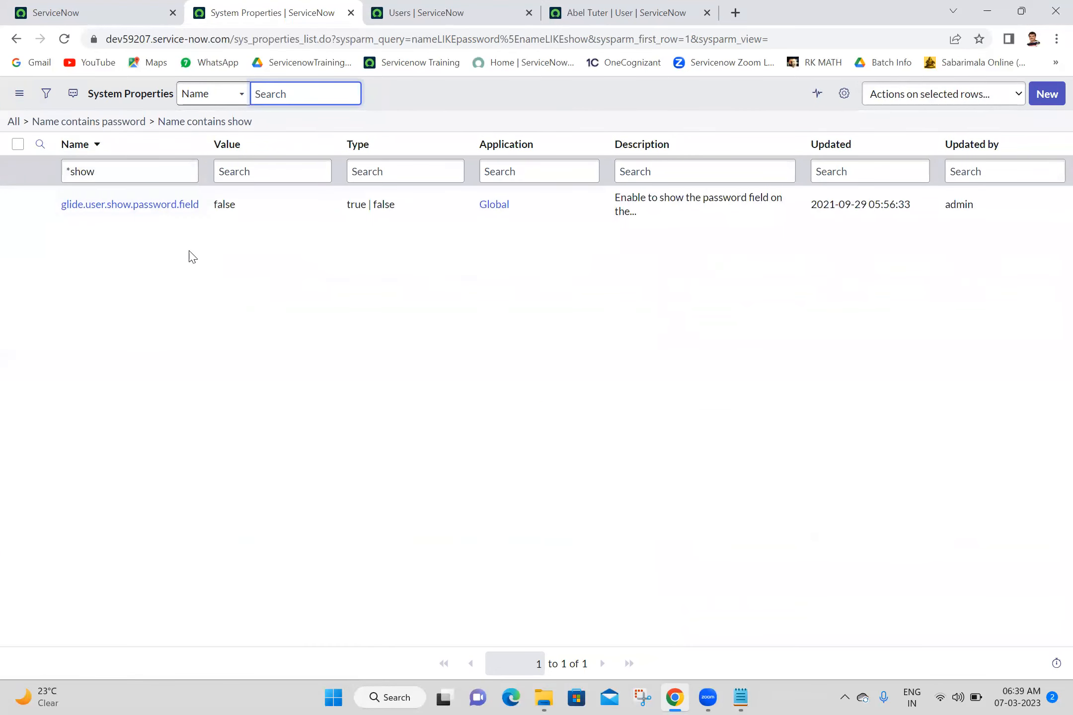
drag(204, 204, 54, 205)
key(ctrl+c)
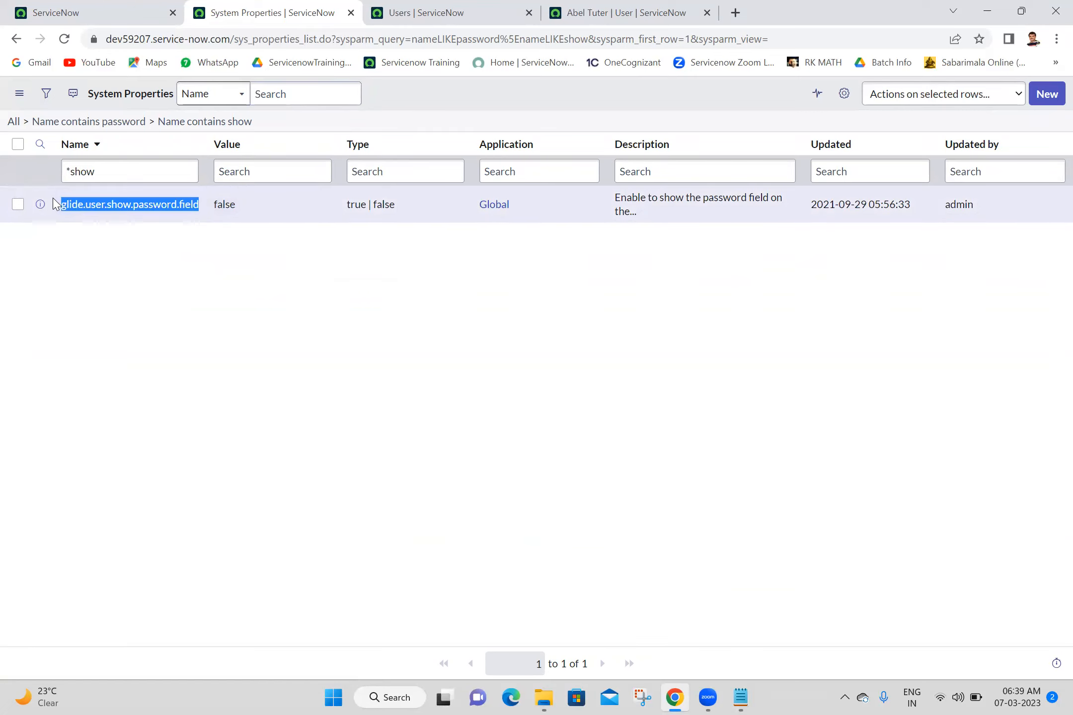
- Paste glide.user.show.password.field and the filtered System Properties URL above it into the Batch 18 notes
click(741, 699)
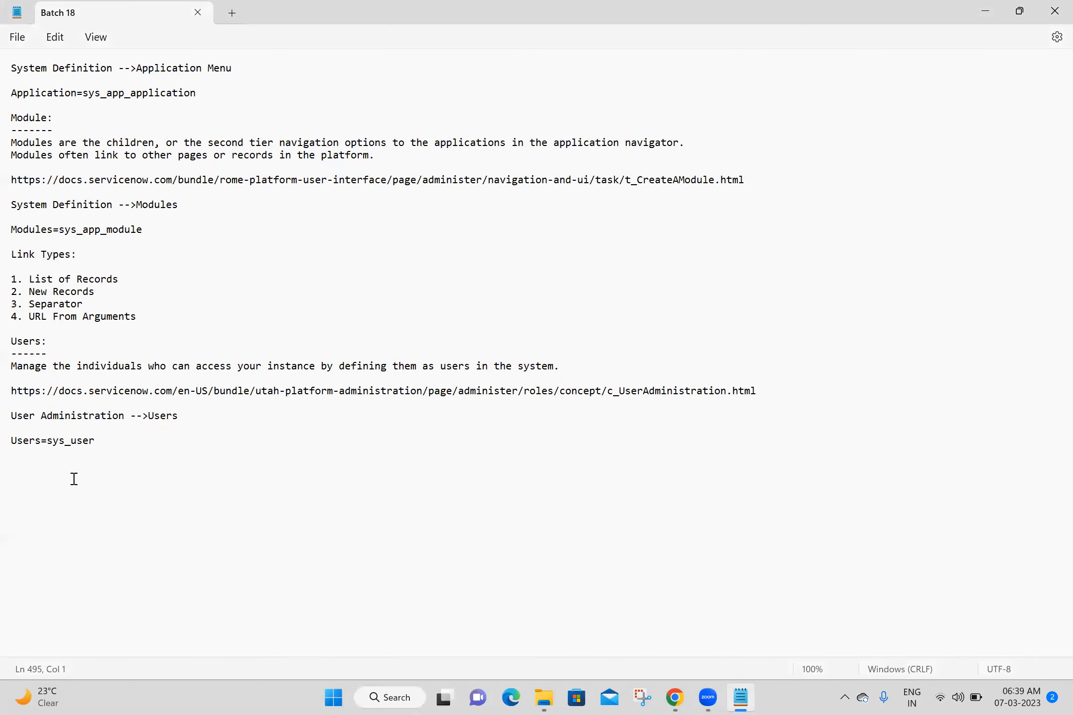
key(ctrl+v)
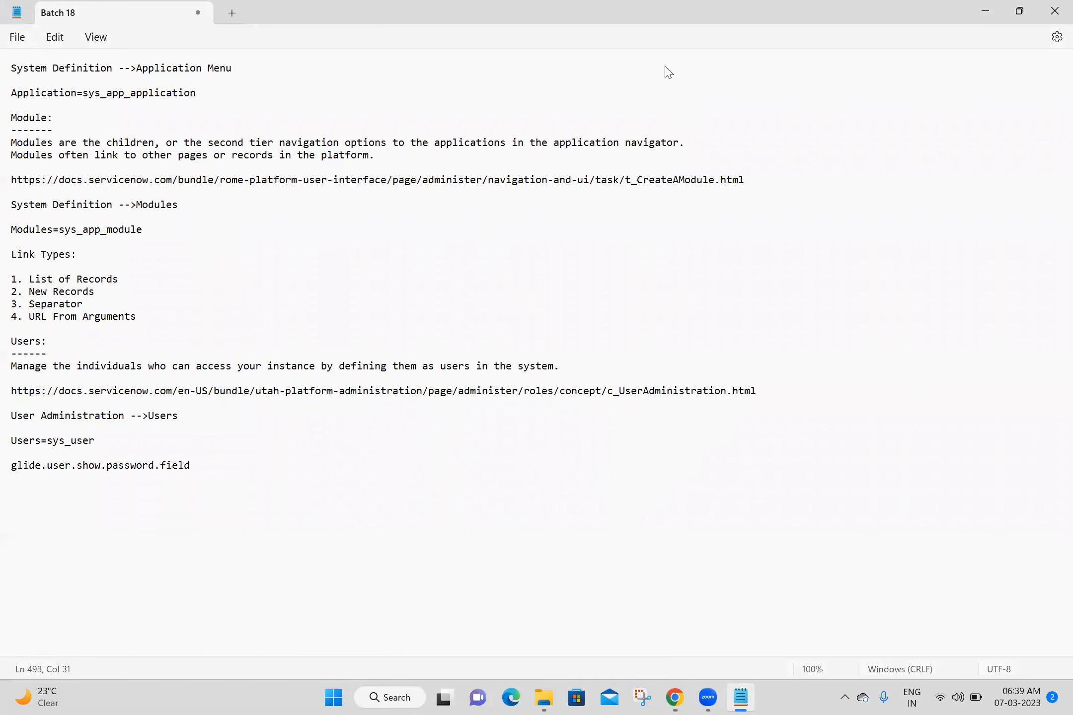
key(alt+Tab)
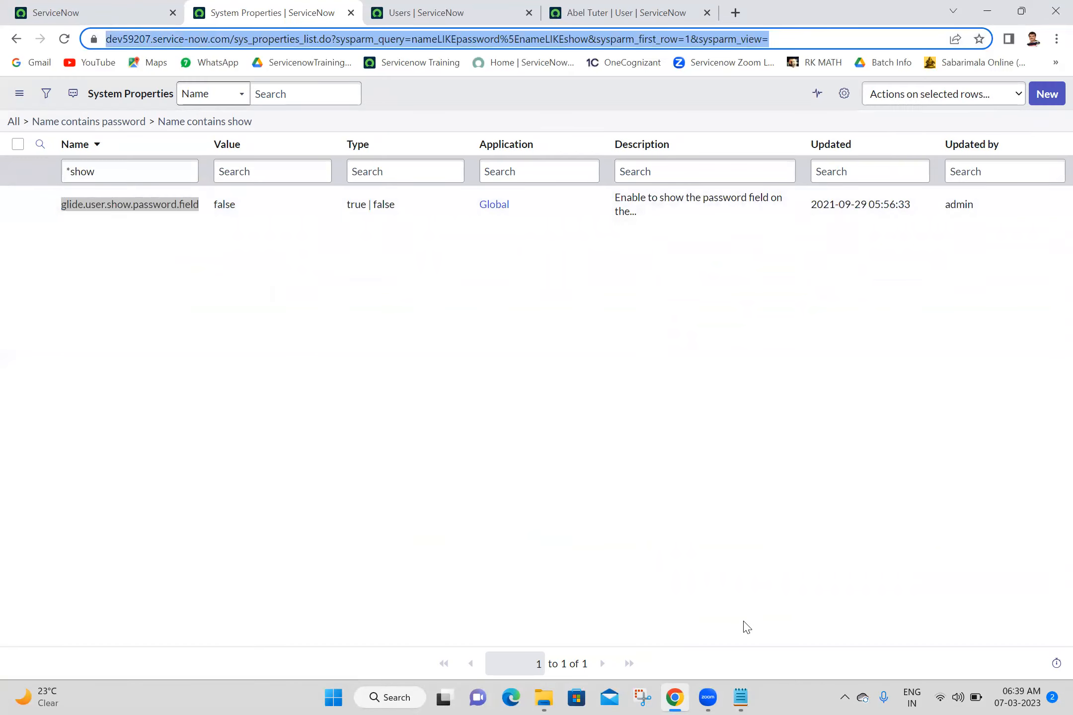
key(alt+Tab)
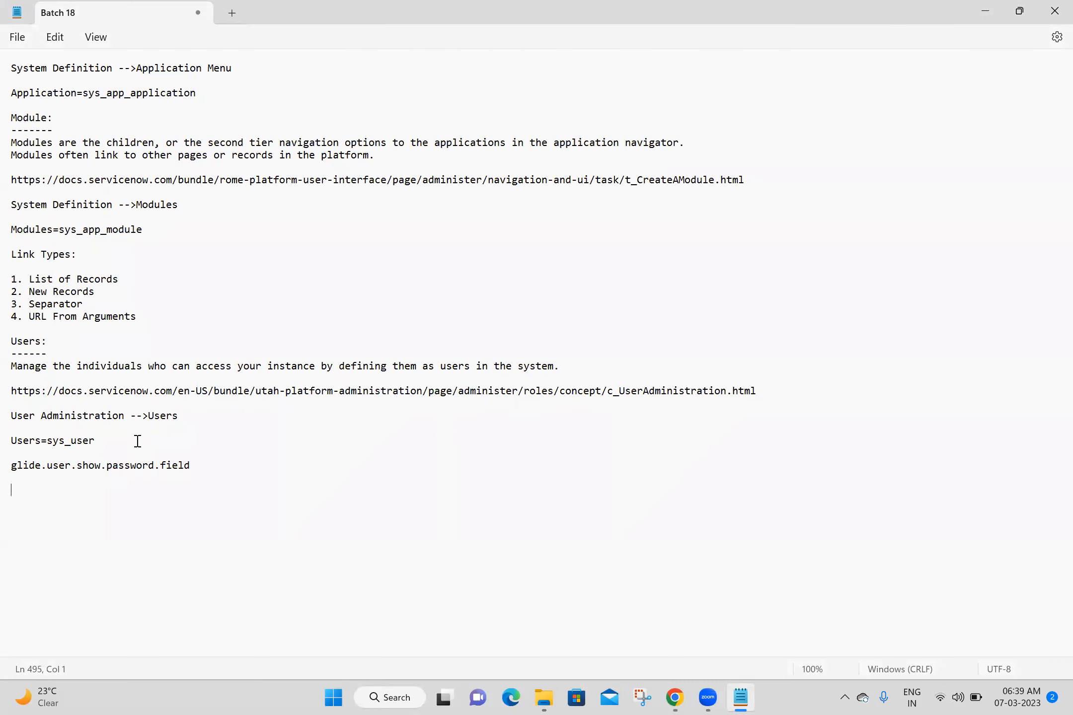
click(138, 437)
key(Return)
key(Return)
key(ctrl+v)
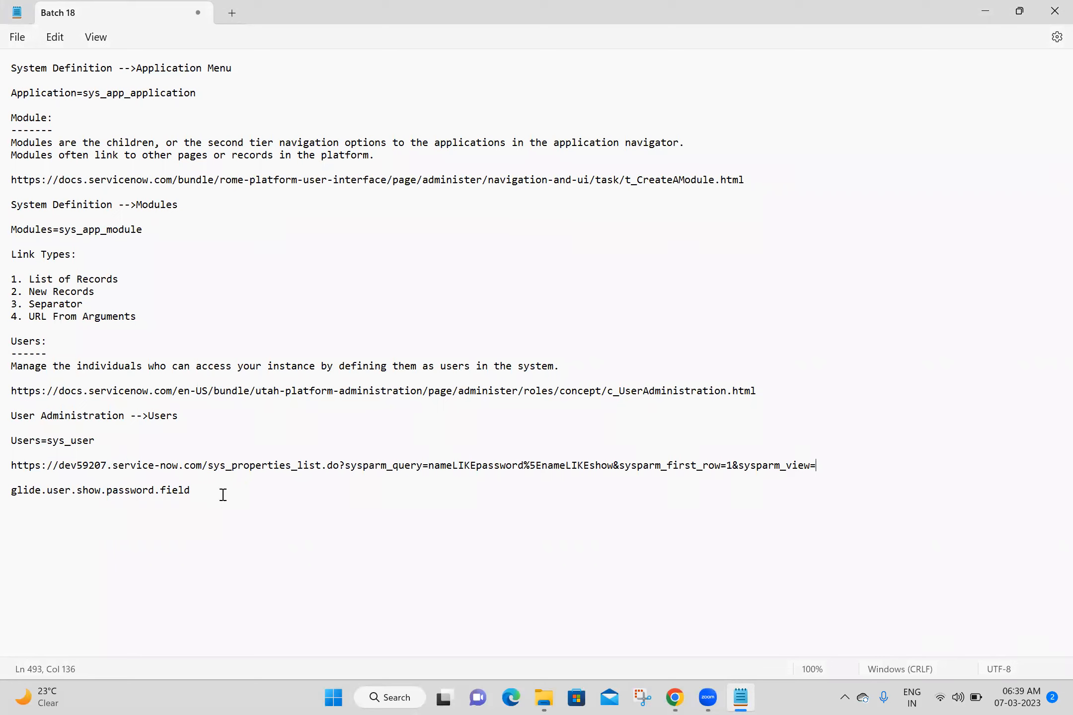
click(123, 519)
click(670, 696)
click(296, 350)
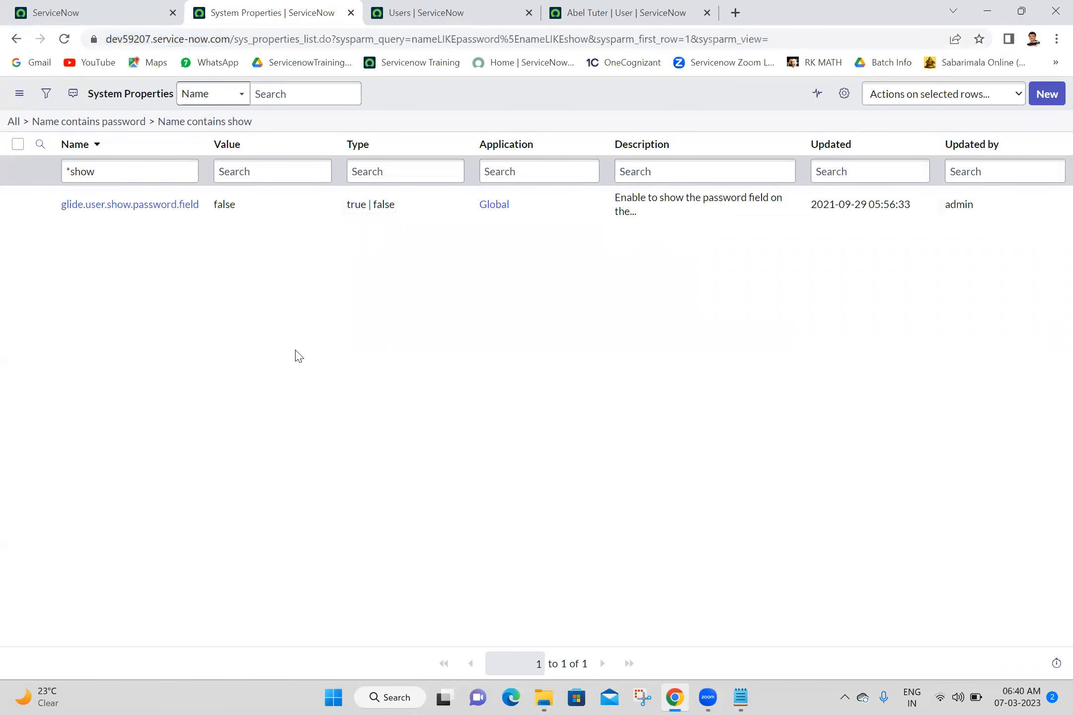
- Change glide.user.show.password.field from false to true, save, refresh, and close the System Properties tab
click(266, 215)
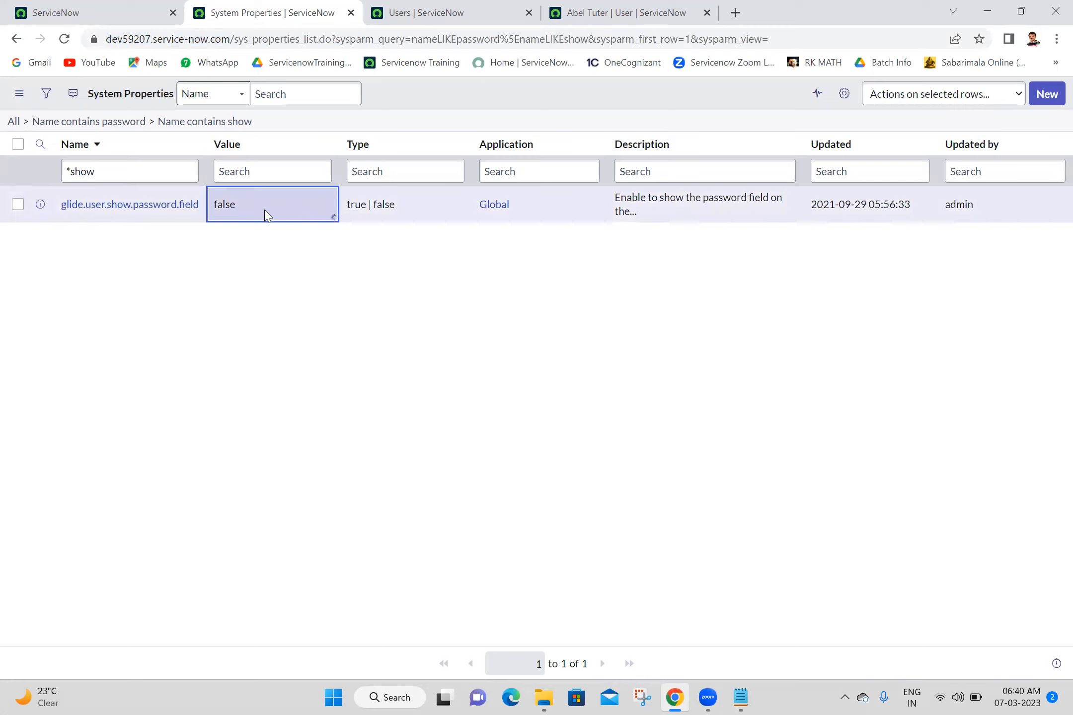
double_click(266, 210)
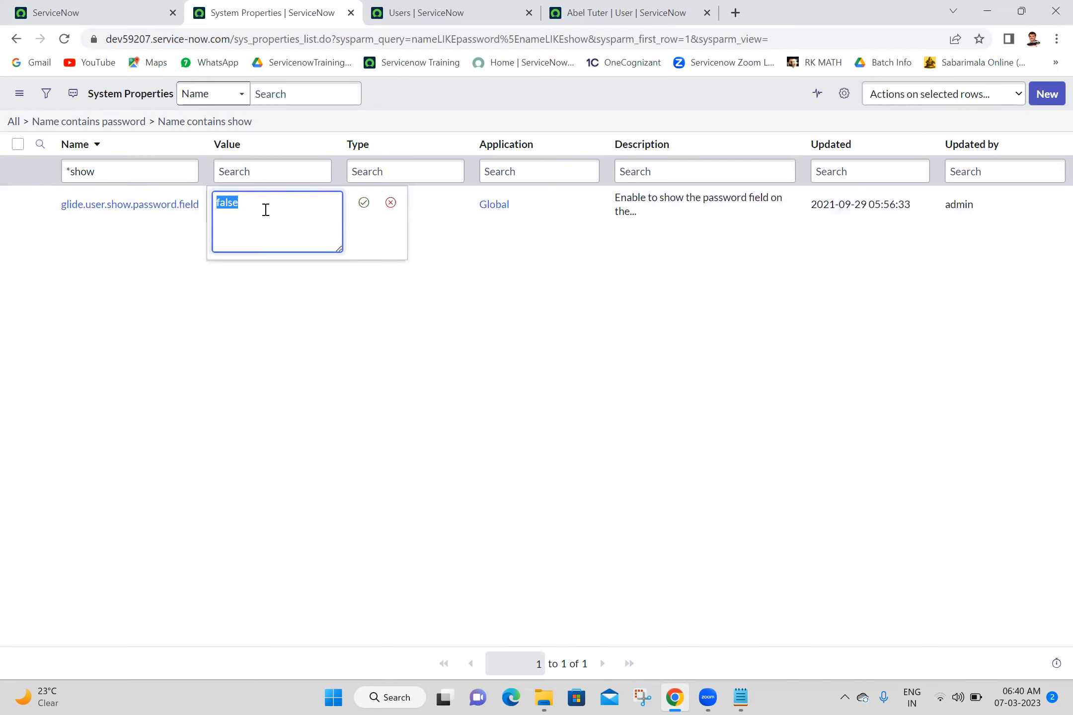
text(true)
click(364, 202)
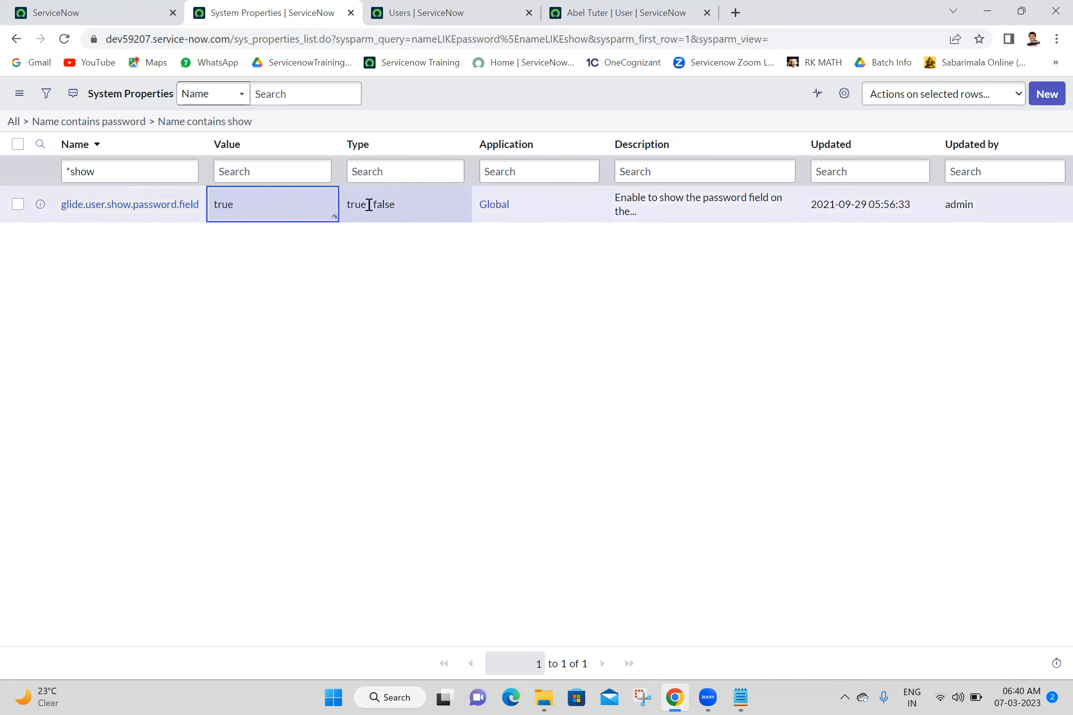
click(215, 123)
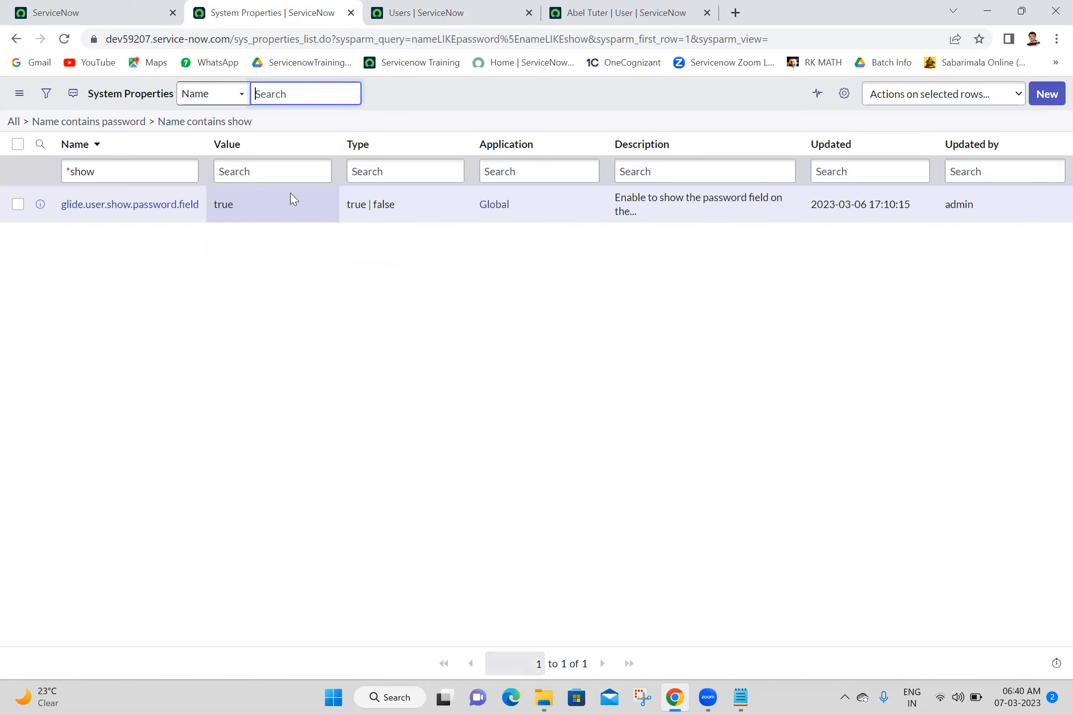
click(349, 11)
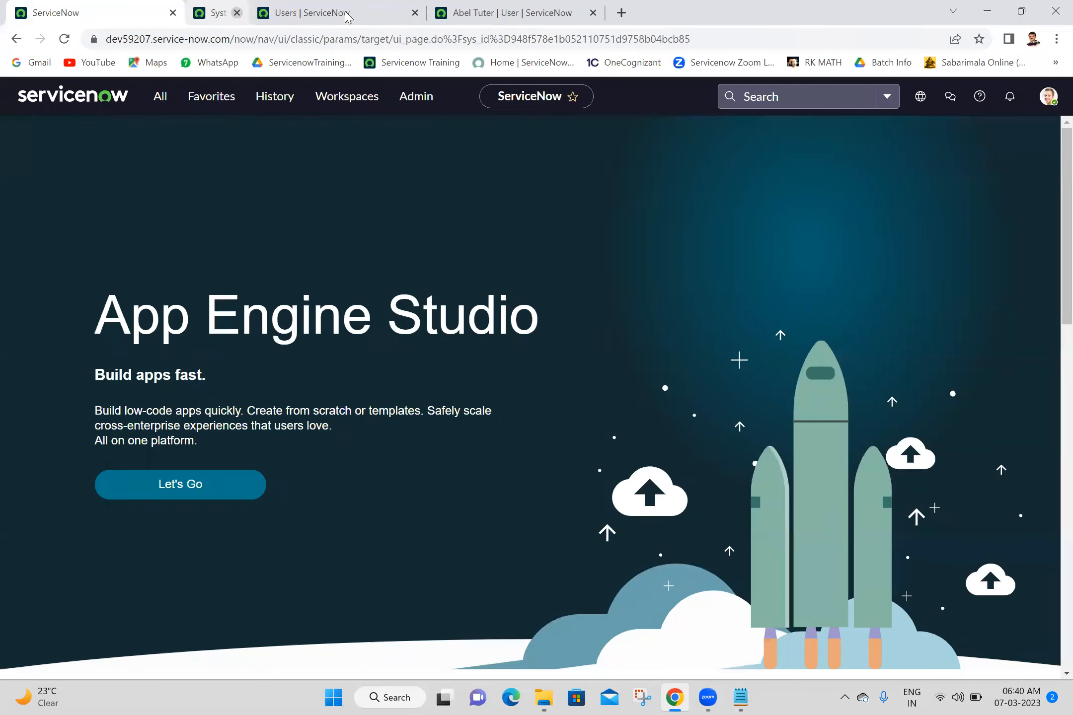
- Reload the user record so the Password field appears, then check the User ID field
click(67, 41)
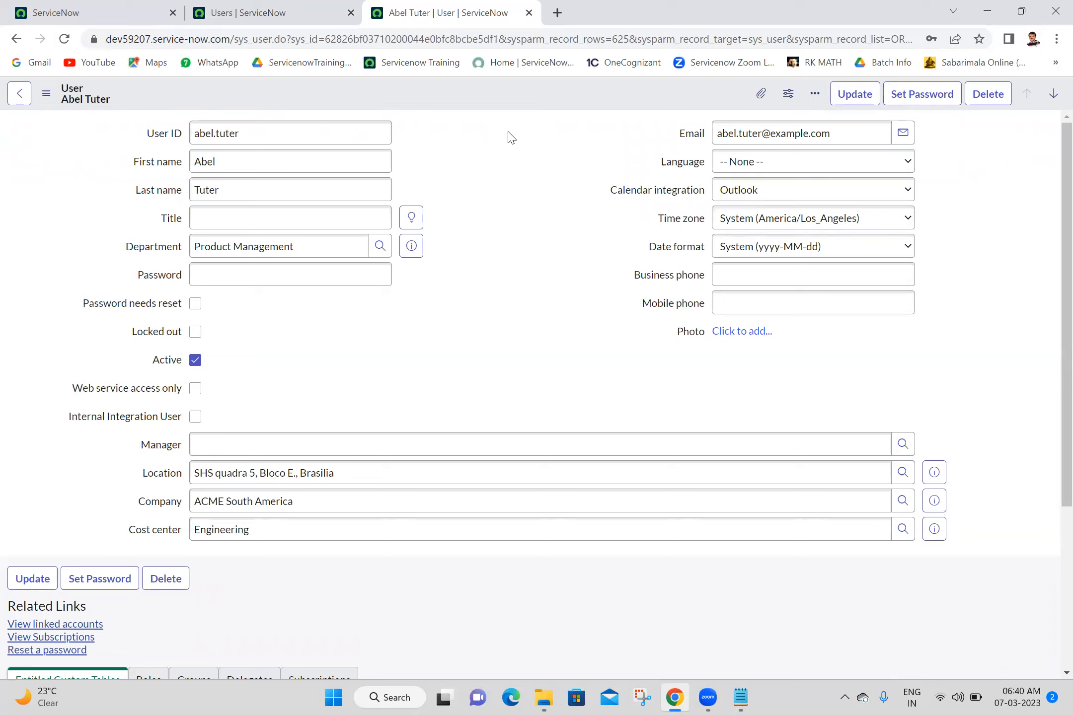
click(305, 141)
click(439, 145)
double_click(350, 138)
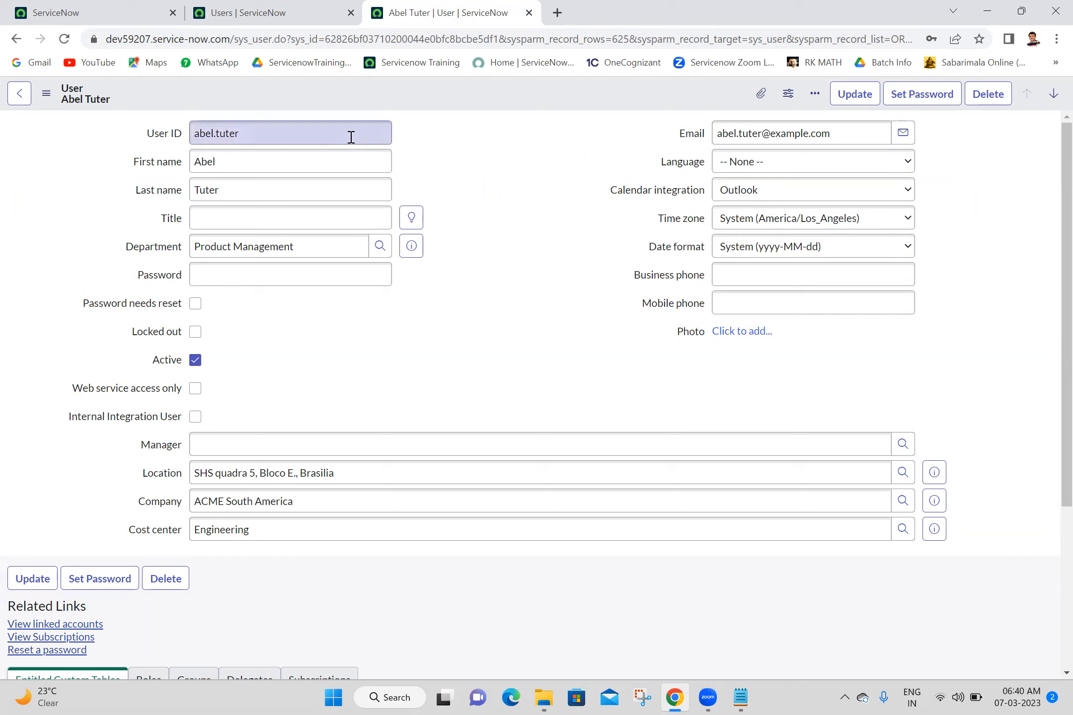
click(452, 126)
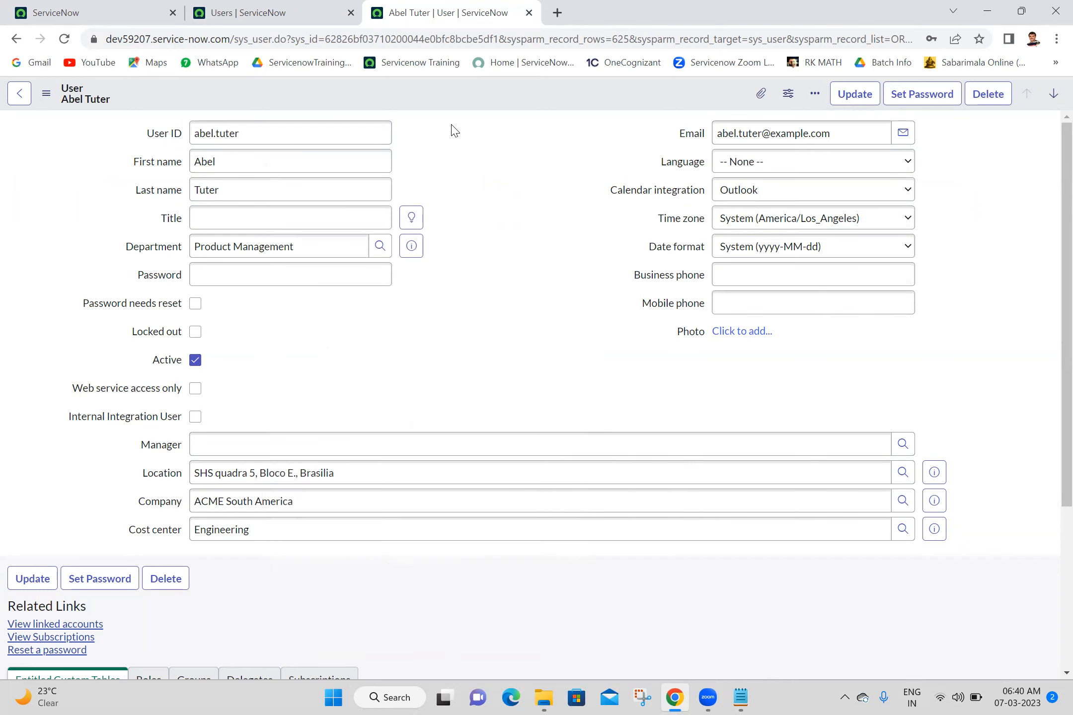
- Check the new Password field, then the first name, last name and Title fields
click(307, 263)
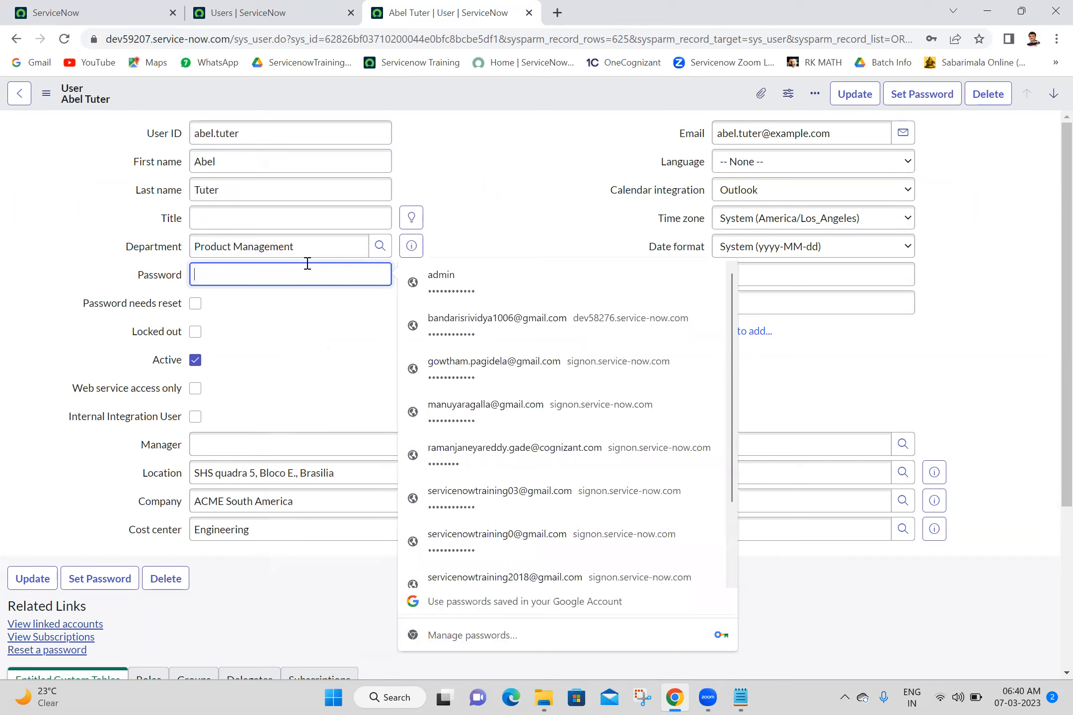
click(481, 177)
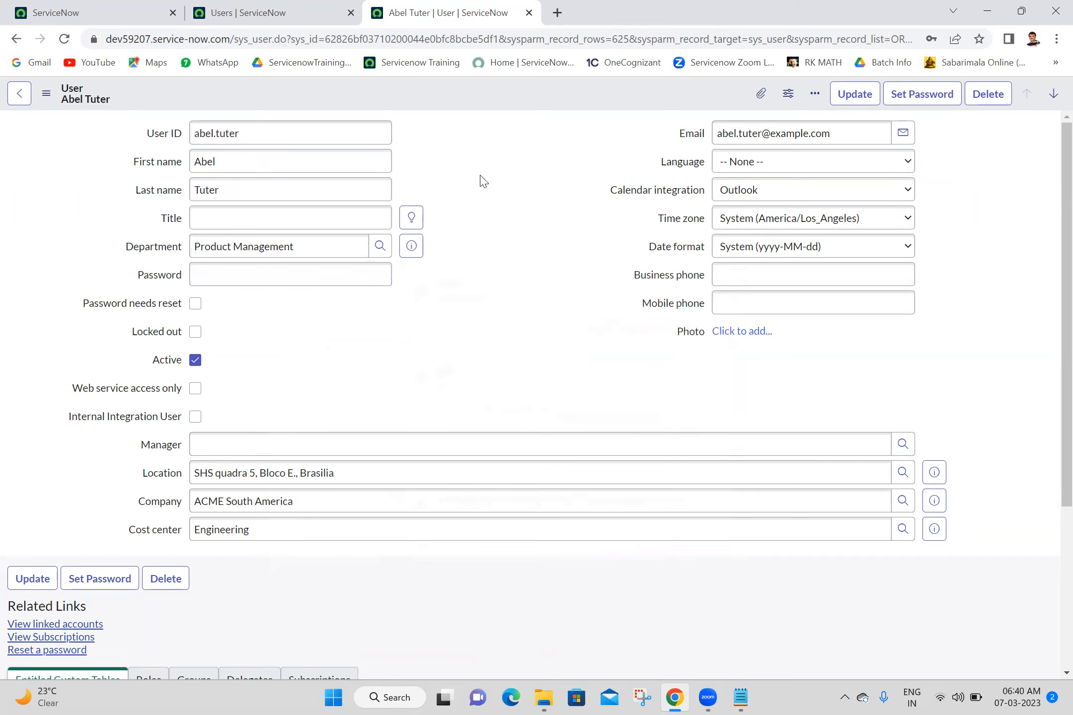
double_click(330, 164)
click(459, 166)
double_click(347, 185)
click(470, 171)
click(333, 218)
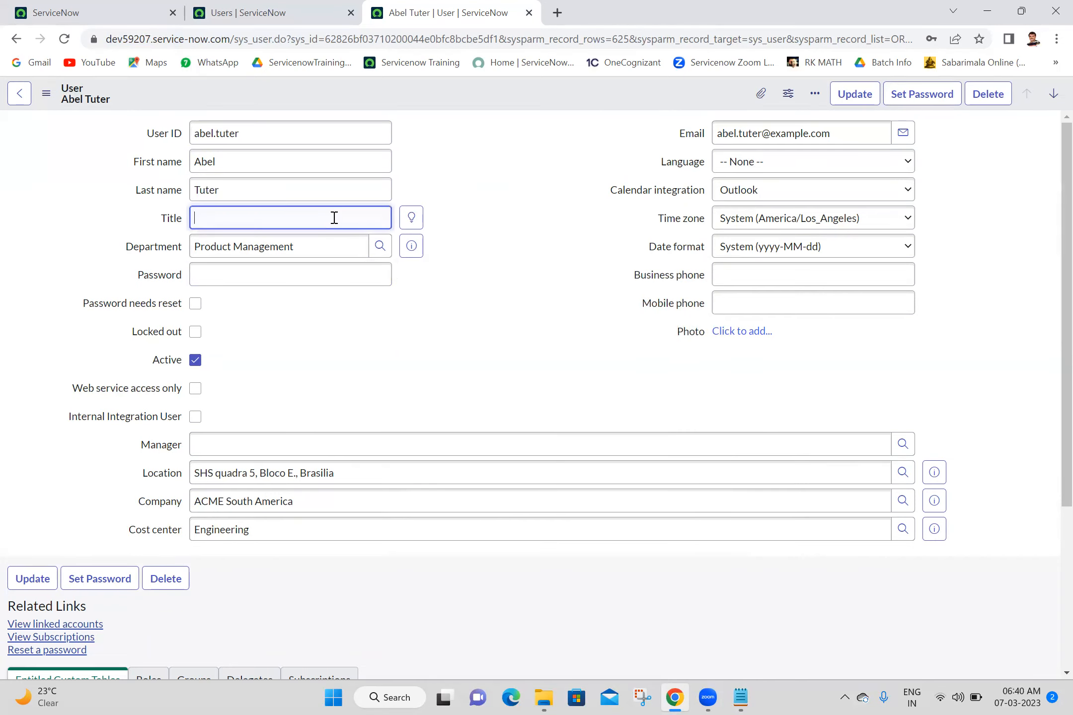
- Set the Title to Senior Developer from the suggestions, leaving Password empty
click(411, 219)
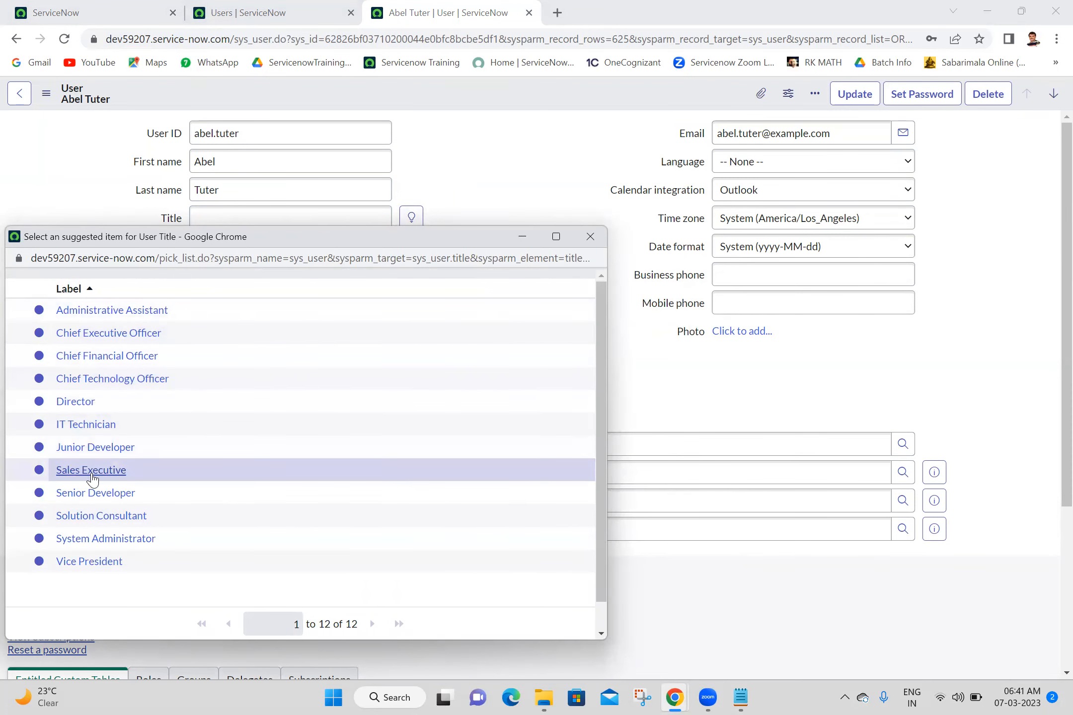
click(95, 497)
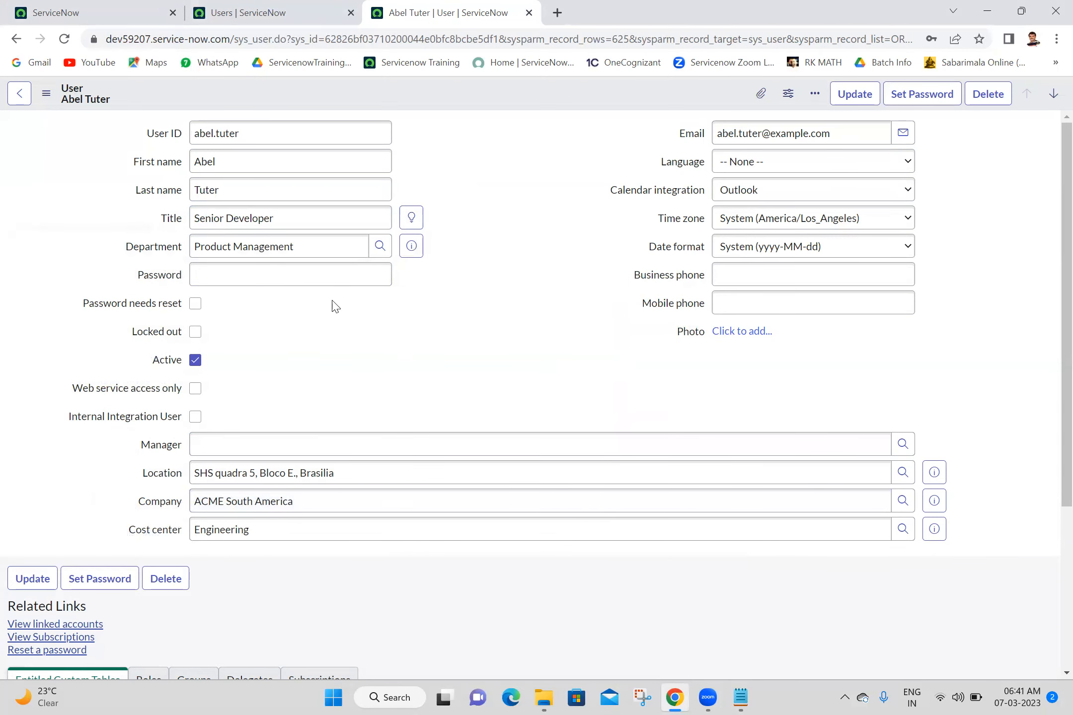
click(331, 272)
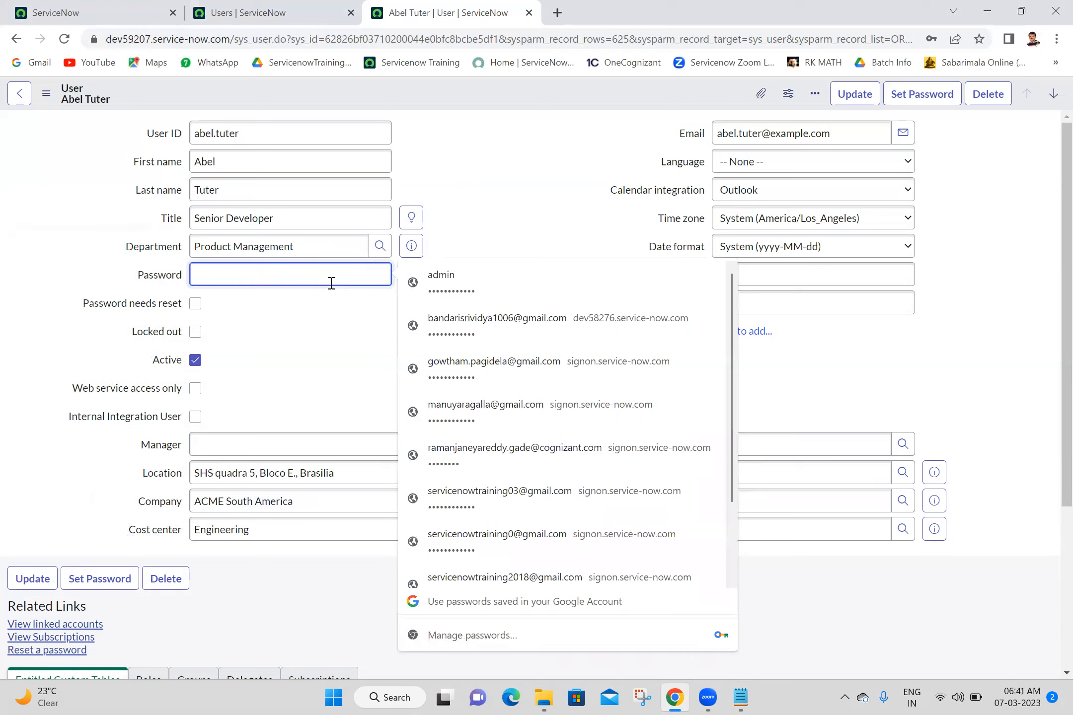
click(283, 313)
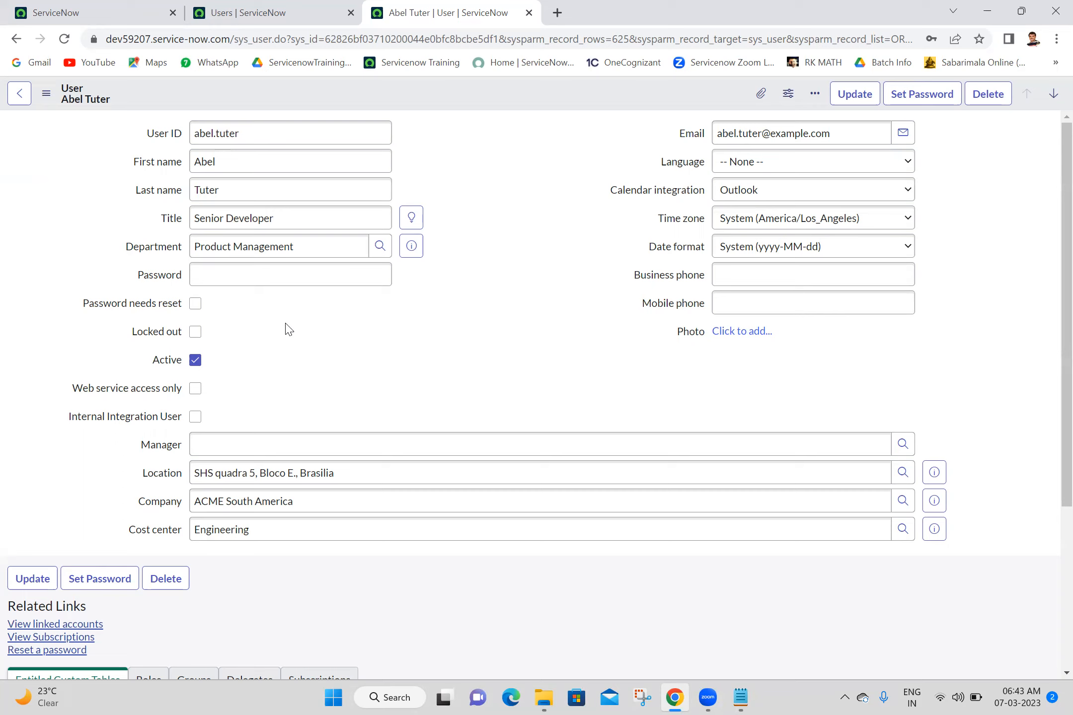
click(792, 163)
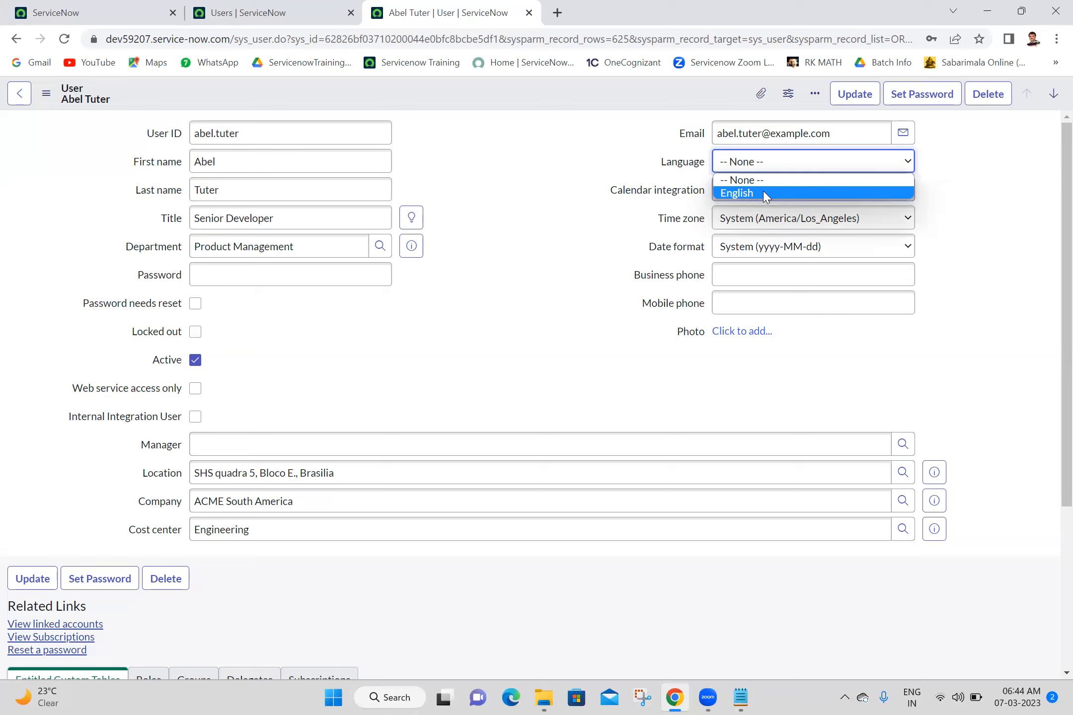
click(574, 169)
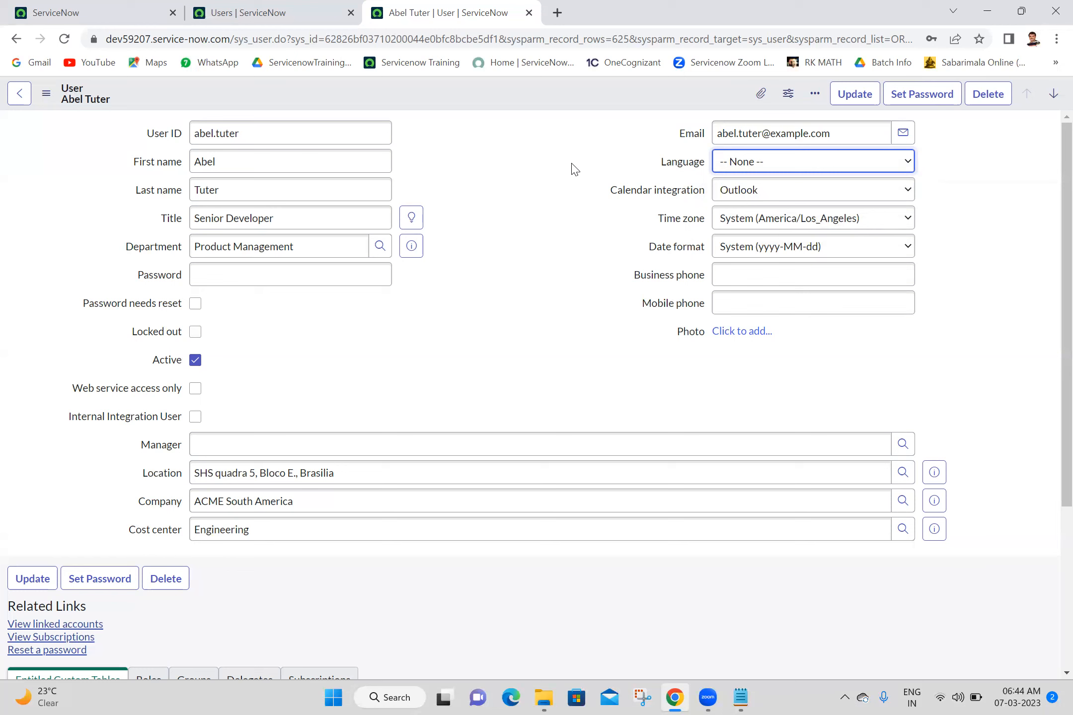
click(752, 193)
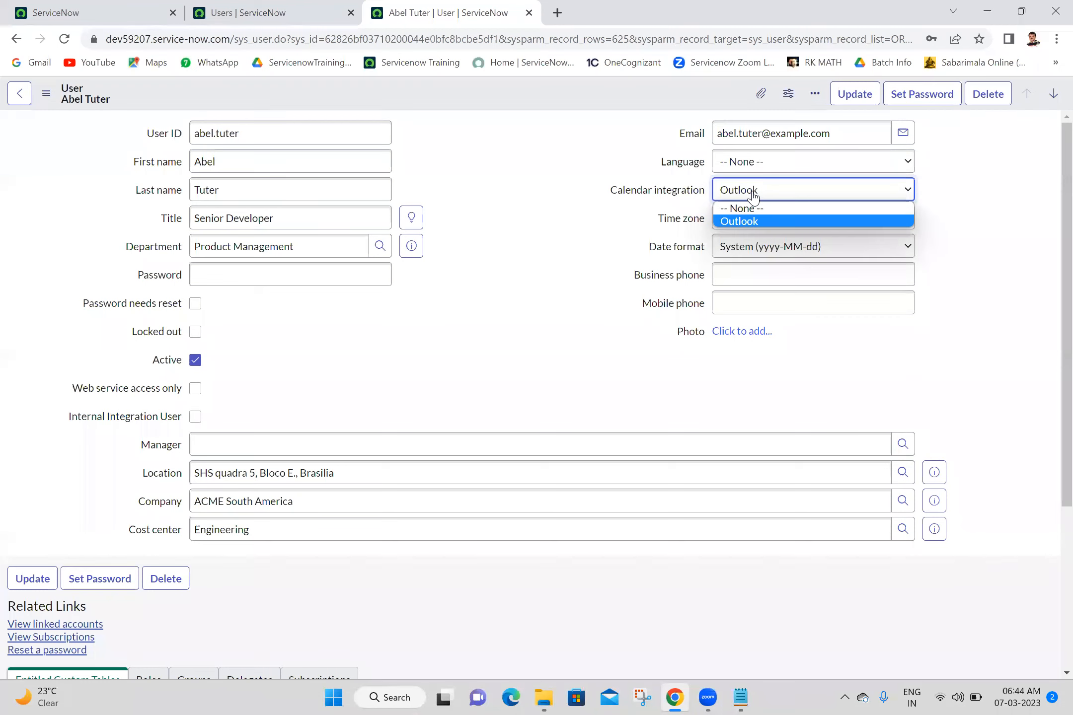
click(752, 193)
click(512, 205)
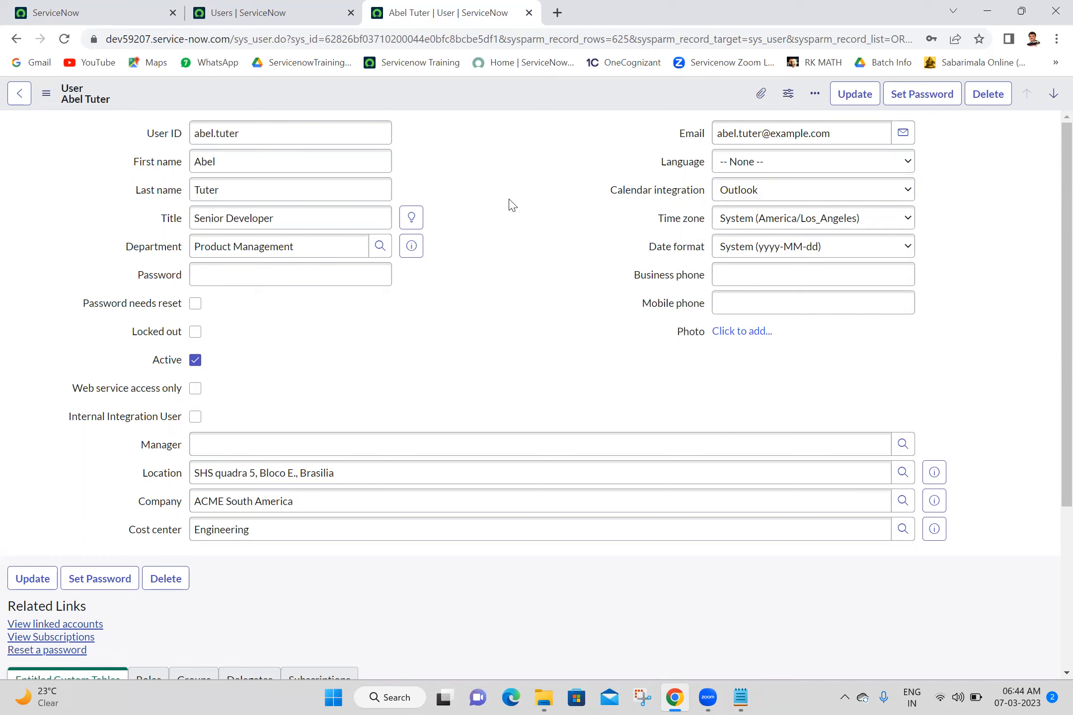
click(817, 216)
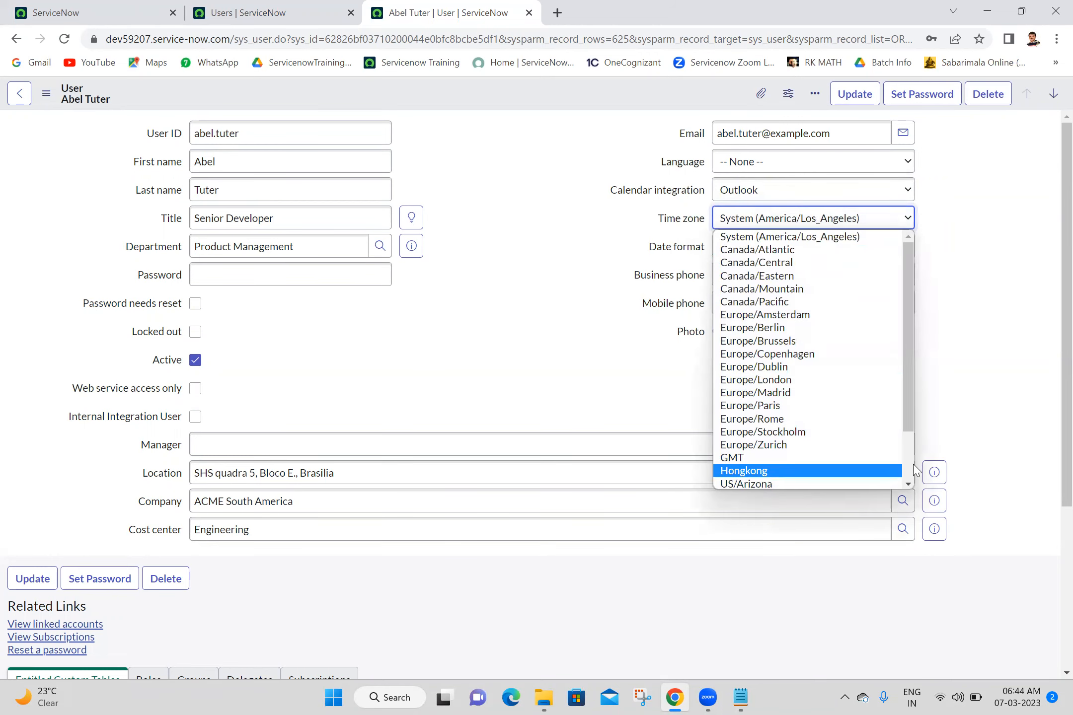
scroll(915, 470, down, 1)
scroll(831, 292, up, 2)
scroll(874, 462, down, 2)
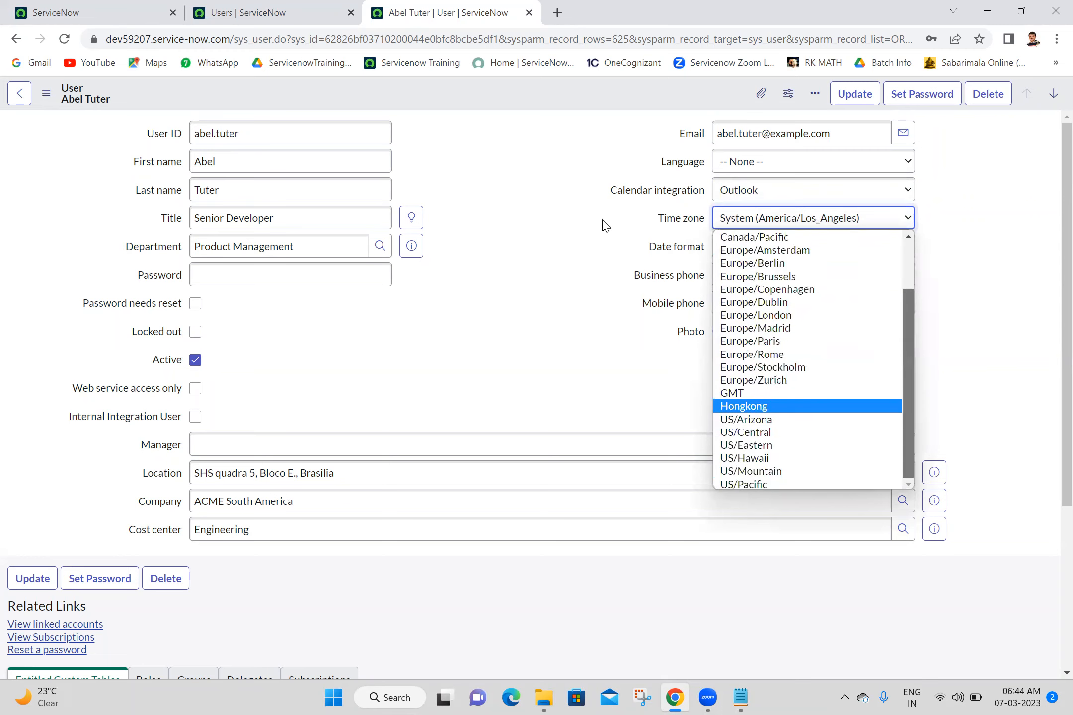
click(462, 113)
click(778, 257)
click(778, 258)
click(778, 258)
click(778, 257)
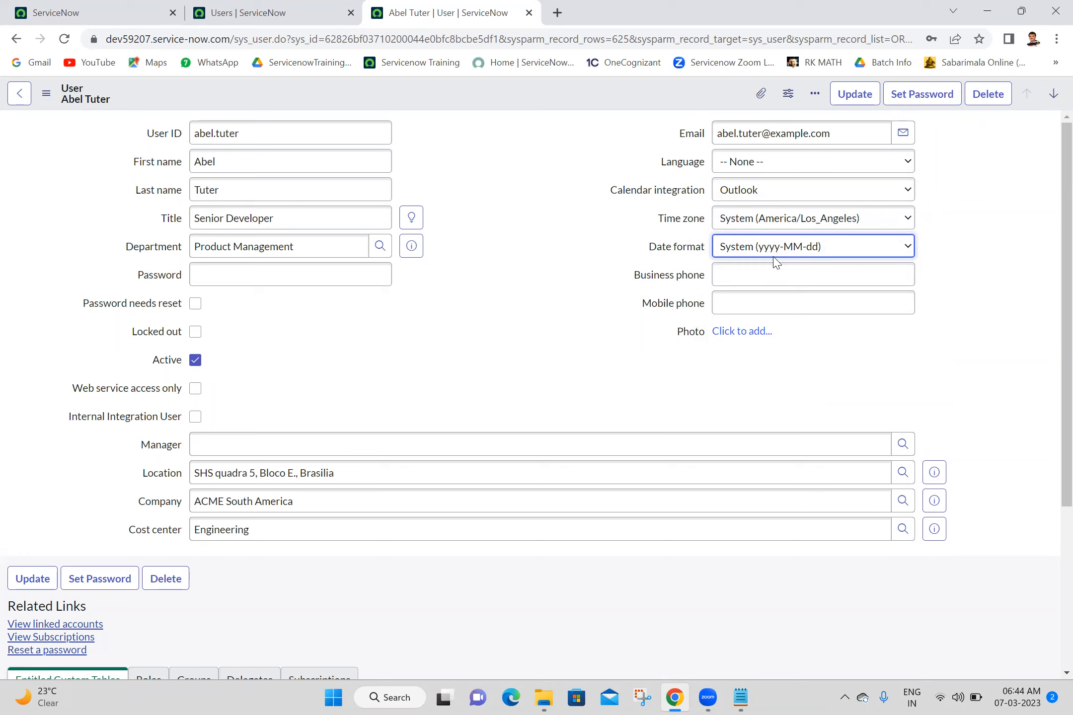
click(768, 271)
click(808, 311)
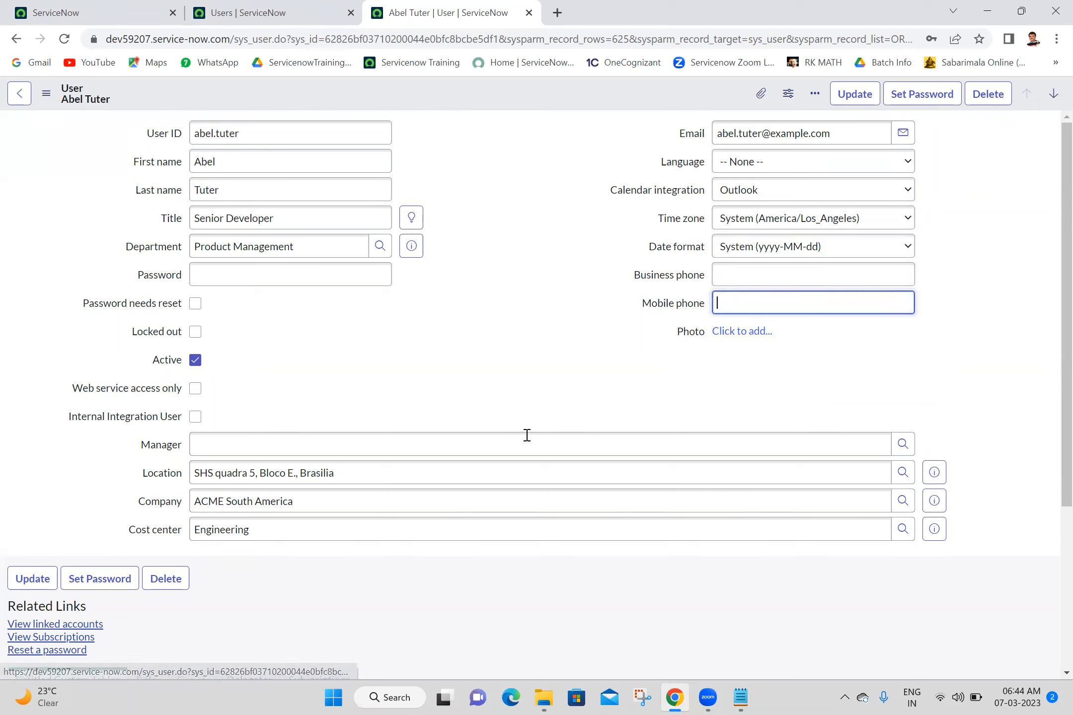
- Assign the user's manager by typing the name's first letters and picking the suggestion
click(339, 449)
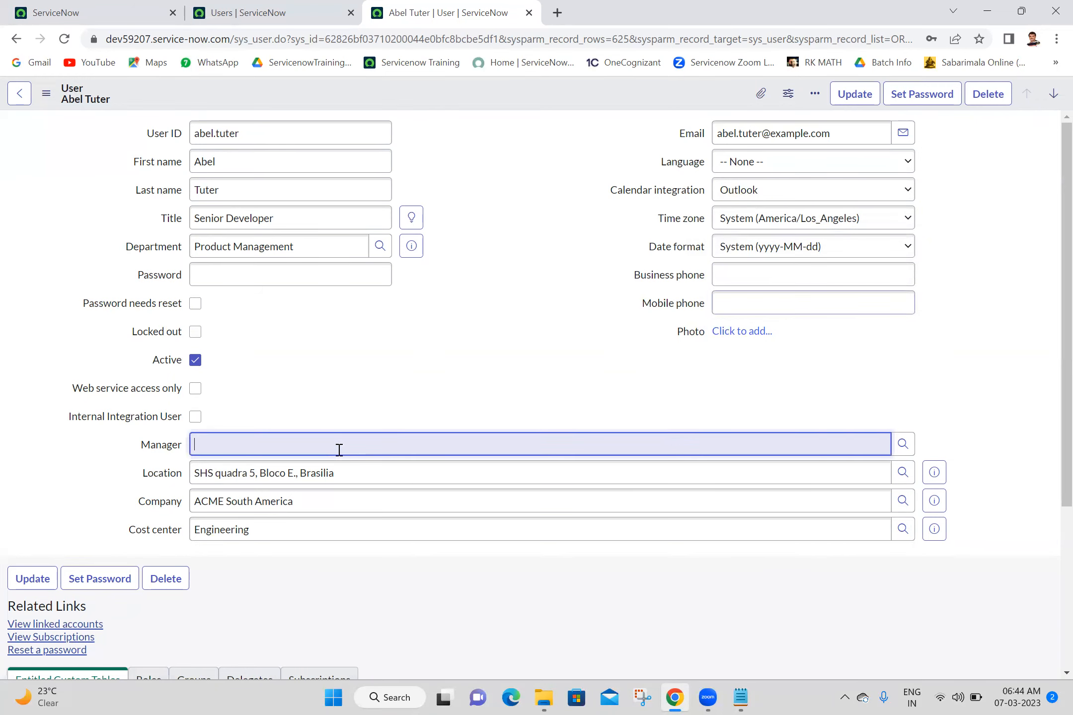
text(abr)
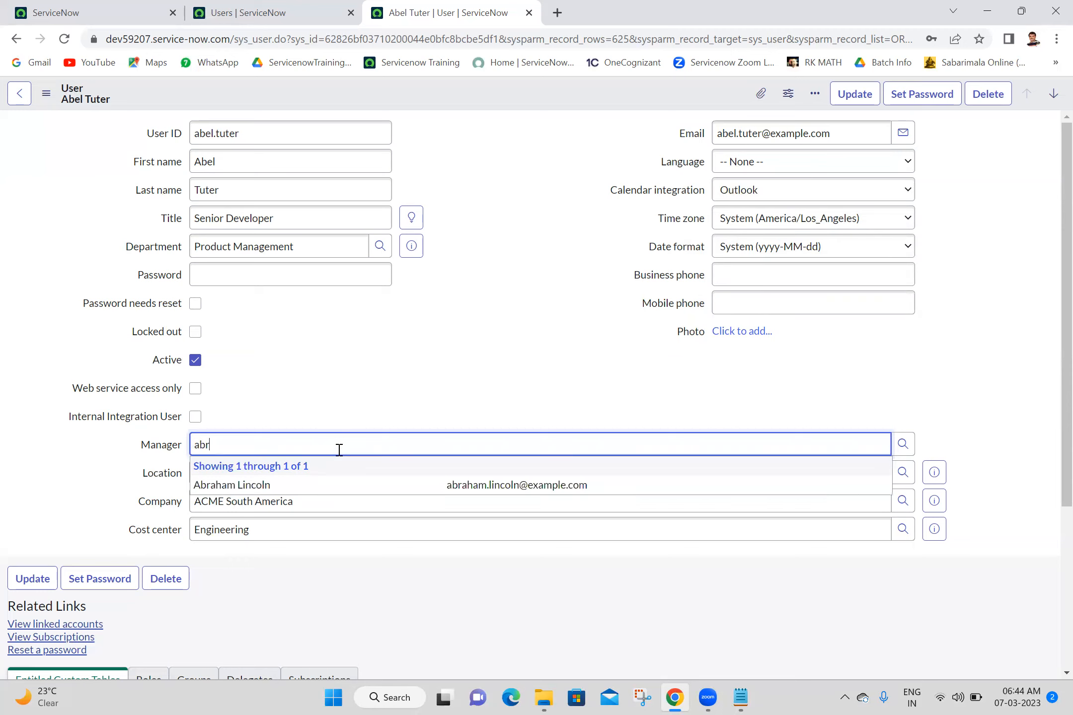
click(285, 492)
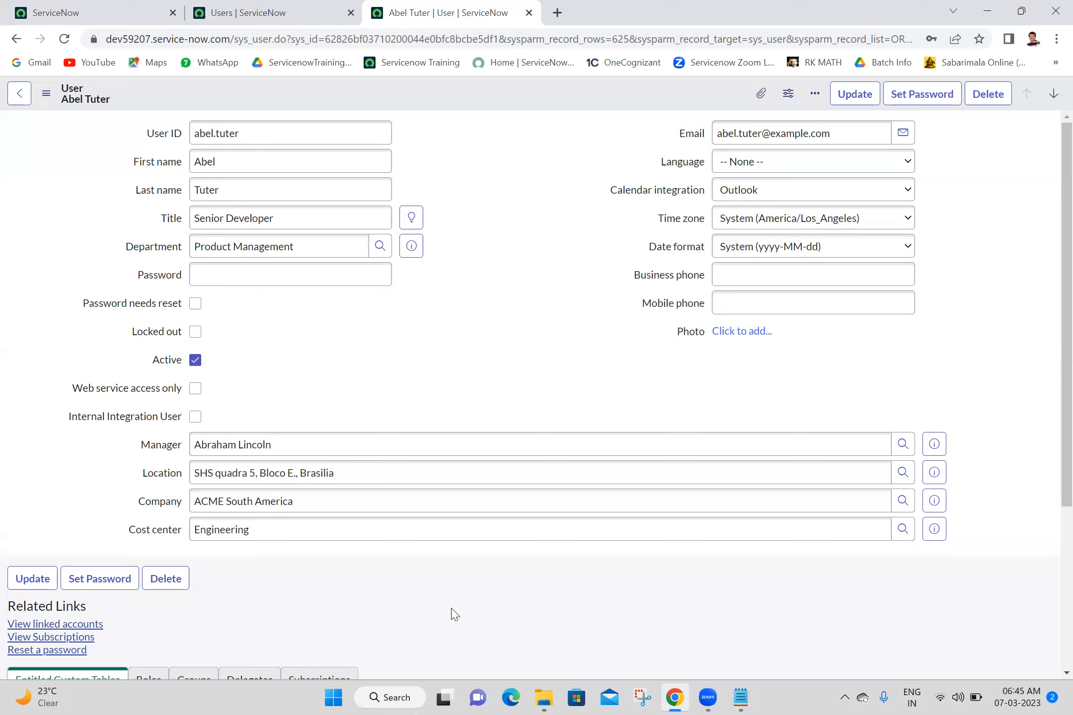
- Save the manager change, close the user's record tab, and start a new user record
right_click(583, 104)
click(594, 113)
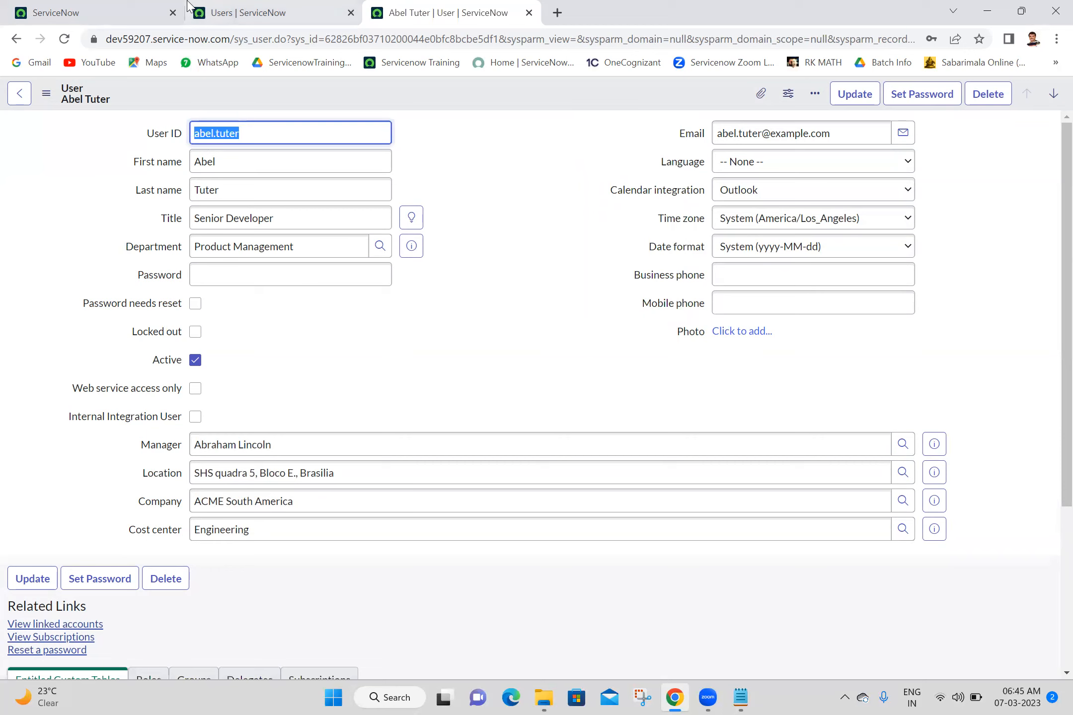
click(243, 12)
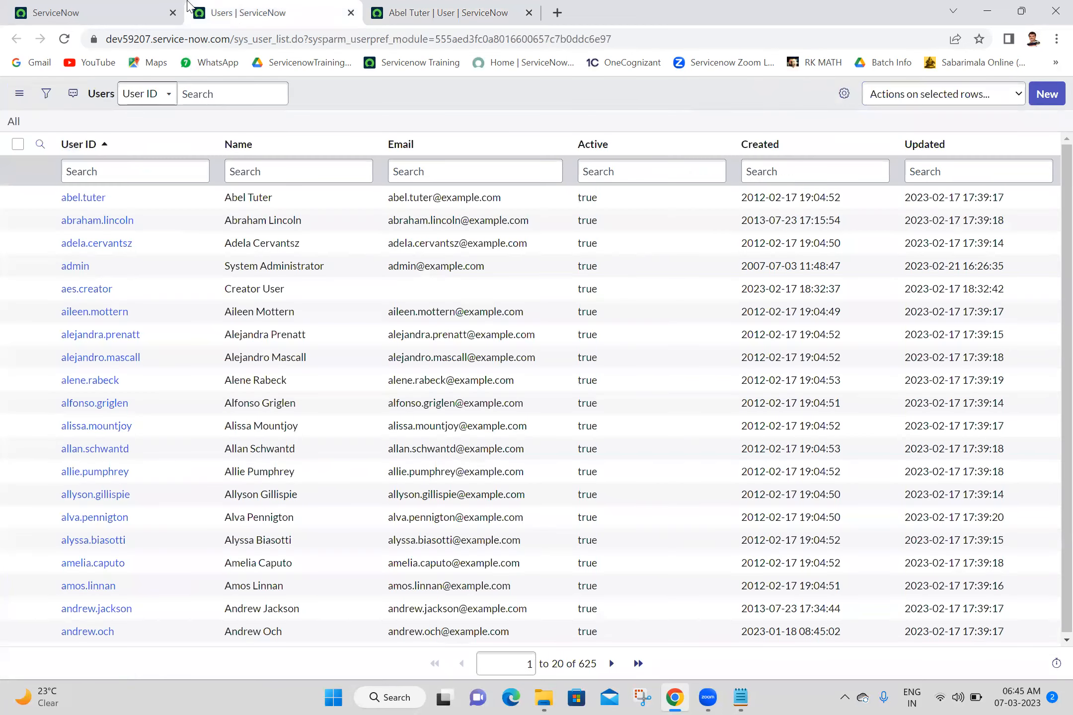
click(529, 13)
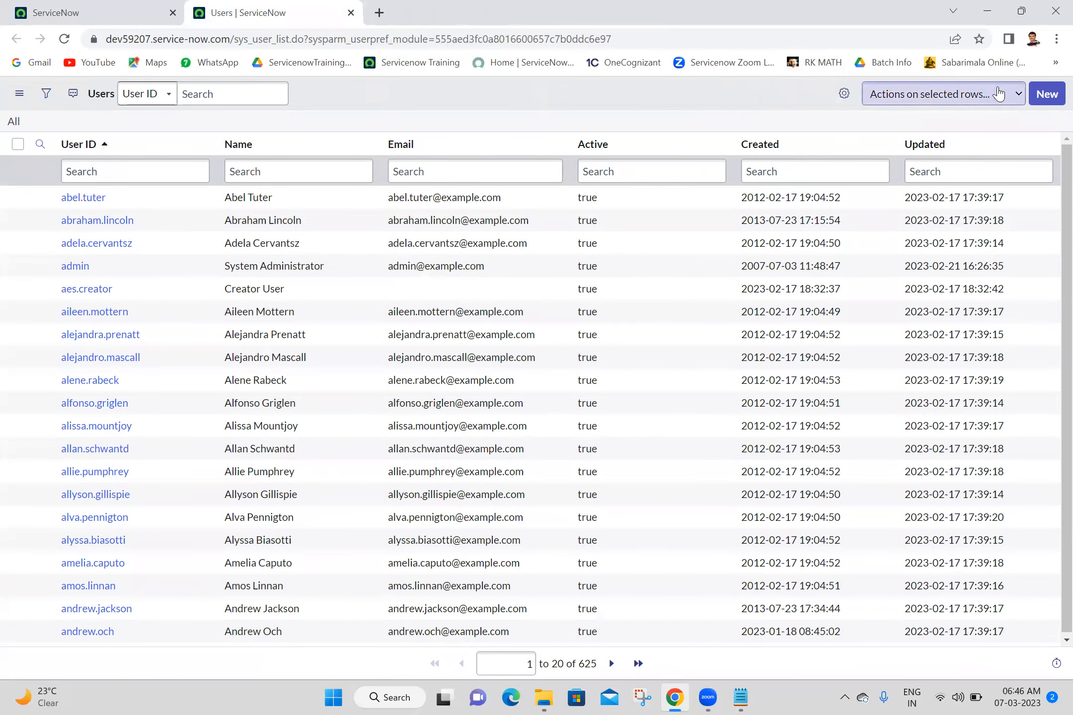
click(1046, 95)
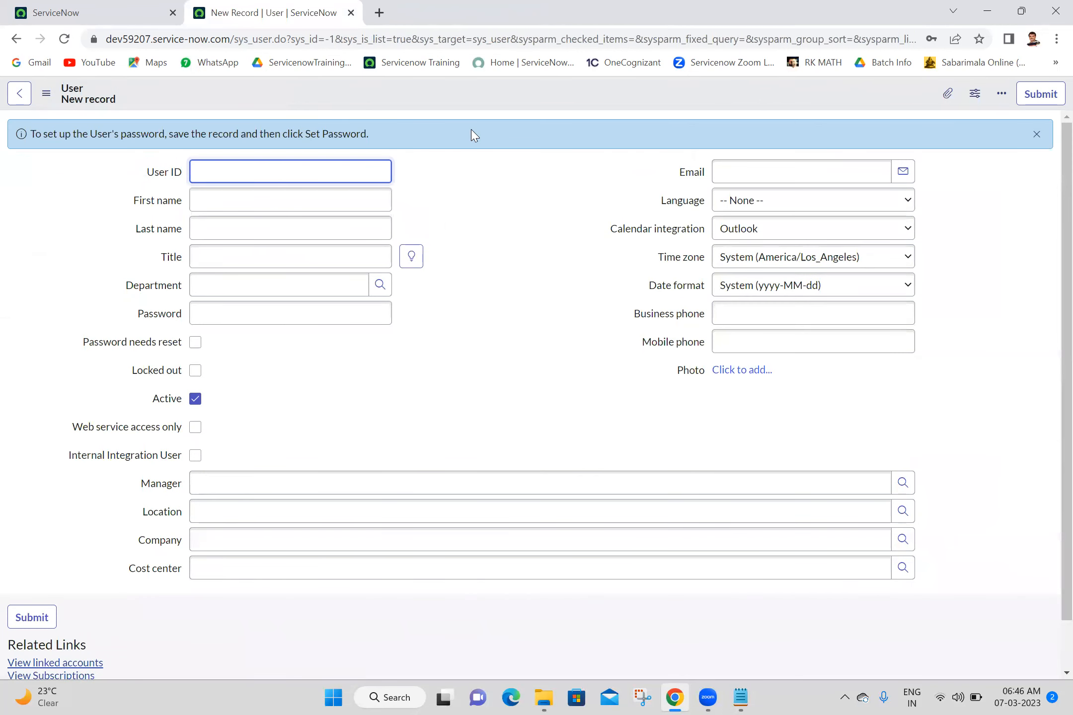
- Enter the new user's ID, first name and last name
click(302, 172)
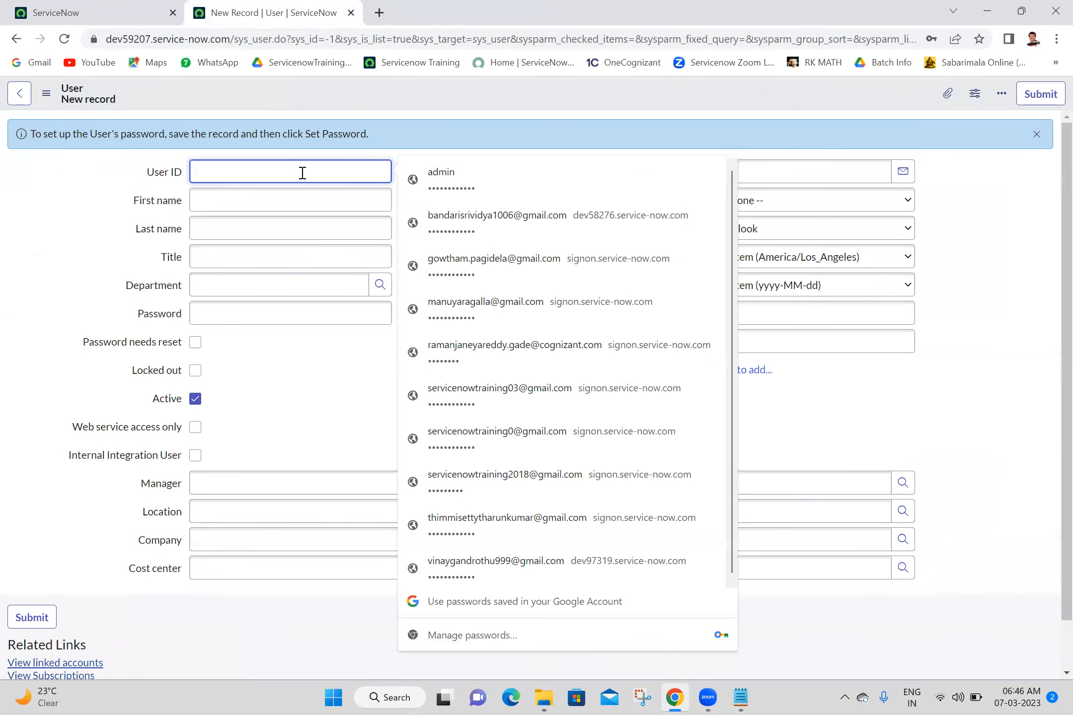
text(anji)
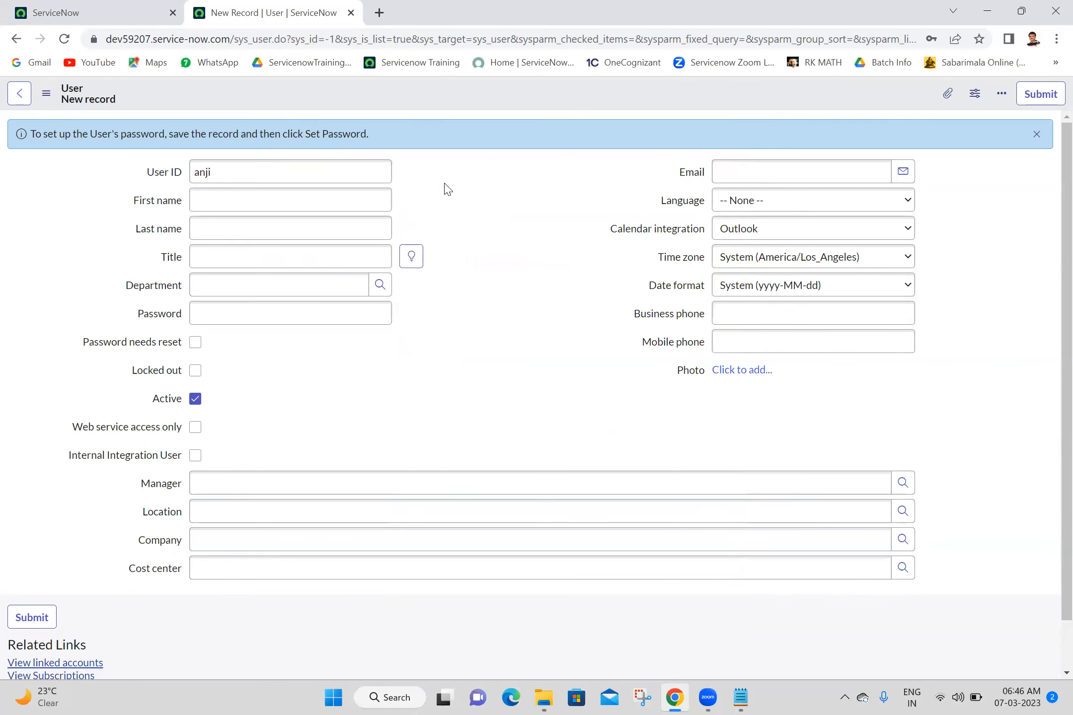
click(340, 198)
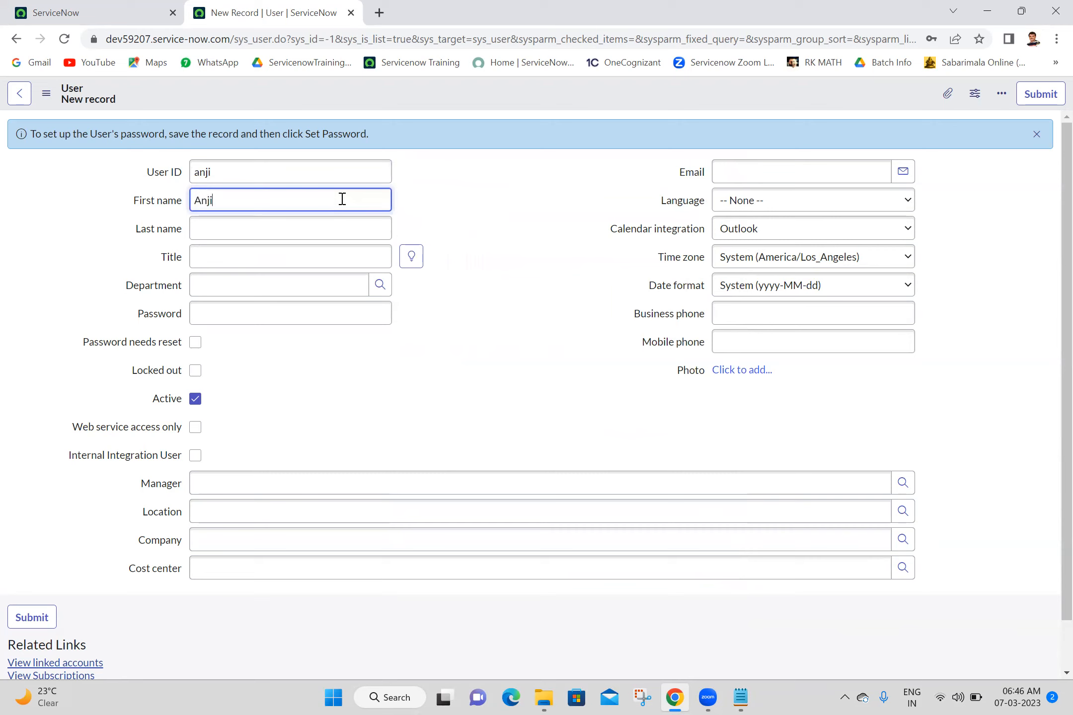
click(305, 236)
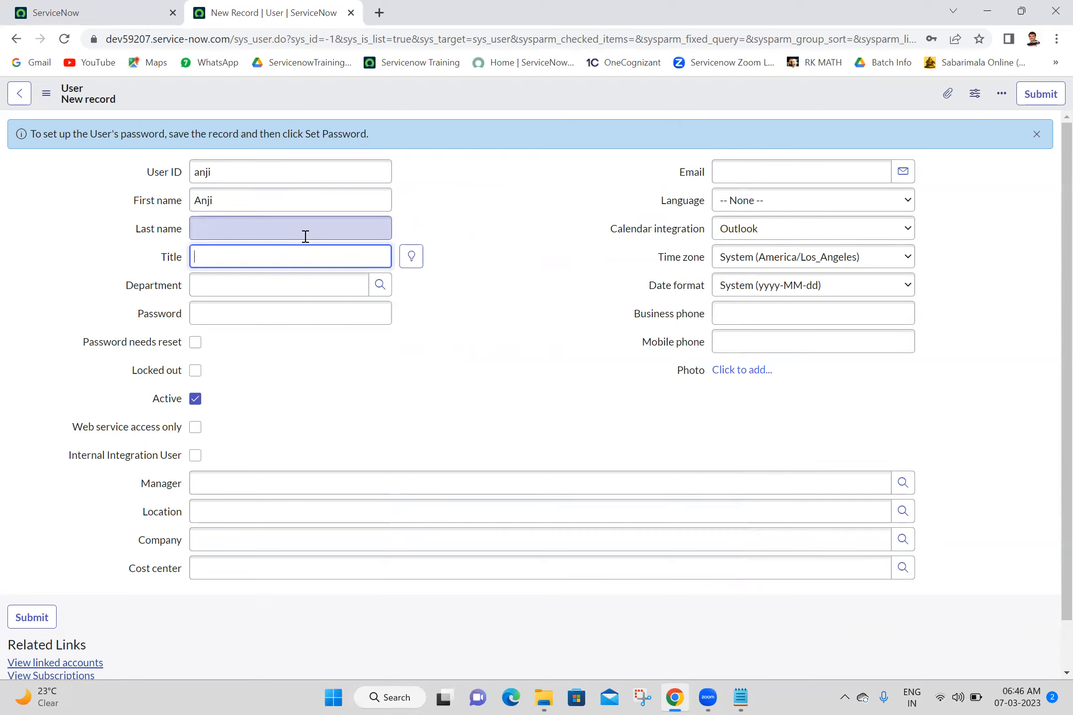
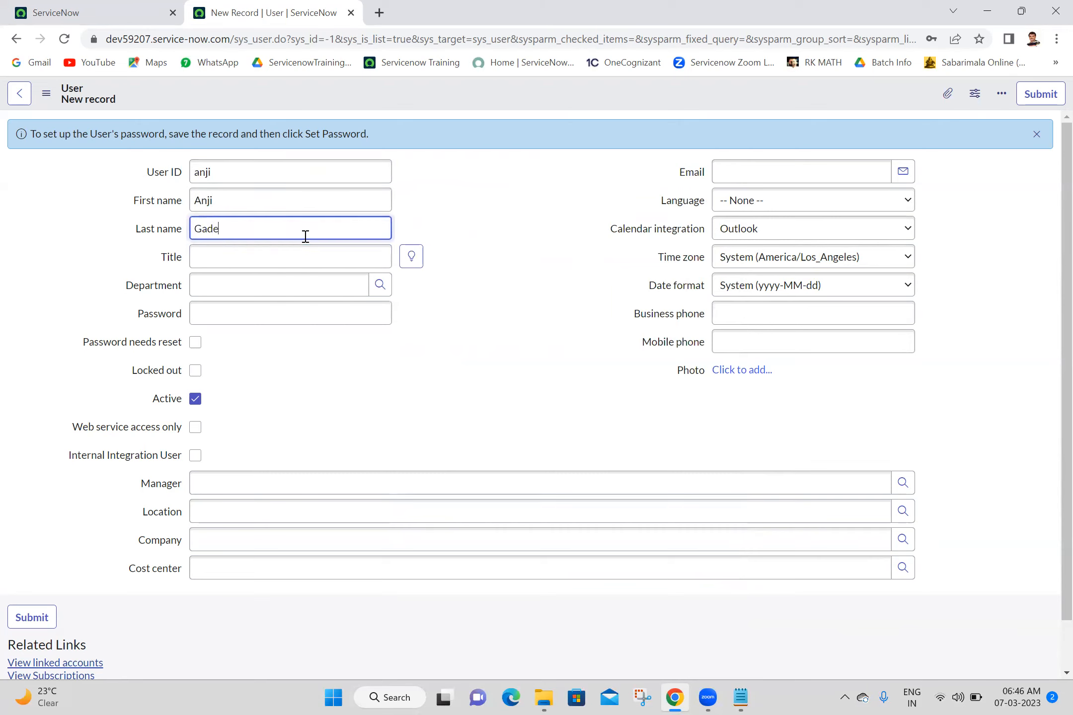
click(537, 206)
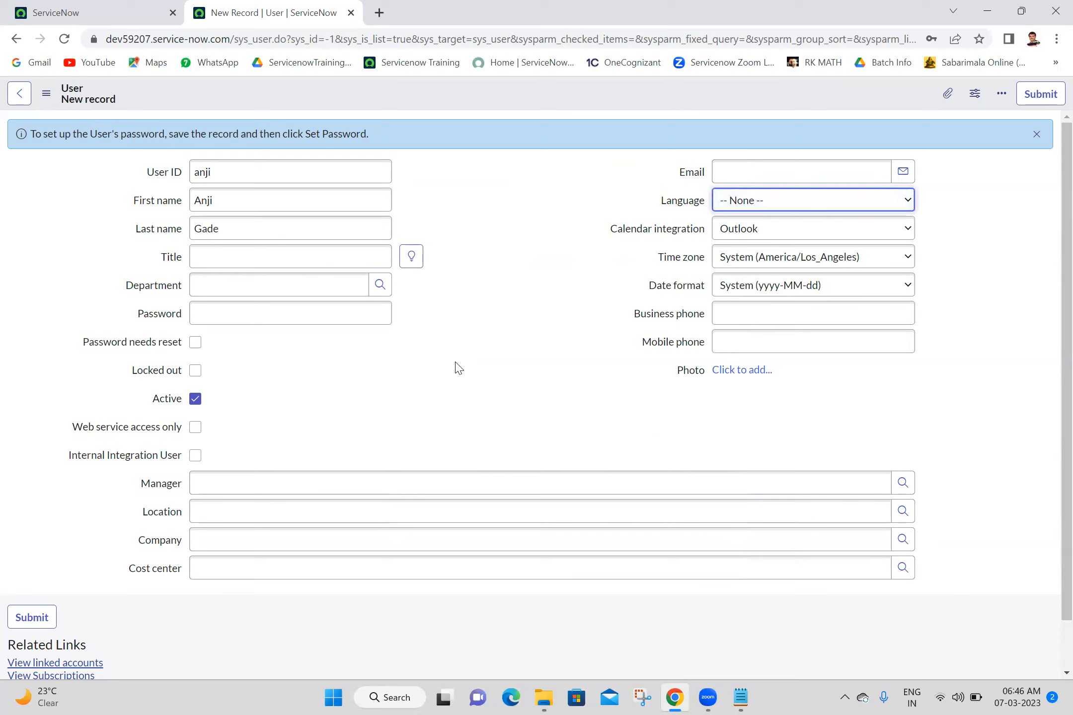
- Pick the suggested manager and set Location to India, leaving Company empty
click(357, 479)
text(abr)
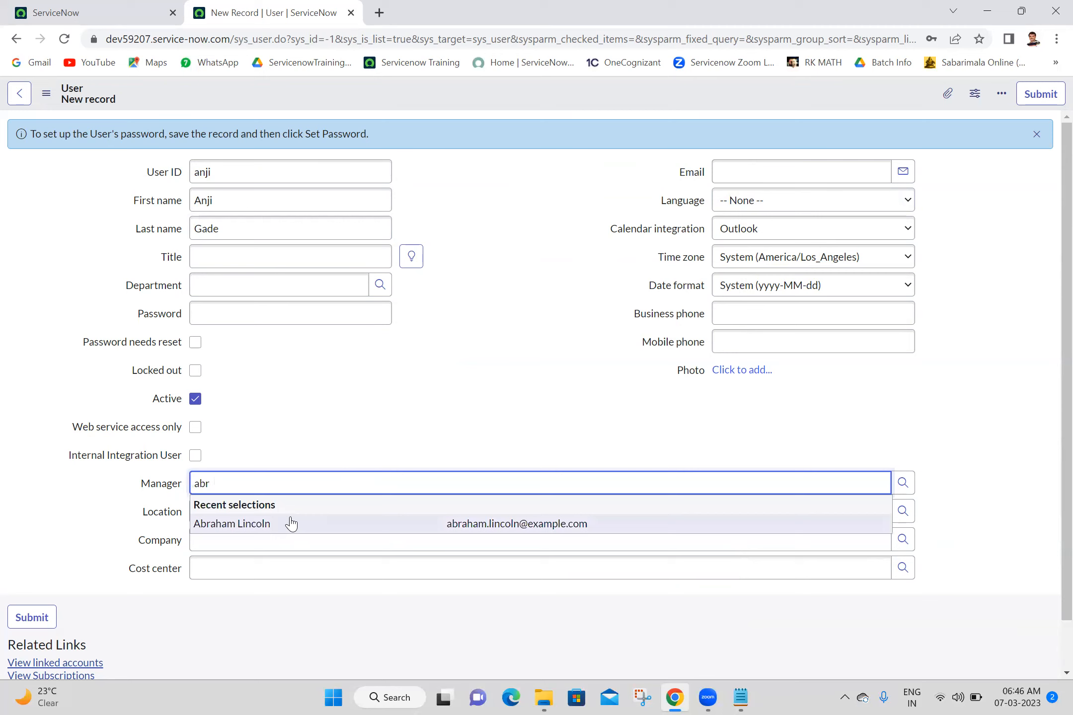
click(291, 517)
text(india)
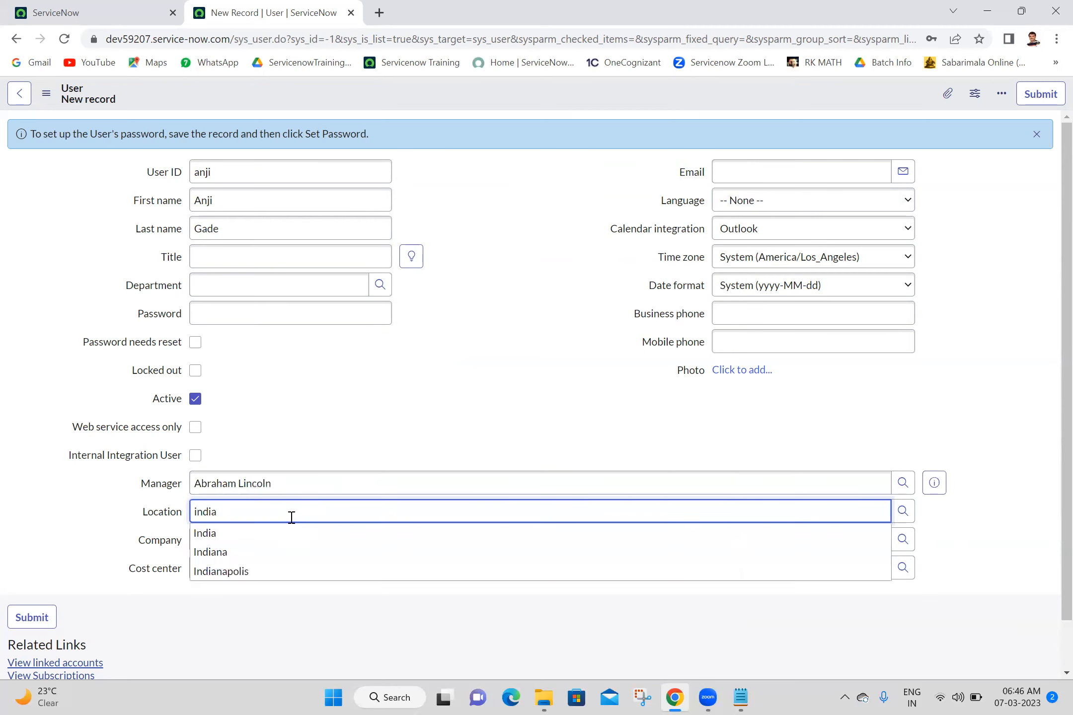
click(250, 536)
click(348, 417)
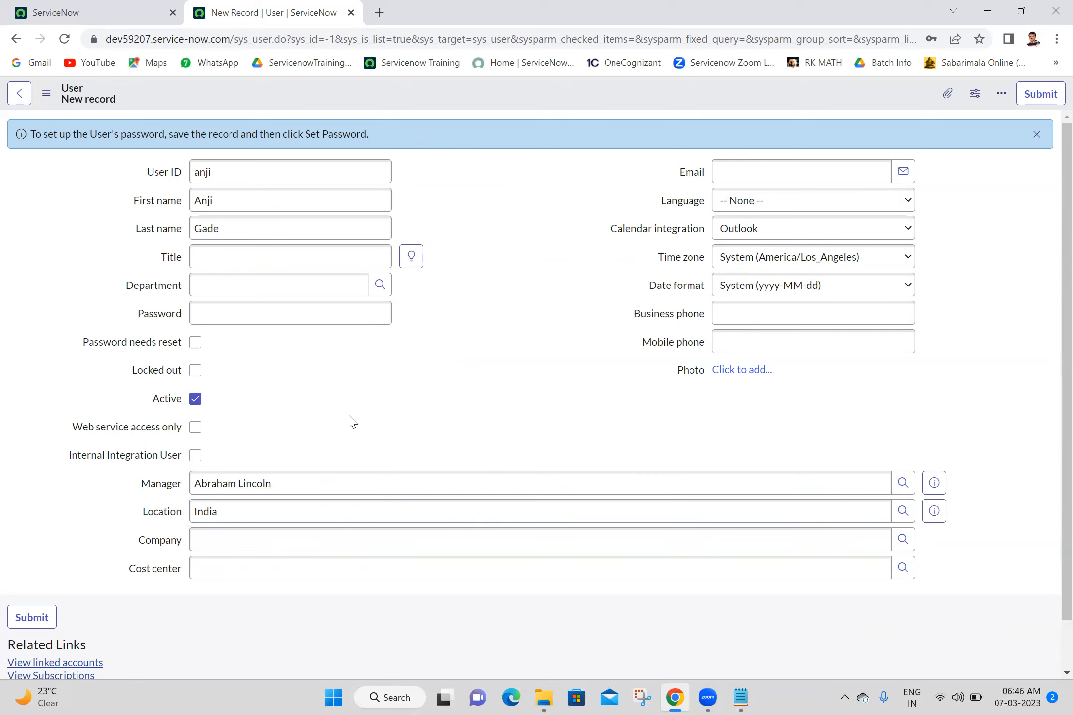
- Enter the account password and tick Password needs reset
click(273, 319)
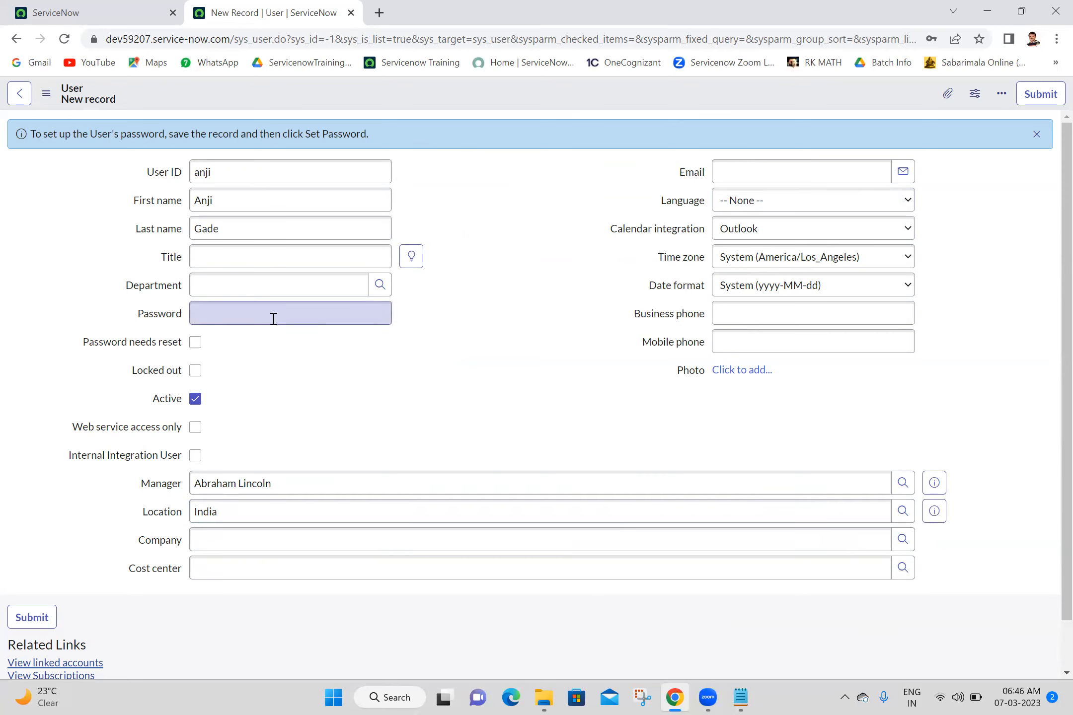
text(anj)
key(BackSpace)
key(BackSpace)
key(BackSpace)
text(••••••)
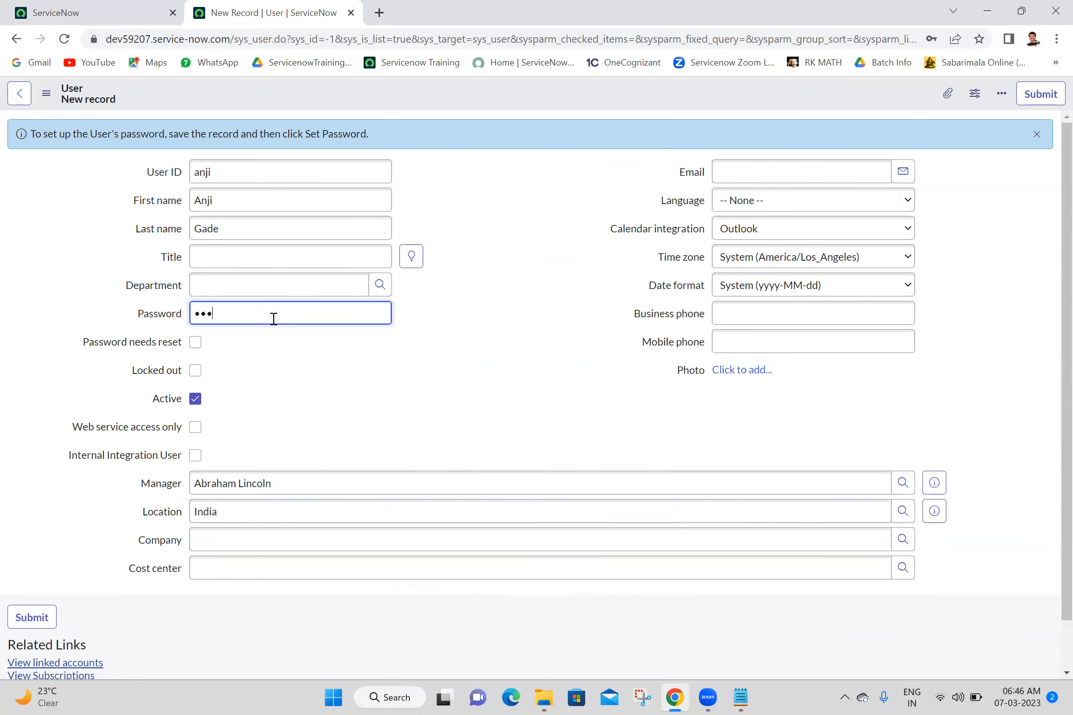
text(•••)
click(533, 302)
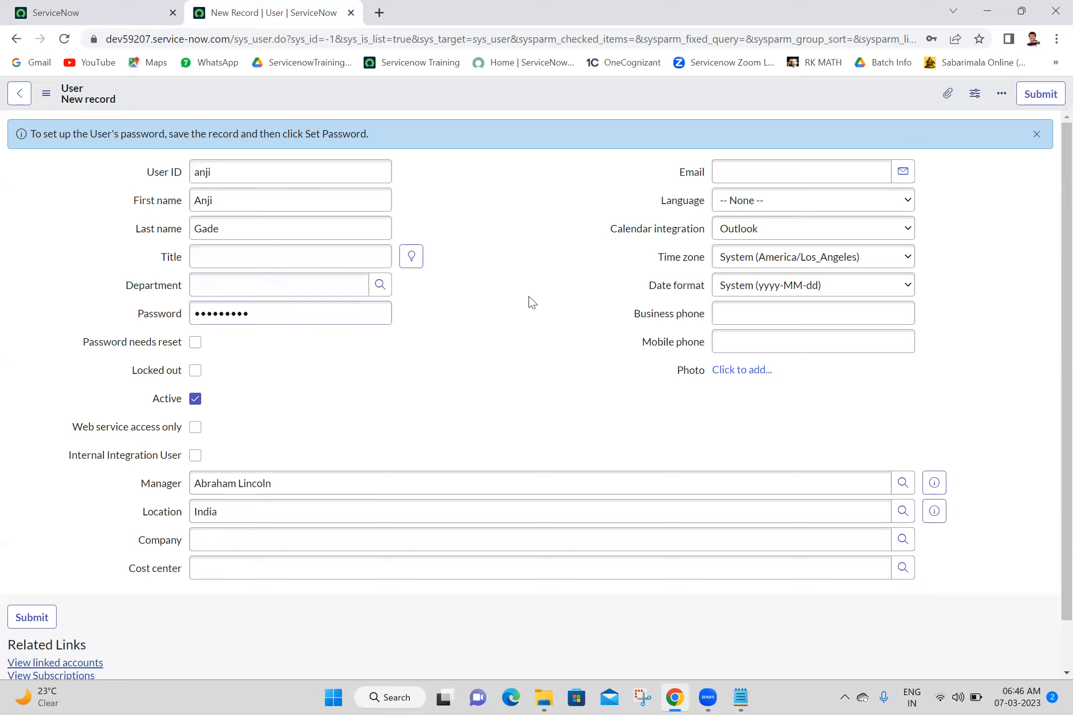
click(195, 343)
- Fill in the user's e-mail address and mobile phone number
click(828, 167)
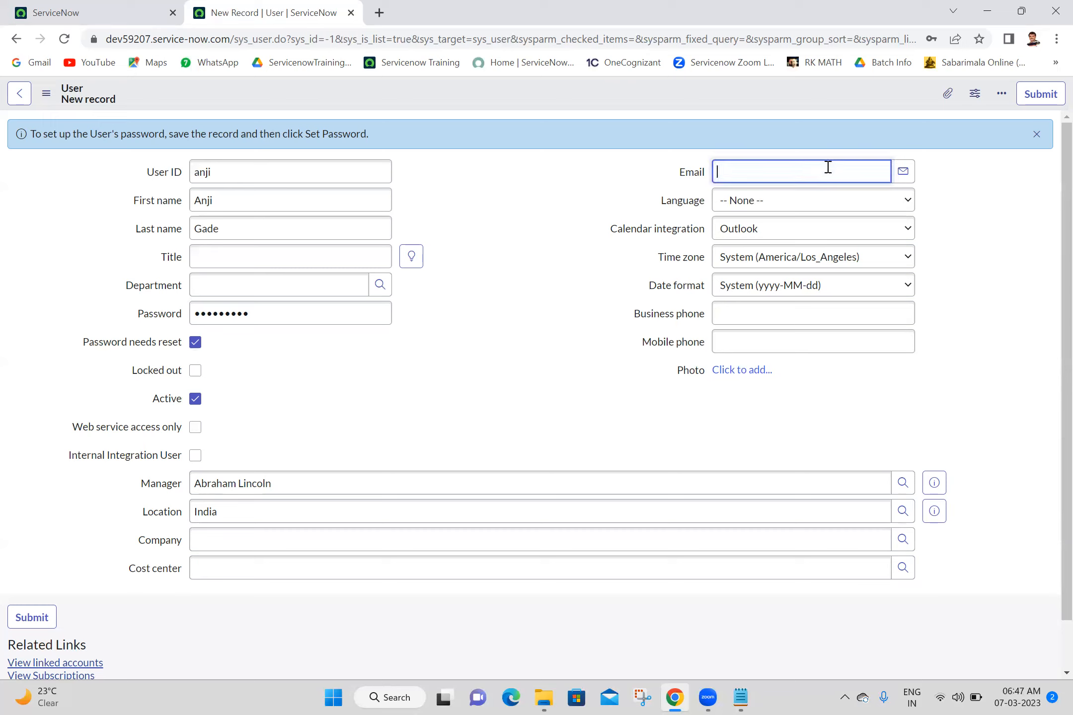
click(786, 345)
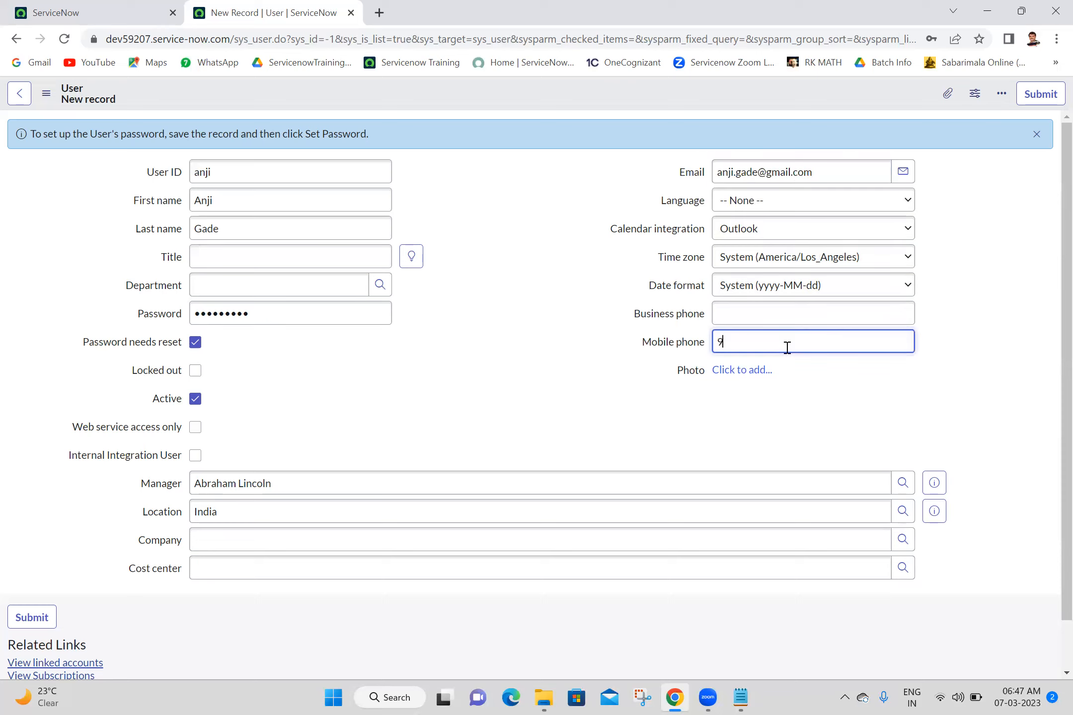
right_click(499, 96)
- Save the new user, decline Chrome's password saving, and return to the new user form
click(514, 103)
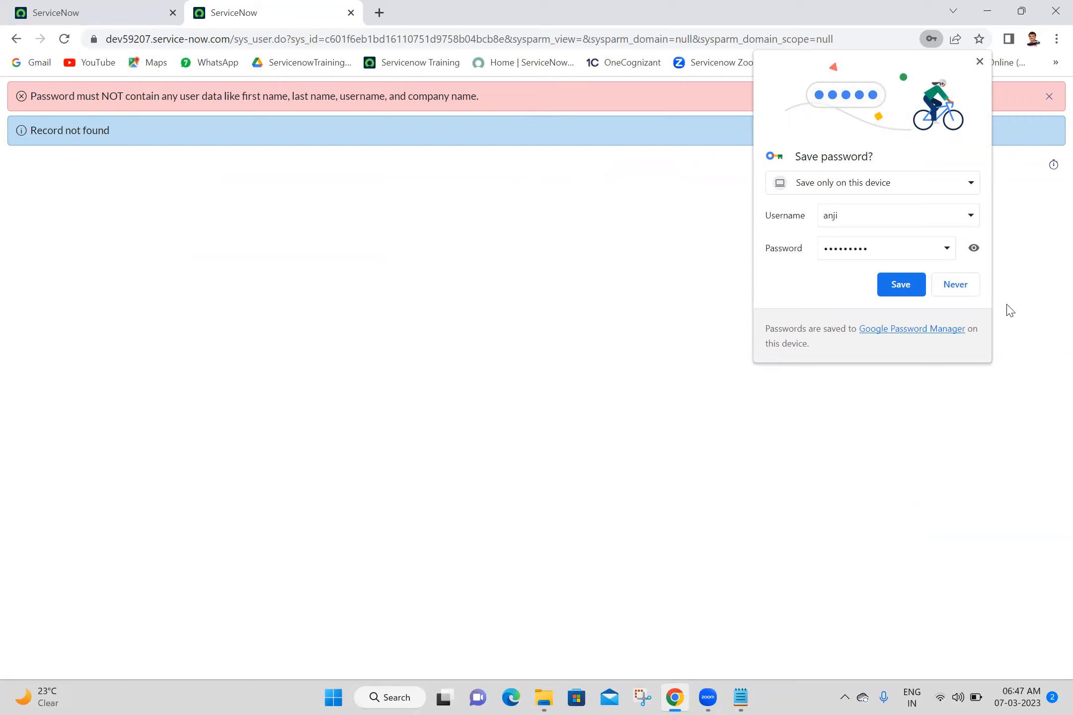
click(955, 284)
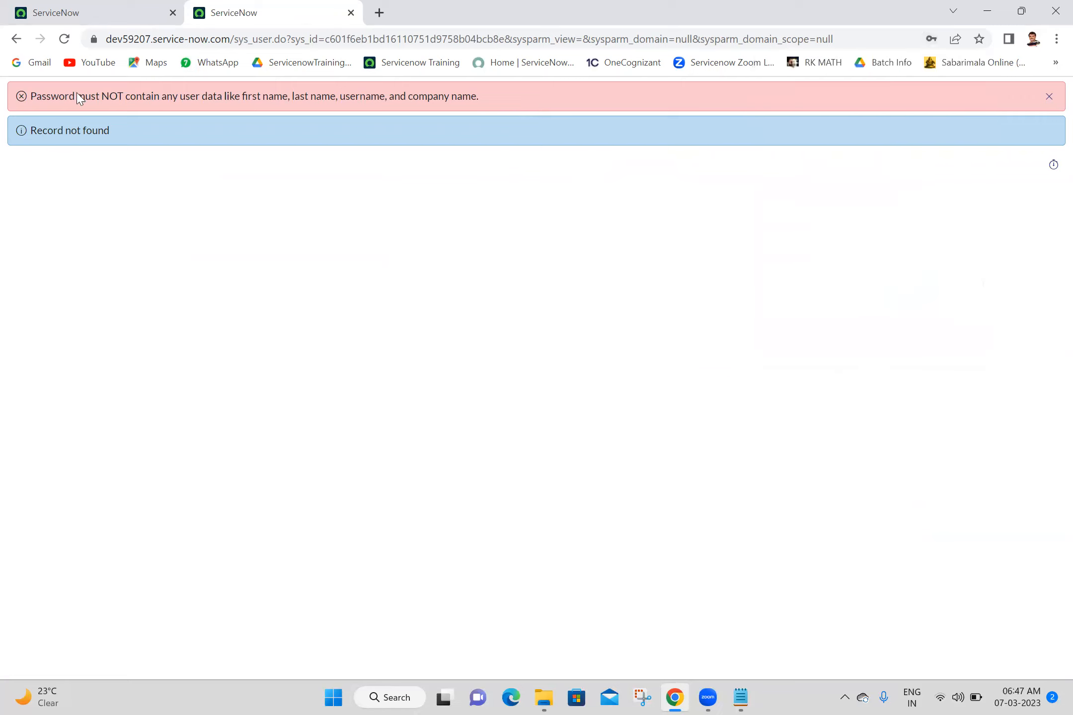
click(17, 40)
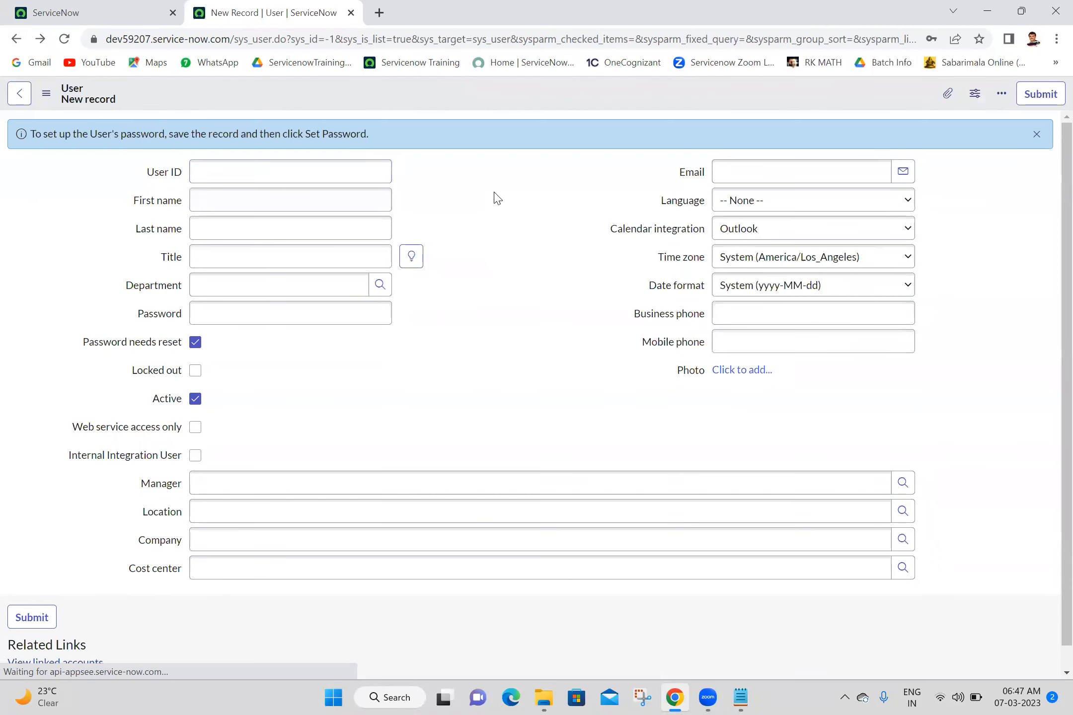
- Re-enter the new user's ID, first name and last name
click(272, 173)
text(Anji)
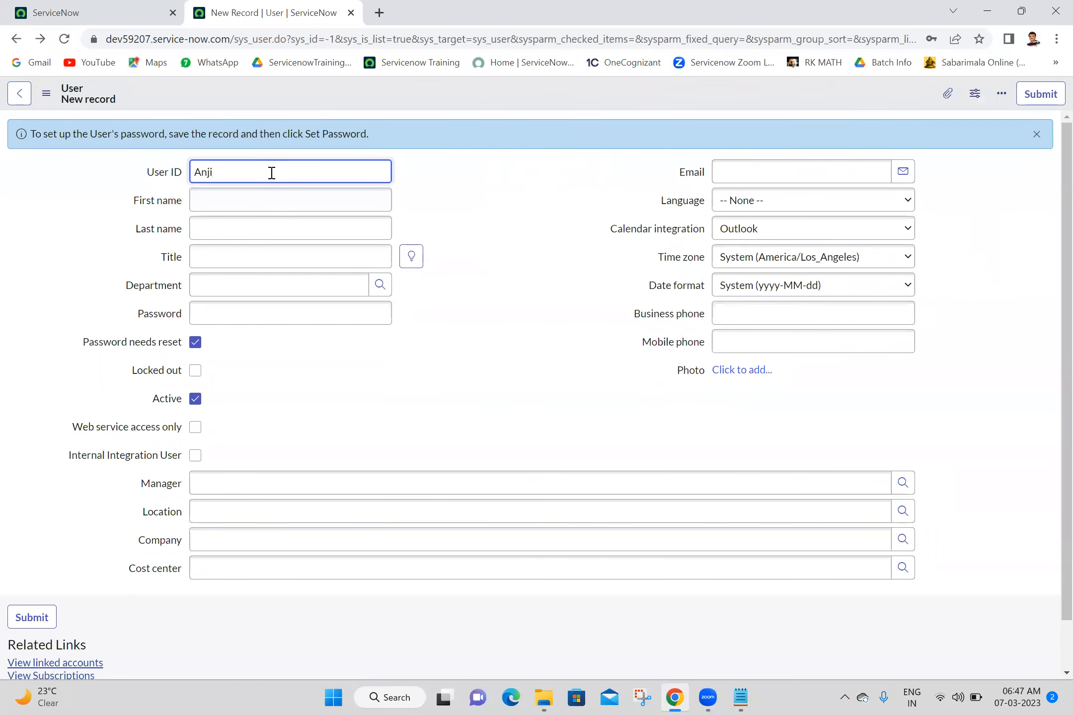
key(BackSpace)
key(BackSpace)
key(BackSpace)
key(BackSpace)
text(anji)
click(250, 203)
click(245, 232)
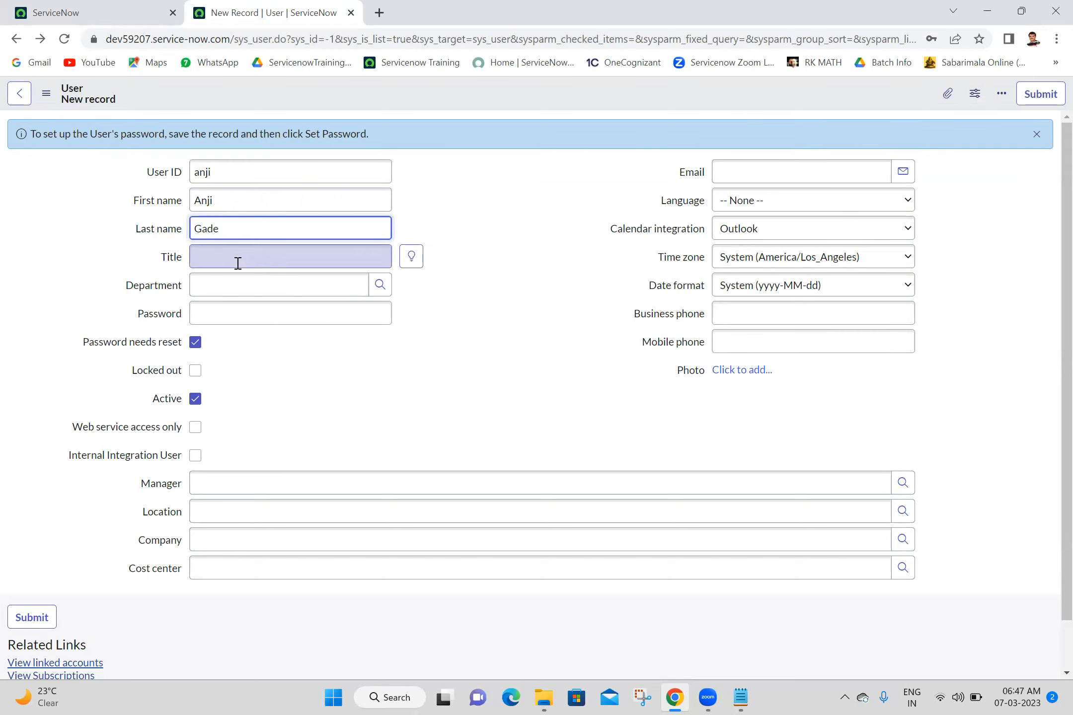
- Enter a new account password for the user
click(230, 316)
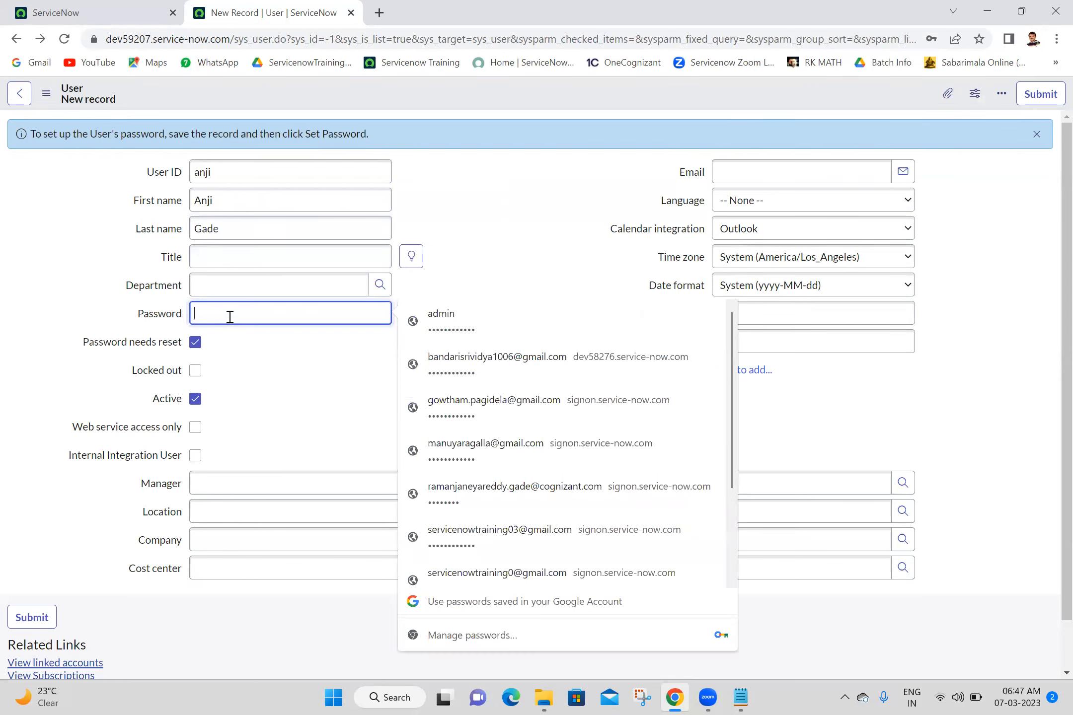
text(••••)
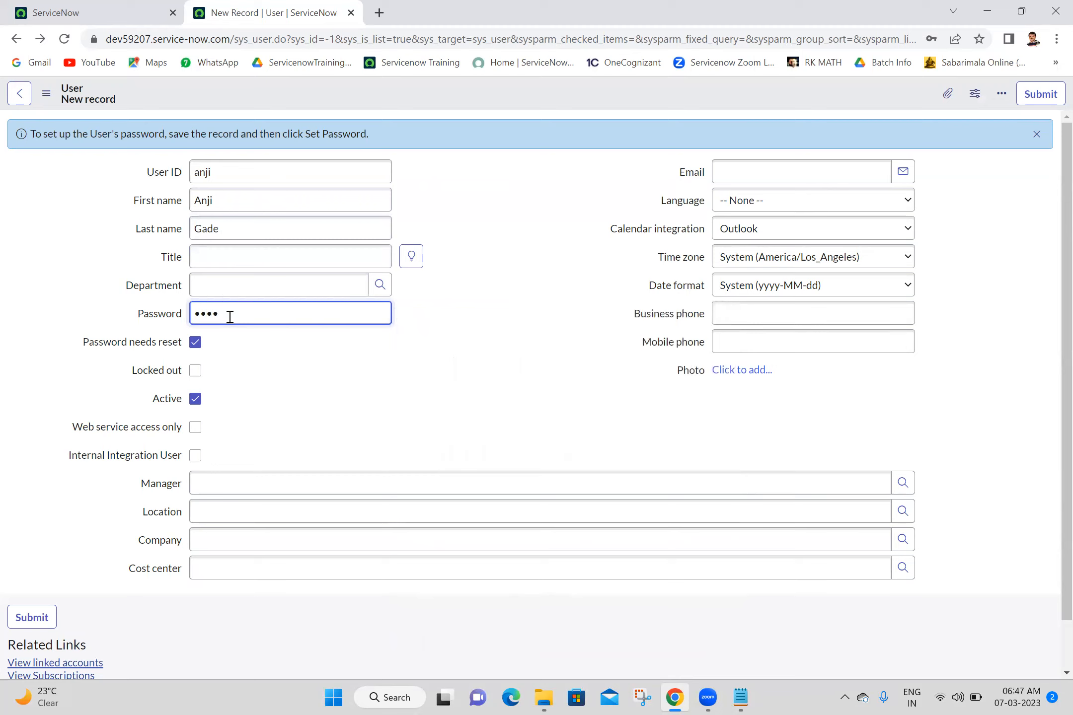
text(•••)
key(BackSpace)
key(BackSpace)
key(BackSpace)
key(BackSpace)
key(BackSpace)
key(BackSpace)
key(BackSpace)
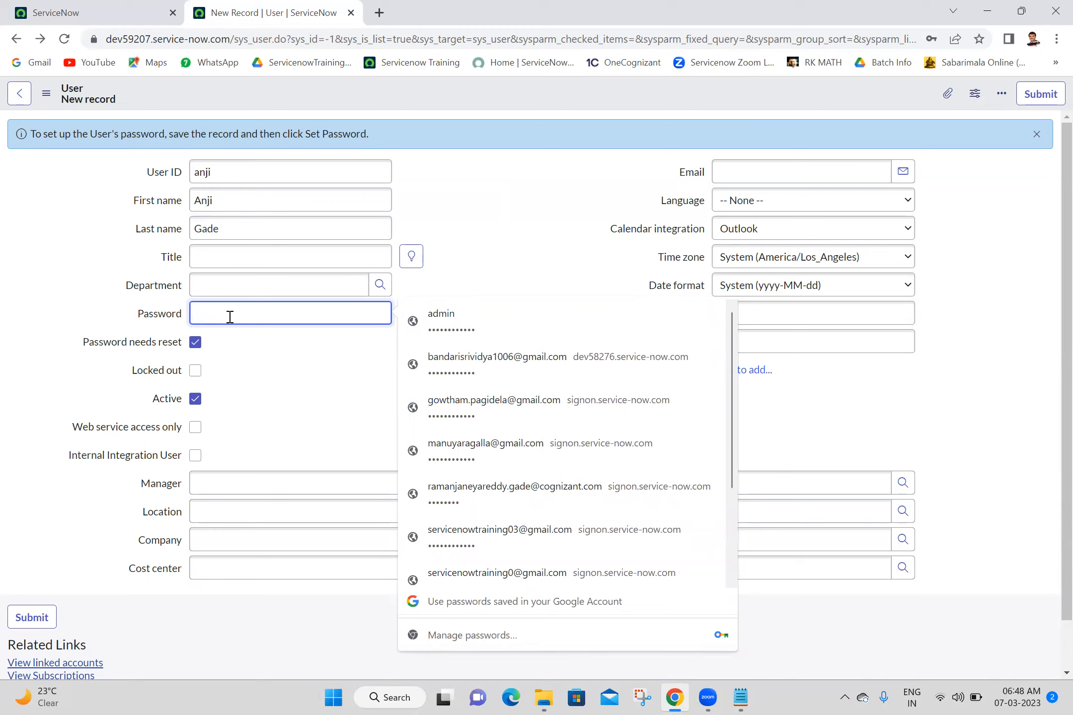
text(•••••••••••)
click(479, 221)
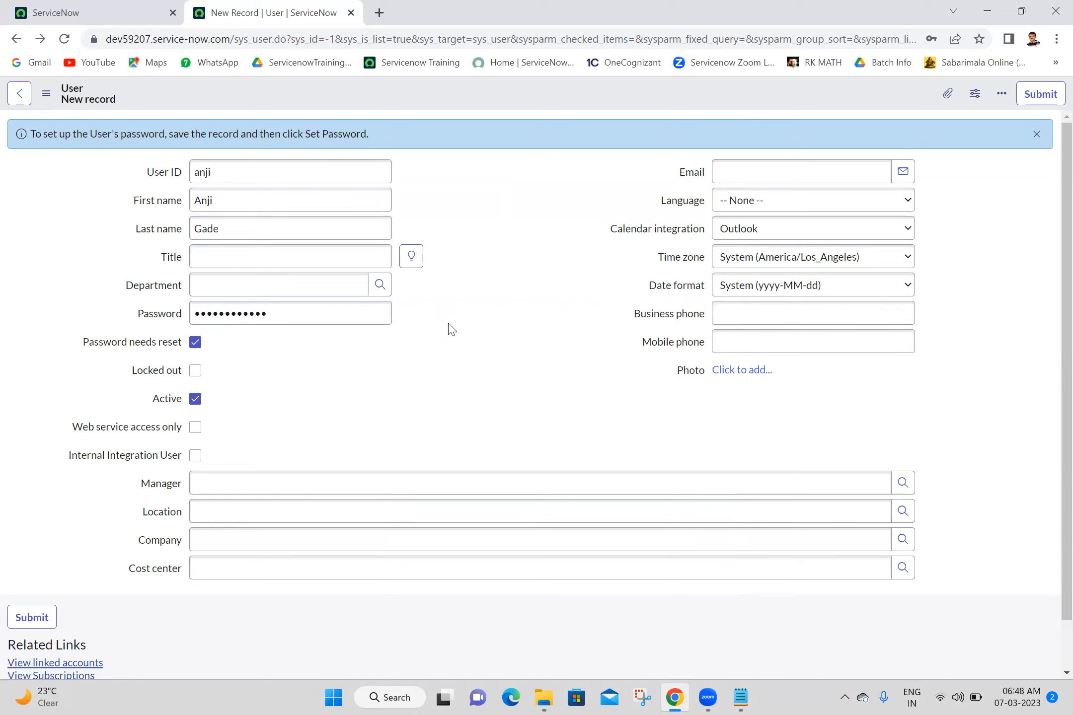
- Fill in the user's e-mail address and mobile phone number
click(828, 174)
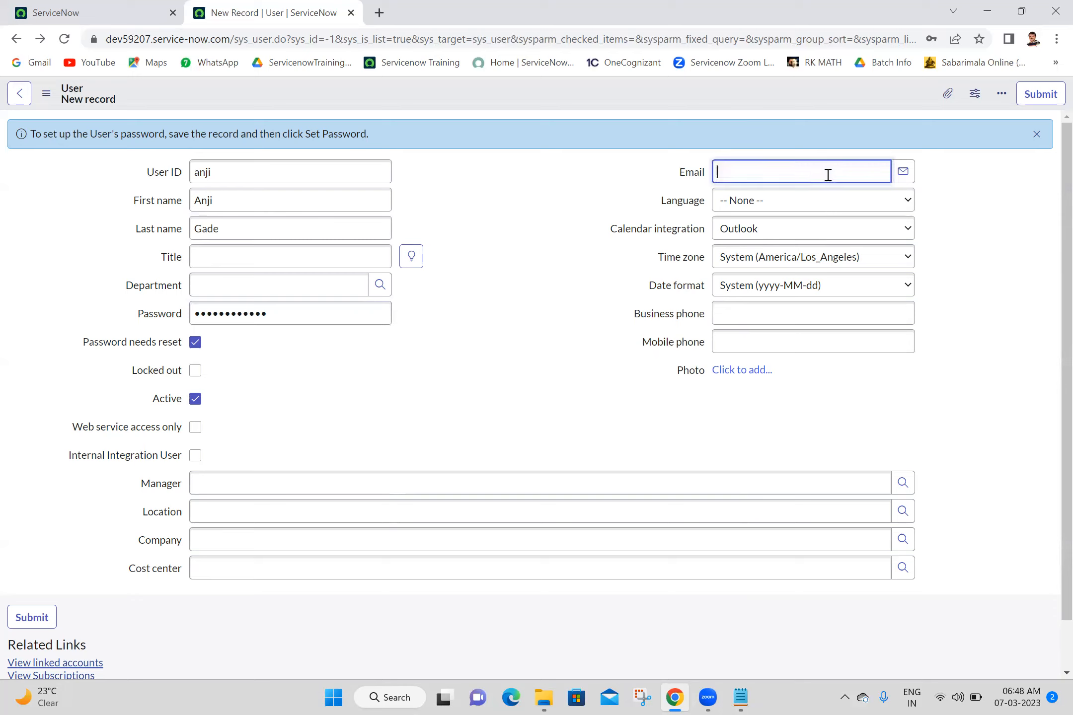
click(760, 344)
- Pick the suggested manager, set Location to India, and save the record
click(468, 482)
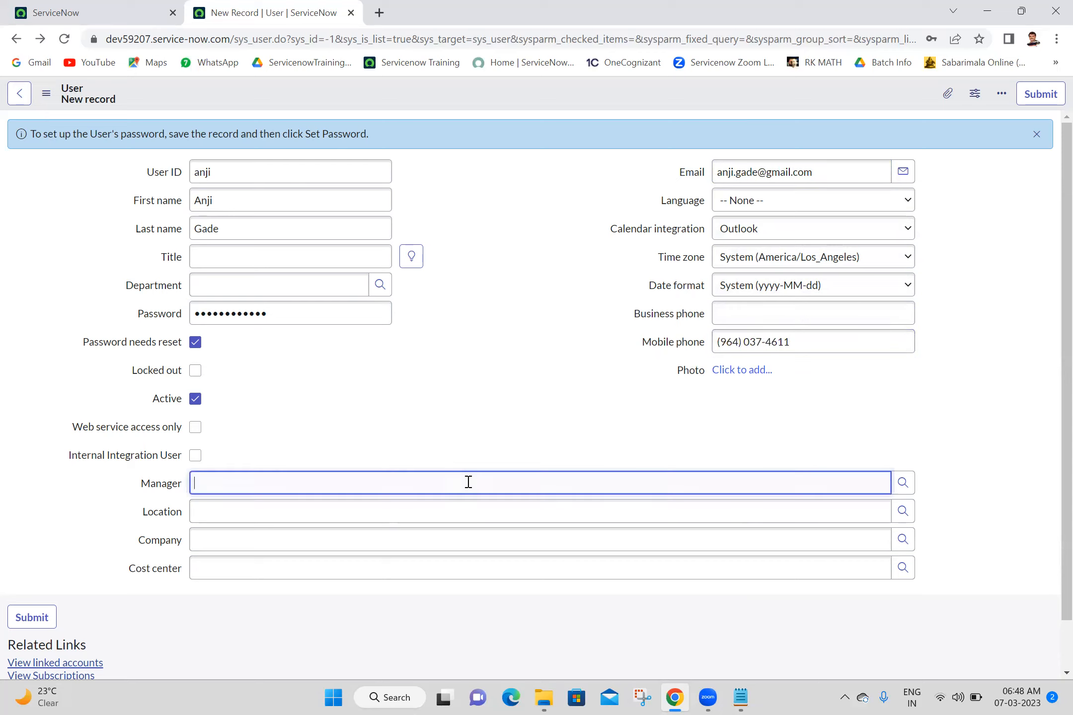
text(abr)
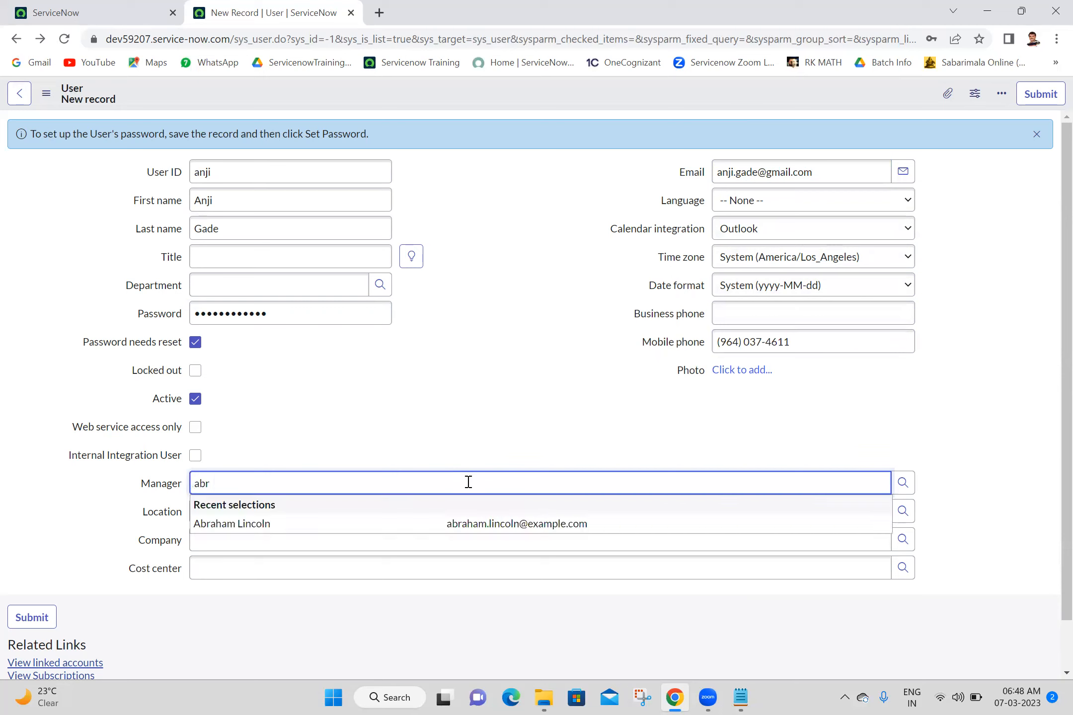
click(360, 523)
text(india)
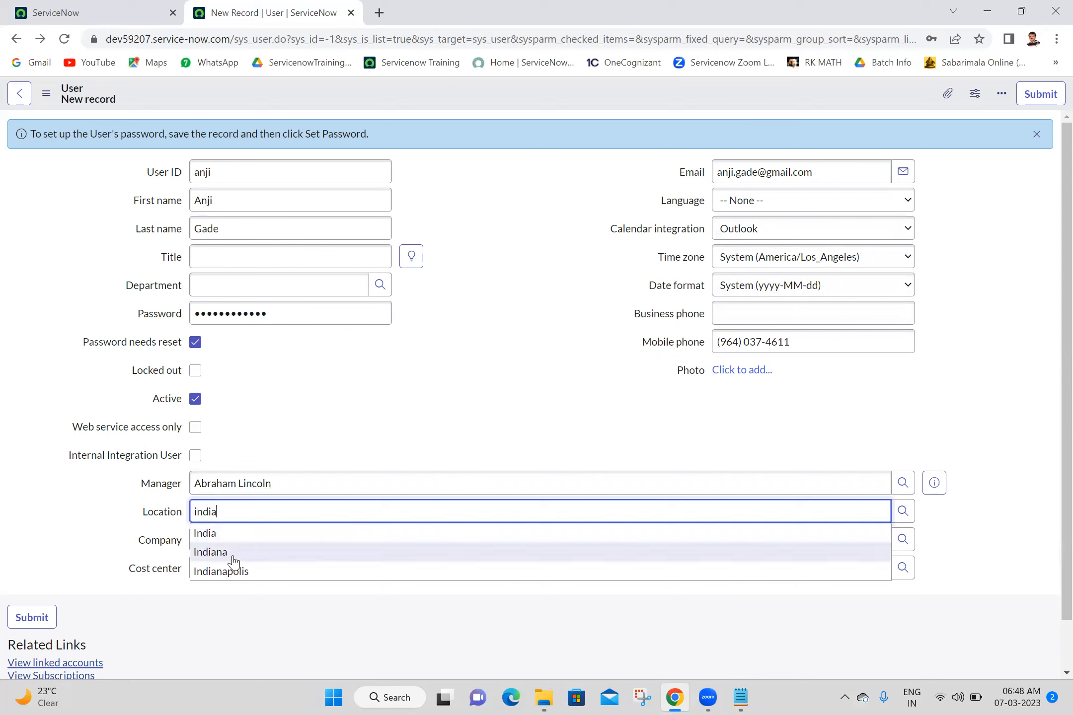
click(211, 532)
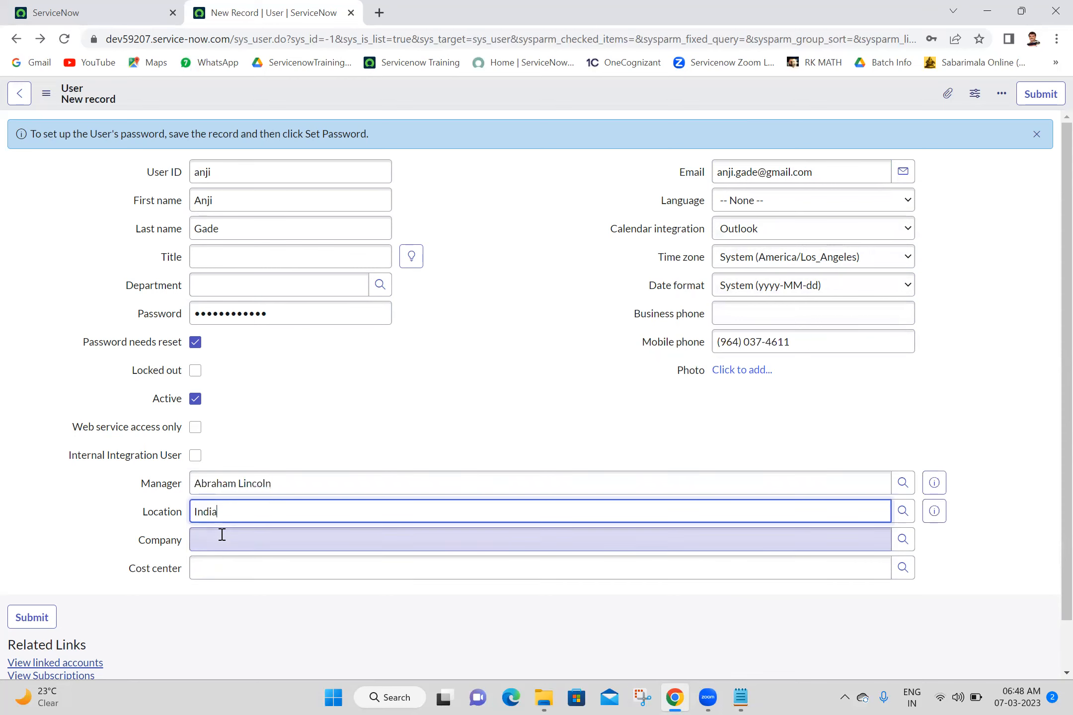
right_click(506, 93)
click(514, 97)
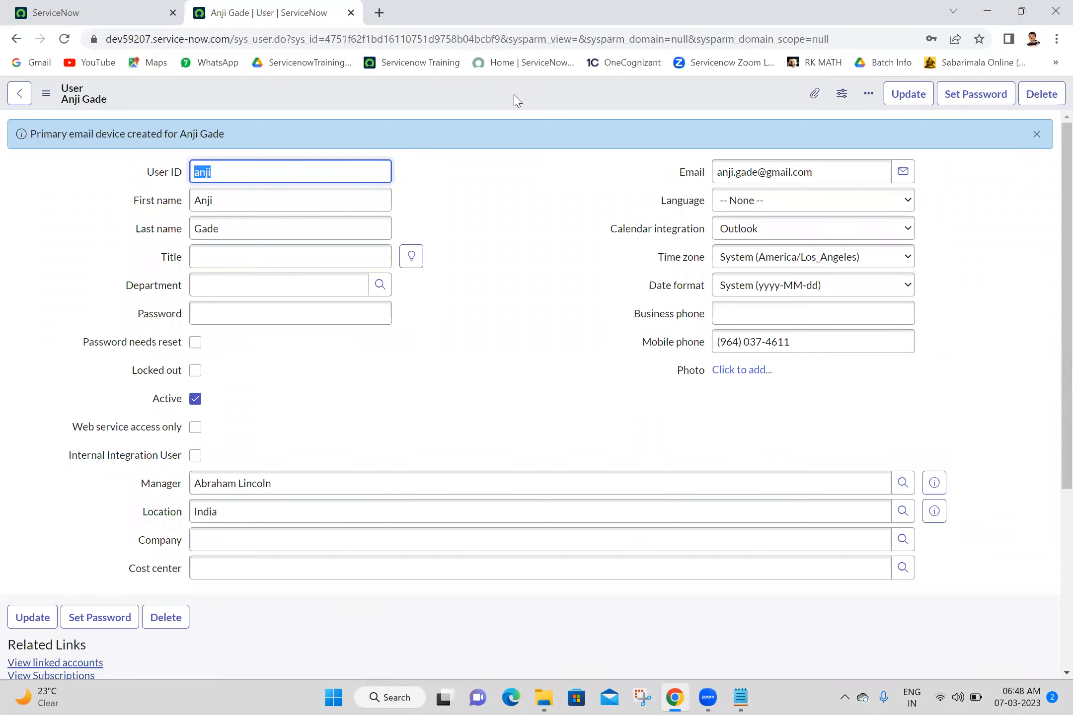
- Turn Password needs reset back on, save the record, and copy the instance URL
click(195, 342)
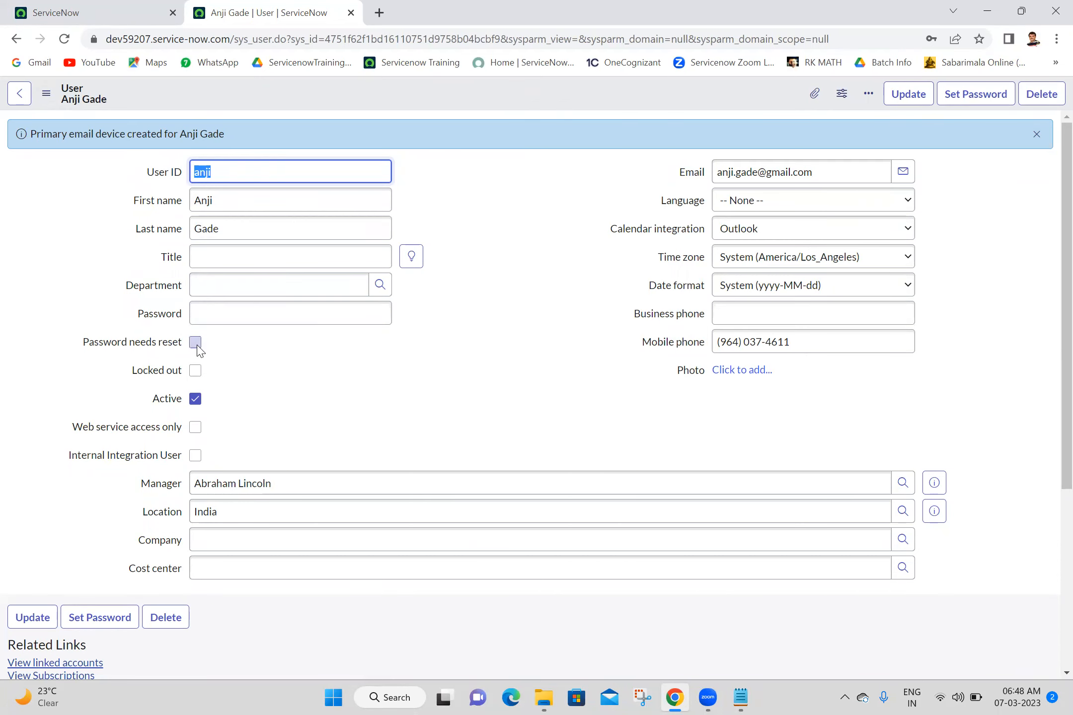
right_click(415, 92)
click(430, 103)
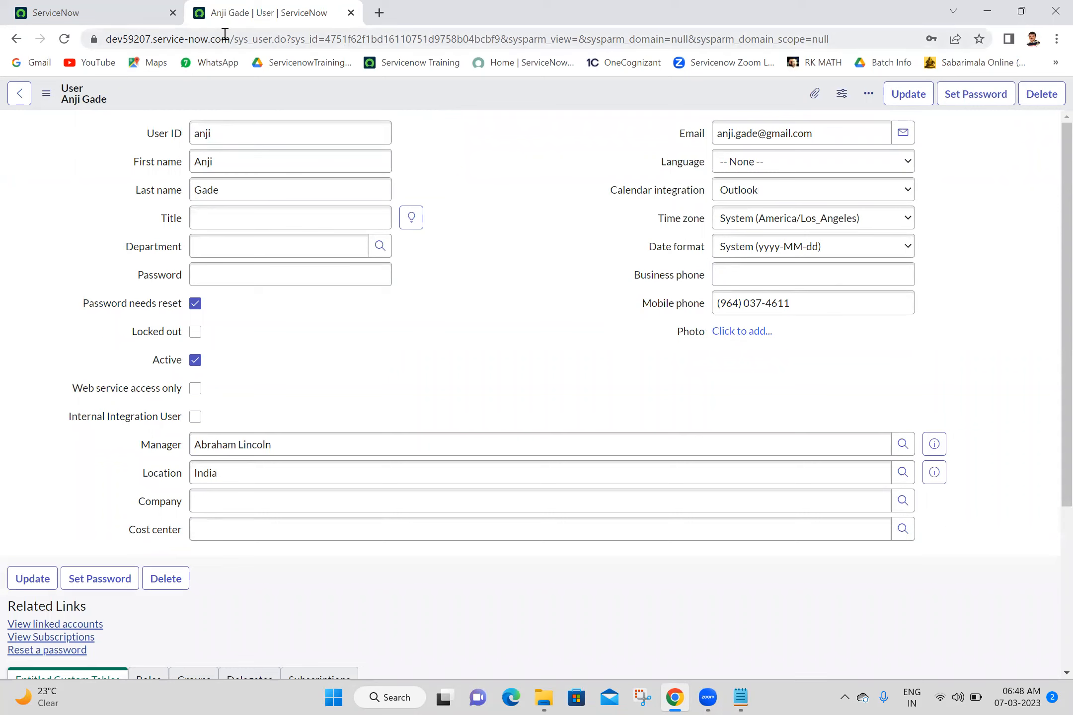
drag(232, 39, 9, 56)
key(ctrl+c)
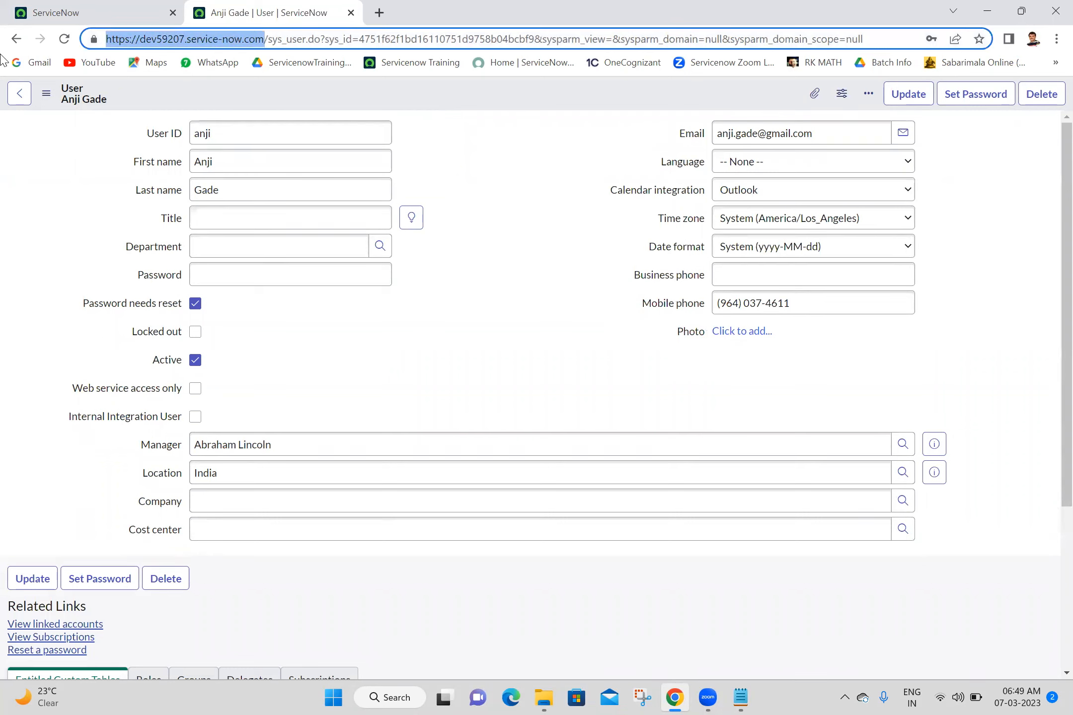
- Load the instance login page in a new incognito window
key(ctrl+shift+n)
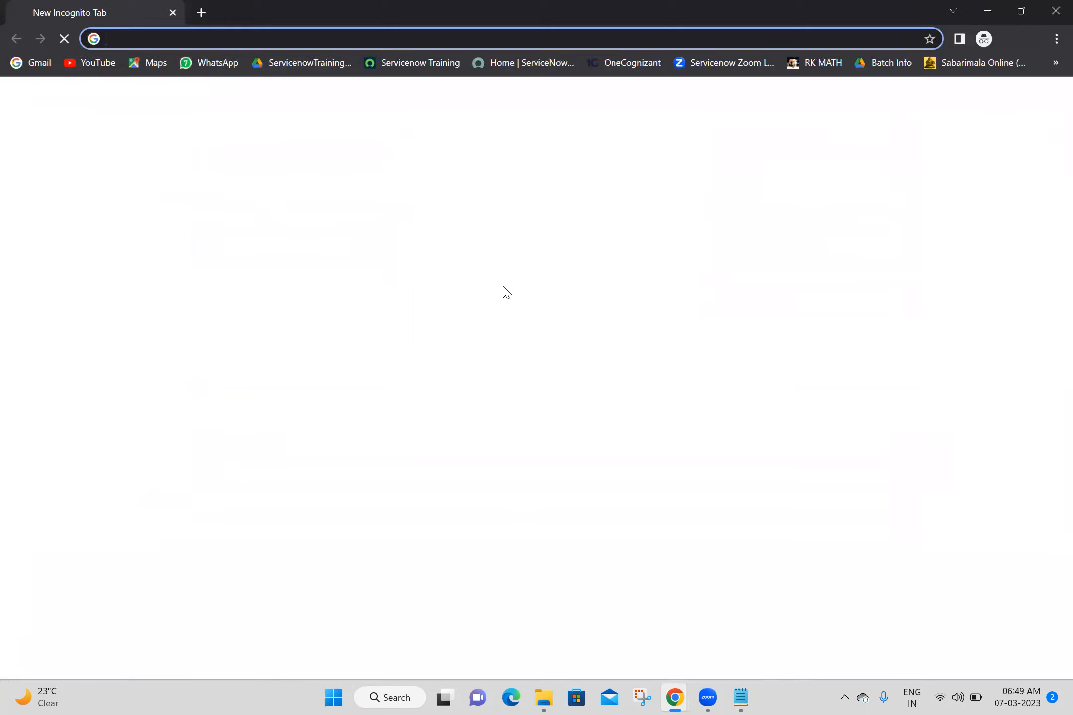
key(ctrl+v)
key(Return)
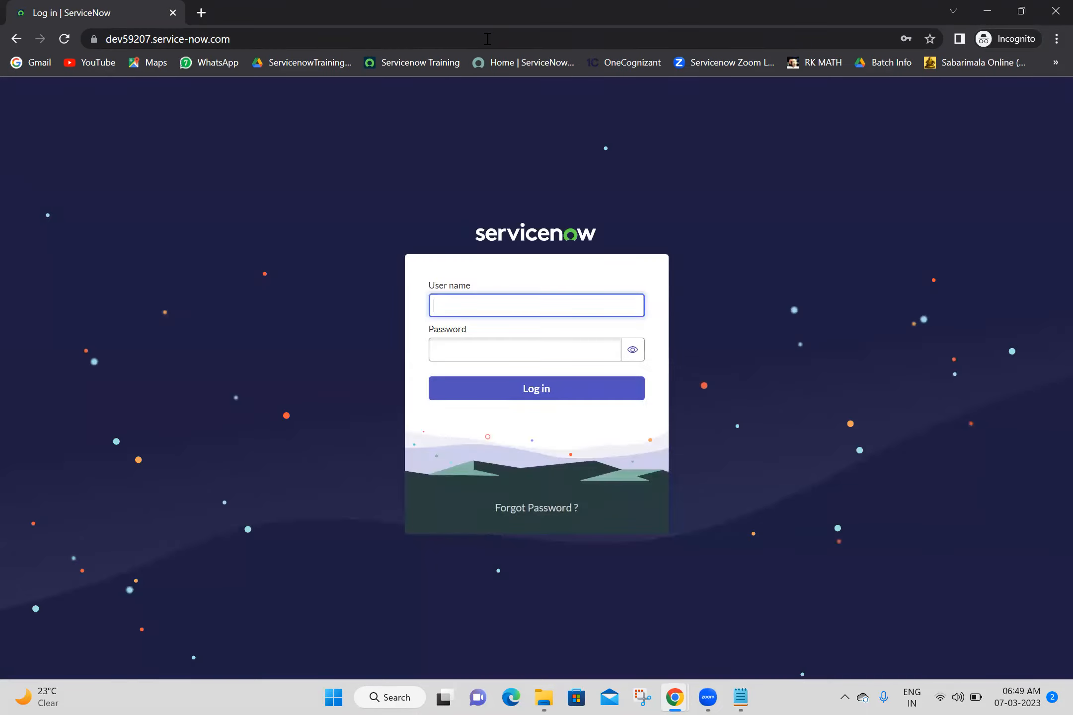
- Sign in with the new user's ID and password, revealing the password to check it
click(480, 312)
text(anji)
click(487, 341)
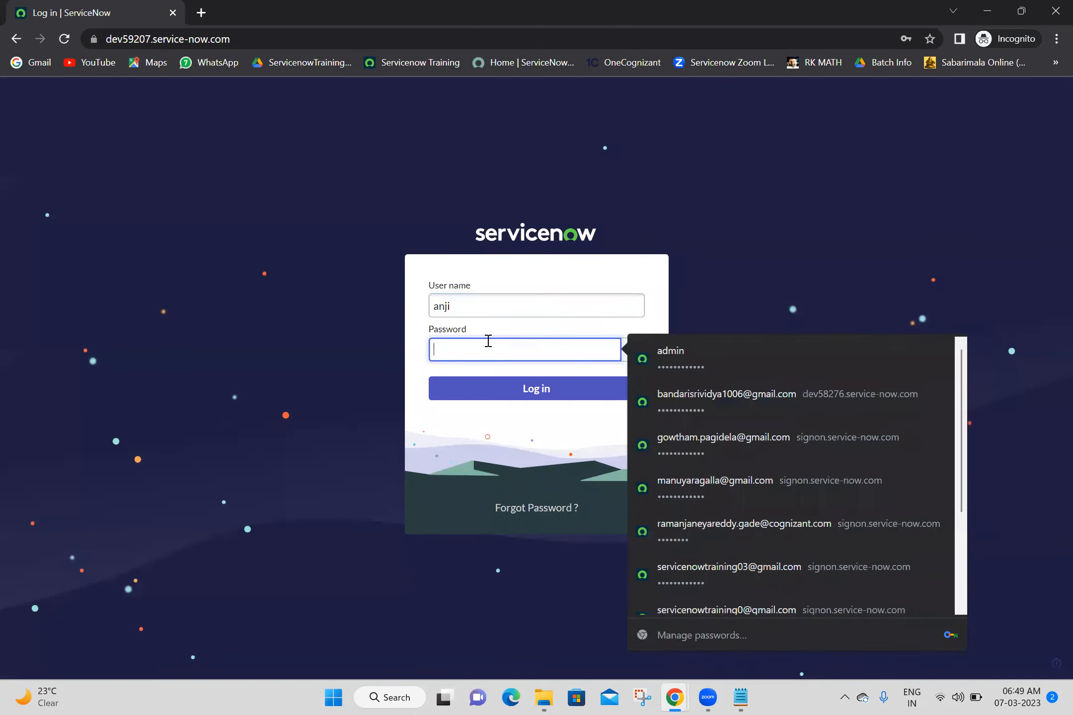
text(*******)
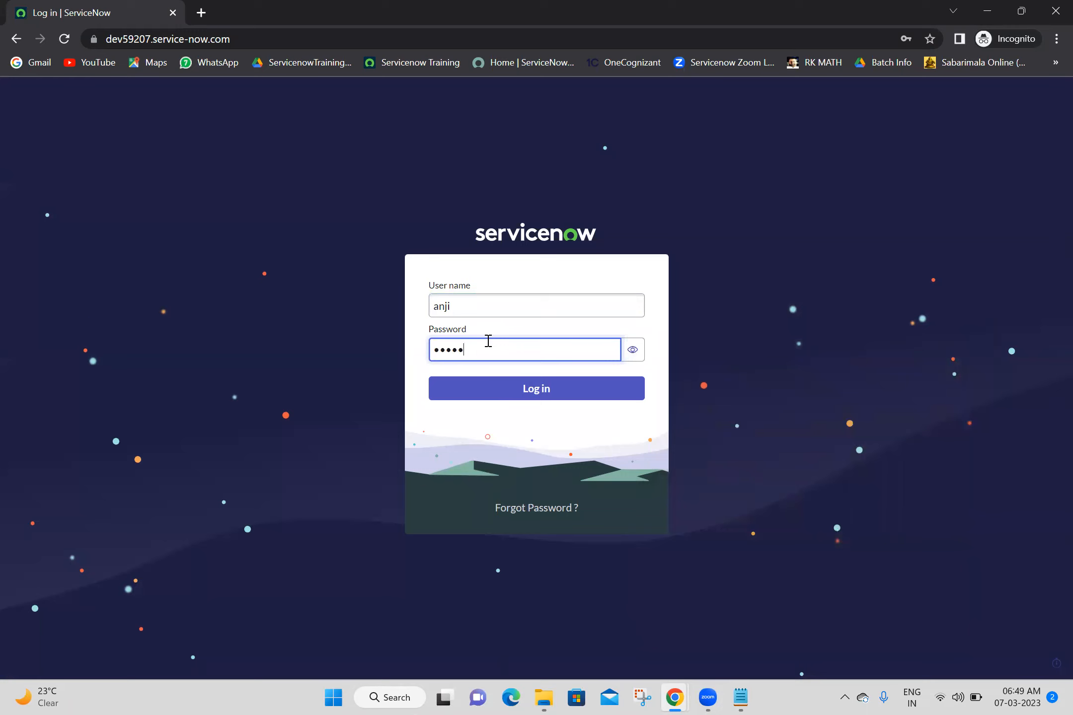
text(*****)
click(632, 350)
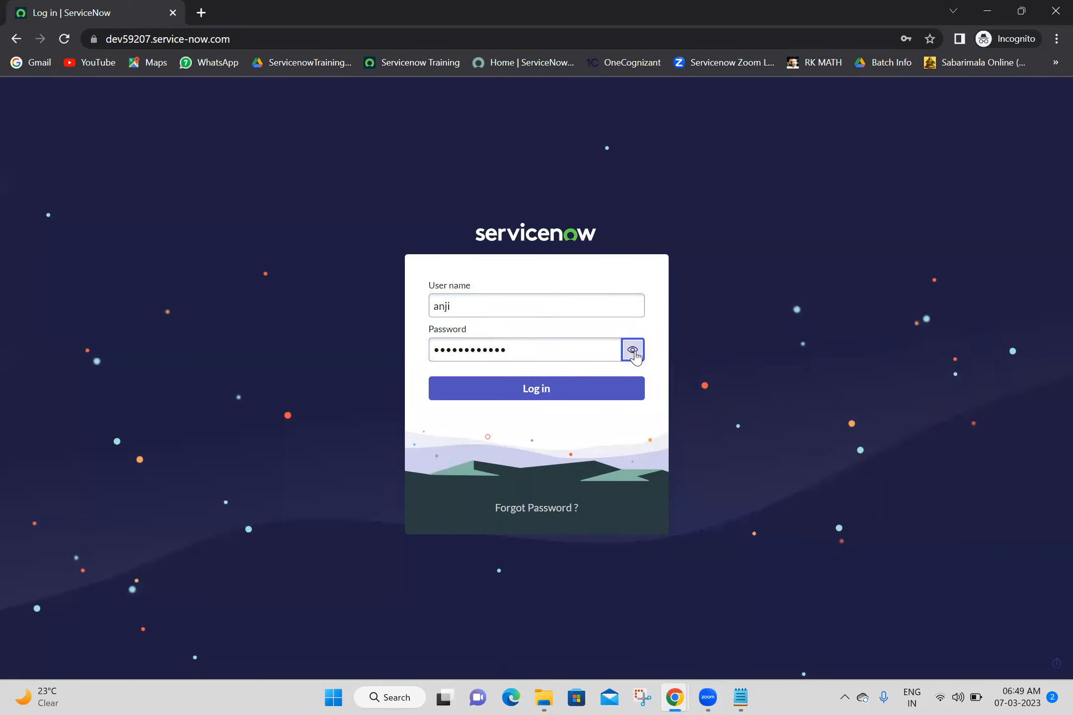
click(546, 394)
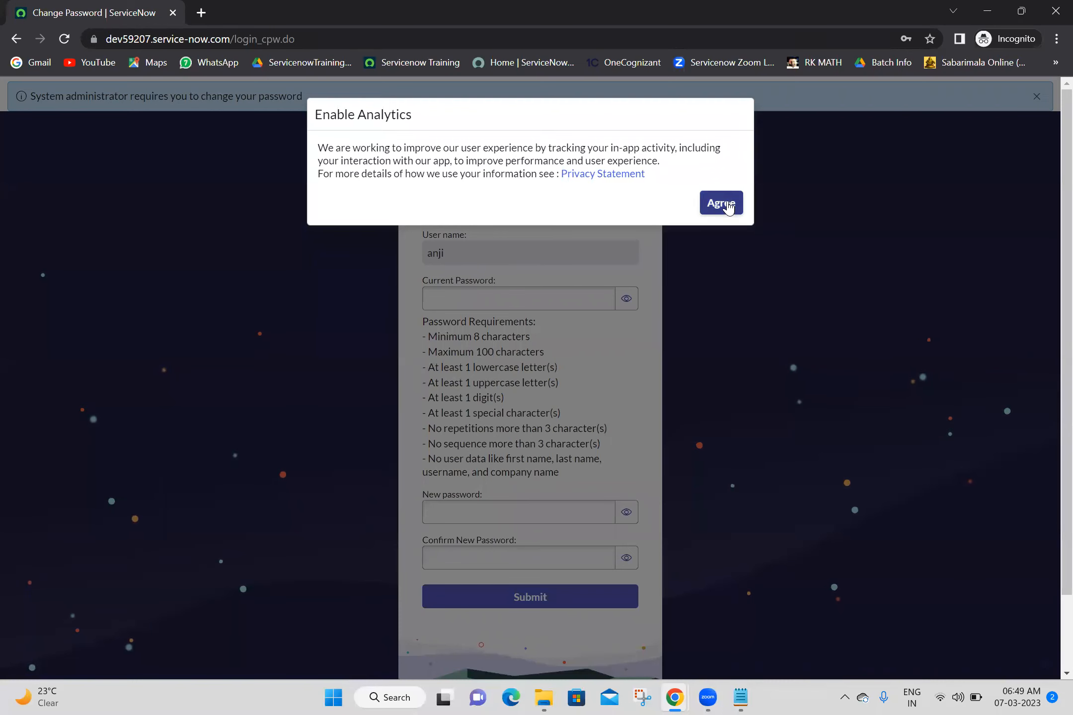
- Accept the analytics notice, review the password rules, and enter the current password
click(728, 205)
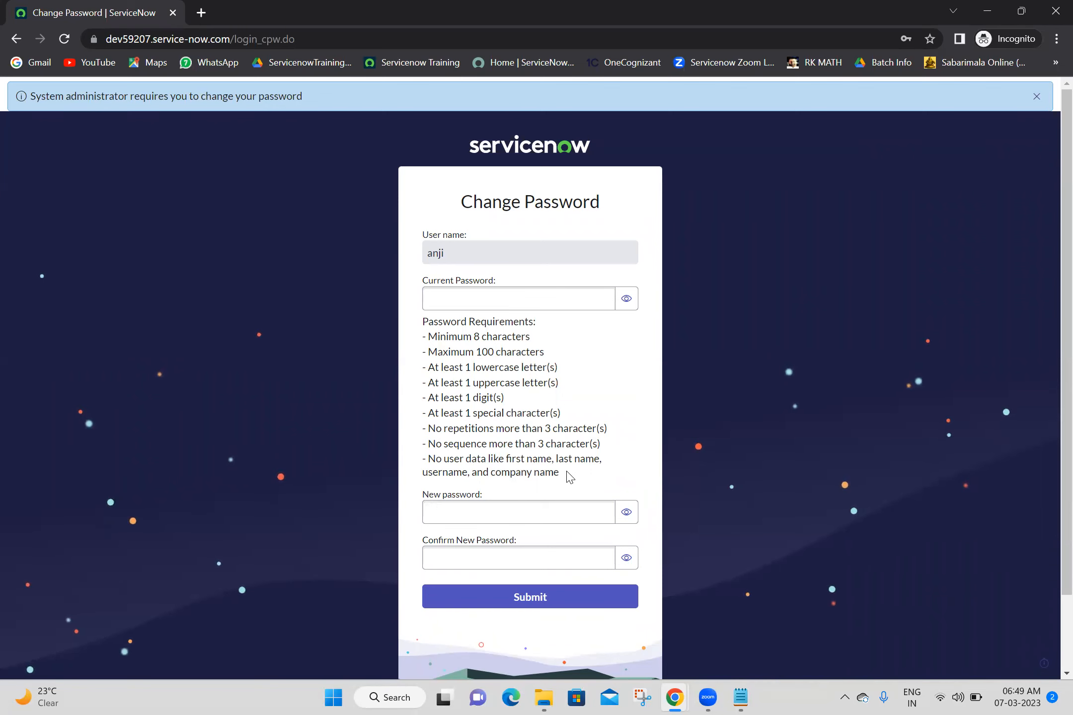
drag(560, 472, 411, 330)
click(500, 305)
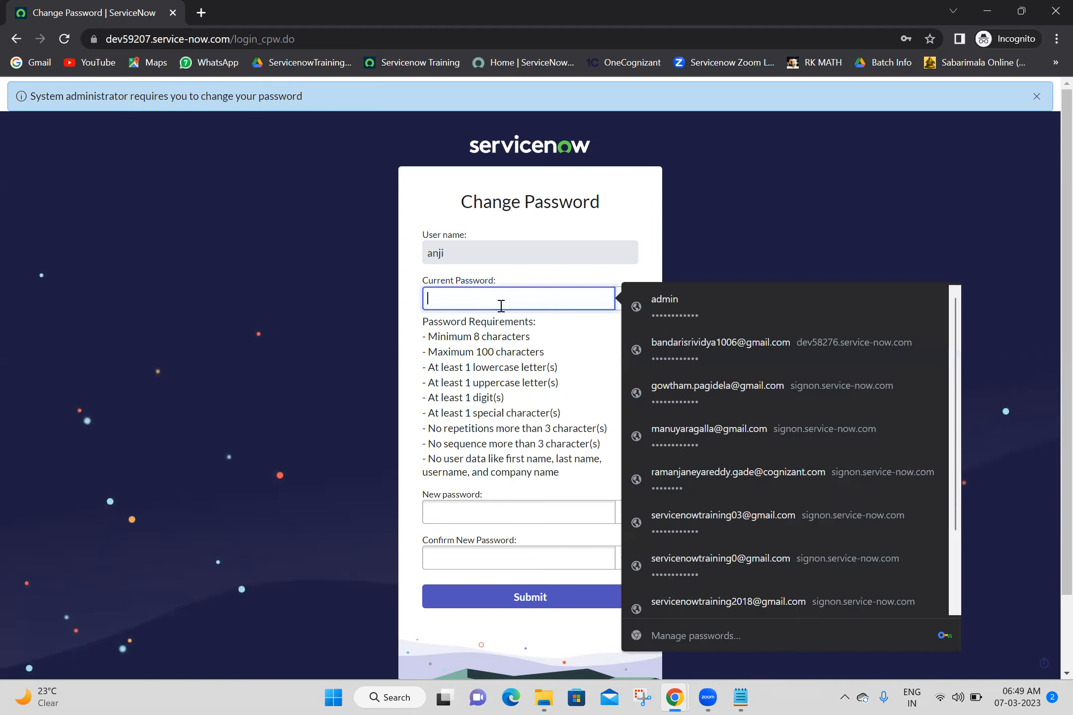
text(••••••••••••)
- Fill in the new and confirmation password fields and submit the change
click(517, 512)
text(••••••••••••)
click(515, 552)
text(••••••••••••)
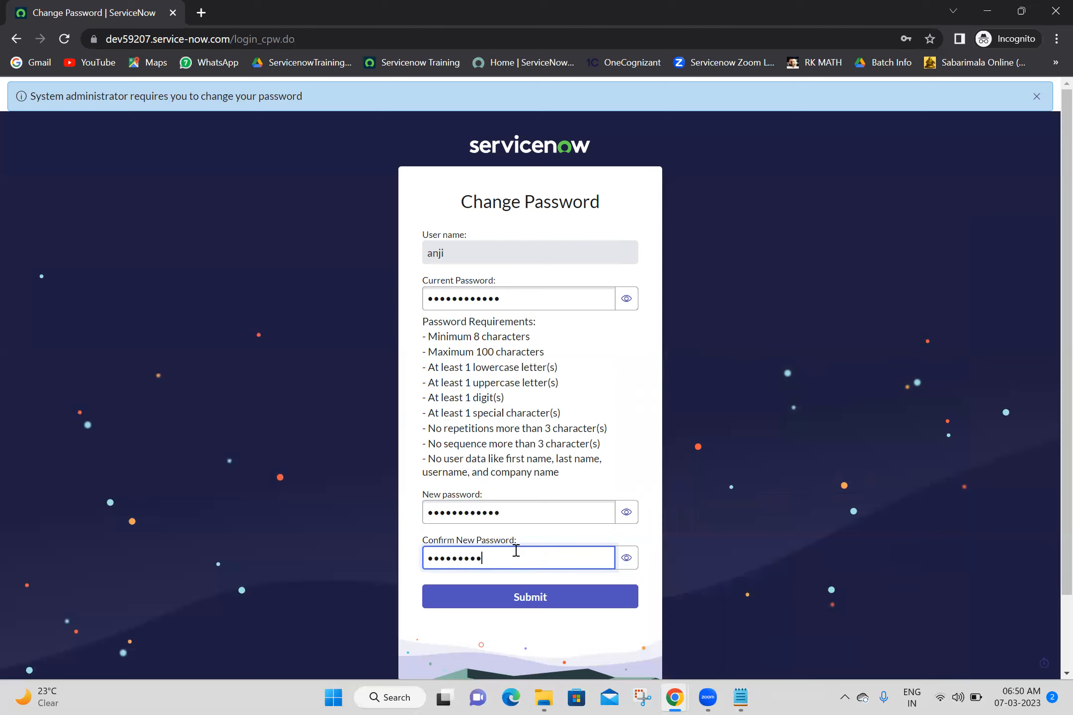
click(532, 599)
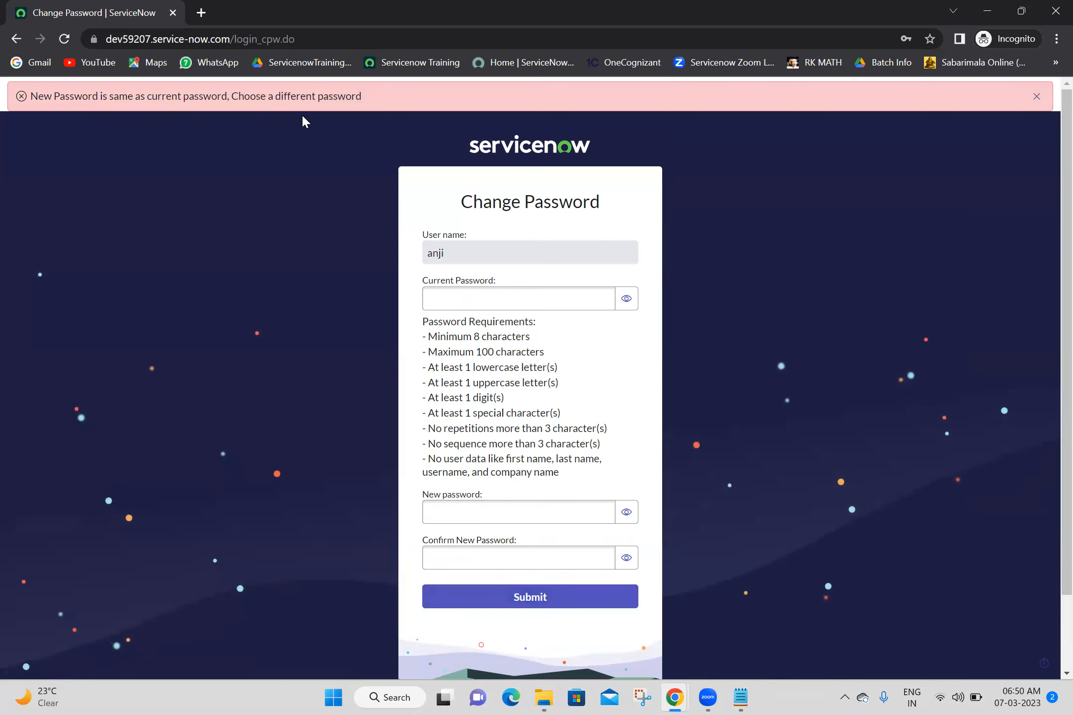
- Re-enter the account's current password in the Current Password field
click(542, 303)
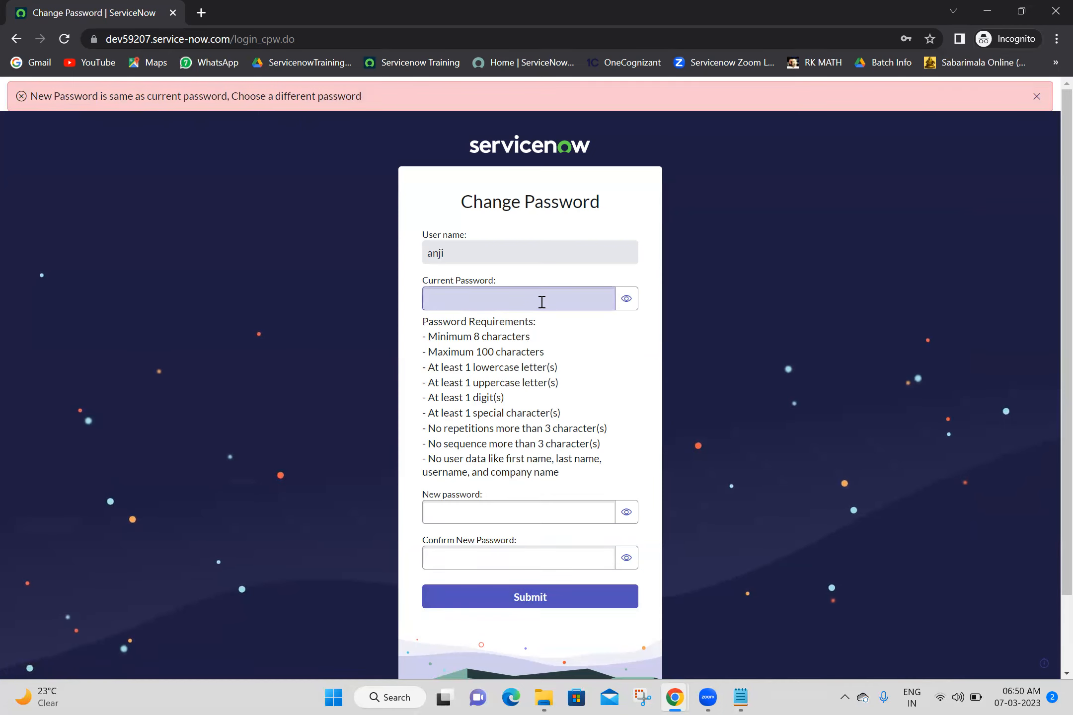
click(542, 301)
text(•••••••)
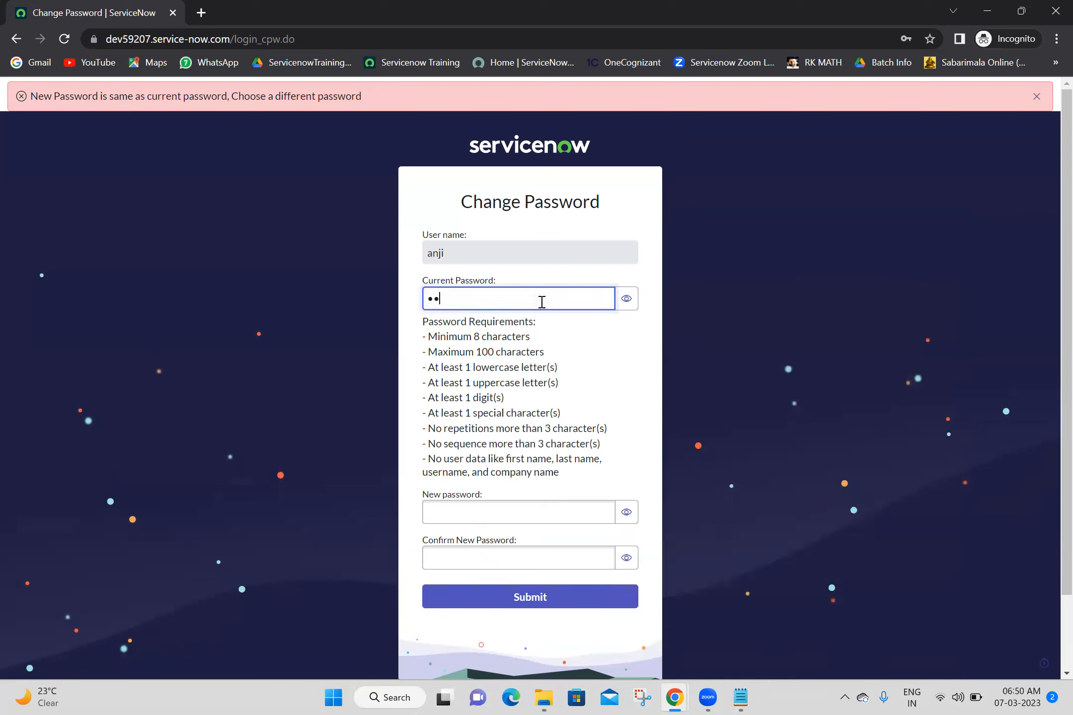
text(•••••)
- Enter a different new password, confirm it, verify the revealed confirmation, and submit the form
click(513, 509)
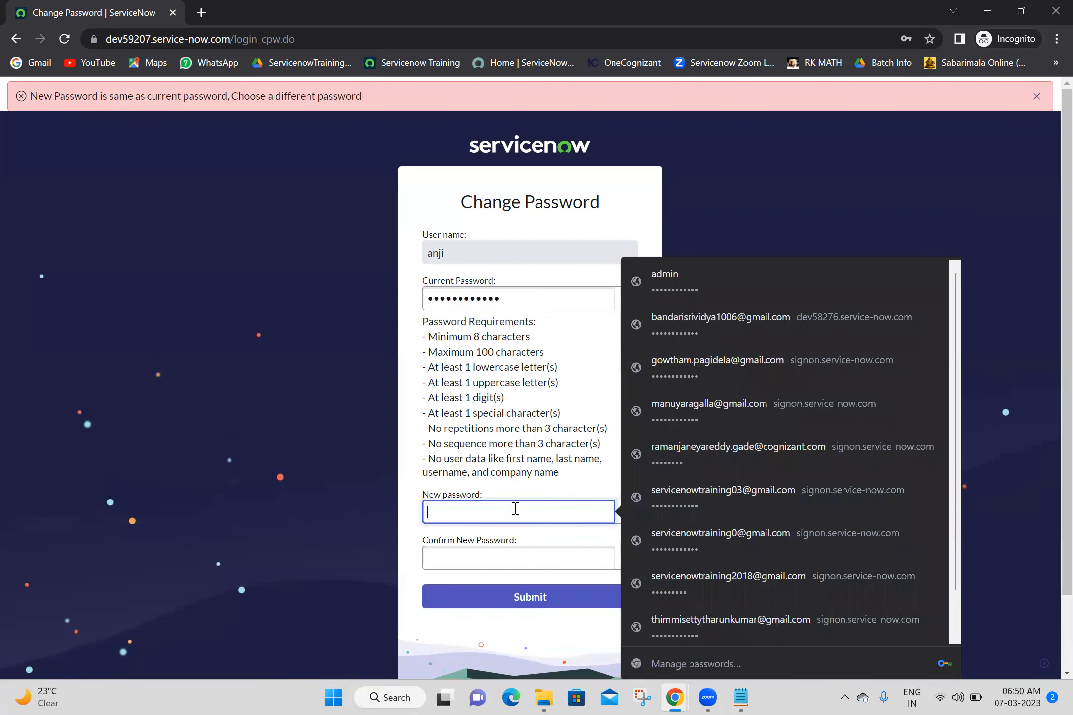
text(•••••••••)
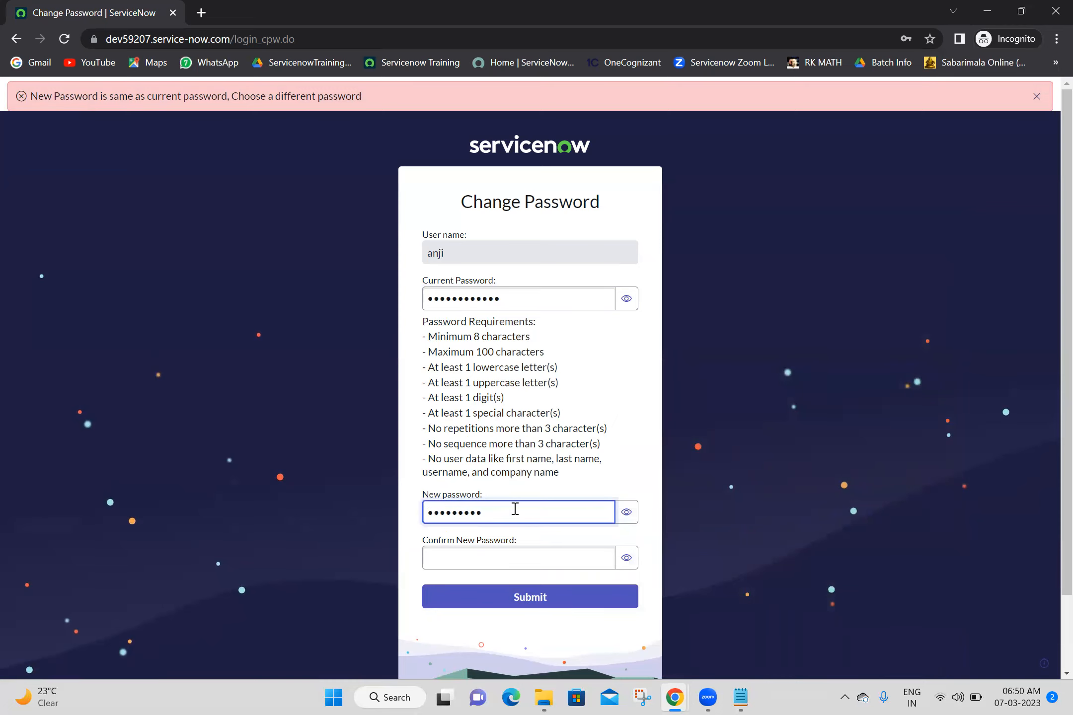
click(515, 567)
text(•••••••••)
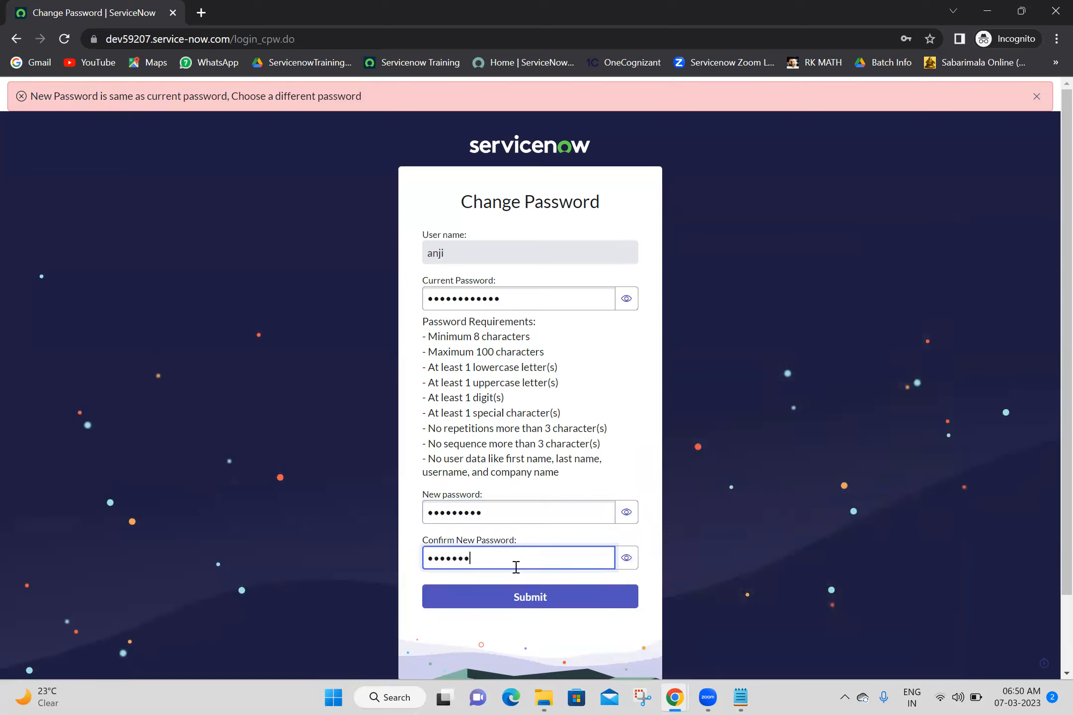
click(626, 559)
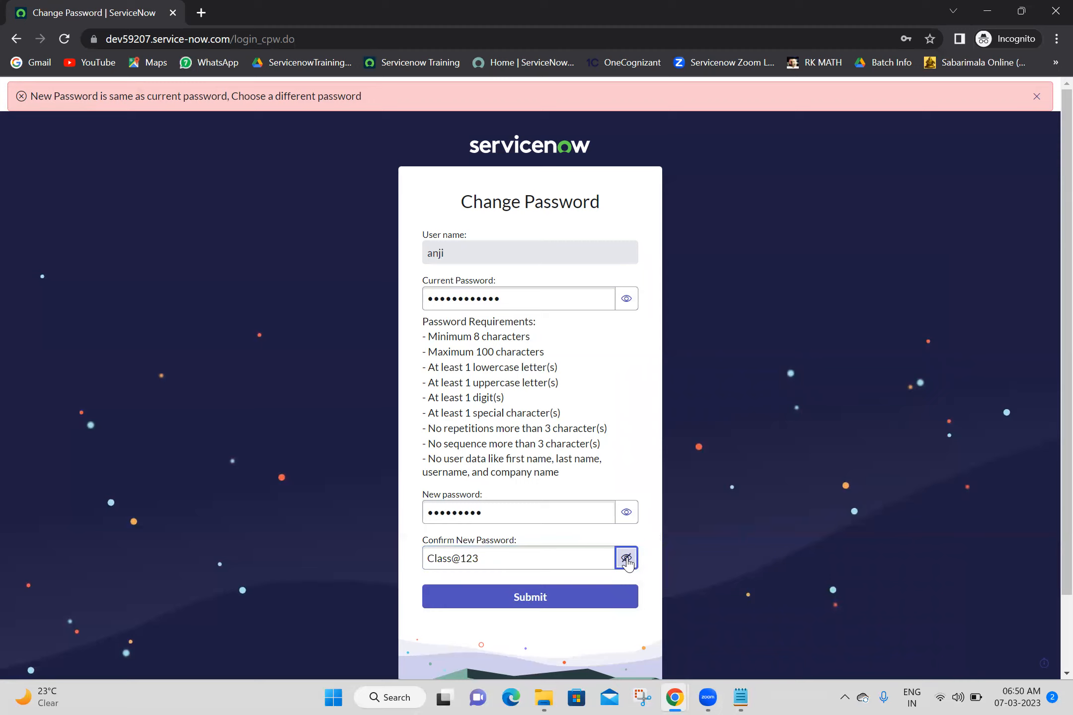
click(514, 607)
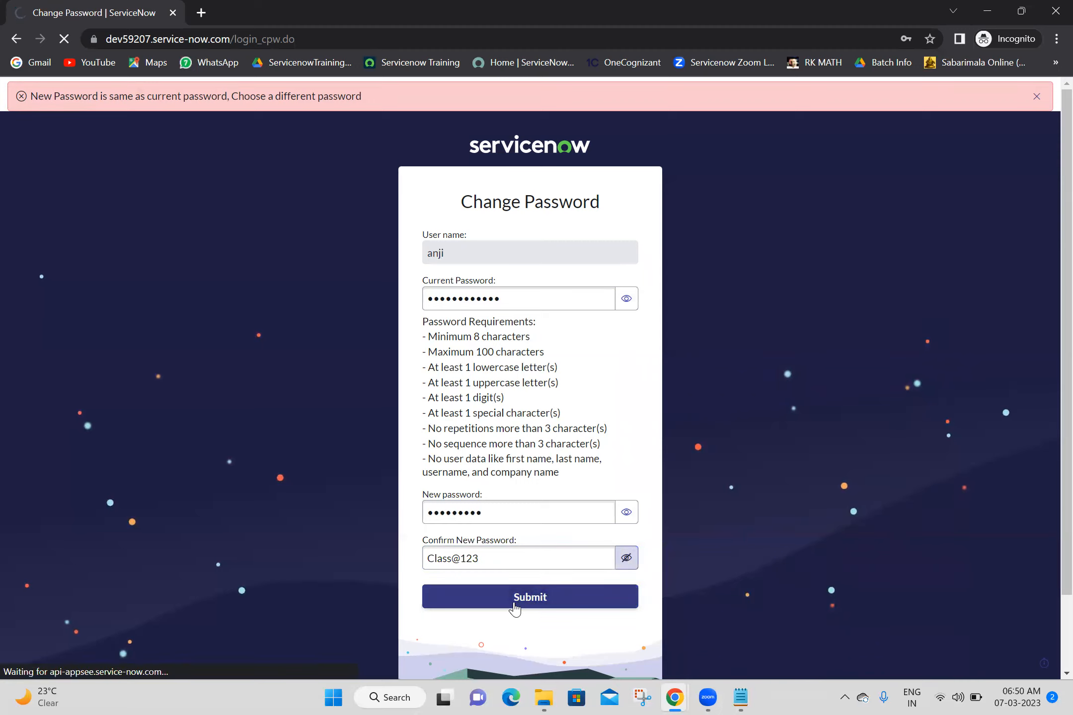
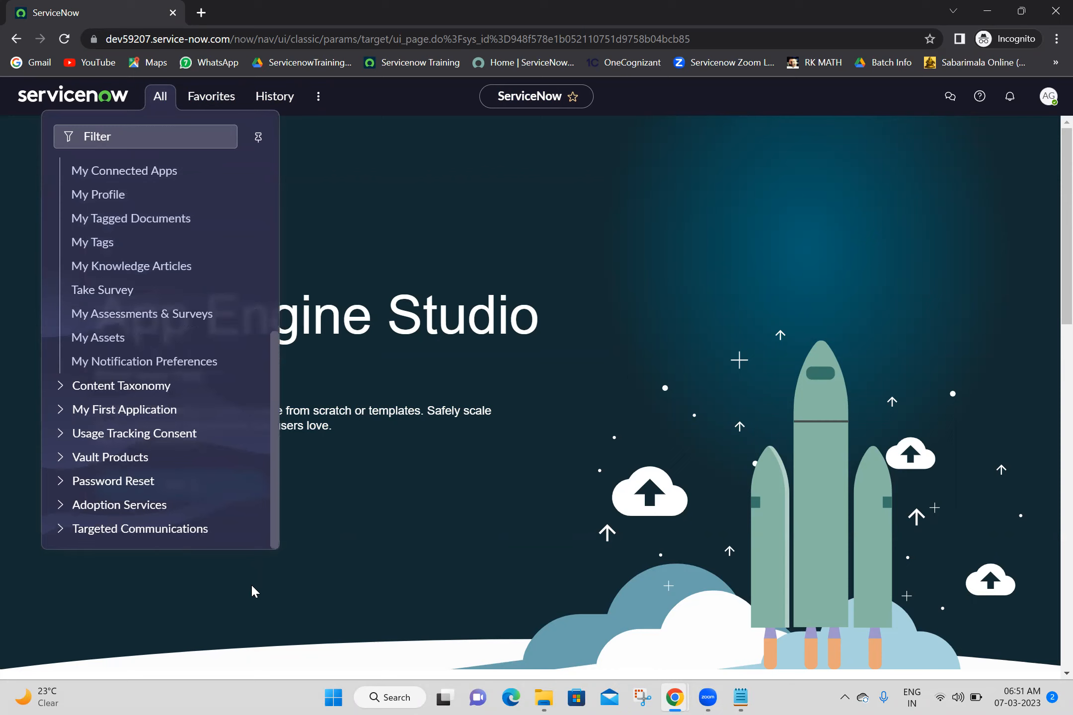
- Filter the navigator by 'my f' to list the My First Application modules
scroll(261, 404, up, 3)
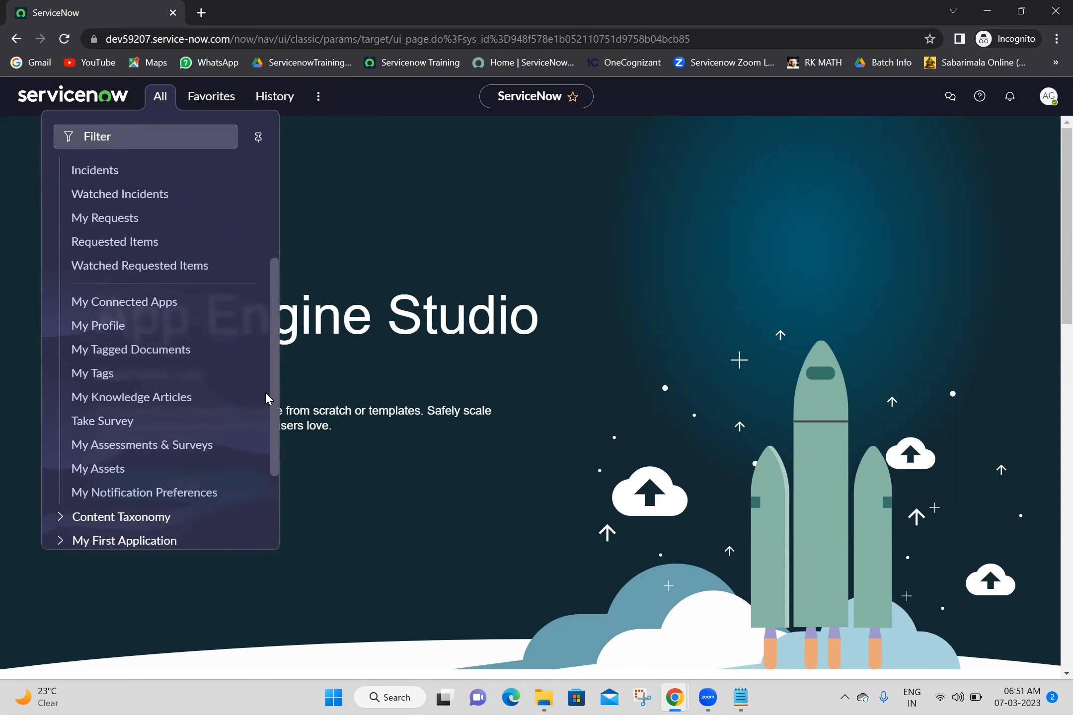
scroll(265, 391, up, 4)
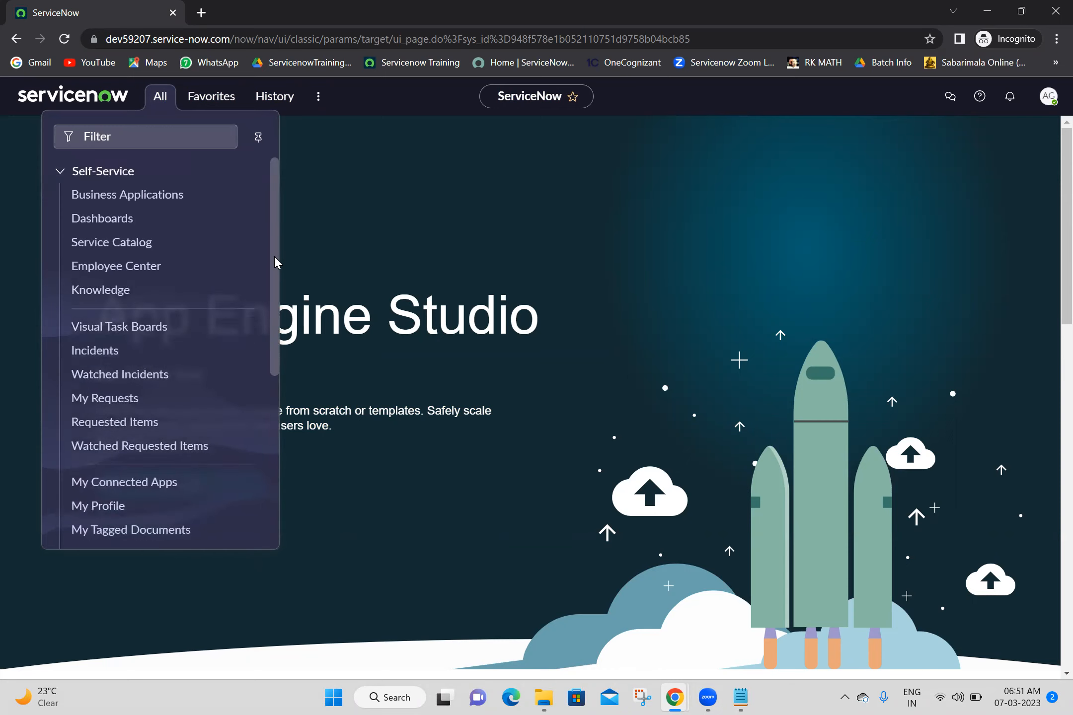
scroll(271, 318, down, 5)
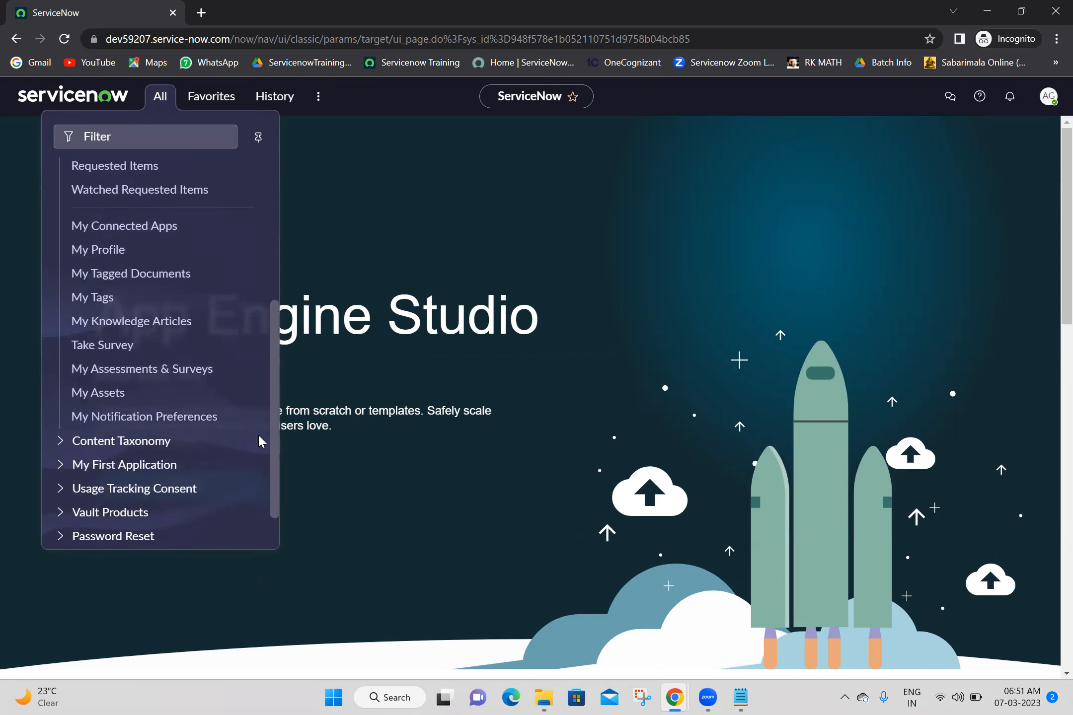
scroll(251, 467, down, 1)
scroll(267, 426, up, 2)
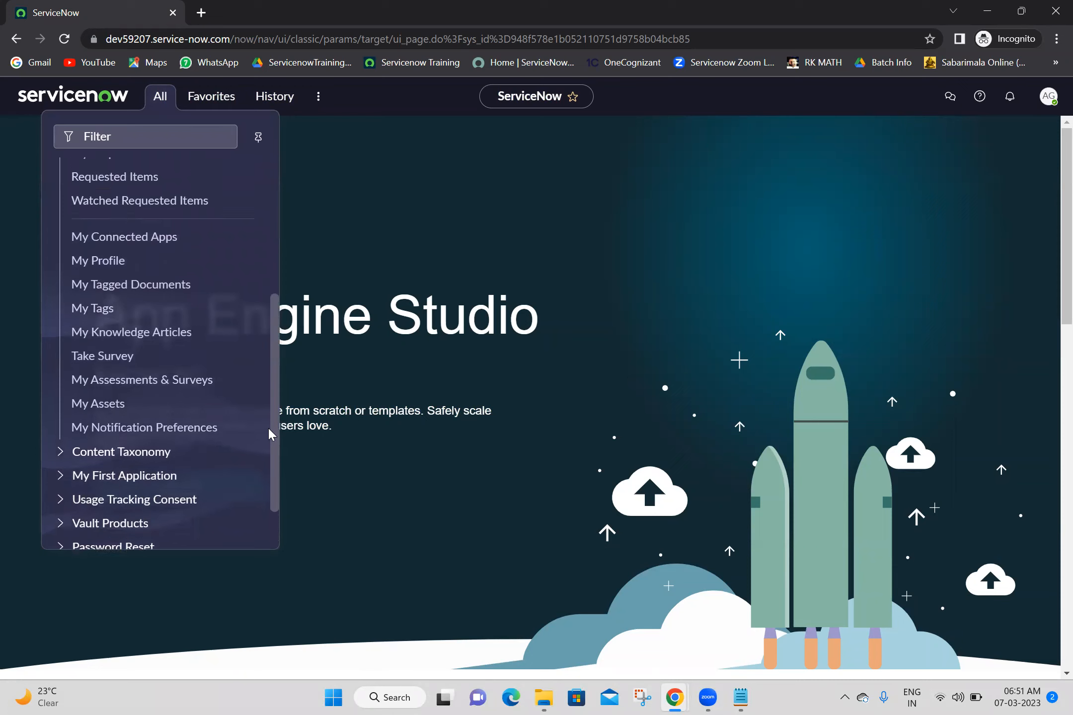
click(178, 137)
text(n)
key(BackSpace)
text(my f)
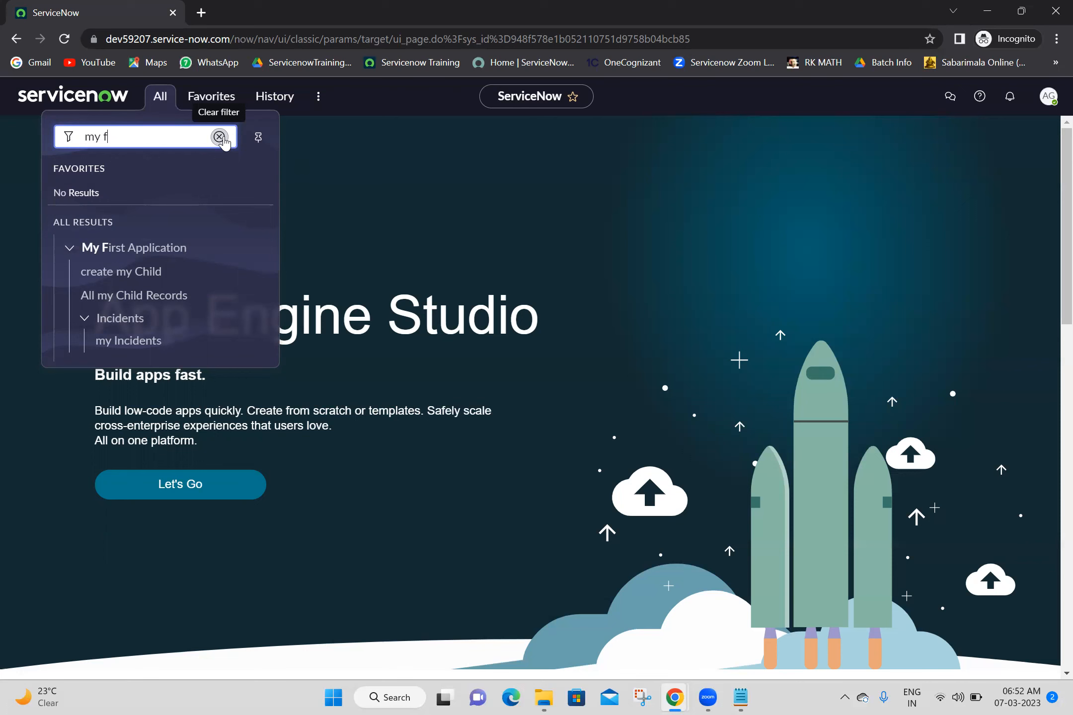
- Clear the 'my f' filter and log out of the incognito session
click(219, 137)
click(833, 153)
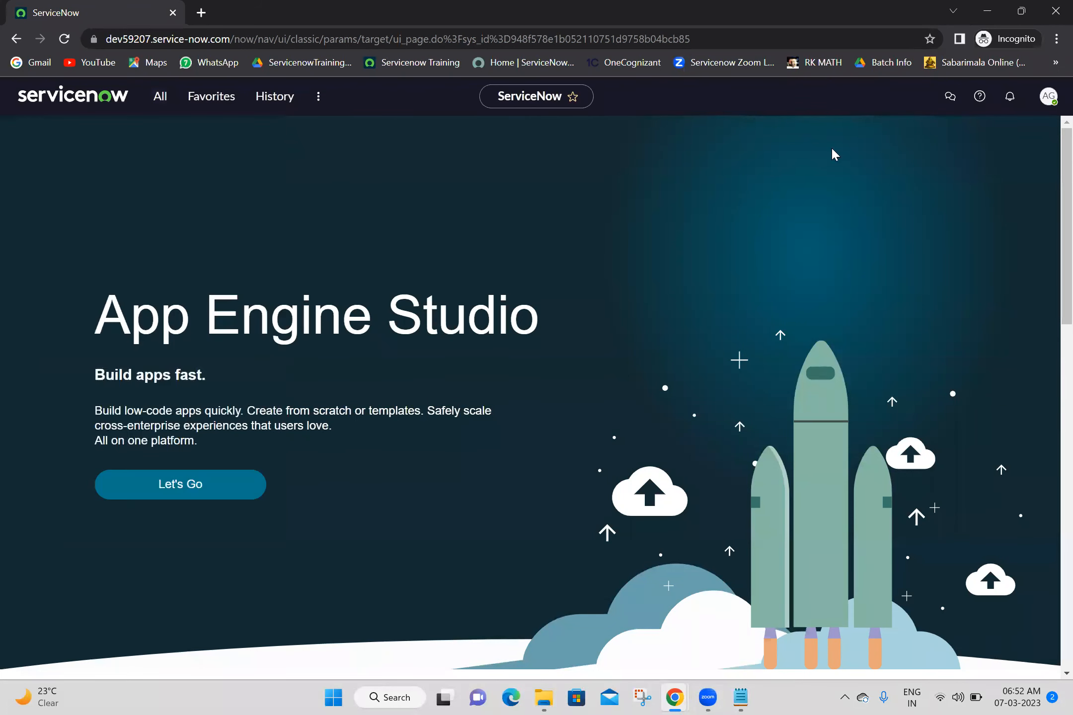
click(1047, 97)
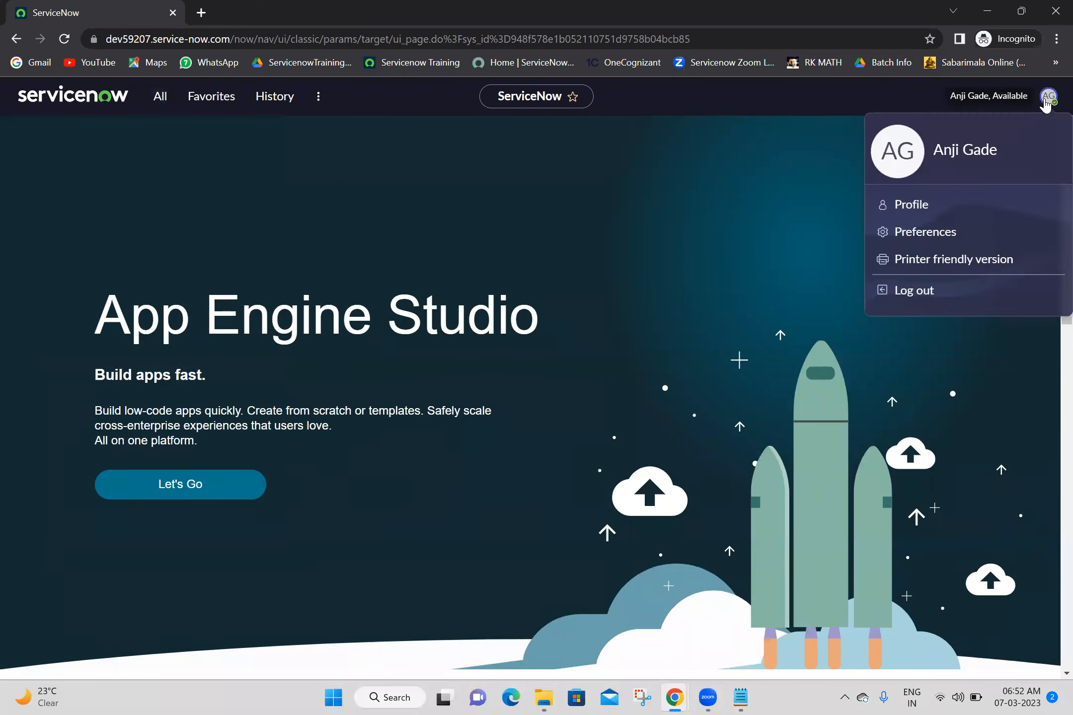
click(913, 293)
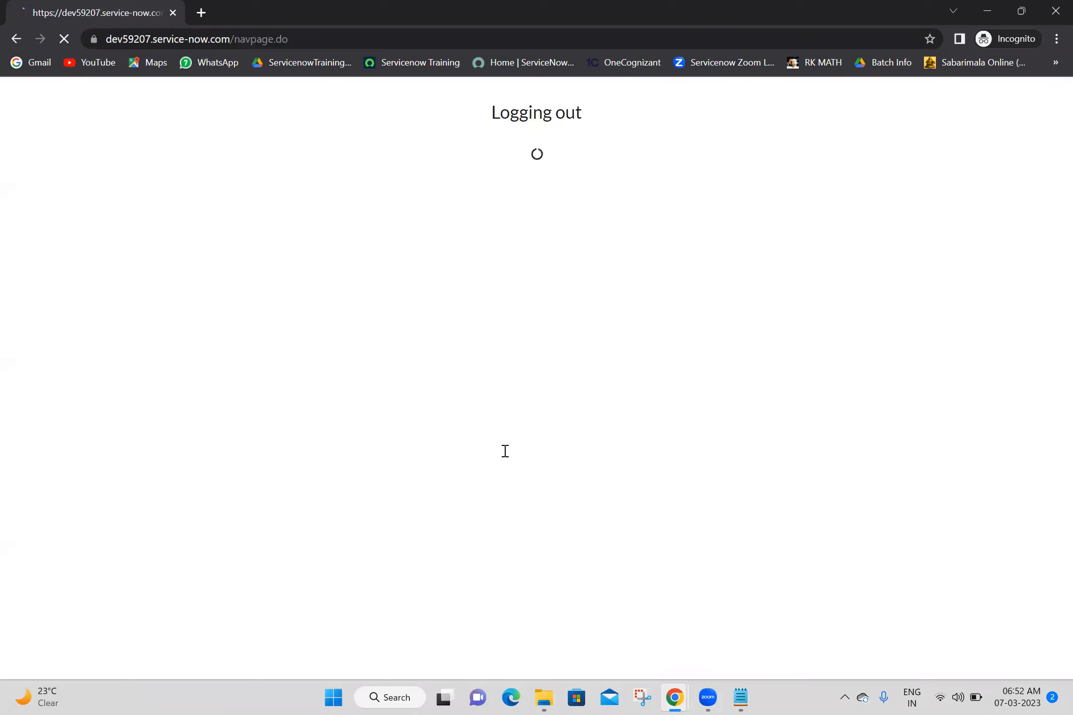
- Tick Locked out on the test user's record in the admin window and save it
key(alt+Tab)
click(197, 333)
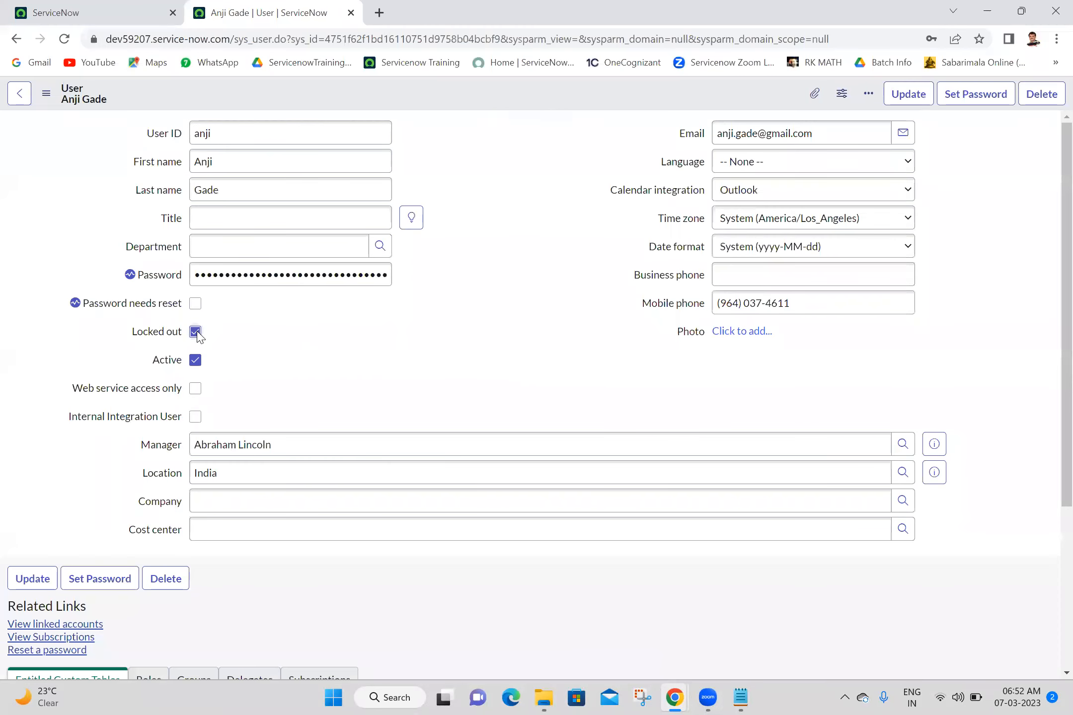
right_click(524, 96)
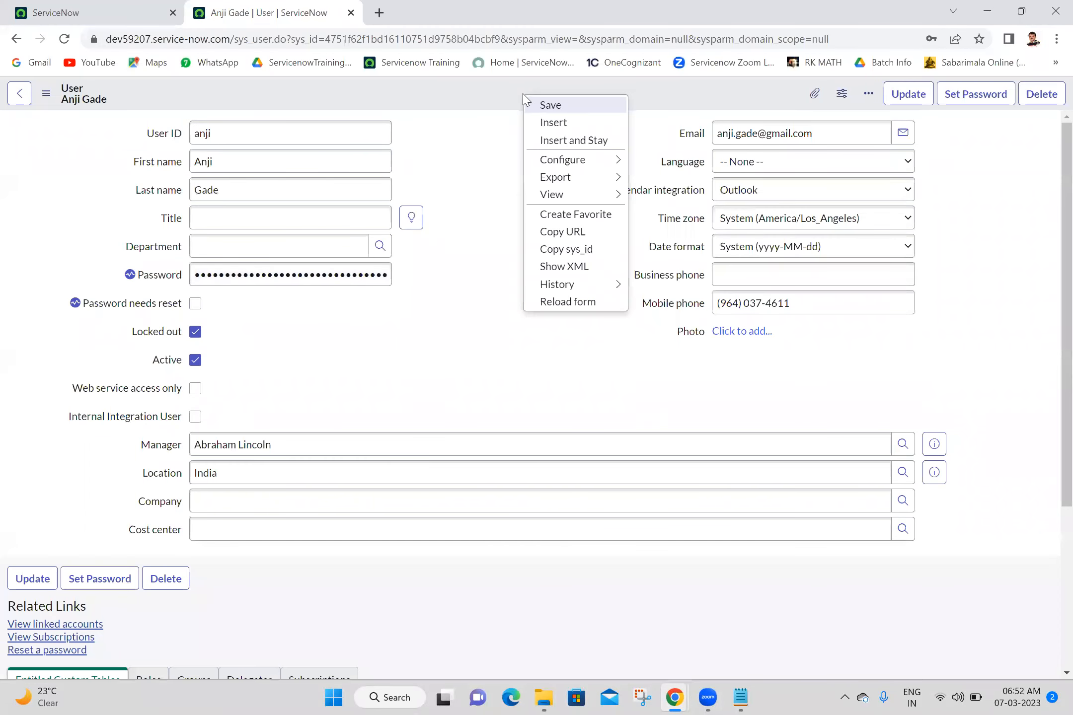
click(532, 106)
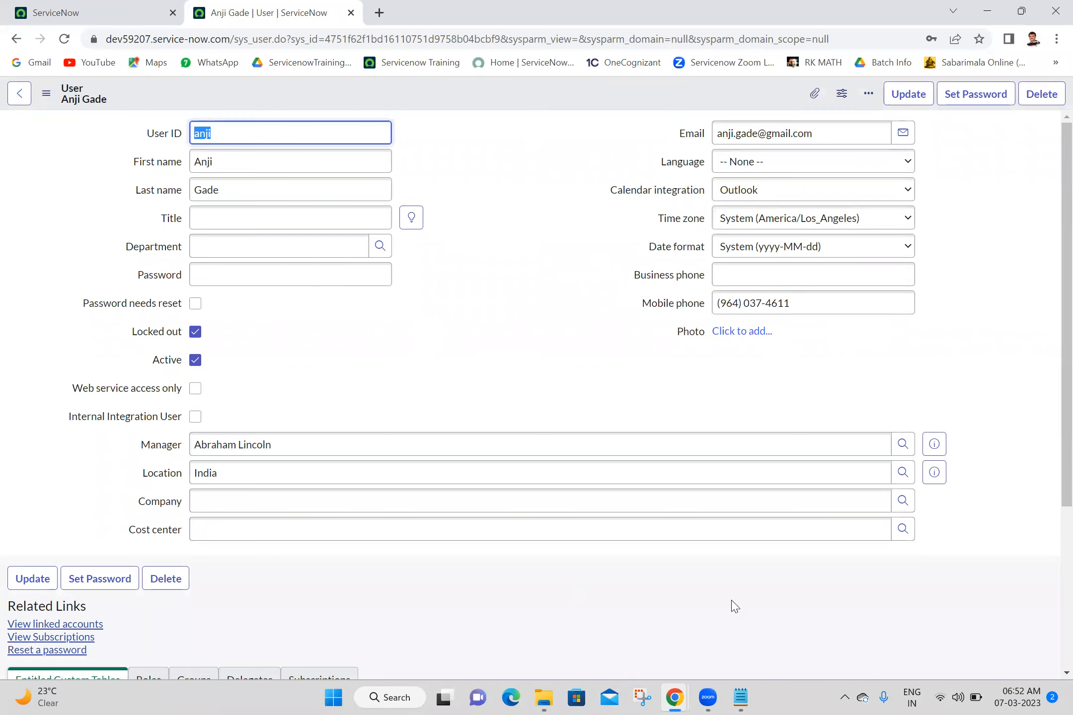
key(alt+Tab)
- Try logging in as the locked user, get the invalid-credentials error, then untick Locked out
click(64, 39)
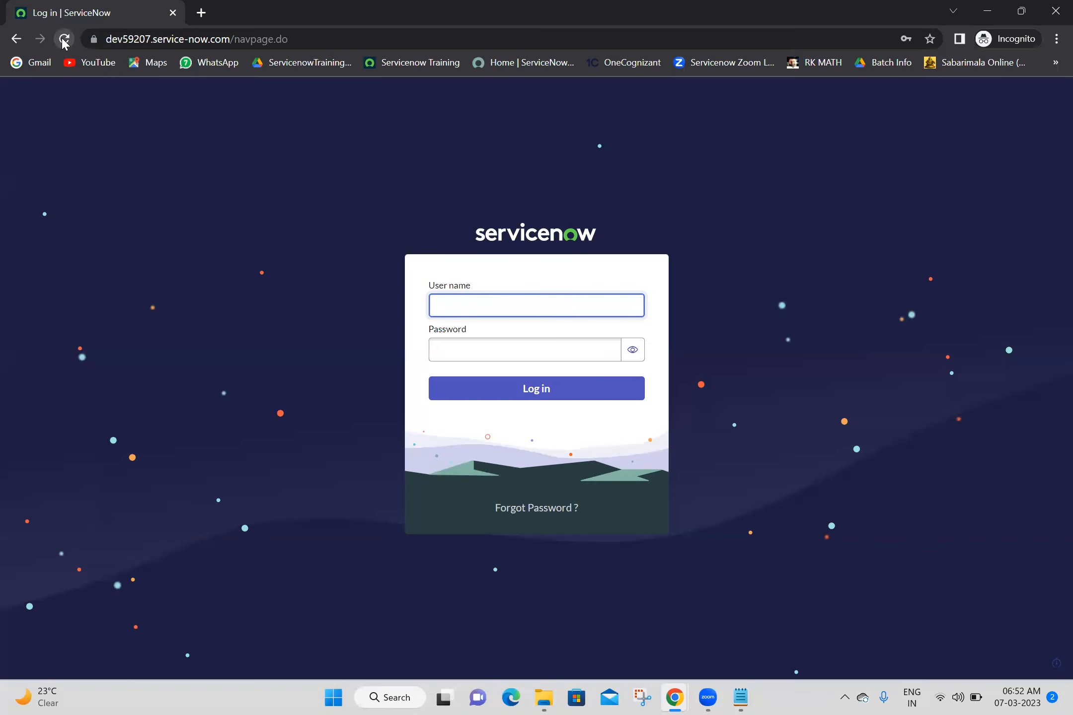
click(505, 317)
text(anji)
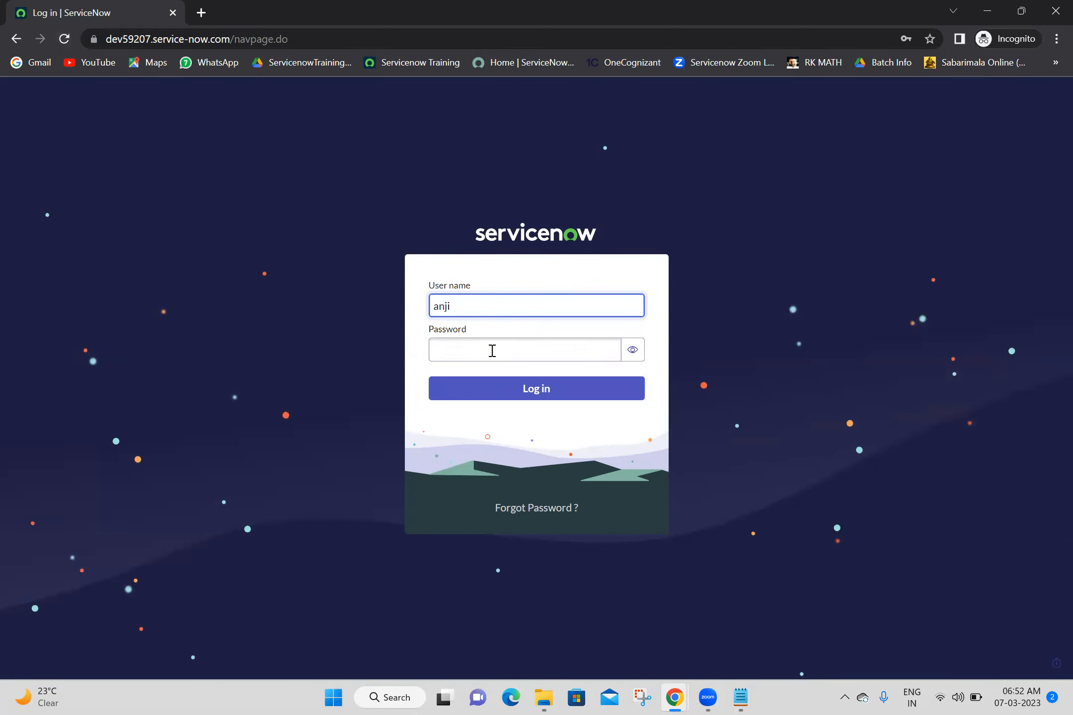
click(499, 344)
text(••••••)
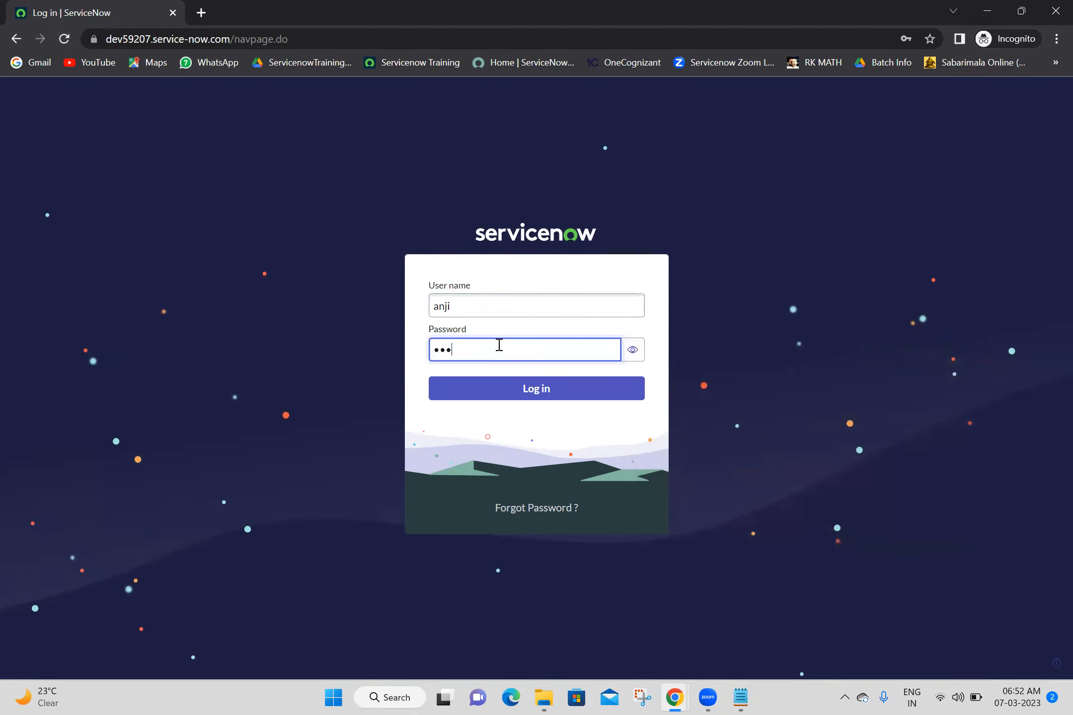
text(•••)
click(633, 354)
click(634, 353)
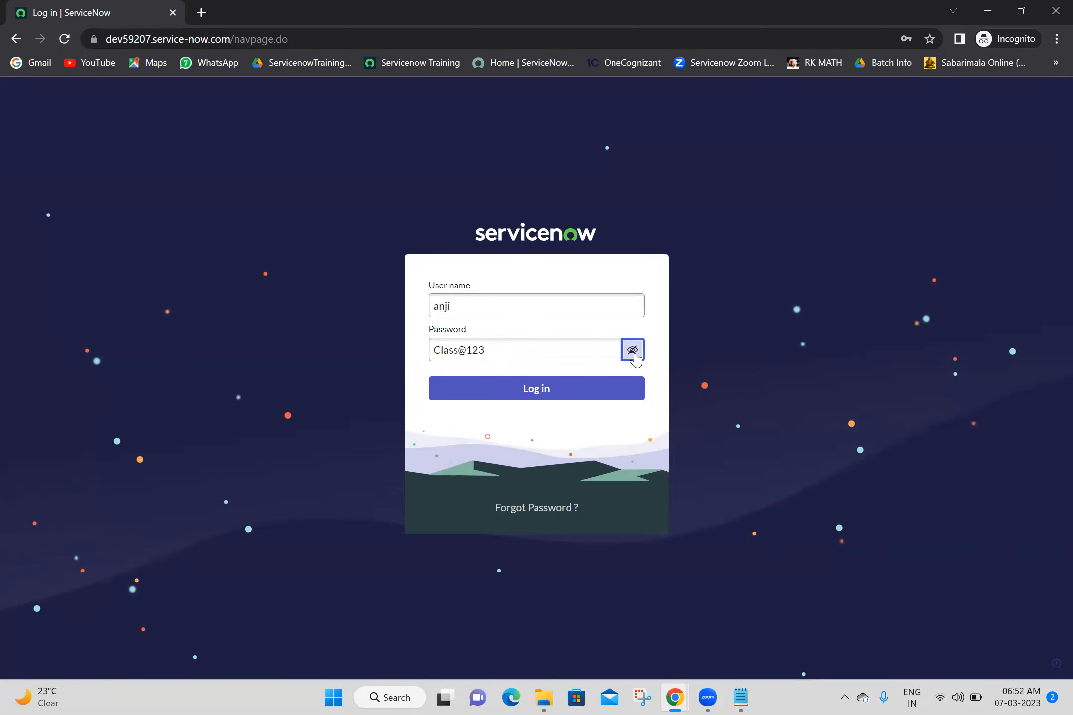
click(559, 391)
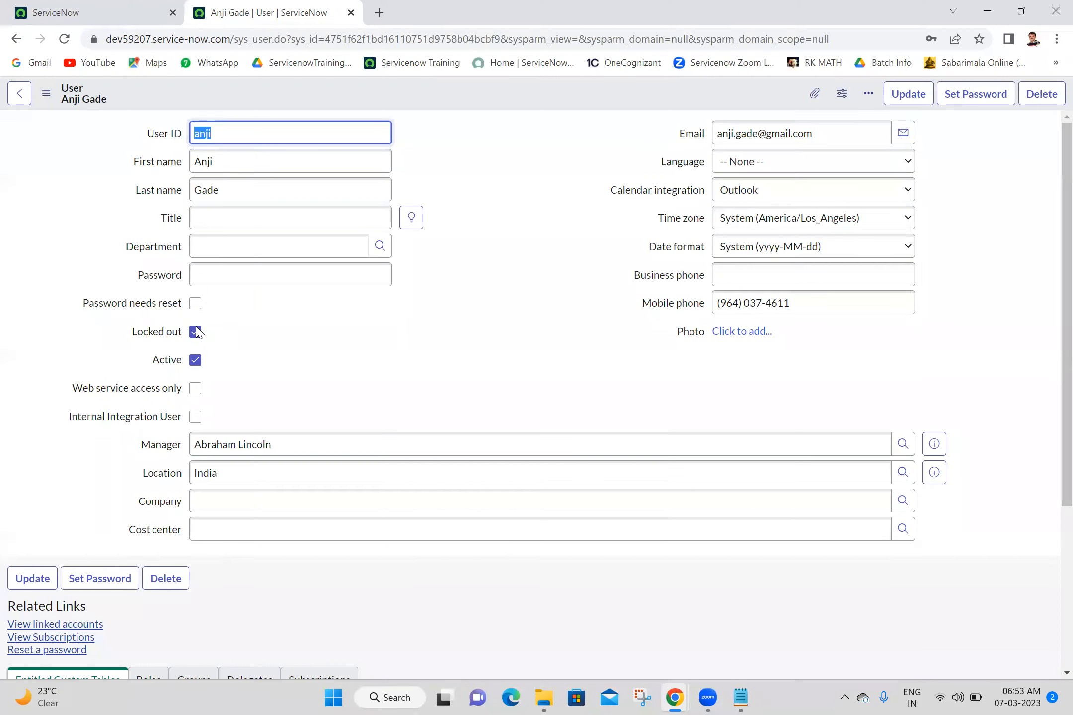
click(195, 332)
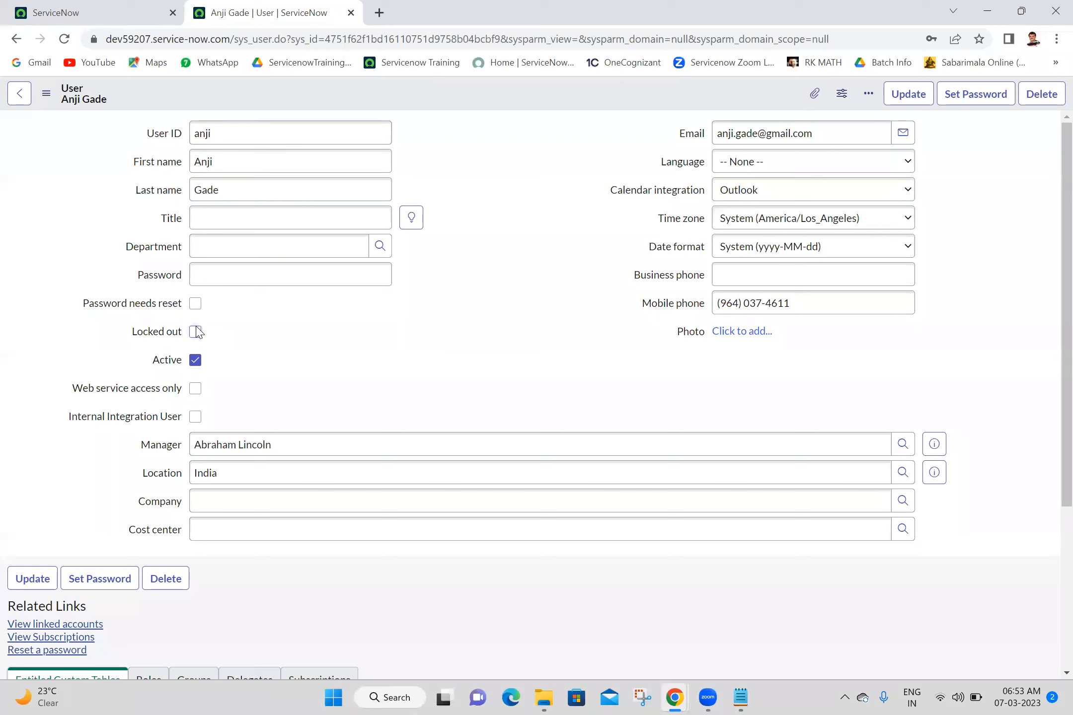
- Save the user record with Locked out left unchecked
right_click(471, 102)
click(478, 107)
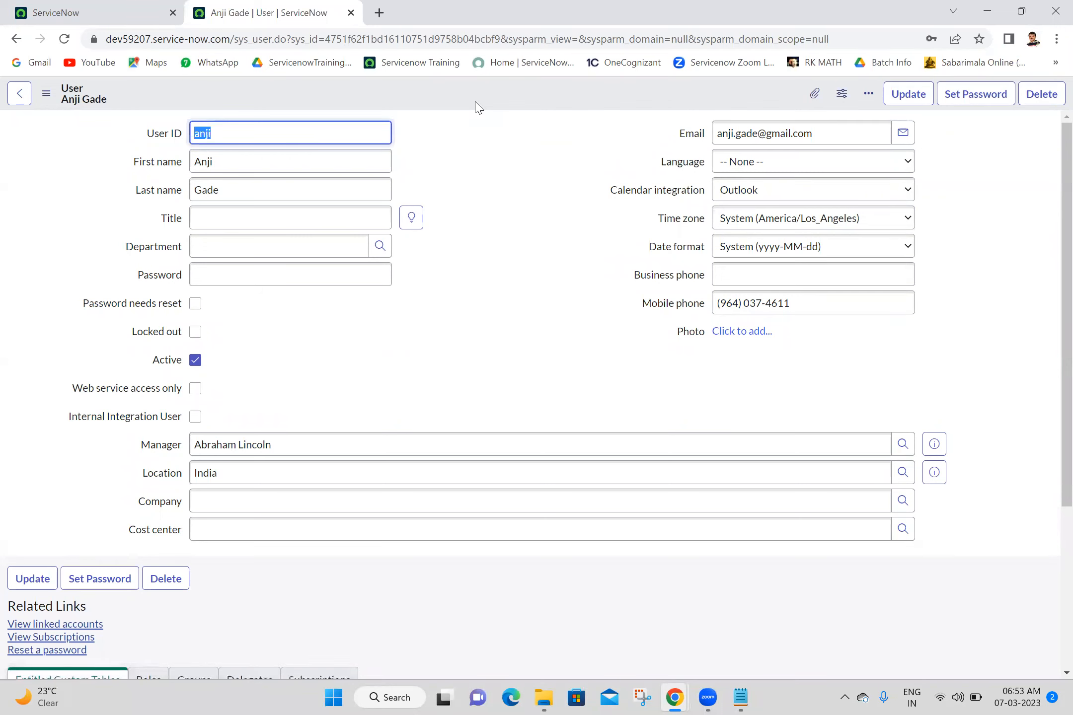
click(478, 107)
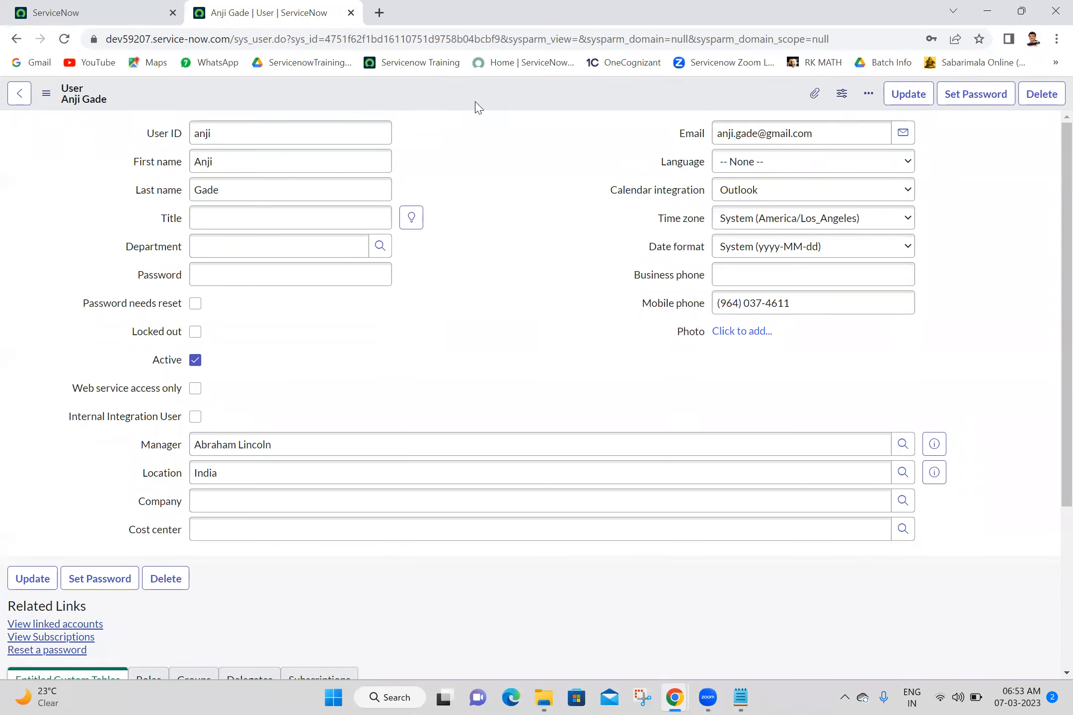
right_click(475, 102)
click(489, 114)
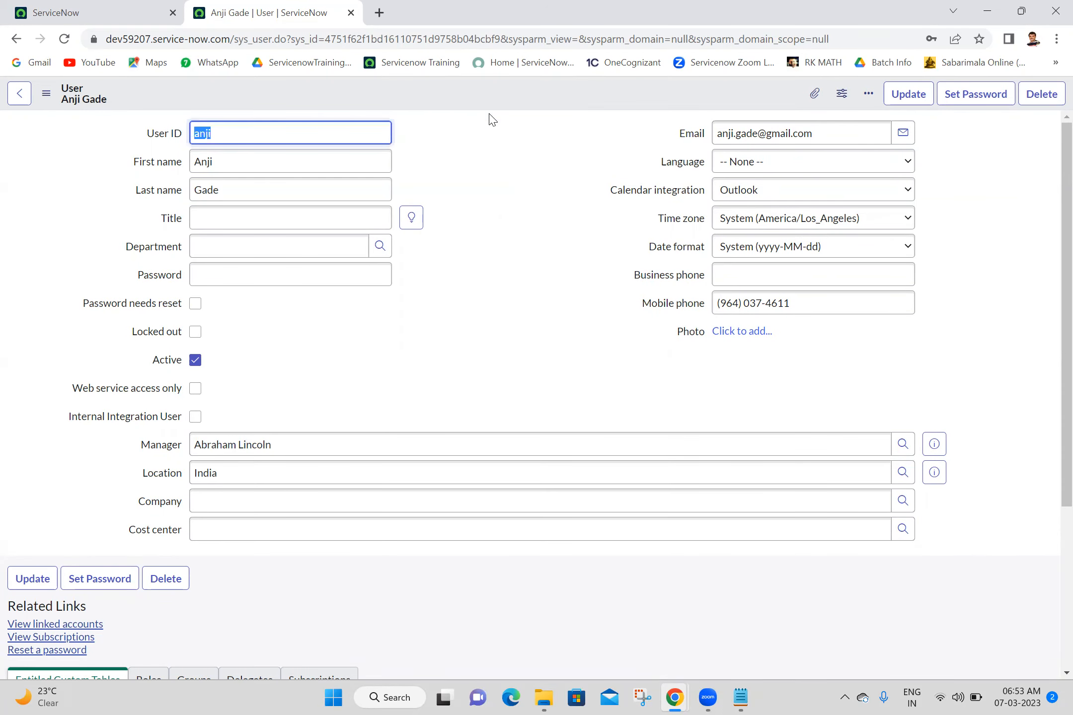
- Open User Administration > Users in a new tab using the navigator filter 'users'
click(351, 13)
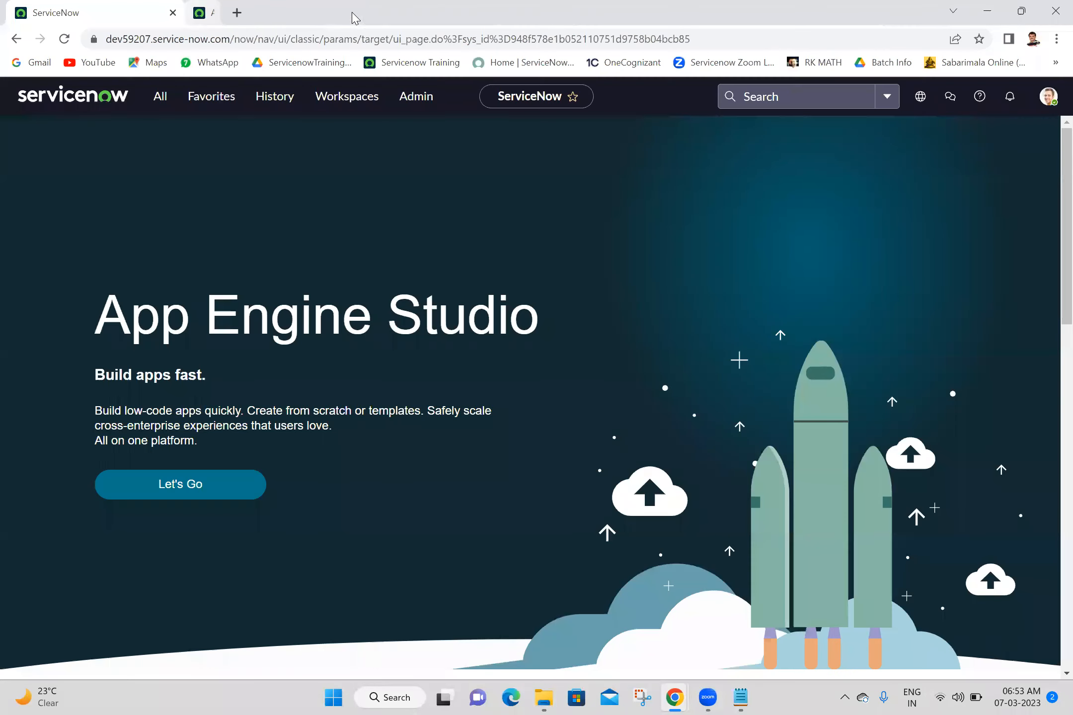
click(154, 99)
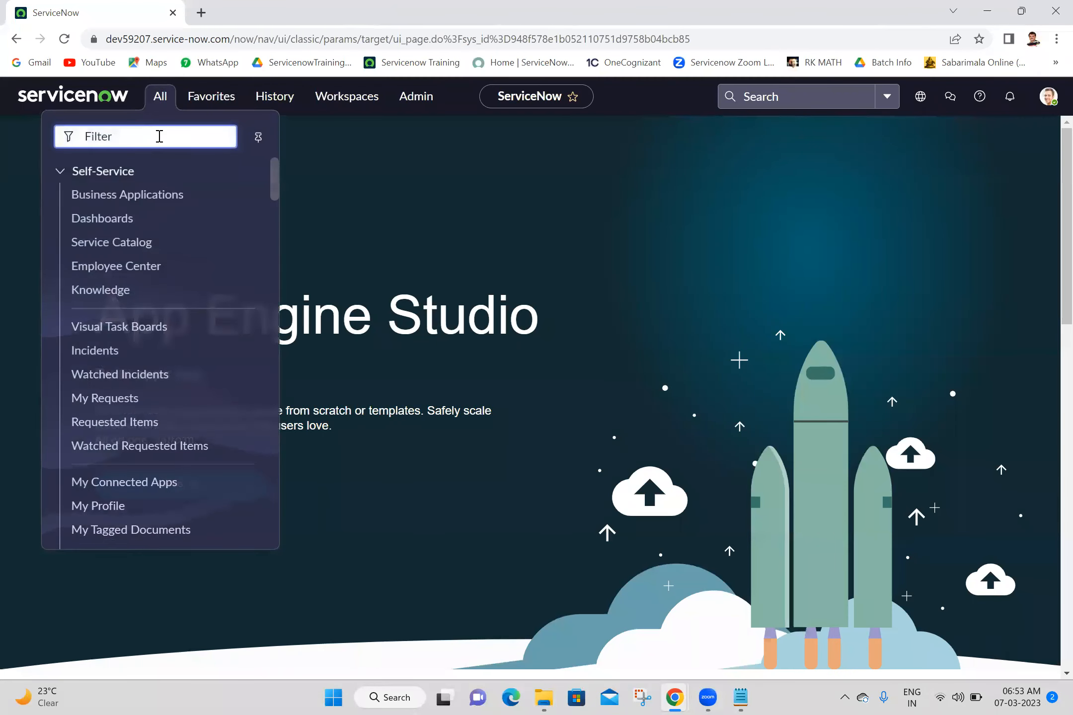
text(users)
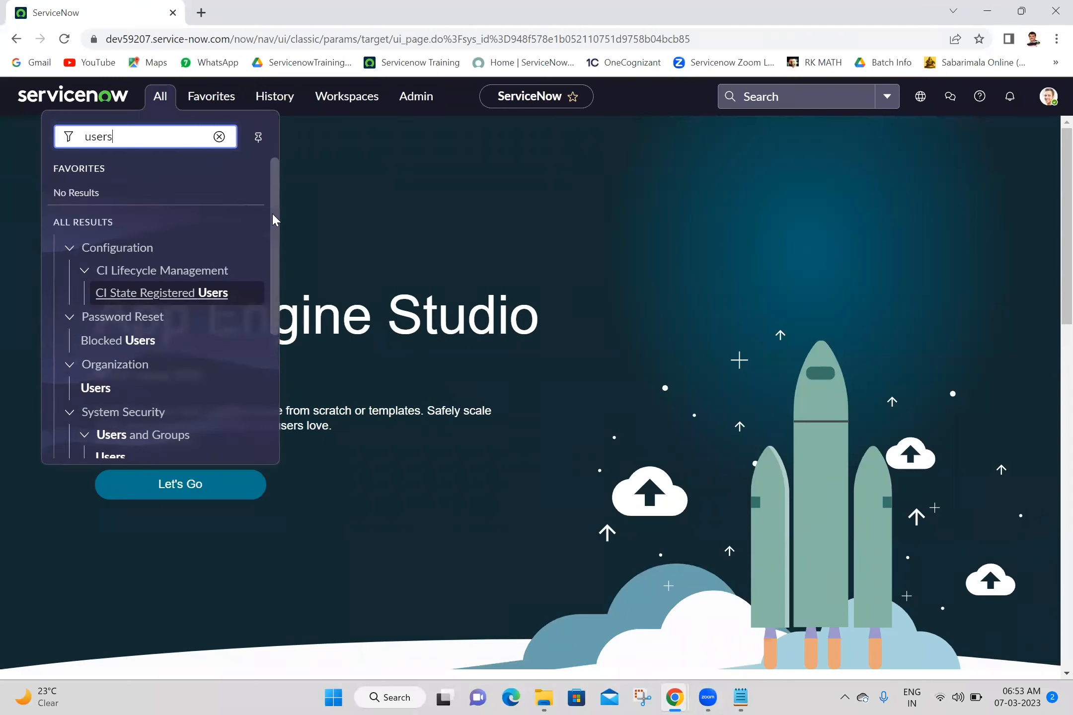
scroll(276, 218, down, 4)
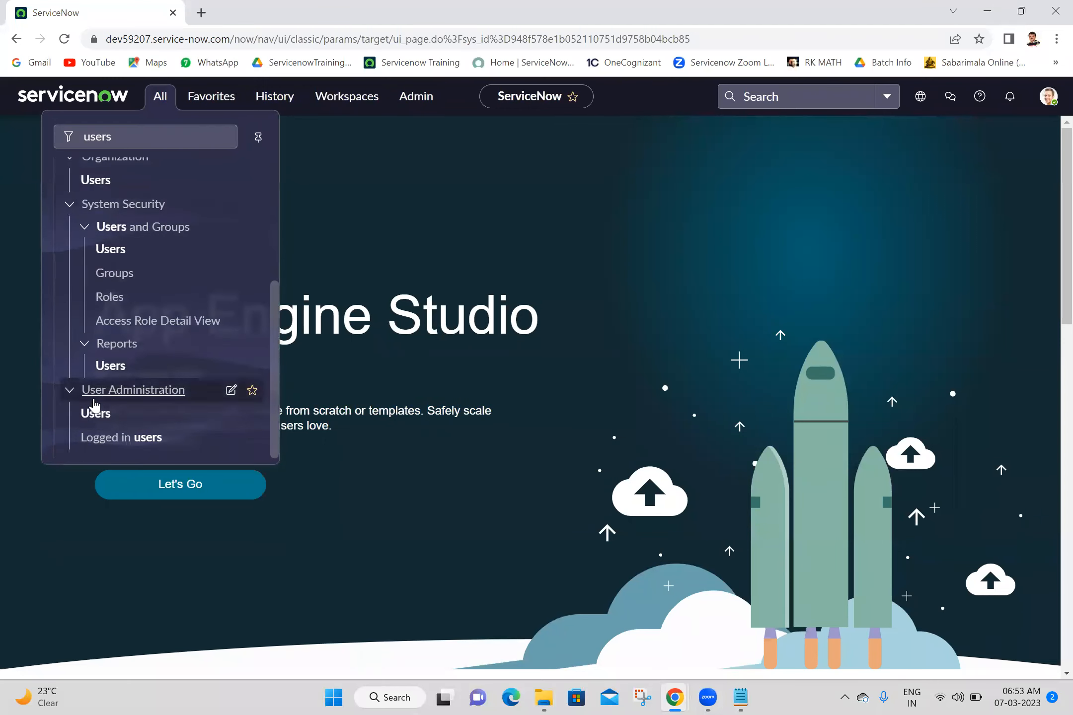
middle_click(96, 414)
click(301, 11)
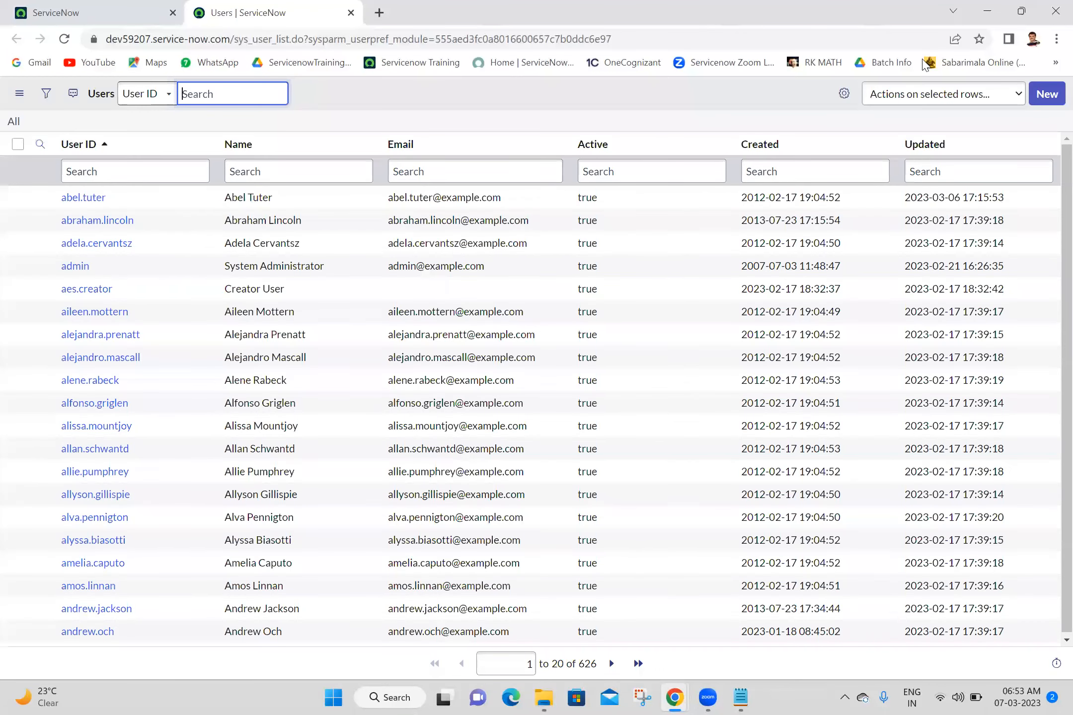
- Start a new user record and fill in the user ID and first name
click(1052, 98)
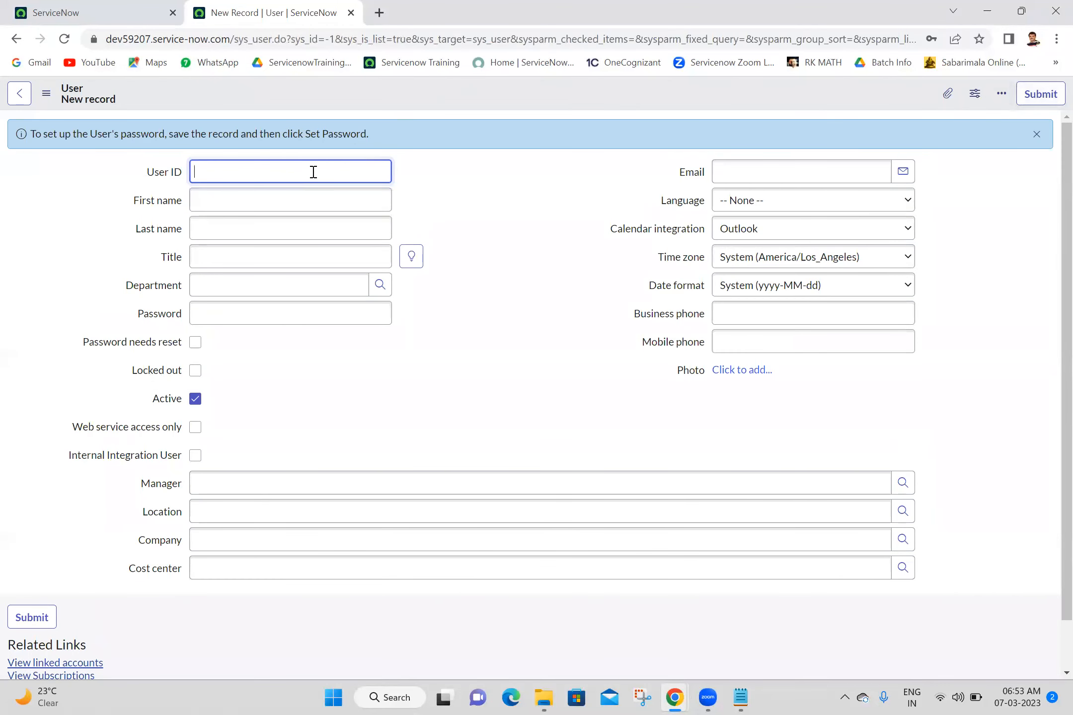
click(313, 171)
text(ashok)
click(272, 210)
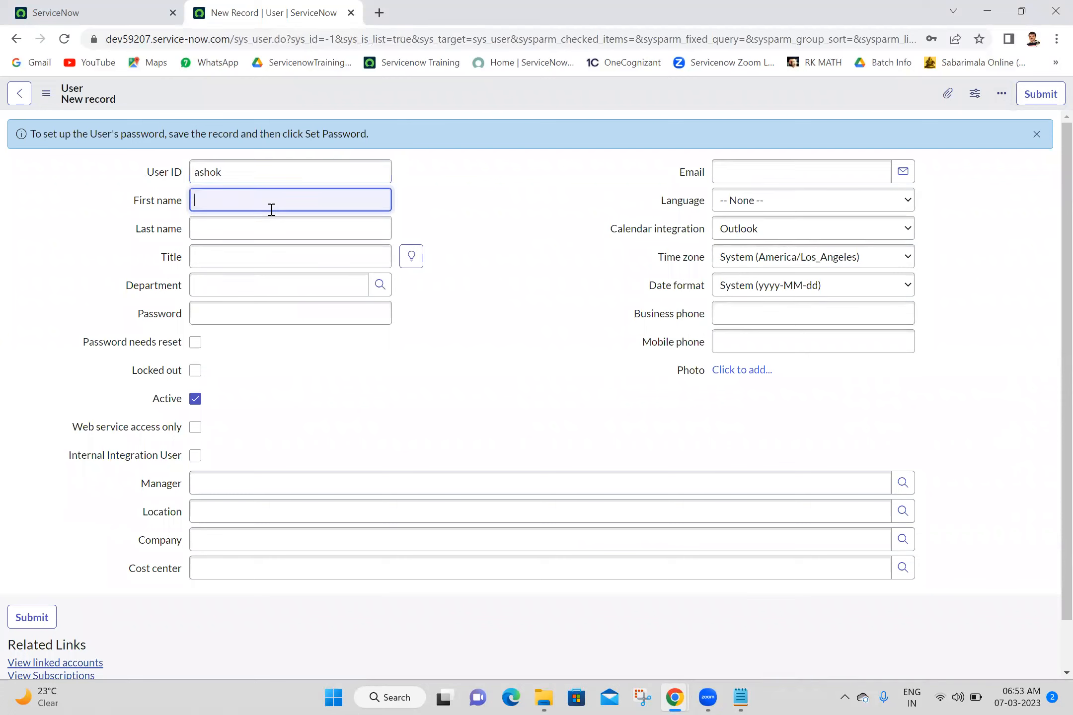
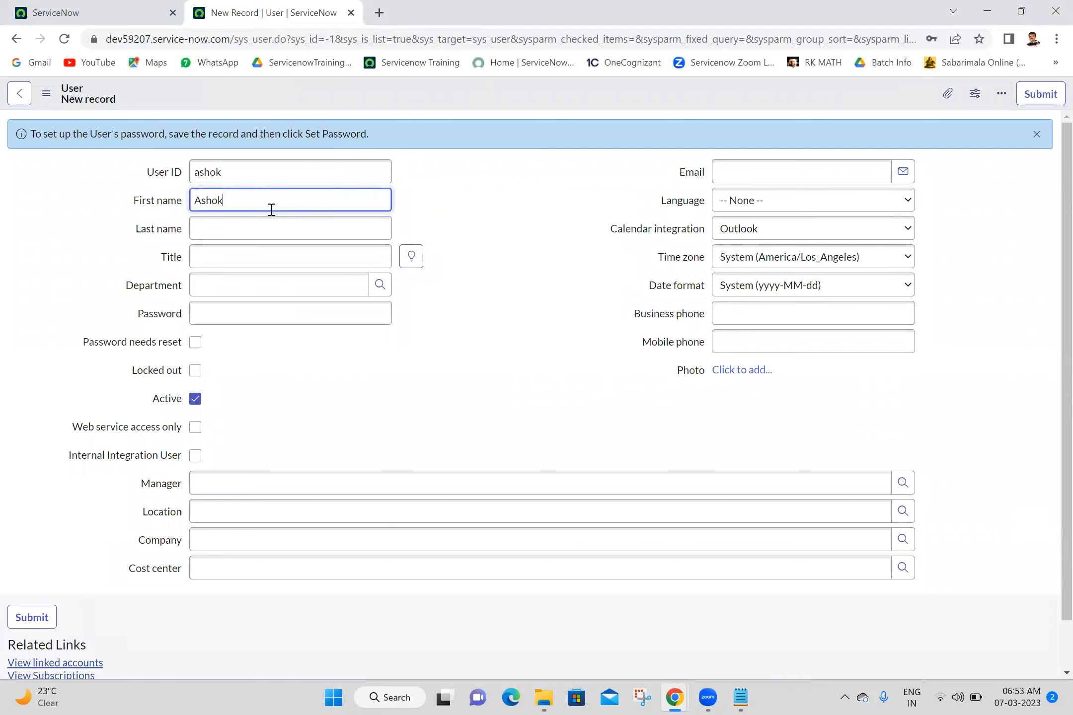
- Enter the new user's last name and password
click(275, 222)
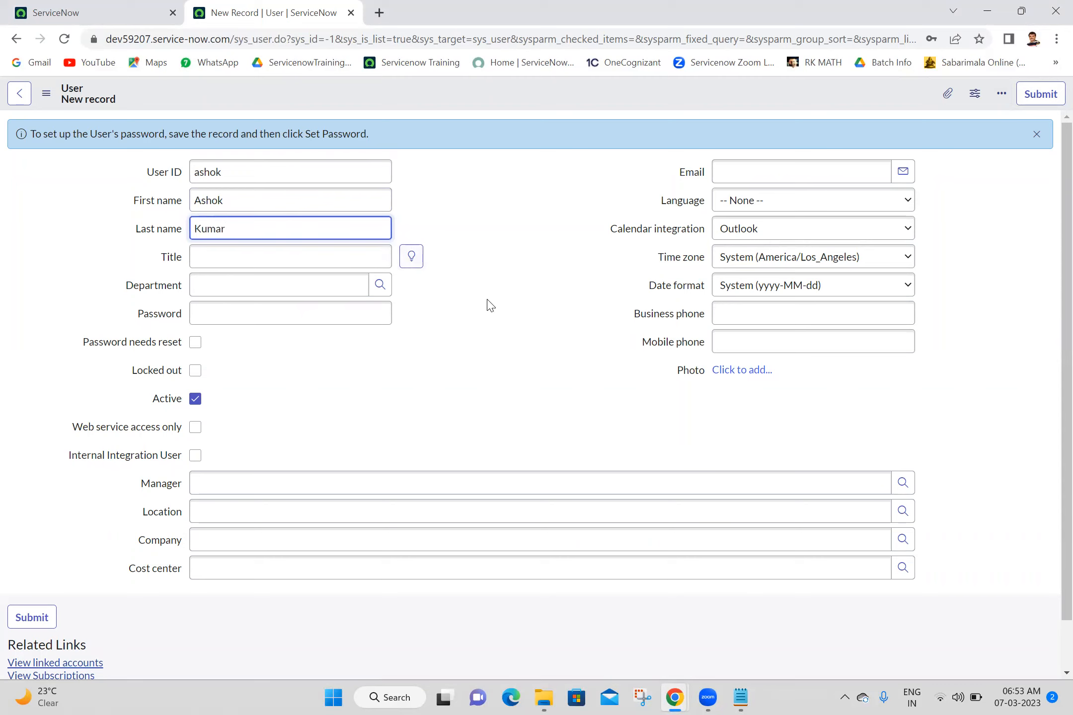
click(333, 310)
text(123456)
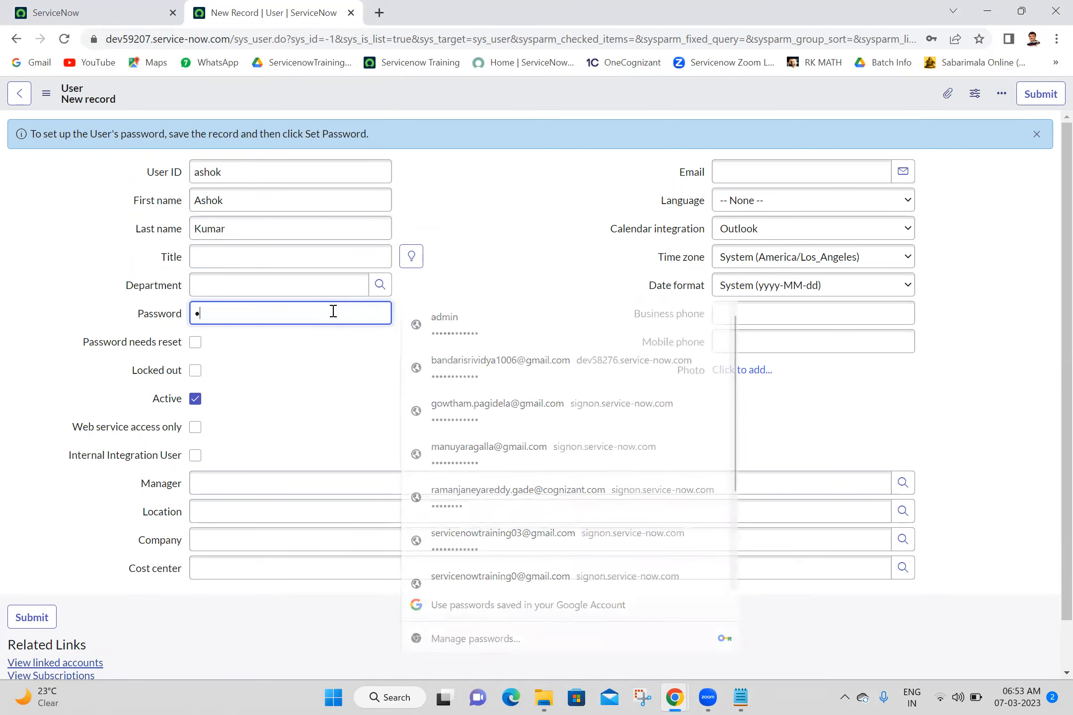
text(123456)
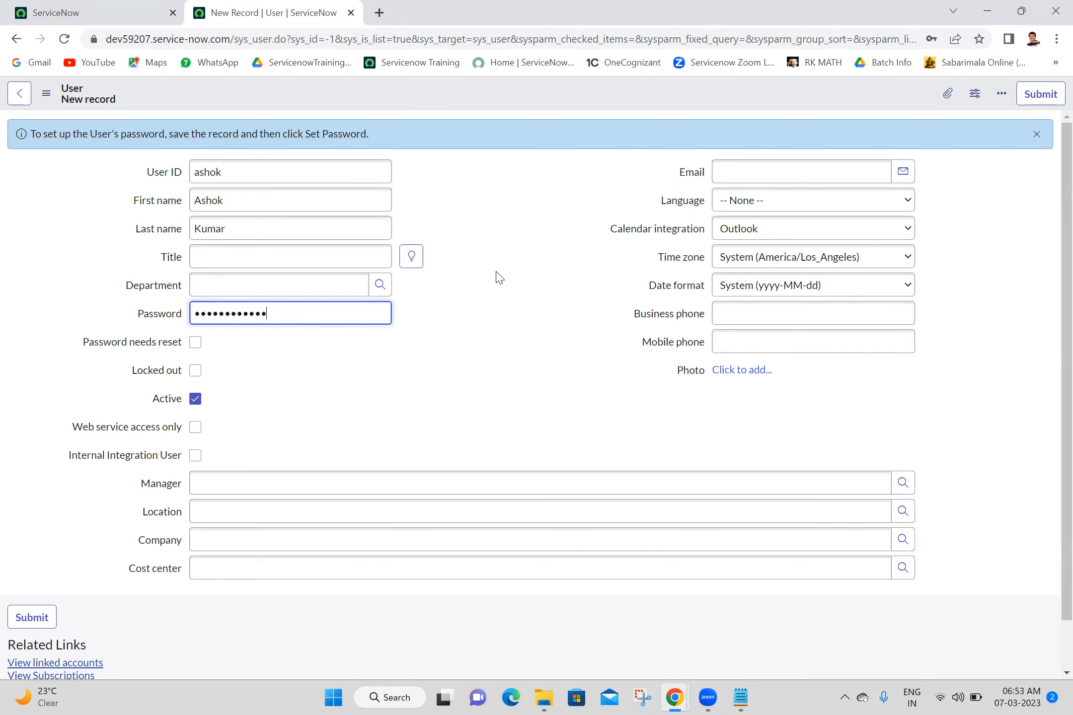
- Choose the suggested manager and begin entering the location with 'ina'
click(365, 482)
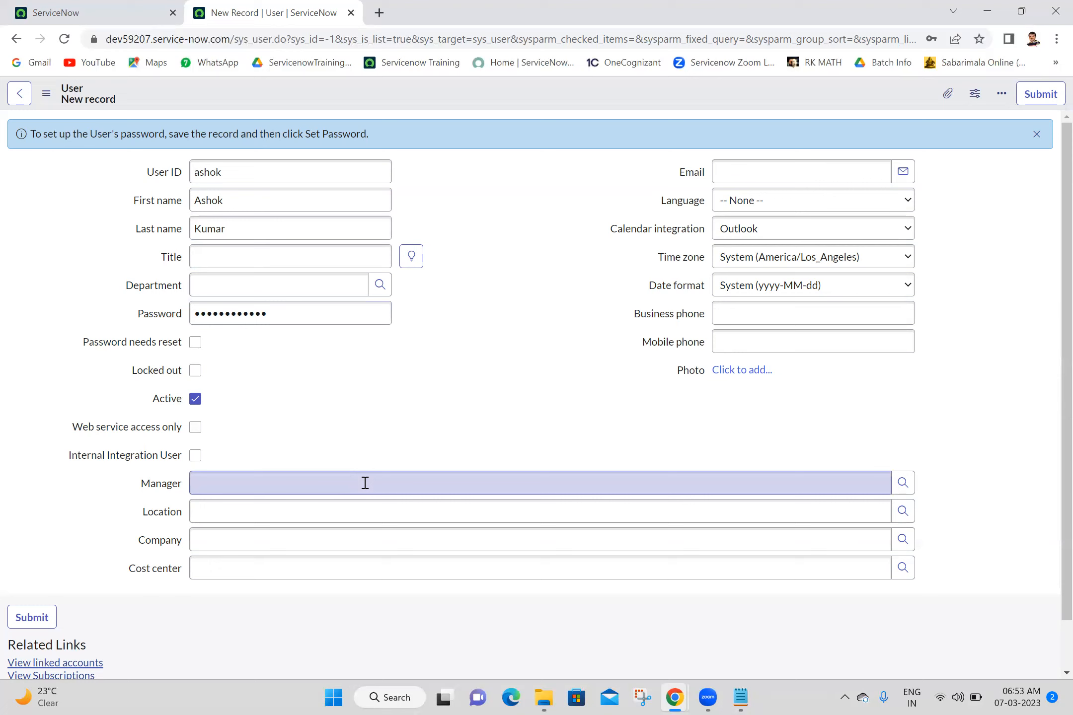
text(abel)
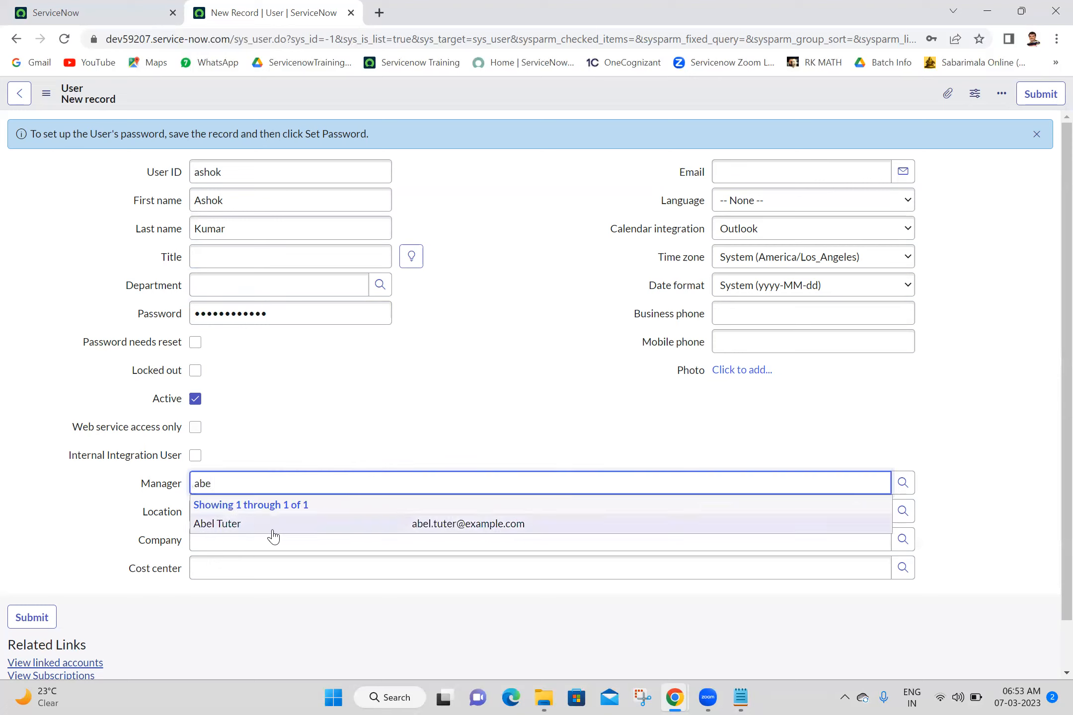
click(272, 523)
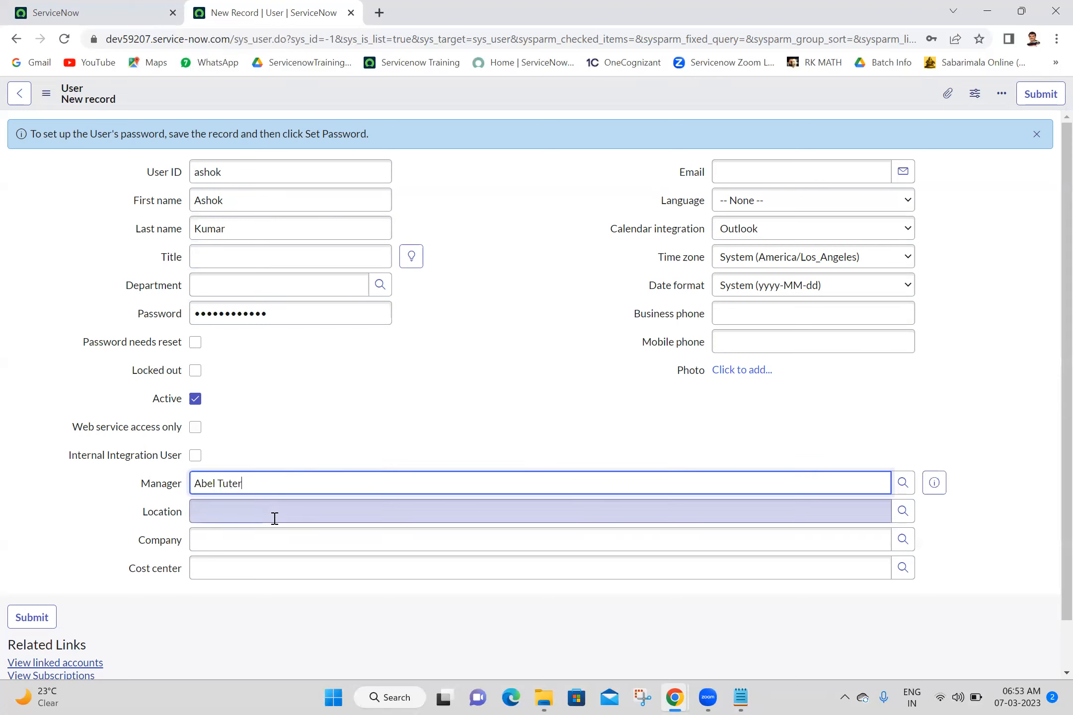
click(417, 511)
text(i)
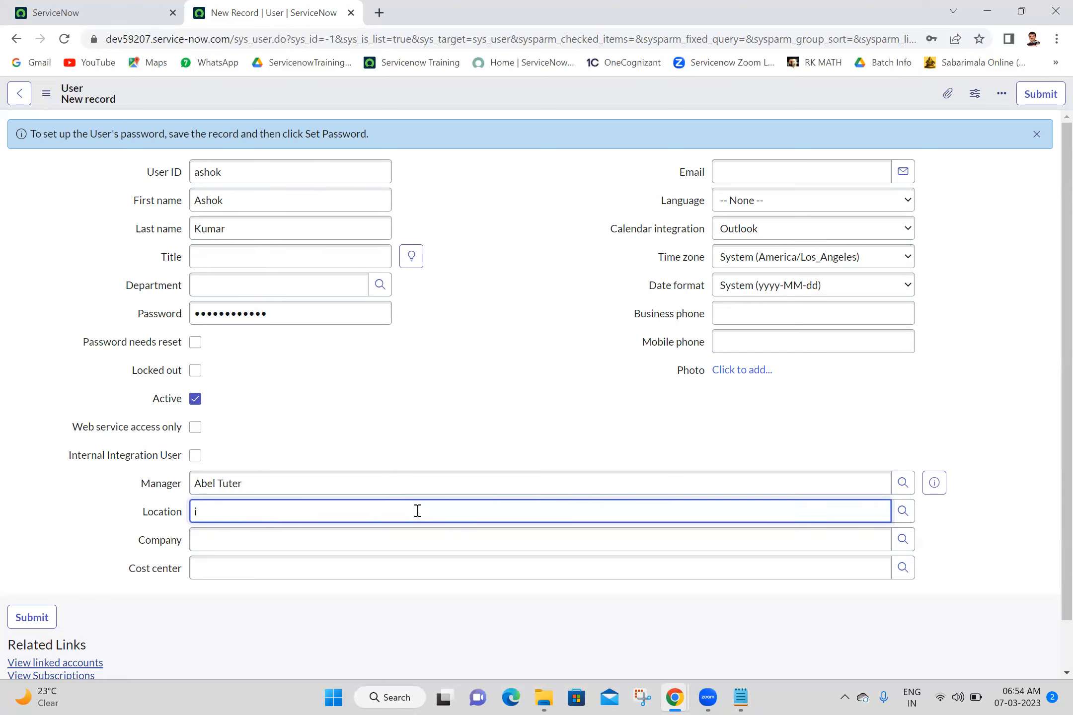
text(na)
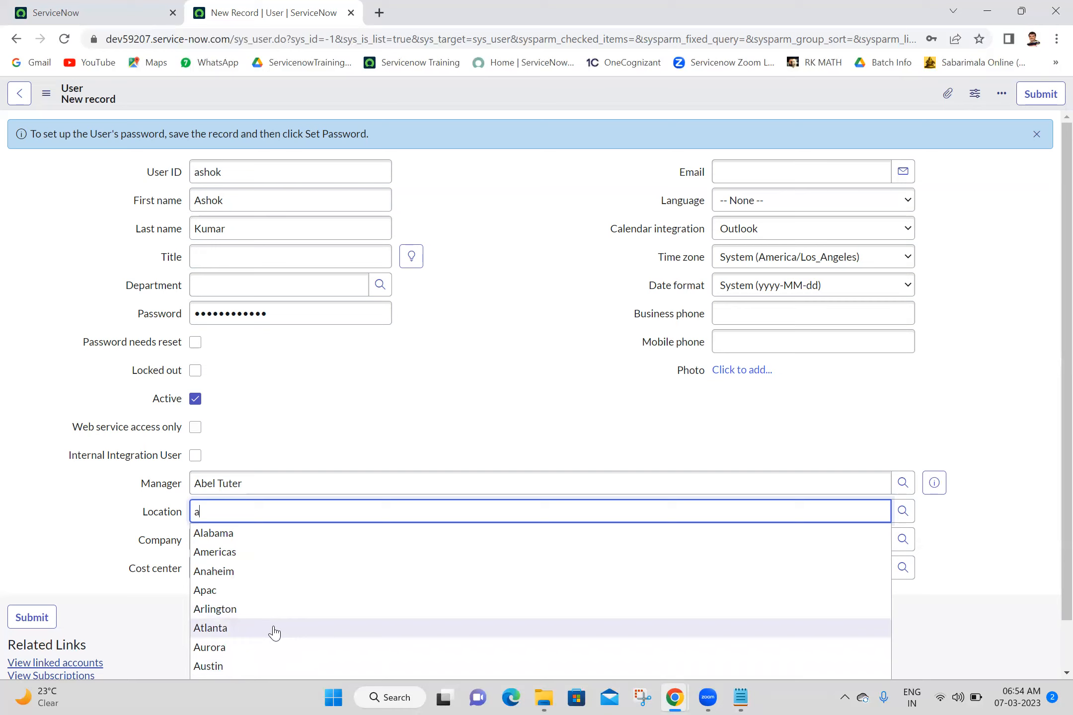
- Set Location to Apac and fill in the user's e-mail address and mobile phone number
click(279, 590)
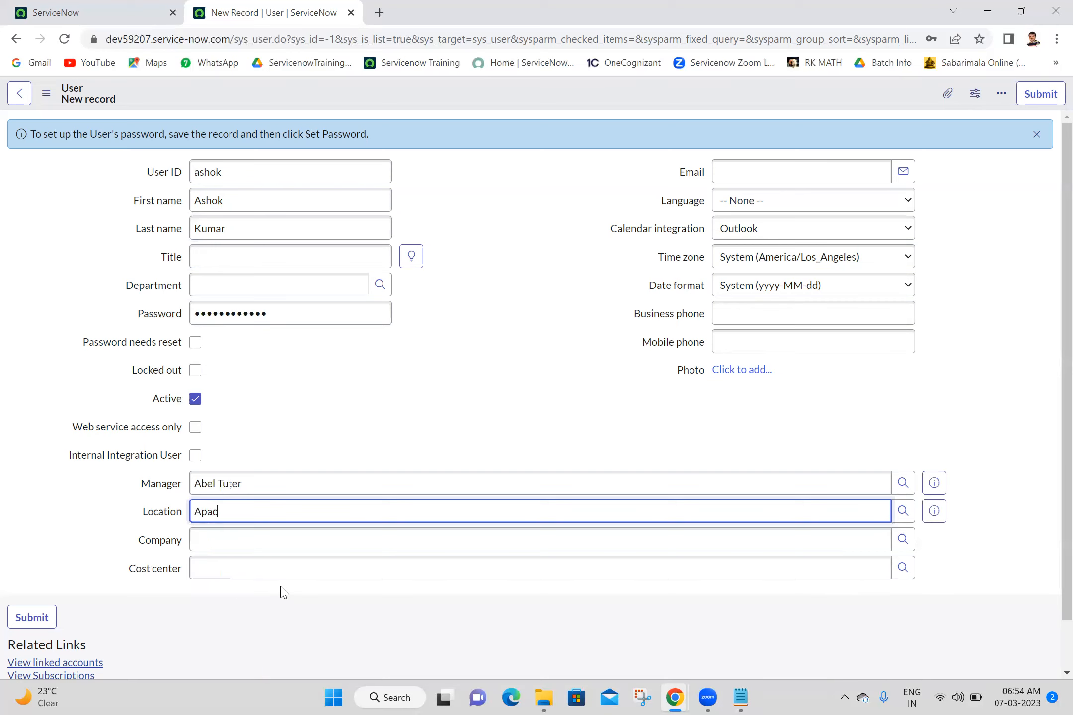
click(763, 174)
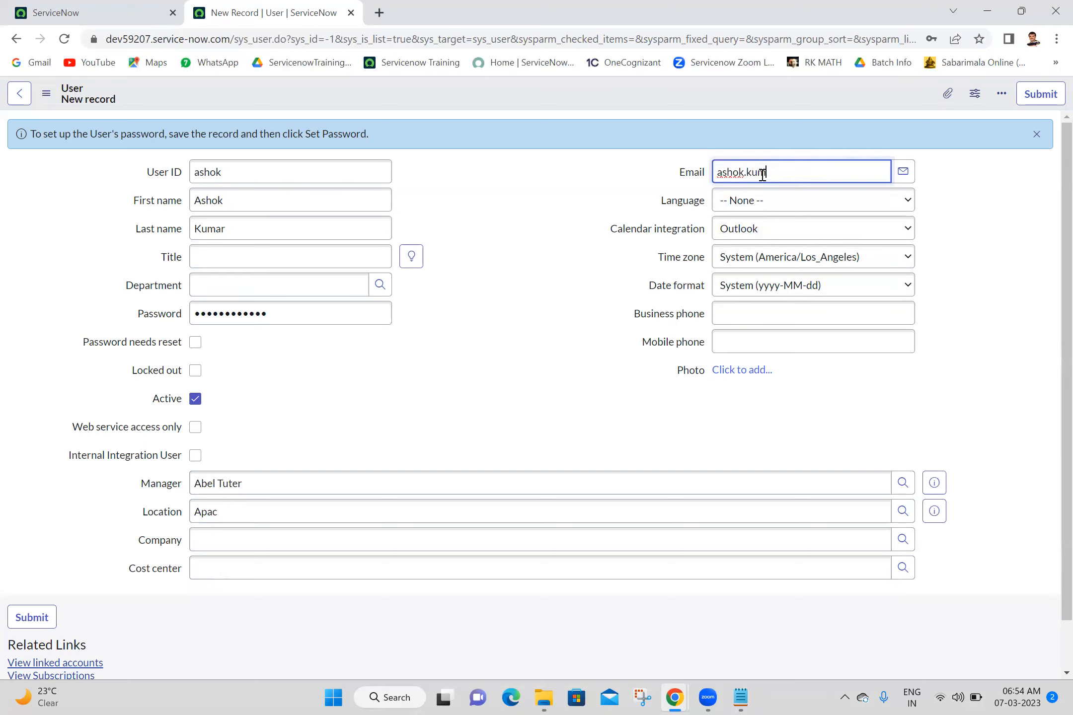
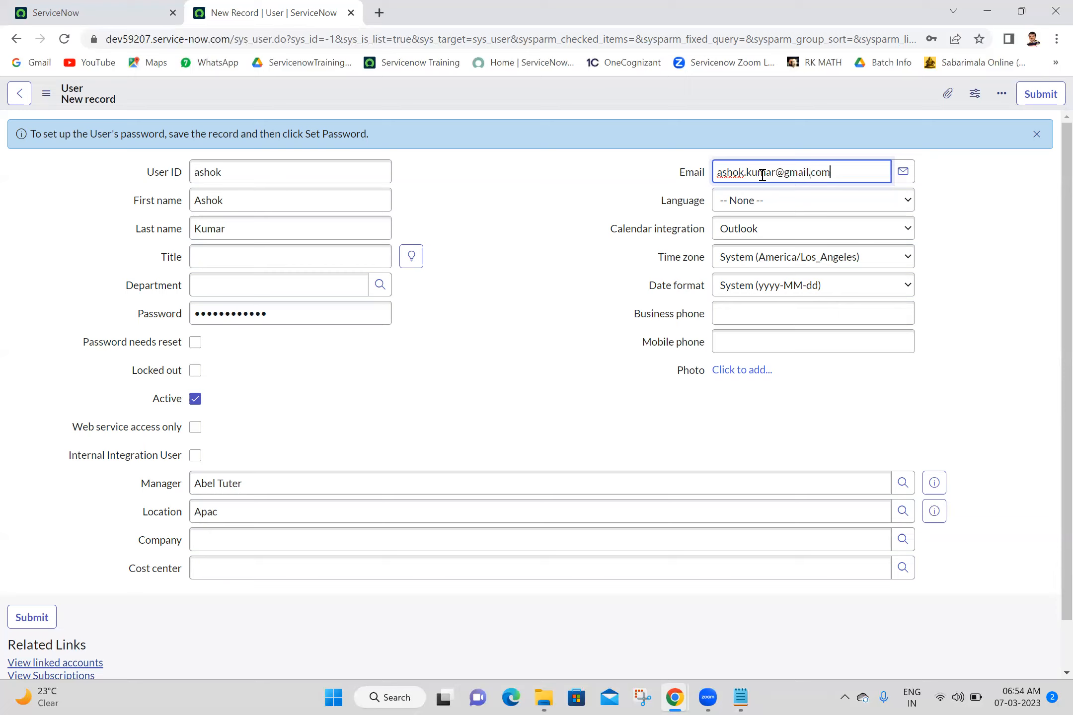
click(735, 343)
text(1)
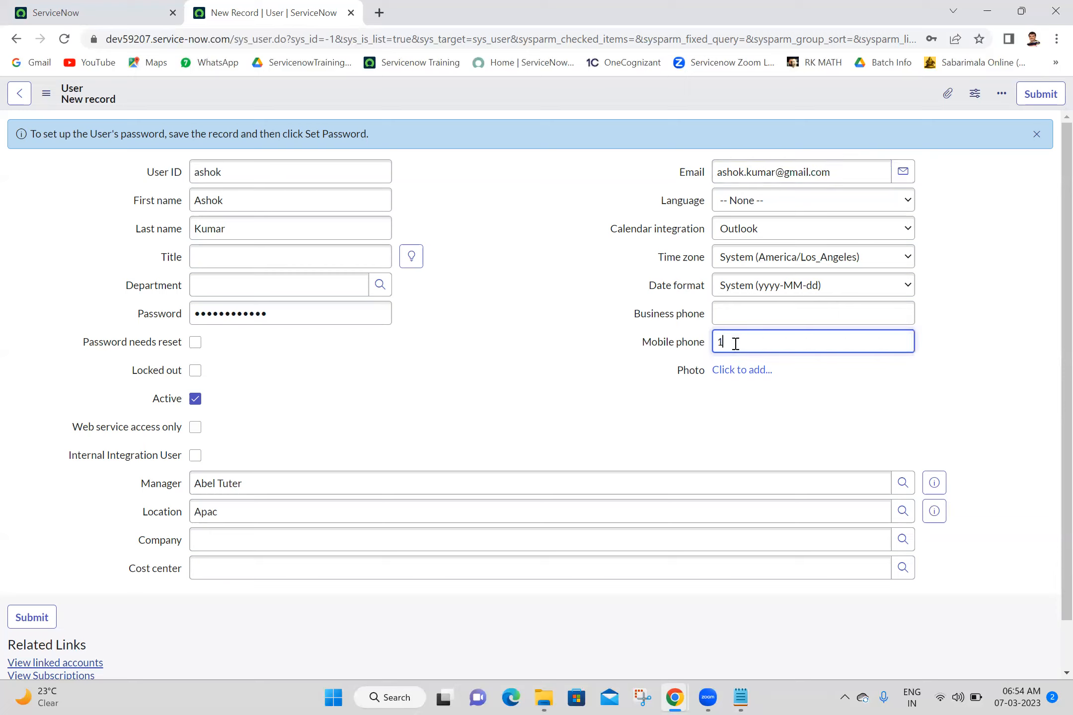
text(234567890)
click(491, 93)
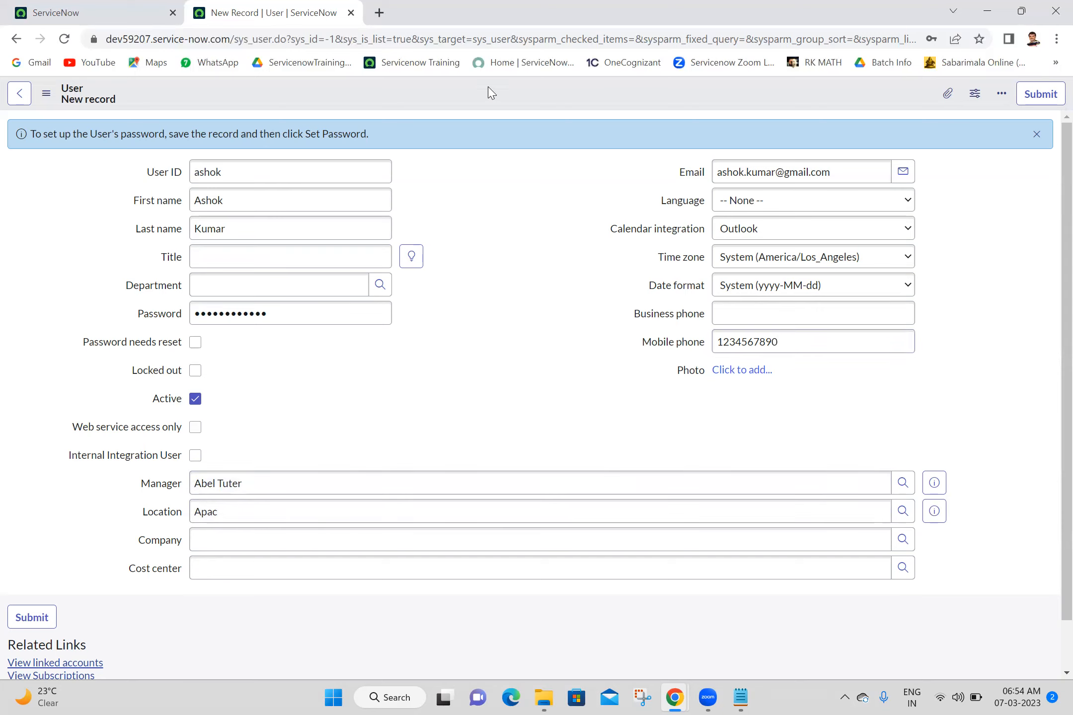
right_click(491, 93)
- Save the new user record, then log in as that user in the incognito window
click(501, 99)
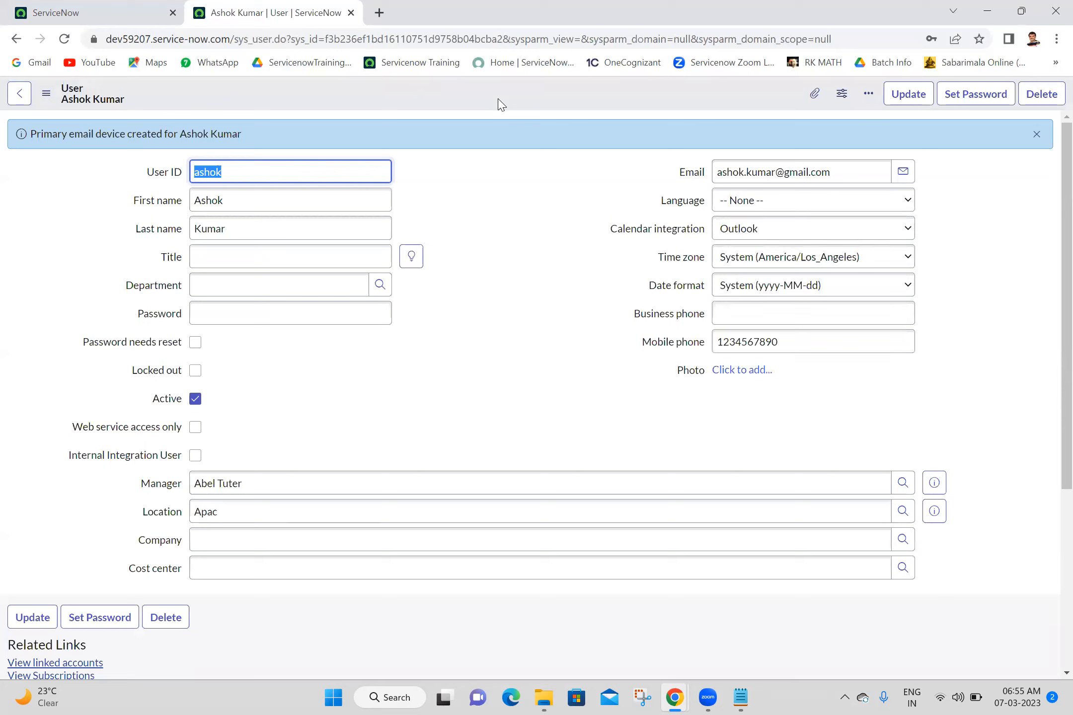
click(681, 697)
click(726, 592)
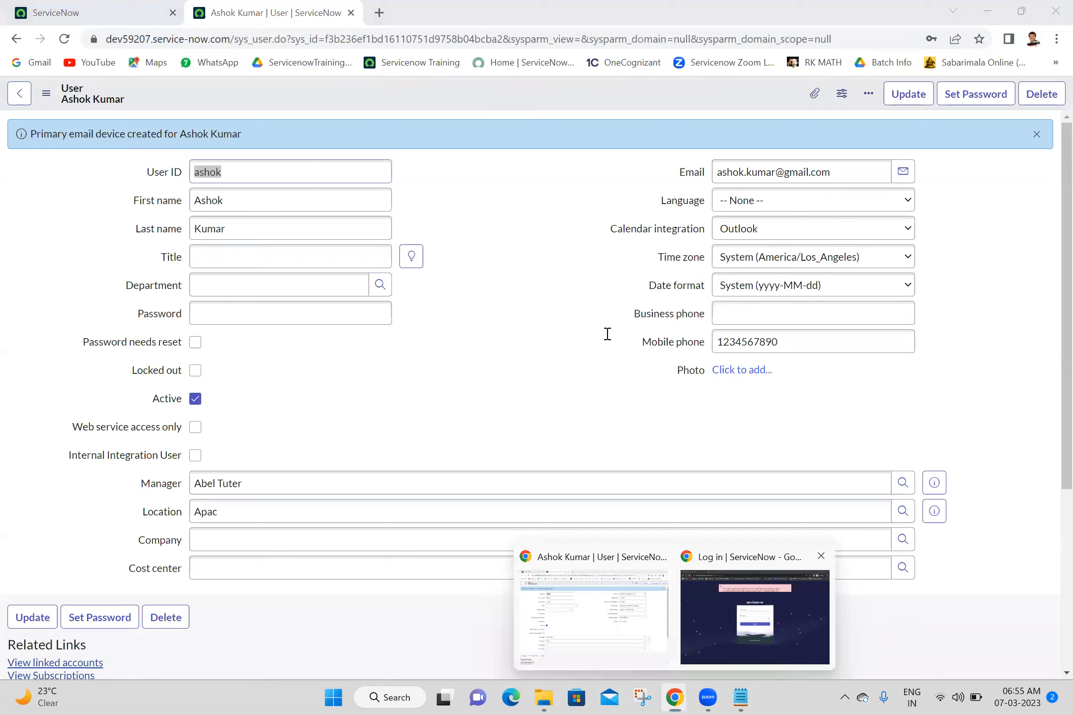
text(ashok)
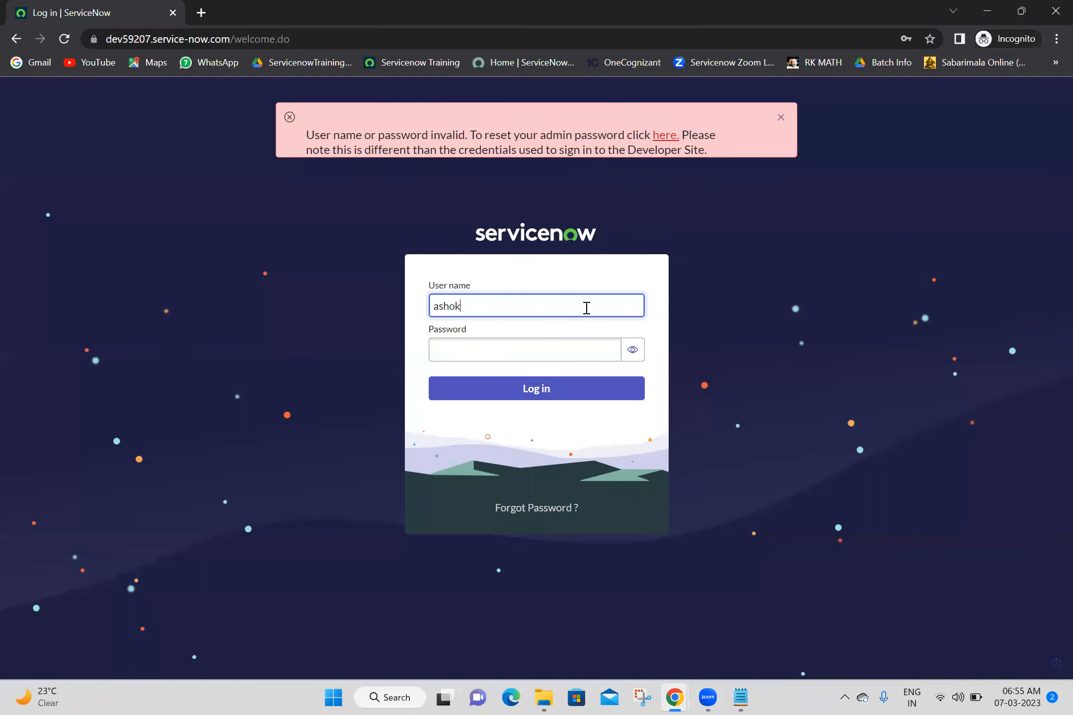
click(584, 346)
text(••••••••••••)
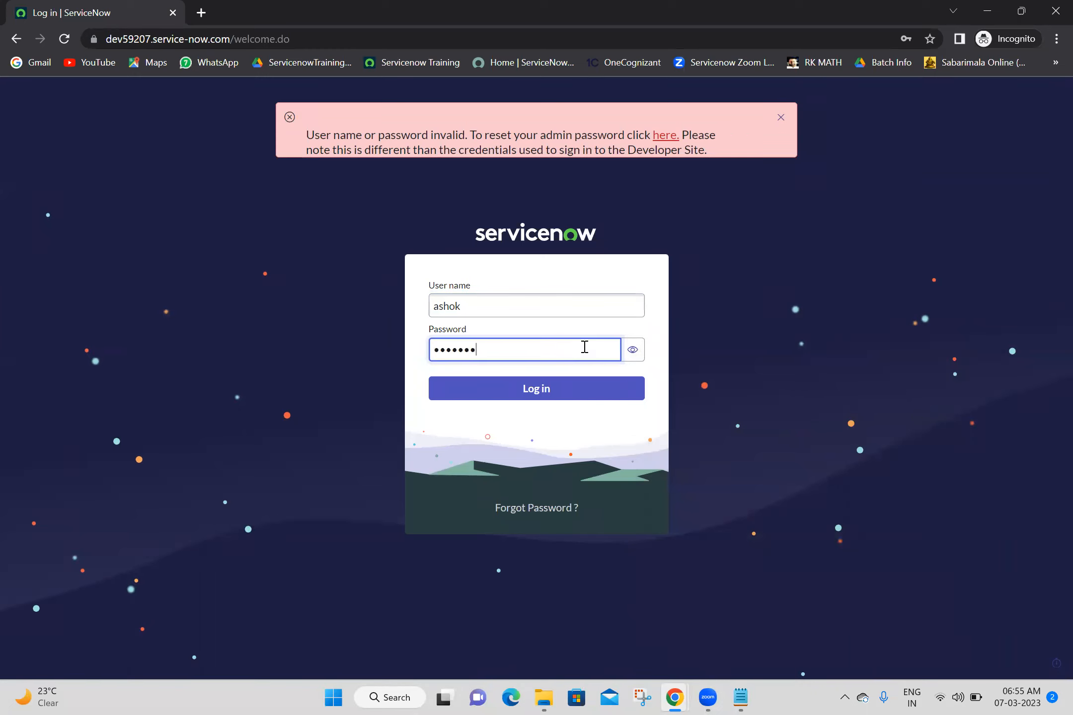
click(579, 394)
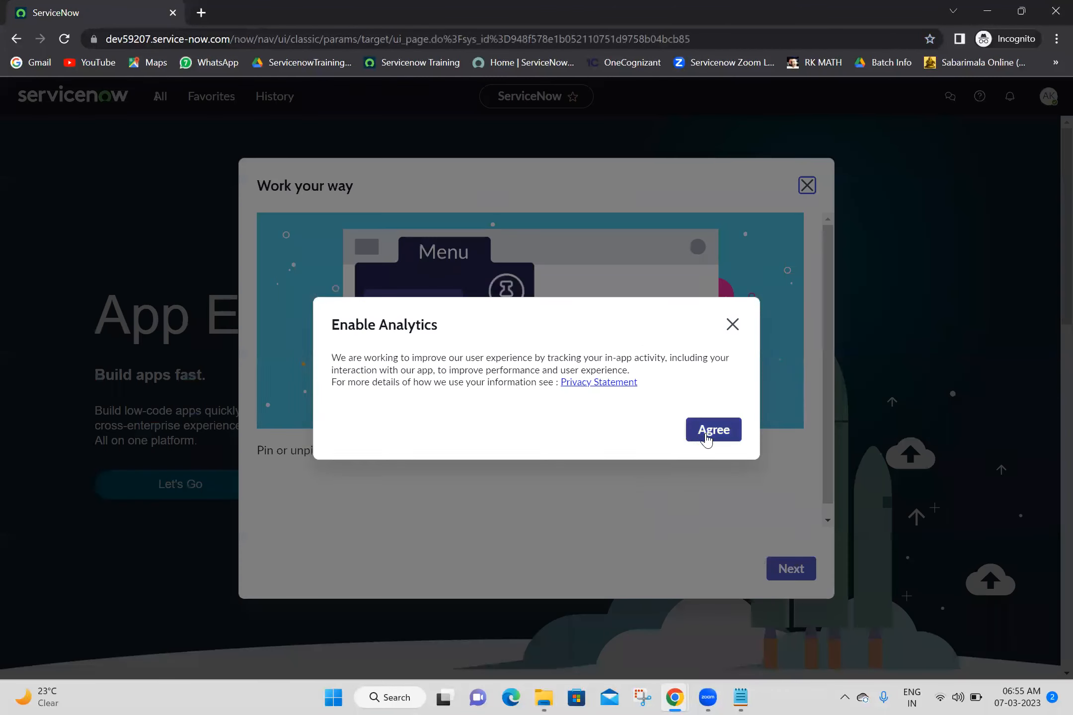
- Accept the analytics prompt, close the welcome tour, and log the new user out
click(709, 434)
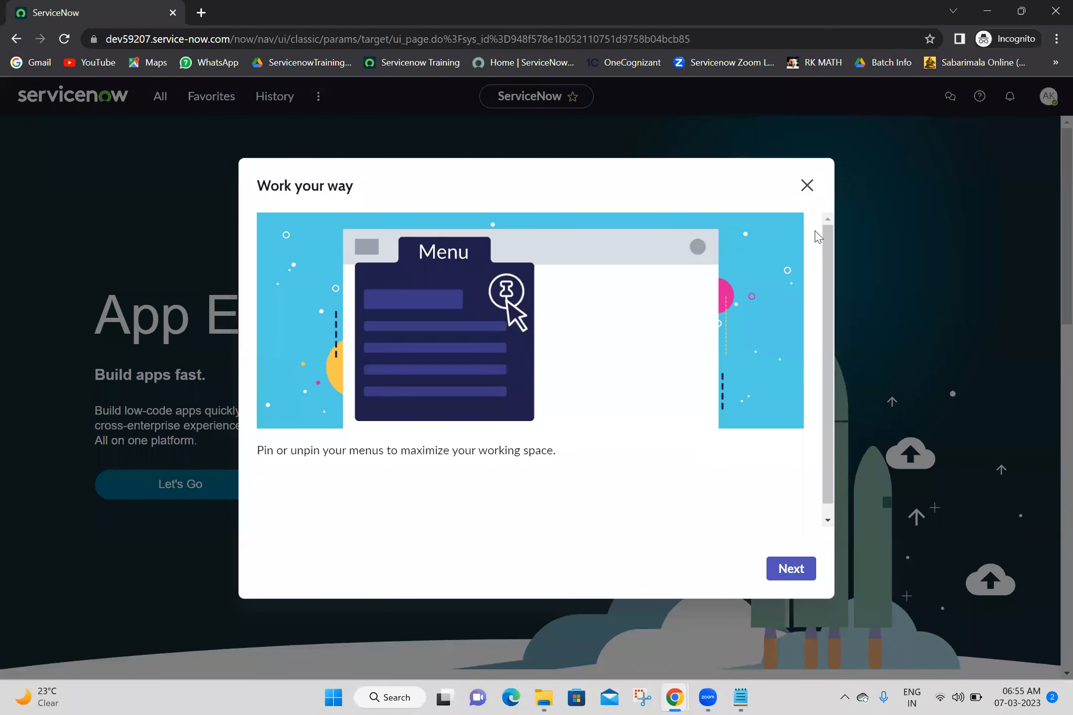
click(806, 186)
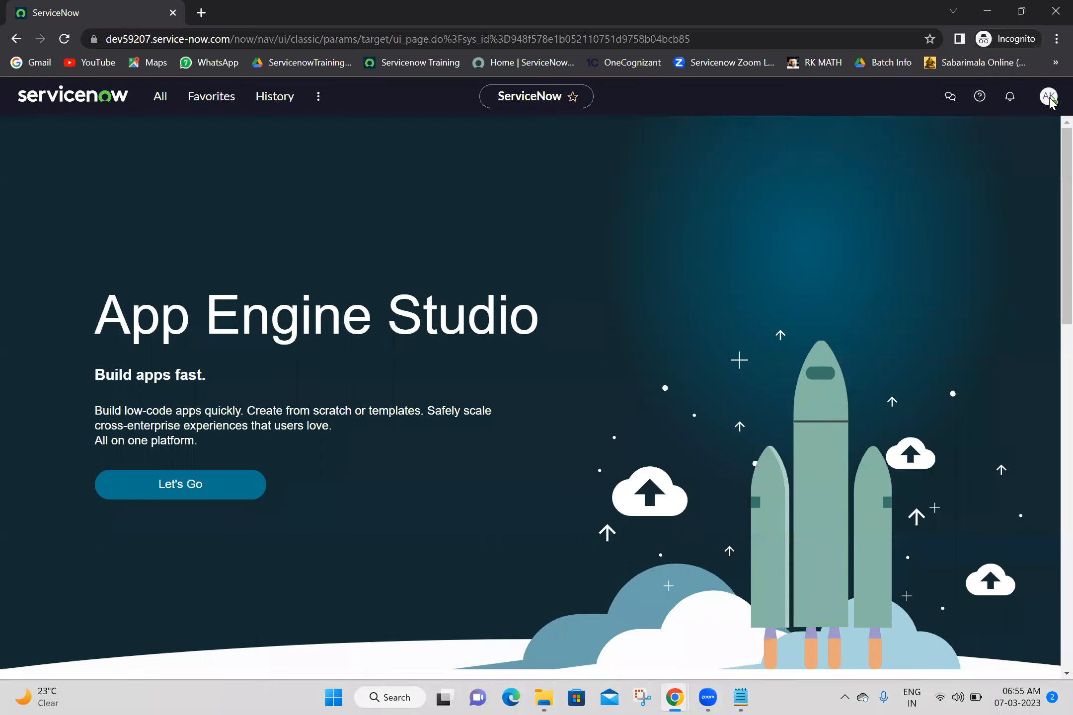
click(1048, 96)
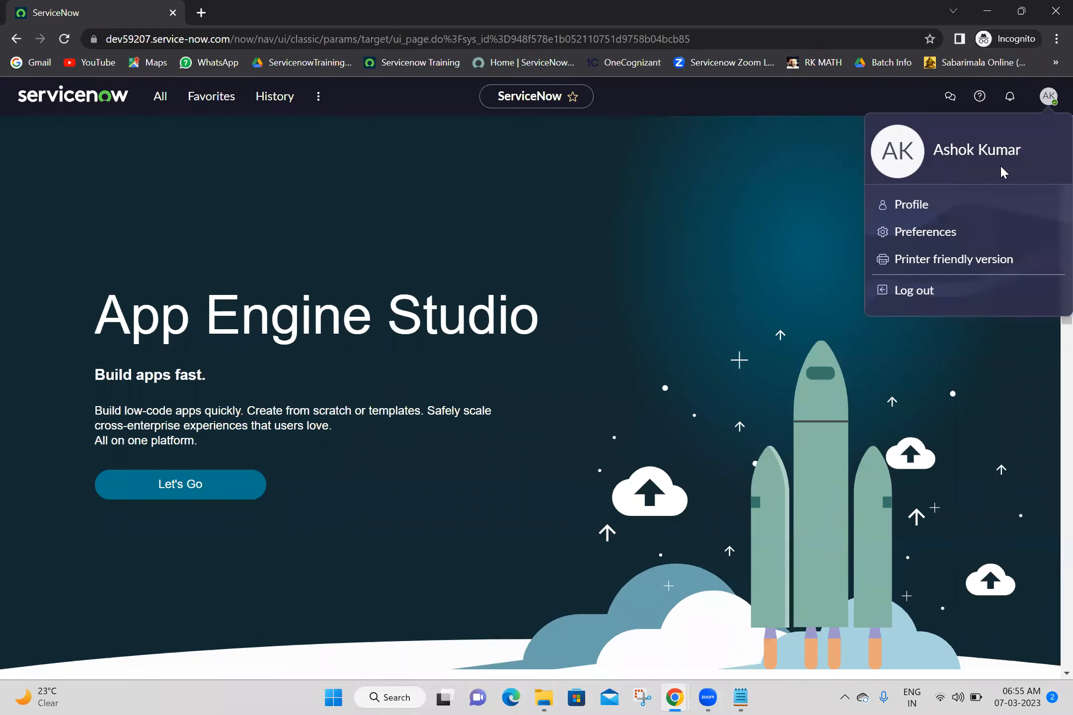
click(908, 292)
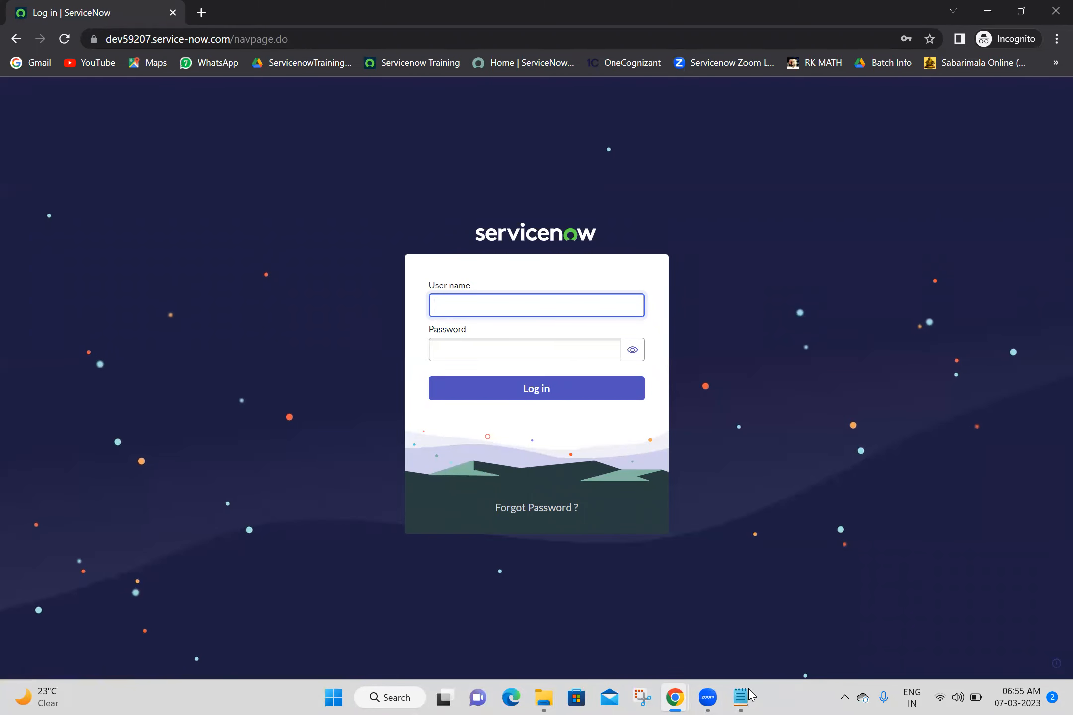
click(679, 697)
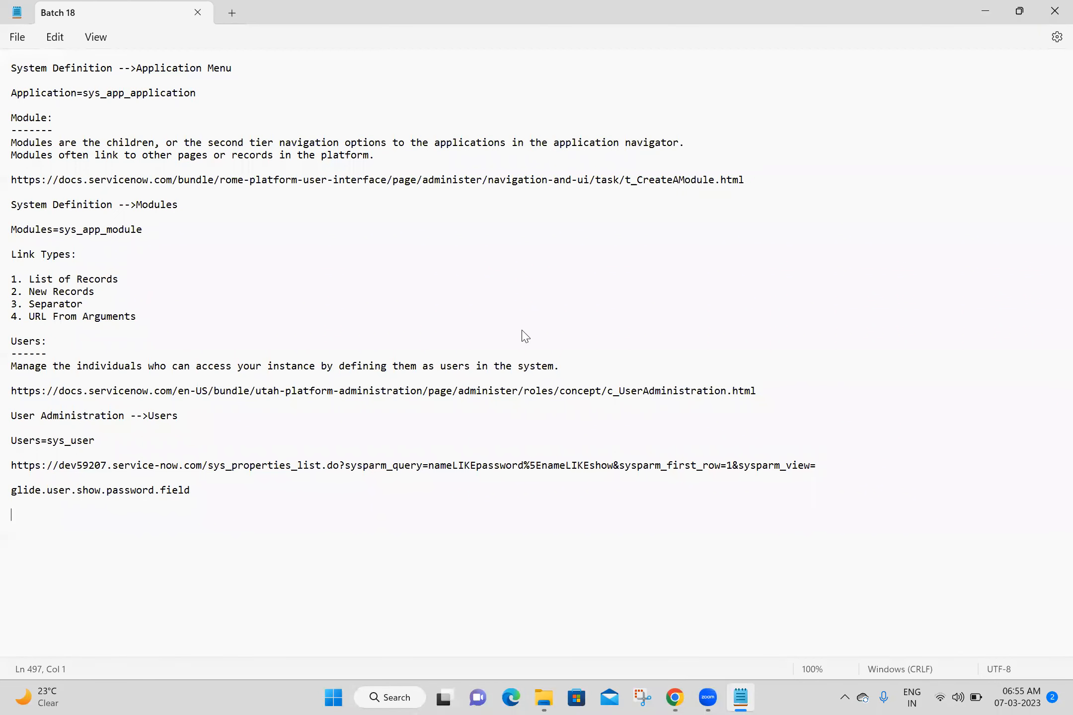
- Review the Batch 18 notes, then return to the browser showing the new user's record
key(alt+Tab)
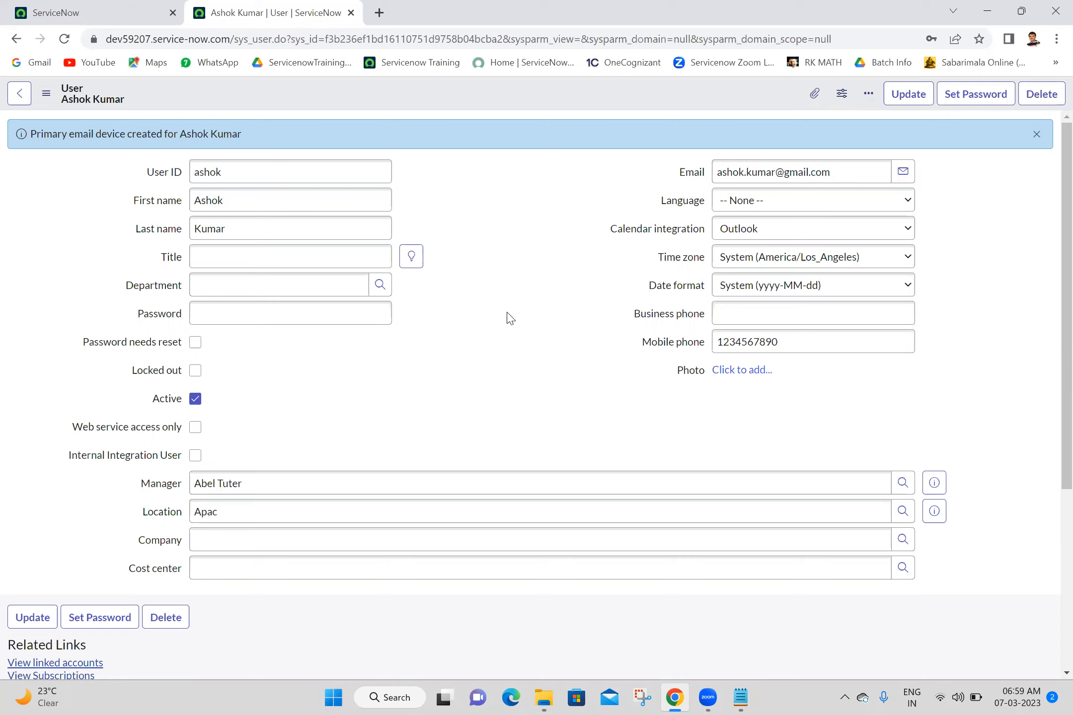
- Close the user record tab, reload the App Engine Studio home, and open the All navigator
click(334, 1)
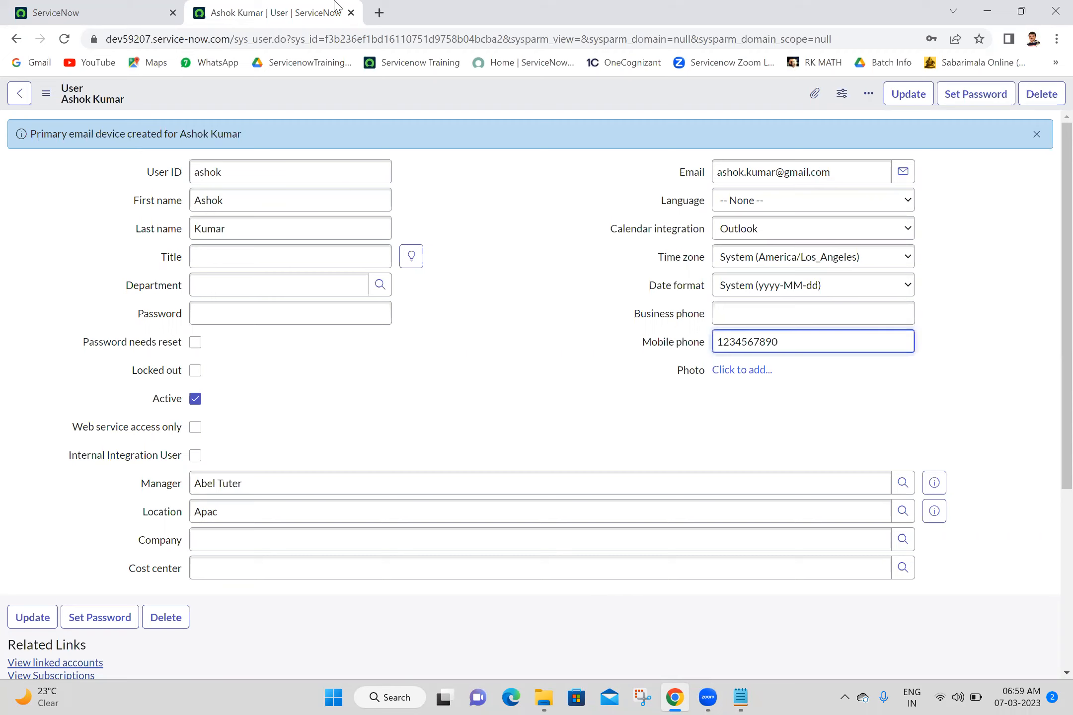
click(351, 13)
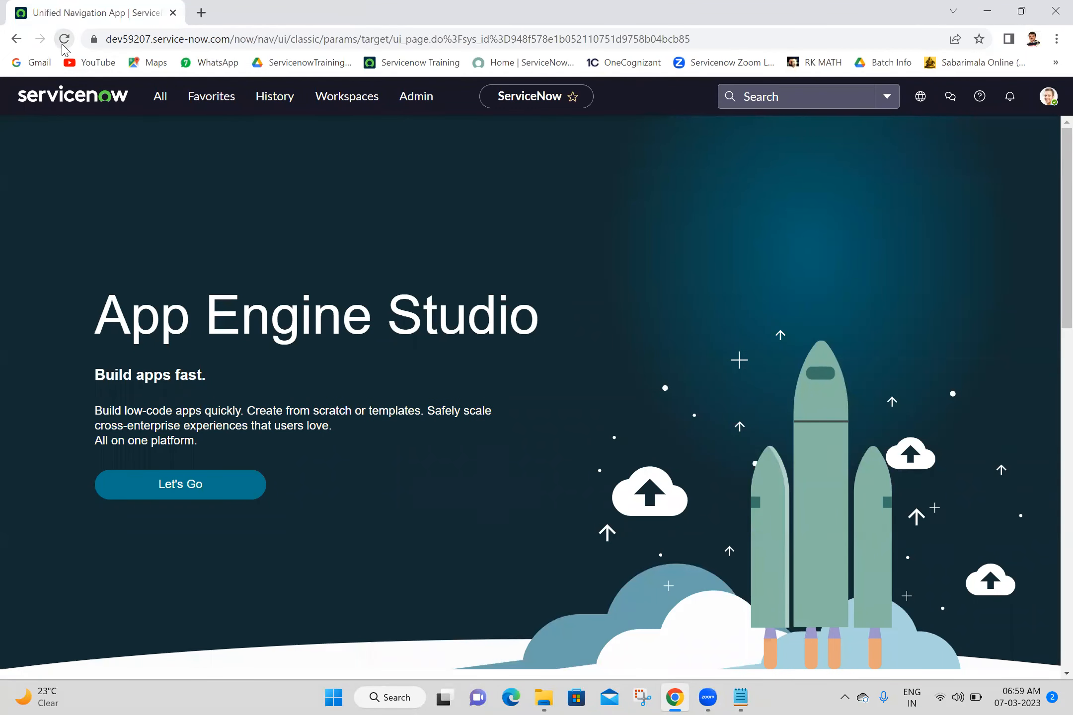
click(63, 40)
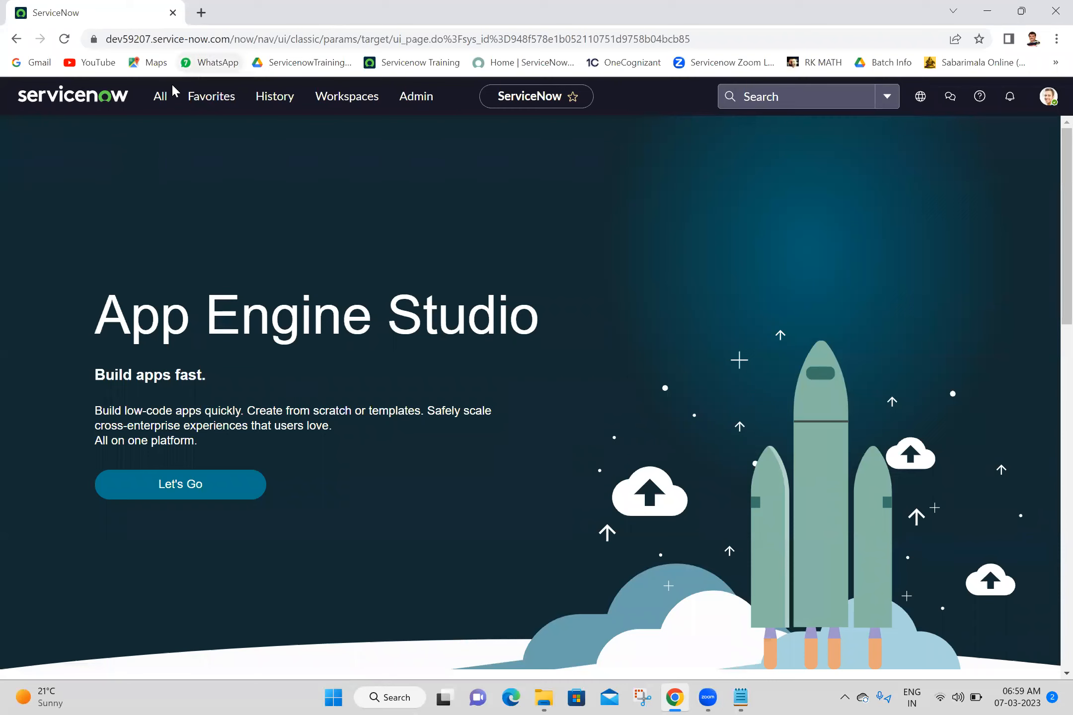
click(166, 97)
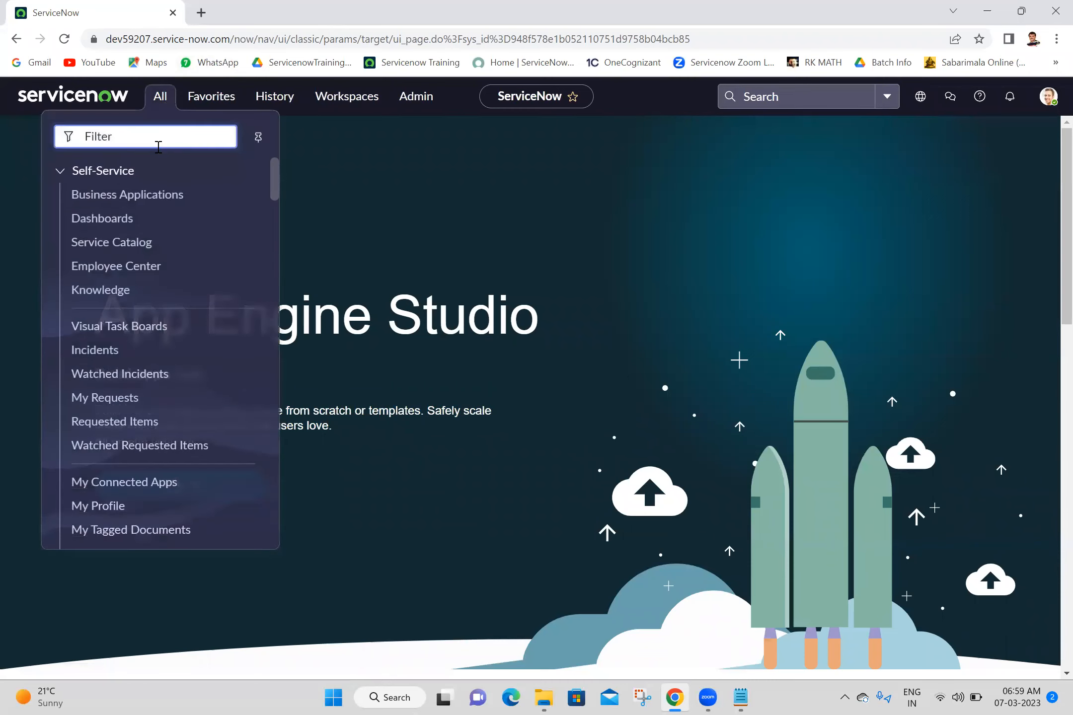
text(my firs)
key(BackSpace)
key(BackSpace)
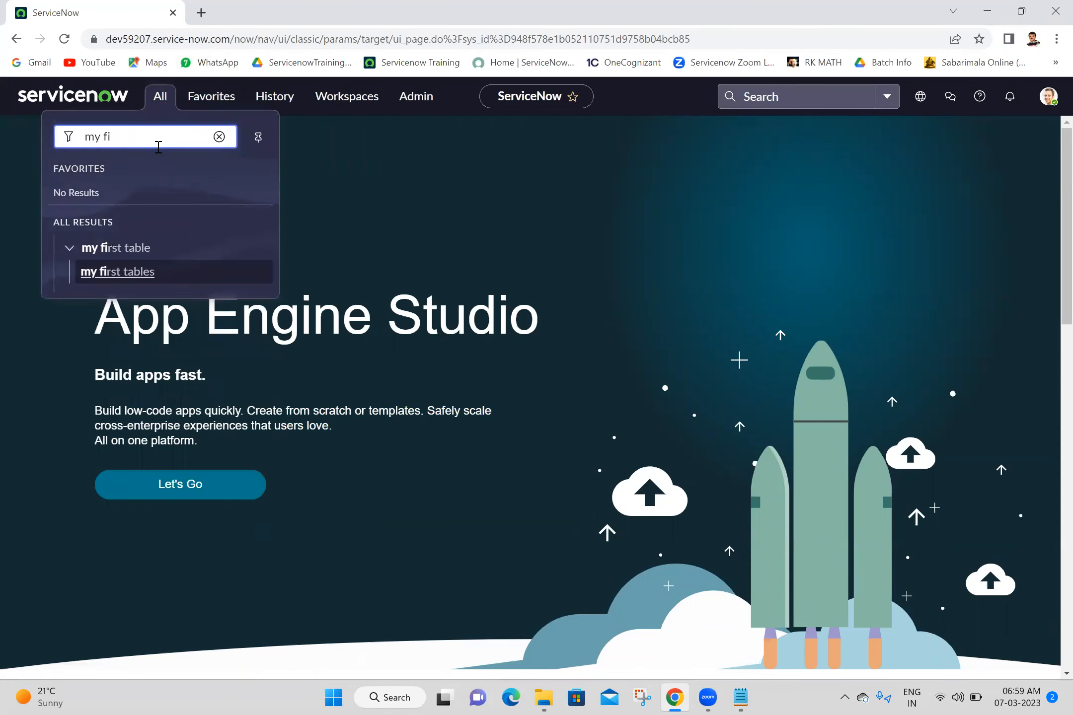
key(BackSpace)
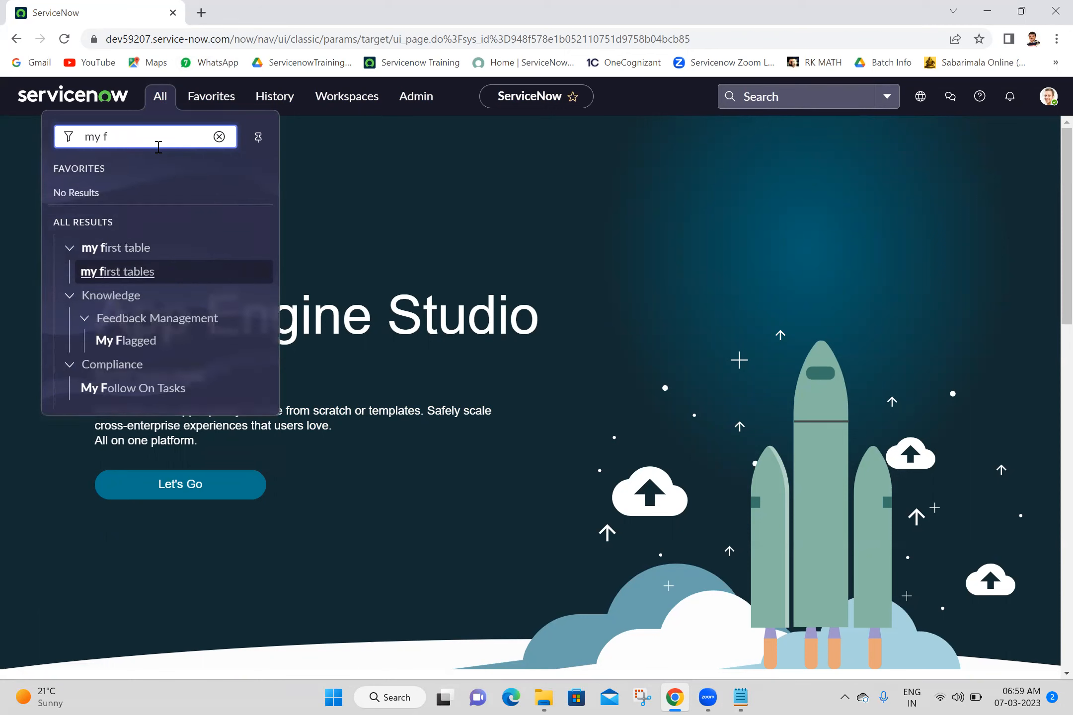
text(irst applica)
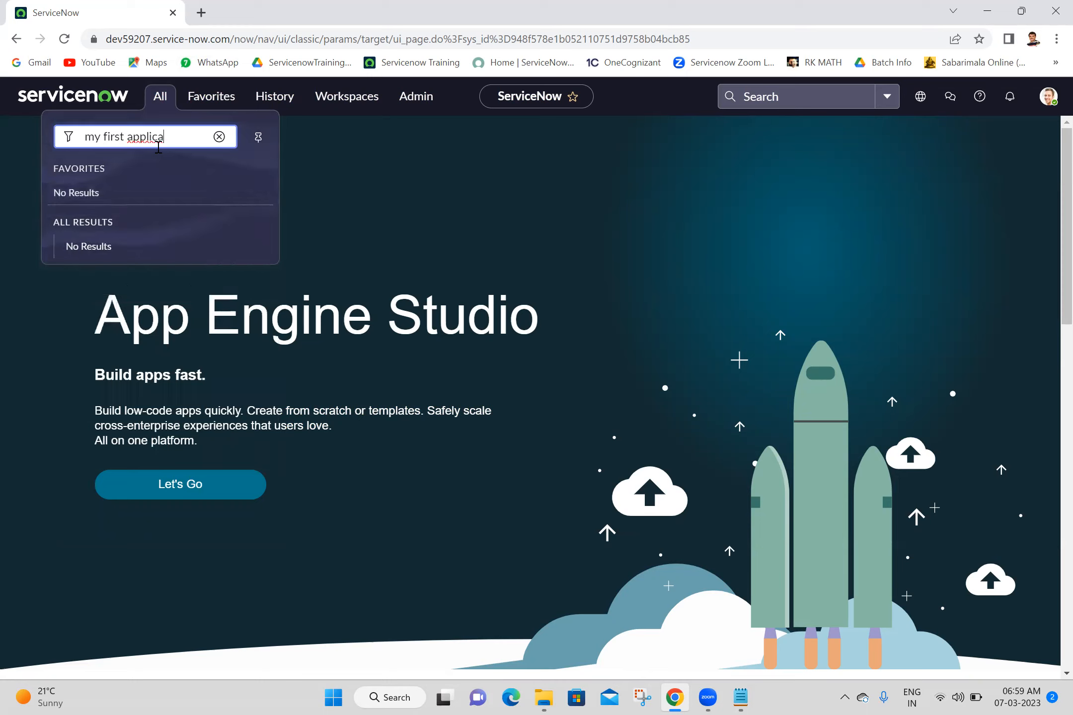
key(BackSpace)
key(BackSpace)
key(BackSpace)
key(BackSpace)
key(BackSpace)
key(BackSpace)
key(BackSpace)
key(BackSpace)
key(BackSpace)
key(BackSpace)
key(BackSpace)
key(BackSpace)
key(BackSpace)
key(BackSpace)
key(BackSpace)
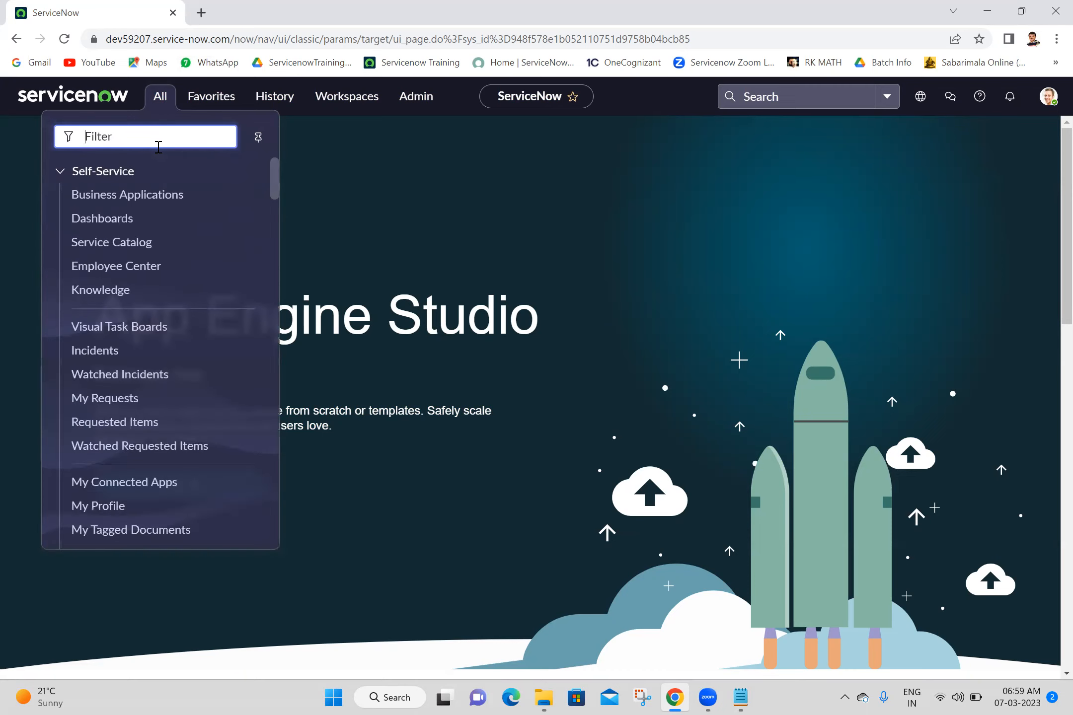
text(my fir)
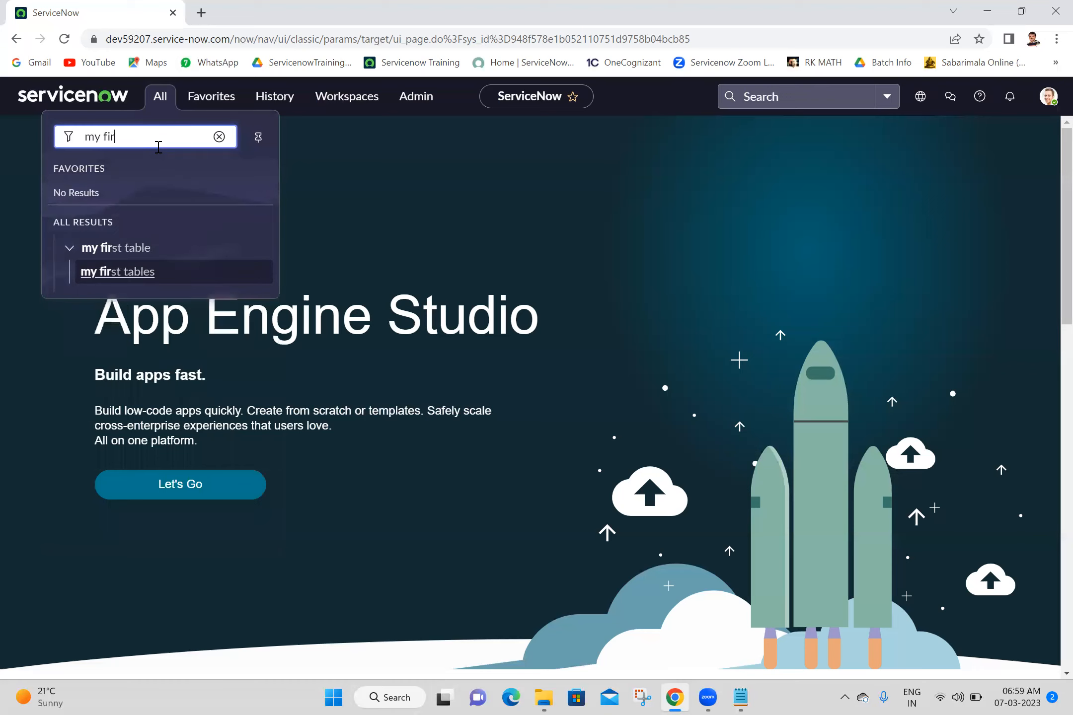
key(BackSpace)
key(BackSpace)
text(first)
key(BackSpace)
key(BackSpace)
text(st app)
key(BackSpace)
key(BackSpace)
key(BackSpace)
key(BackSpace)
key(BackSpace)
key(BackSpace)
key(BackSpace)
key(BackSpace)
key(BackSpace)
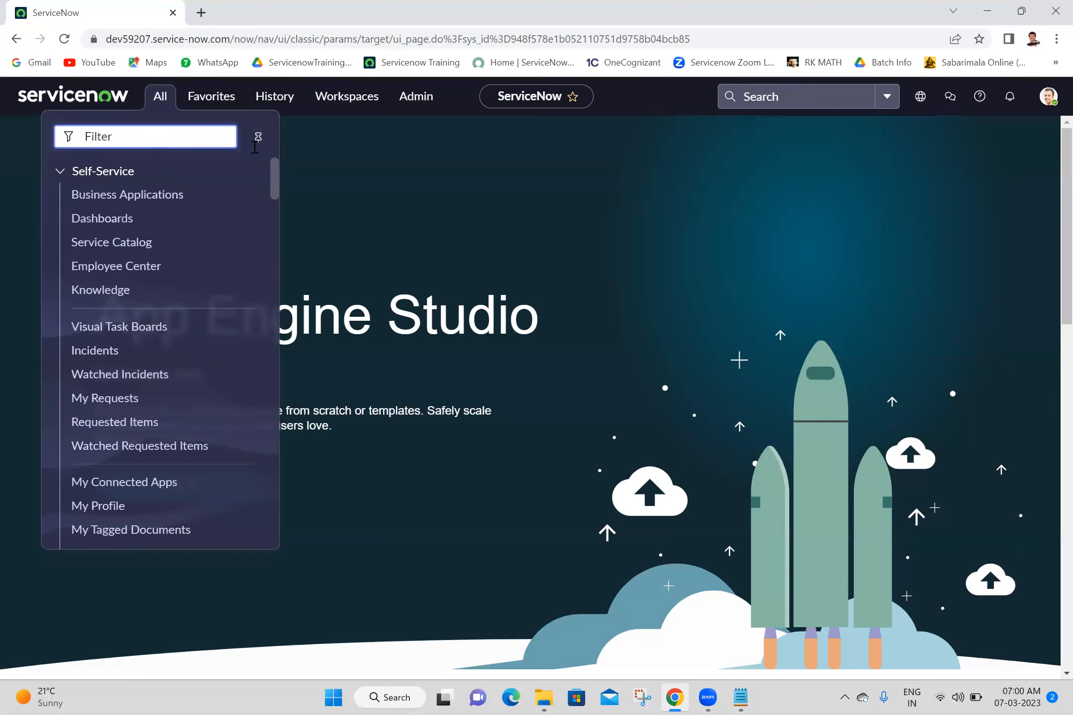
- Impersonate the newly created user, found by a name search, from the admin profile menu
click(1047, 97)
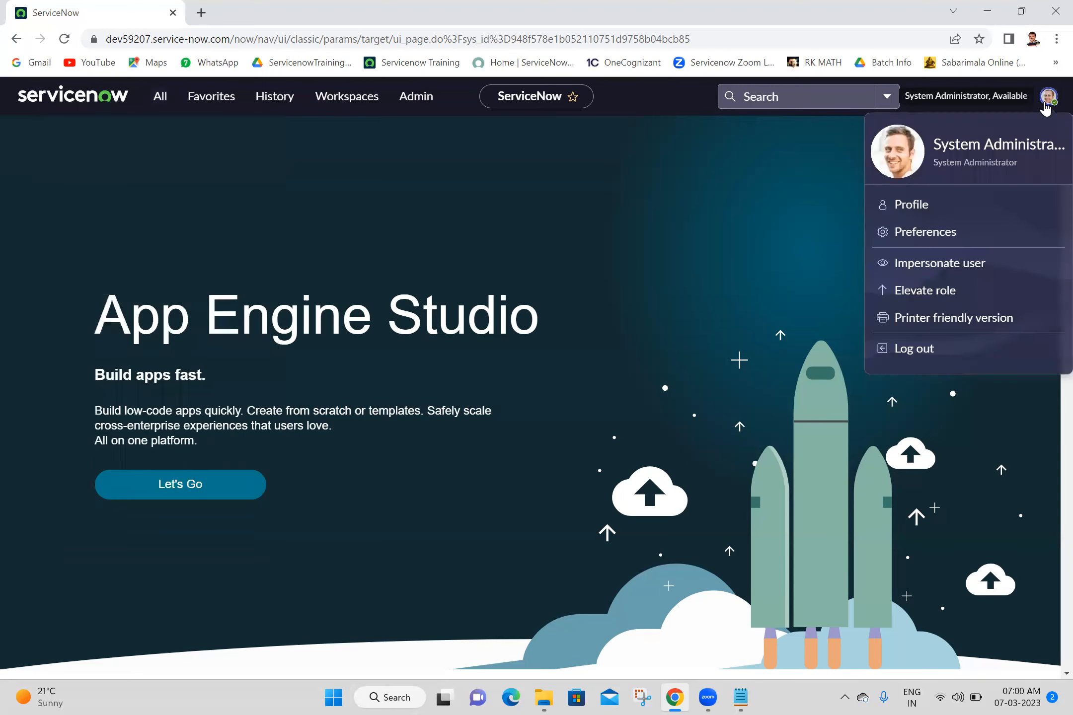
click(923, 266)
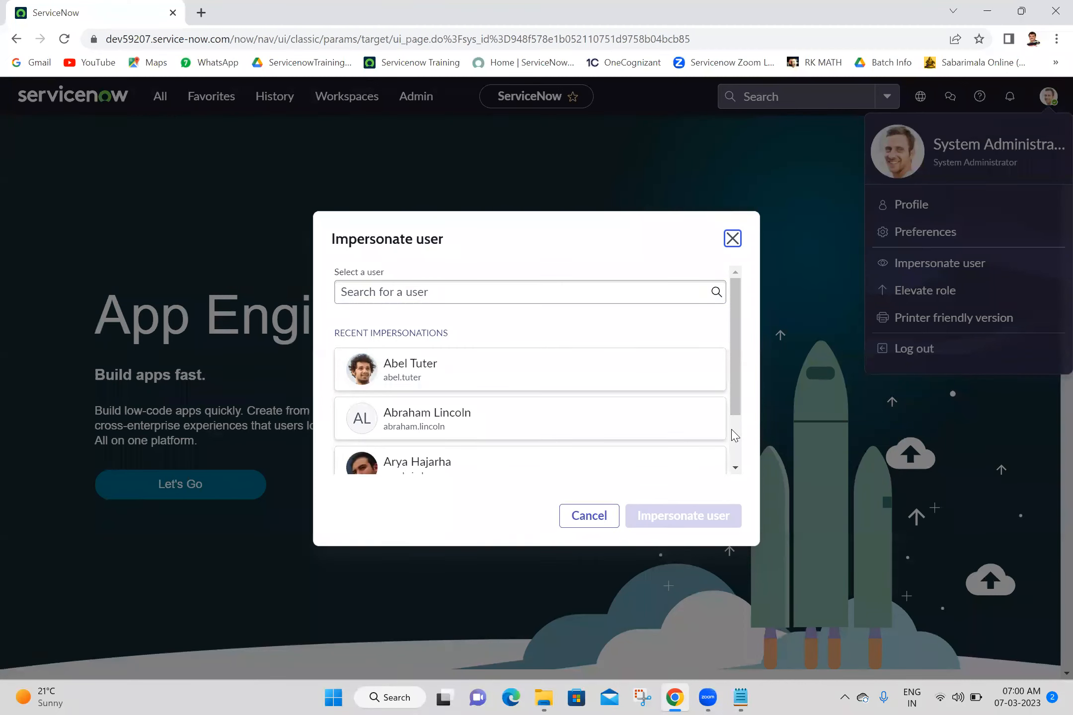
click(493, 290)
text(anji)
click(394, 324)
click(691, 519)
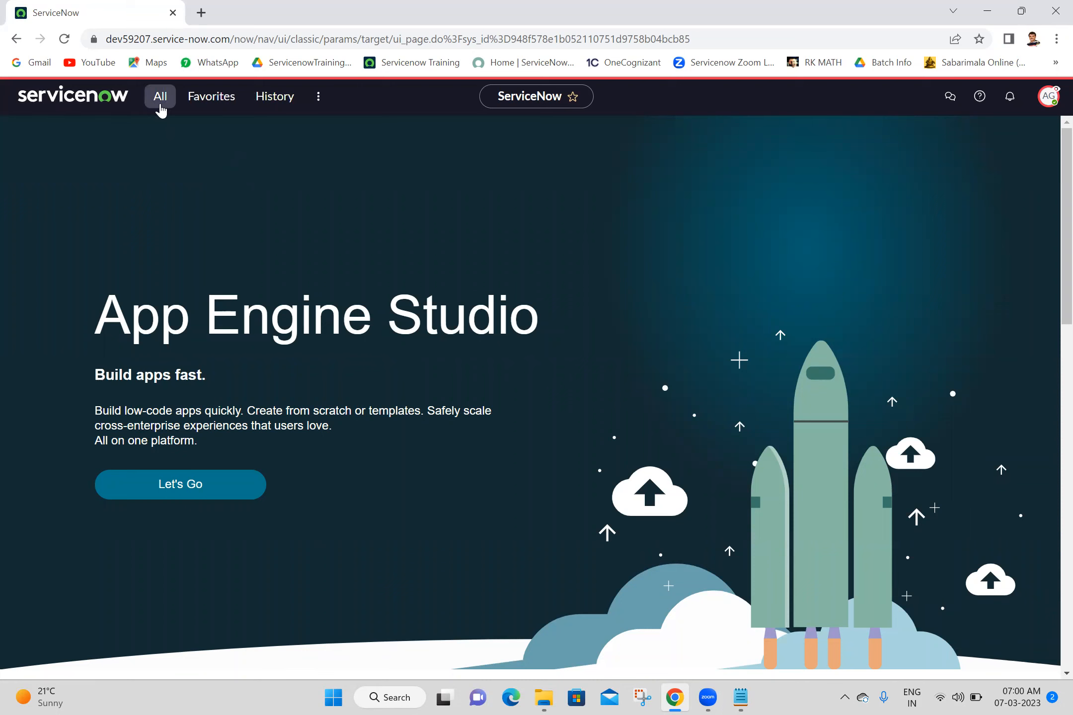
- Filter the navigator by 'my first' and expand My First Application to list its modules
click(160, 107)
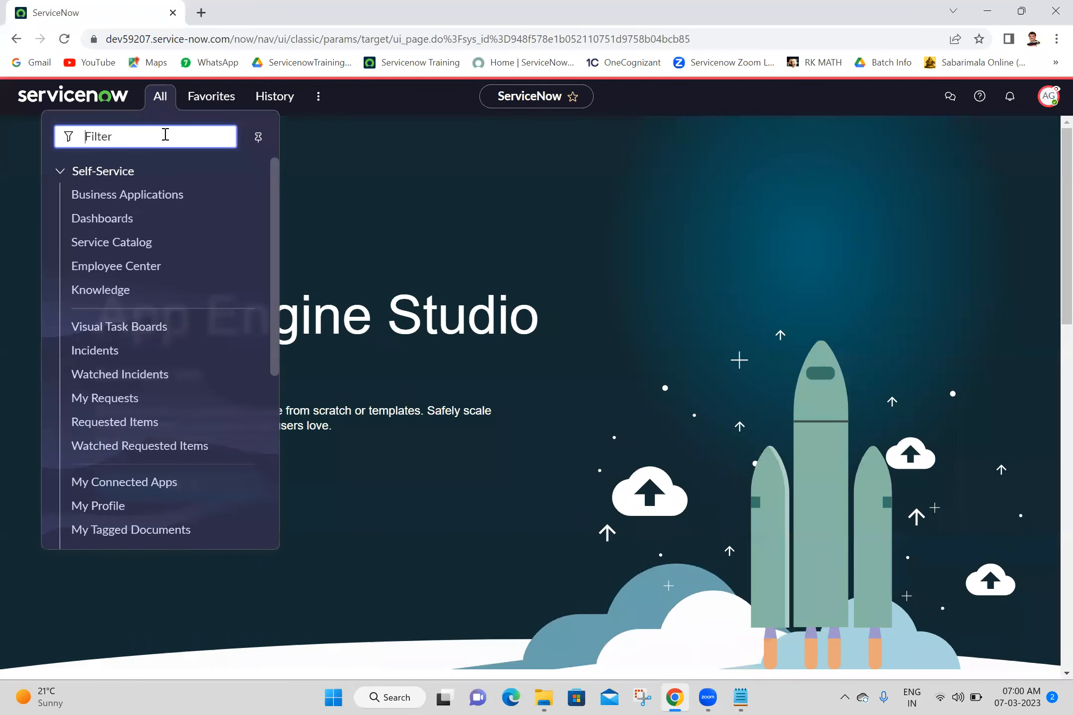
text(my first)
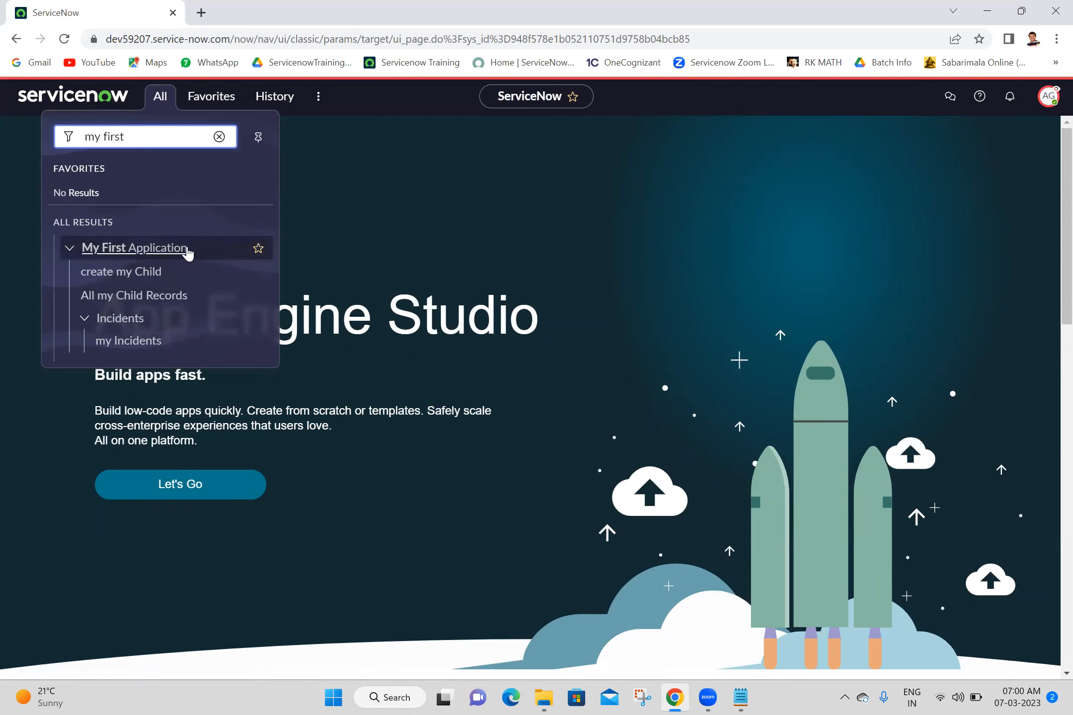
click(77, 250)
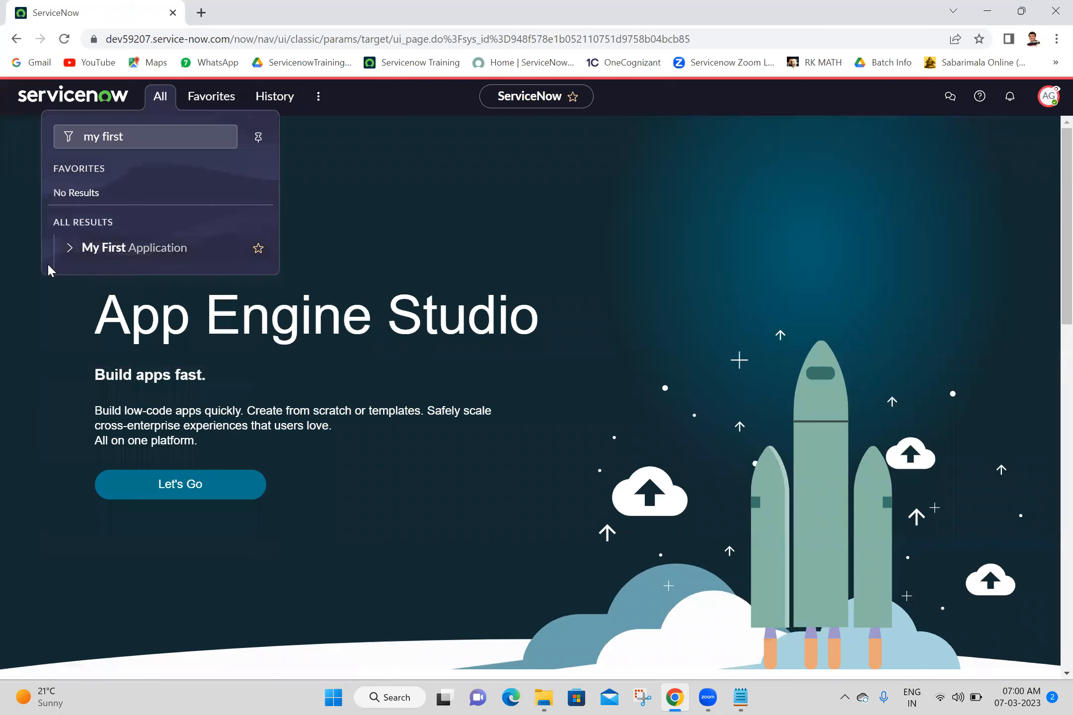
click(70, 251)
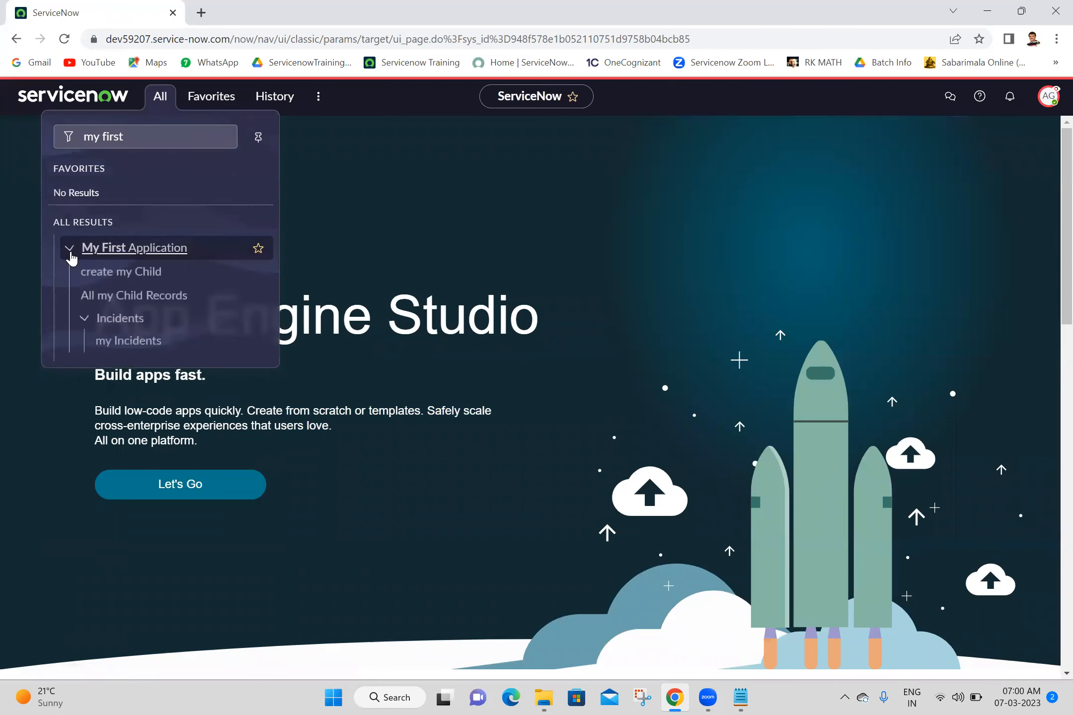
- Open 'create my Child' in a new tab, check its u_my_child.do URL, and return home
middle_click(142, 278)
click(303, 8)
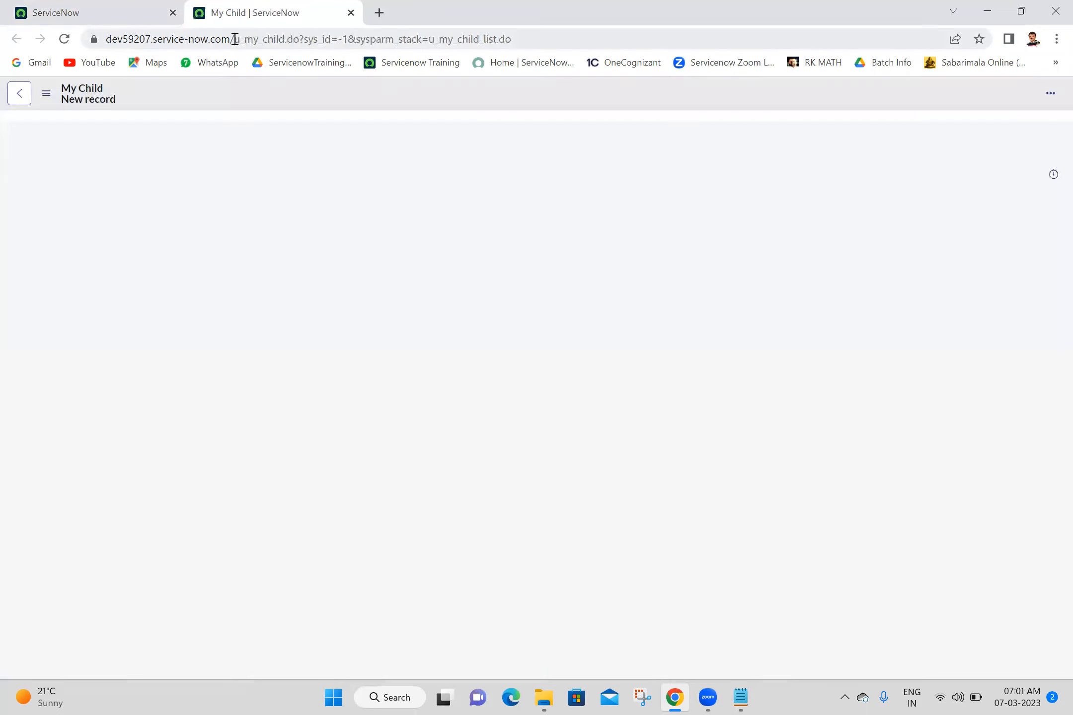
drag(235, 39, 296, 40)
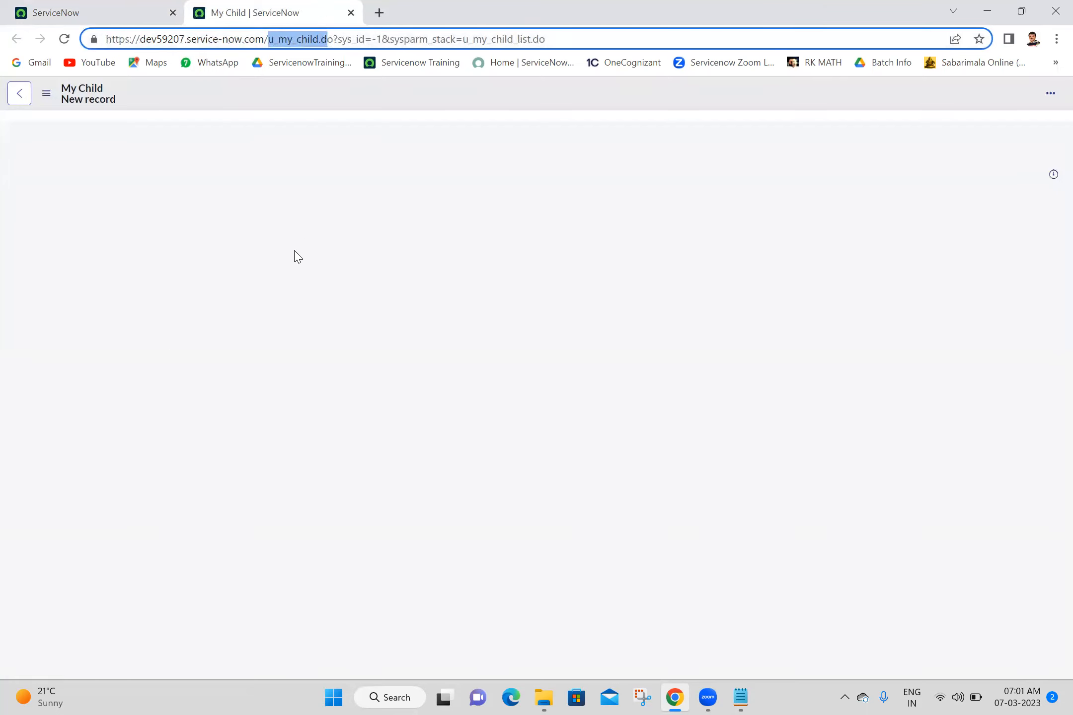
click(327, 249)
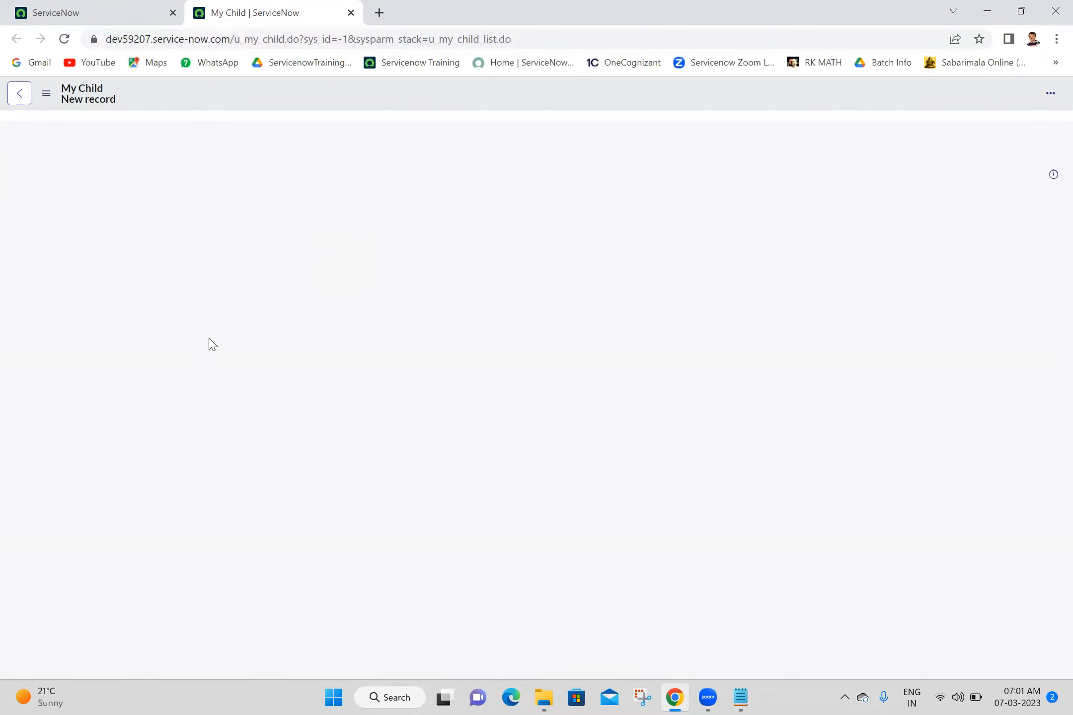
click(143, 9)
- Open All my Child Records in a new tab, see it blocked by security constraints, and return
click(161, 102)
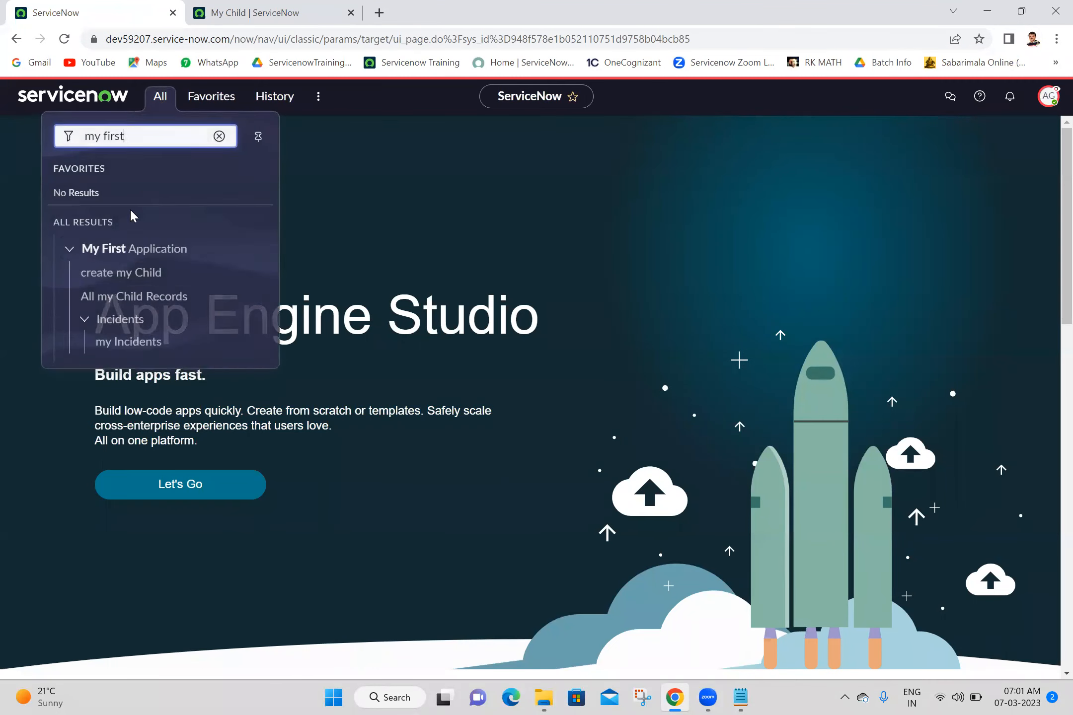
middle_click(129, 298)
click(417, 7)
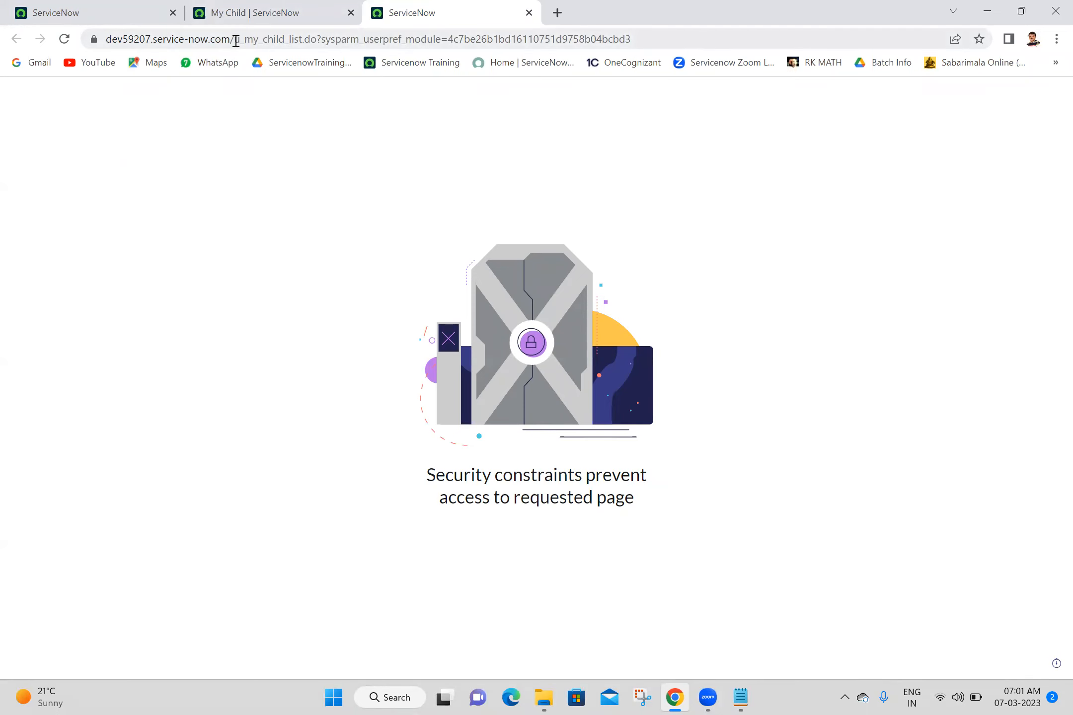
click(125, 6)
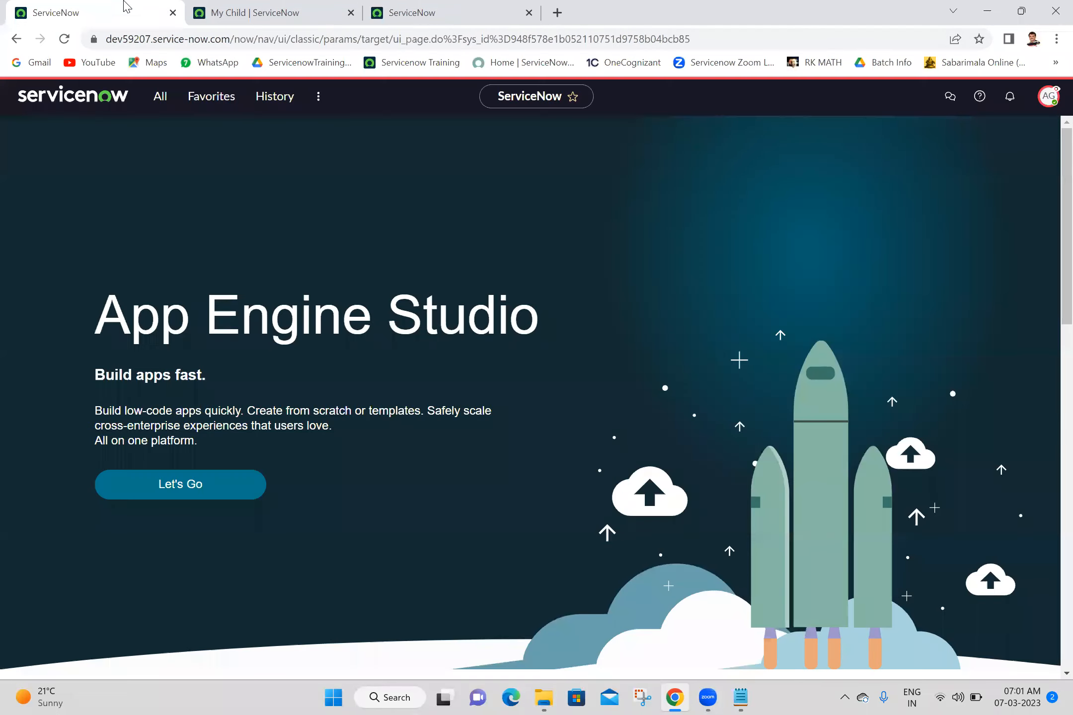
- In the navigator, expand the Incidents group to reveal the my Incidents module
click(168, 99)
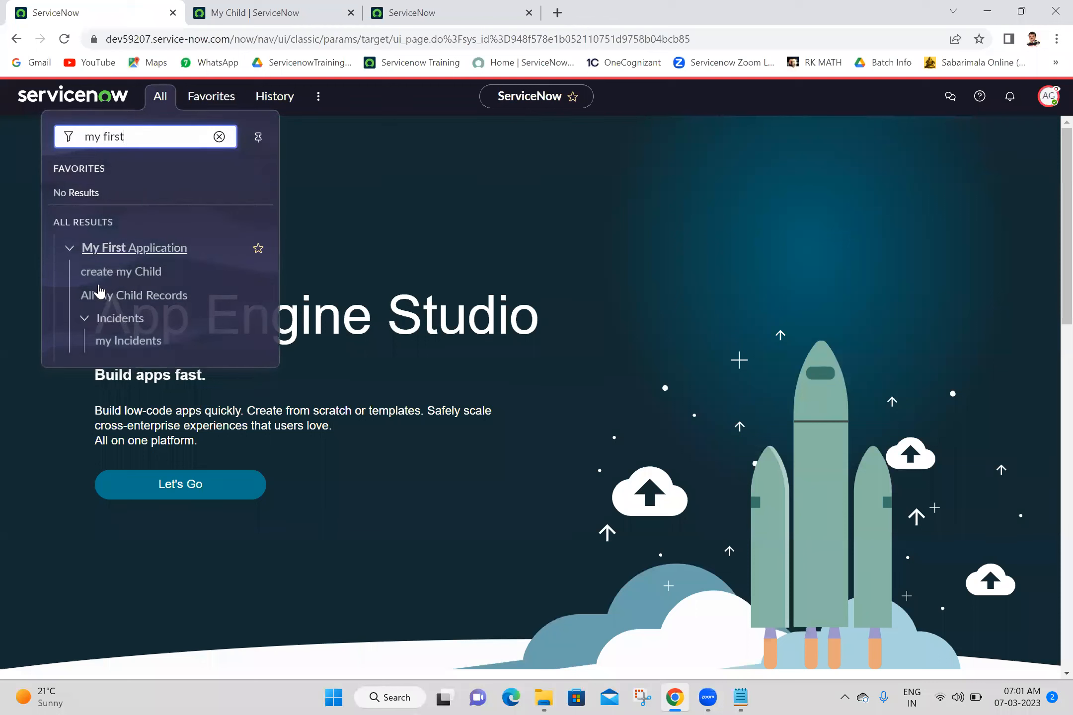
click(86, 319)
click(86, 319)
click(86, 318)
click(86, 319)
click(86, 319)
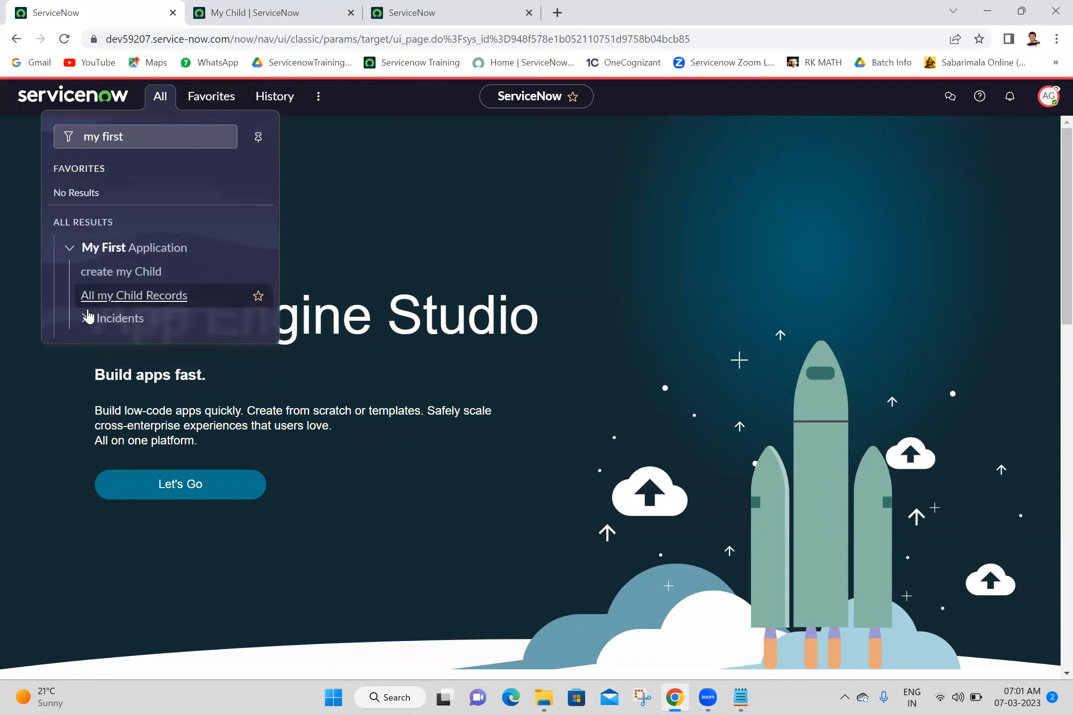
click(85, 320)
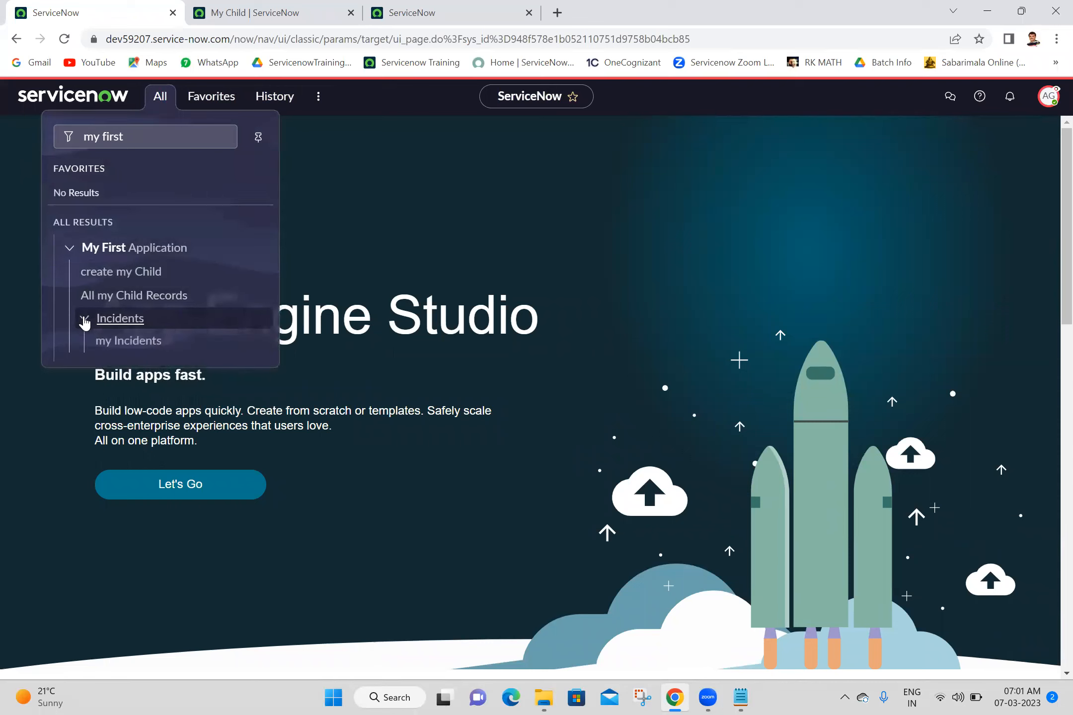
- Open my Incidents in a new tab, see it has no records, then return to the App Engine Studio home
middle_click(134, 343)
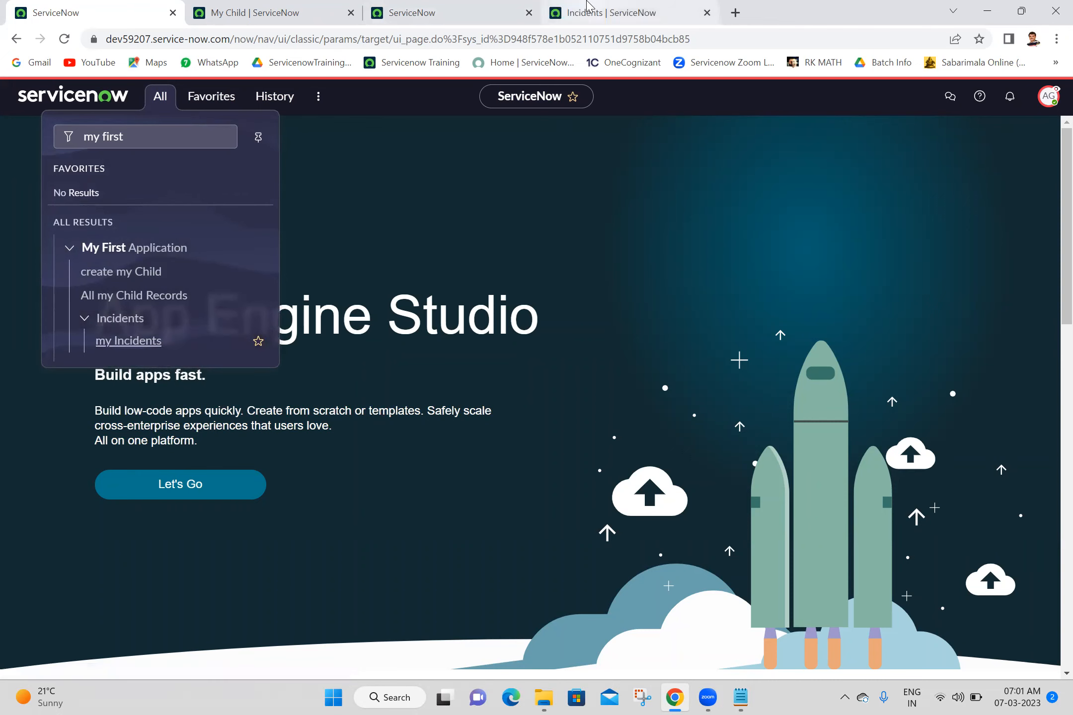
click(588, 5)
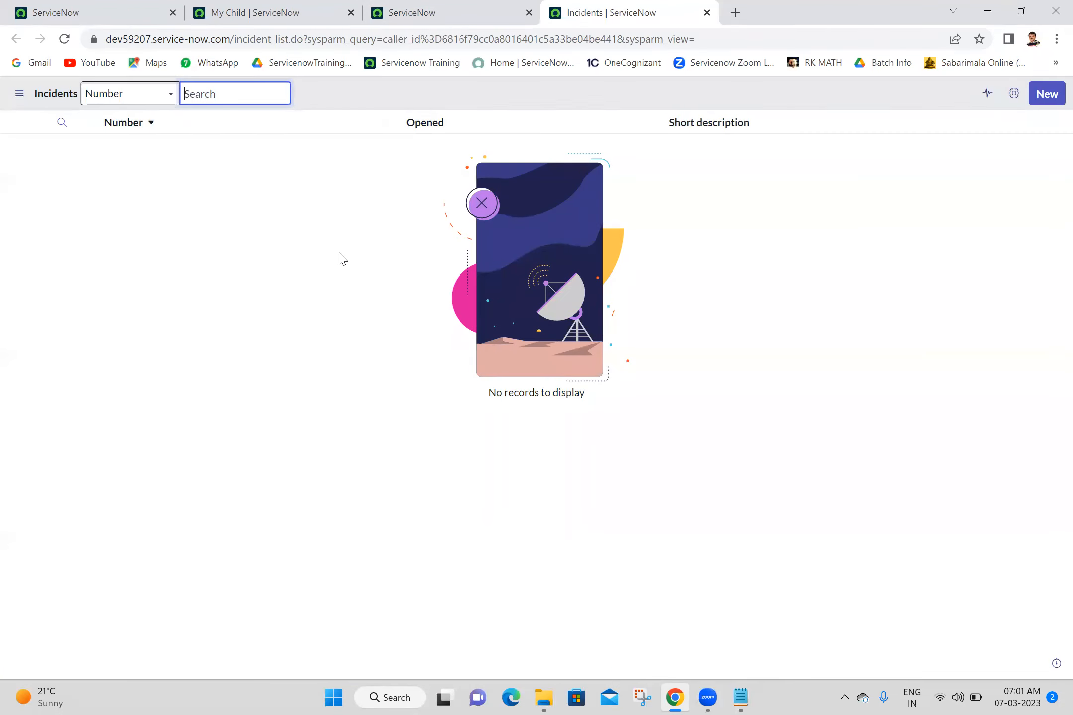
click(235, 211)
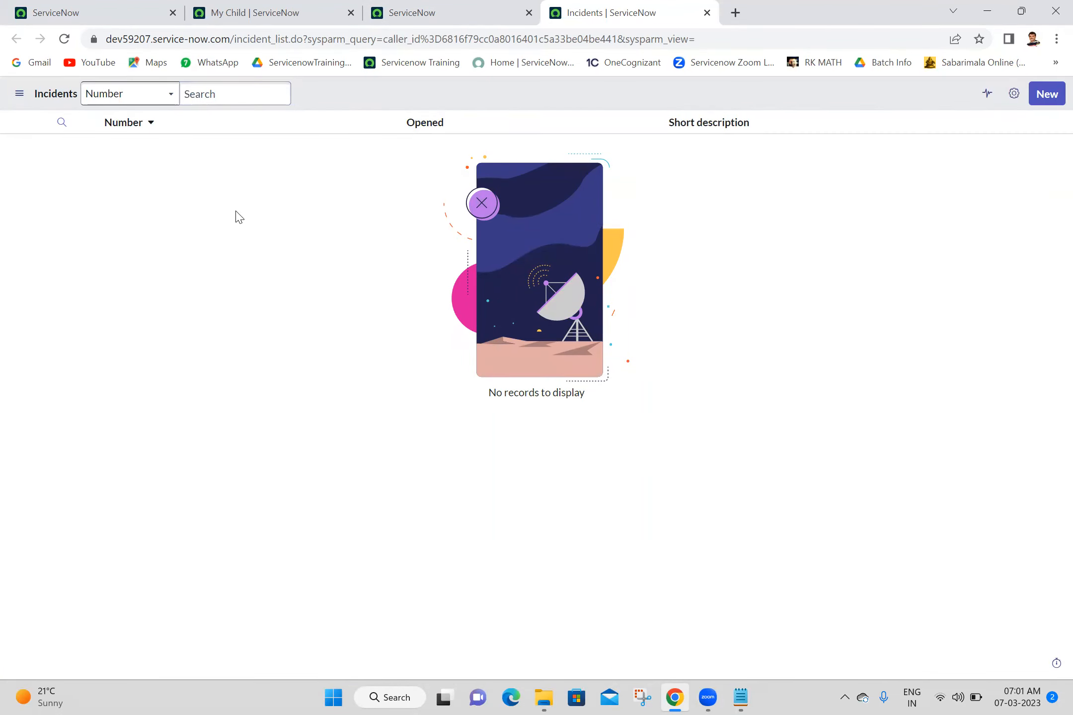
click(267, 6)
click(109, 6)
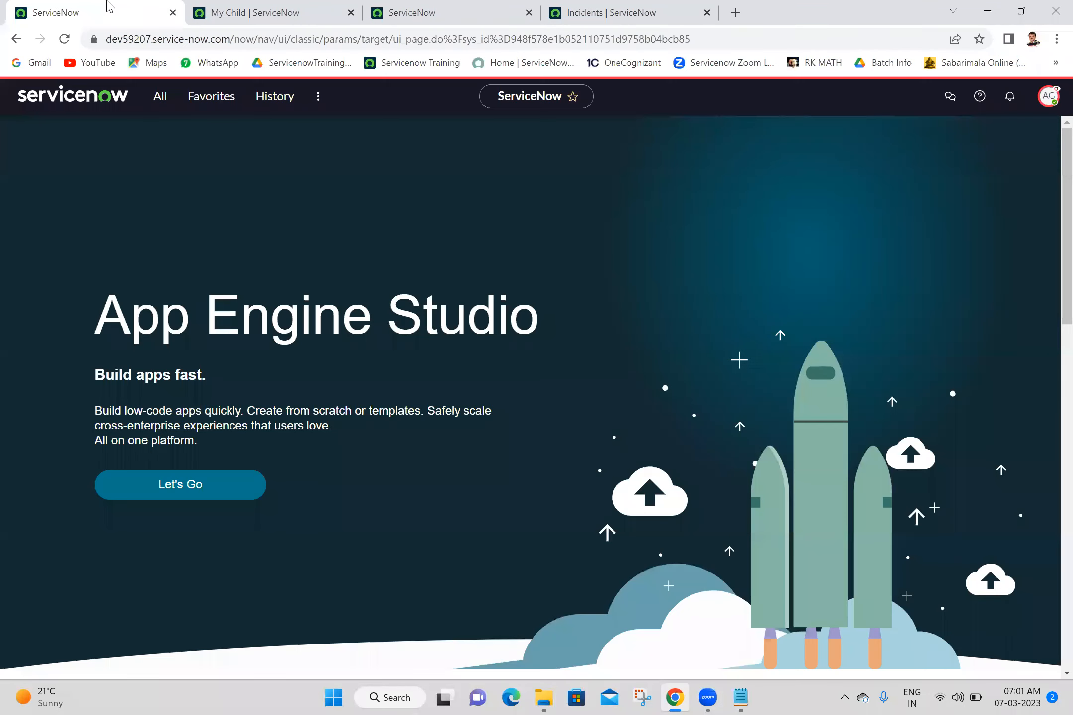
- End the impersonation and reload the My Child new-record form as admin
click(1045, 101)
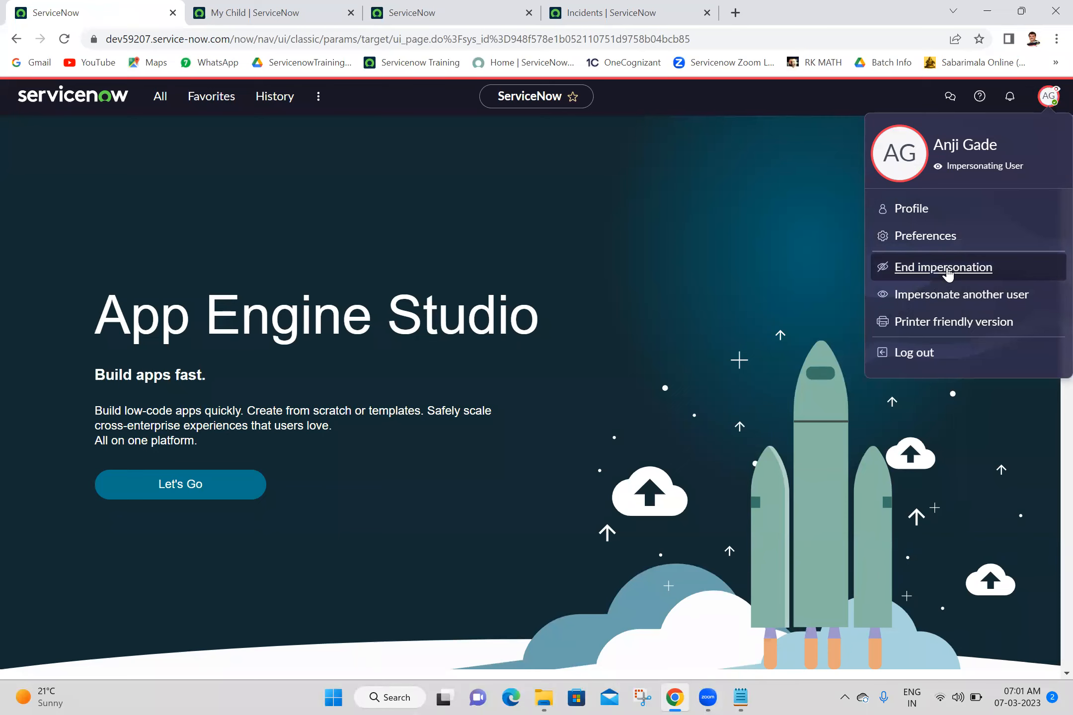
click(944, 268)
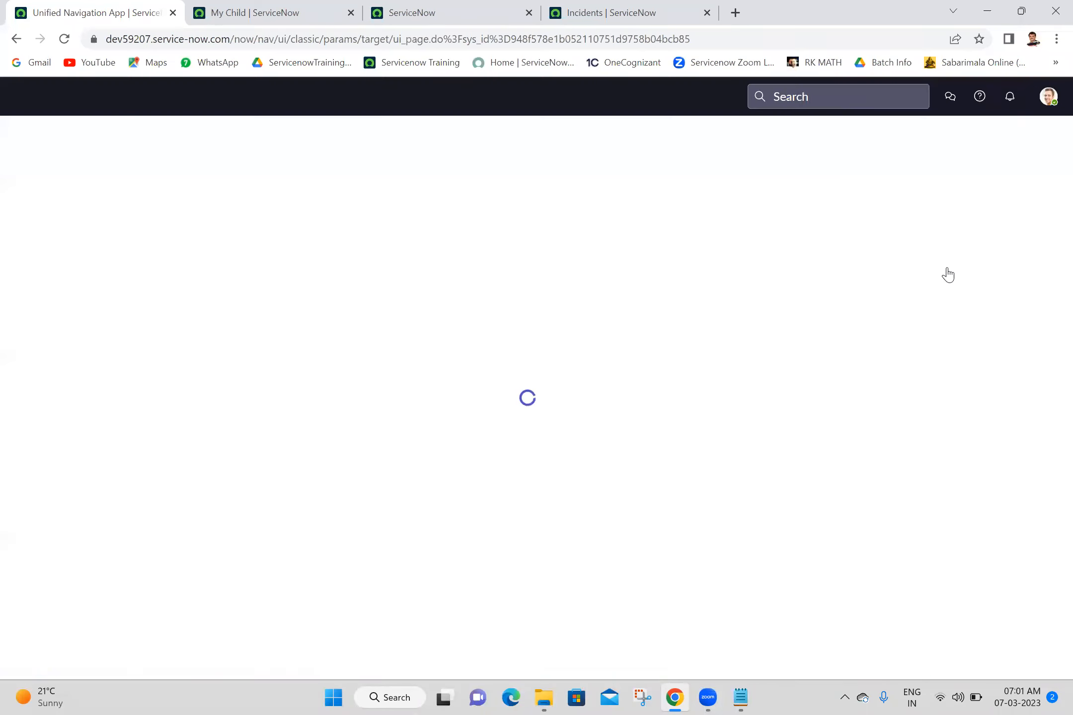
click(264, 13)
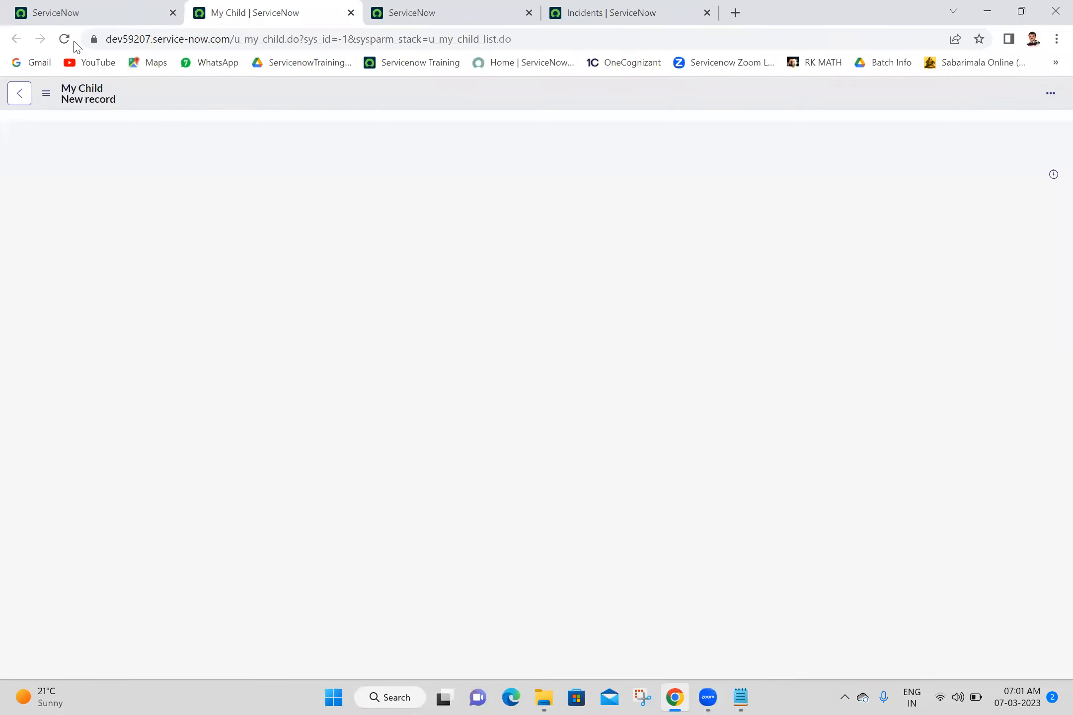
click(66, 40)
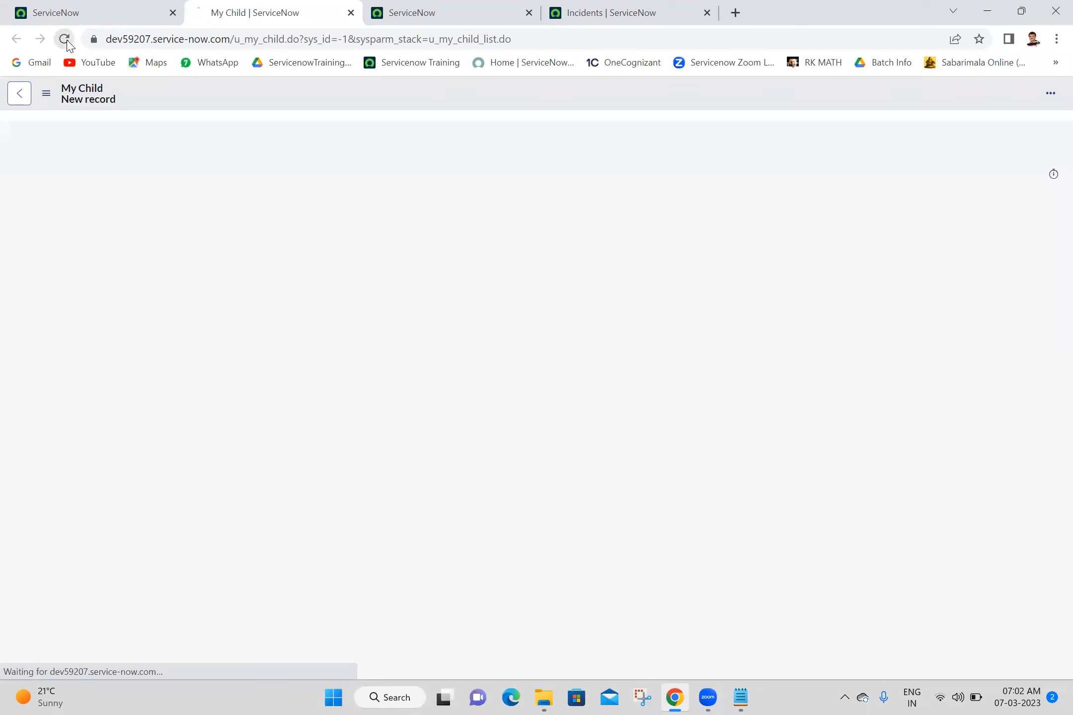
click(441, 6)
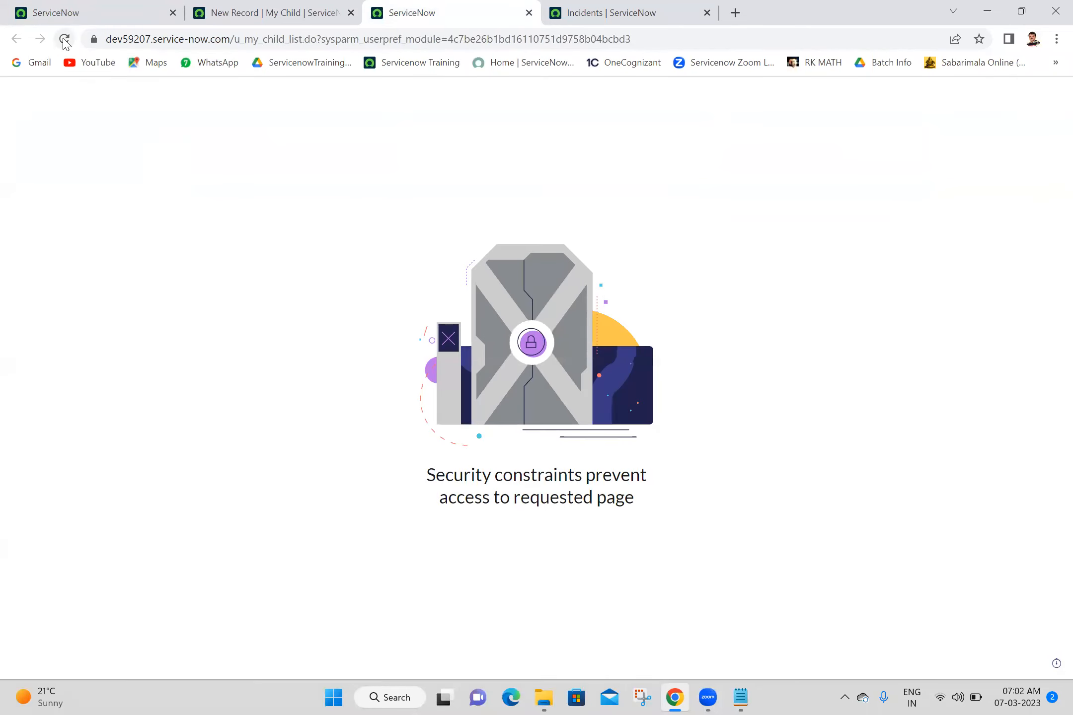
click(64, 39)
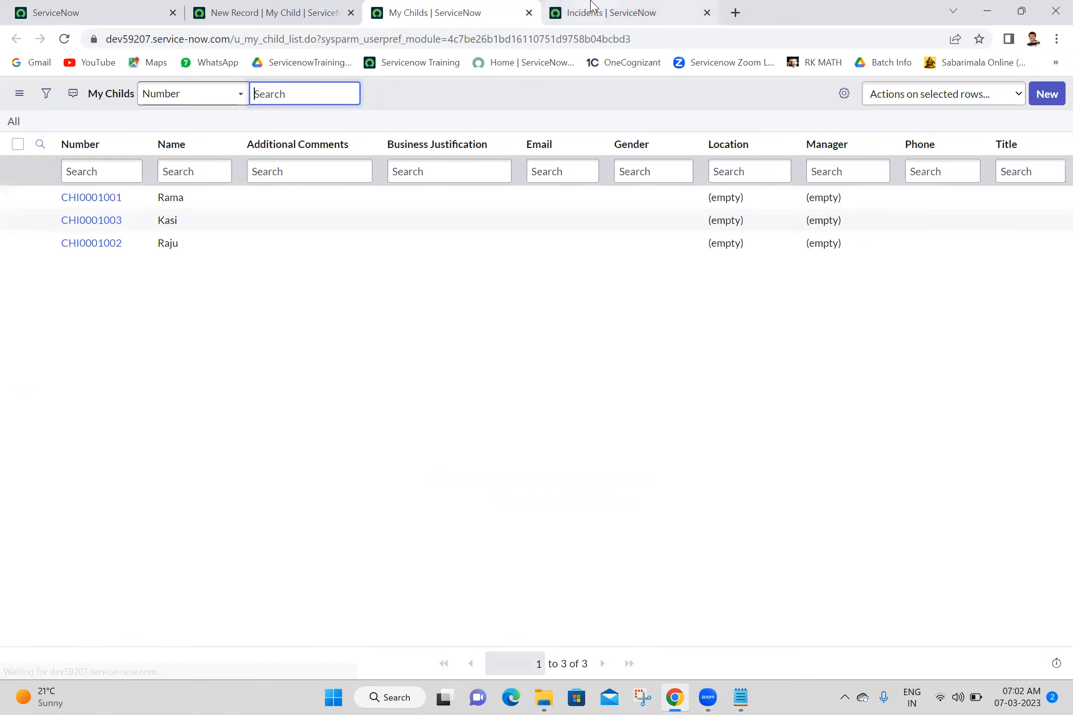
click(591, 6)
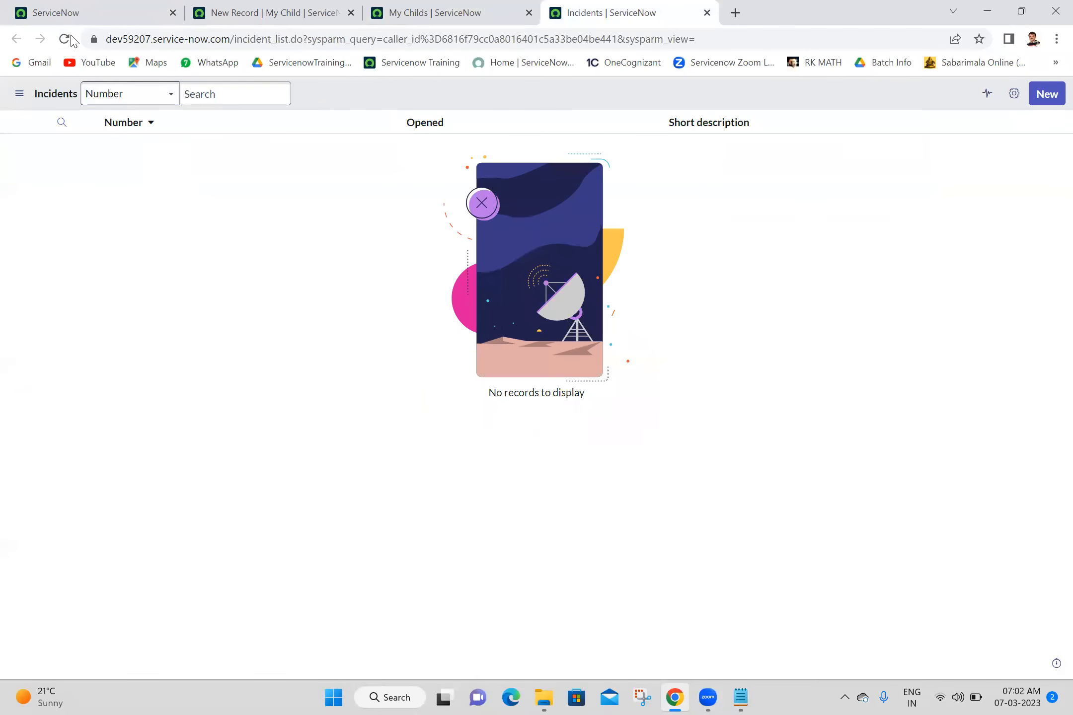
click(70, 39)
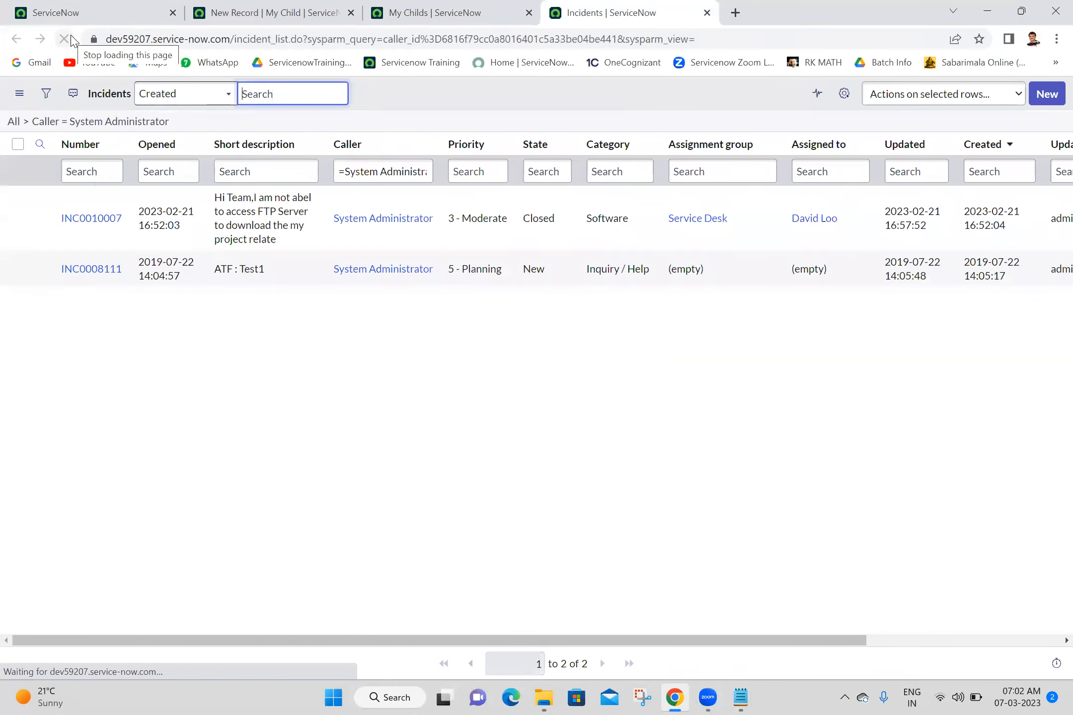
click(287, 7)
click(467, 163)
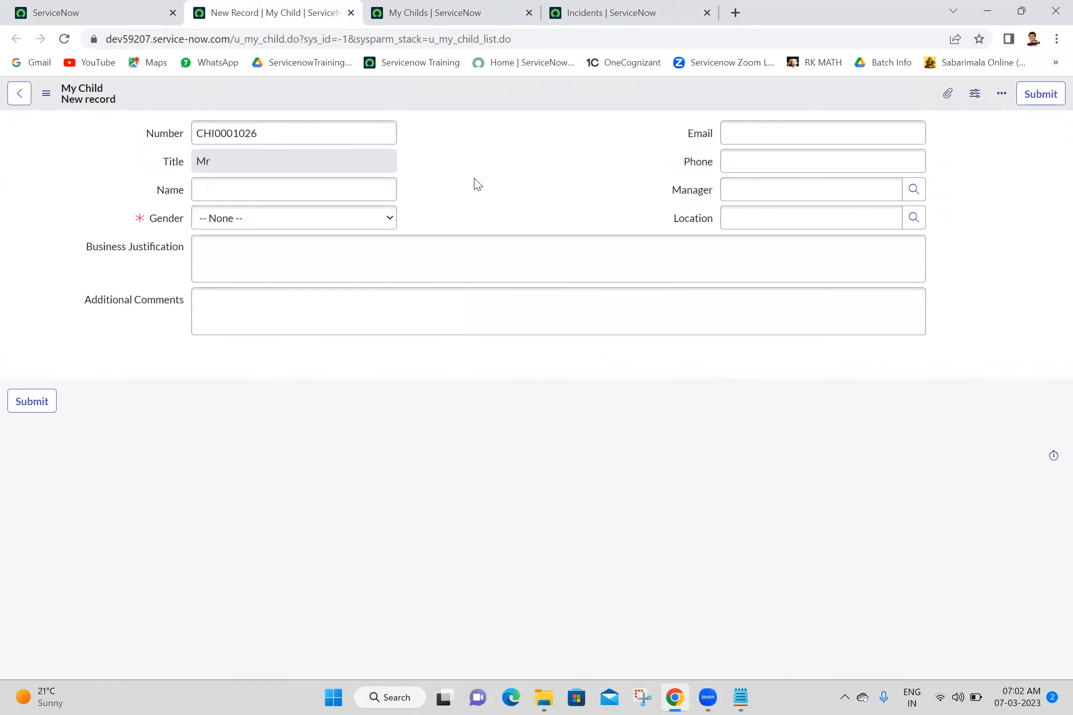
click(447, 6)
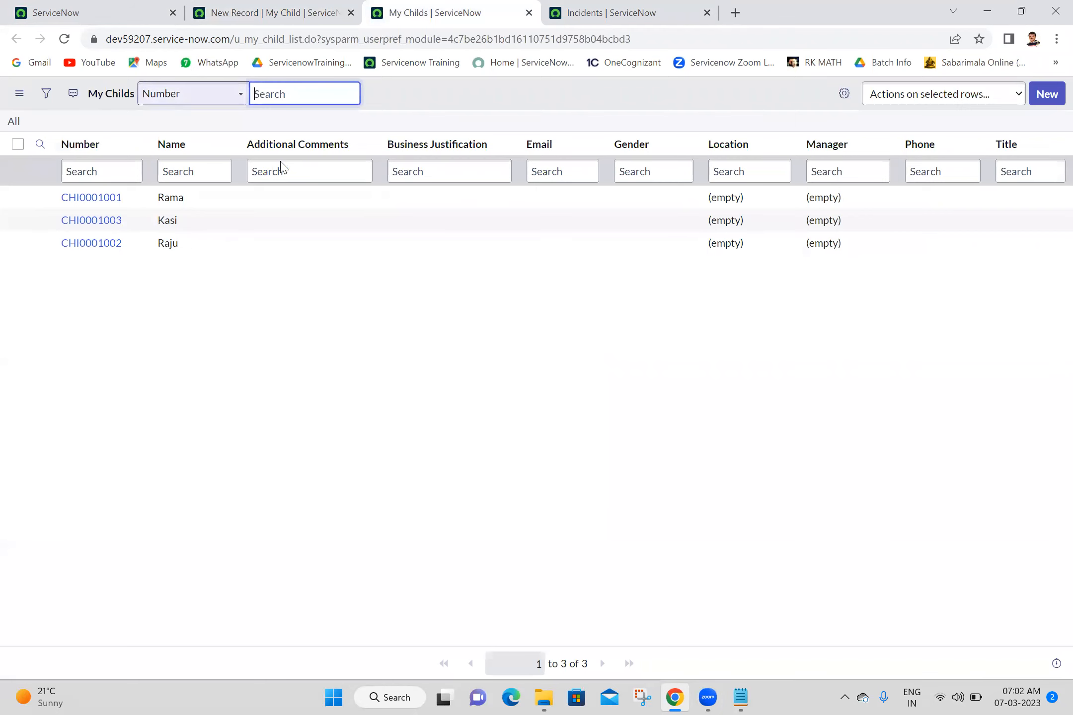
- Return to the Incidents list filtered to Caller = System Administrator
click(612, 9)
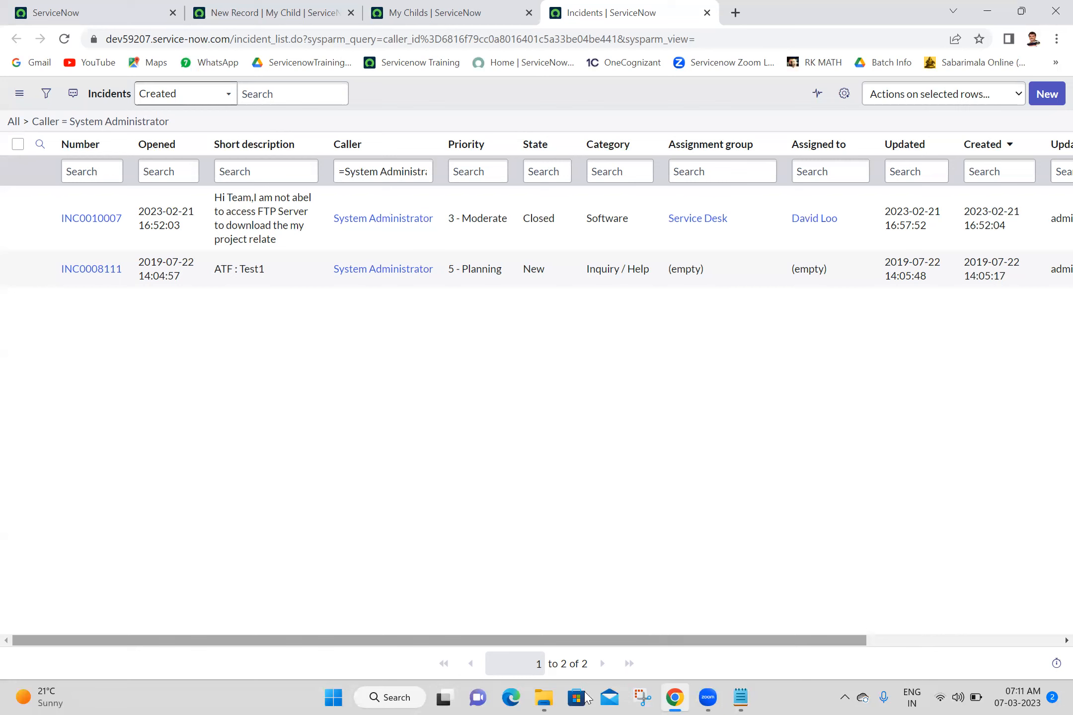
- Load the full change request list via change_request.LIST and open CHG0040007
click(546, 697)
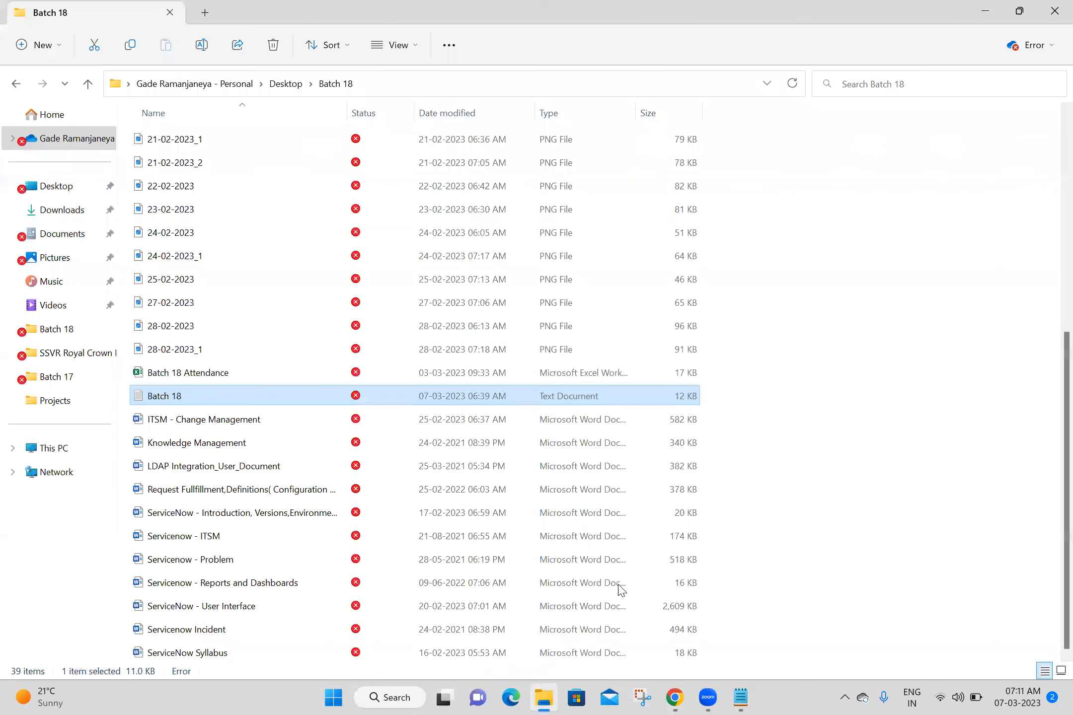
click(674, 697)
click(102, 9)
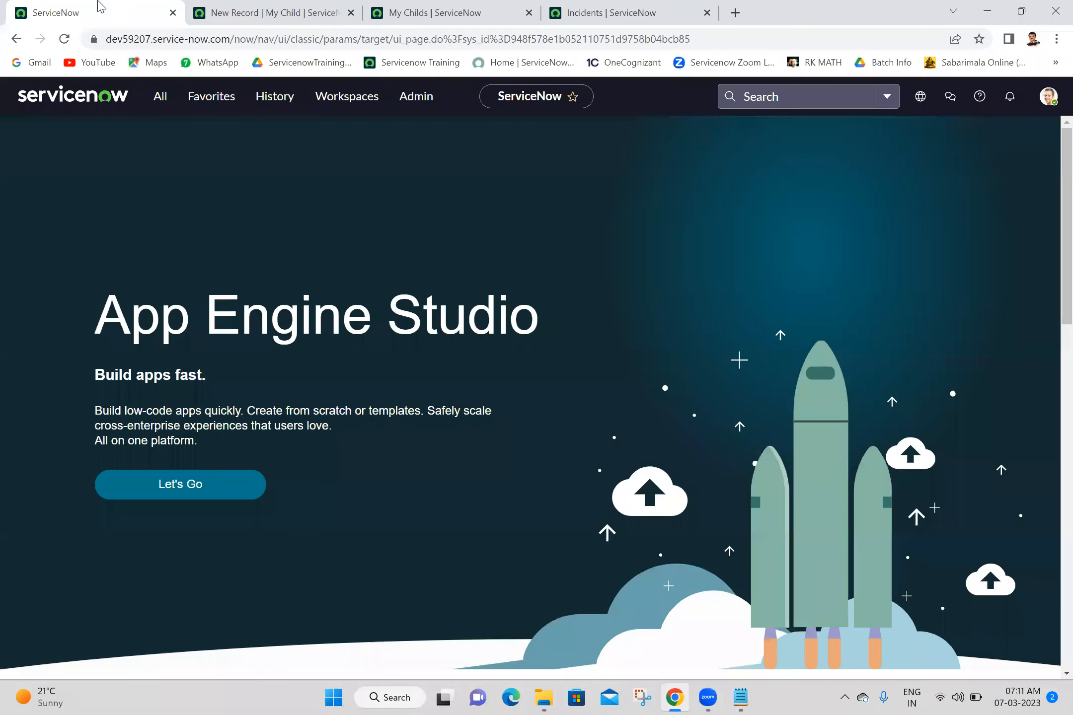
click(162, 98)
text(ch)
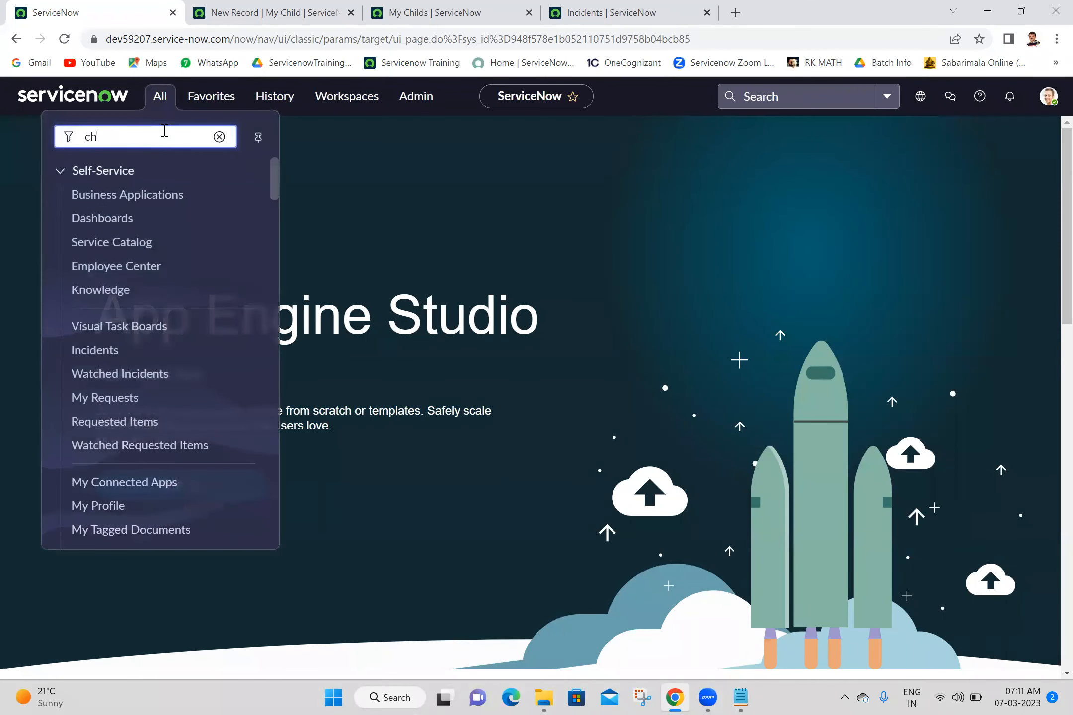
text(ange_)
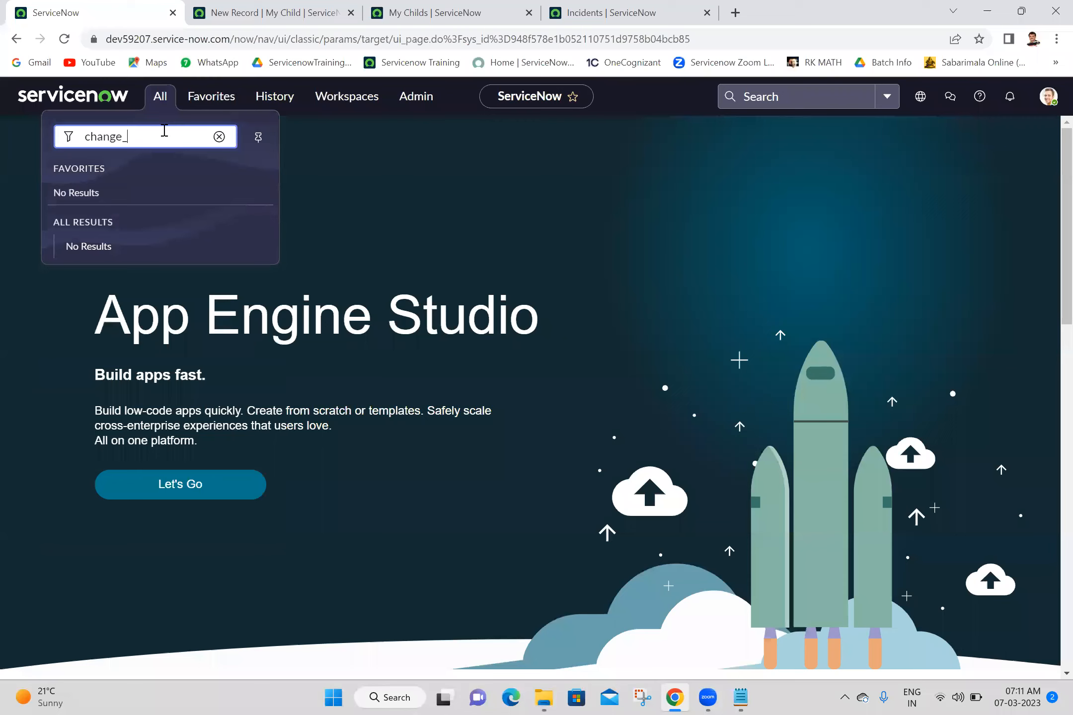
text(LIST)
key(Return)
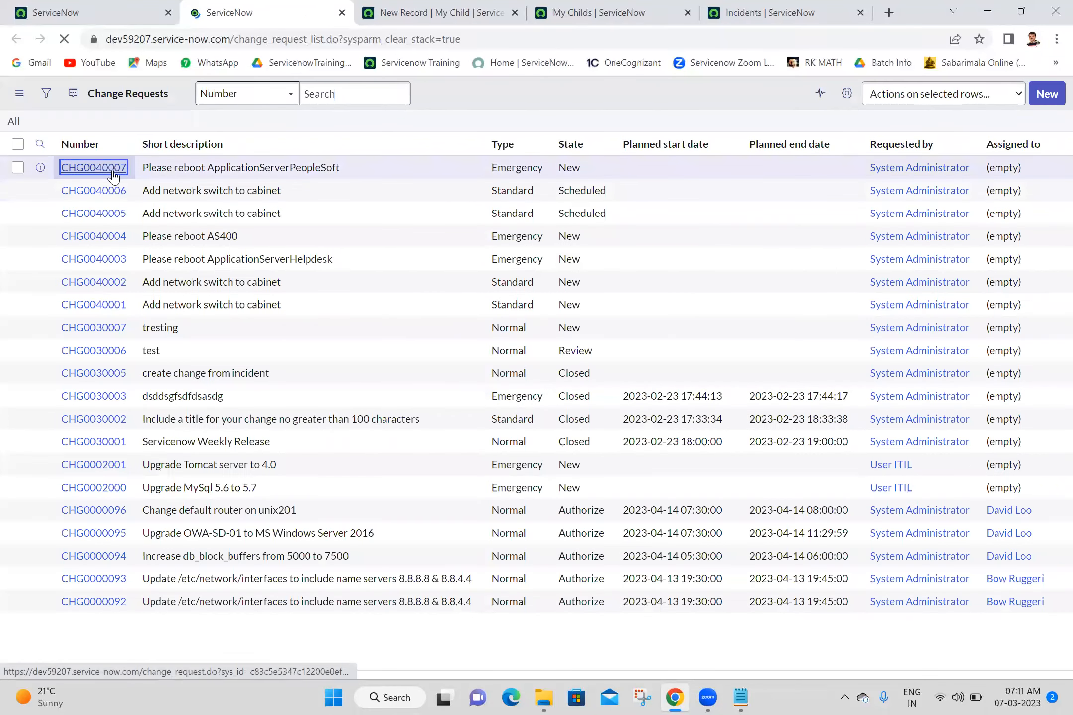
click(93, 198)
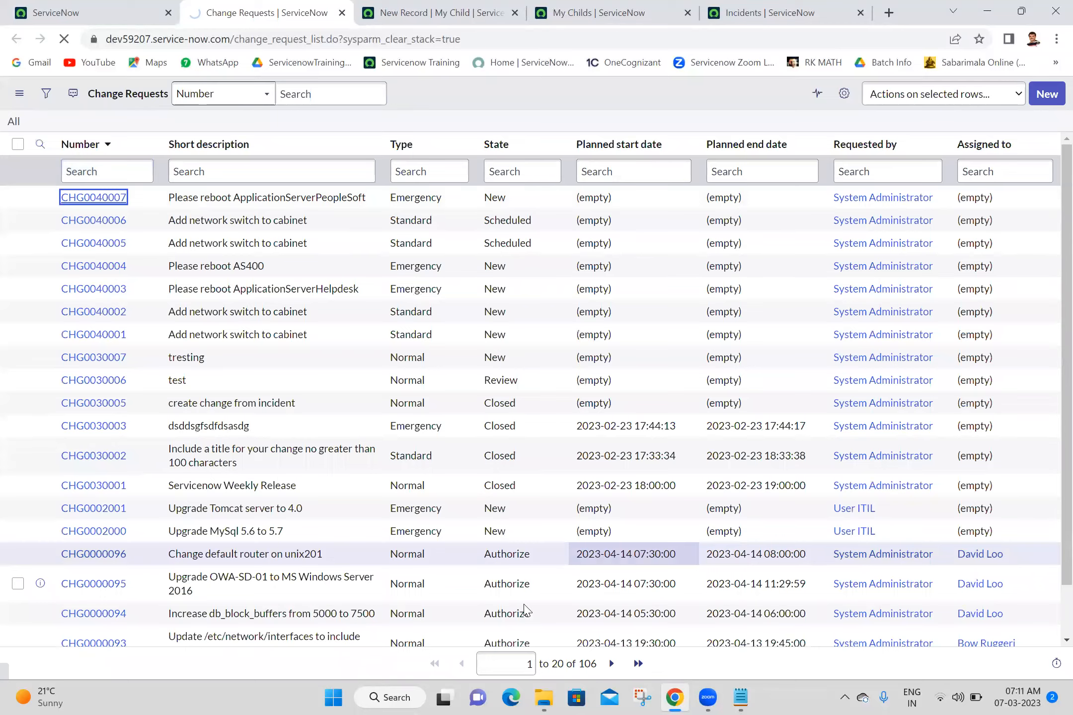
- Review CHG0040007's Conflicts tab and empty Impacted Services/CIs list, then bring up the Batch 18 folder
scroll(1048, 467, up, 10)
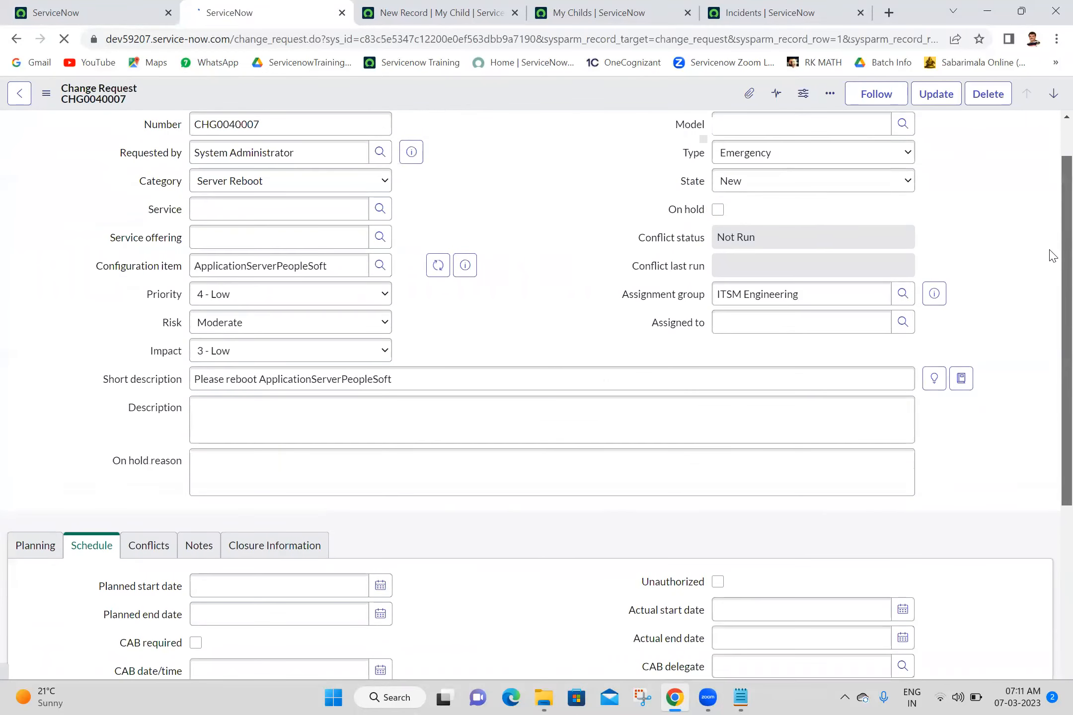
click(149, 503)
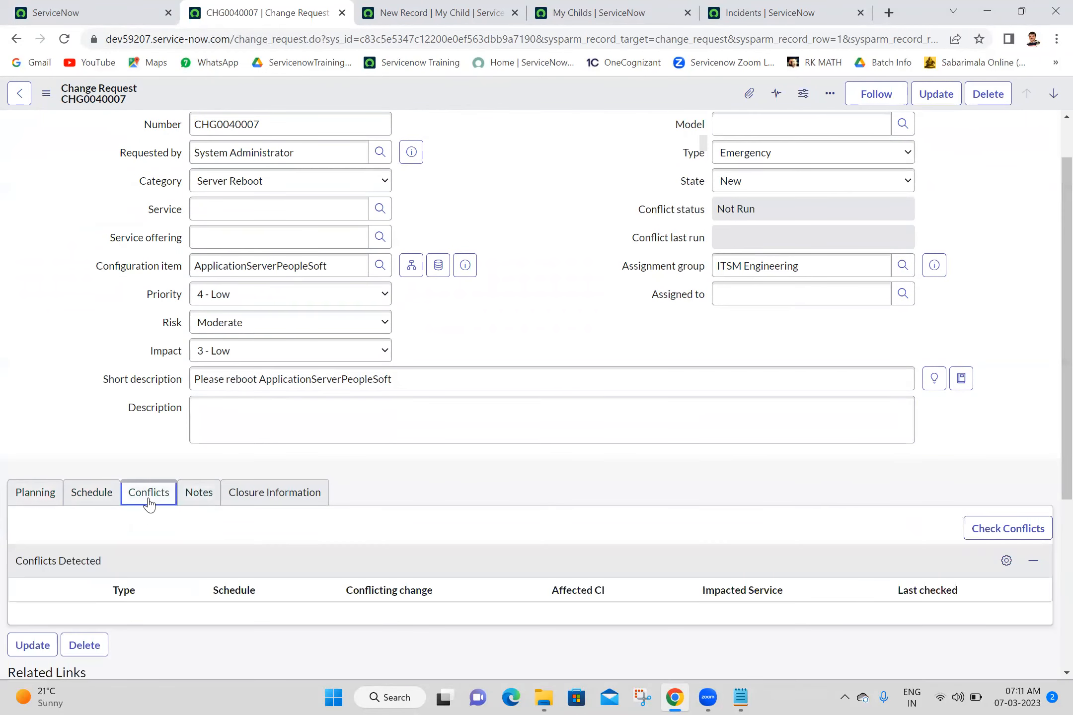
scroll(1048, 347, down, 5)
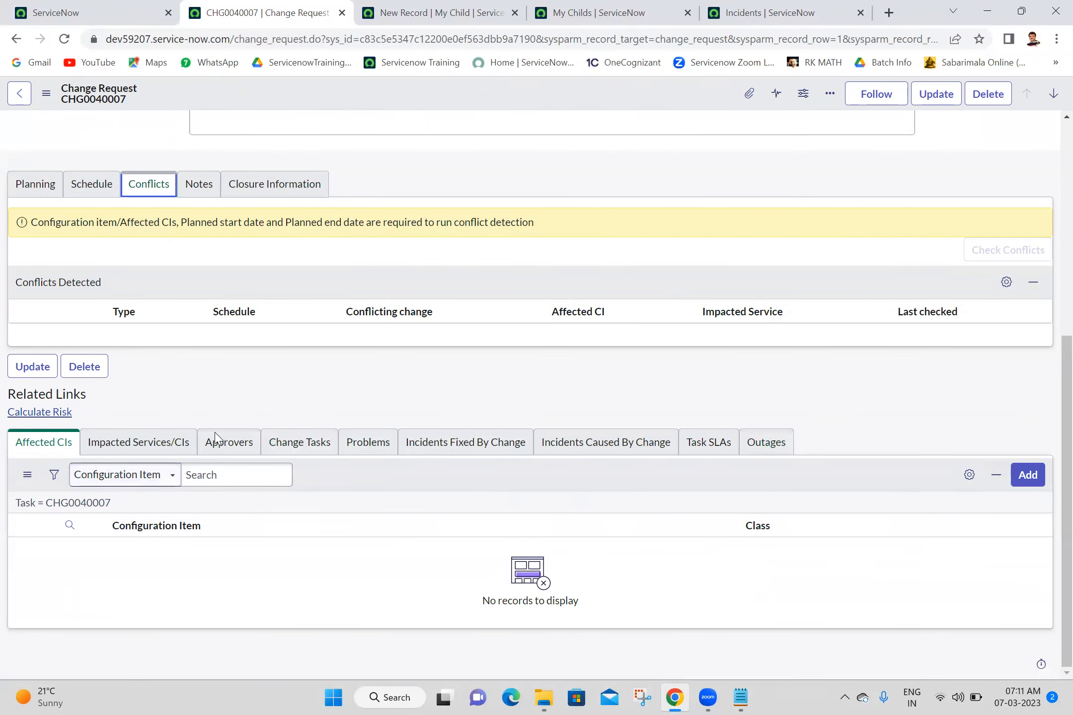
click(178, 445)
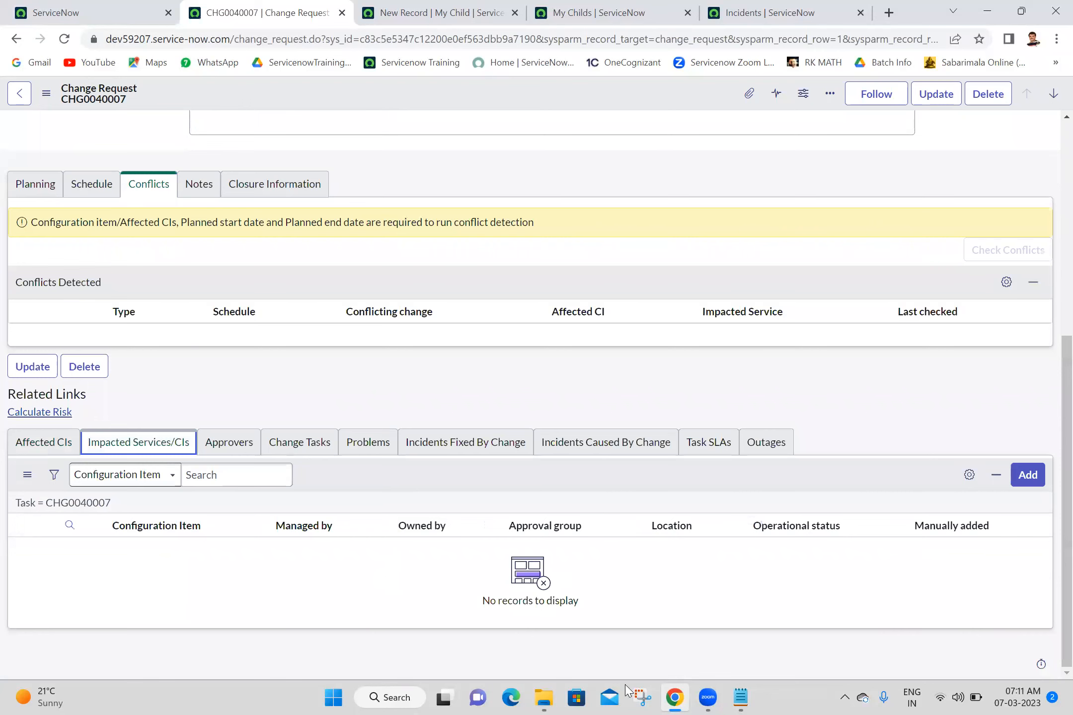
click(543, 698)
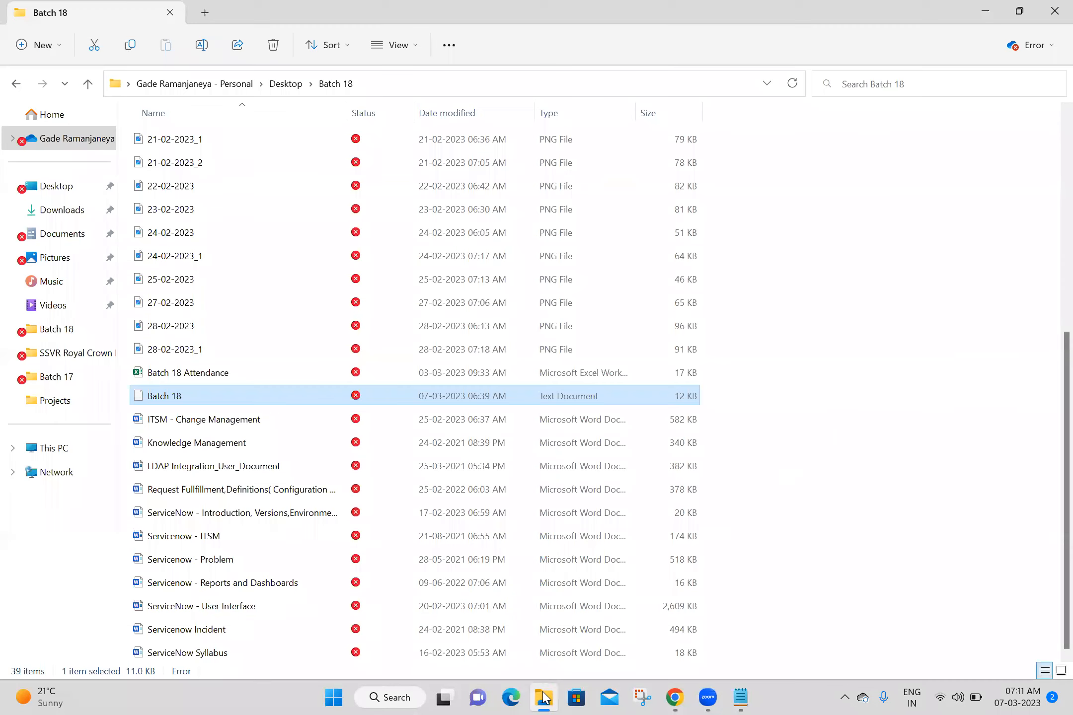
- Review the Conflict Detection notes in the ITSM - Change Management document, then close Word and the Batch 18 folder
double_click(233, 420)
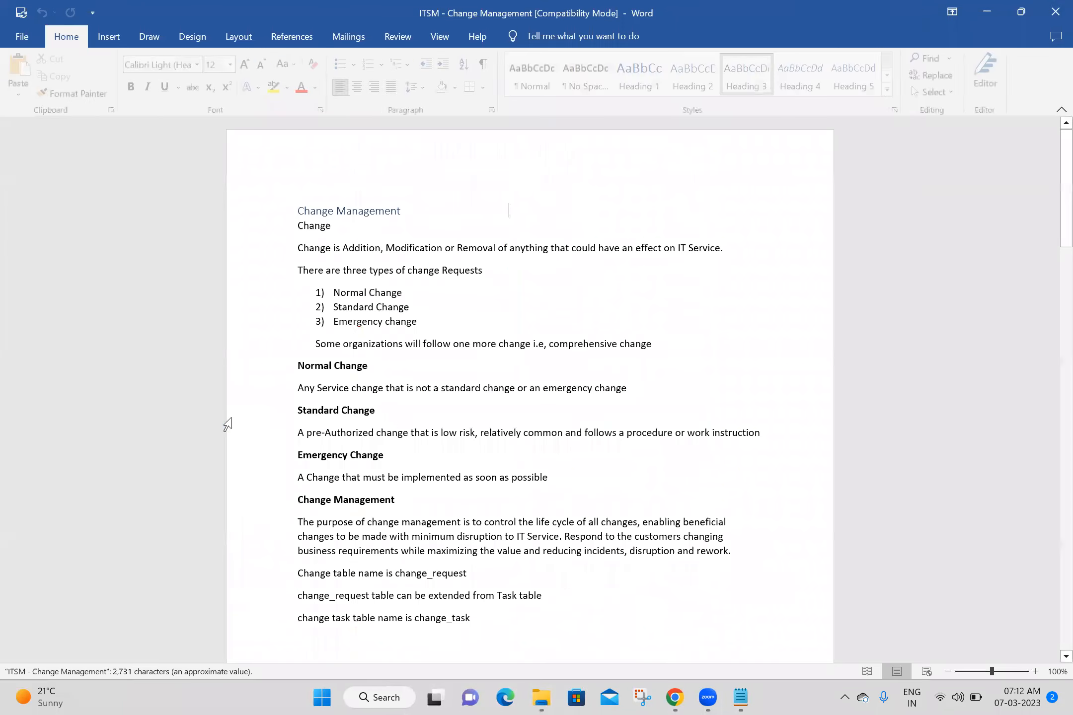
drag(1062, 208, 1050, 654)
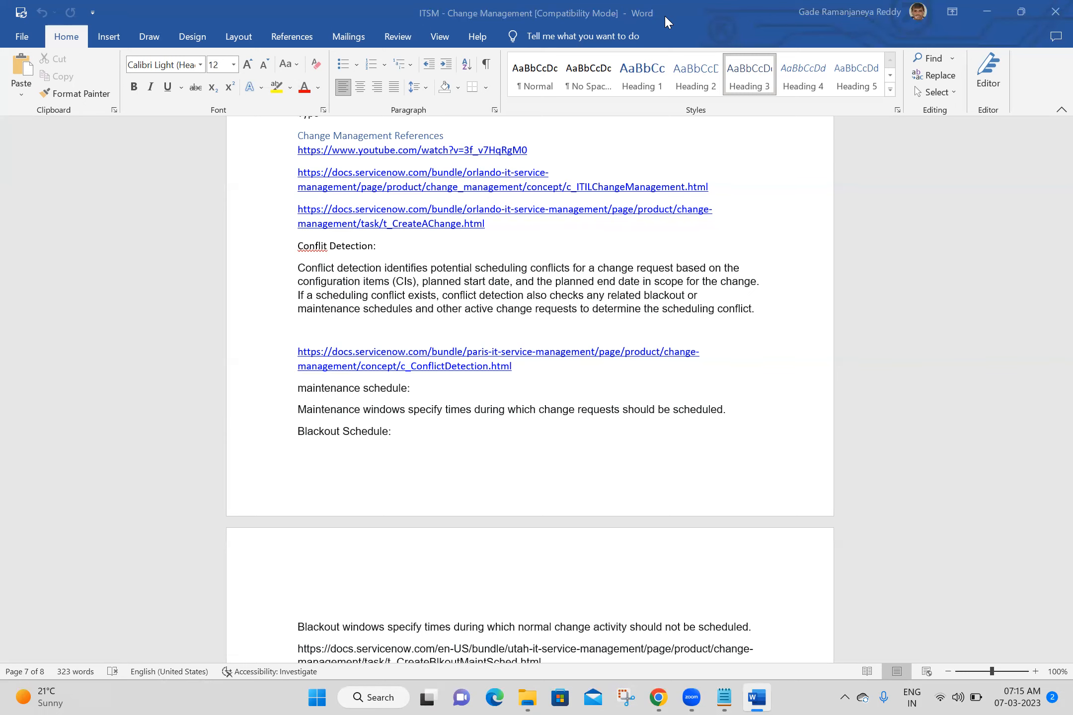
click(1052, 14)
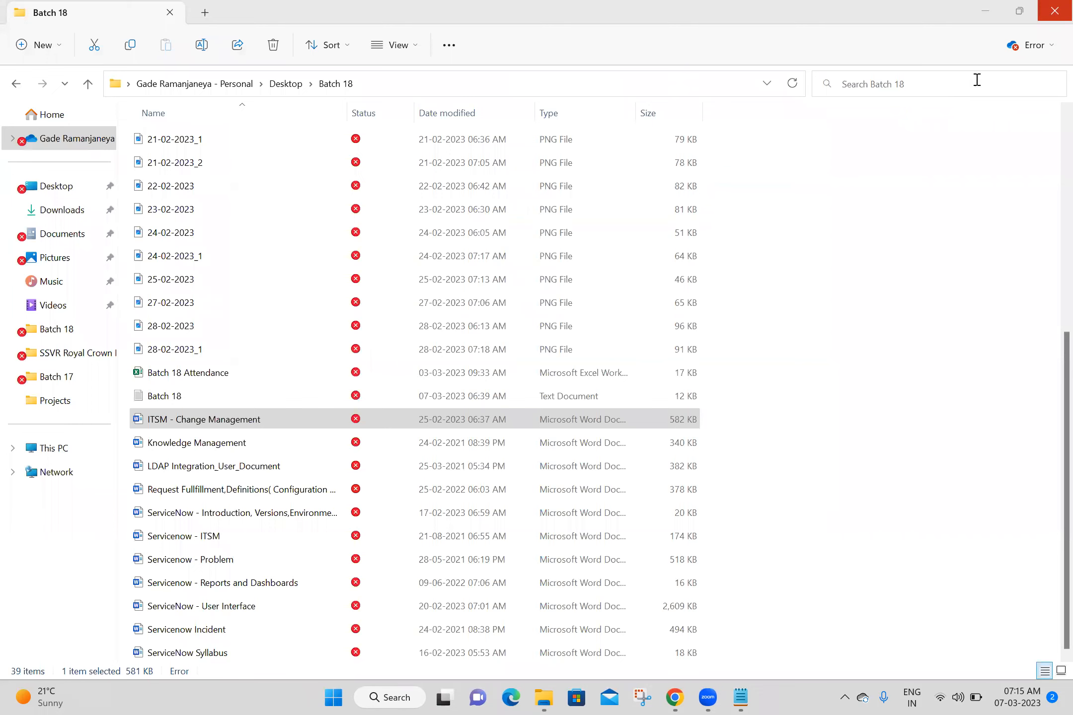
click(1054, 12)
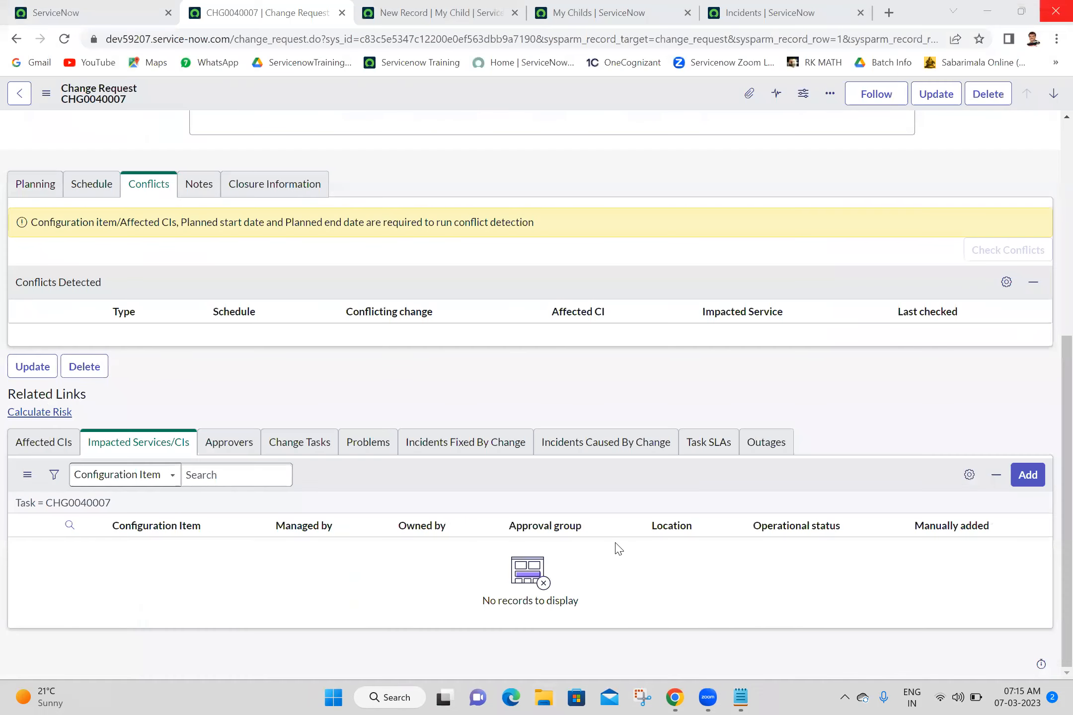